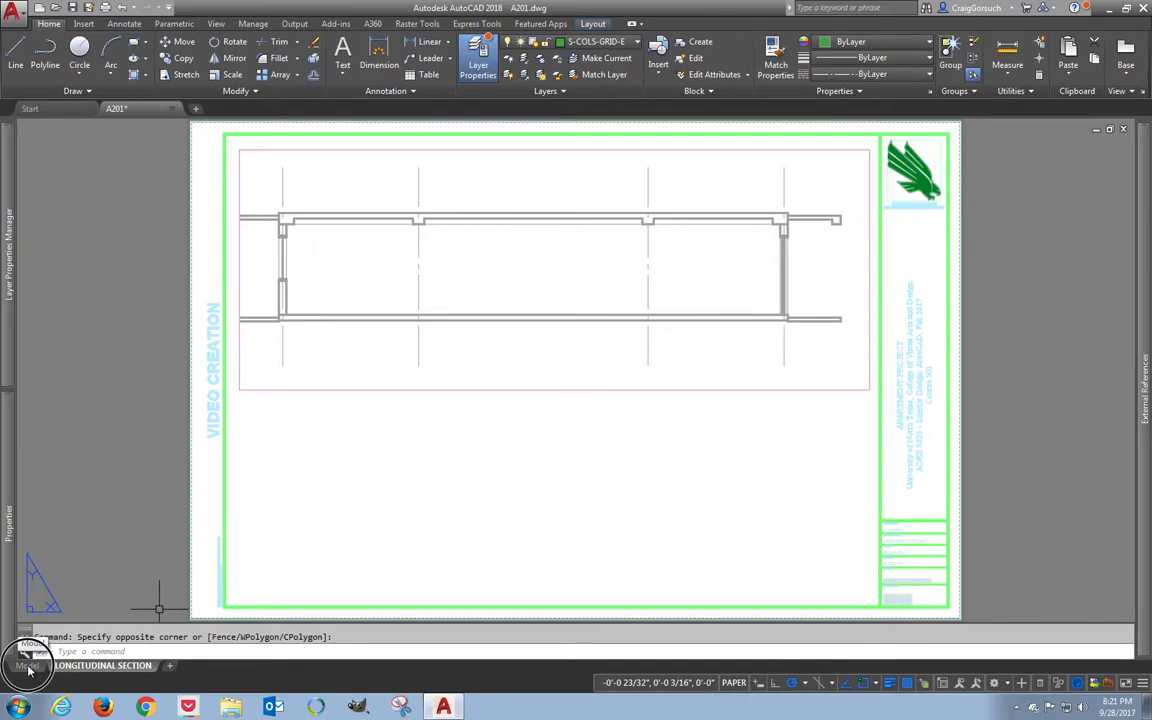
- Switch from the sheet layout to model space and erase the straight green section line crossing the floor plan
left_click(28, 665)
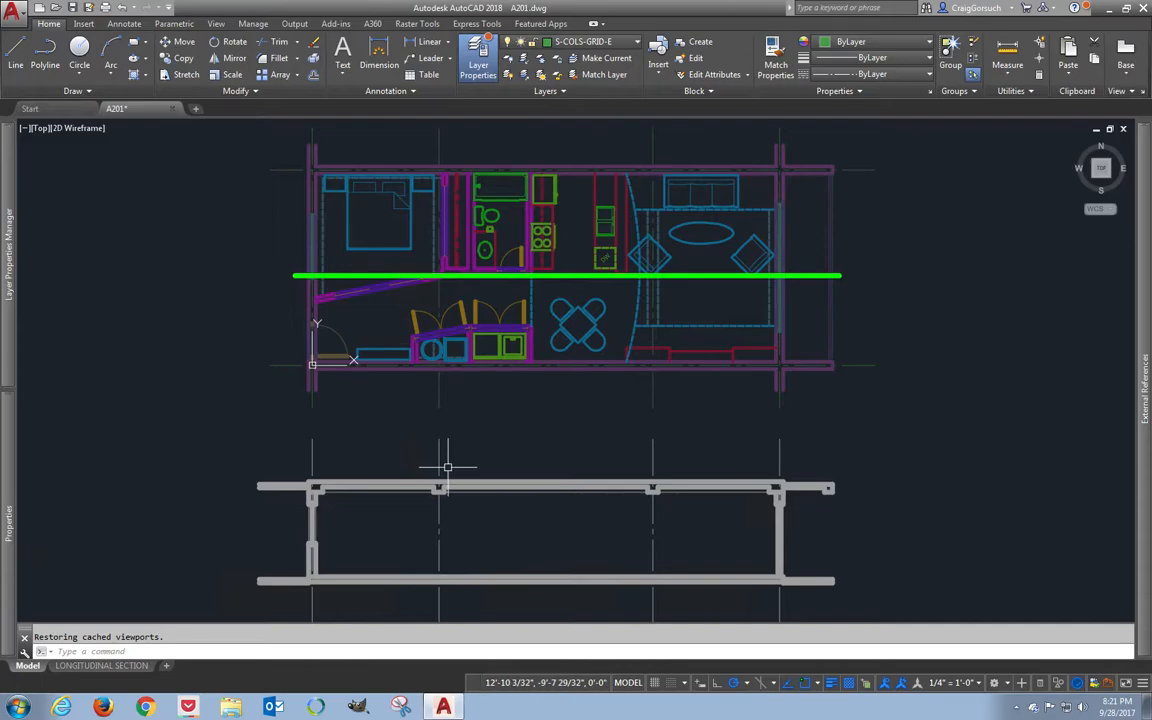
left_click(363, 276)
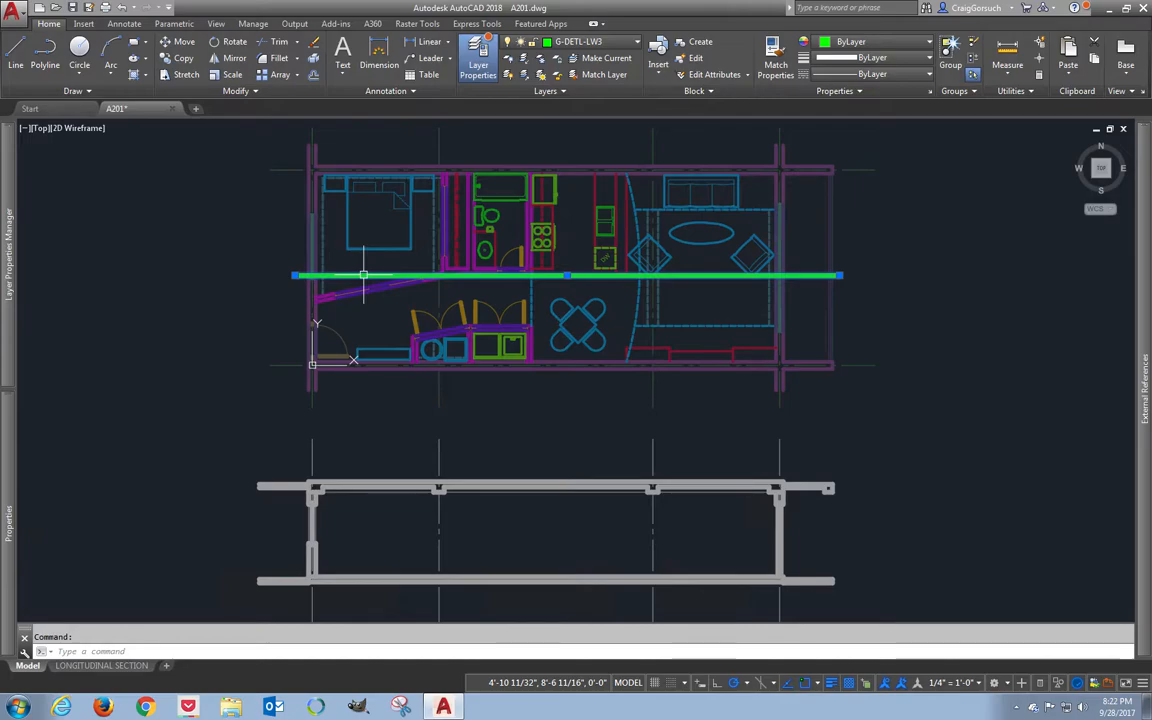
scroll(363, 275, "up", 2)
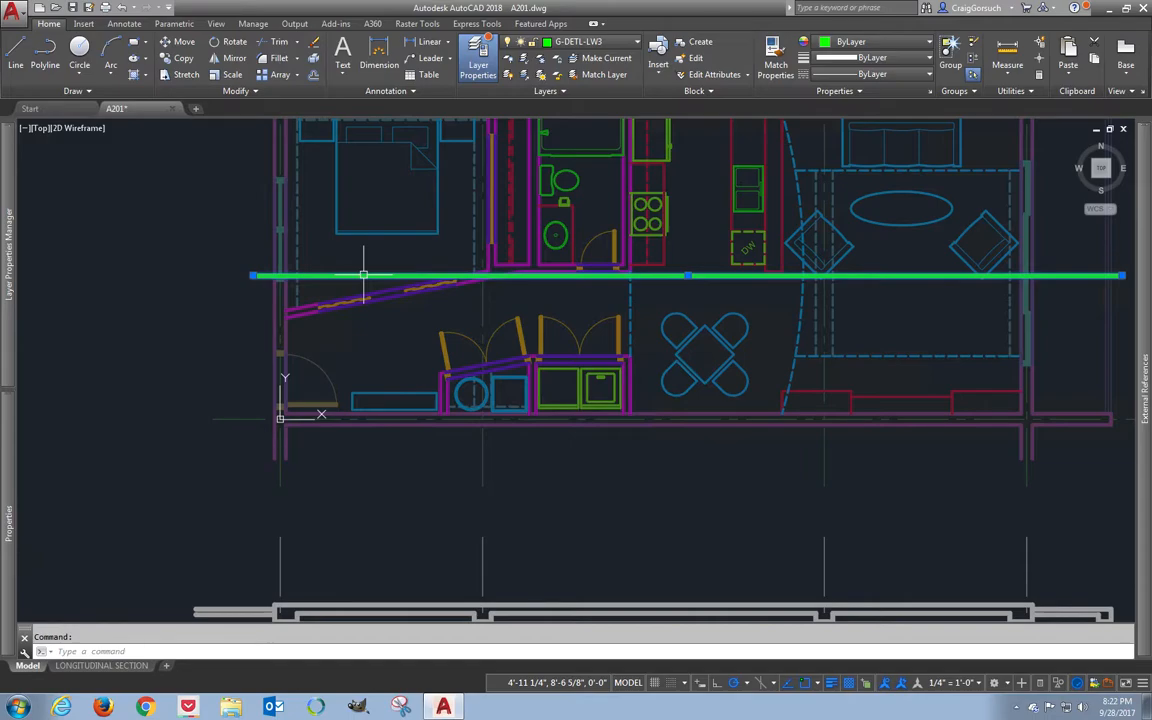
middle_click_drag(386, 271, 350, 201)
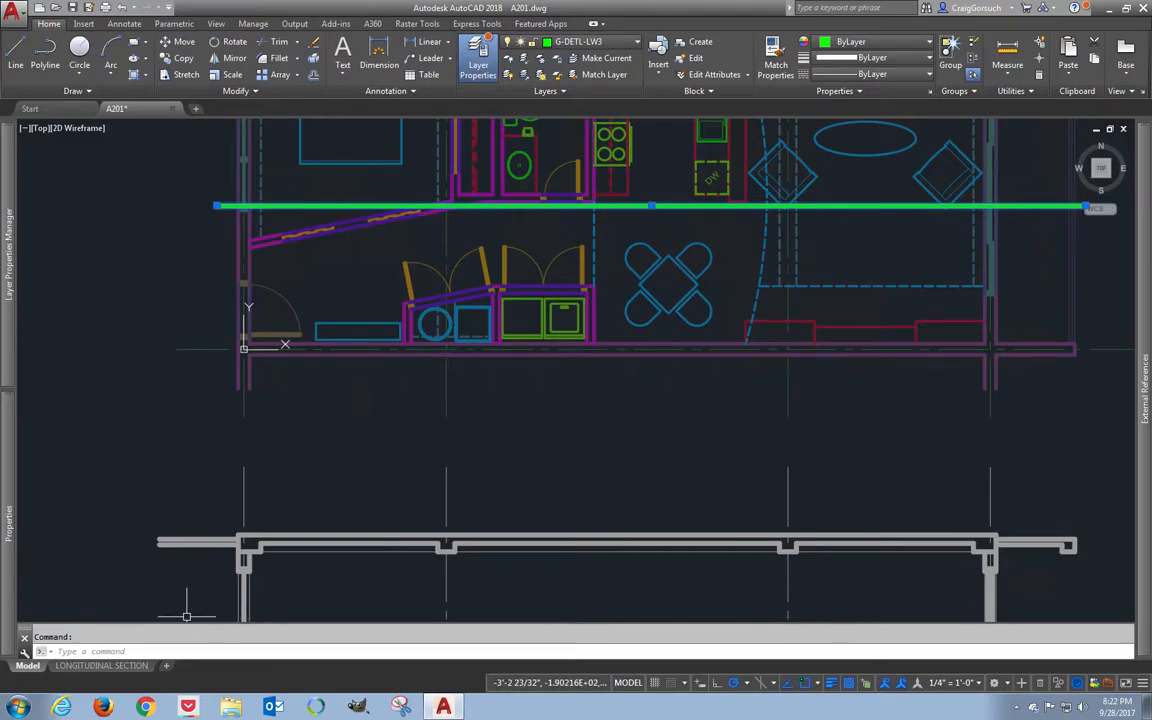
middle_click_drag(900, 420, 898, 413)
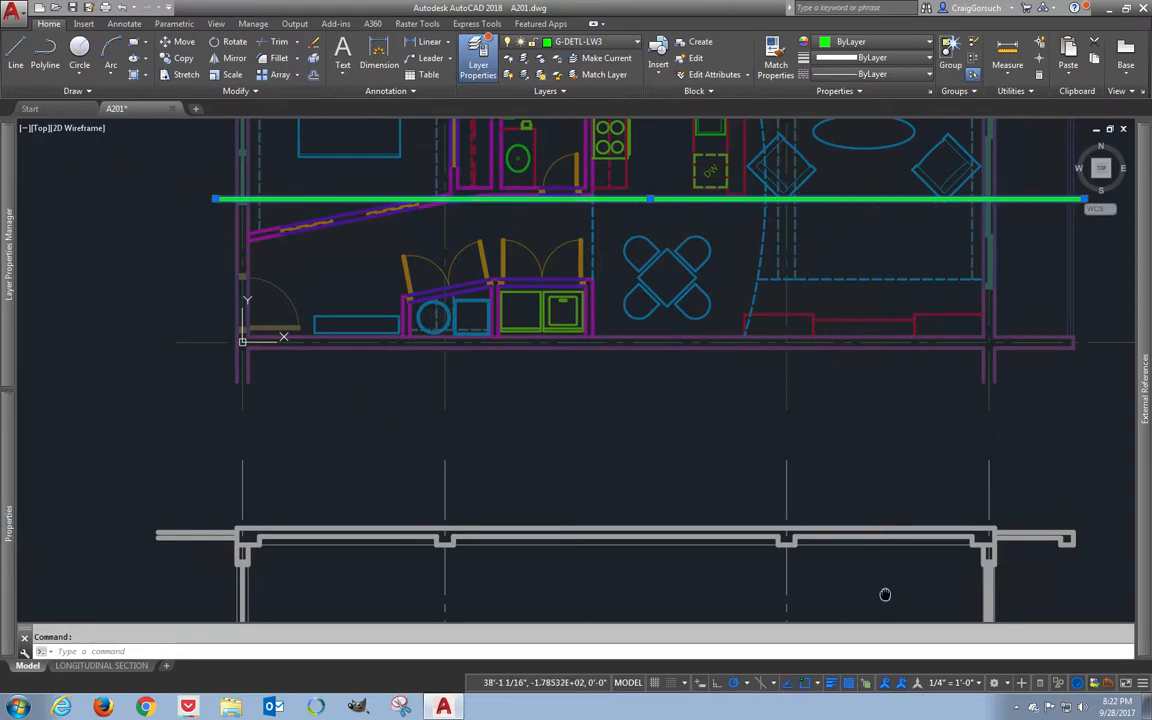
middle_click_drag(797, 535, 785, 529)
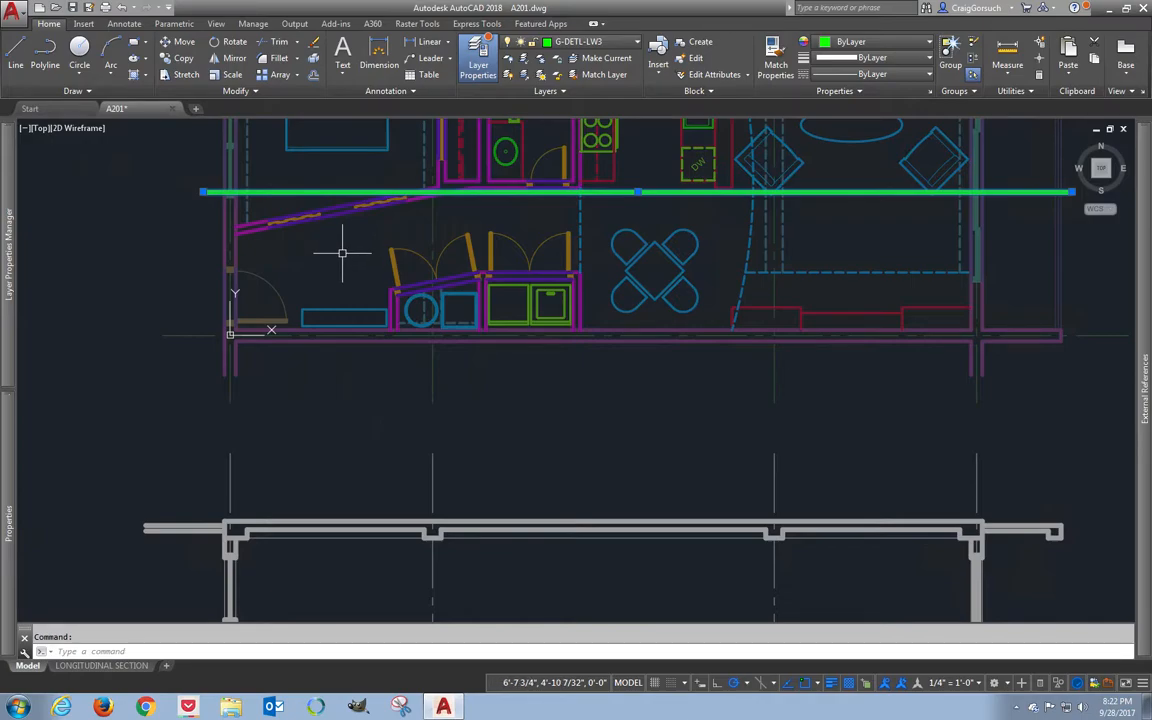
type("e")
key("Return")
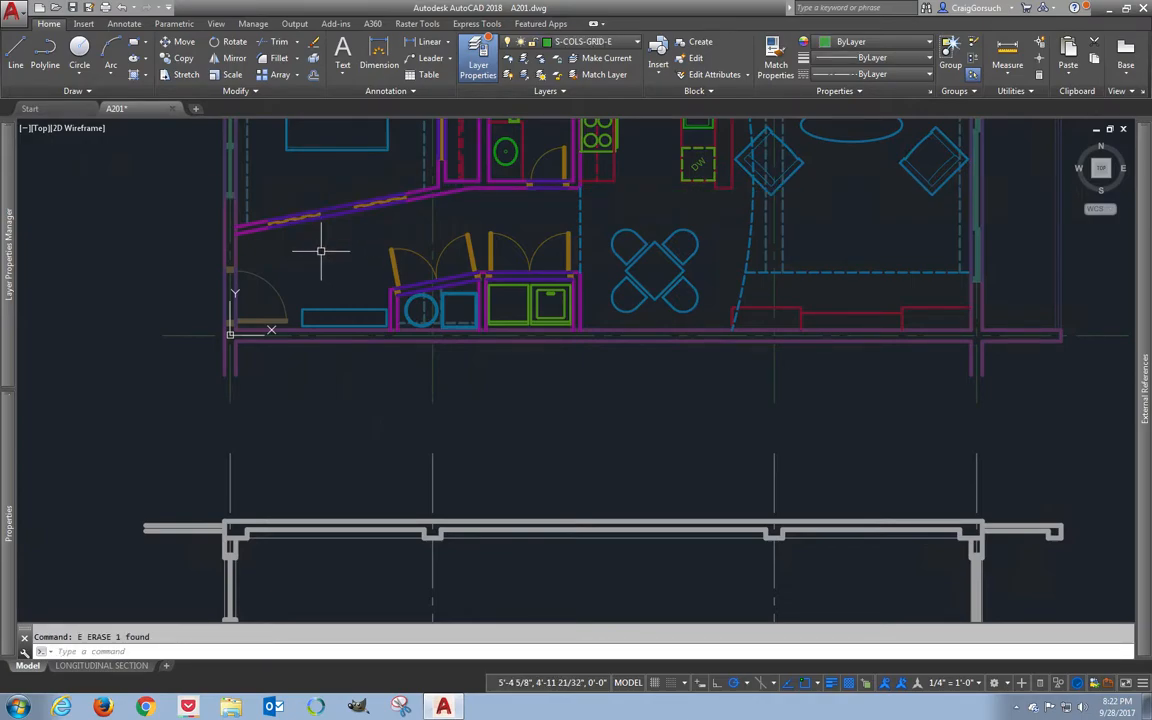
- Draw a stepped section-cut polyline on layer G-DETL-LW3 from outside the entry, jogging toward the bathroom before the closets, and past the far exterior wall
left_click(604, 58)
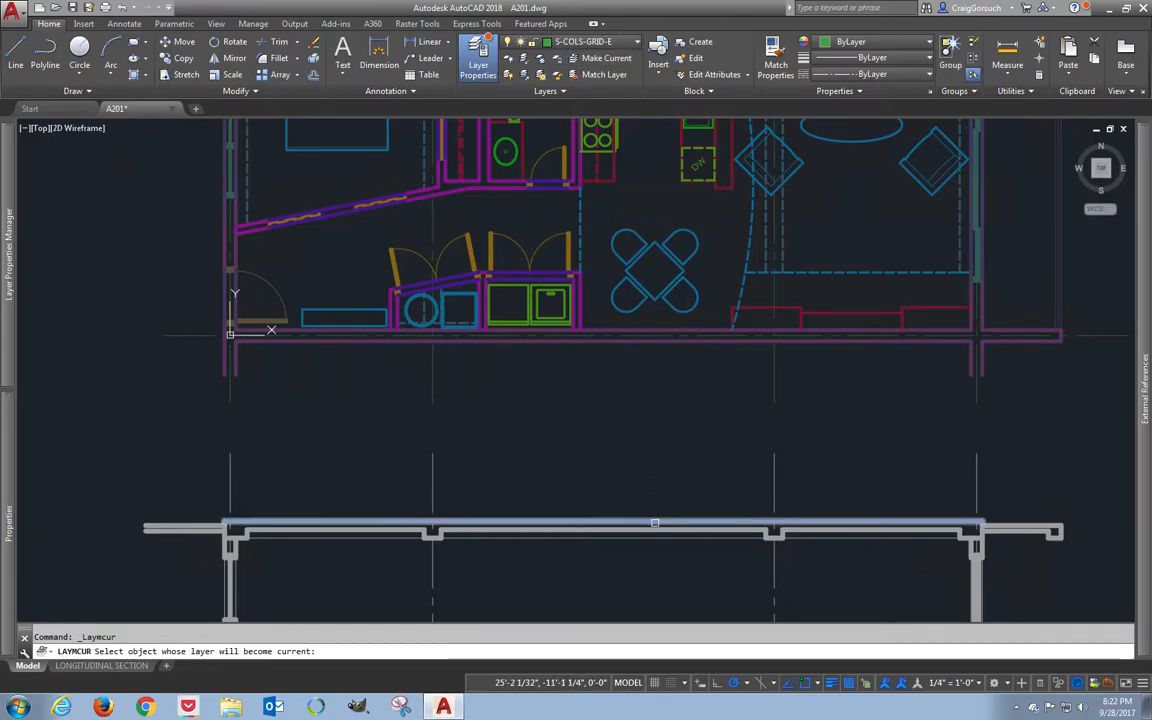
left_click(653, 525)
type("pl")
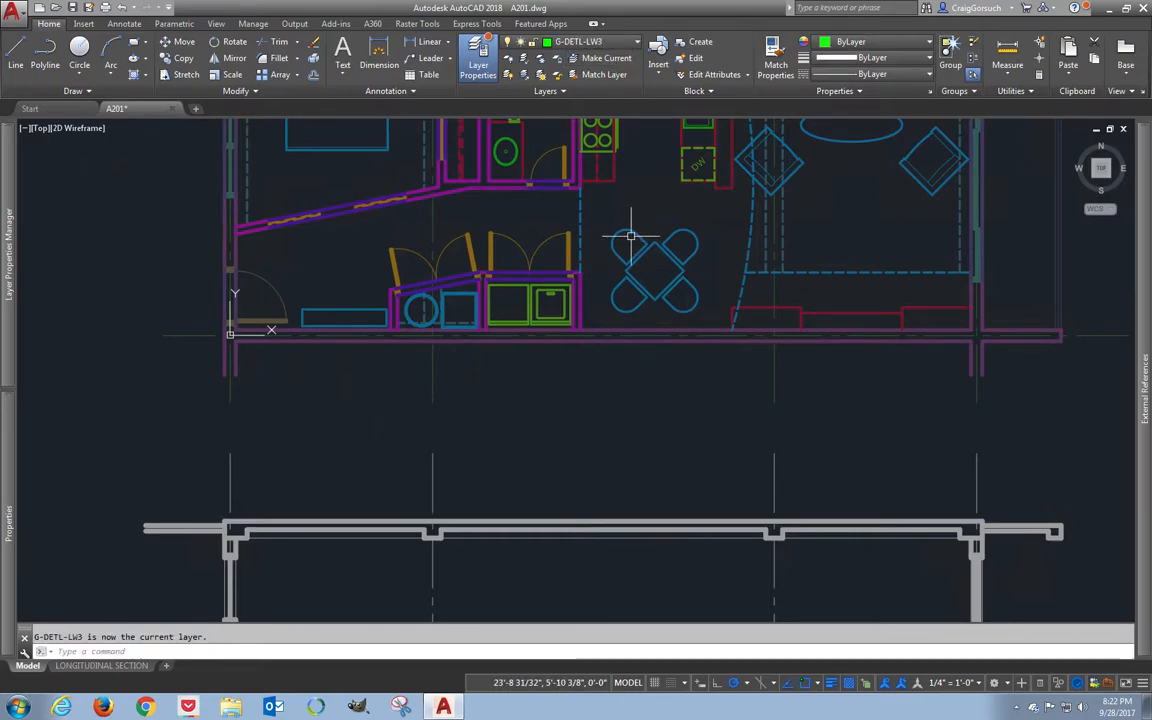
key("Return")
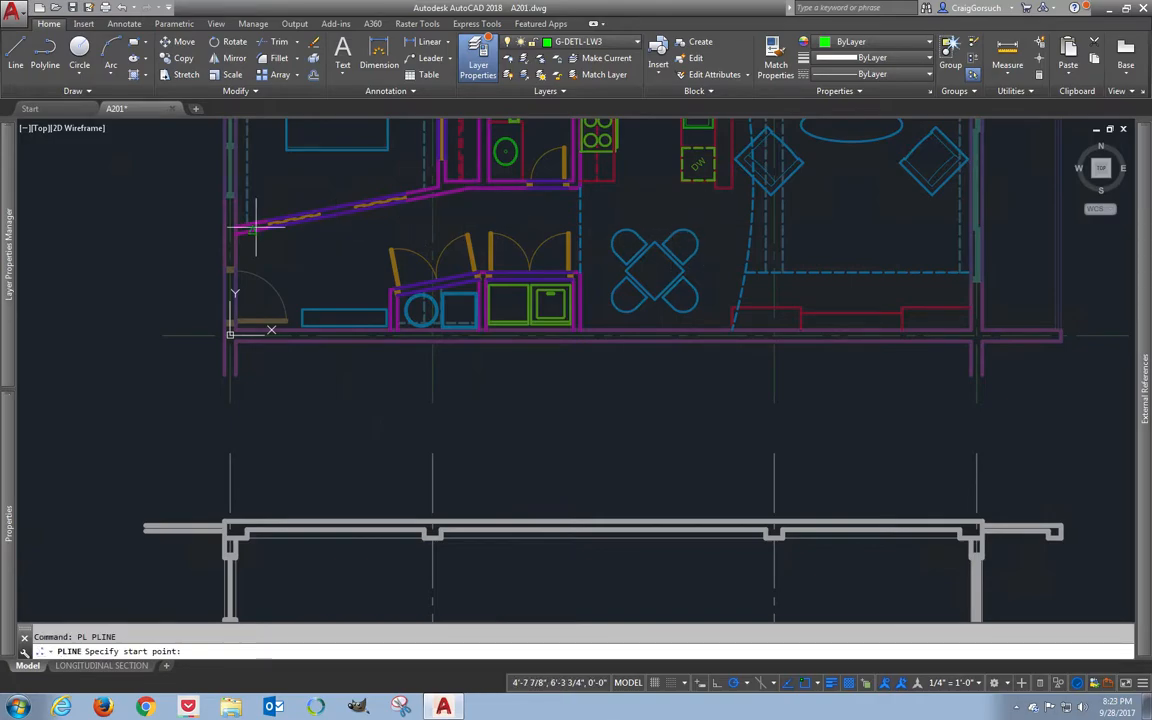
left_click(192, 286)
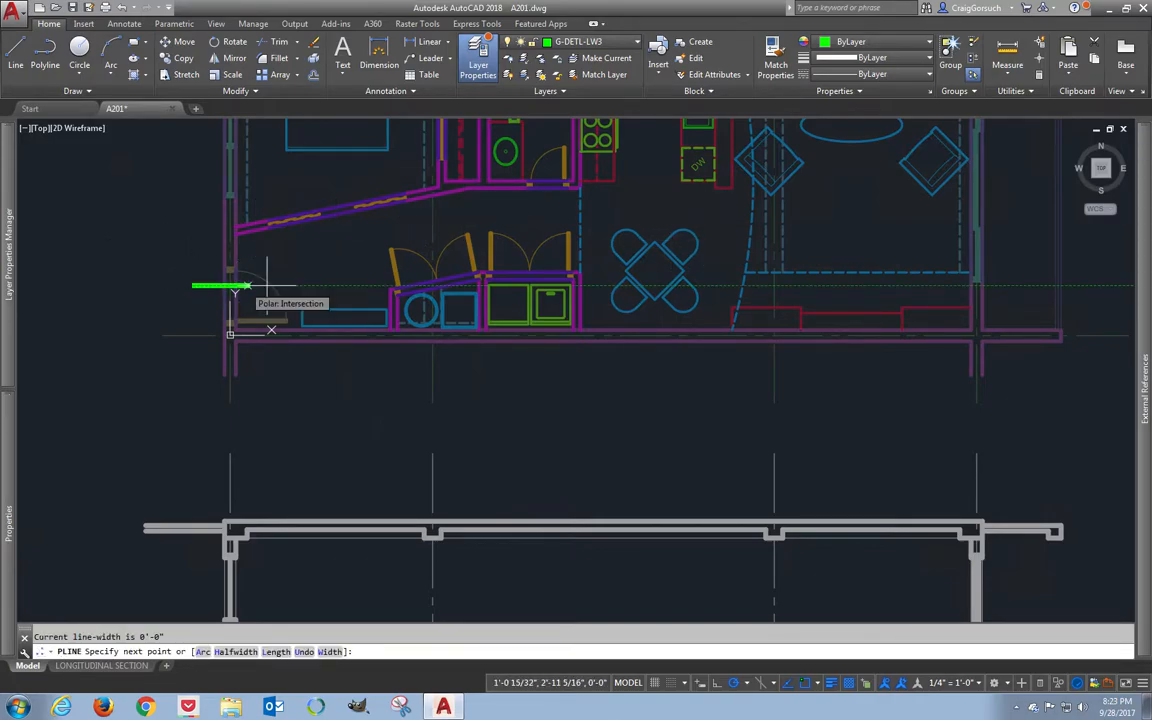
left_click(372, 286)
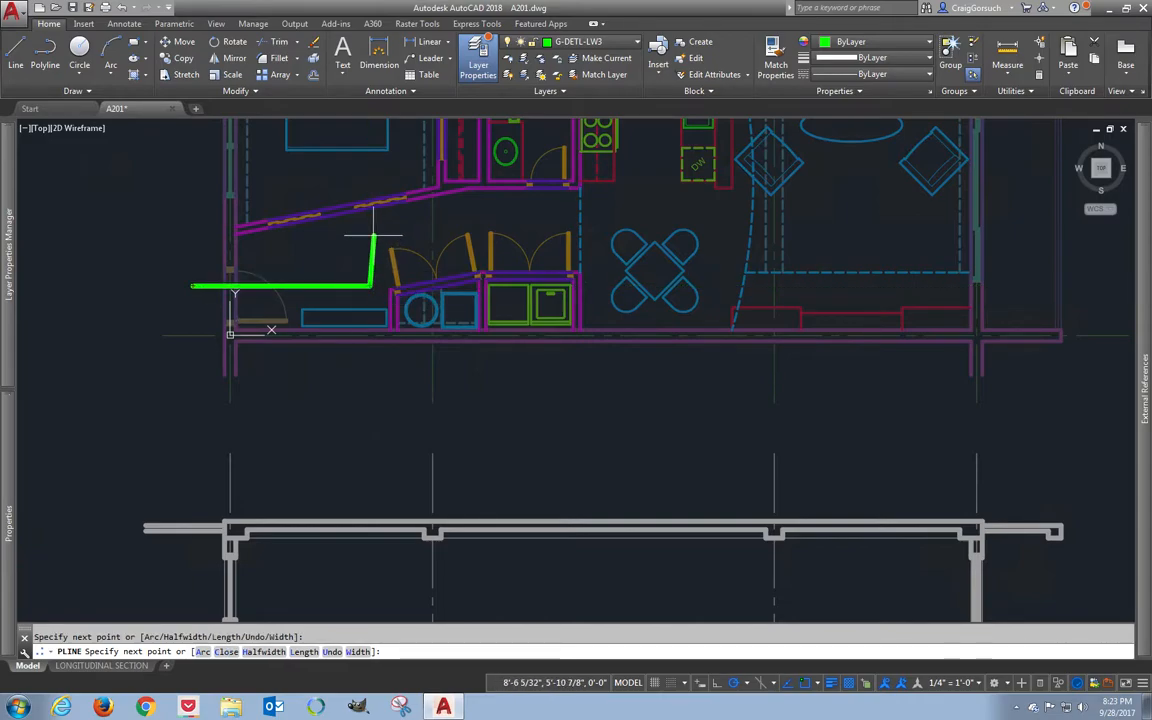
left_click(372, 230)
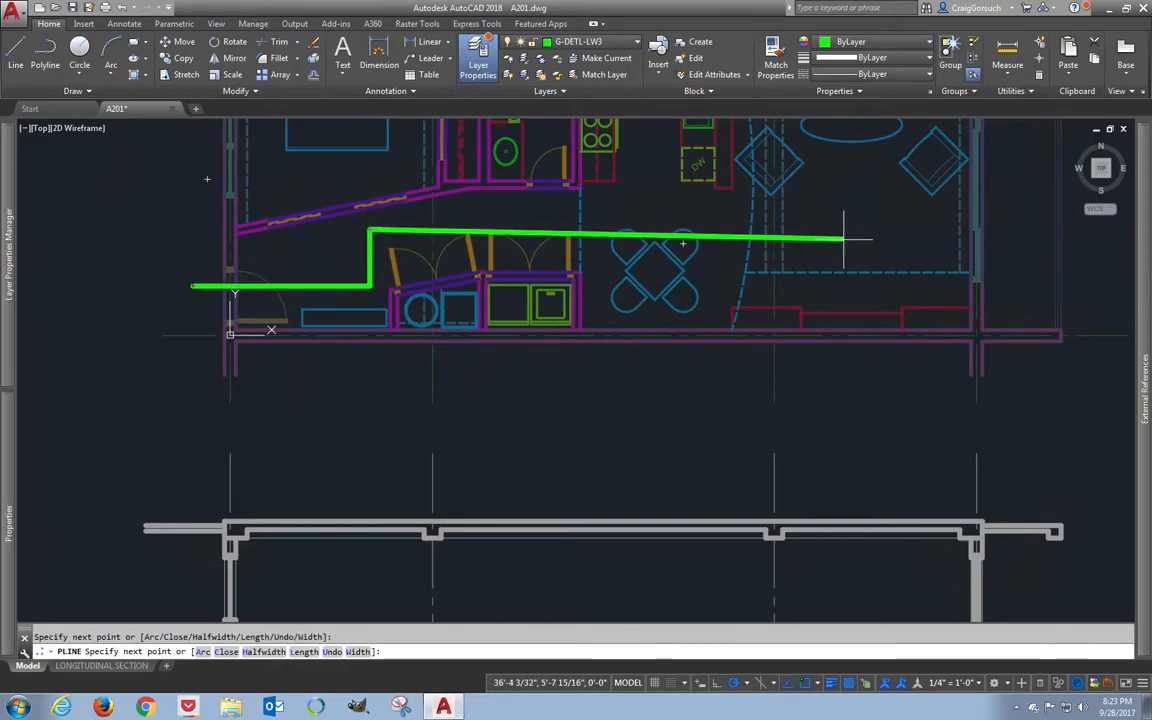
left_click(1080, 230)
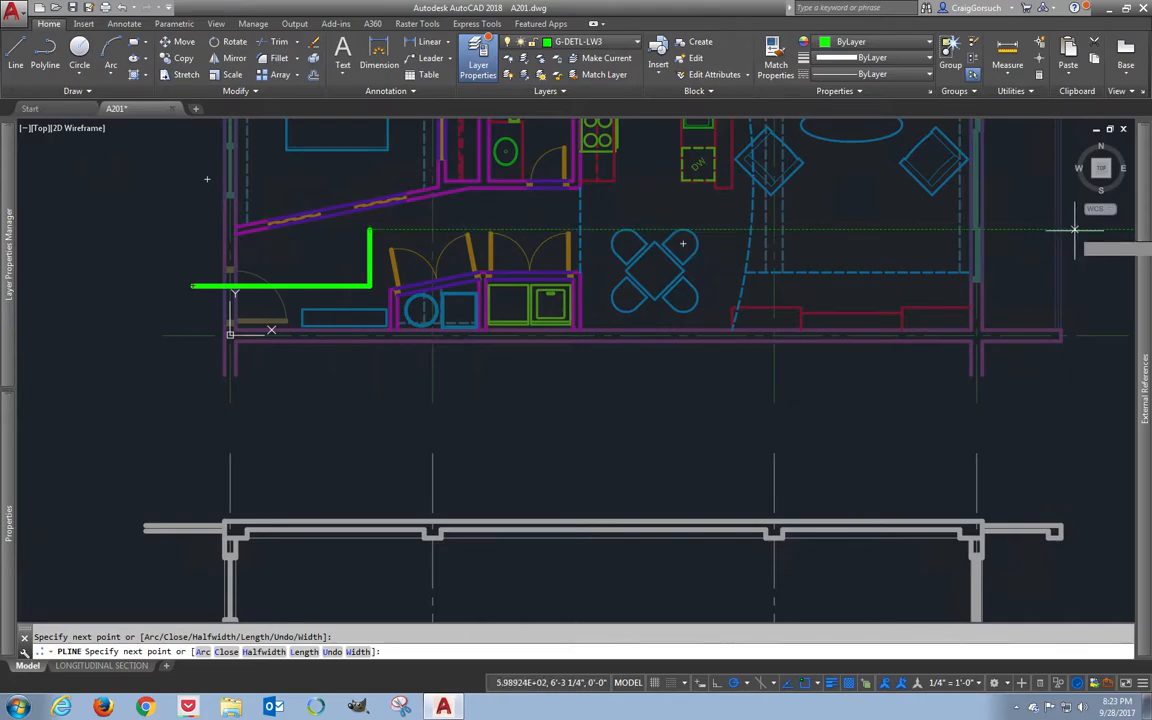
key("Return")
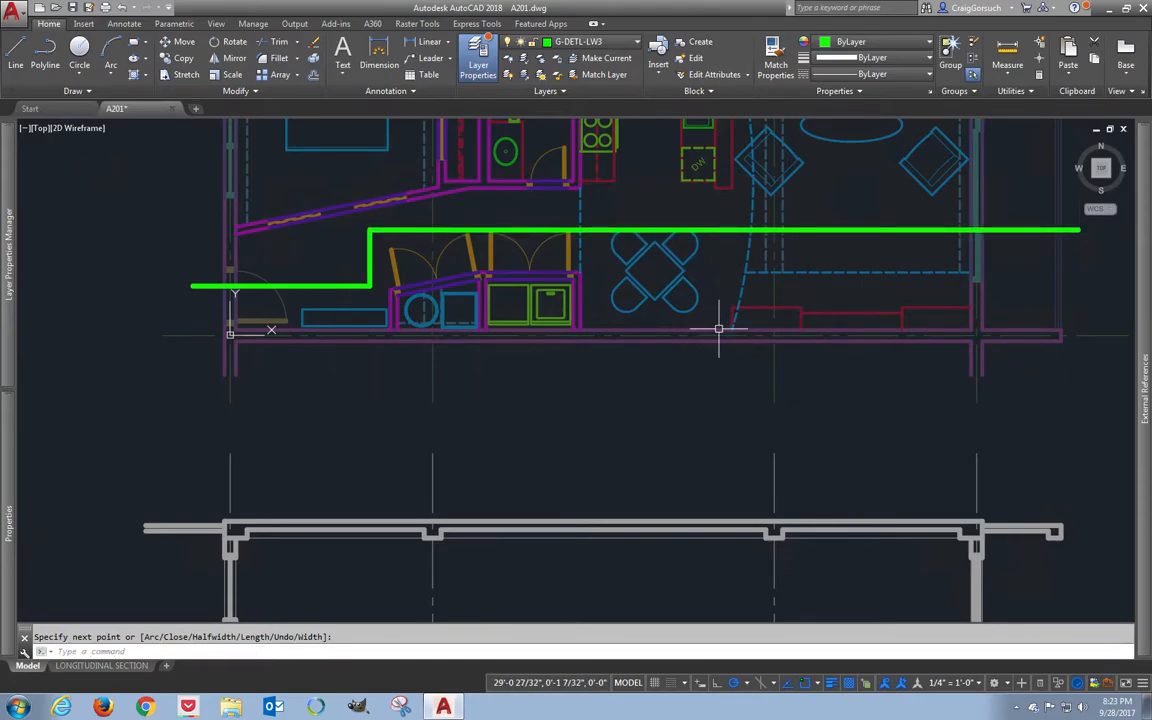
- Make G-DETL-LW1 the current layer and draw a vertical ray down from the bathroom wall's outer corner near the stove
middle_click_drag(656, 260, 656, 335)
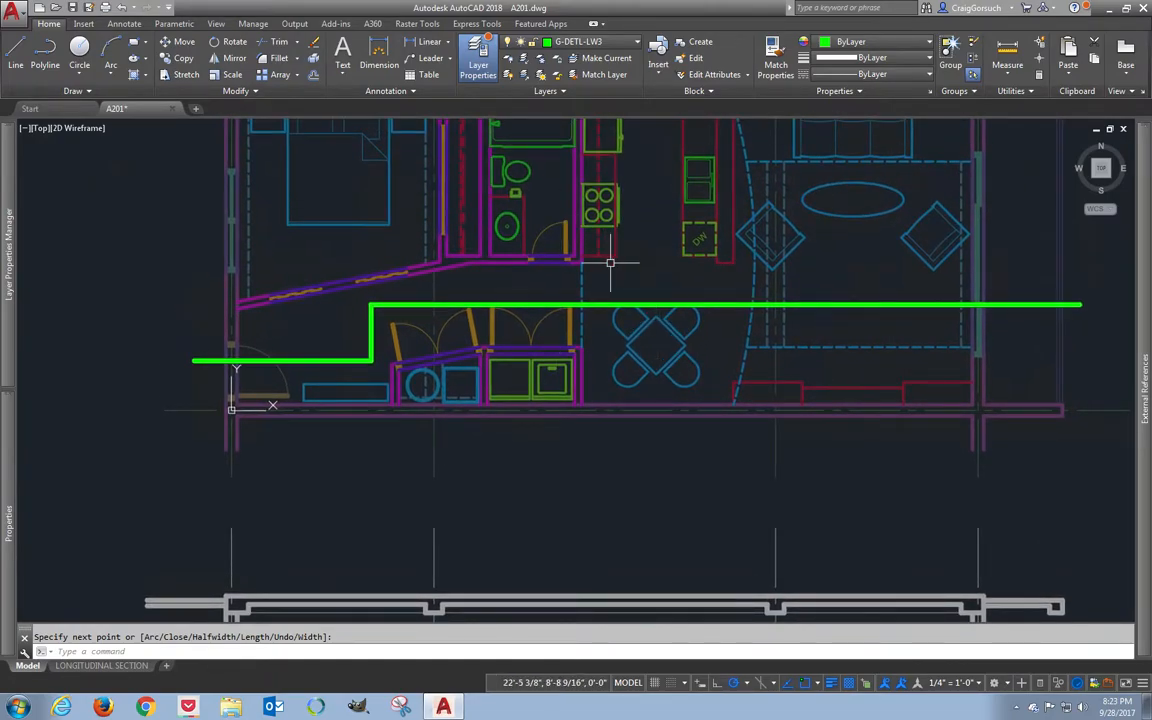
middle_click_drag(627, 252, 623, 283)
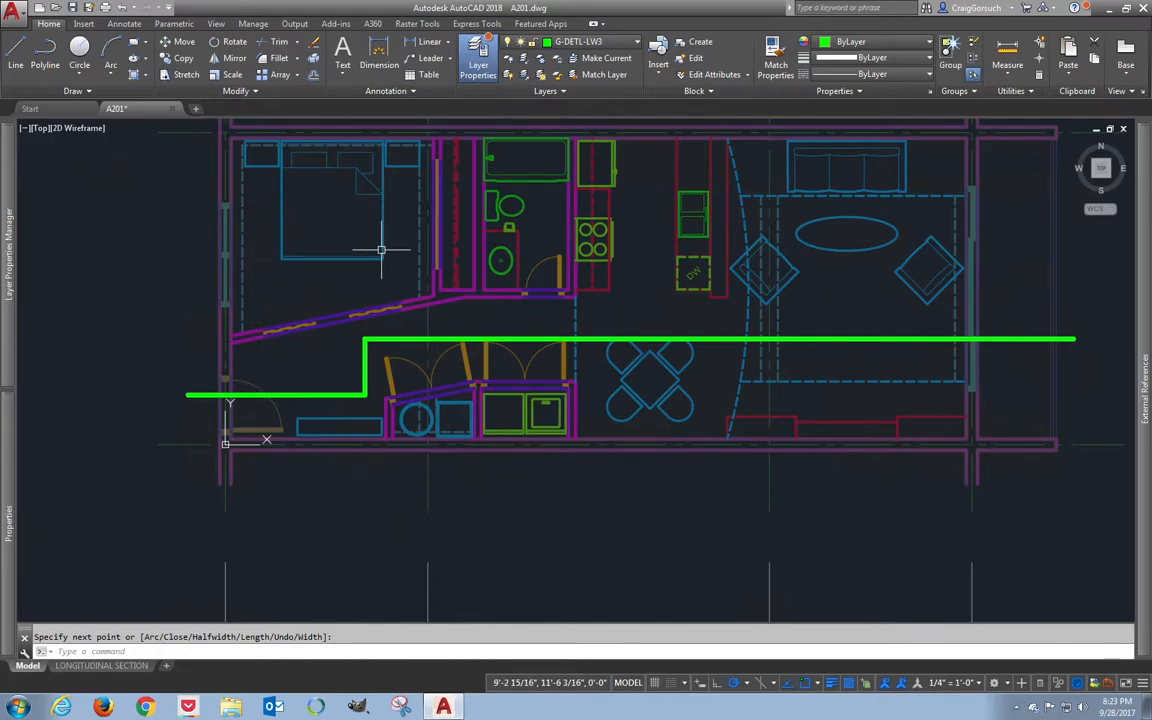
middle_click_drag(381, 251, 392, 169)
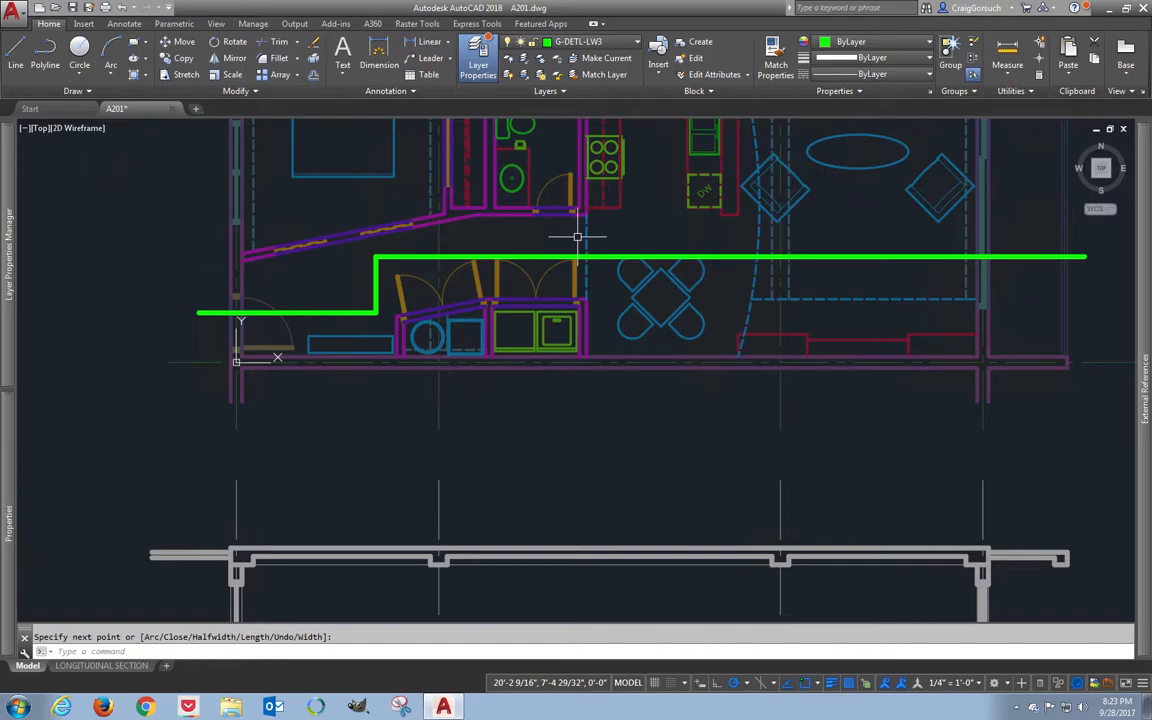
left_click(630, 44)
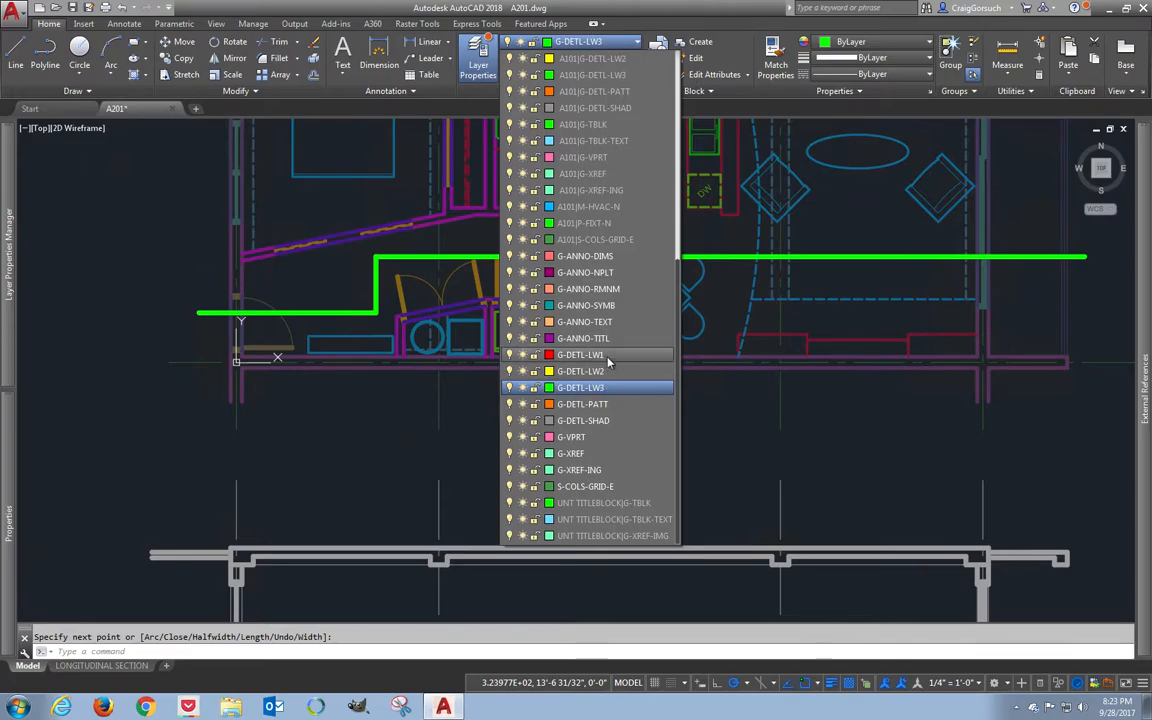
left_click(590, 355)
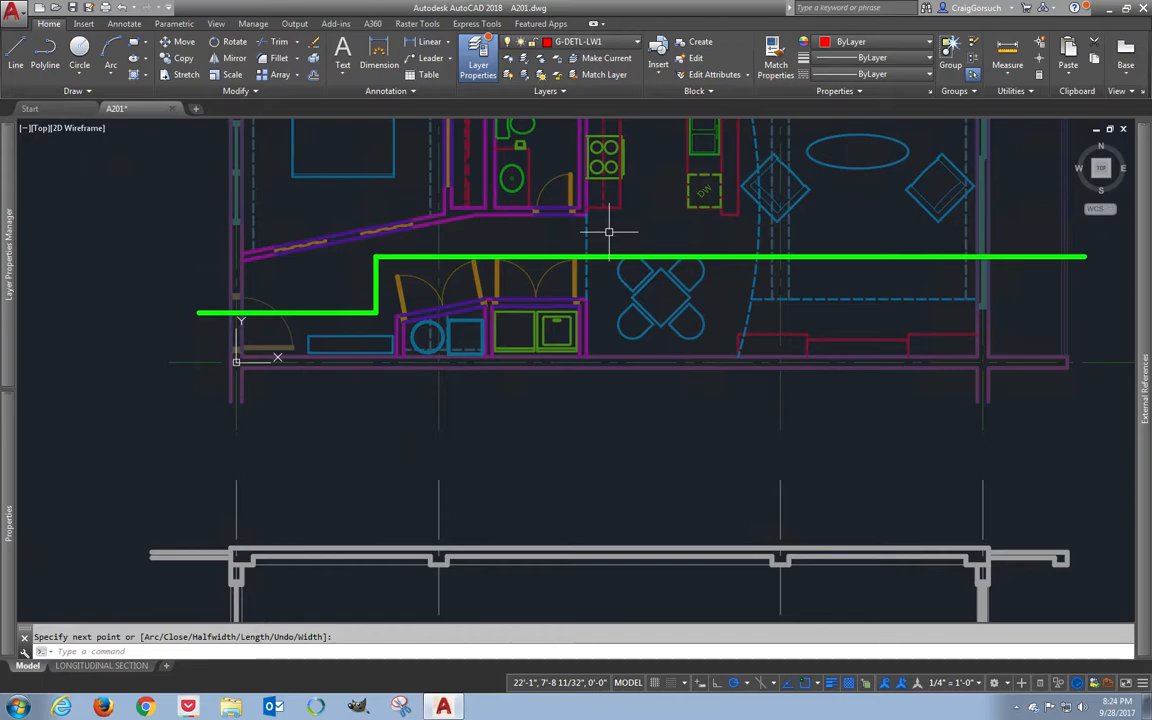
type("ray")
key("Return")
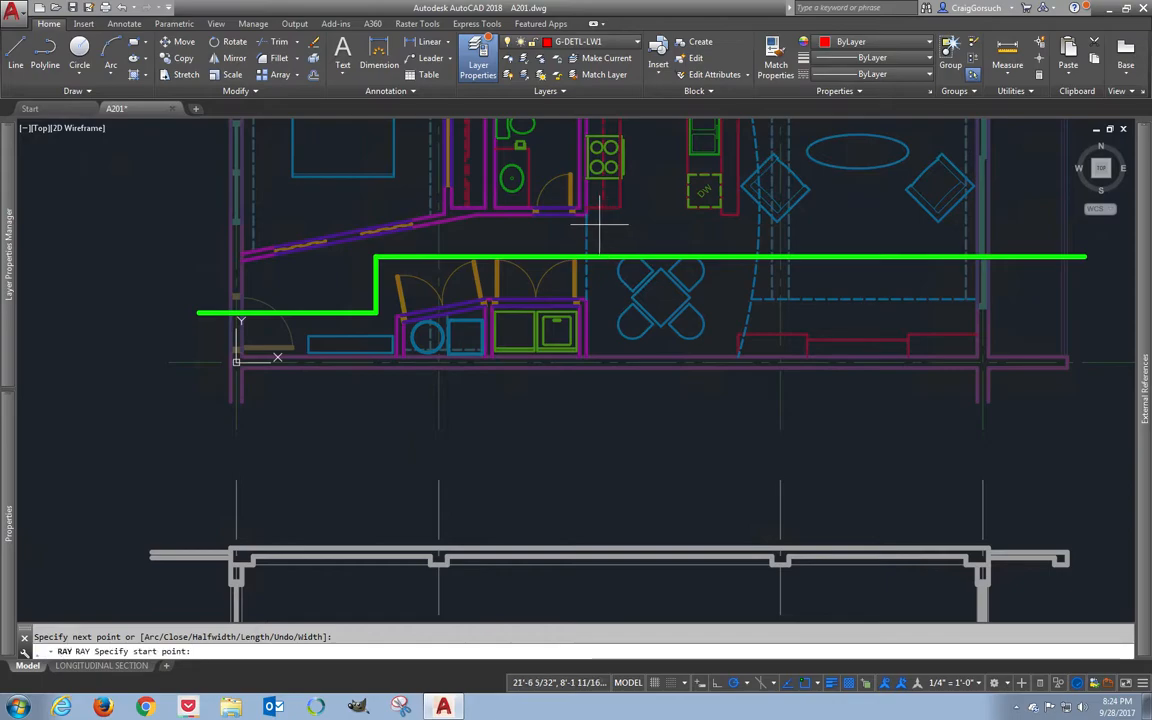
left_click(587, 229)
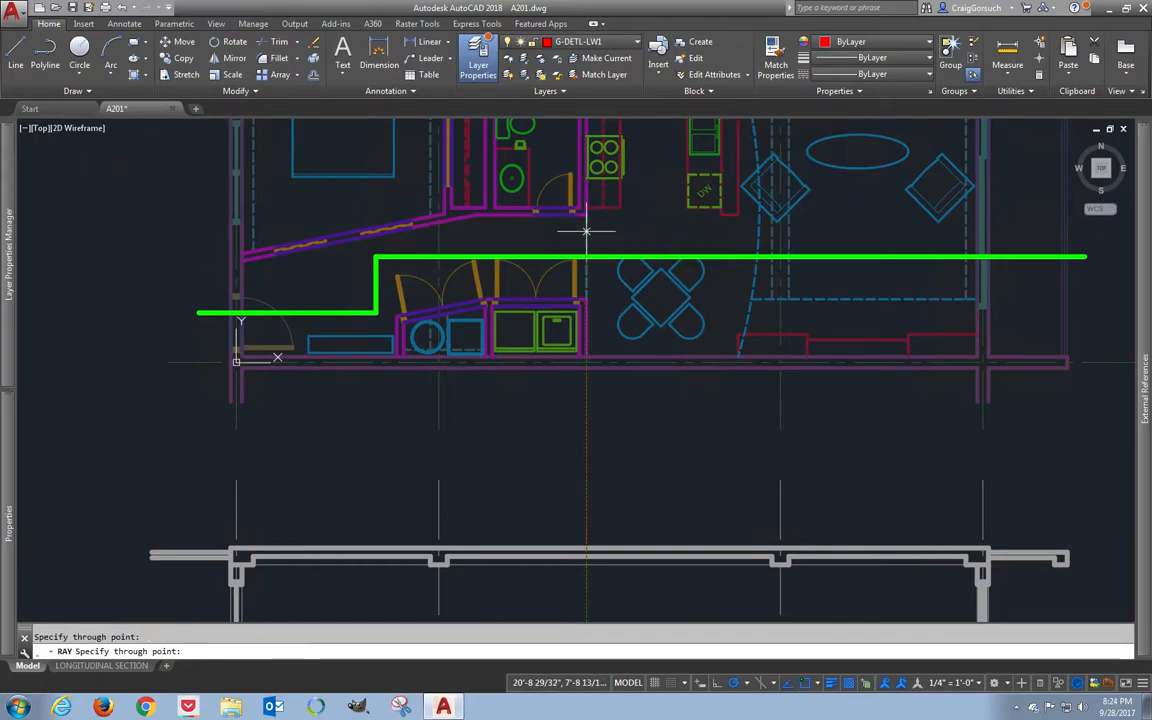
left_click(587, 229)
key("Return")
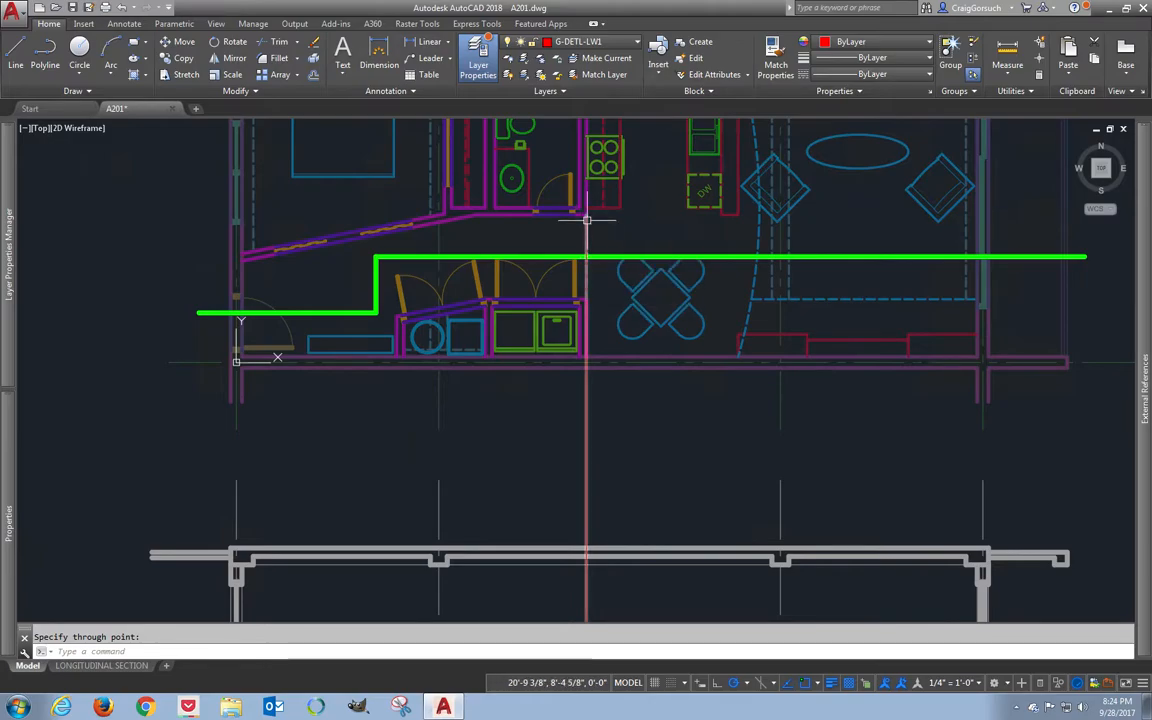
- Draw a vertical ray down from the bend where the angled bedroom wall meets the straight hallway wall
scroll(587, 215, "up", 3)
scroll(587, 207, "up", 2)
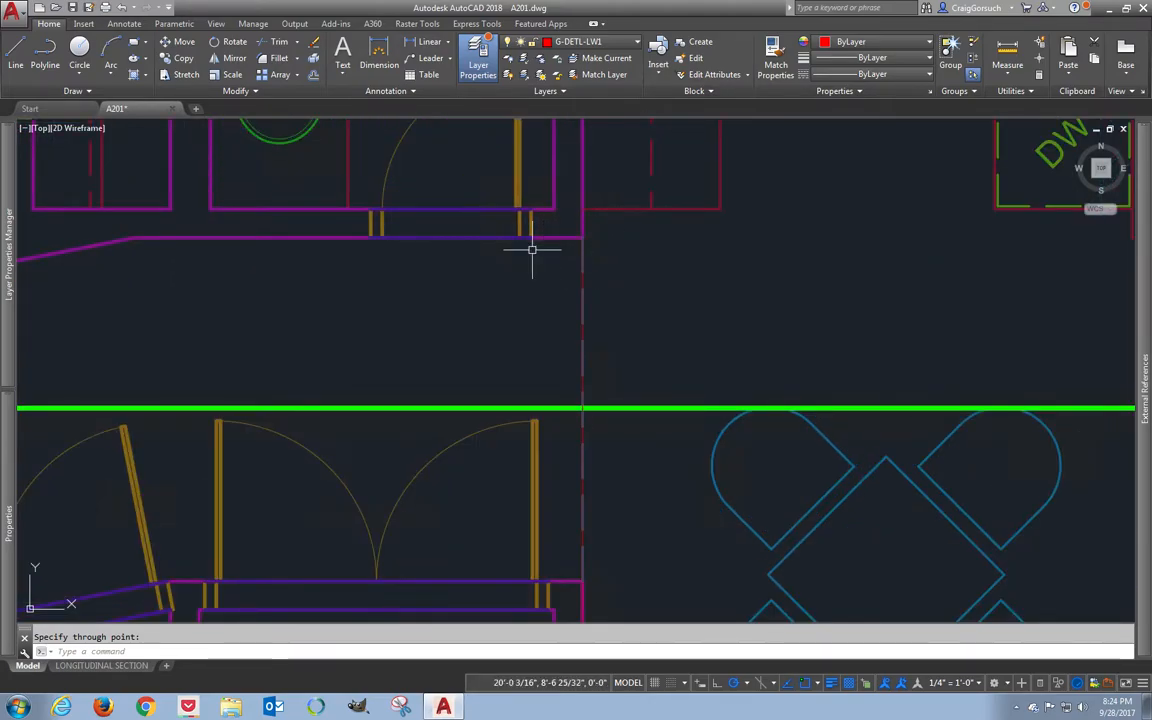
scroll(589, 233, "down", 2)
scroll(589, 233, "down", 2)
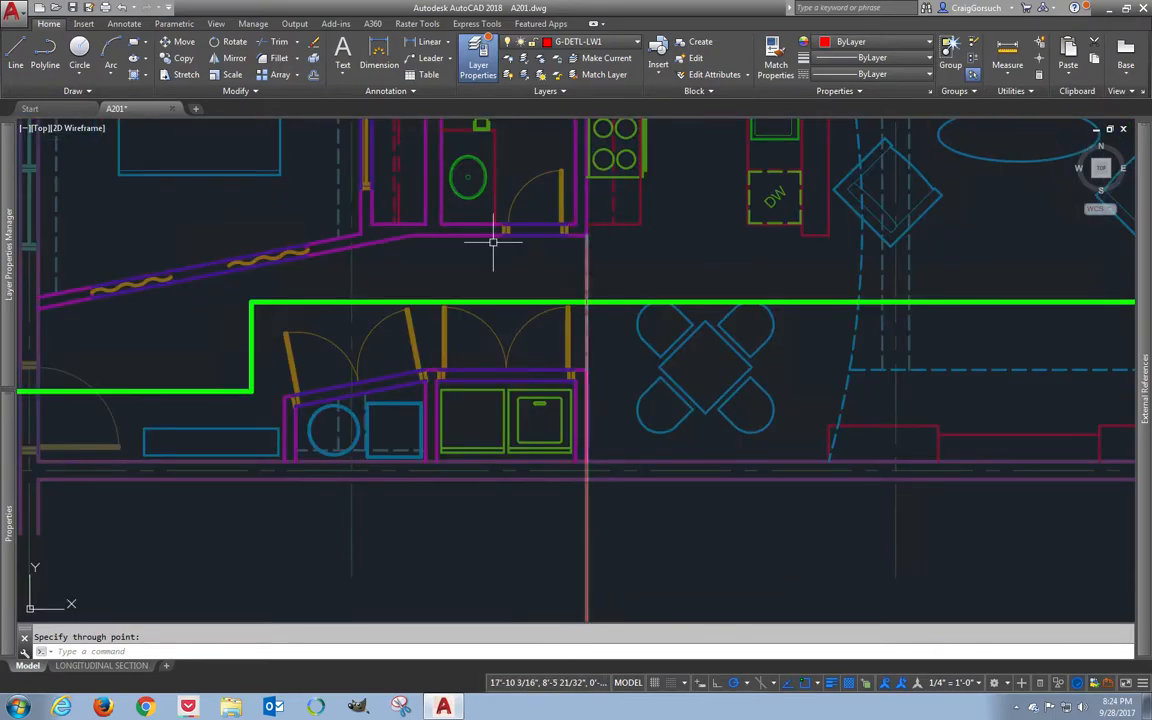
type("ray")
key("Return")
left_click(412, 236)
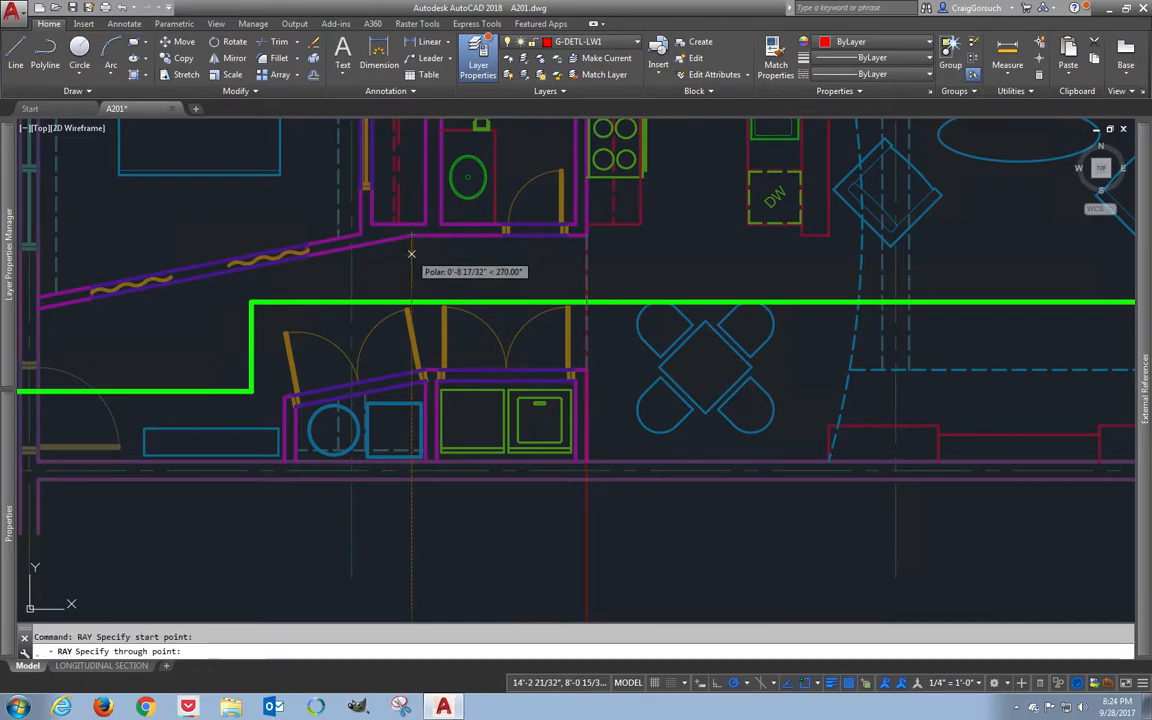
middle_click_drag(319, 290, 411, 288)
- Draw a vertical ray down from the edge of the angled wall's opening nearest the bathroom
scroll(411, 288, "up", 2)
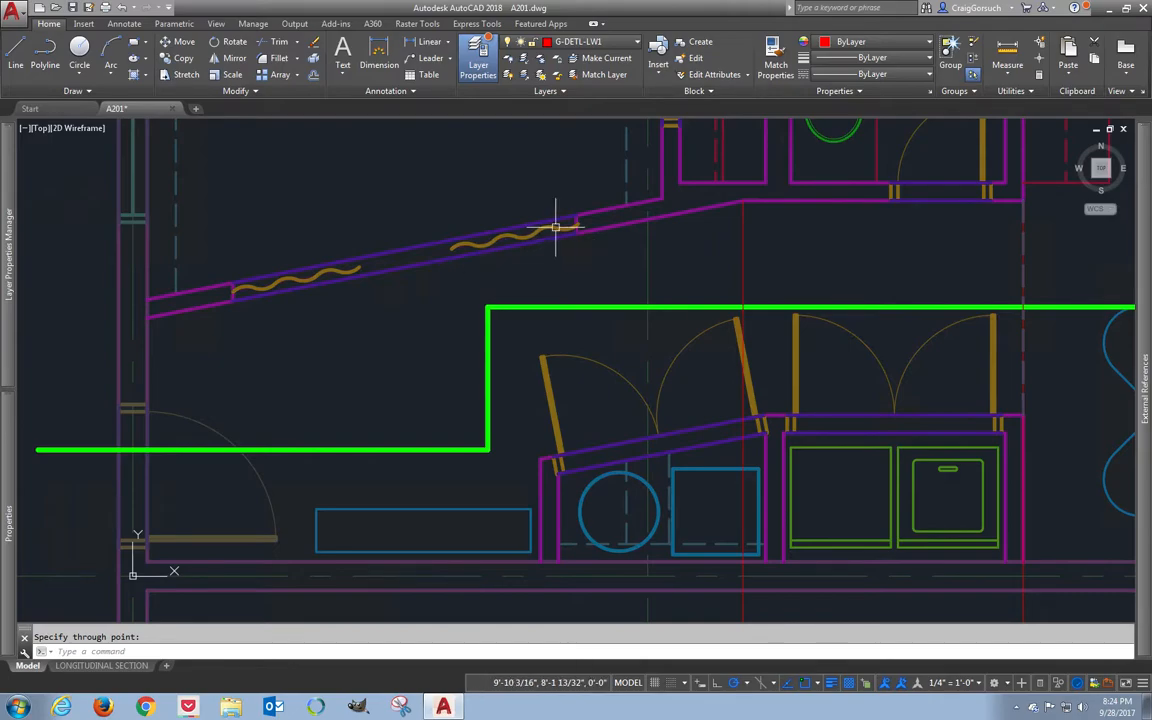
scroll(557, 235, "up", 2)
key("Return")
left_click(587, 215)
left_click(585, 256)
key("Escape")
- Draw a vertical ray down from the edge of the angled wall's opening nearest the entry door wall
middle_click_drag(471, 296, 730, 236)
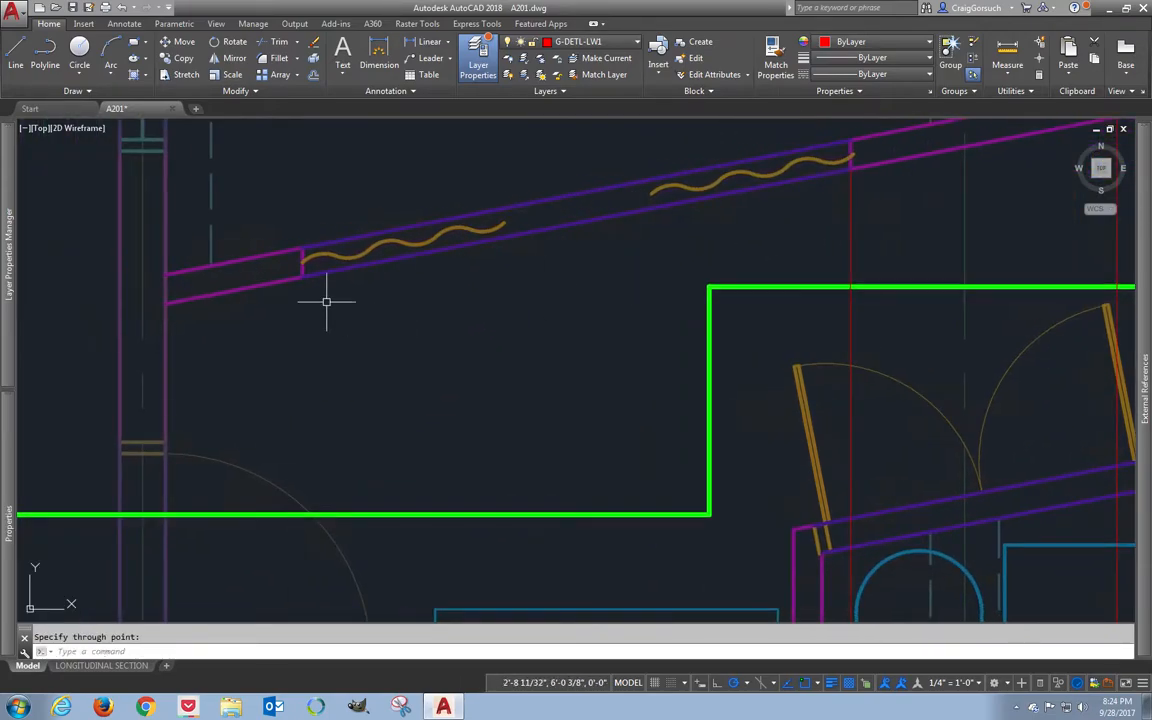
key("Return")
left_click(303, 277)
left_click(303, 296)
key("Escape")
- Select the floor plan external reference and open its source drawing, A101.dwg
scroll(476, 311, "down", 2)
middle_click_drag(505, 305, 380, 288)
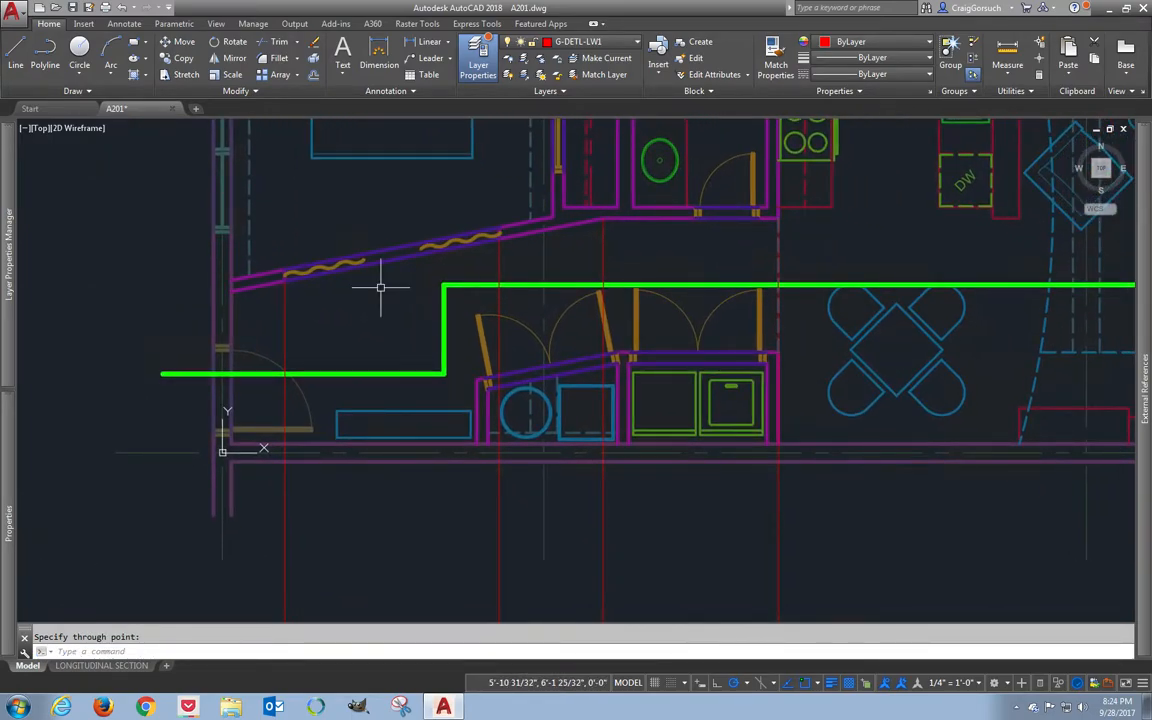
middle_click_drag(372, 290, 339, 299)
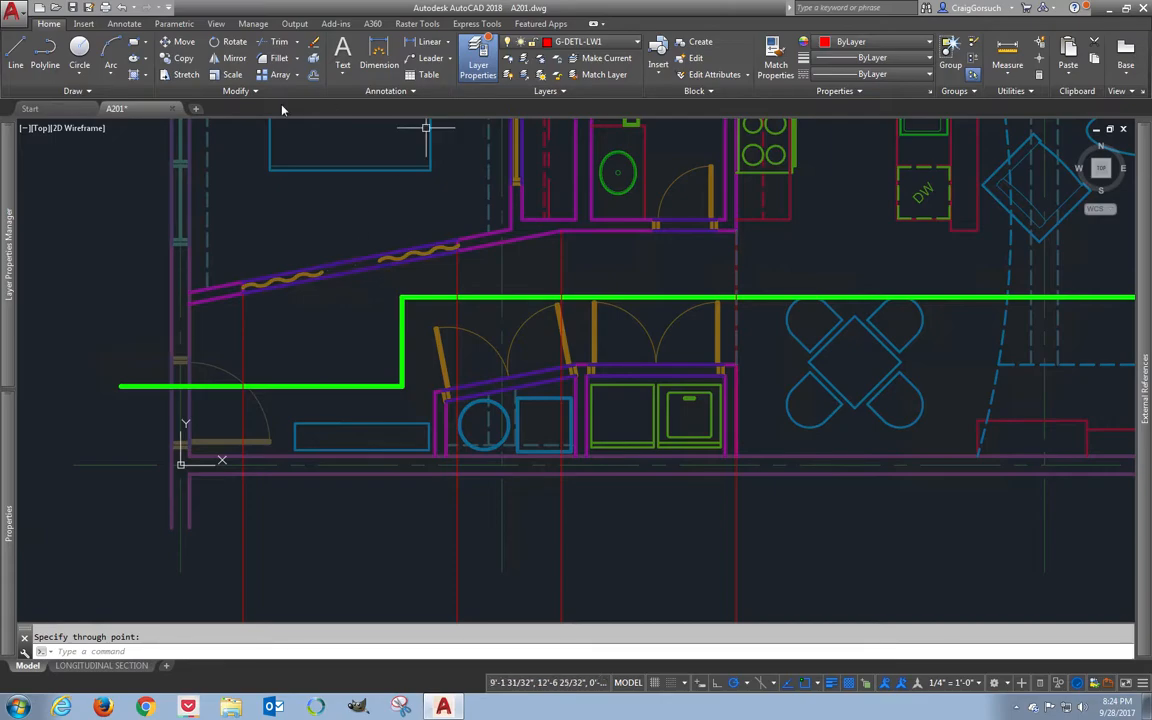
left_click(180, 150)
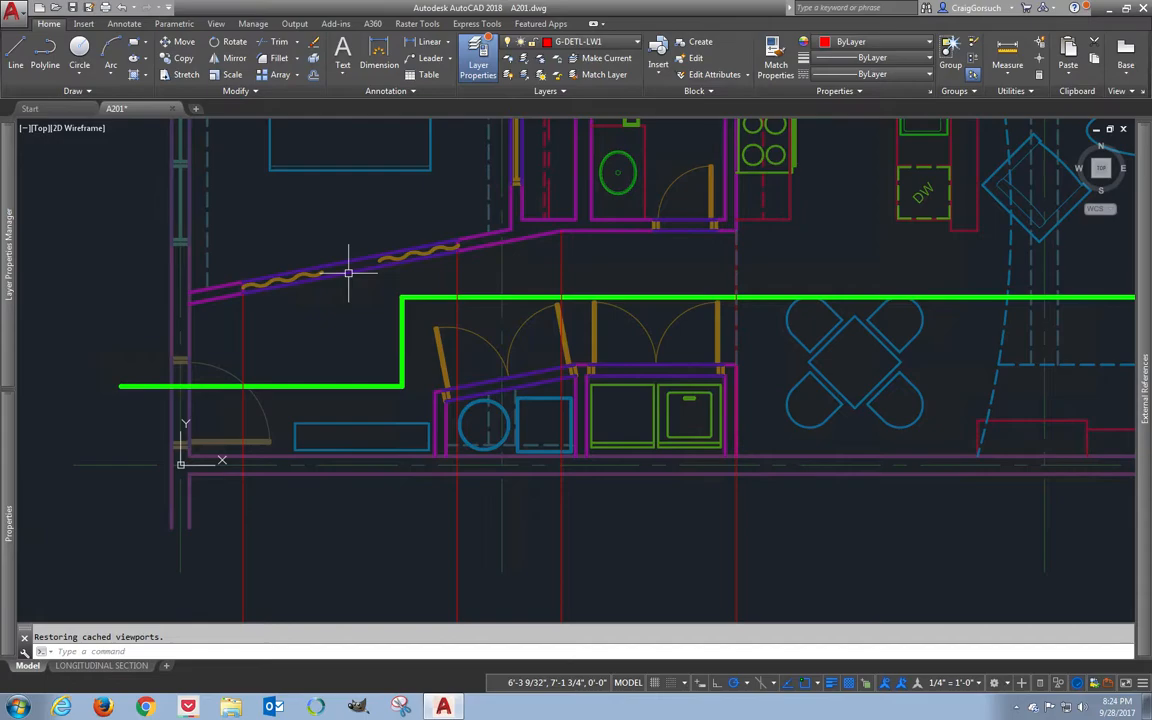
left_click(348, 272)
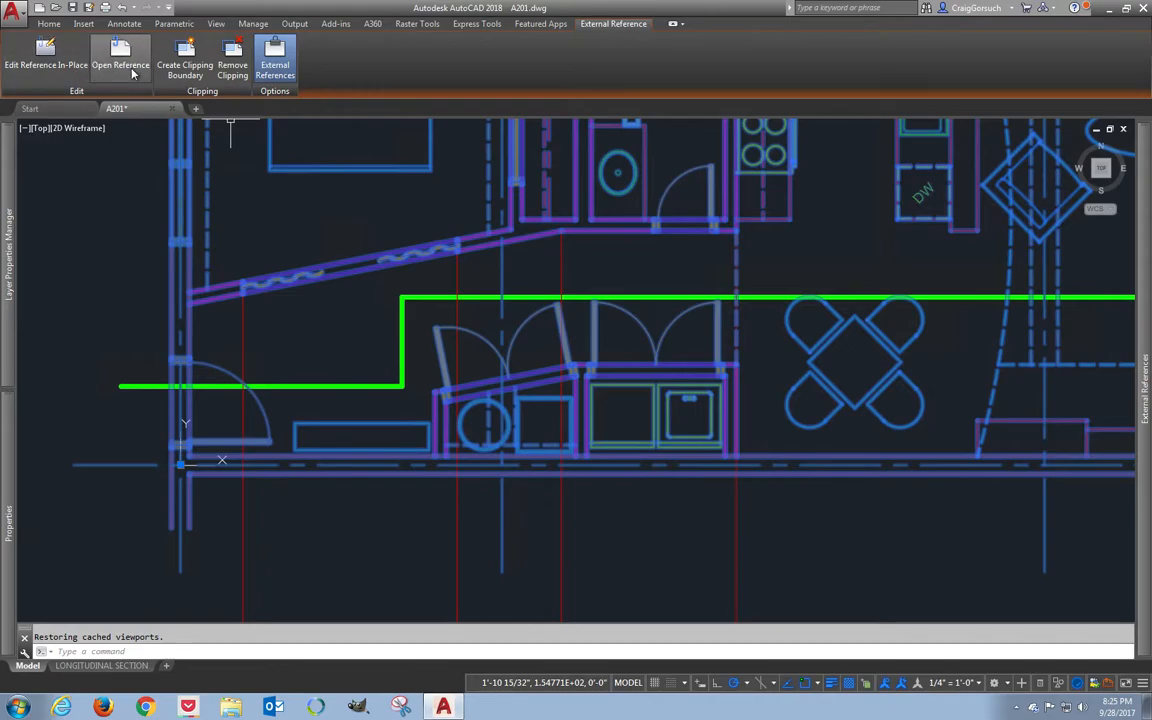
right_click(357, 271)
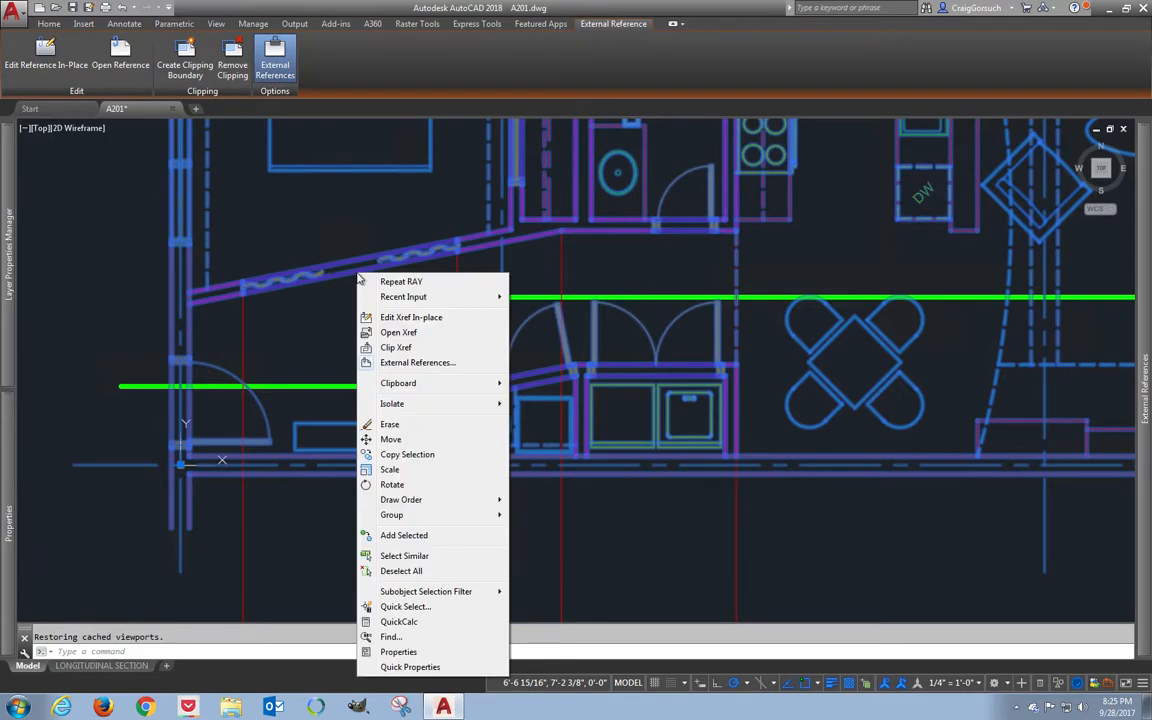
left_click(425, 335)
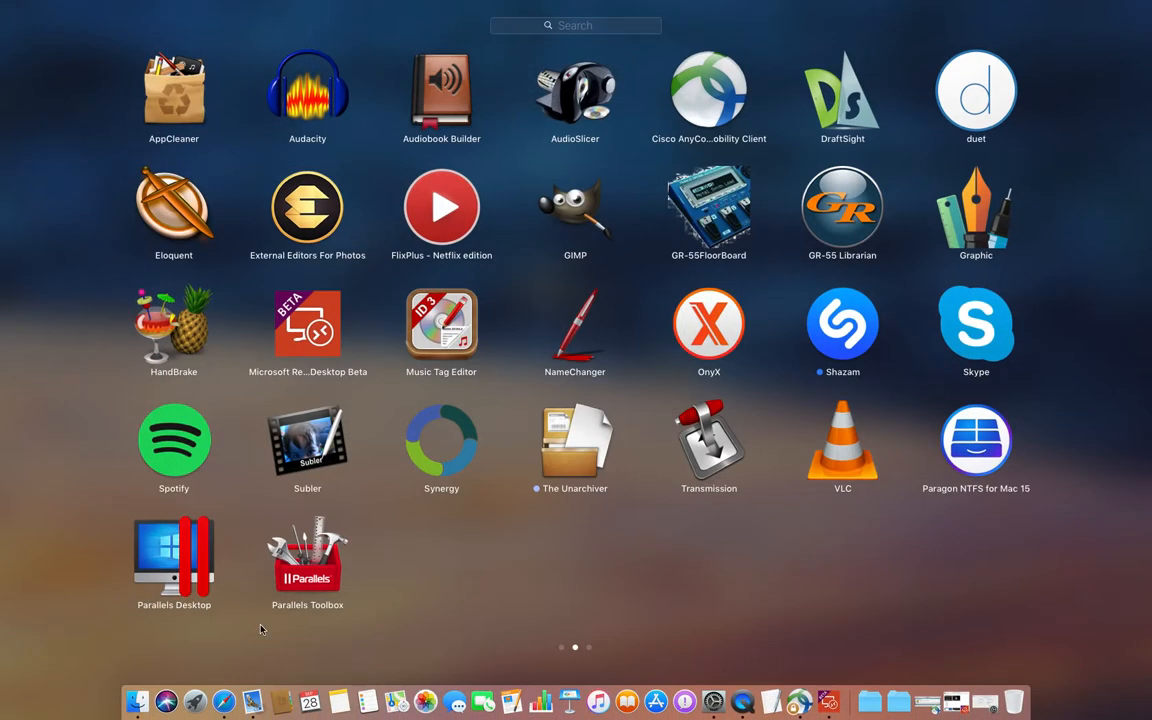
left_click(234, 562)
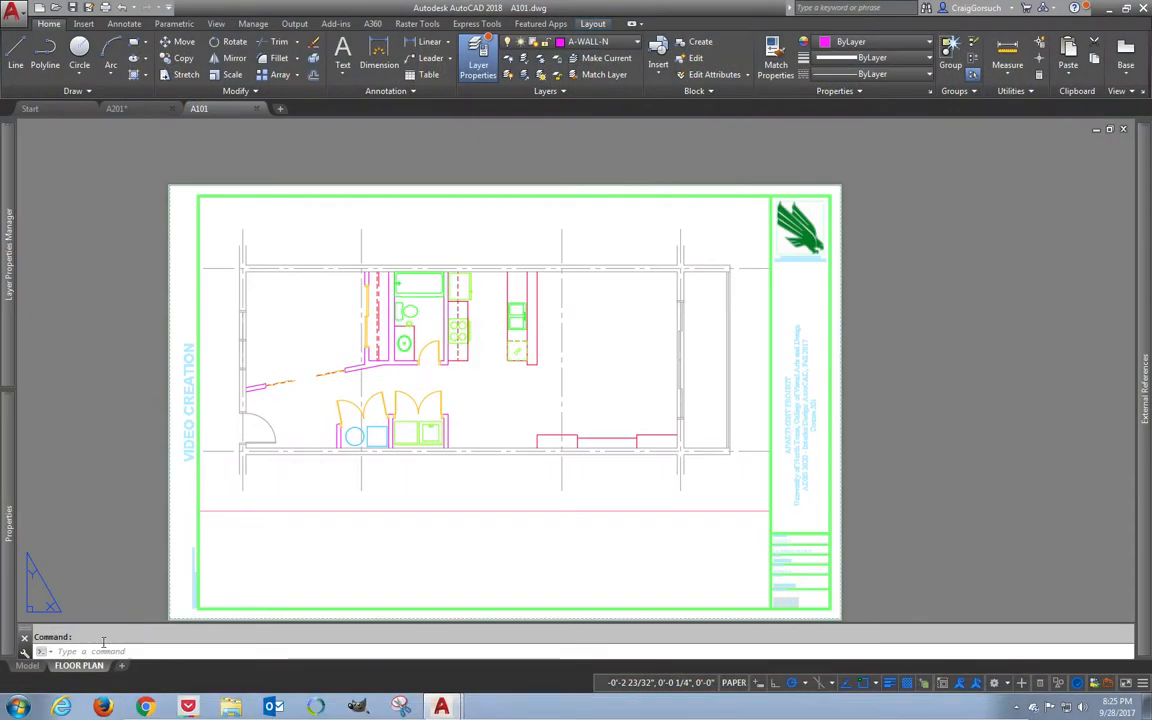
- In model space, erase the dashed overhead line spanning the hallway from the bathroom wall corner to the closet wall opposite
left_click(30, 666)
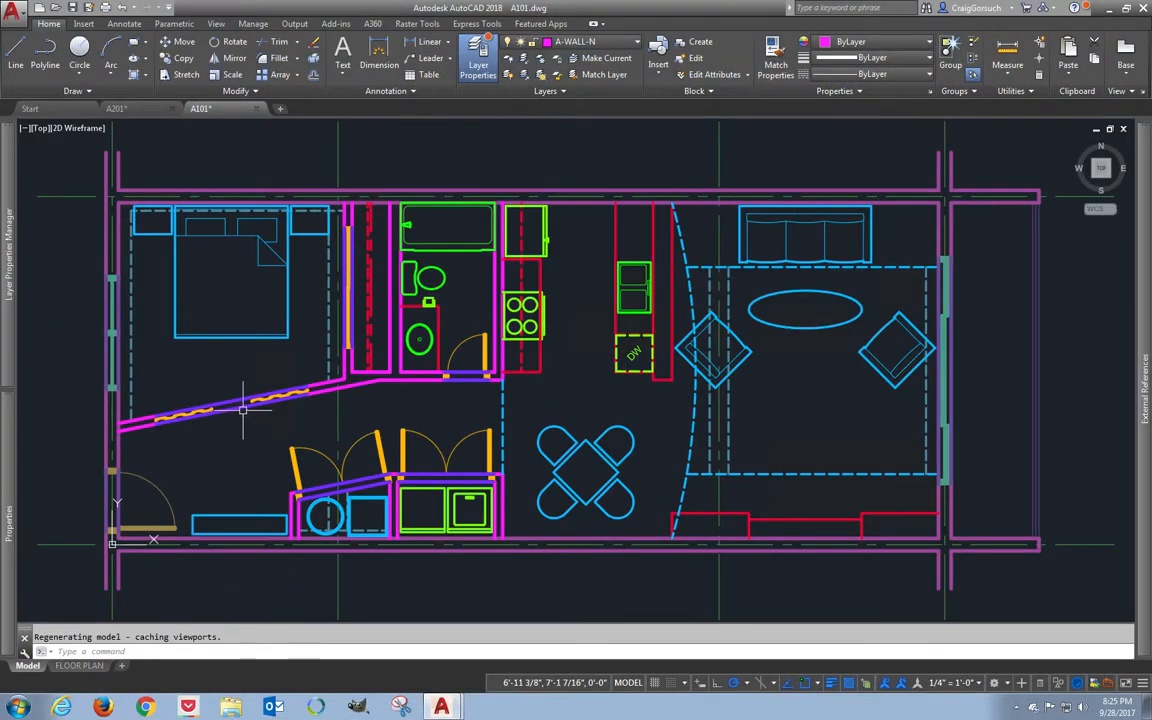
scroll(221, 407, "up", 5)
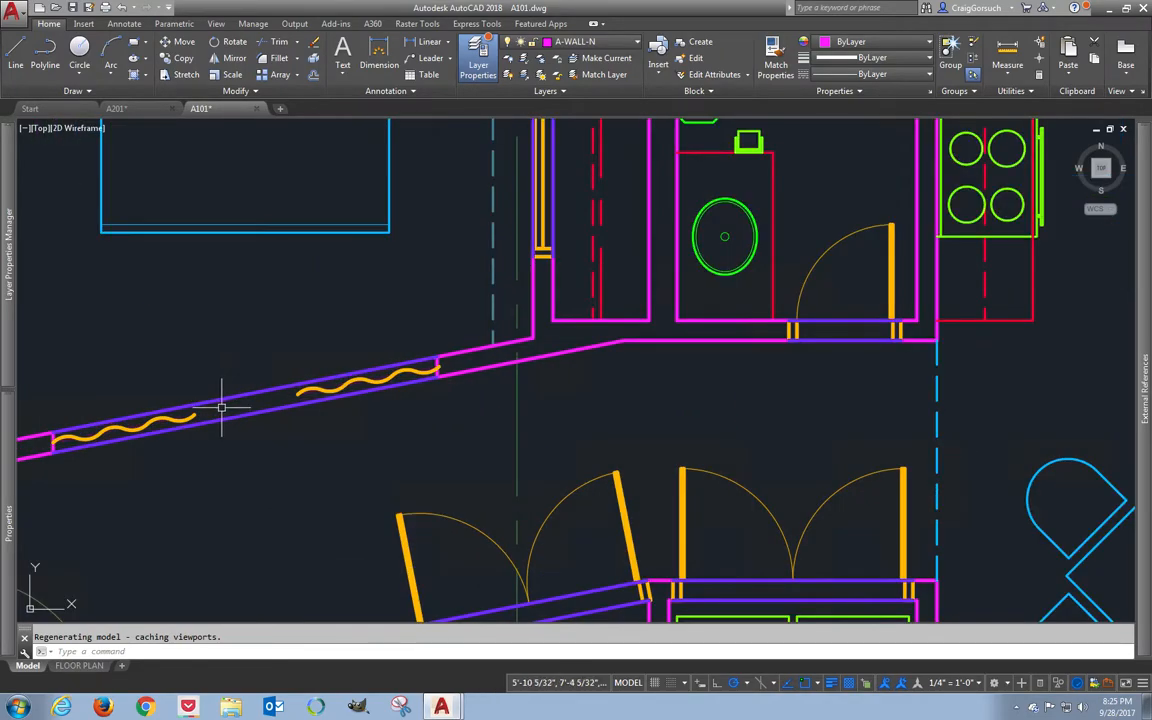
left_click(948, 392)
left_click(907, 398)
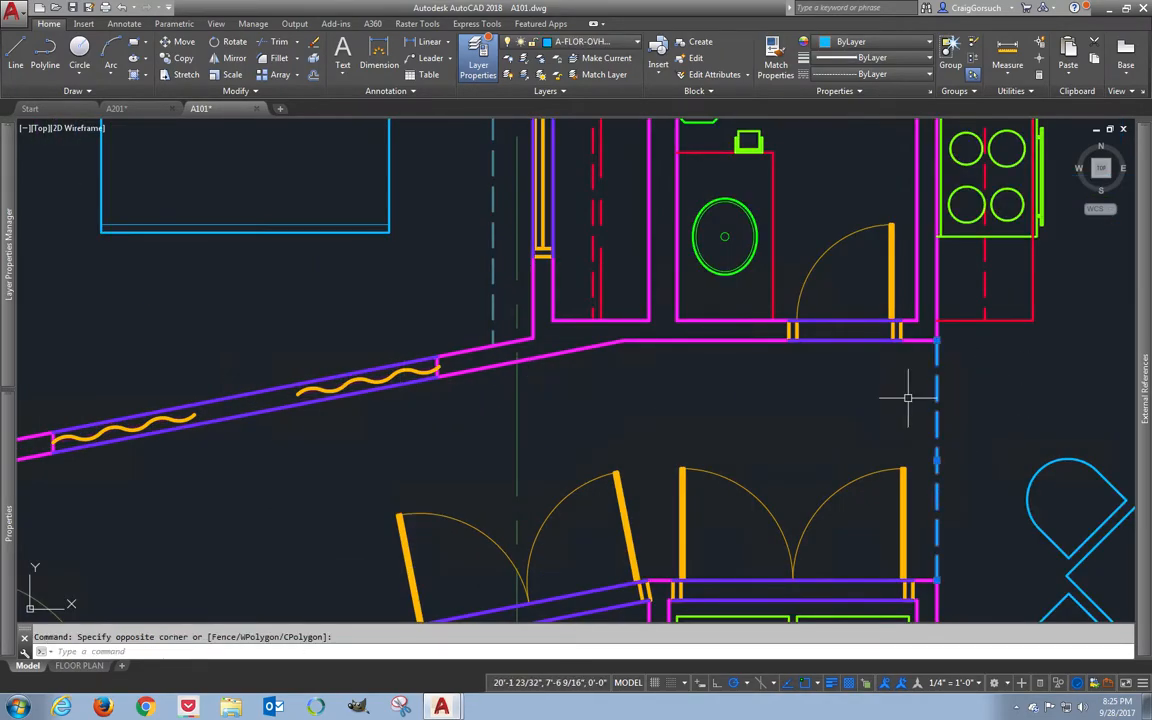
type("e")
key("Return")
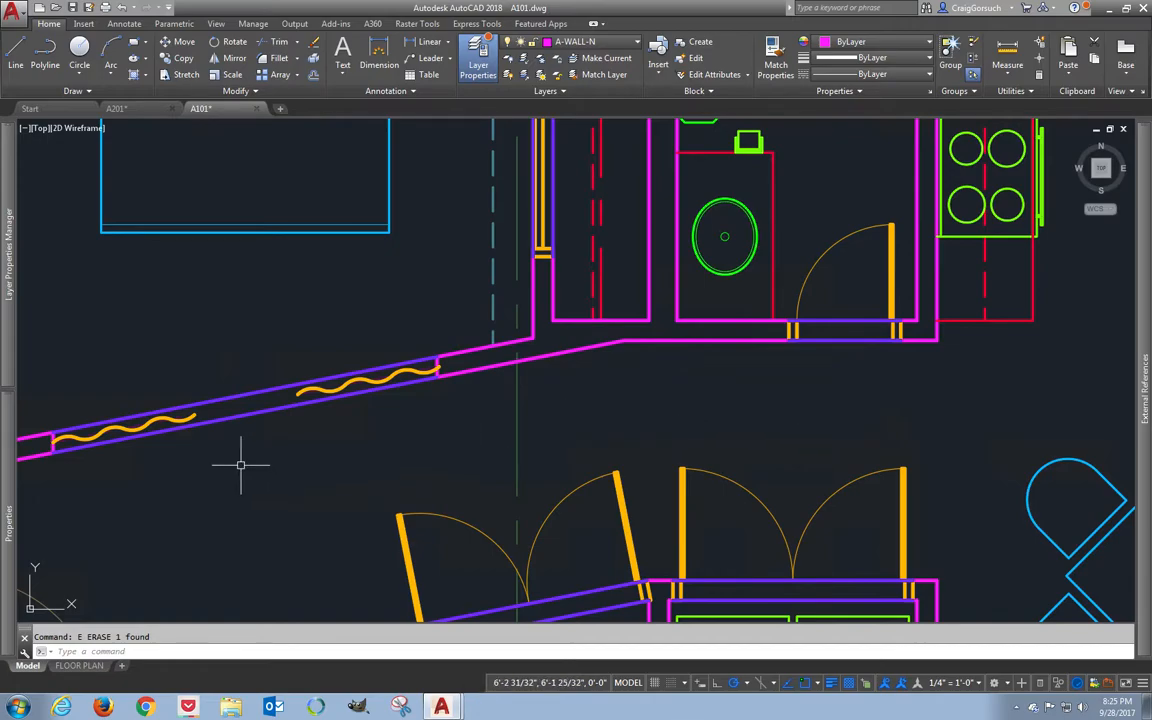
- Erase the hallway-side header line across the angled bedroom wall's opening
left_click(246, 414)
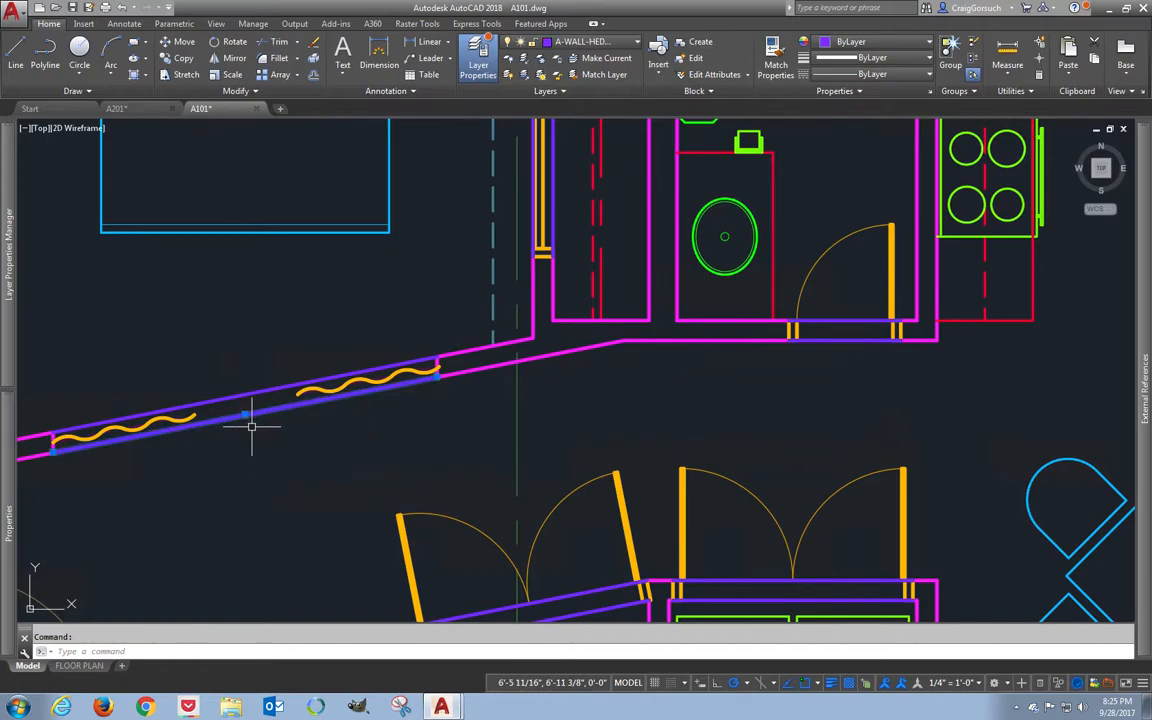
type("e")
key("Return")
- Match the opening's remaining header line to the properties of the dashed curved overhead line by the living room
type("ma")
key("Return")
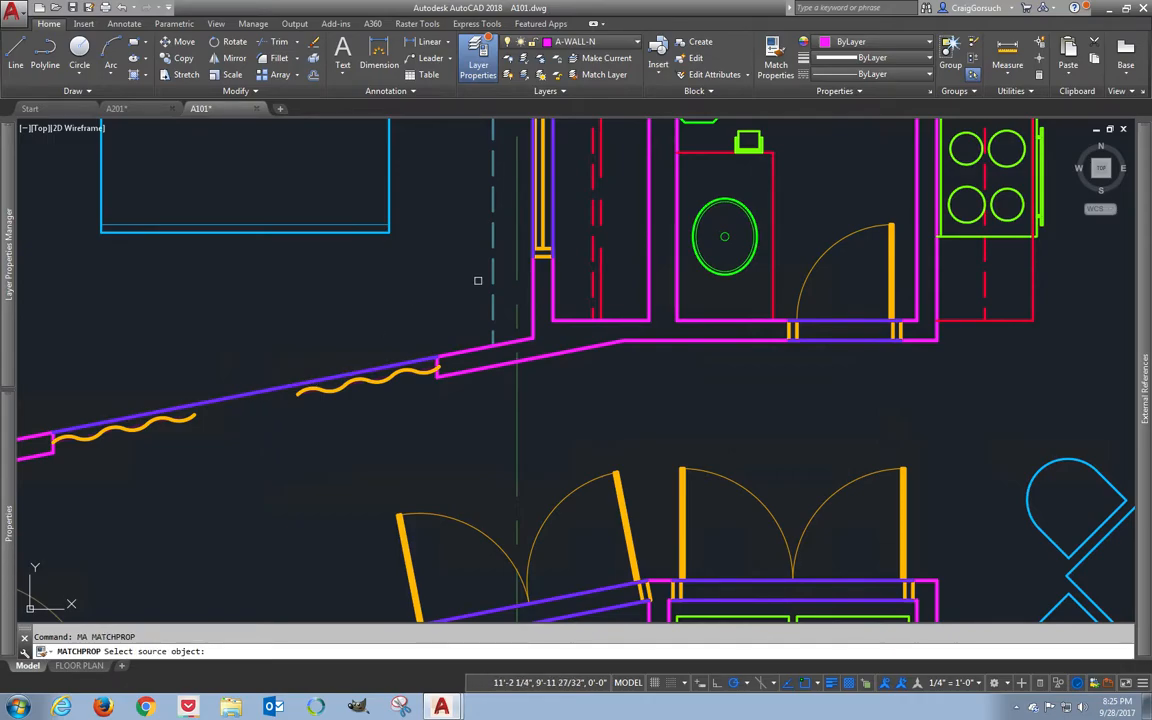
mouse_move(479, 303)
middle_mouse_down()
mouse_move(597, 329)
mouse_move(477, 247)
mouse_move(270, 234)
middle_mouse_up()
scroll(270, 236, "up", 2)
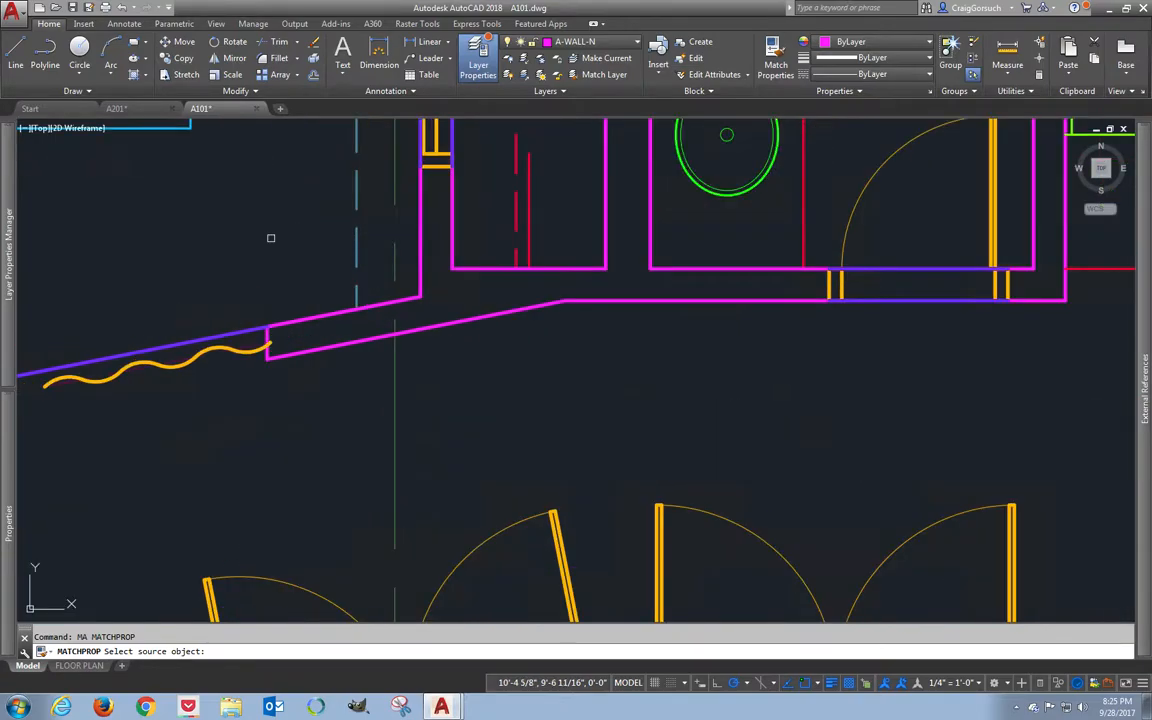
scroll(270, 236, "down", 3)
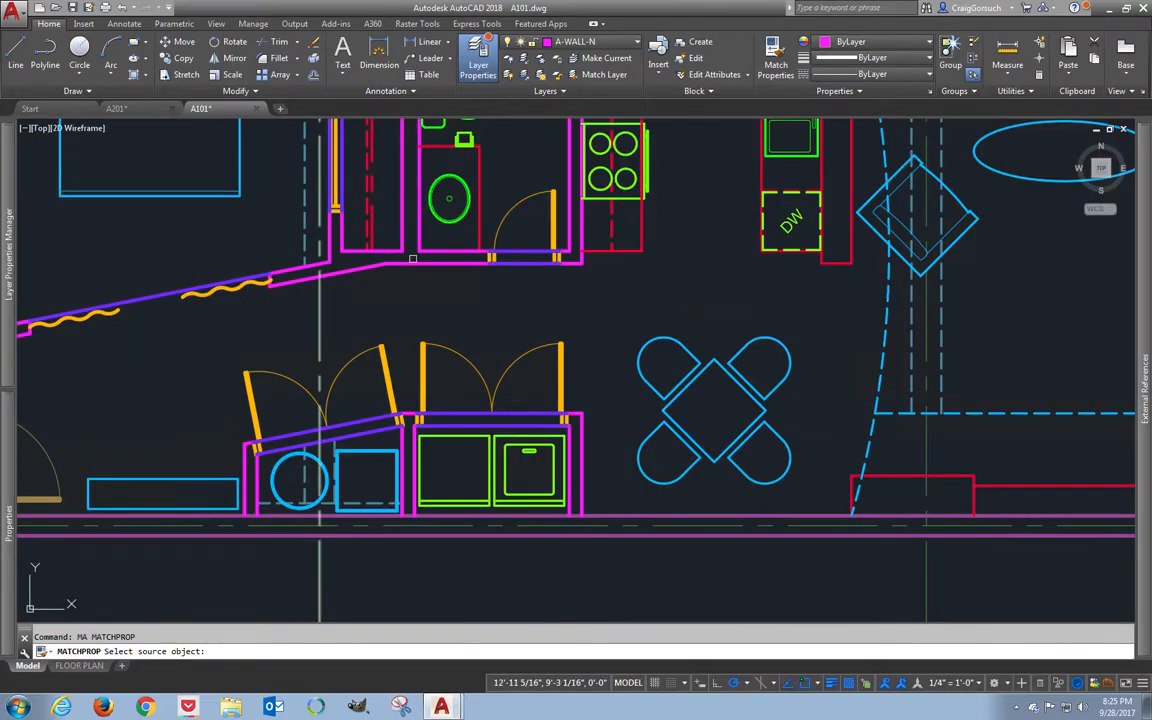
left_click(884, 357)
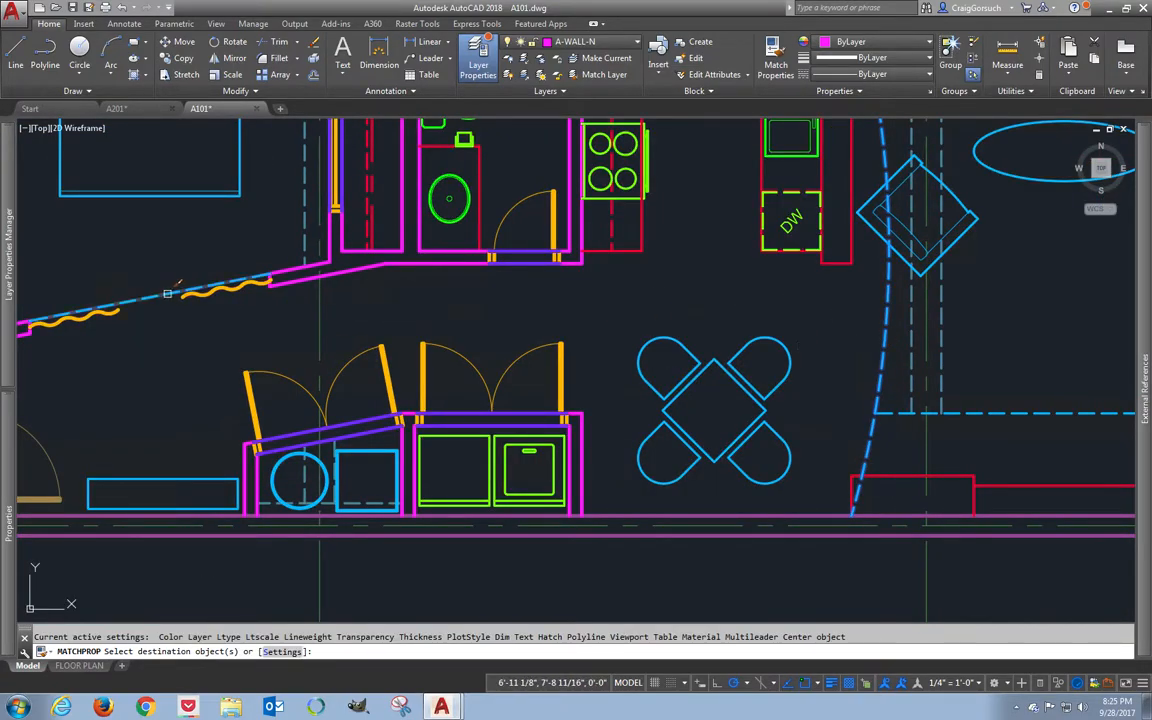
middle_click_drag(142, 318, 403, 340)
key("Return")
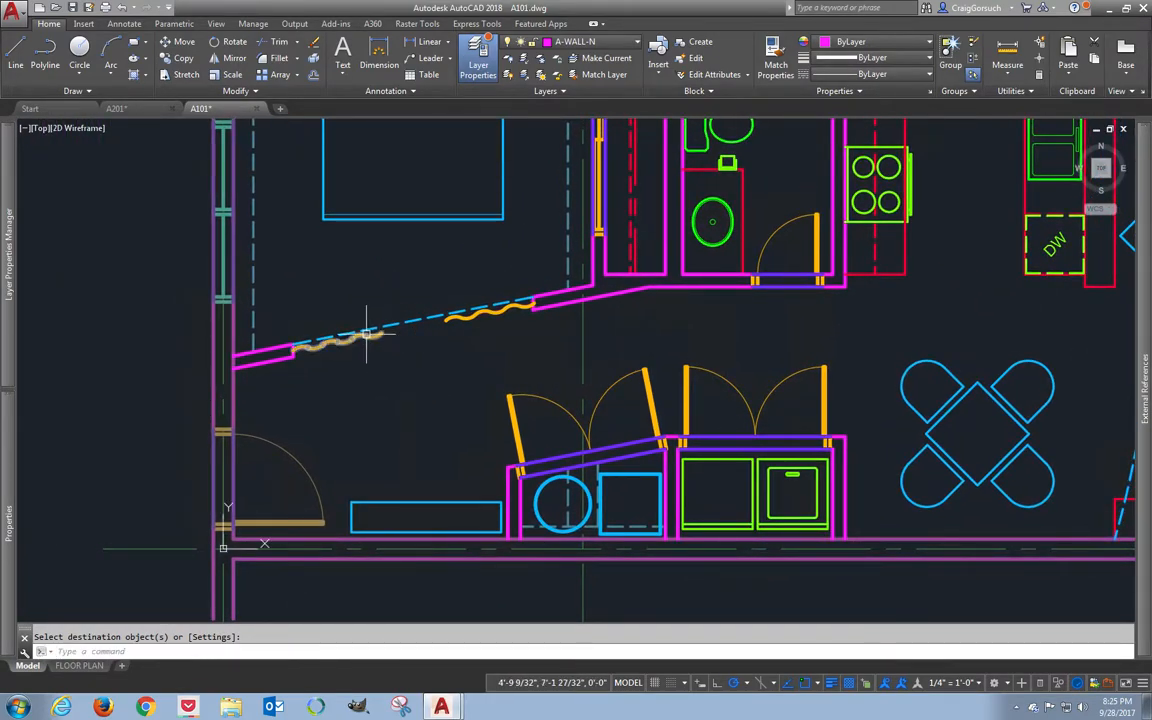
- Assign both wavy curtain arrays in the angled wall's opening to layer A-FURN-N
left_click(478, 314)
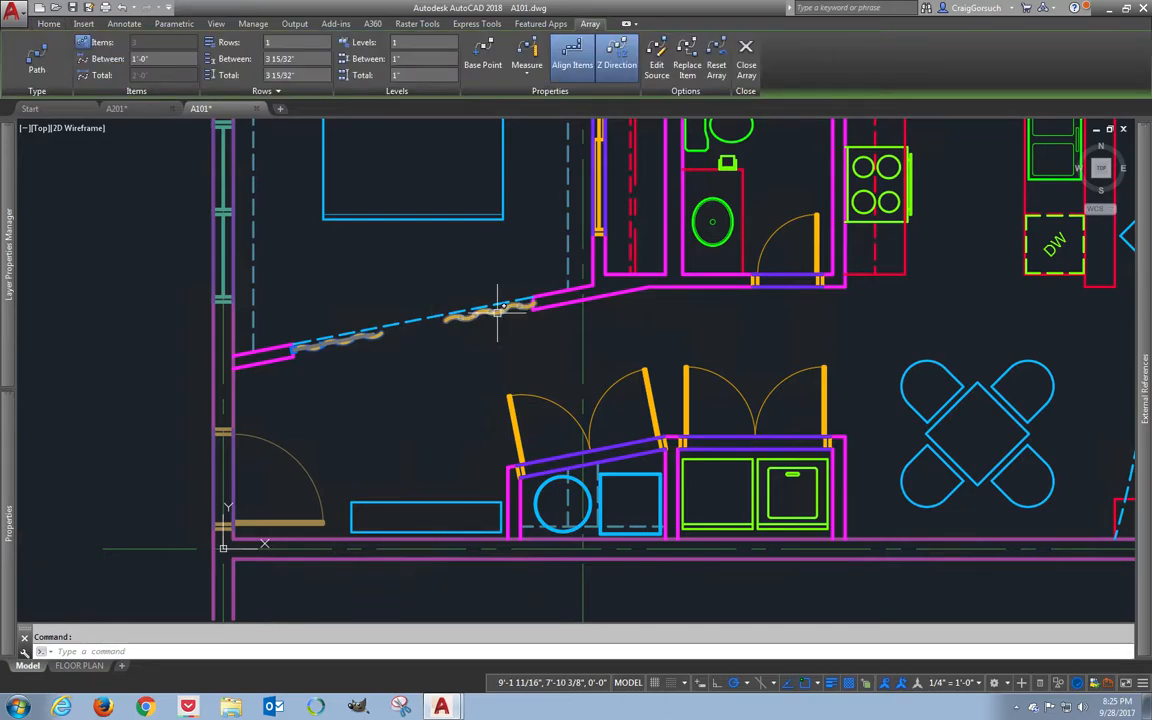
scroll(496, 313, "down", 1)
scroll(496, 313, "up", 8)
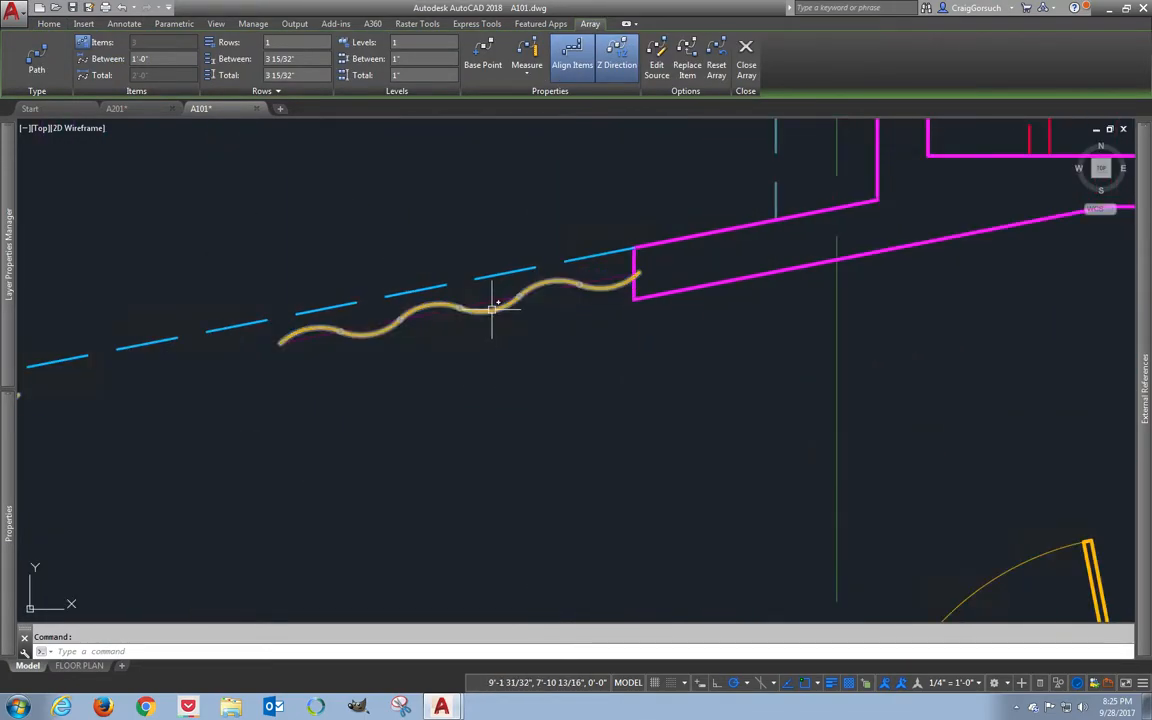
key("Escape")
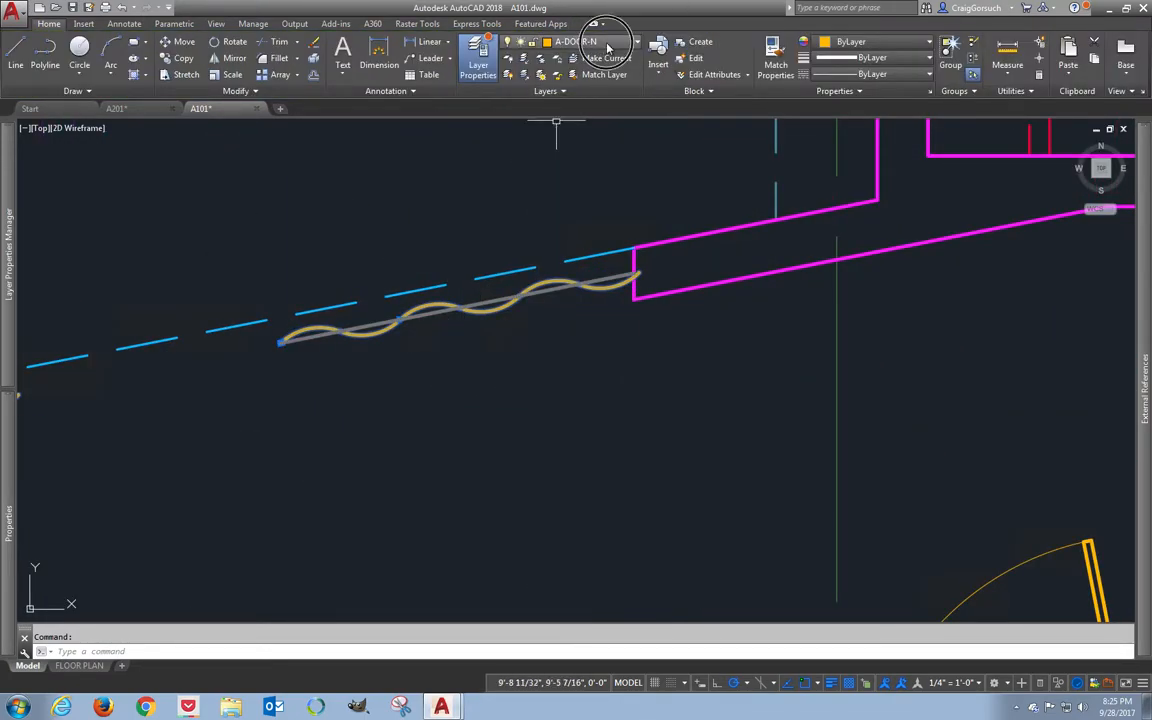
left_click(605, 43)
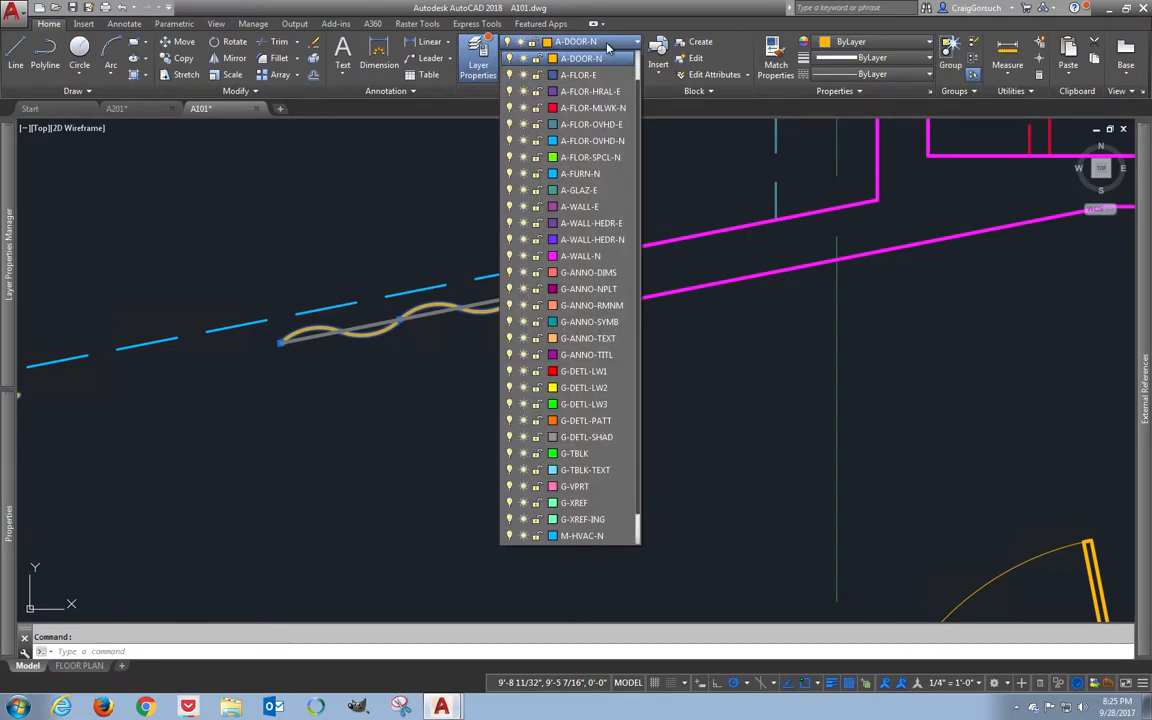
left_click(578, 173)
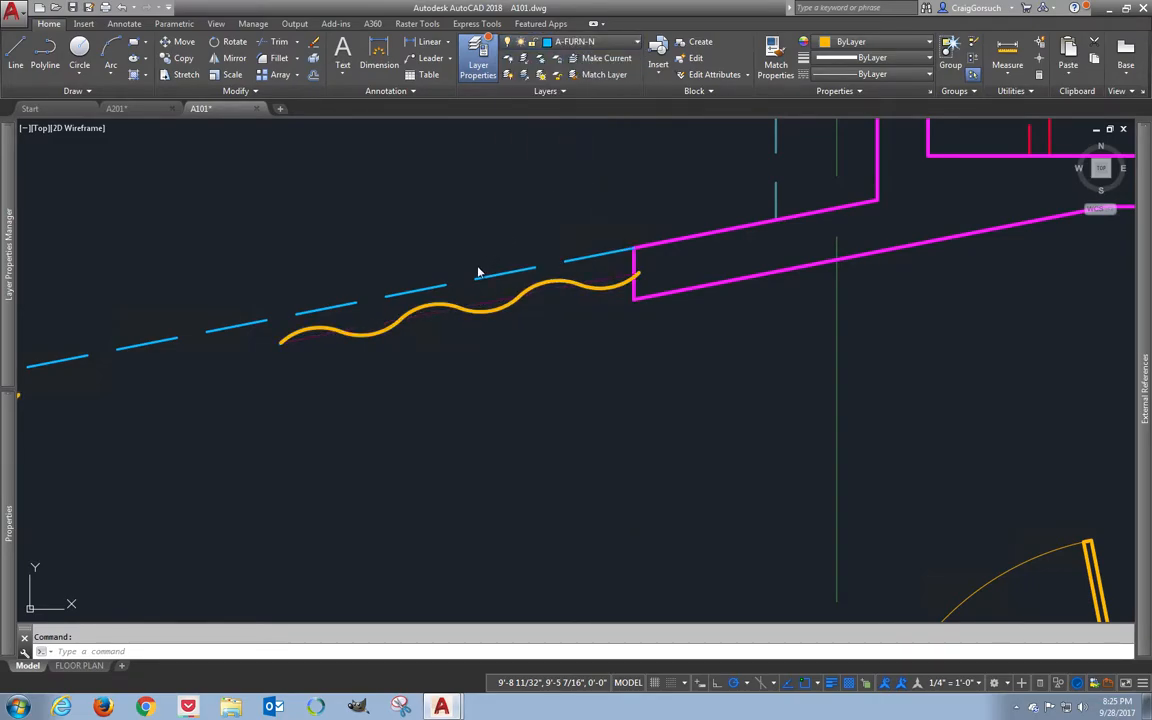
key("Escape")
scroll(527, 406, "up", 2)
scroll(527, 406, "down", 3)
scroll(527, 411, "down", 3)
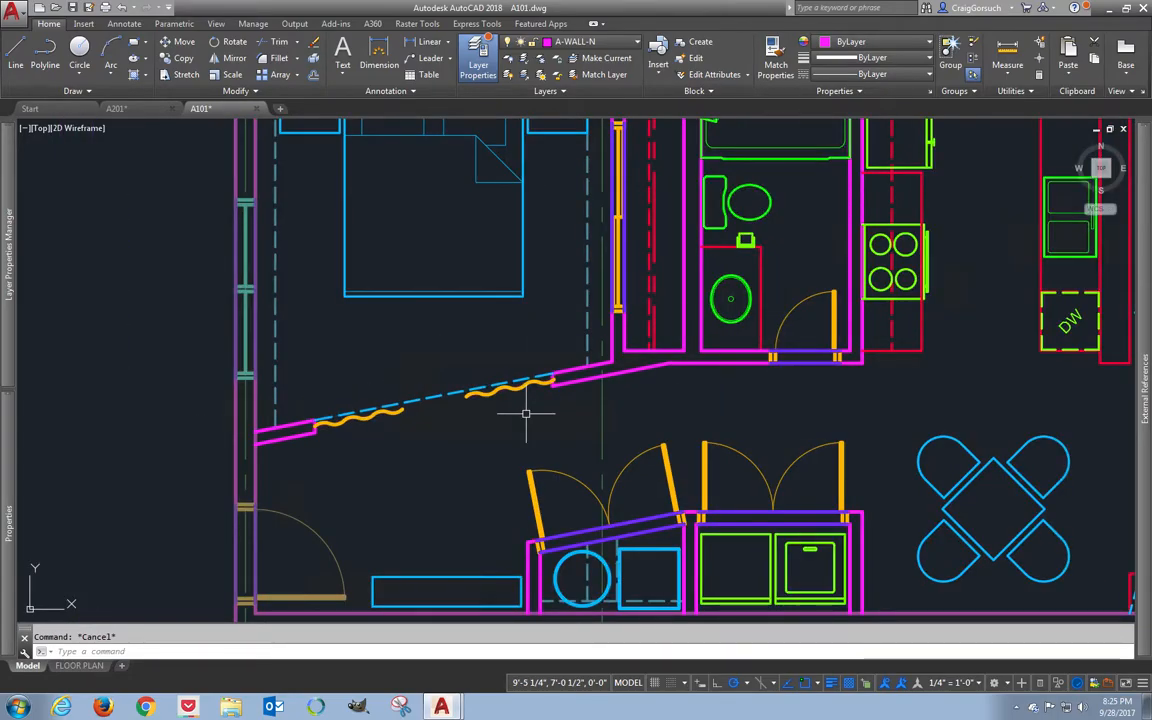
- Delete the layers G-DETL-LW1 through G-TBLK-TEXT, including all G-DETL layers and both G-TBLK layers
type("la")
key("Return")
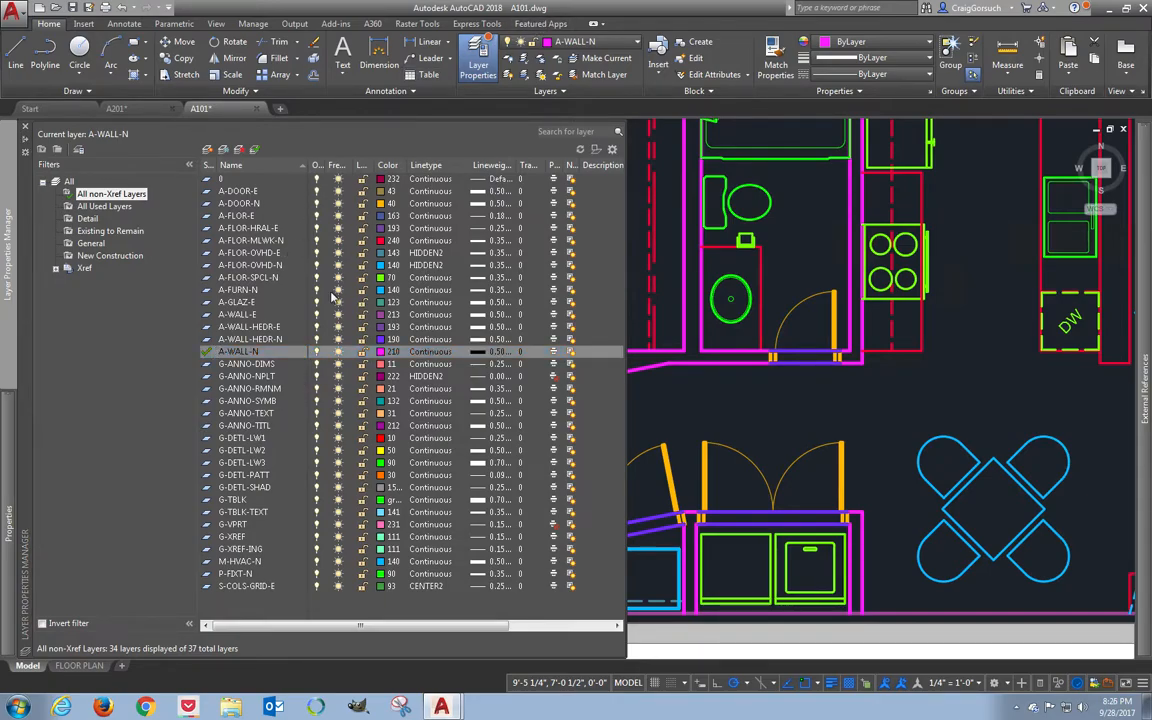
left_click(240, 439)
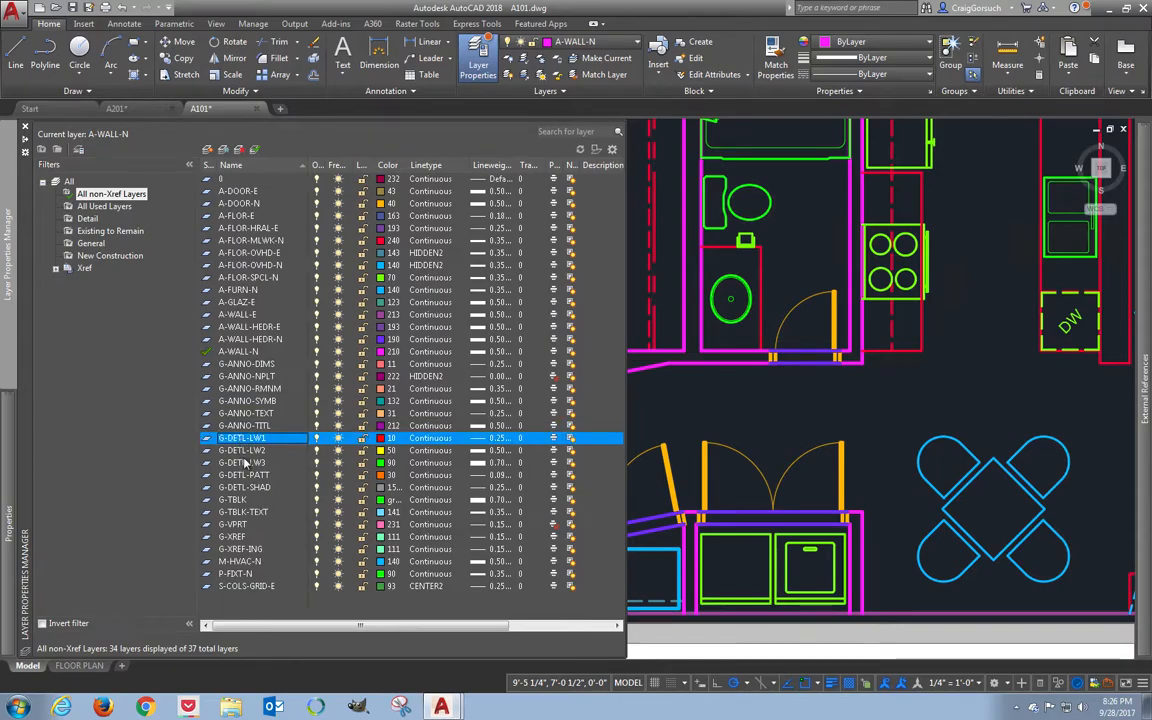
left_click(241, 480, "shift")
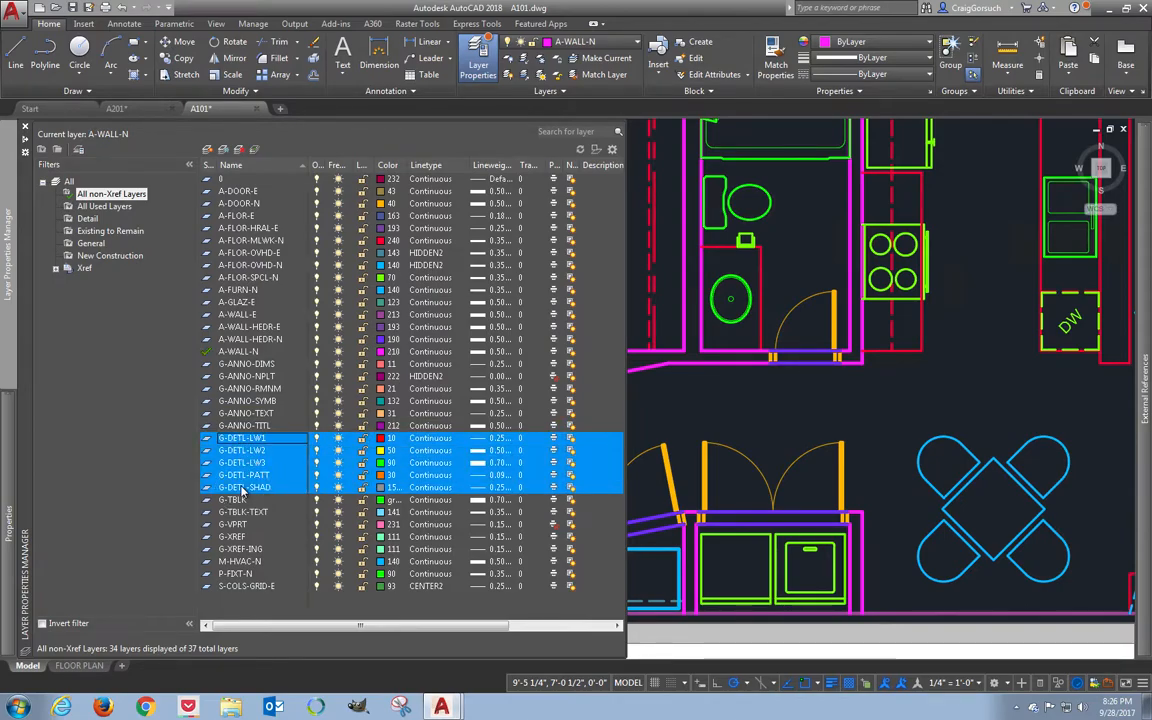
left_click(243, 500, "shift")
left_click(246, 512, "shift")
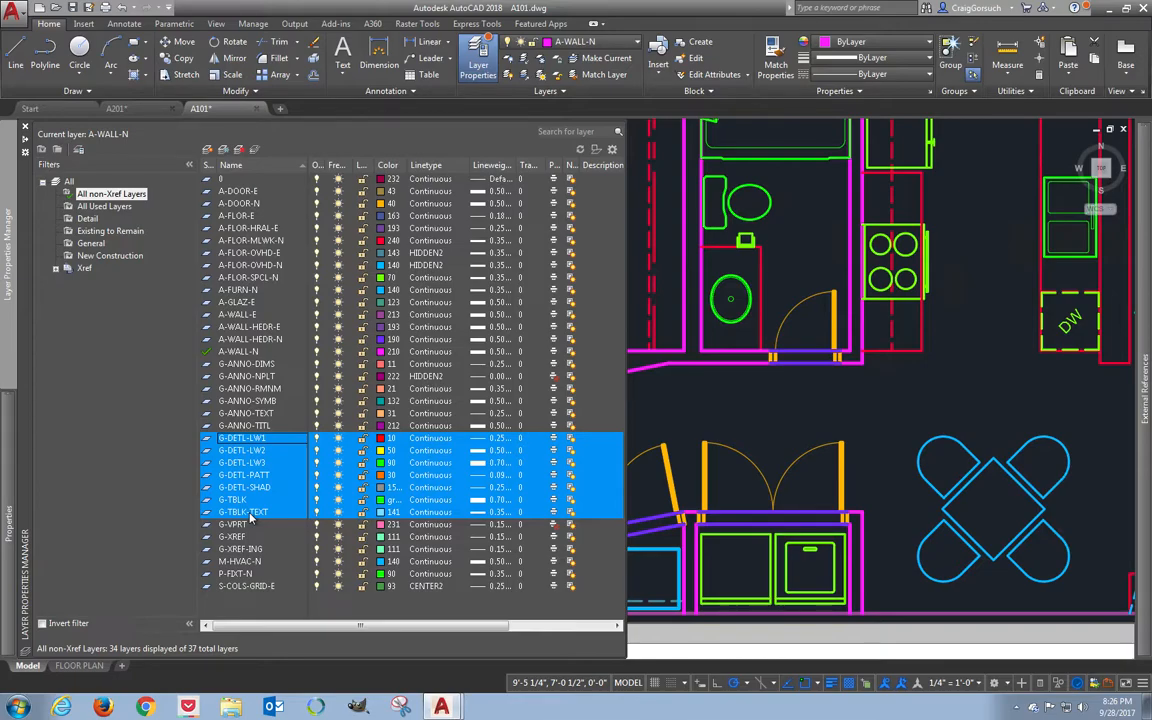
left_click(241, 149)
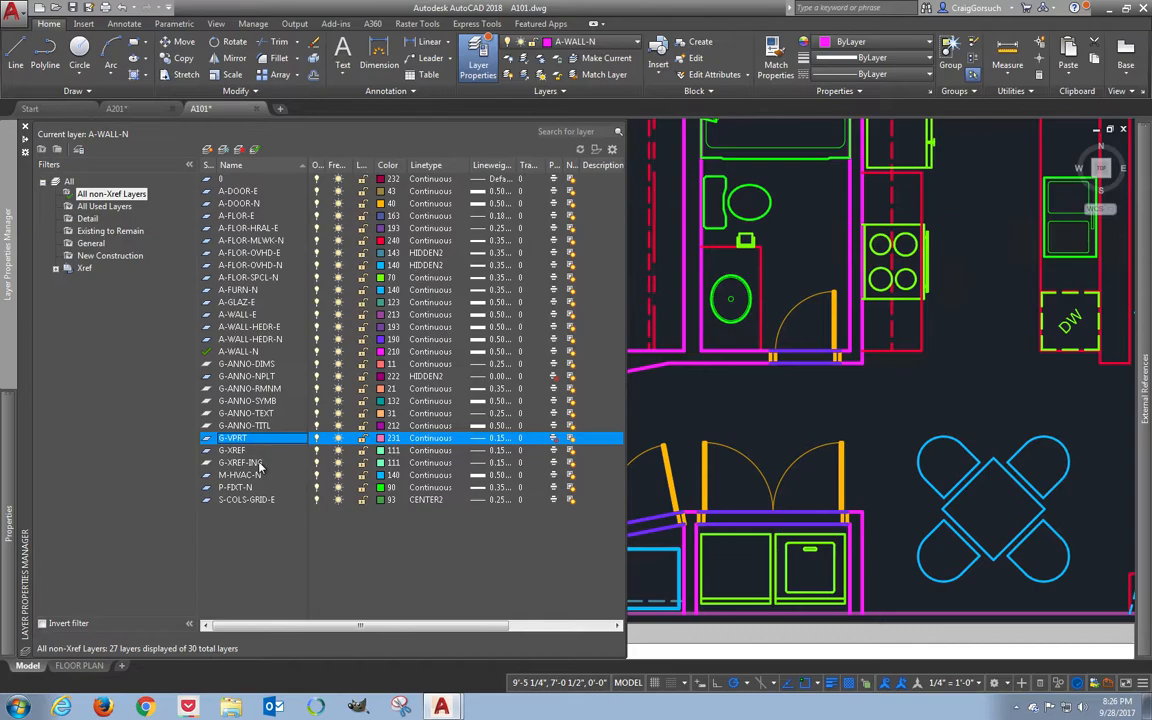
- Review the annotation layers G-ANNO-DIMS, G-ANNO-RMNM, G-ANNO-SYMB, G-ANNO-TEXT and G-ANNO-TITL in the layer list
left_click(272, 365)
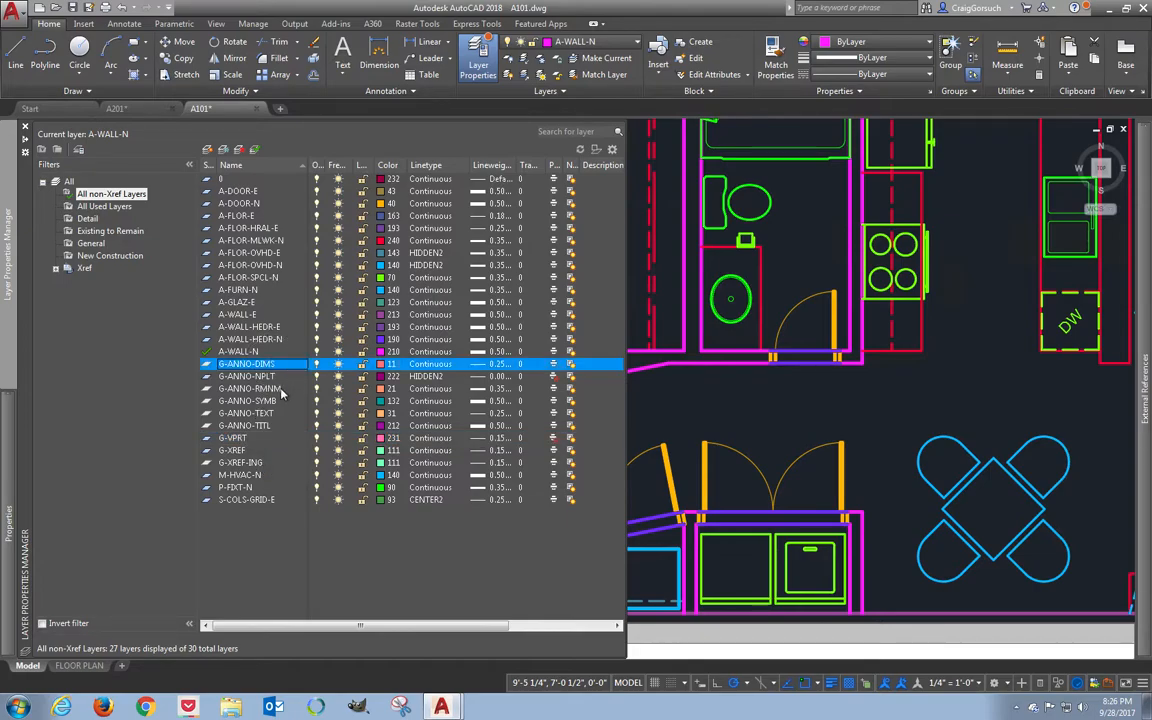
left_click(281, 389)
left_click(285, 401)
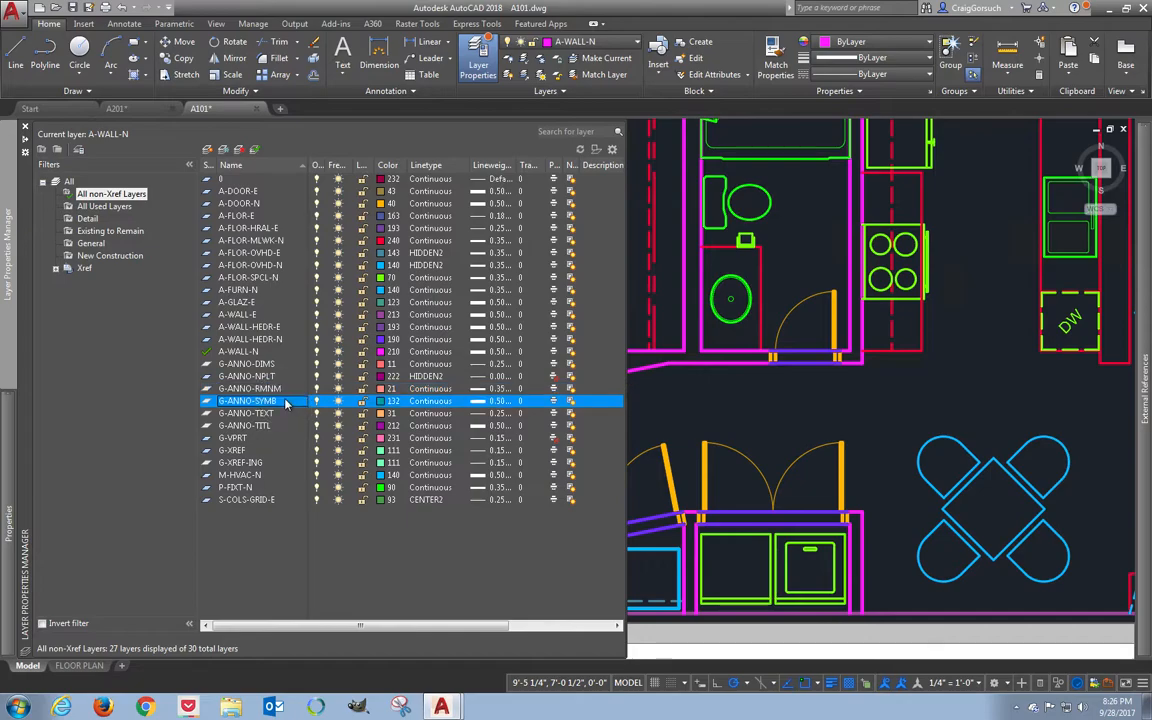
left_click(281, 414)
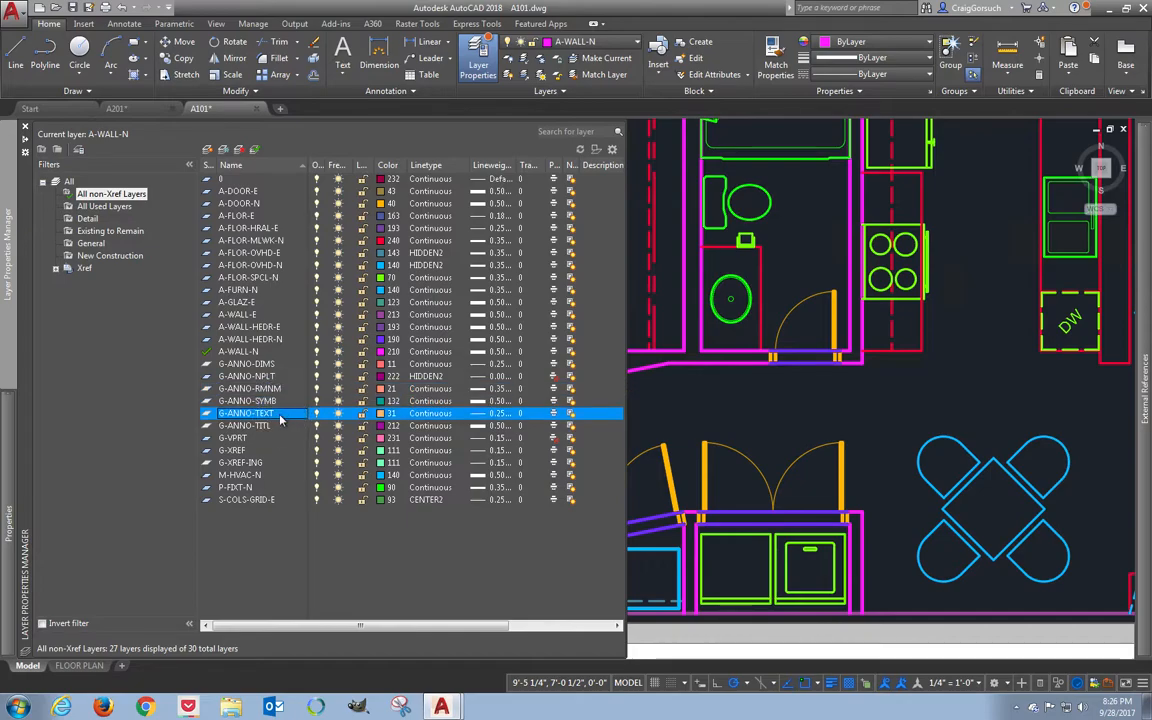
left_click(281, 426)
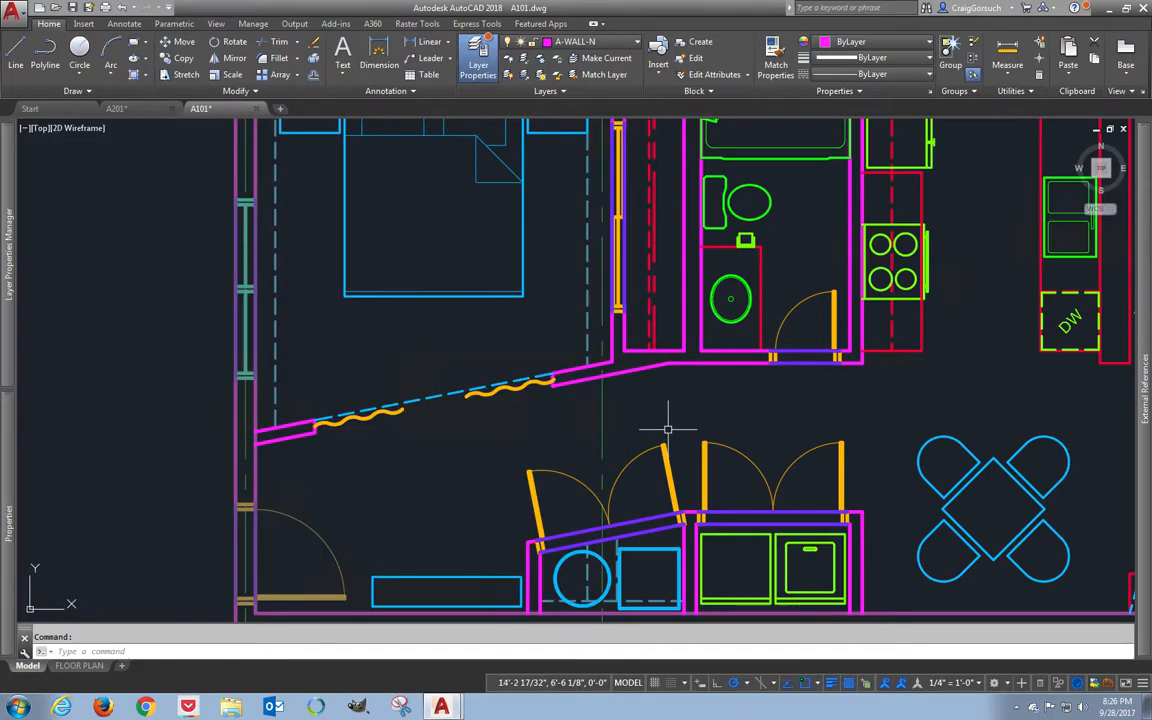
- Fit the whole floor plan in model space and the full sheet on the FLOOR PLAN layout
middle_click_drag(668, 430, 586, 421)
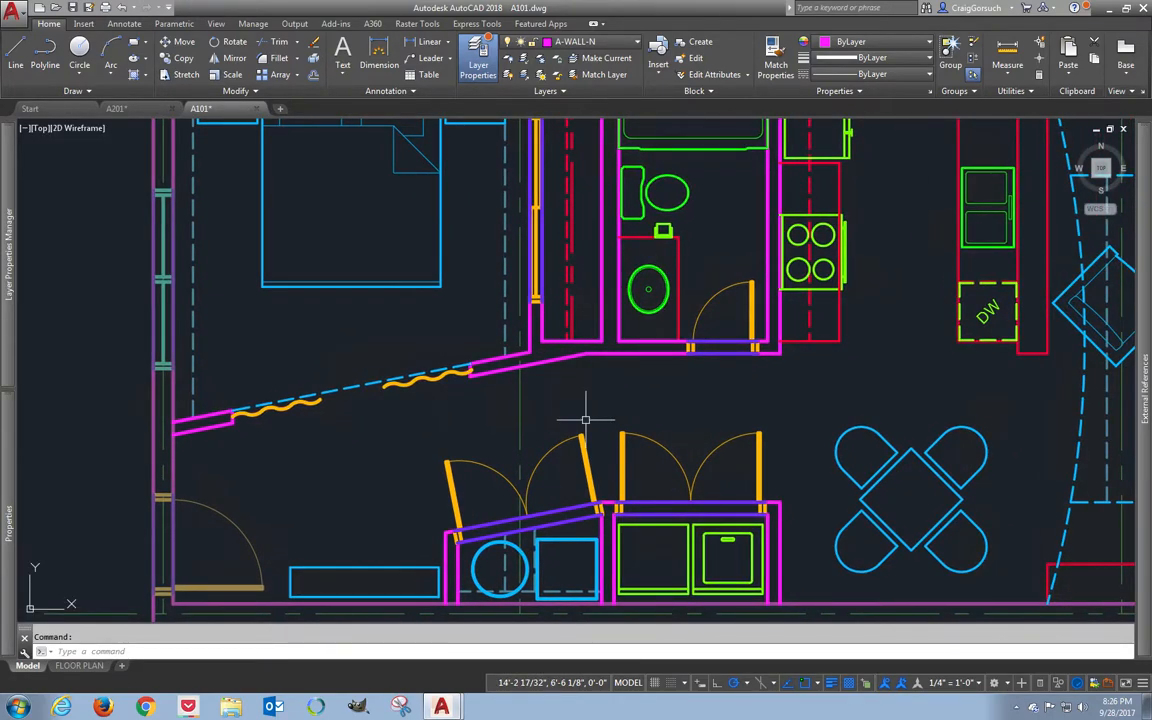
type("z")
key("Return")
type("a")
key("Return")
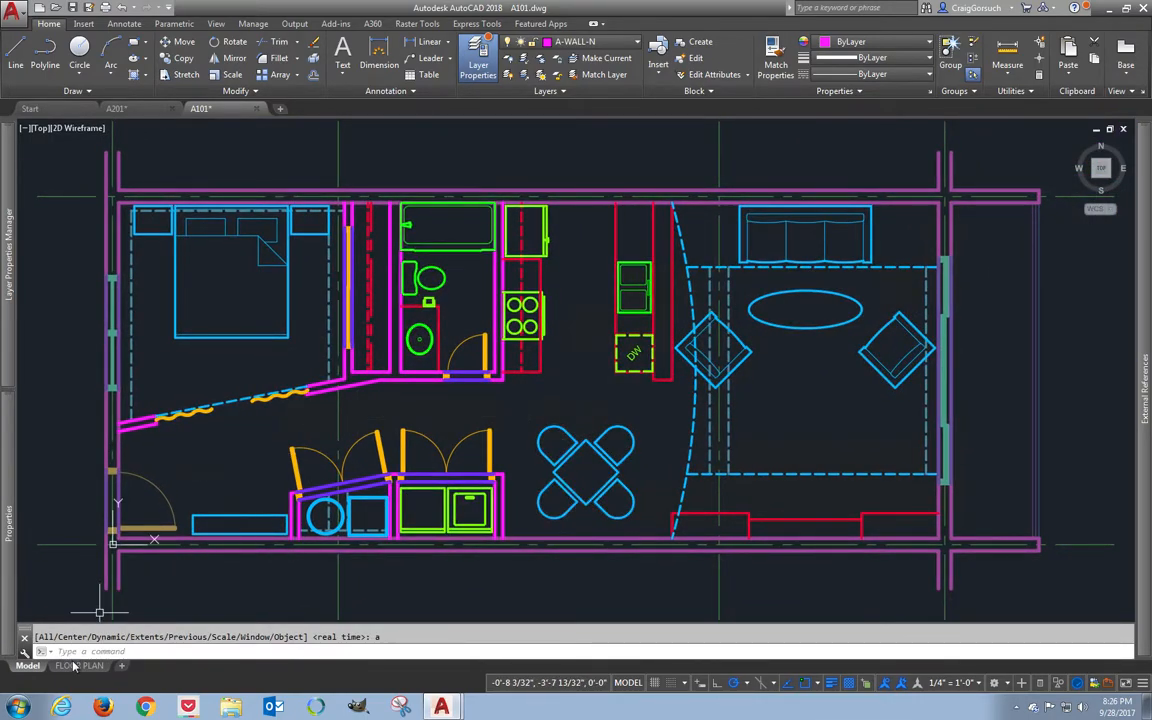
left_click(78, 665)
type("z")
key("Return")
type("a")
key("Return")
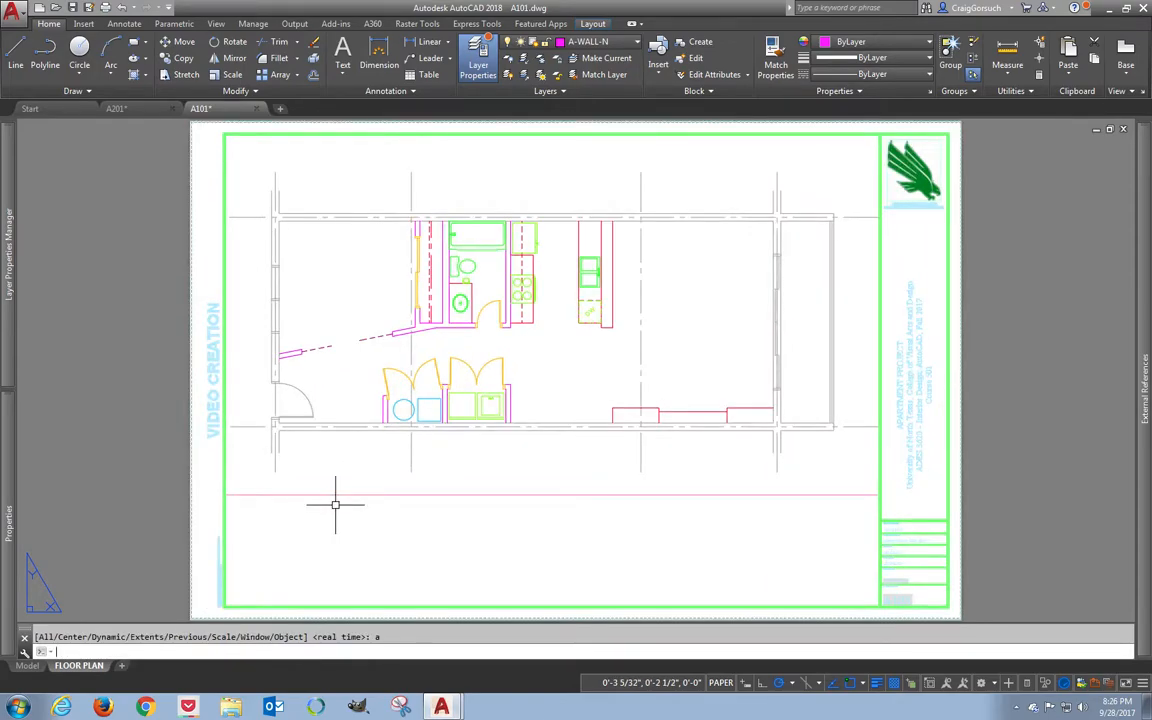
type("z")
key("Return")
type("e")
key("Return")
- Save and close A101.dwg, and reload the changed A101 reference in A201
key("ctrl+s")
left_click(256, 110)
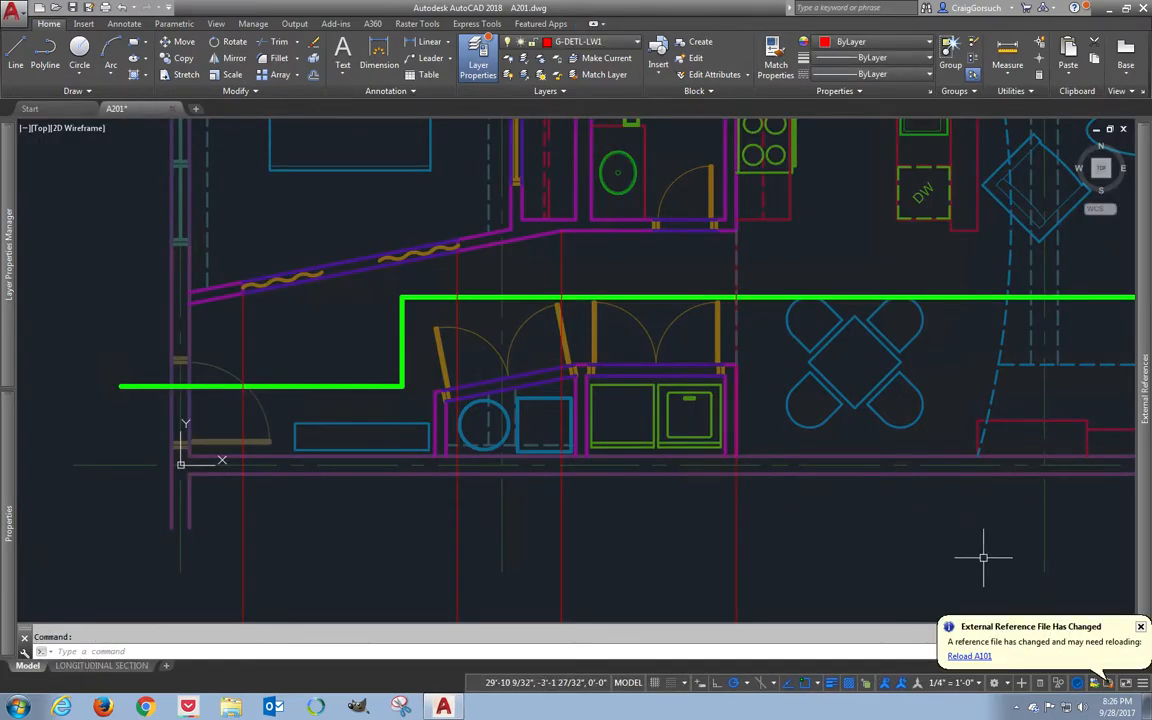
left_click(984, 657)
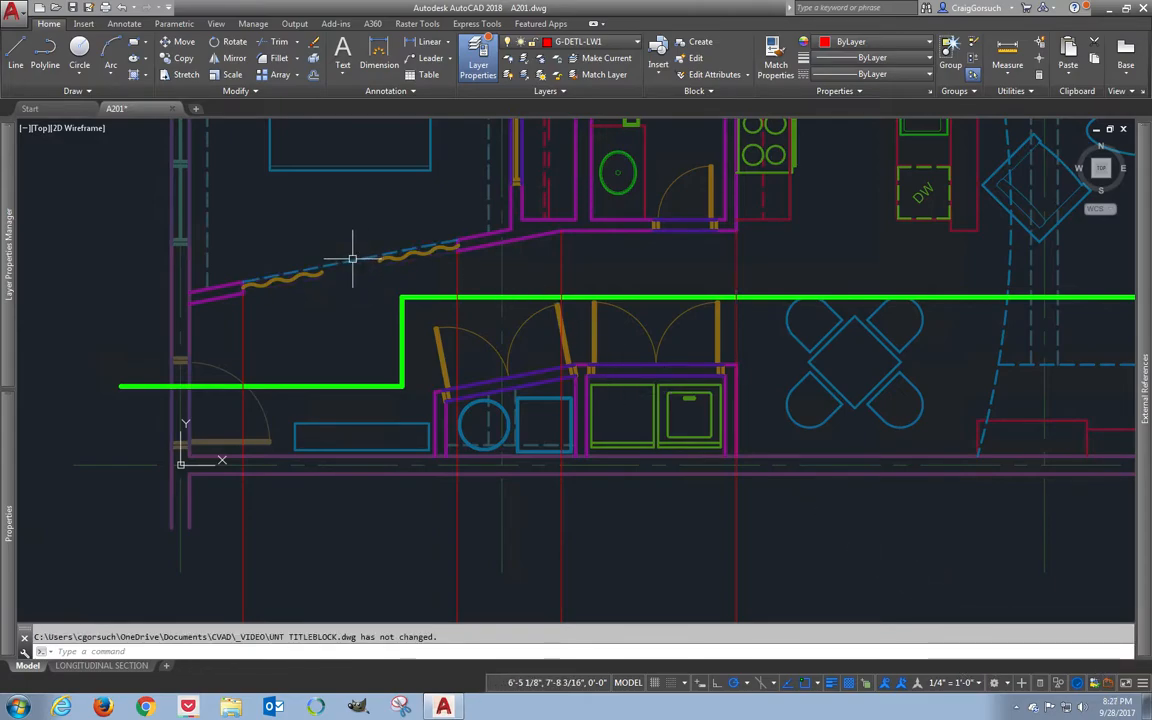
- Reopen the floor plan reference's source drawing, A101.dwg, and switch to model space at the angled wall's opening
scroll(352, 259, "up", 2)
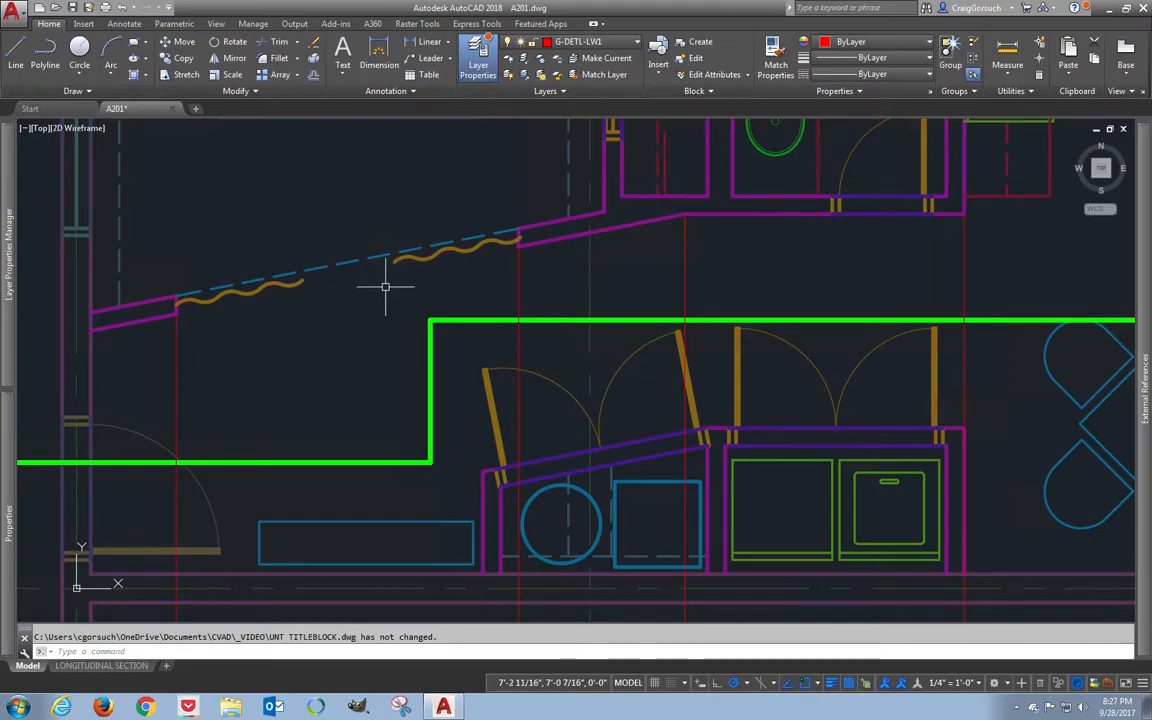
left_click(435, 250)
right_click(435, 250)
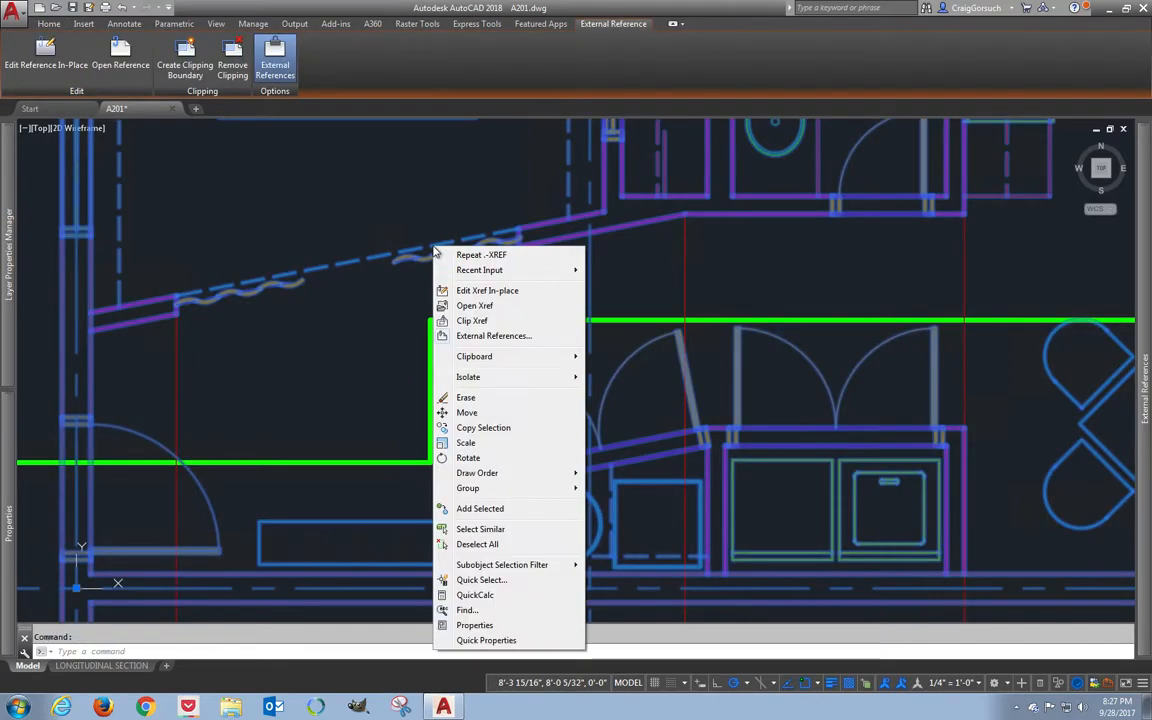
left_click(475, 305)
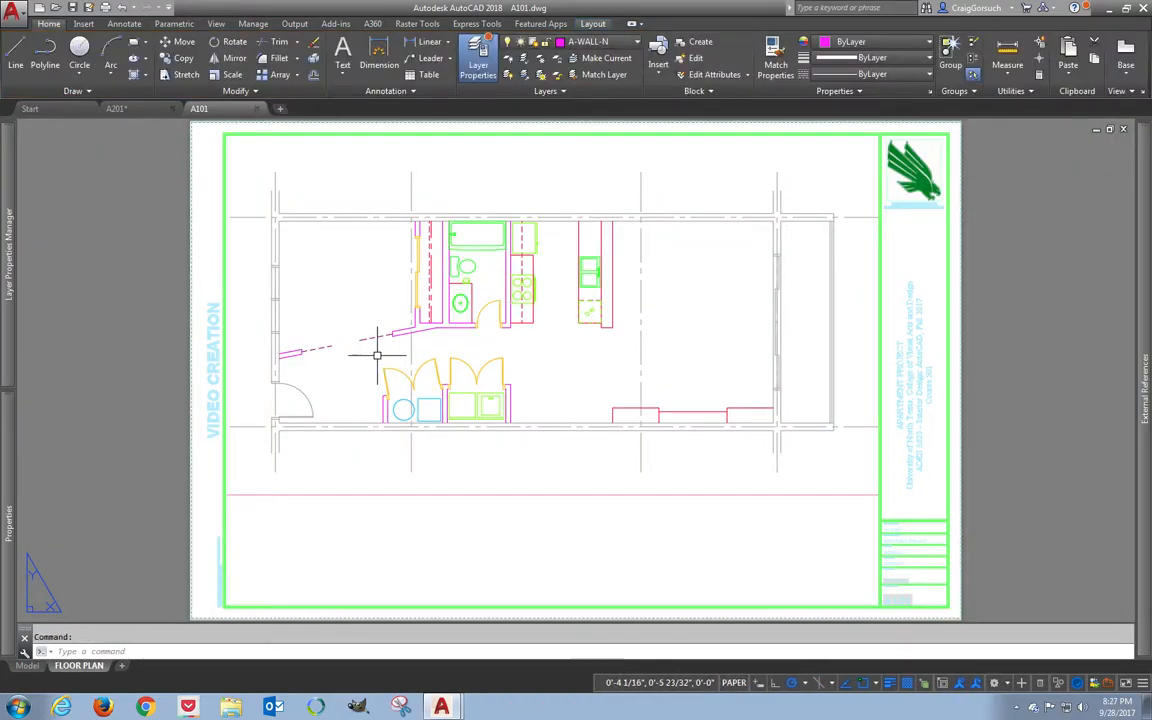
left_click(27, 666)
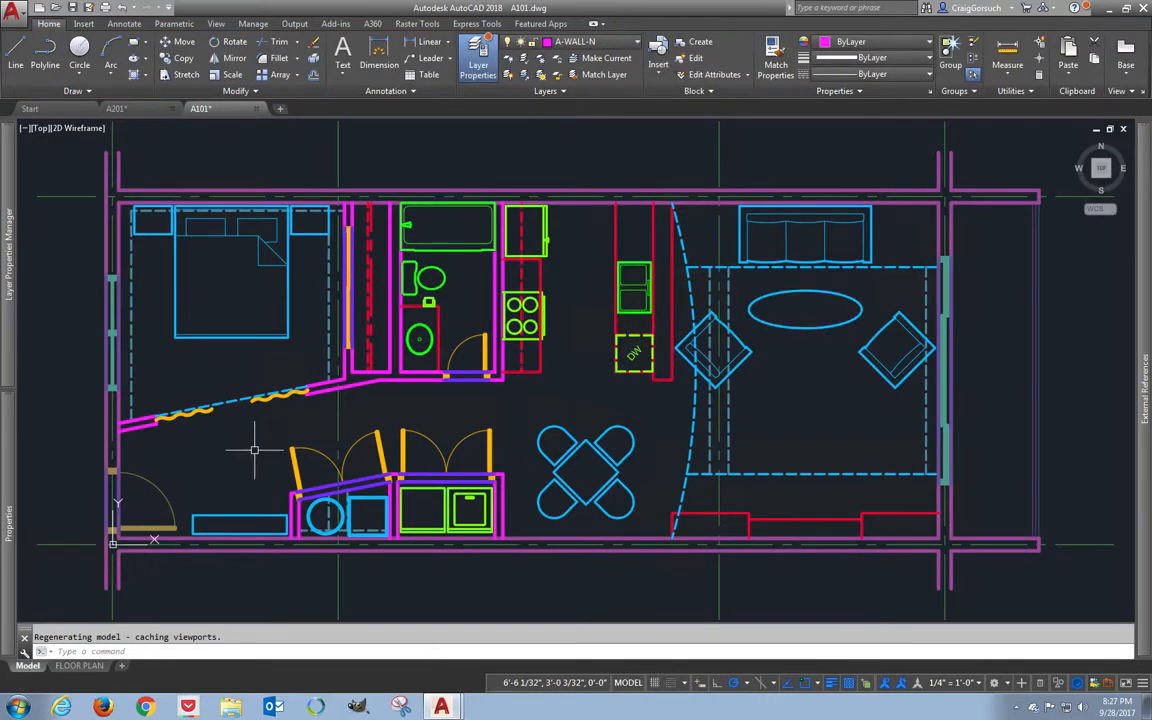
scroll(230, 405, "up", 3)
scroll(230, 413, "up", 2)
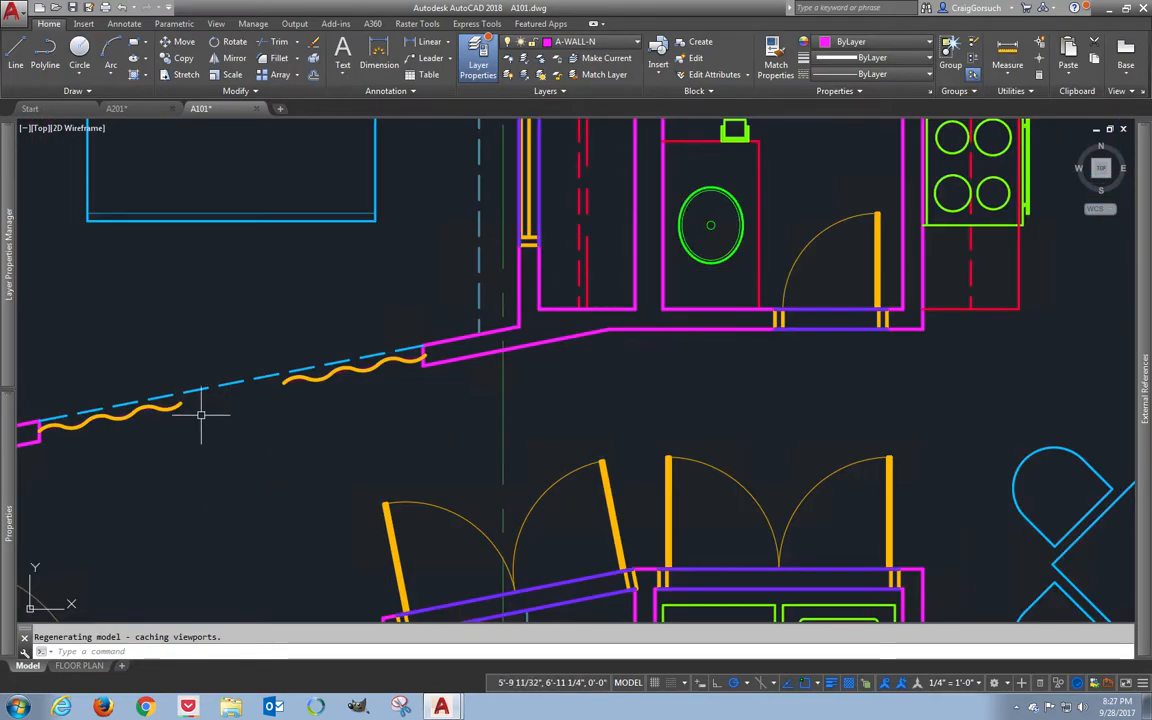
- Open the source objects of the left curtain's path array for editing in the bedroom's angled wall opening
left_click(170, 400)
middle_click_drag(165, 425, 438, 393)
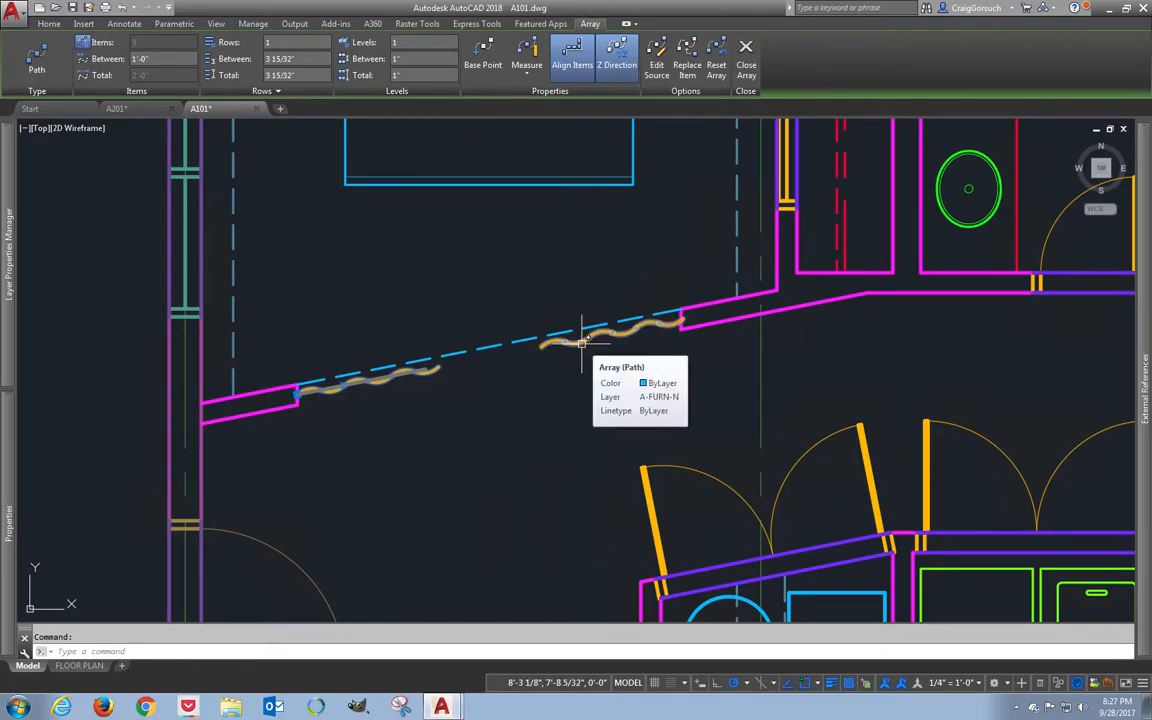
scroll(285, 395, "up", 4)
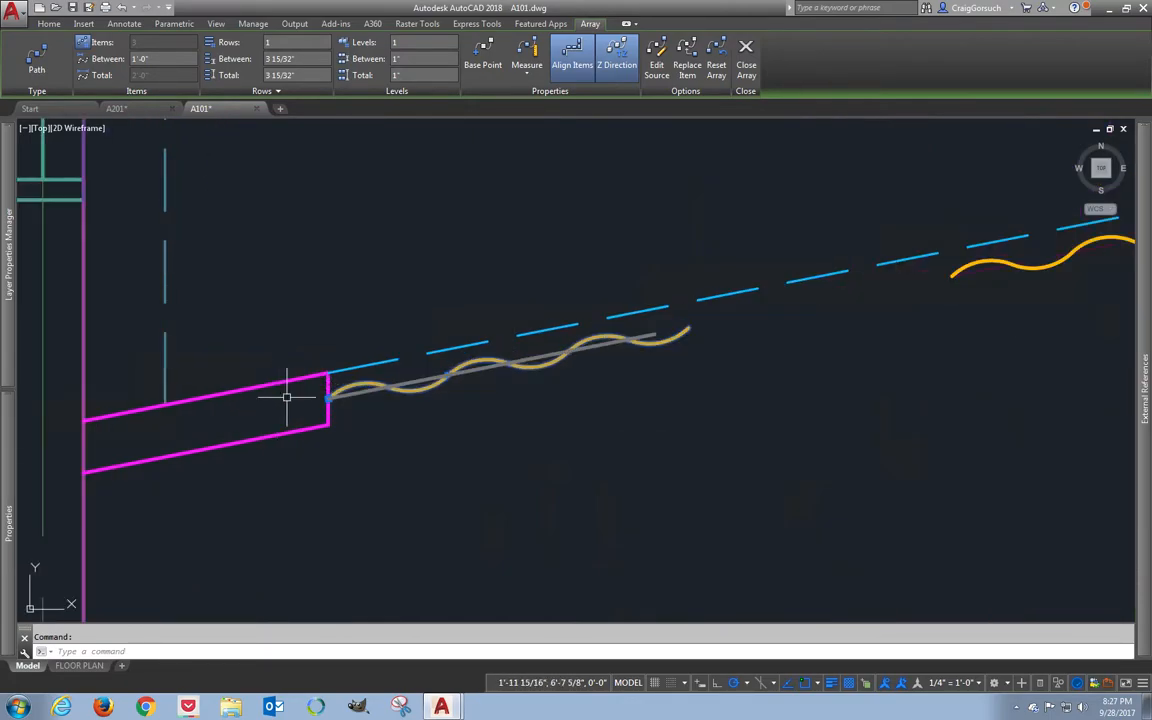
left_click(661, 73)
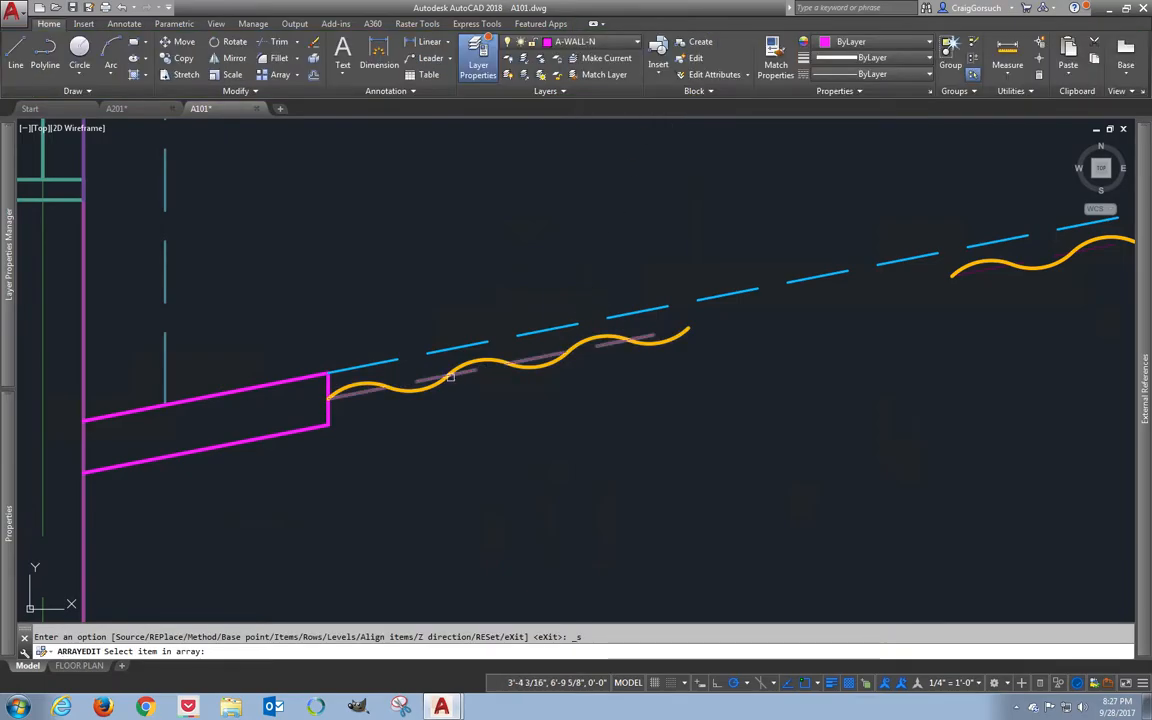
left_click(428, 406)
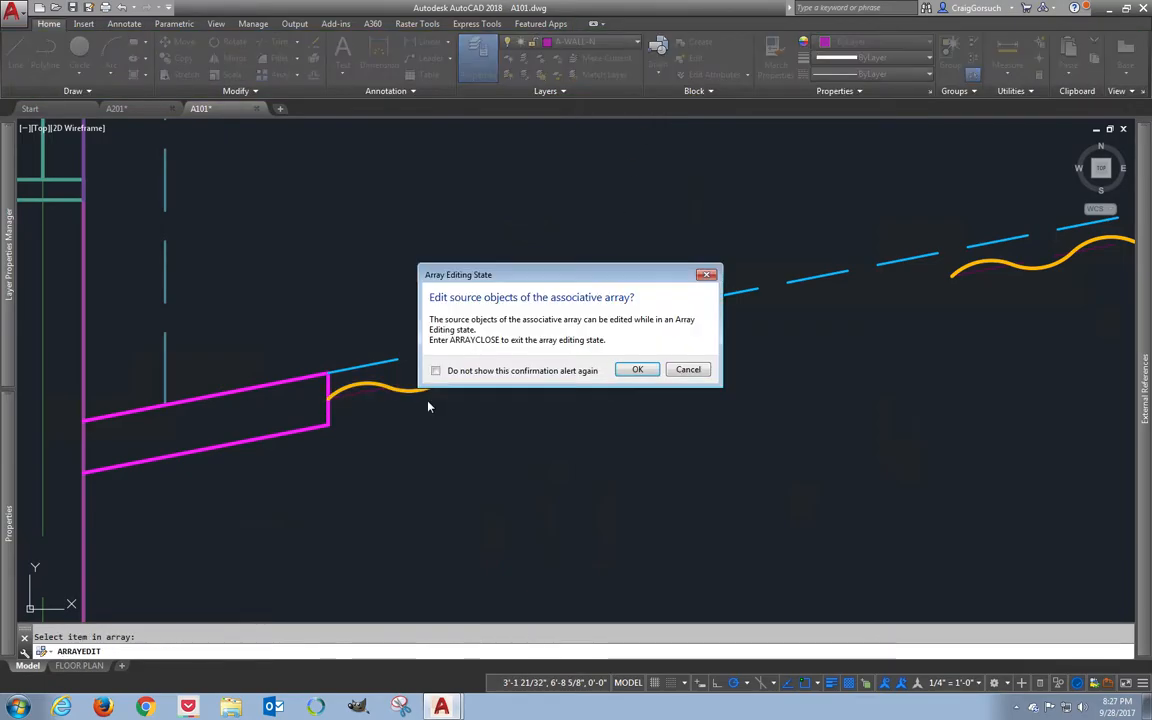
left_click(636, 369)
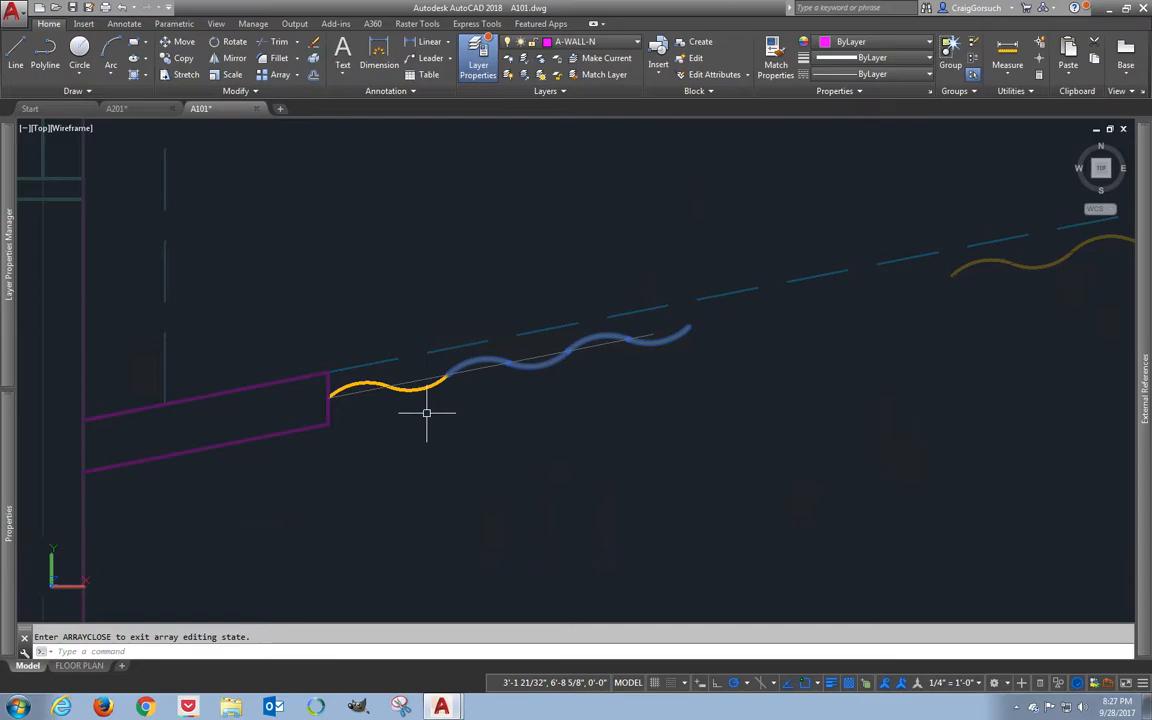
- Try to change the layer of the curtain array's source curves, and save the array edit
left_click(396, 388)
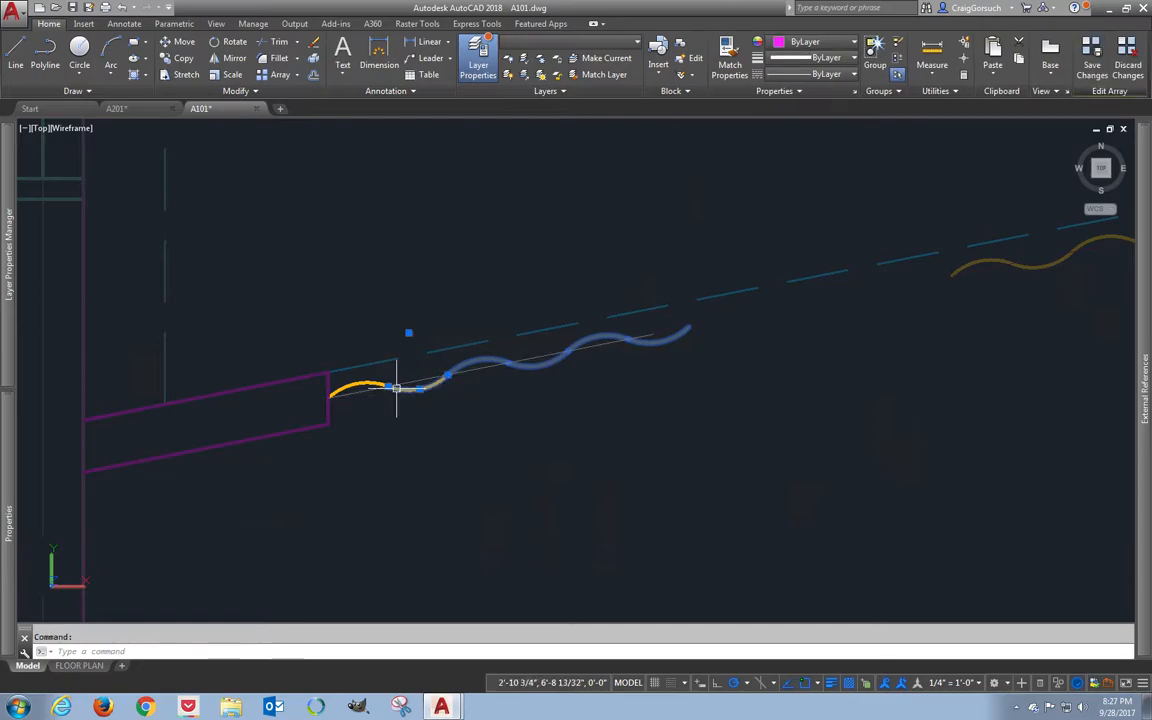
left_click(588, 44)
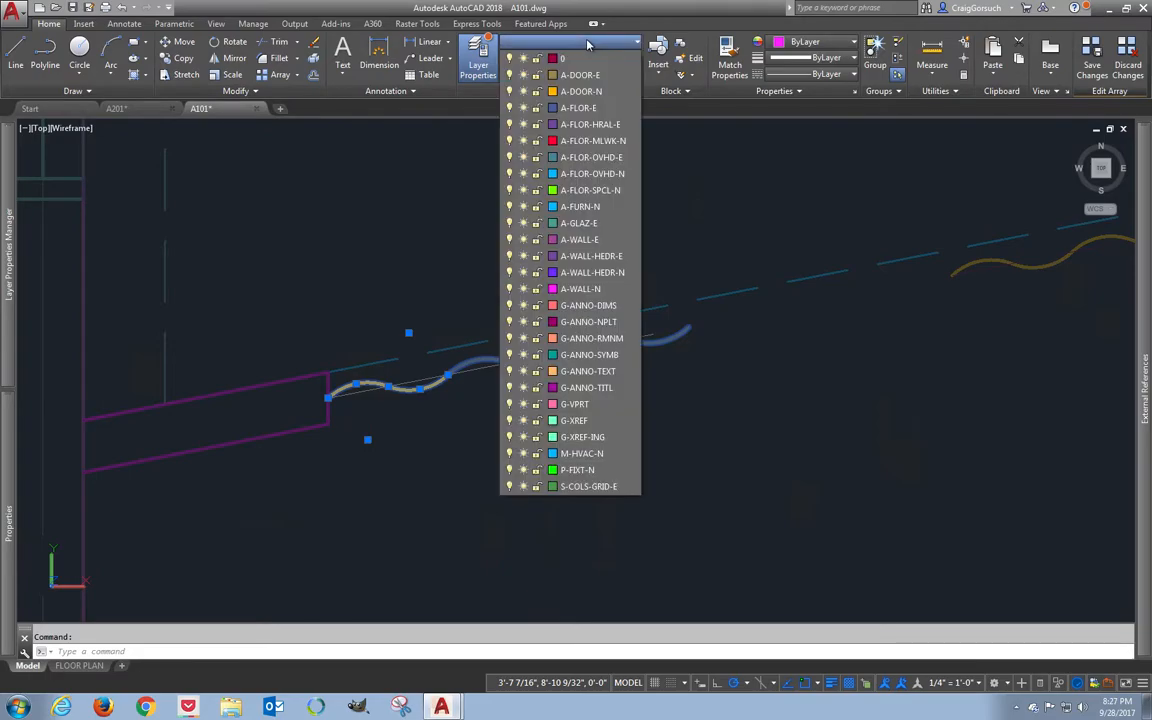
left_click(523, 50)
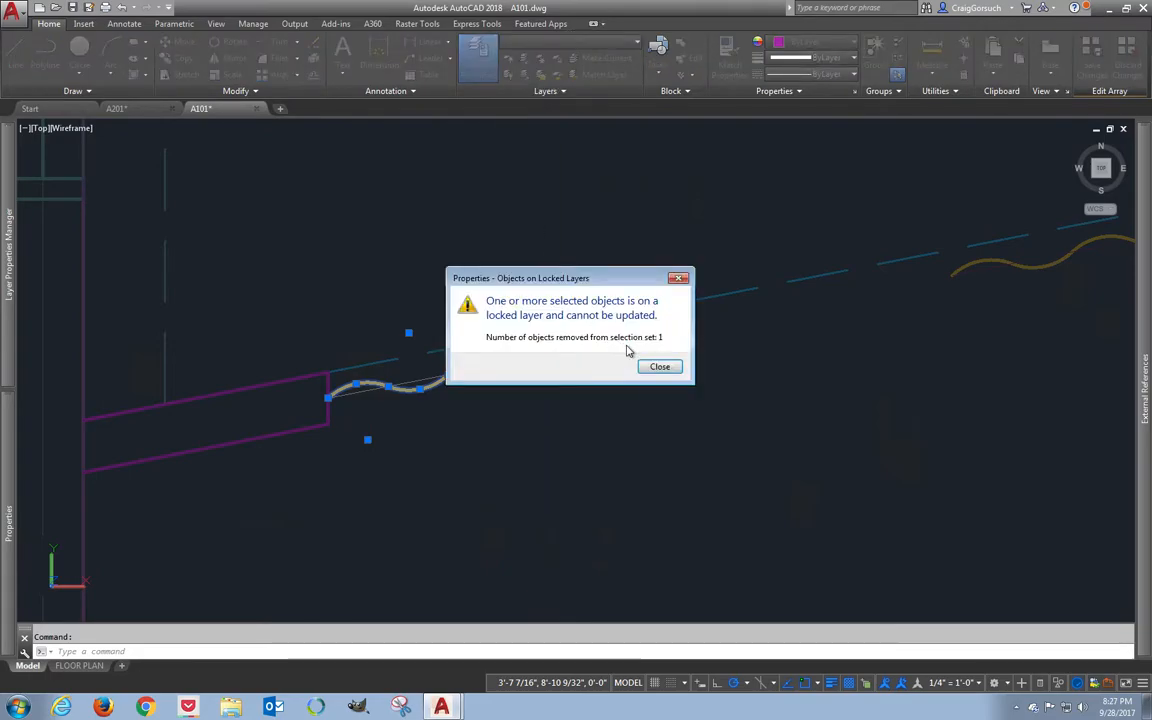
left_click(660, 368)
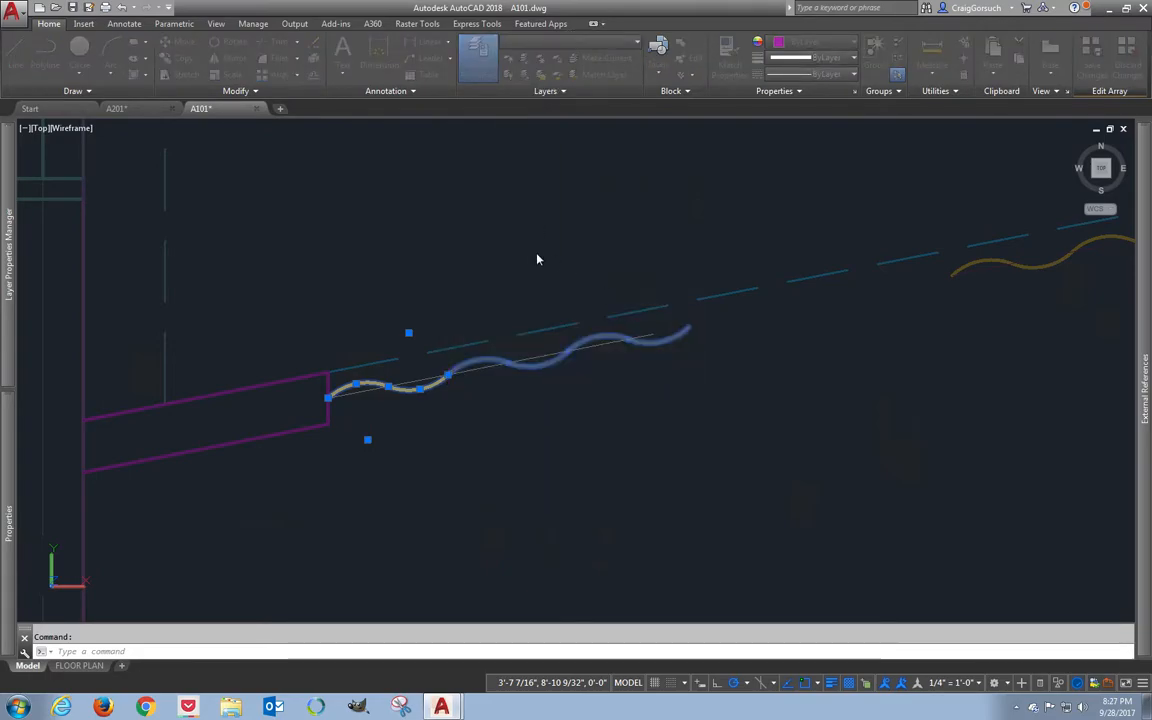
key("Escape")
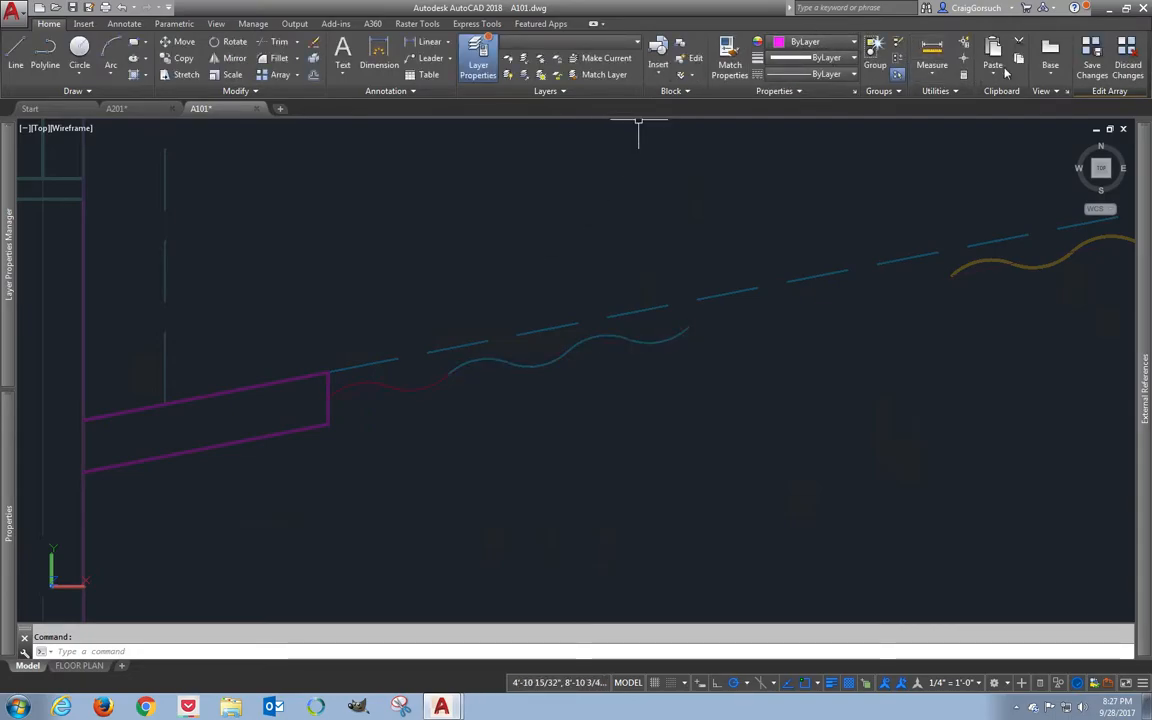
left_click(1092, 55)
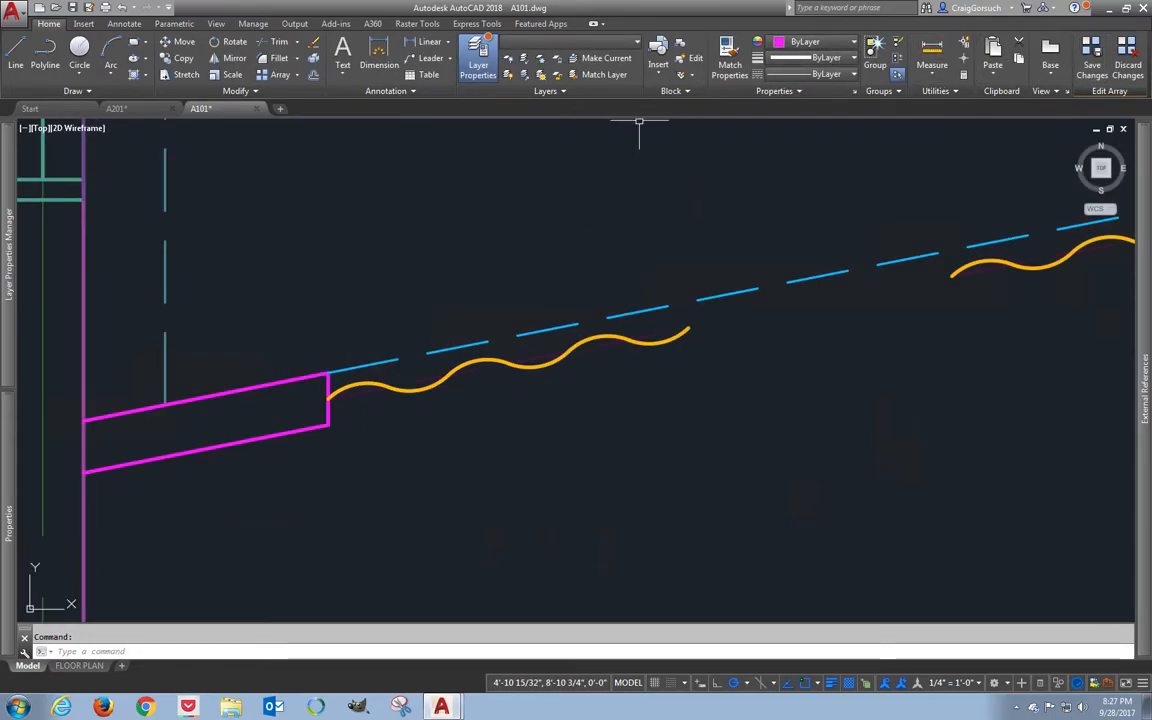
- Explode both curtain arrays at the angled wall's opening into separate curves, with the left array on layer A-FURN-N
left_click(483, 340)
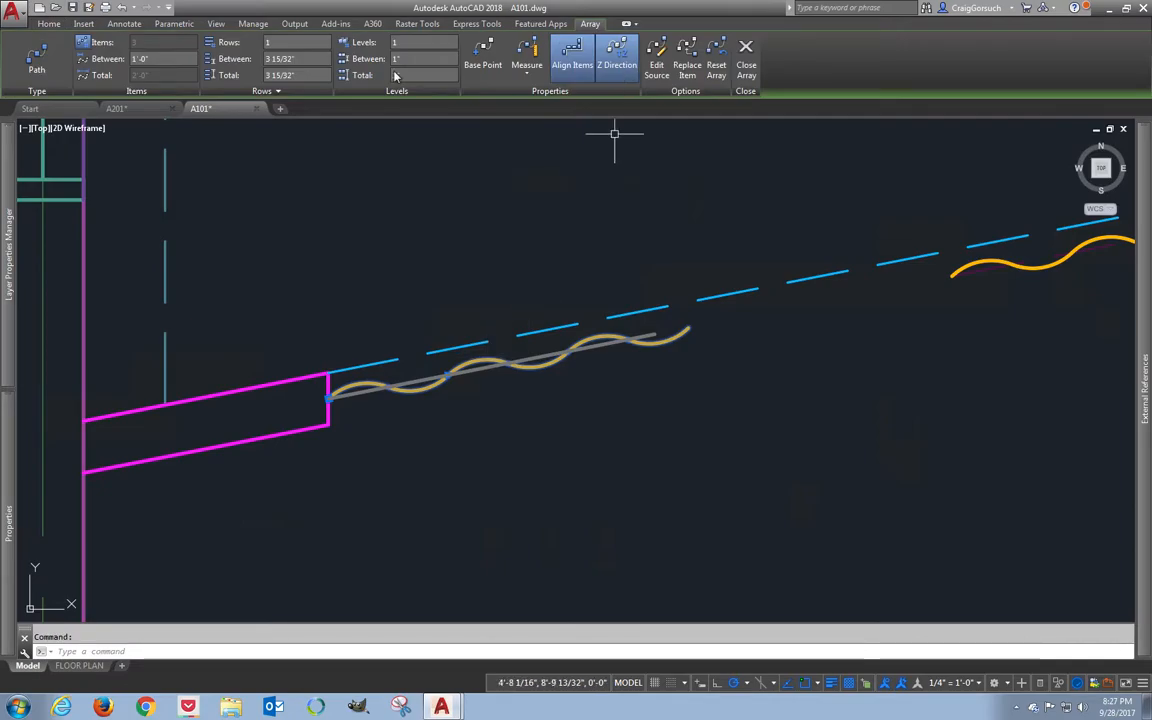
key("Escape")
left_click(591, 41)
left_click(570, 200)
middle_click_drag(555, 148, 329, 146)
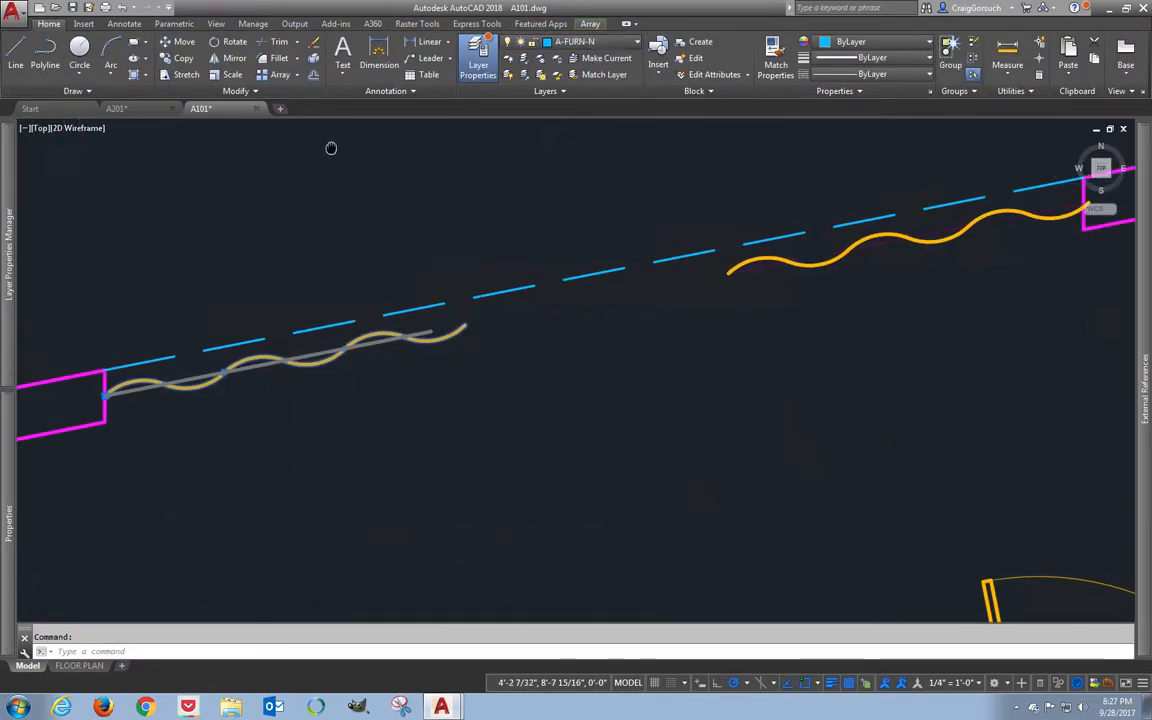
type("x")
key("Return")
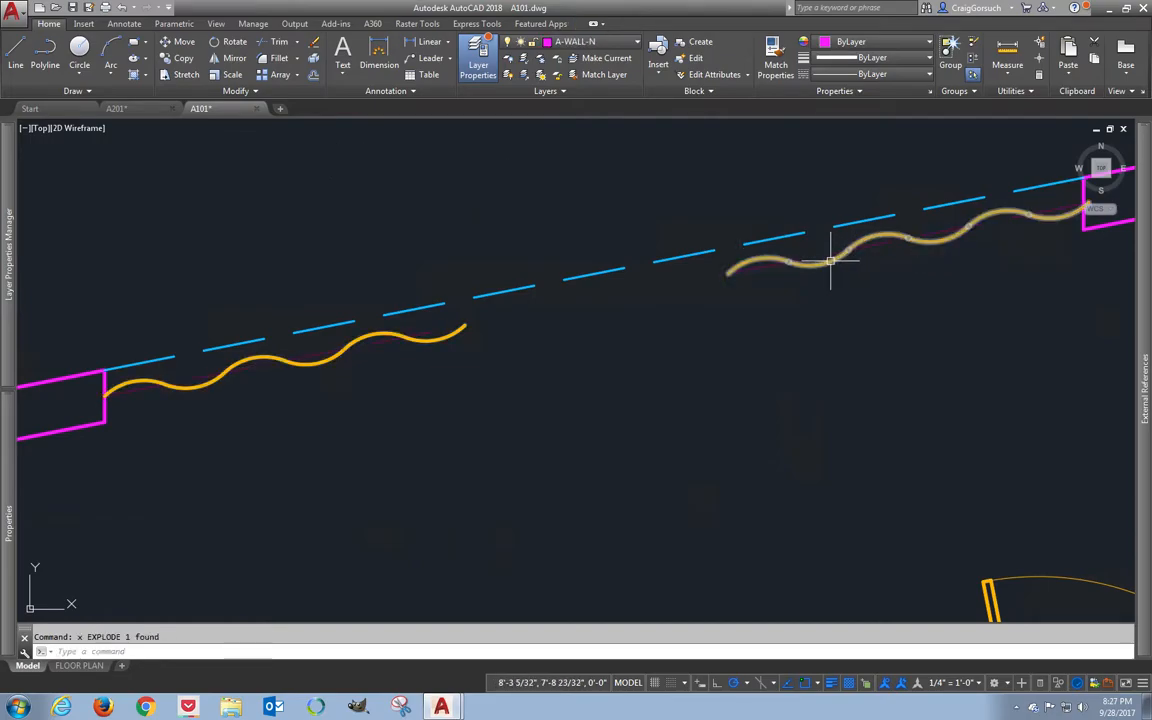
left_click(828, 264)
key("Escape")
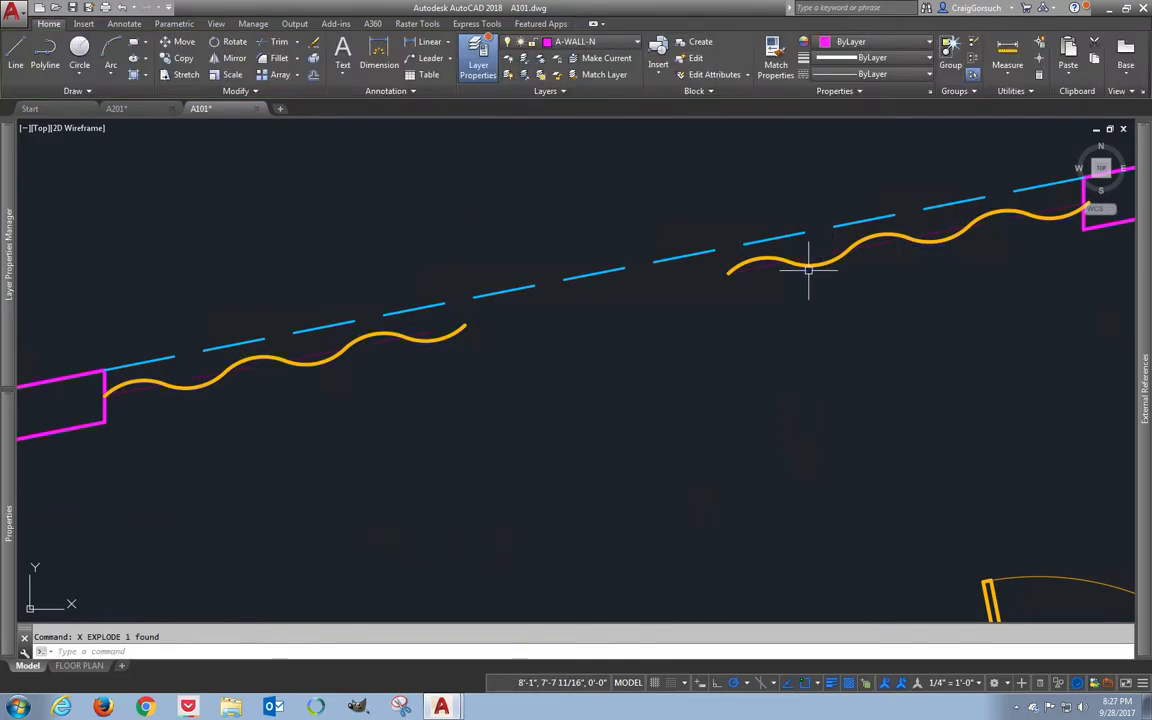
left_click(812, 264)
key("Escape")
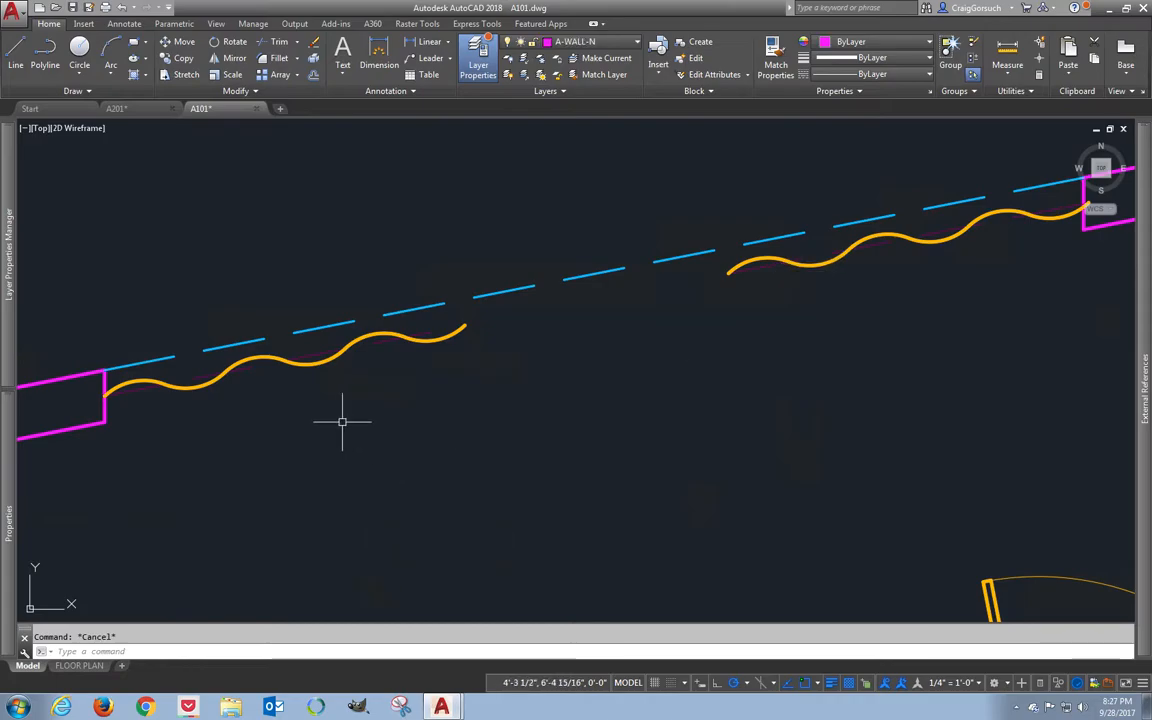
- Erase the two straight G-ANNO-NPLT path lines running through the left and right curtains
left_click(455, 328)
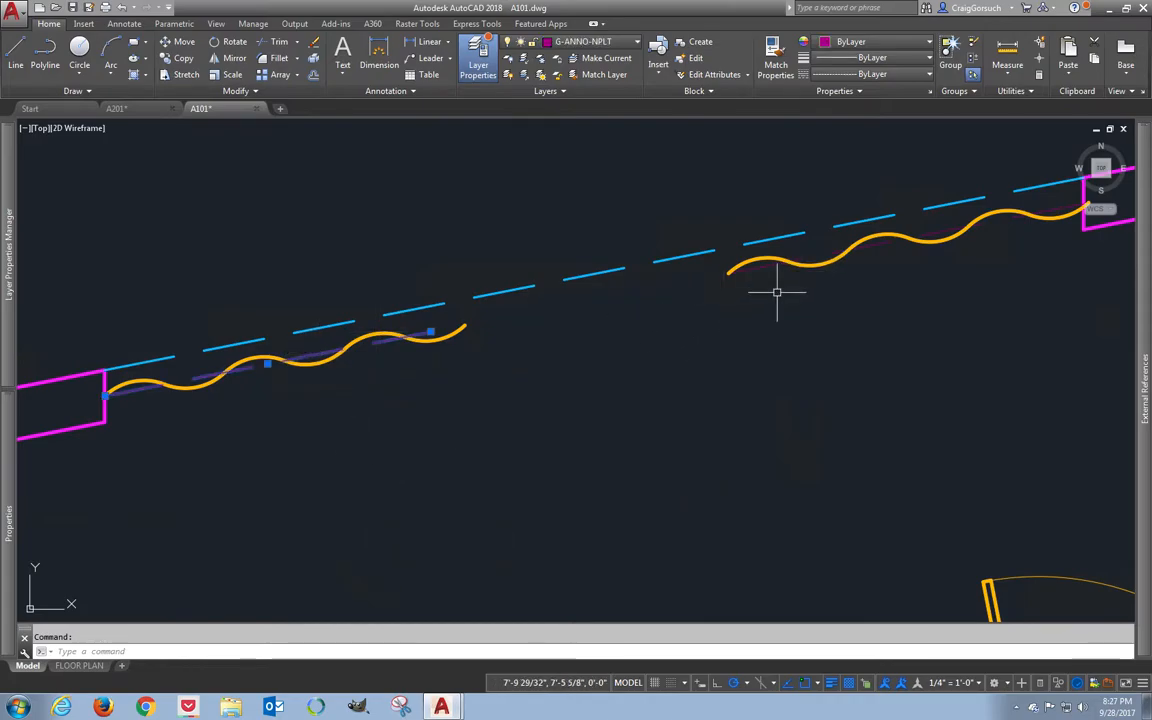
type("e")
key("Return")
- Move all the wavy curves of both curtains to layer A-FURN-N, leaving the wall end line out of the selection
left_click(82, 452)
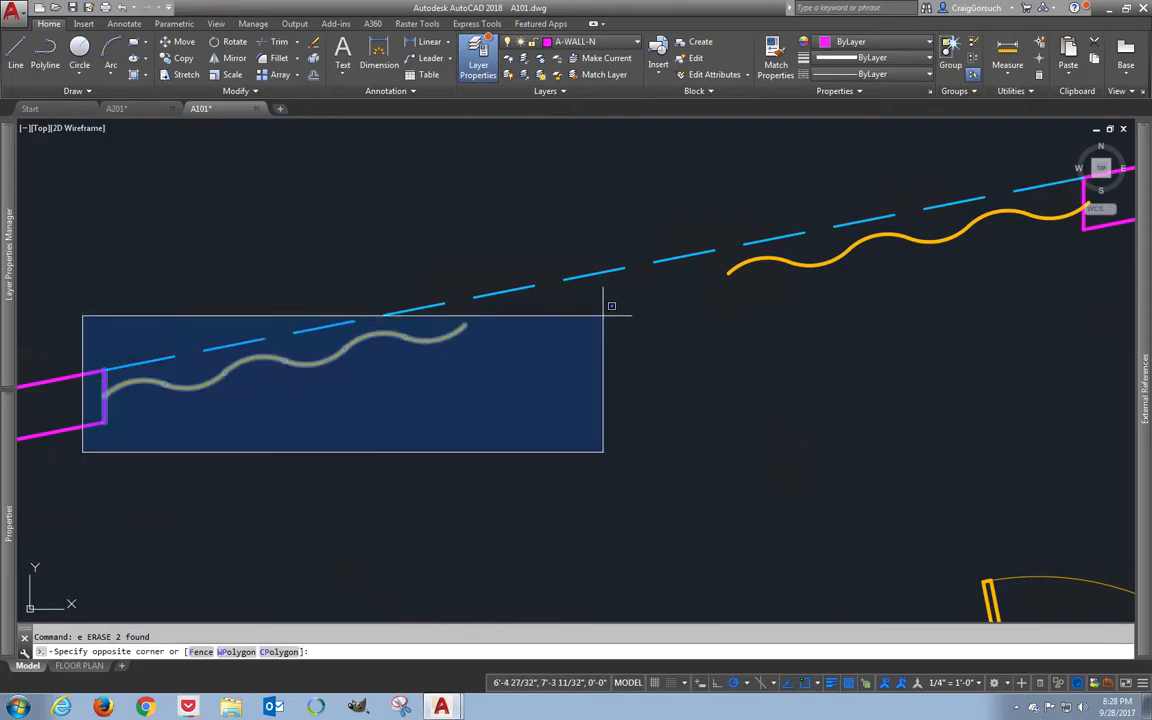
left_click(611, 305)
key("Caps_Lock")
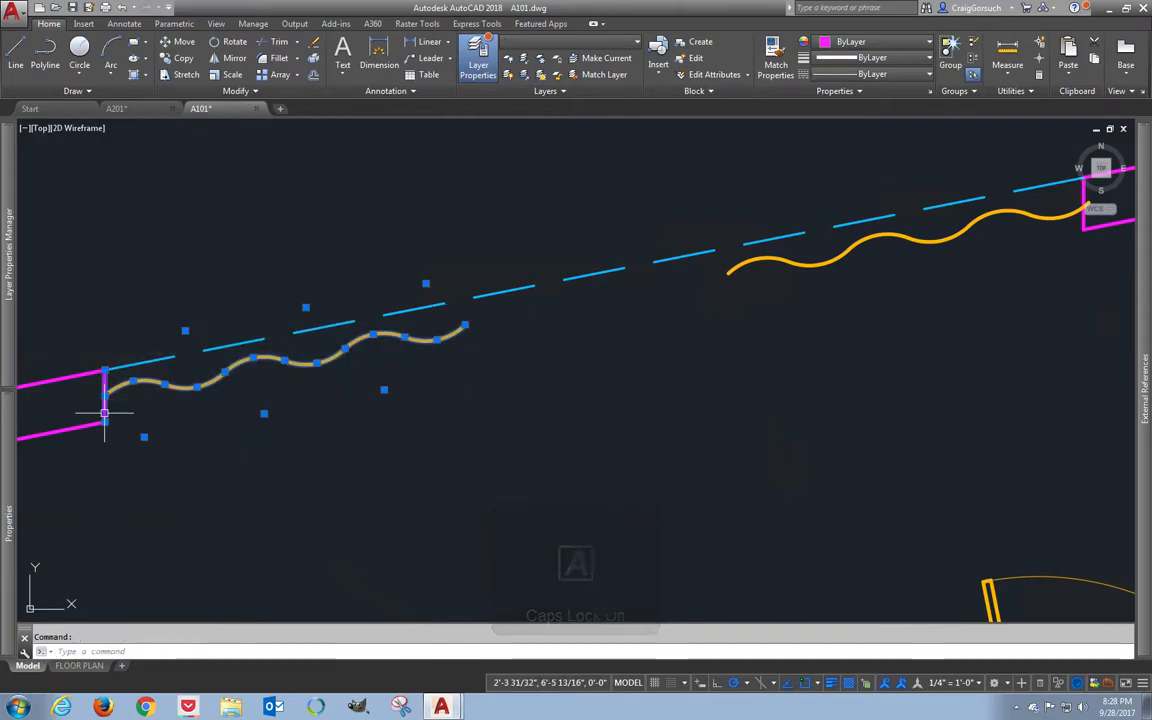
key("Caps_Lock")
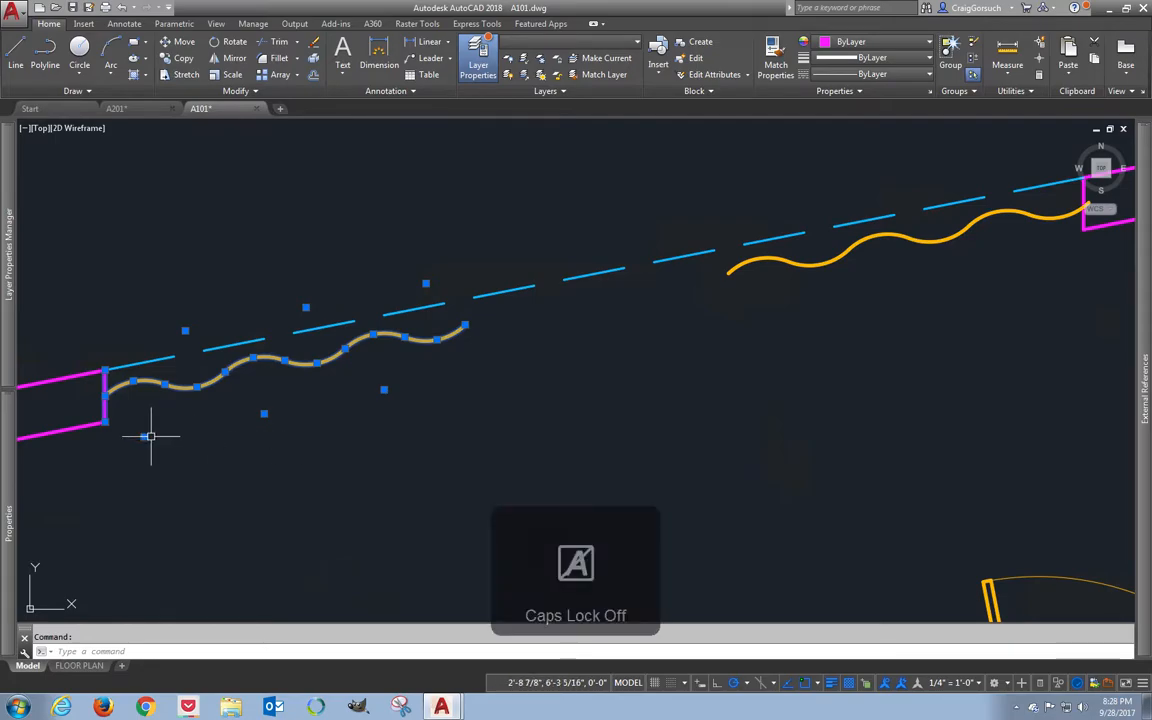
left_click(127, 416)
left_click(100, 440)
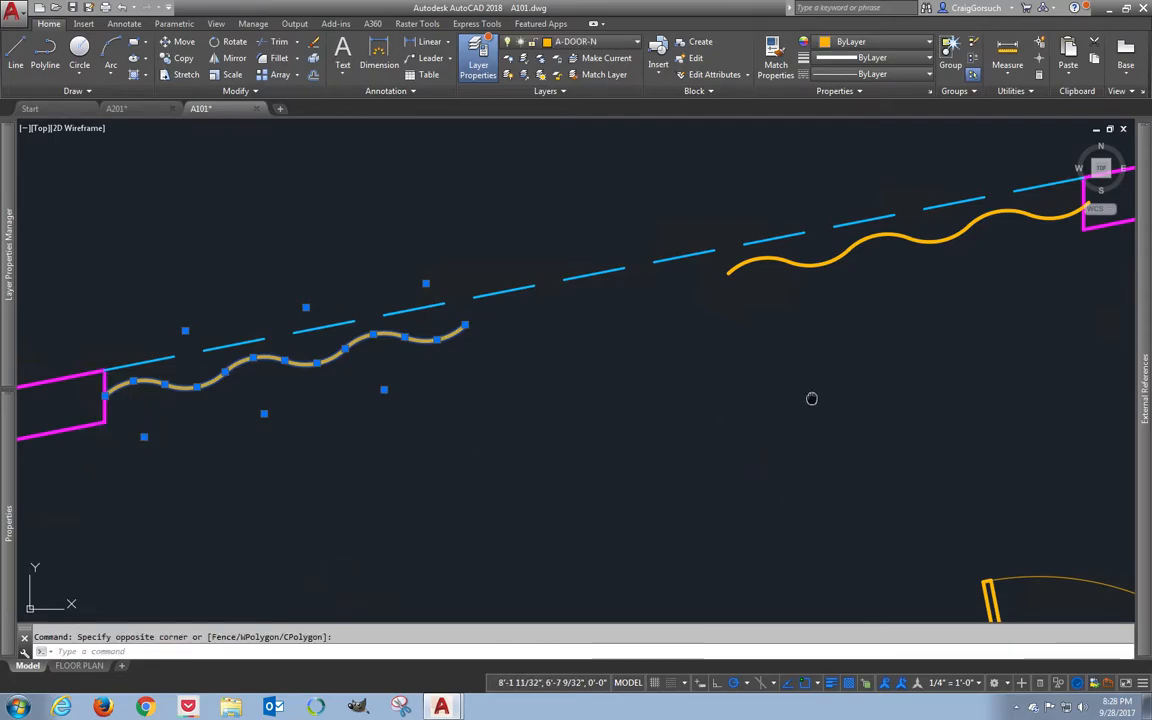
middle_click_drag(811, 399, 489, 489)
left_click(352, 430)
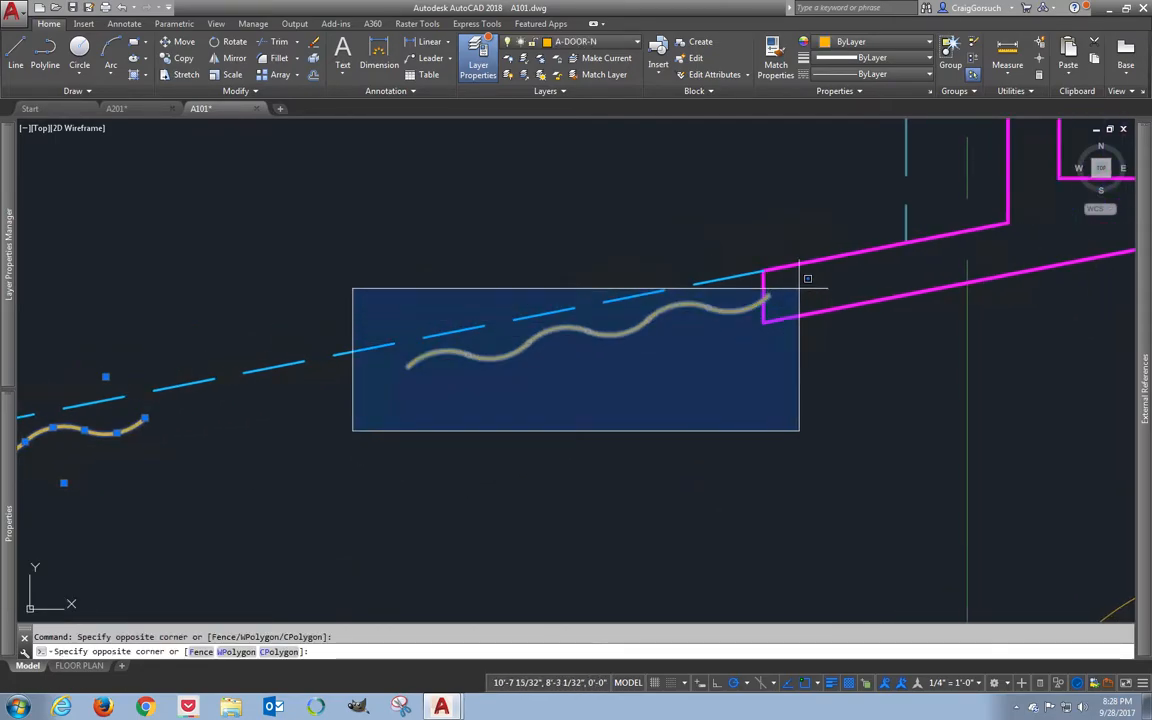
left_click(807, 280)
left_click(580, 41)
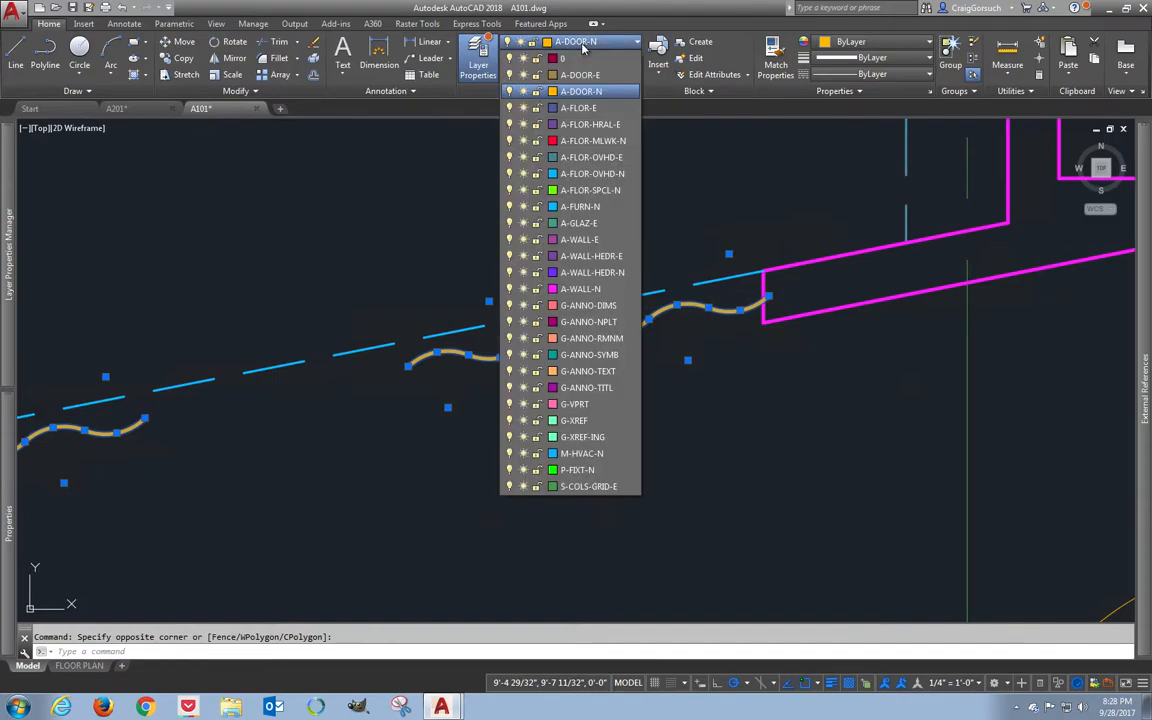
left_click(580, 206)
key("Escape")
scroll(668, 279, "down", 2)
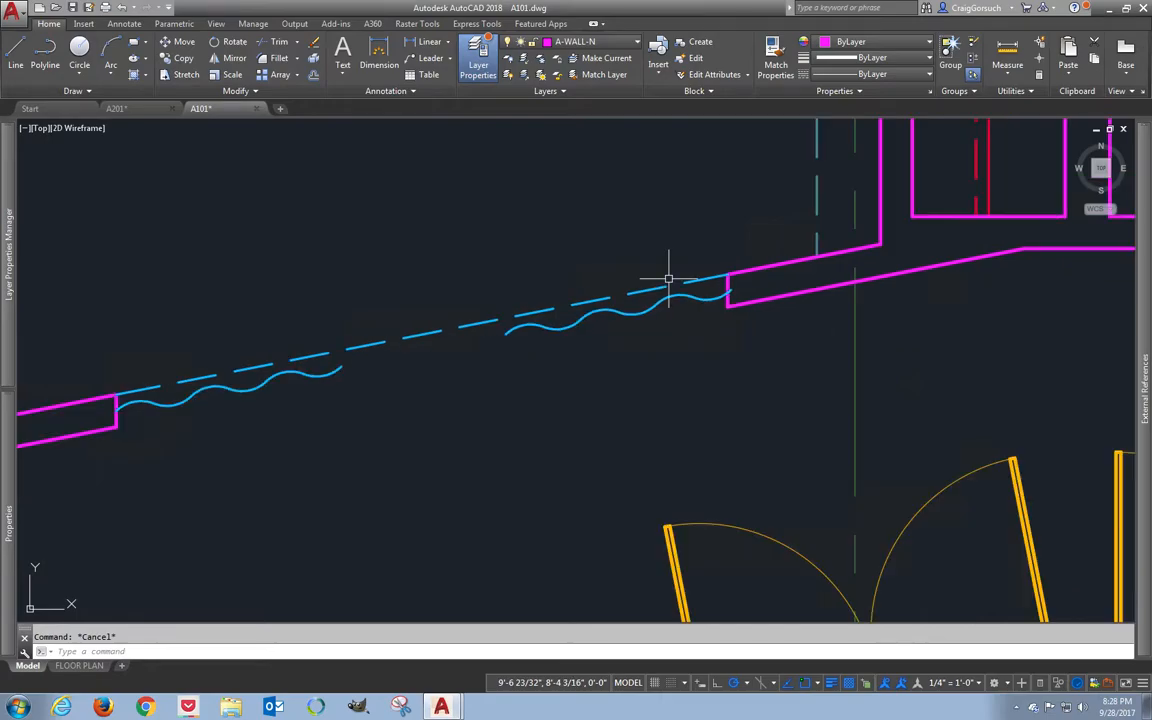
- Fit the whole floor plan in model space and switch to the FLOOR PLAN layout
scroll(668, 279, "down", 2)
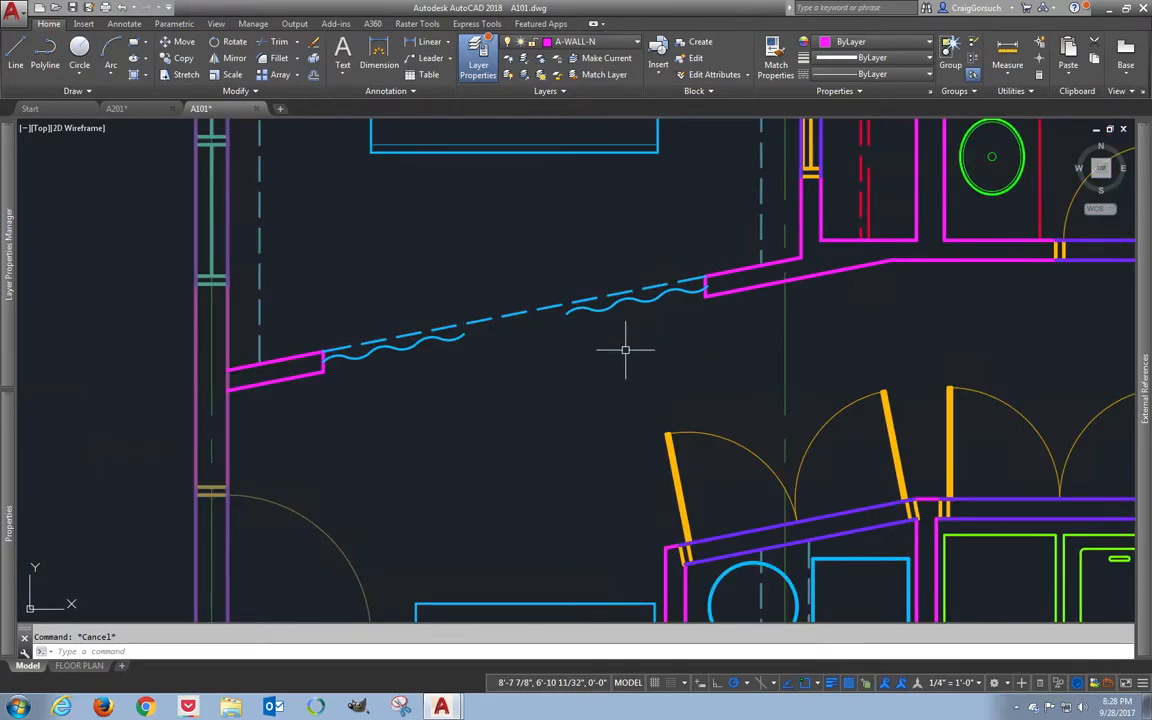
type("z")
key("Return")
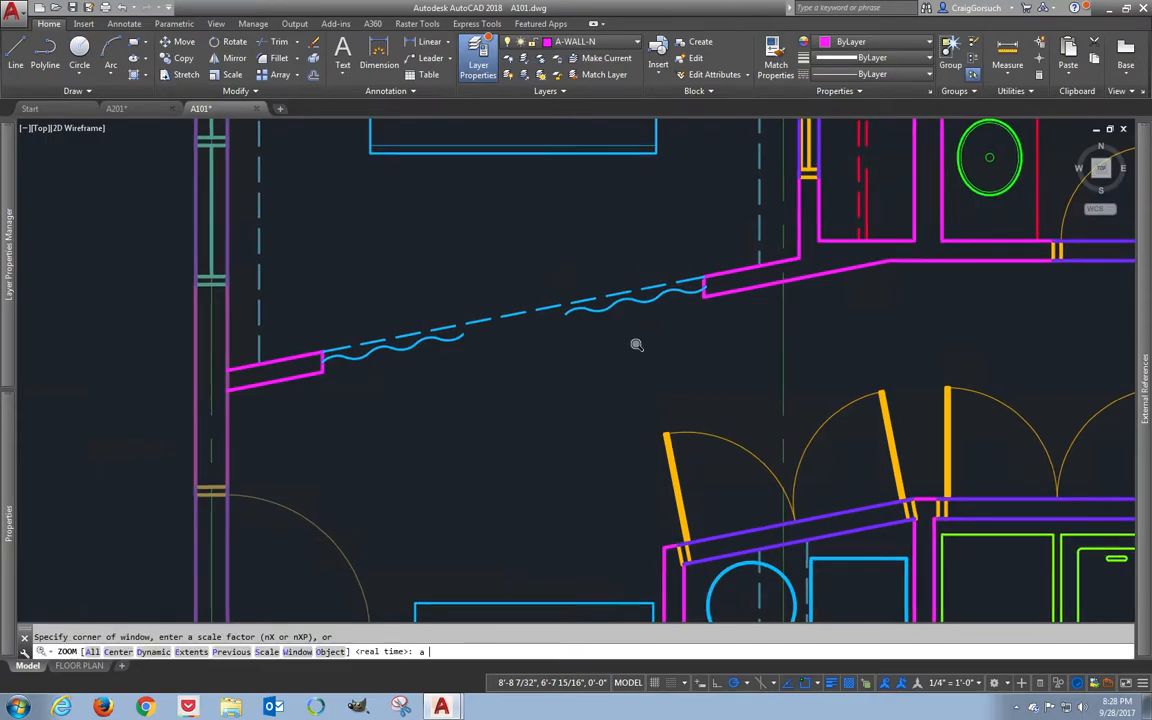
type("a")
key("Return")
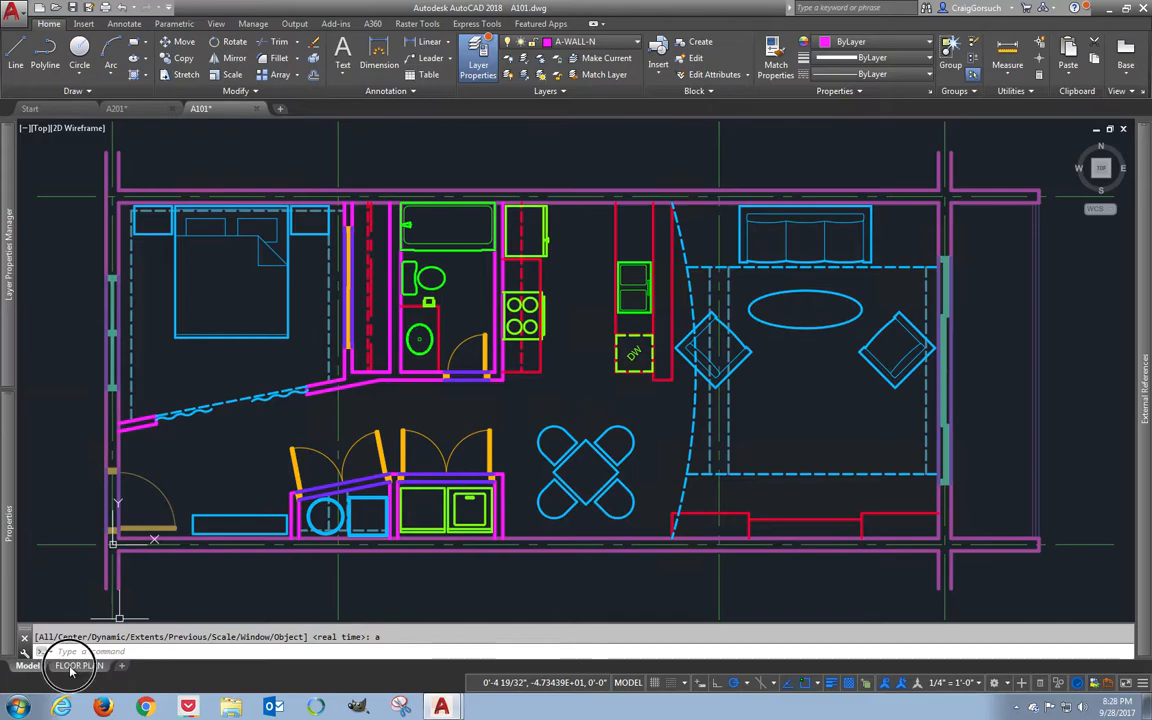
left_click(78, 665)
- Save and close A101.dwg with the curtain changes, and reload the A101 reference in A201
left_click(257, 109)
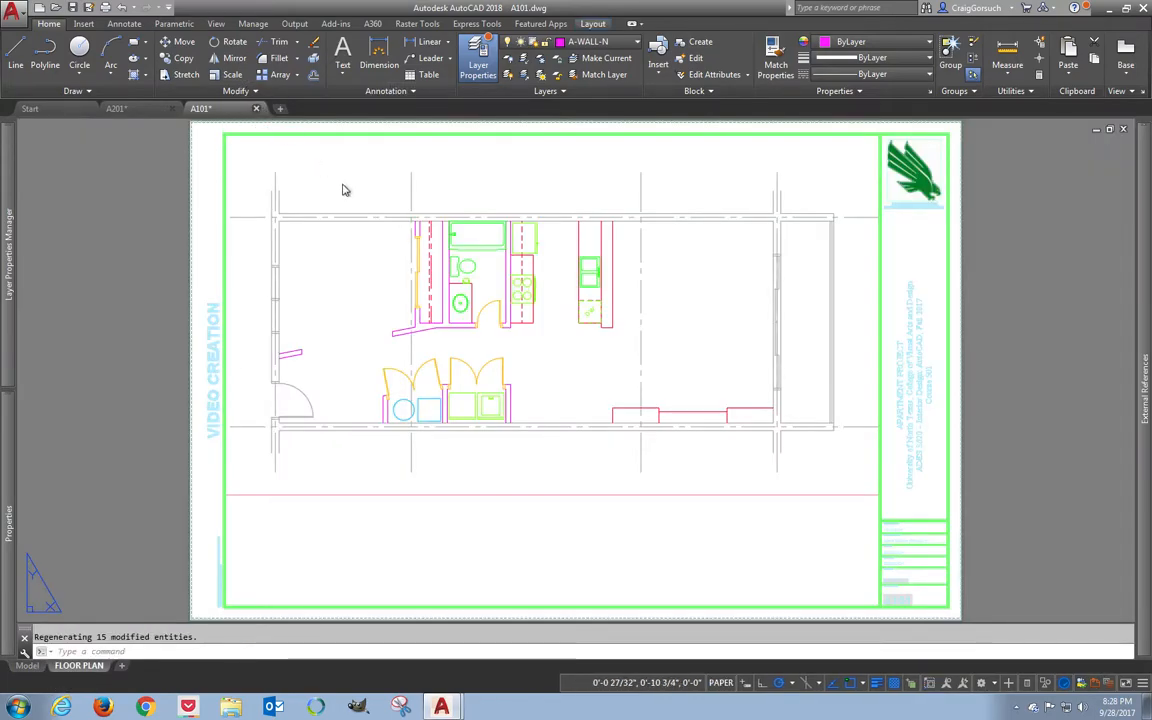
left_click(576, 383)
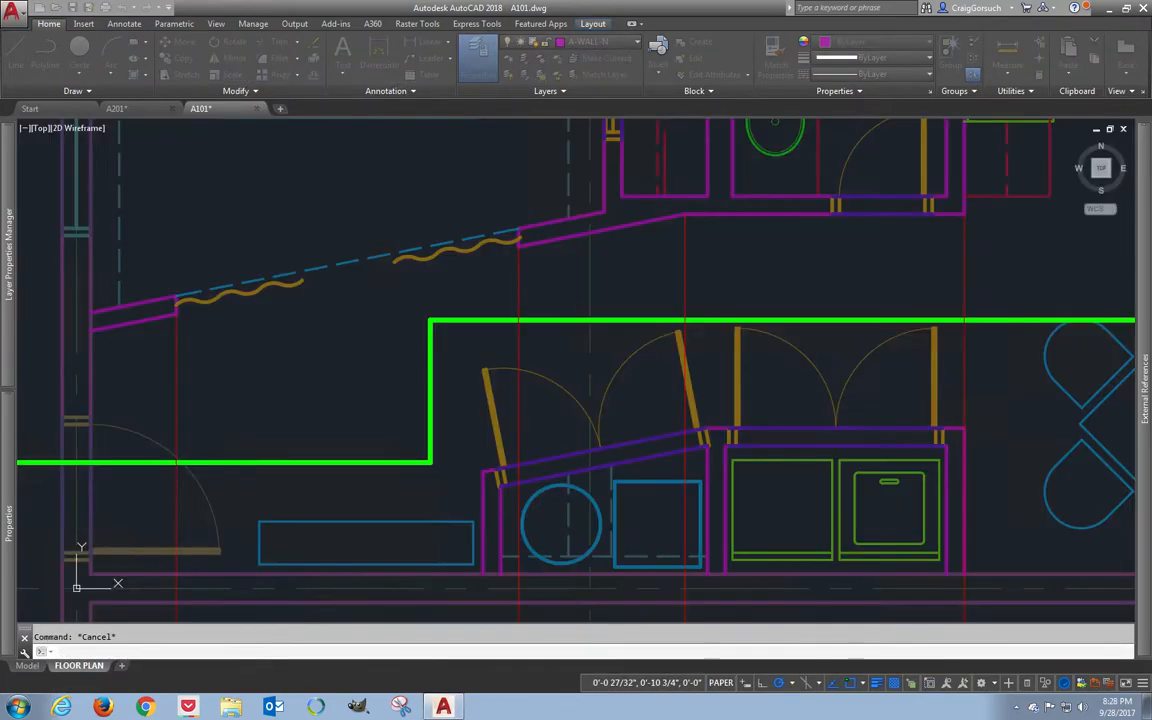
left_click(969, 656)
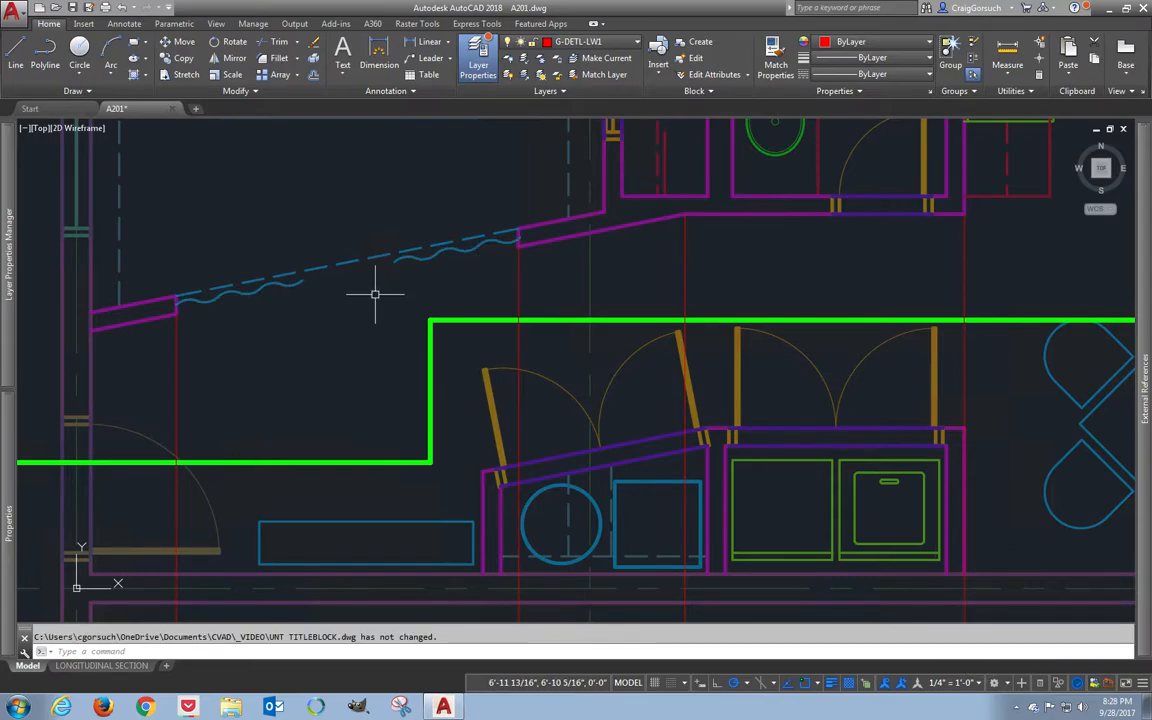
- Examine the reloaded curtains in the referenced floor plan and the wall rays projected down to the section
scroll(375, 293, "up", 2)
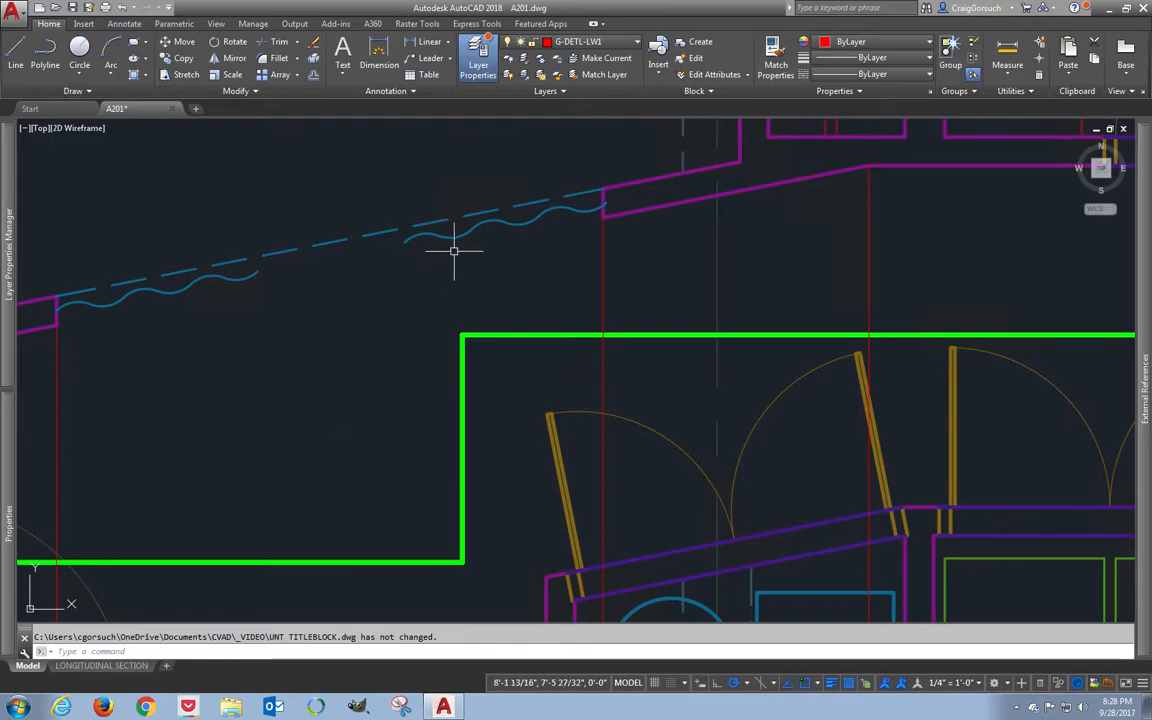
middle_click_drag(612, 219, 407, 324)
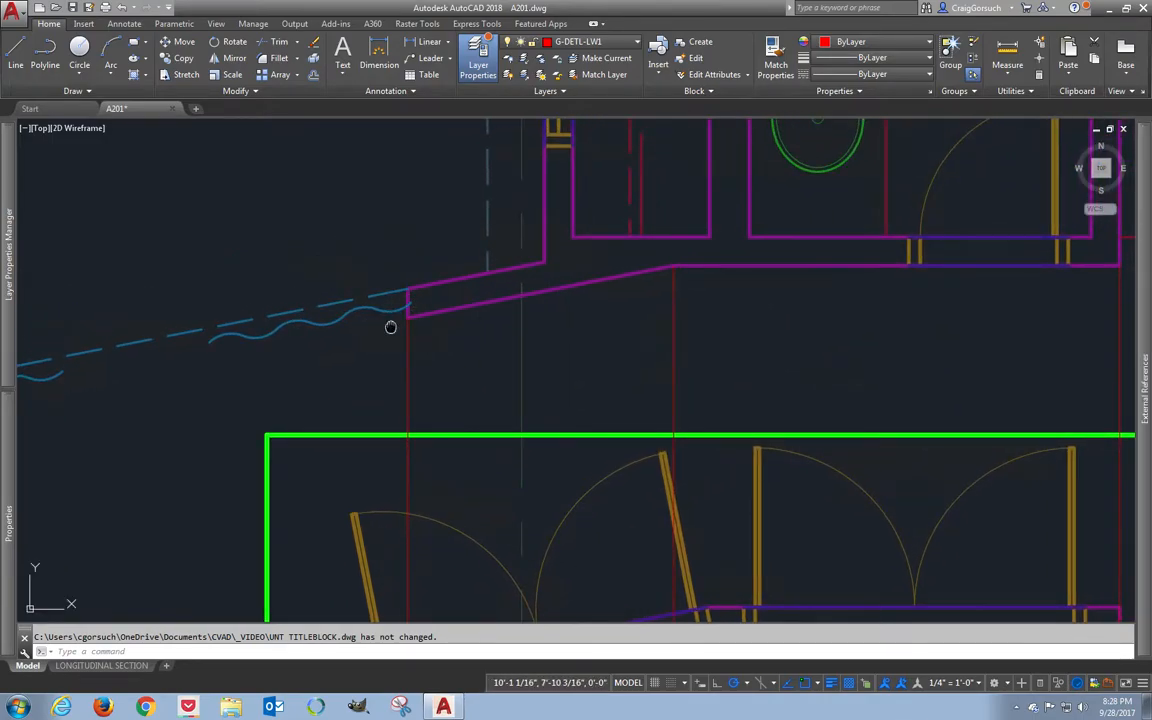
middle_click_drag(390, 327, 381, 331)
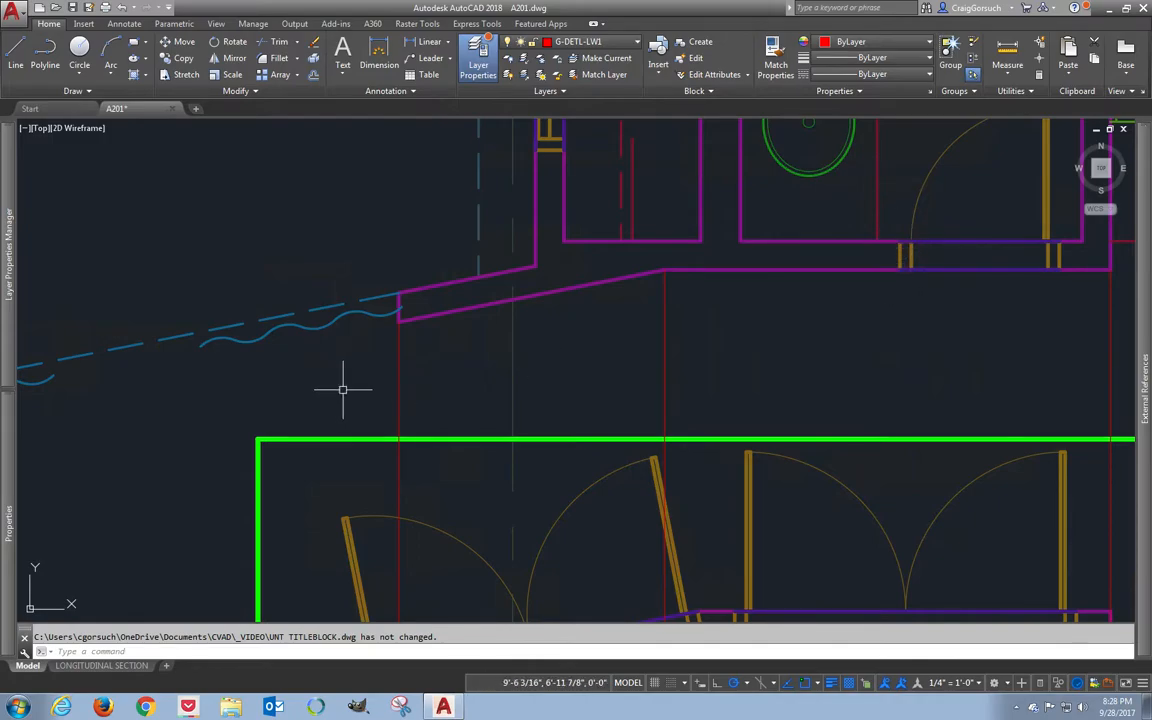
scroll(359, 378, "down", 4)
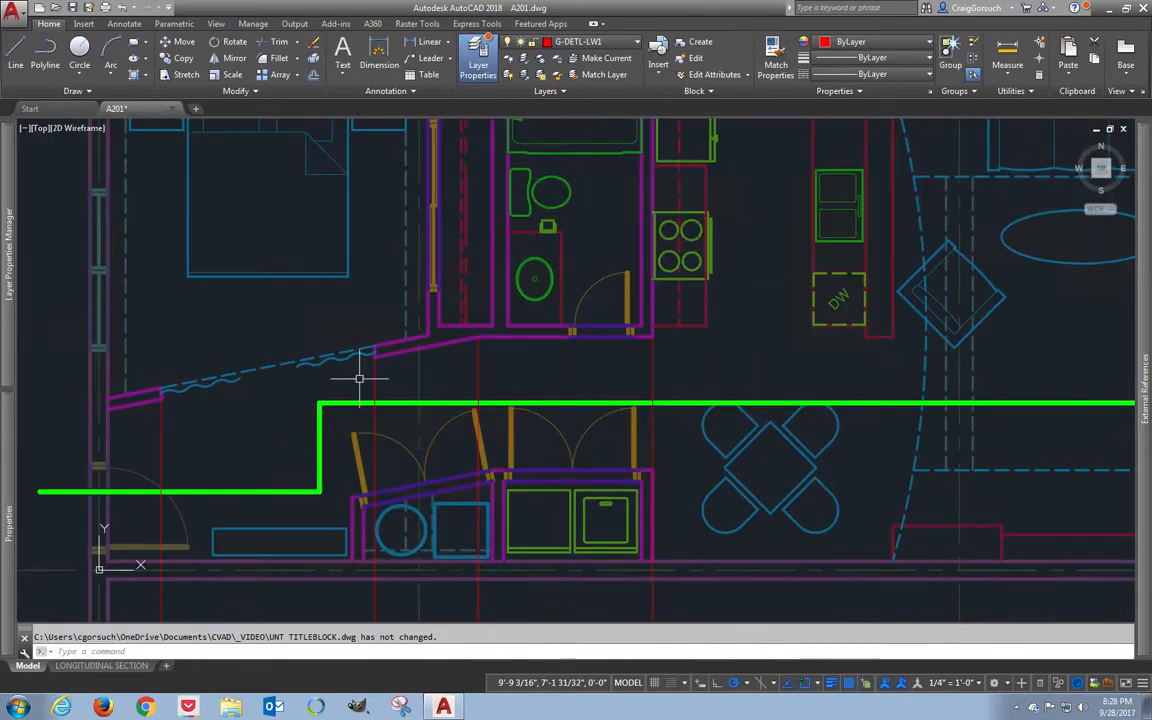
middle_click_drag(331, 445, 512, 255)
scroll(483, 321, "down", 2)
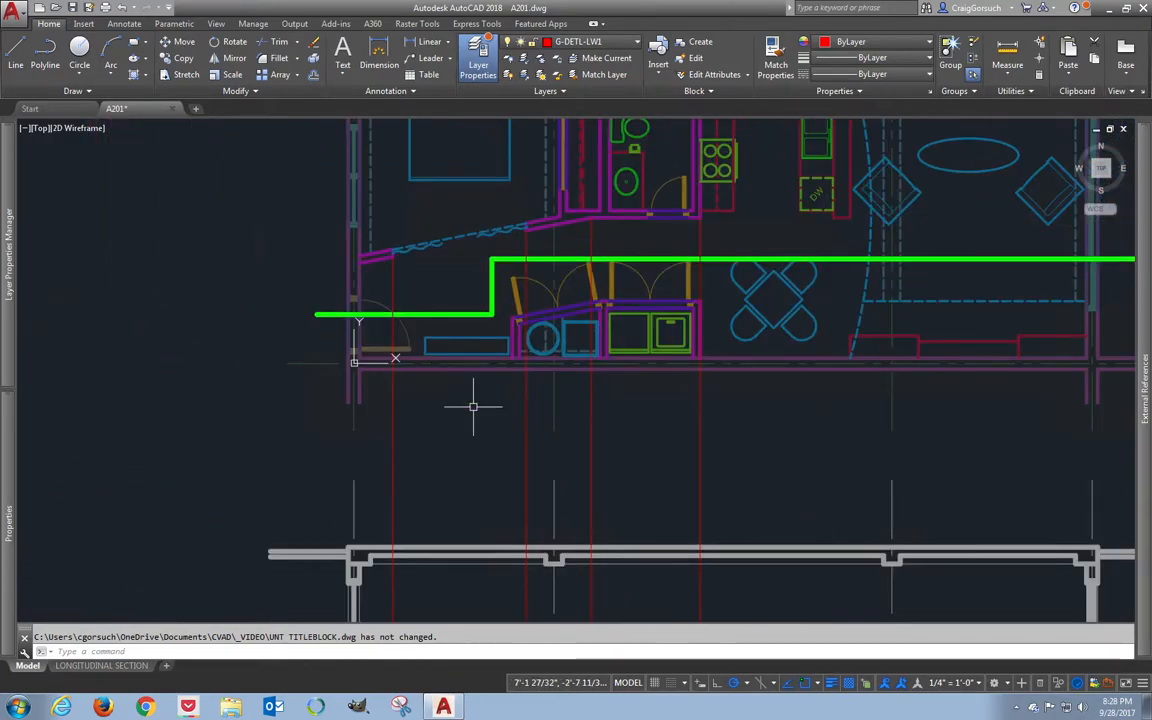
middle_click_drag(471, 455, 452, 249)
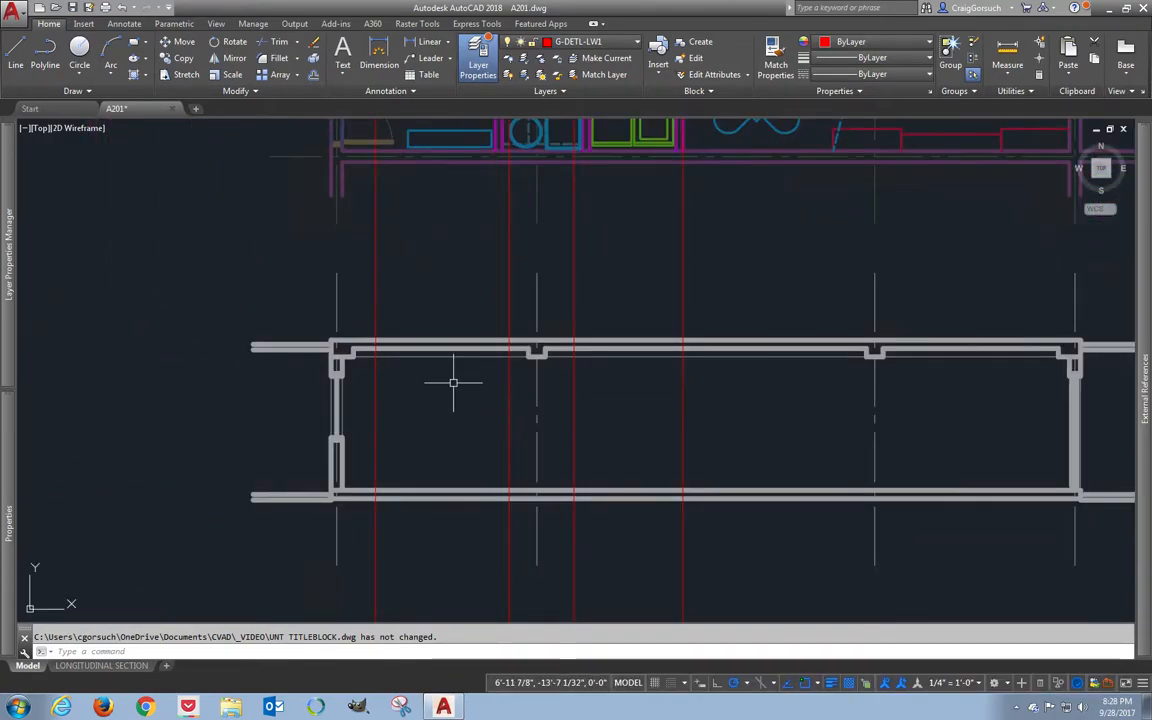
scroll(452, 380, "up", 2)
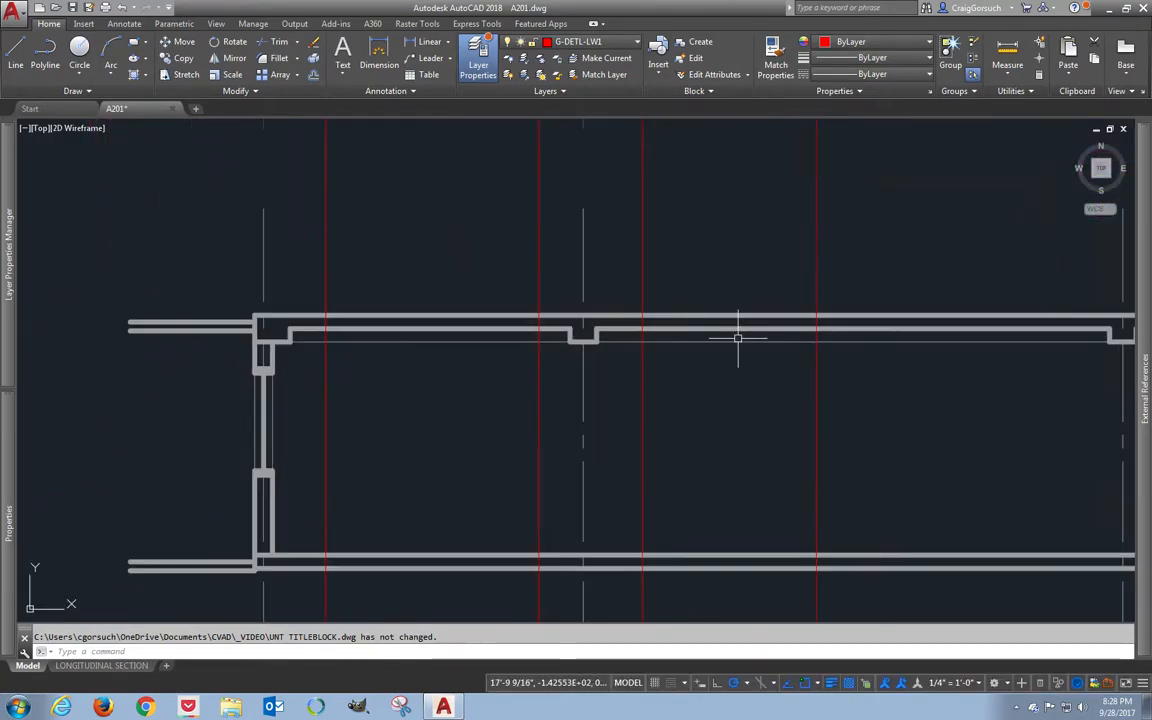
left_click(818, 360)
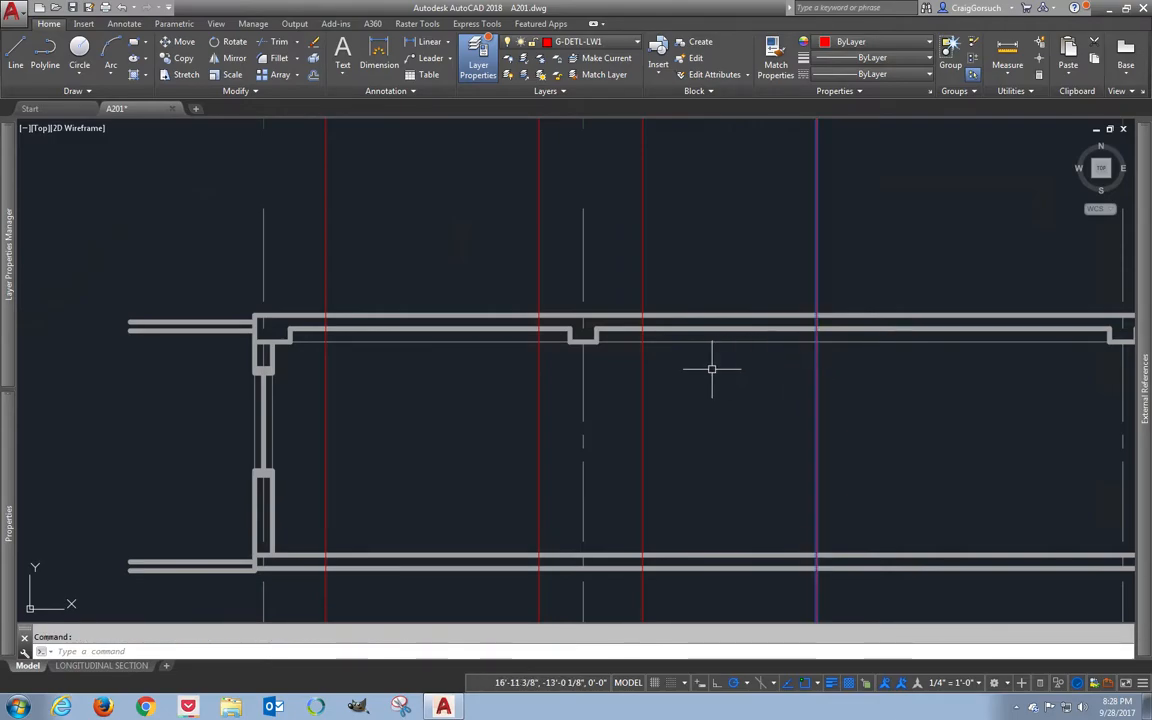
left_click(643, 386)
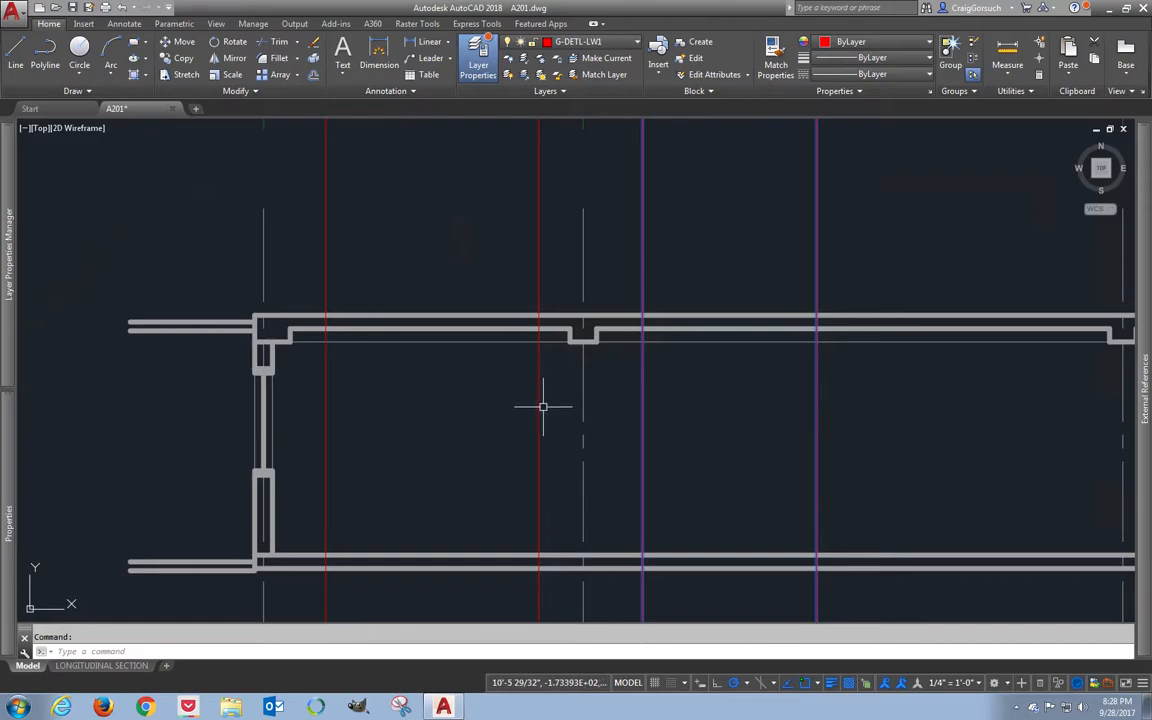
key("Escape")
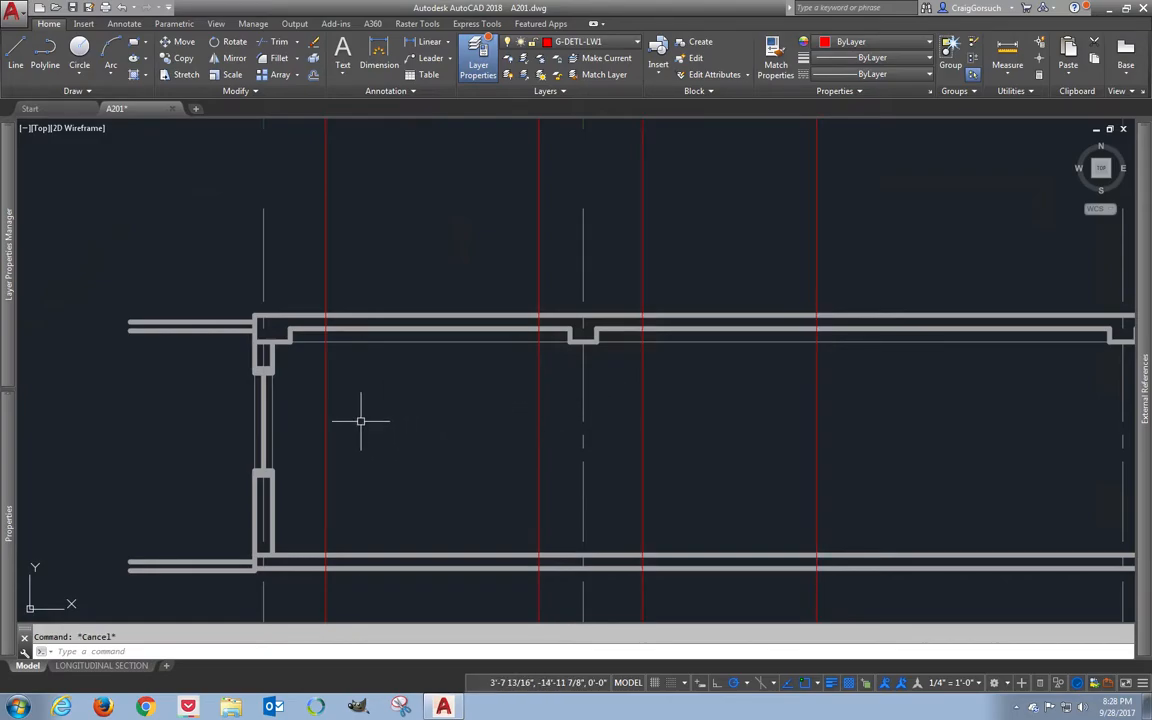
- Trim the four projected red wall rays below the section's floor line, using the top of the floor slab as cutting edge
type("tr")
key("Return")
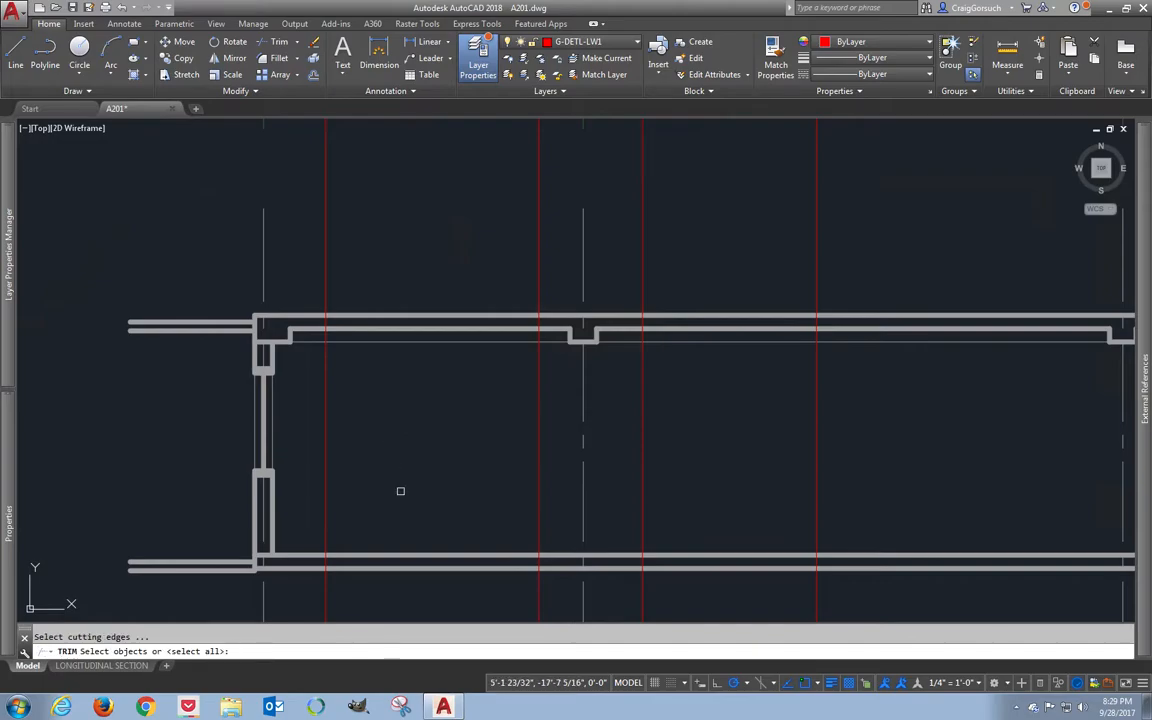
left_click(393, 555)
key("Return")
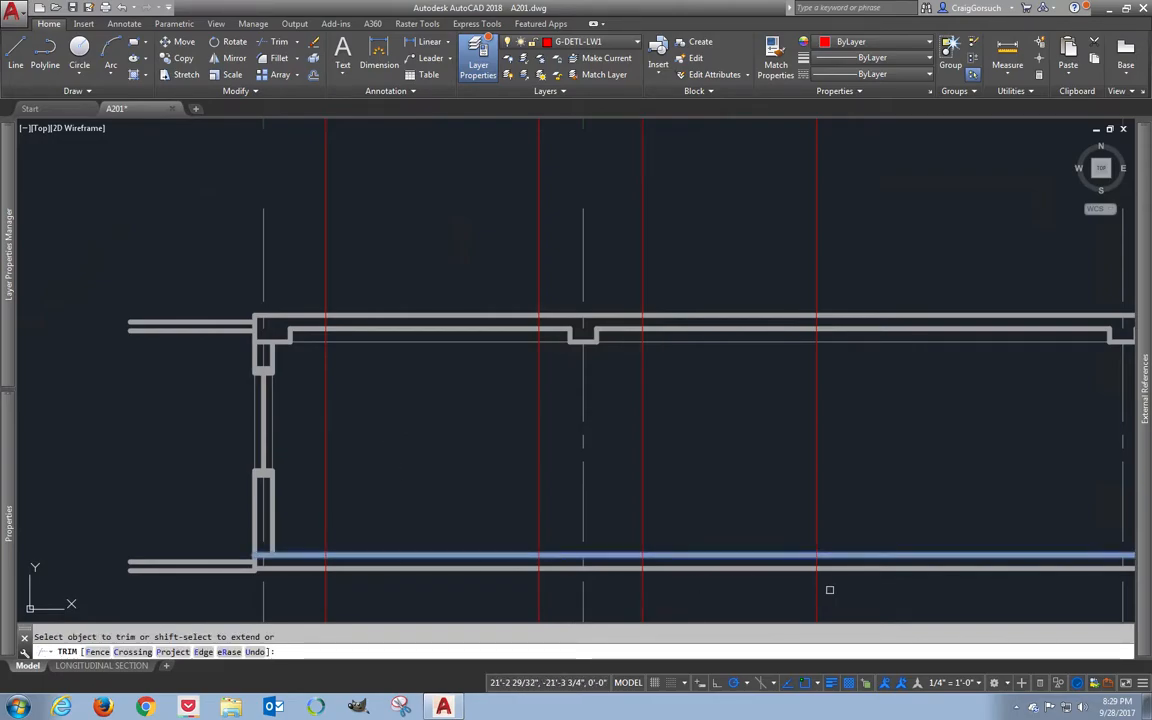
left_click(834, 605)
left_click(569, 592)
left_click(569, 592)
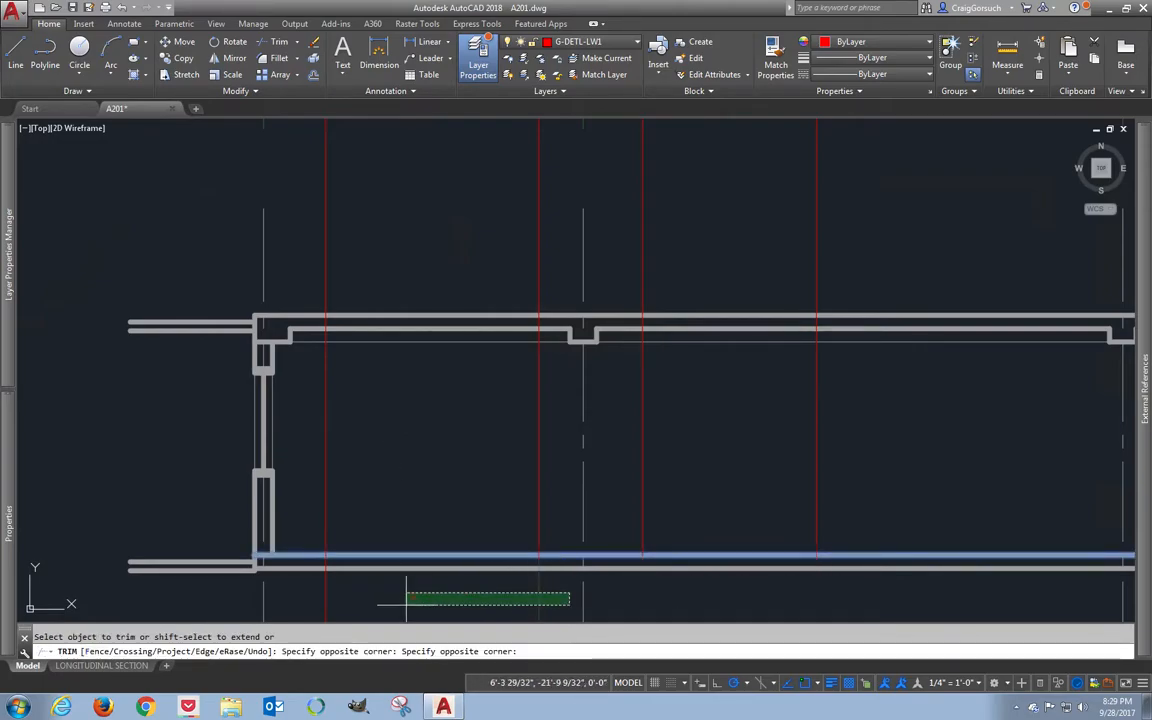
left_click(290, 615)
key("Return")
- Make G-DETL-LW3 the current layer
middle_click_drag(408, 382, 303, 419)
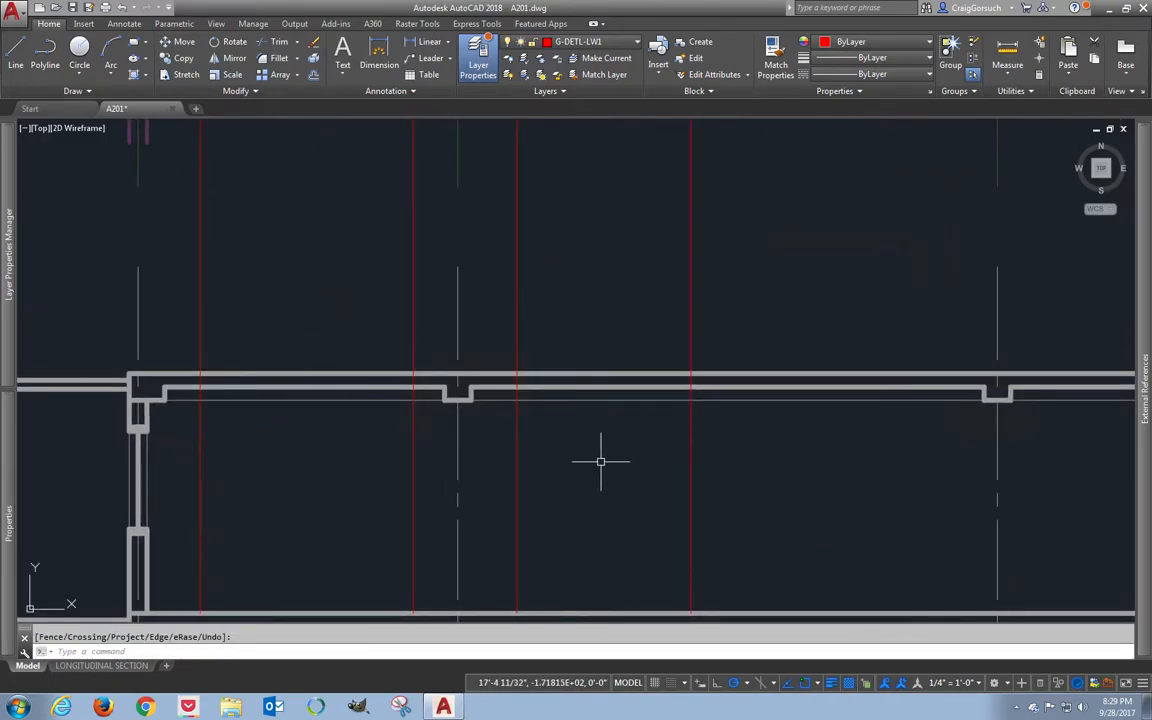
scroll(601, 461, "up", 3)
scroll(653, 481, "down", 6)
mouse_move(653, 481)
middle_mouse_down()
mouse_move(717, 357)
mouse_move(650, 455)
middle_mouse_up()
scroll(650, 455, "up", 2)
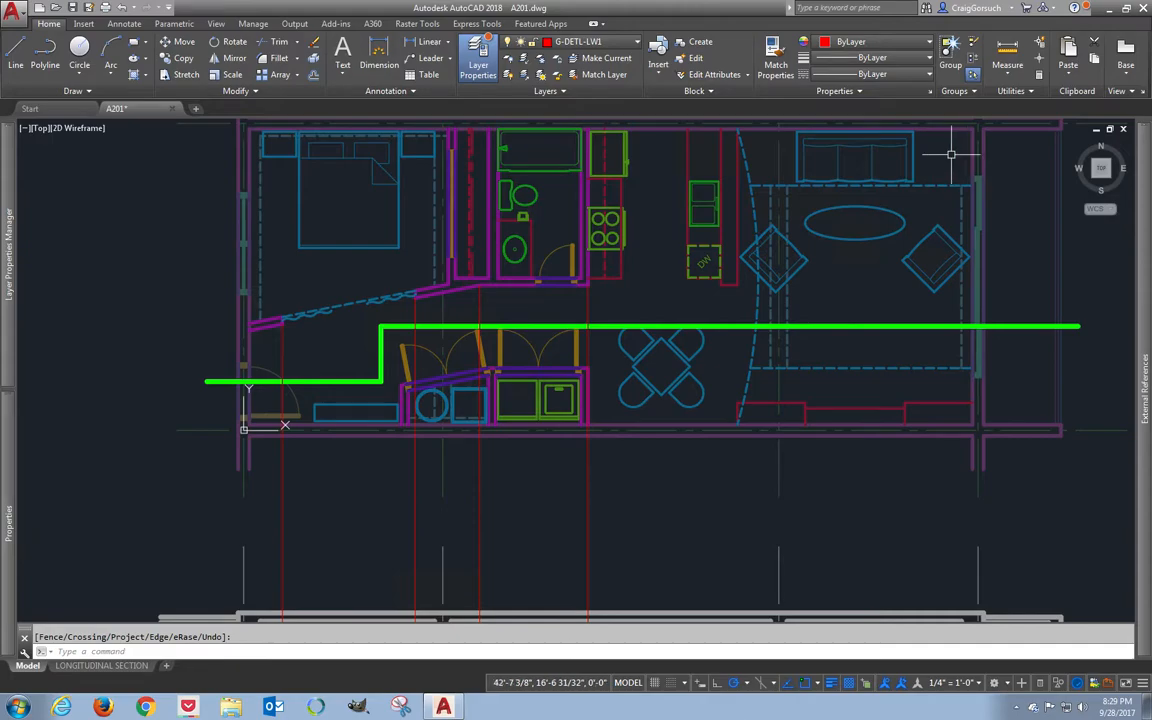
middle_click_drag(827, 233, 835, 204)
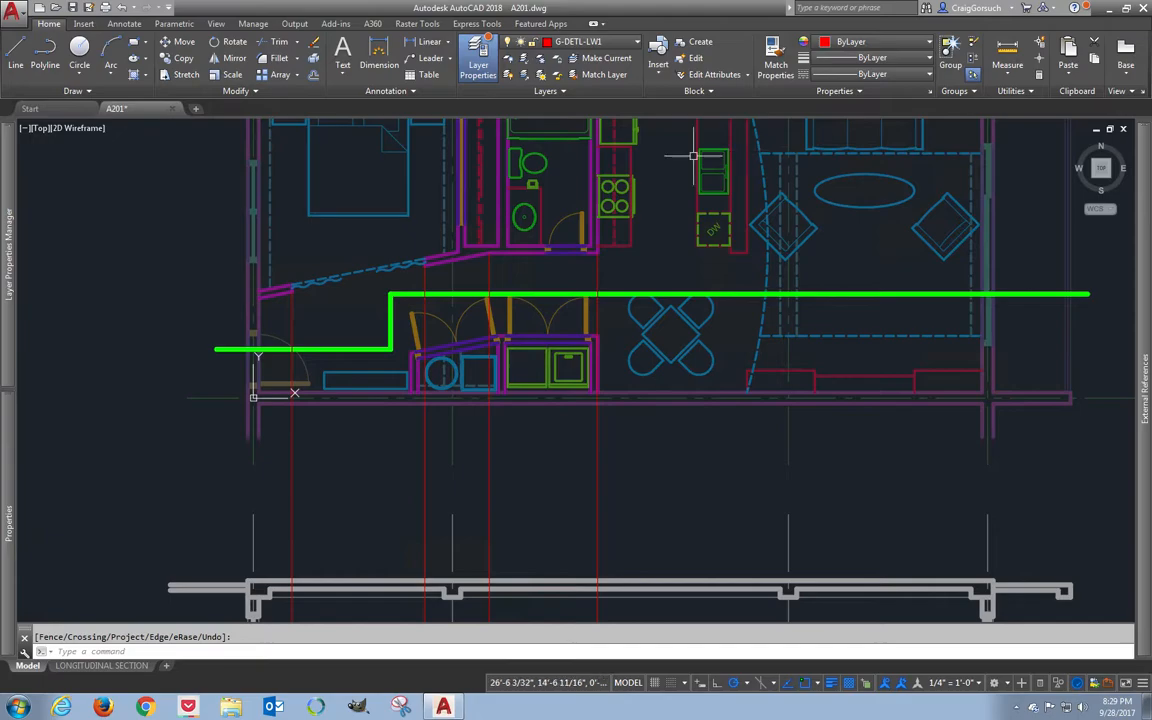
left_click(625, 48)
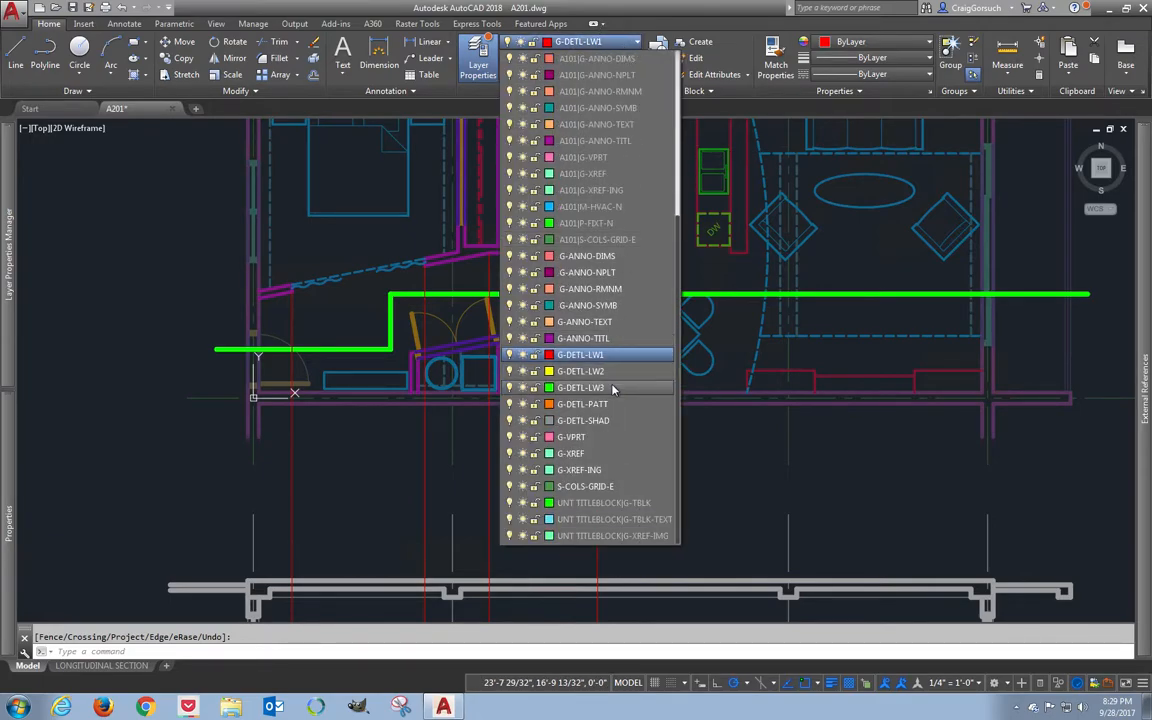
left_click(612, 387)
- Draw a vertical line from the curved dashed ceiling edge by the living room's armchair down into the section below the slab
type("l")
key("Return")
left_click(767, 243)
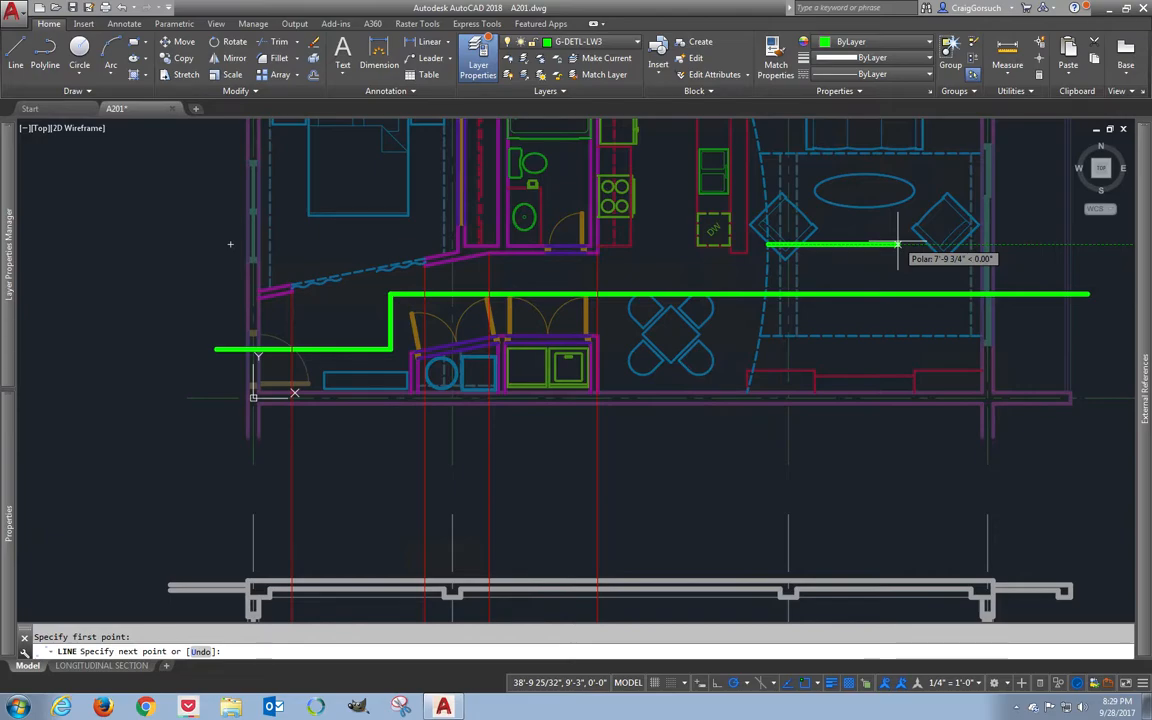
middle_click(756, 425)
middle_click_drag(756, 425, 789, 265)
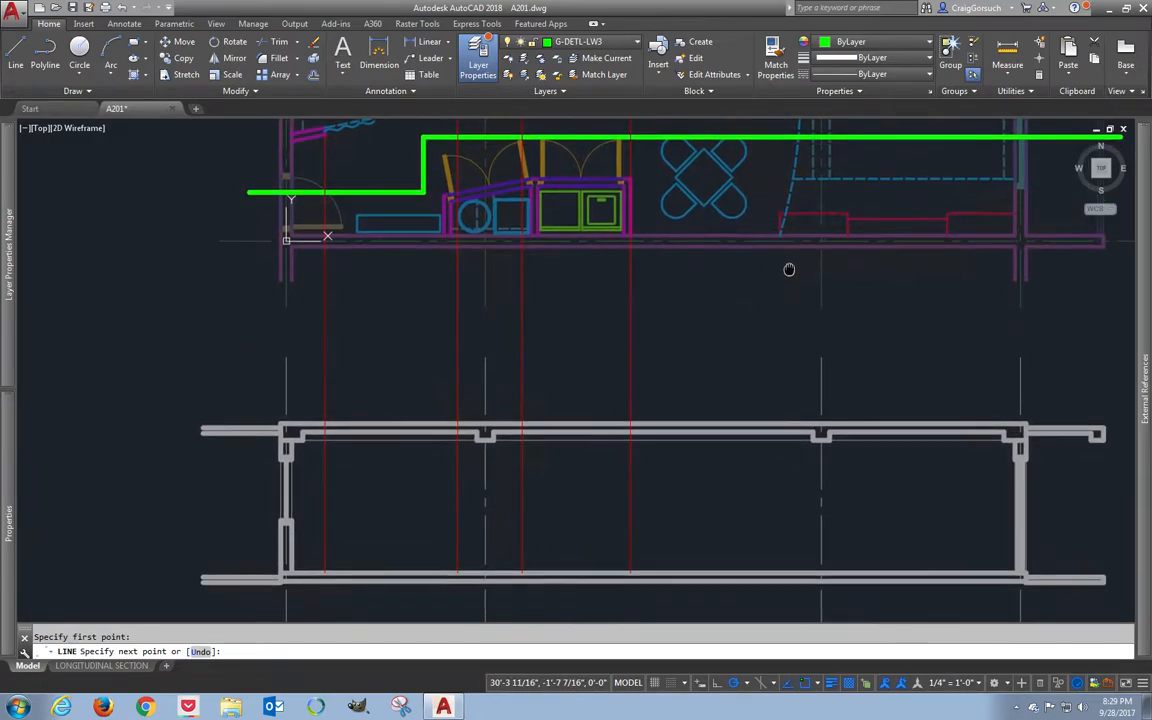
left_click(800, 500)
key("Return")
middle_click_drag(800, 470, 692, 517)
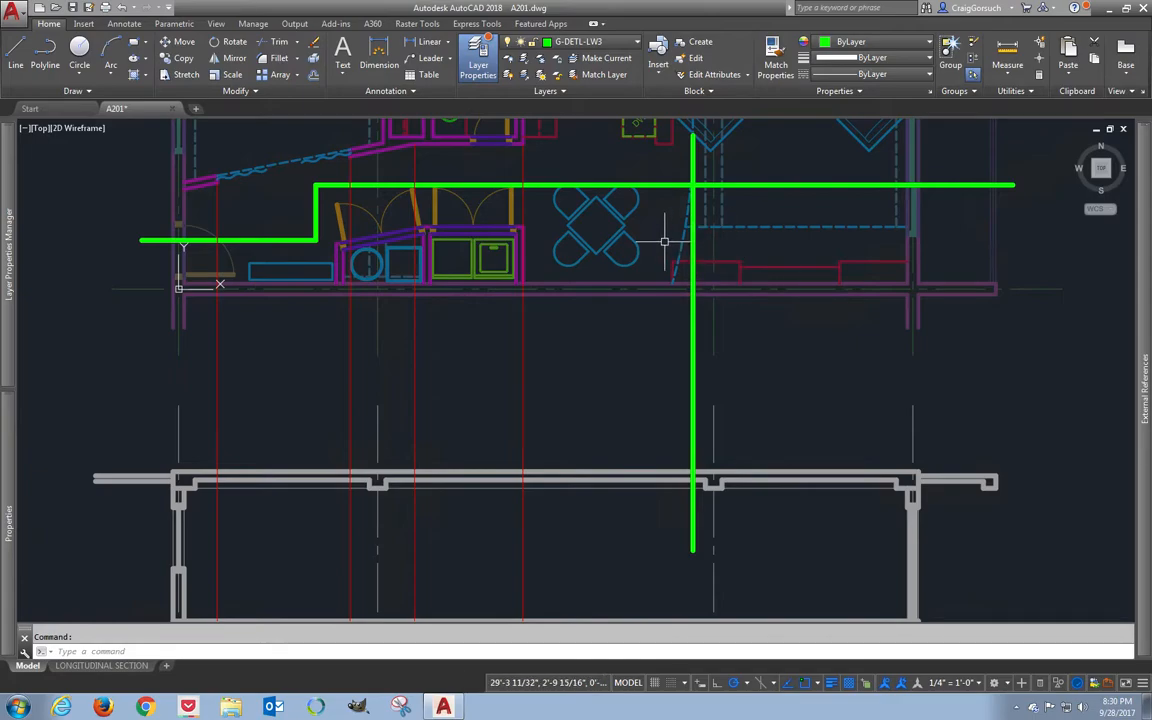
- Draw a horizontal dropped-ceiling line from 12 inches below the corner of the beam beside the vertical line to near the entry-side exterior wall
type("l")
key("Return")
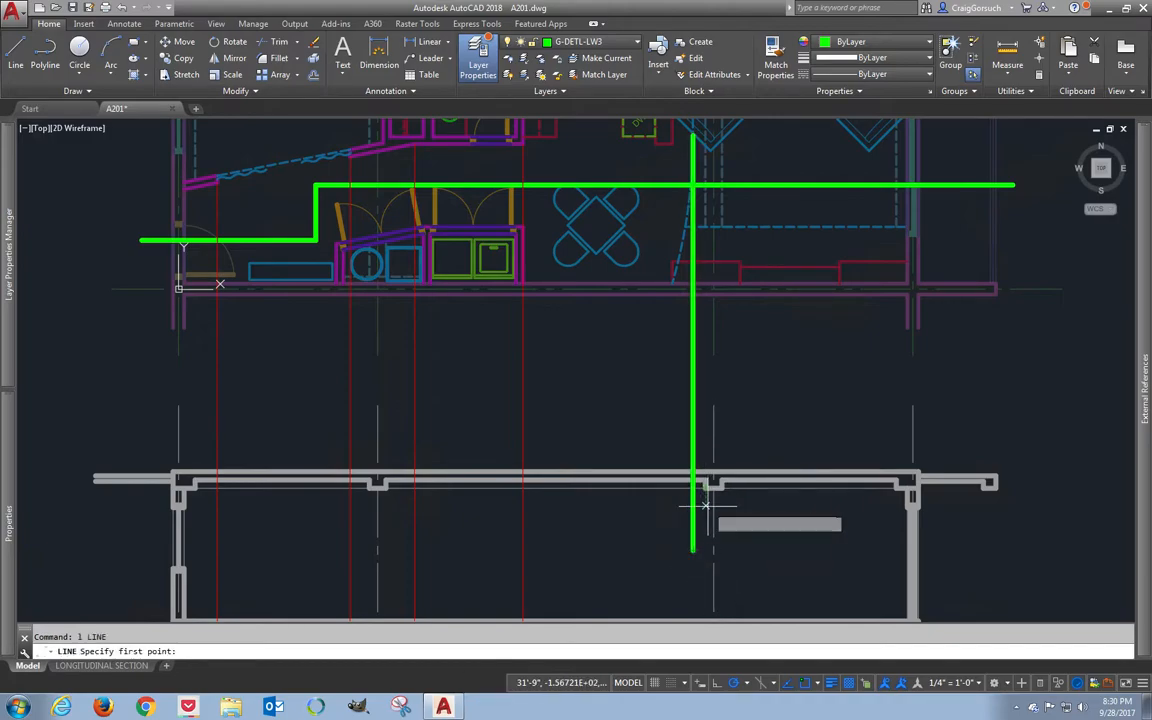
type("12")
key("Return")
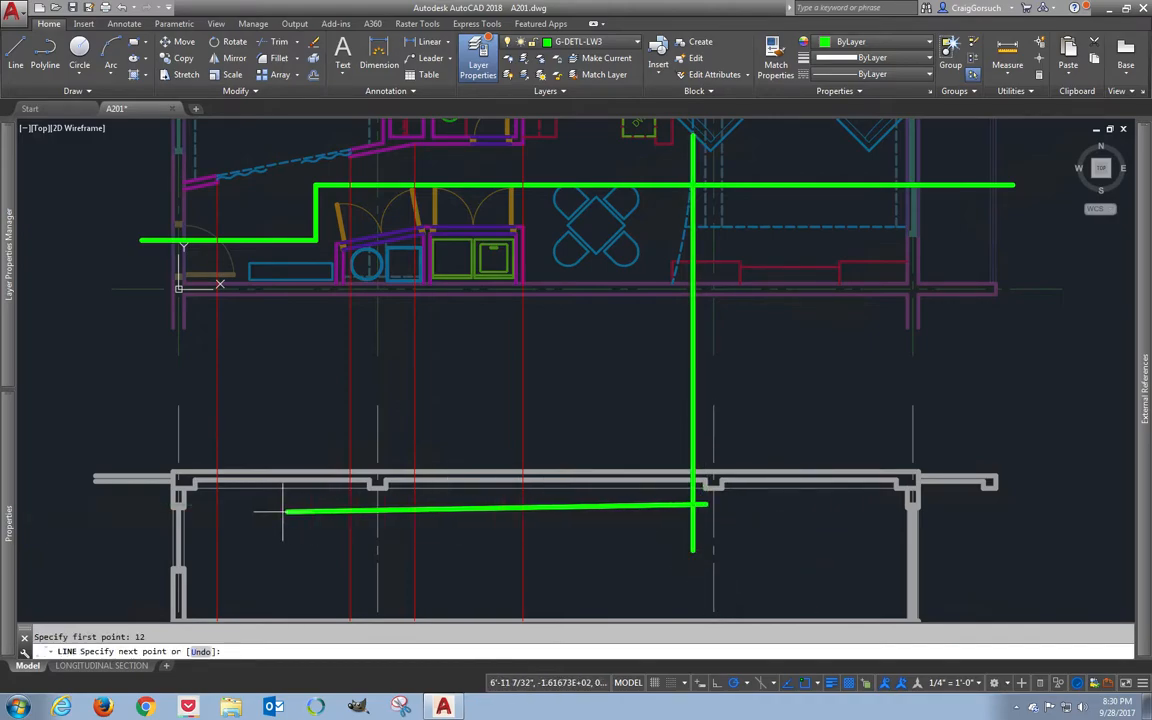
left_click(197, 505)
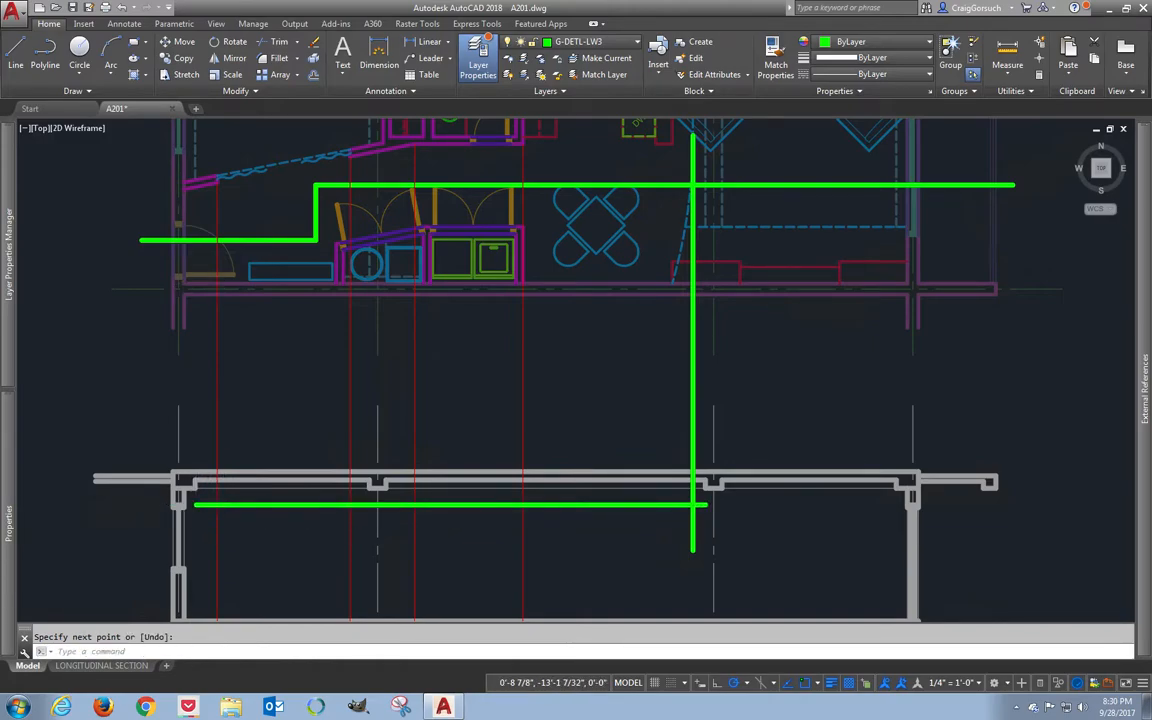
scroll(192, 506, "up", 4)
key("Return")
- Extend the near end of the horizontal ceiling line to the inner face of the entry-side exterior wall
type("ex")
key("Return")
key("Return")
left_click(219, 507)
left_click(198, 486)
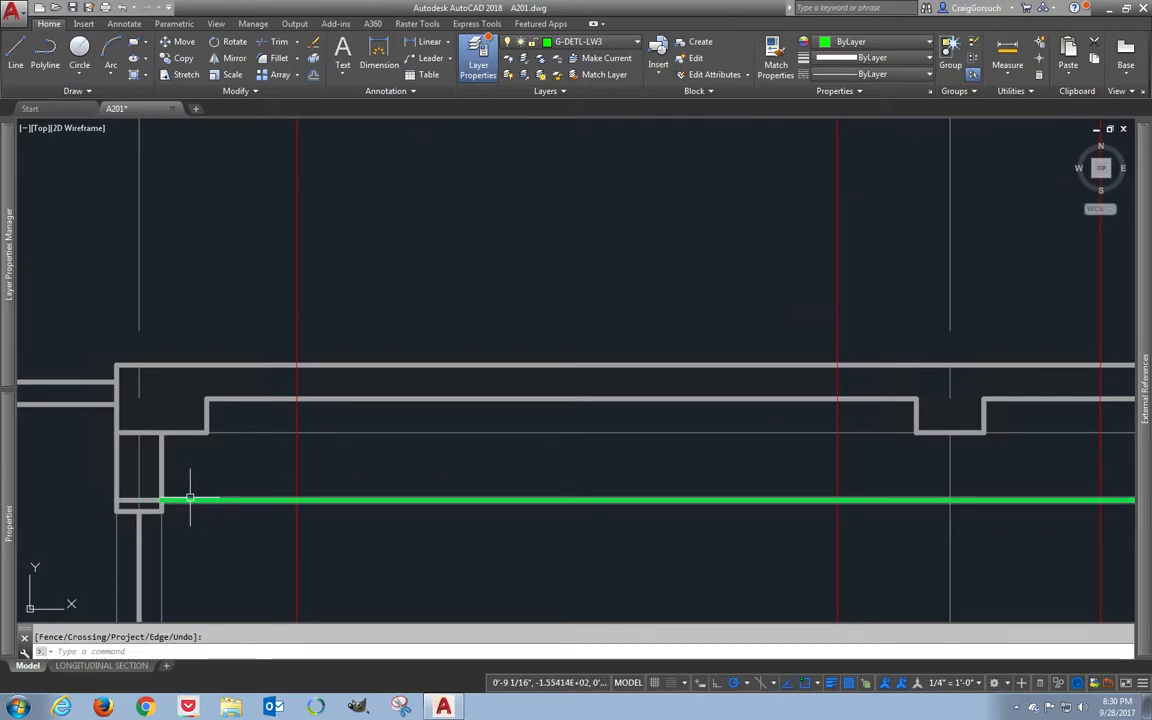
- Trim the two wall rays nearest the entry above the dropped-ceiling line
scroll(329, 514, "down", 2)
scroll(404, 545, "down", 2)
middle_click_drag(404, 545, 395, 488)
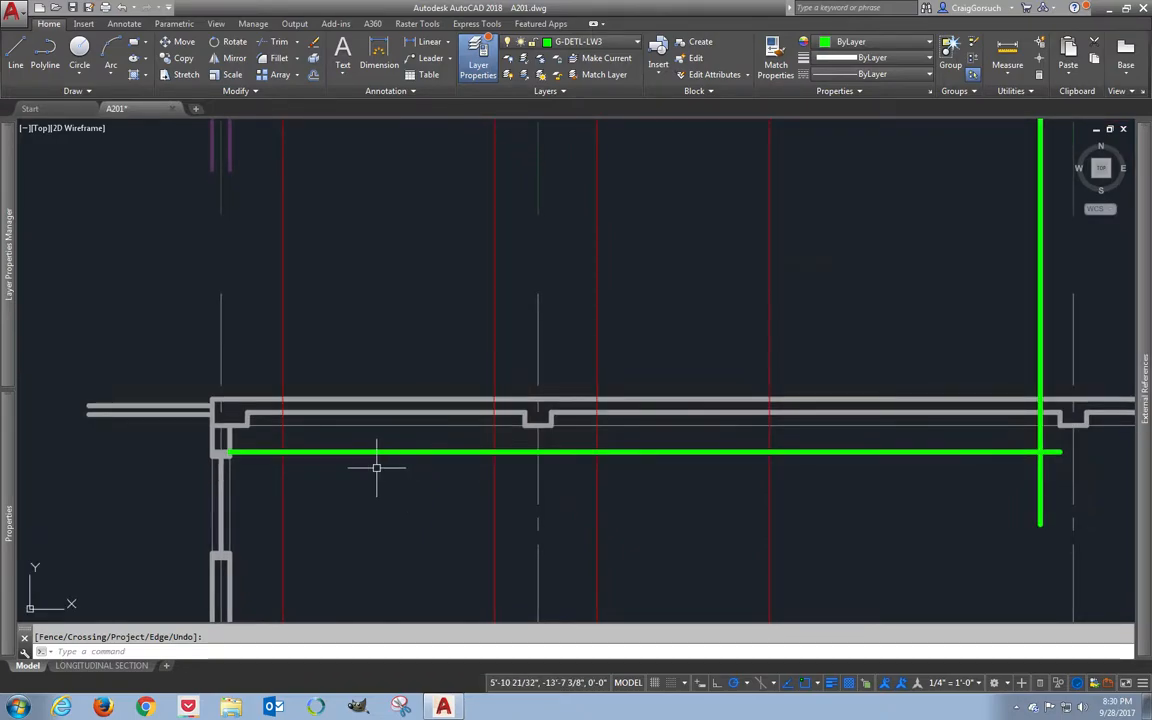
key("Return")
left_click(404, 452)
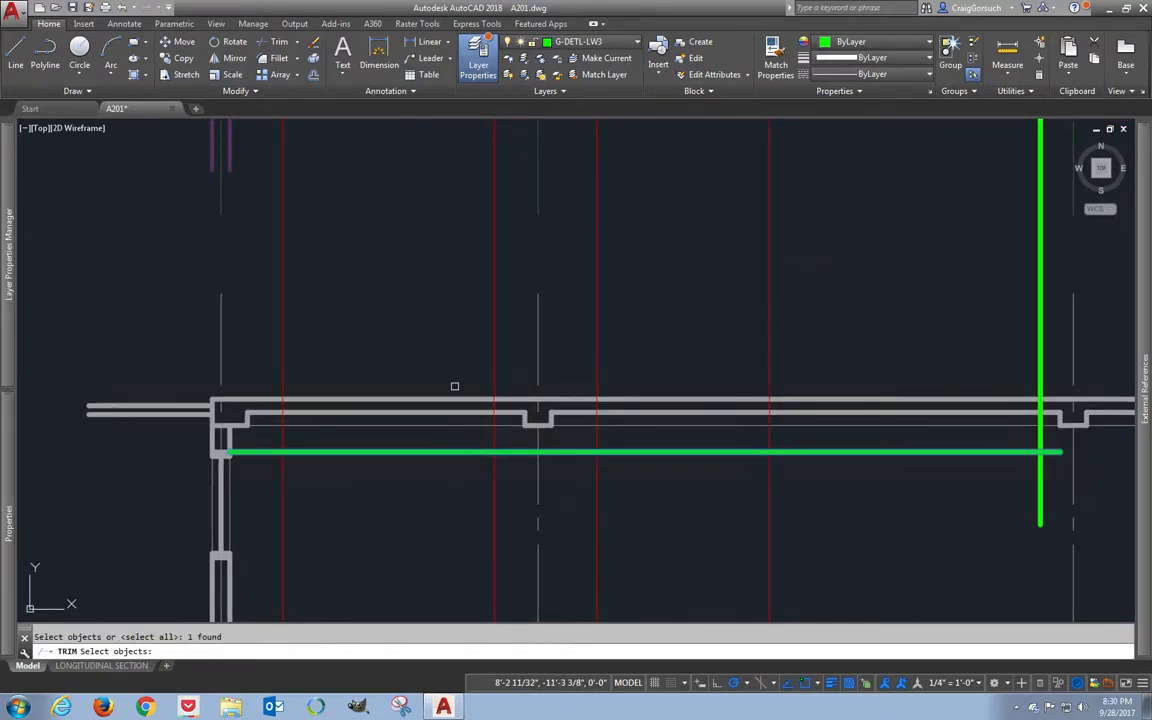
key("Return")
left_click(494, 310)
left_click(337, 309)
left_click(270, 321)
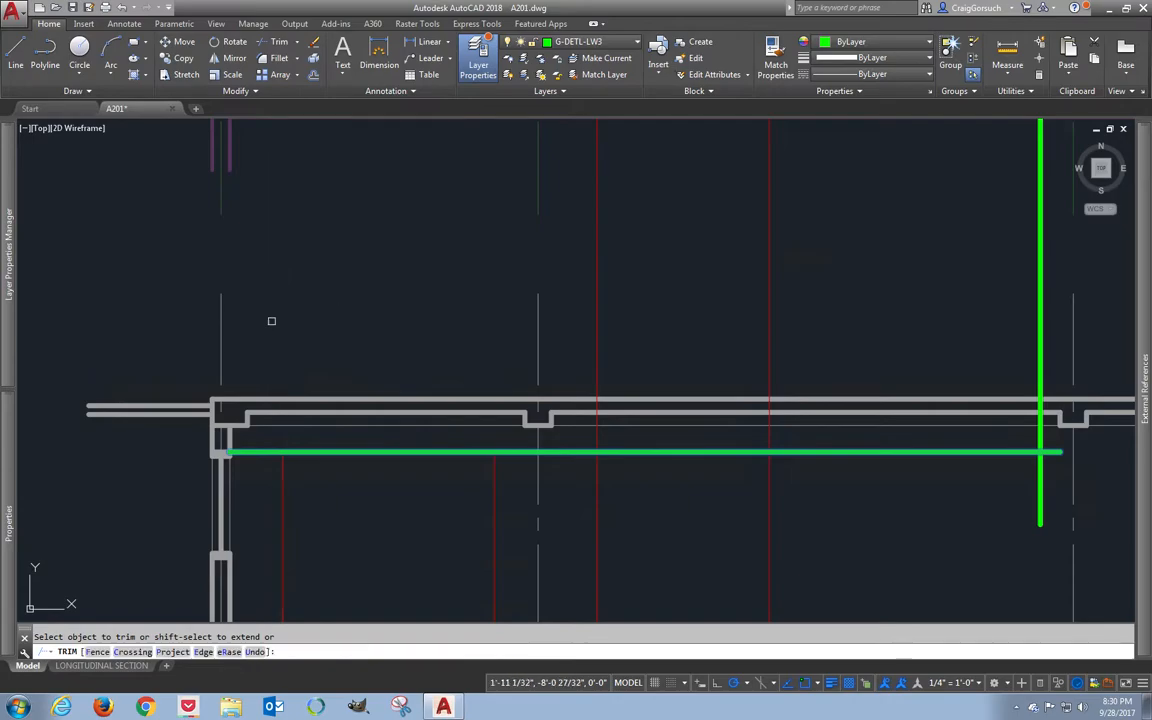
- End the trim and examine the floor plan around the bedroom's curtained opening and its wall ends
middle_click_drag(288, 315, 320, 481)
middle_click_drag(301, 266, 301, 337)
middle_click_drag(350, 257, 350, 303)
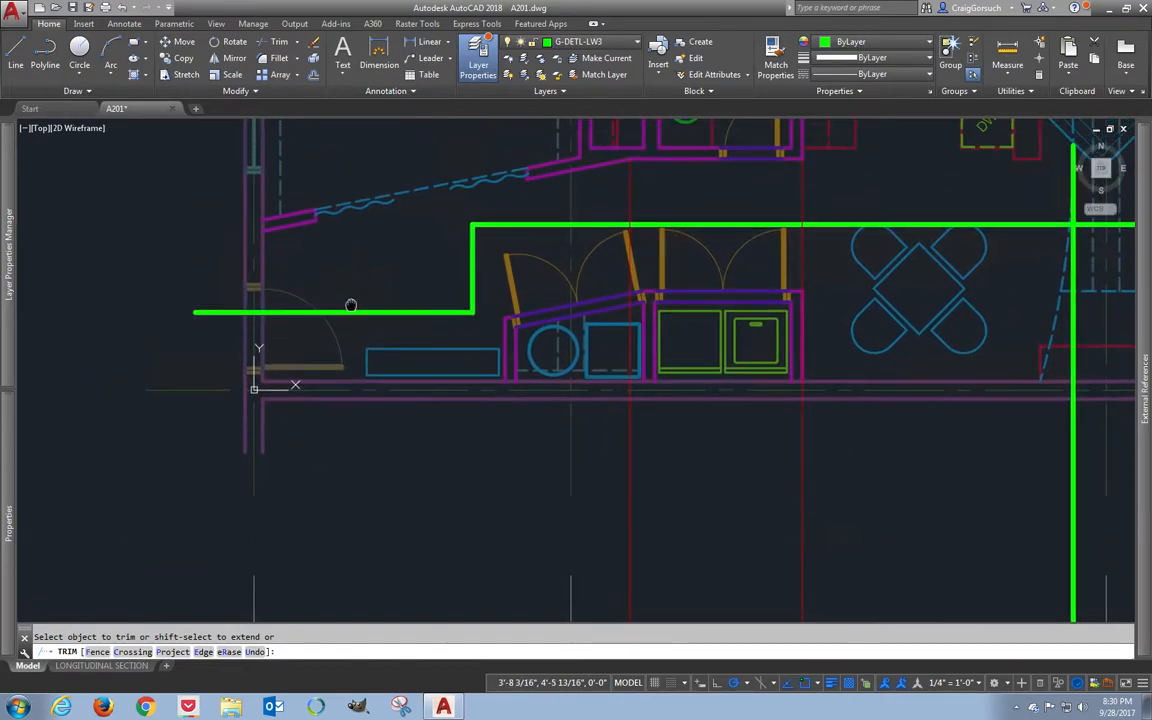
middle_click_drag(371, 216, 371, 358)
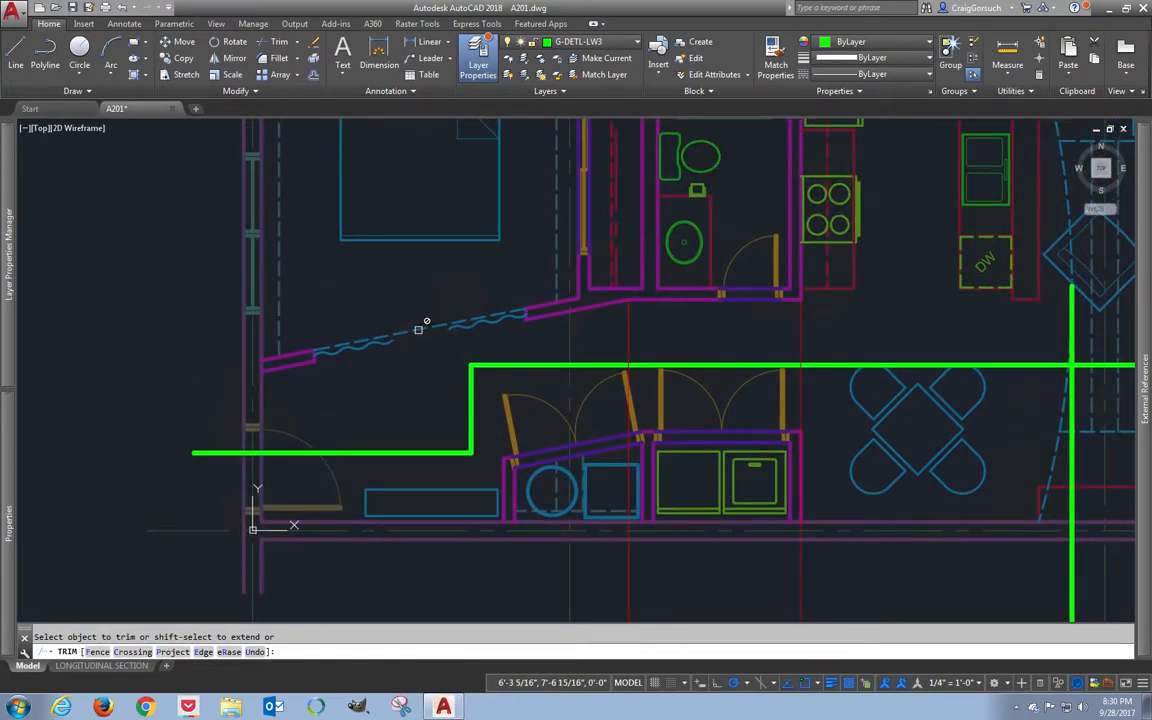
key("Return")
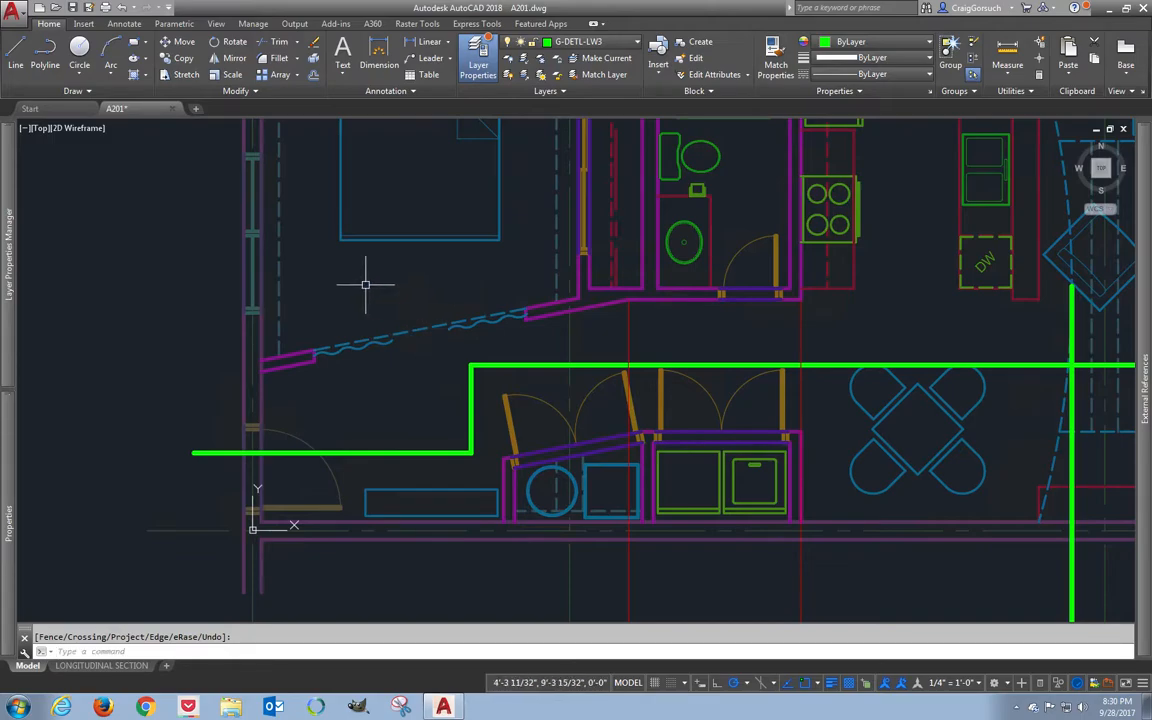
mouse_move(433, 290)
middle_mouse_down()
mouse_move(373, 316)
mouse_move(350, 342)
mouse_move(356, 233)
middle_mouse_up()
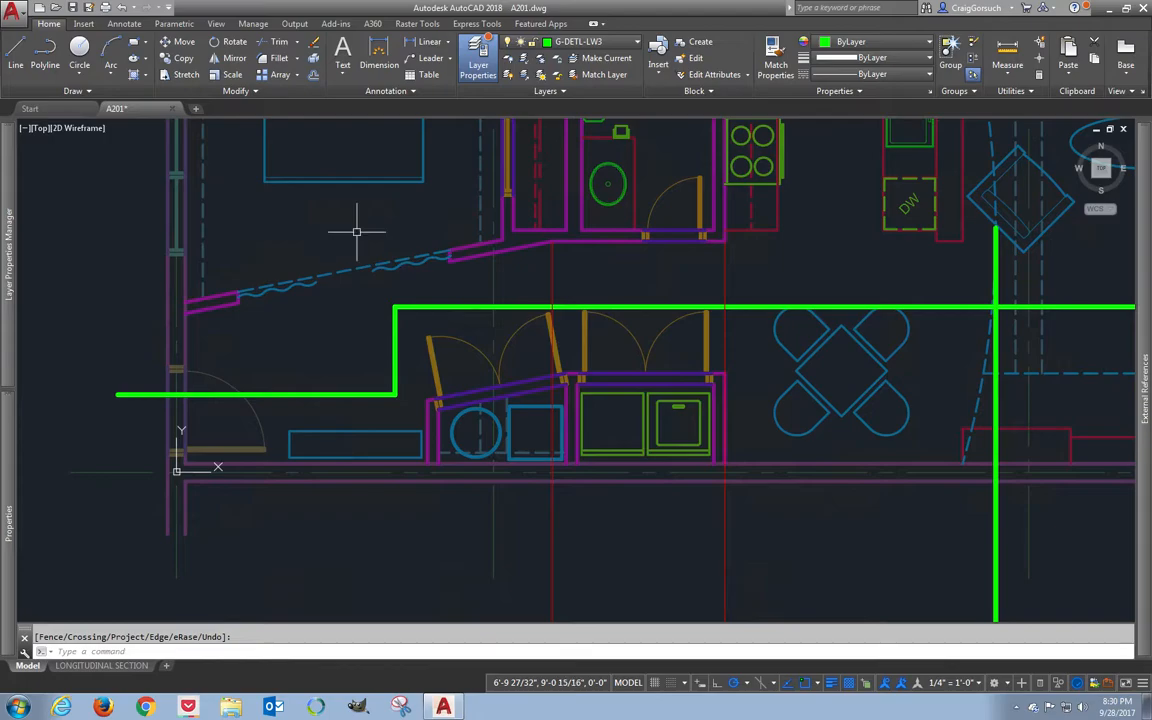
scroll(356, 233, "down", 2)
middle_click_drag(283, 404, 283, 340)
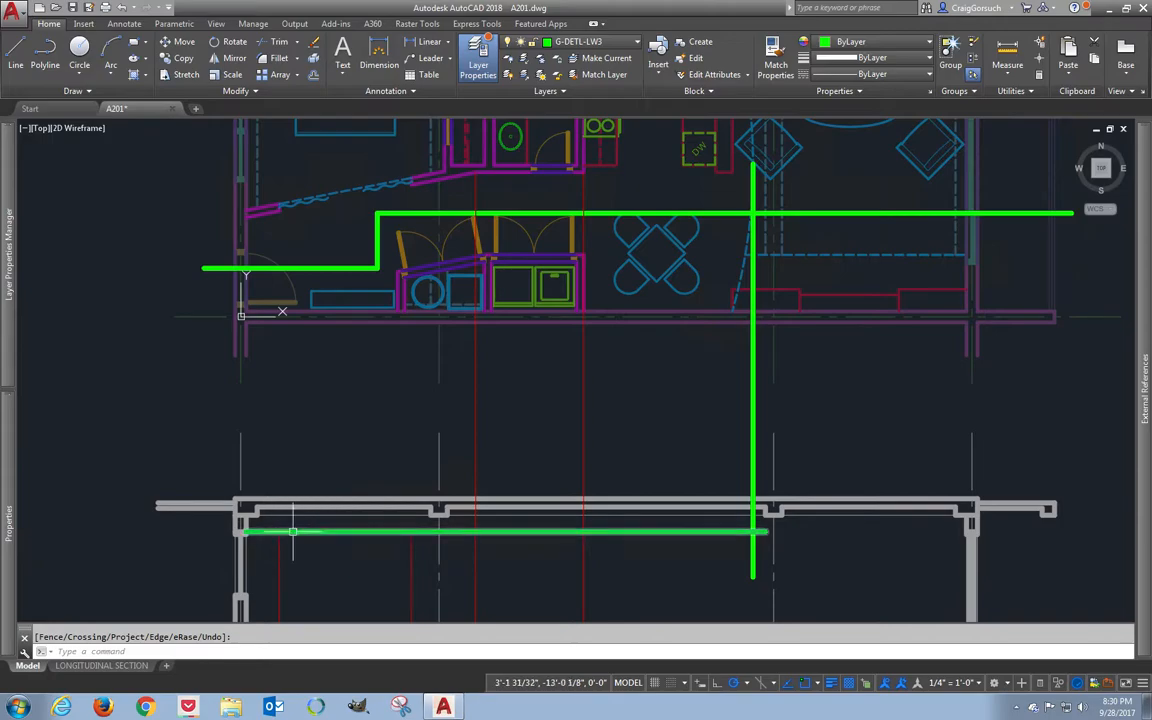
- Trim the other two wall rays above the dropped-ceiling line, using that line as cutting edge
type("r")
key("Return")
left_click(534, 530)
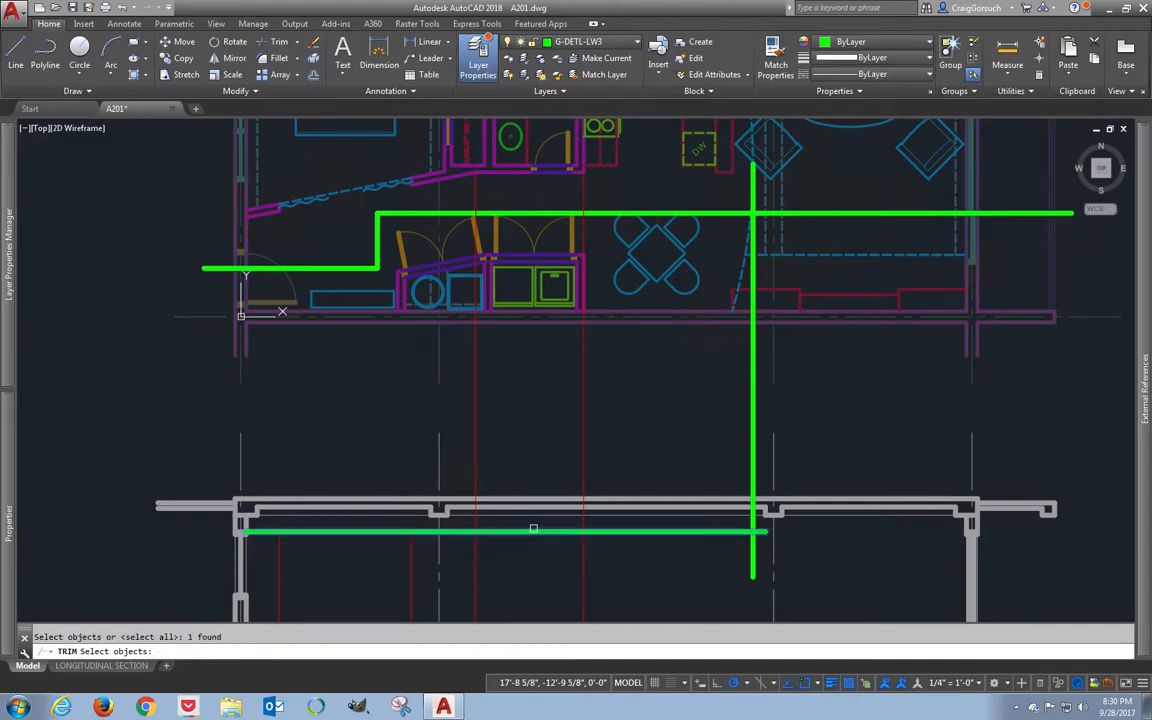
key("Return")
left_click(610, 445)
left_click(467, 452)
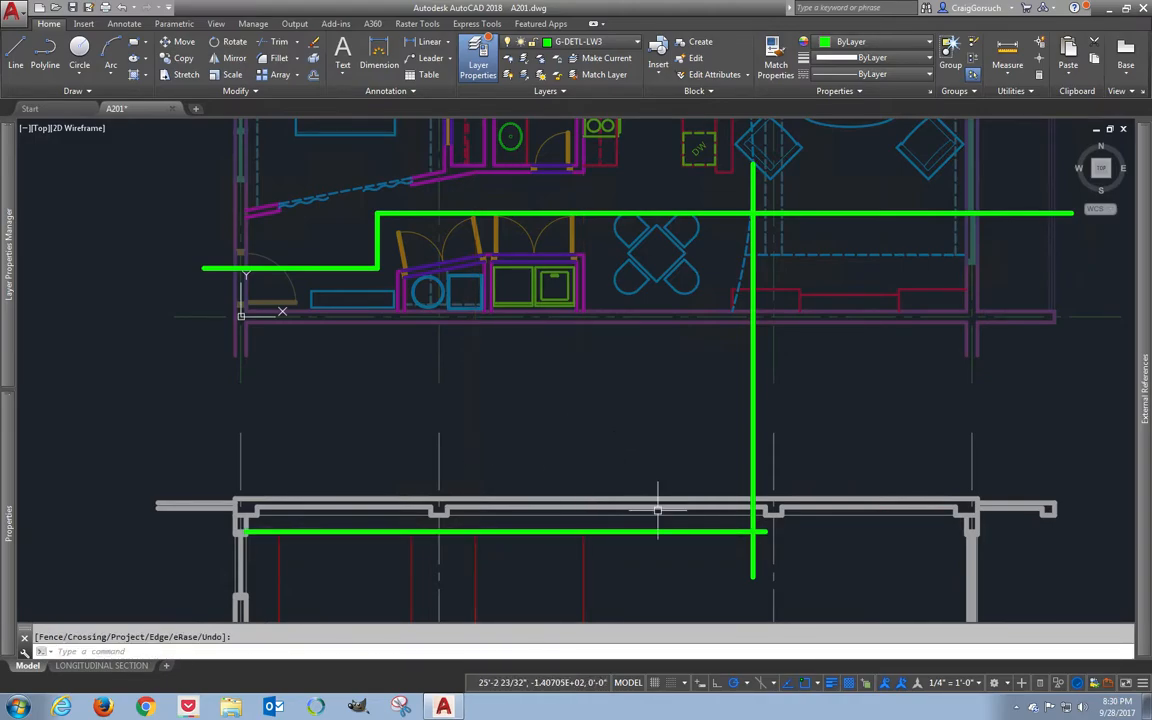
key("Return")
- Trim the overlapping ends where the horizontal and vertical ceiling lines cross so that they form a clean corner
key("Return")
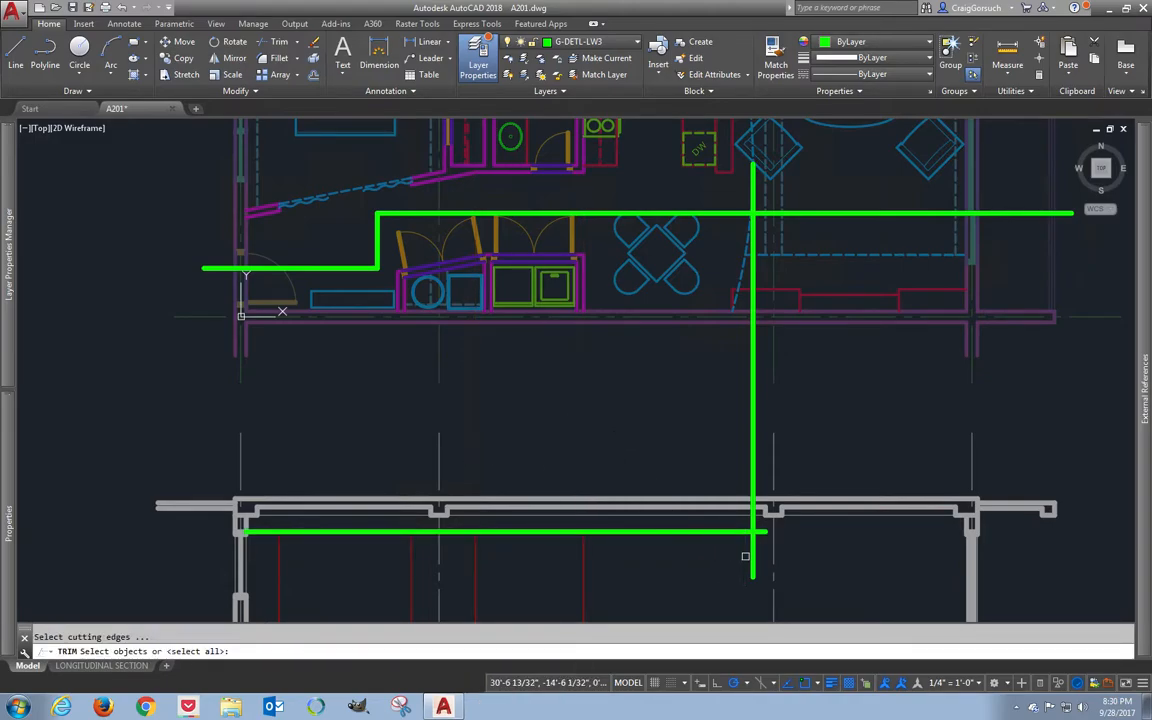
key("Return")
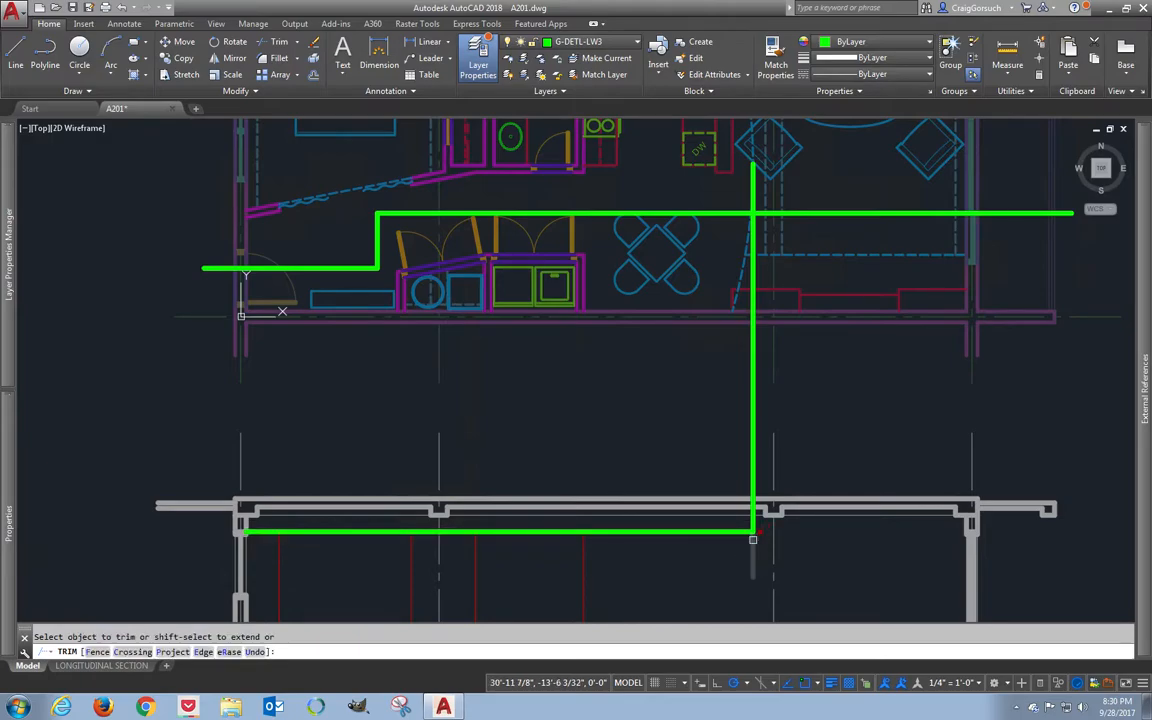
key("Return")
- Trim the vertical ceiling line above the underside of the slab, leaving a short drop down to the horizontal ceiling line
key("Return")
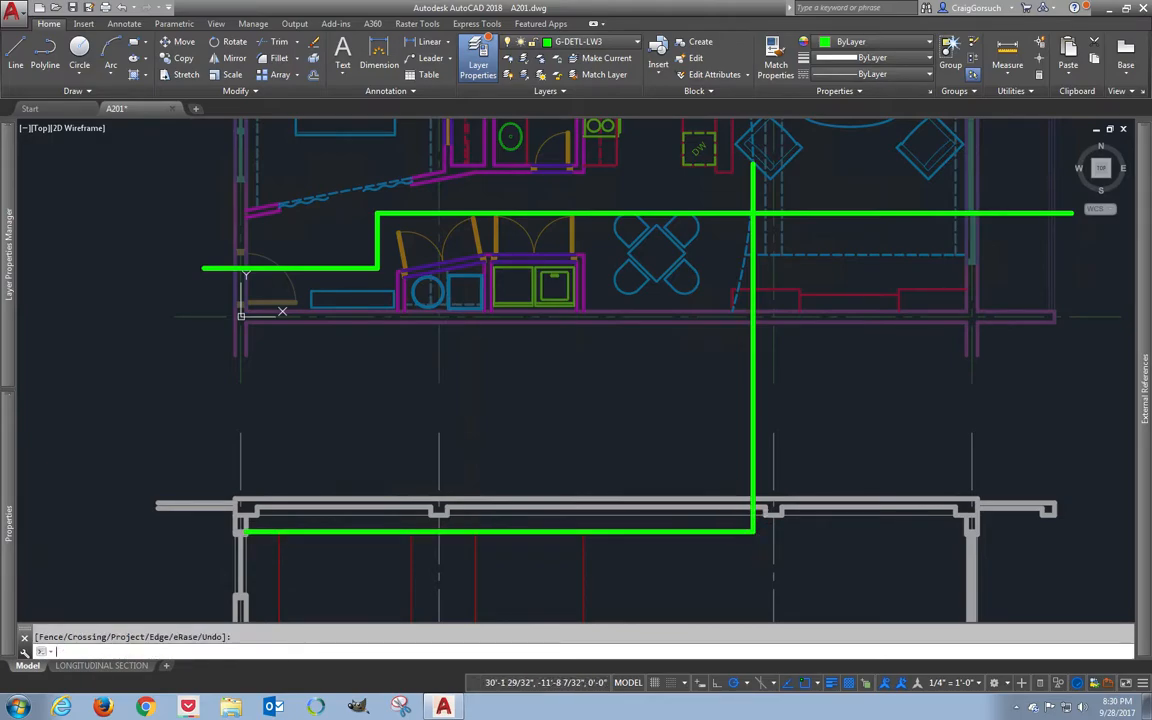
left_click(739, 509)
key("Return")
left_click(752, 482)
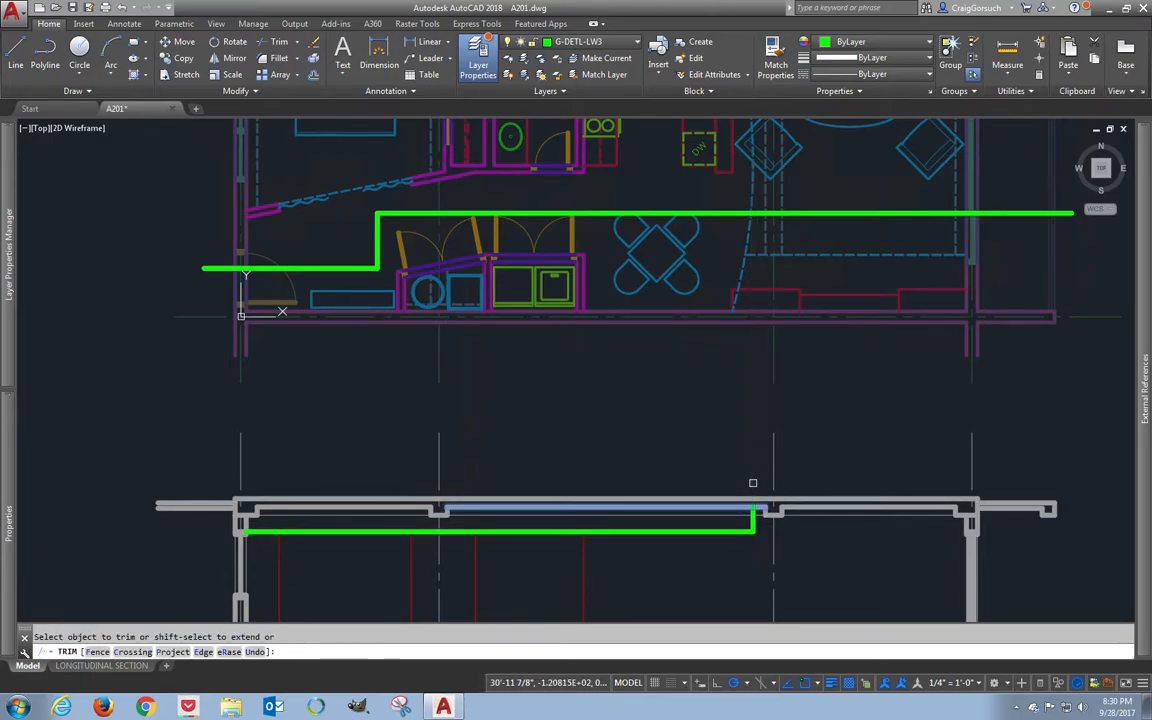
mouse_move(725, 478)
middle_mouse_down()
mouse_move(622, 458)
mouse_move(602, 475)
middle_mouse_up()
scroll(609, 530, "up", 4)
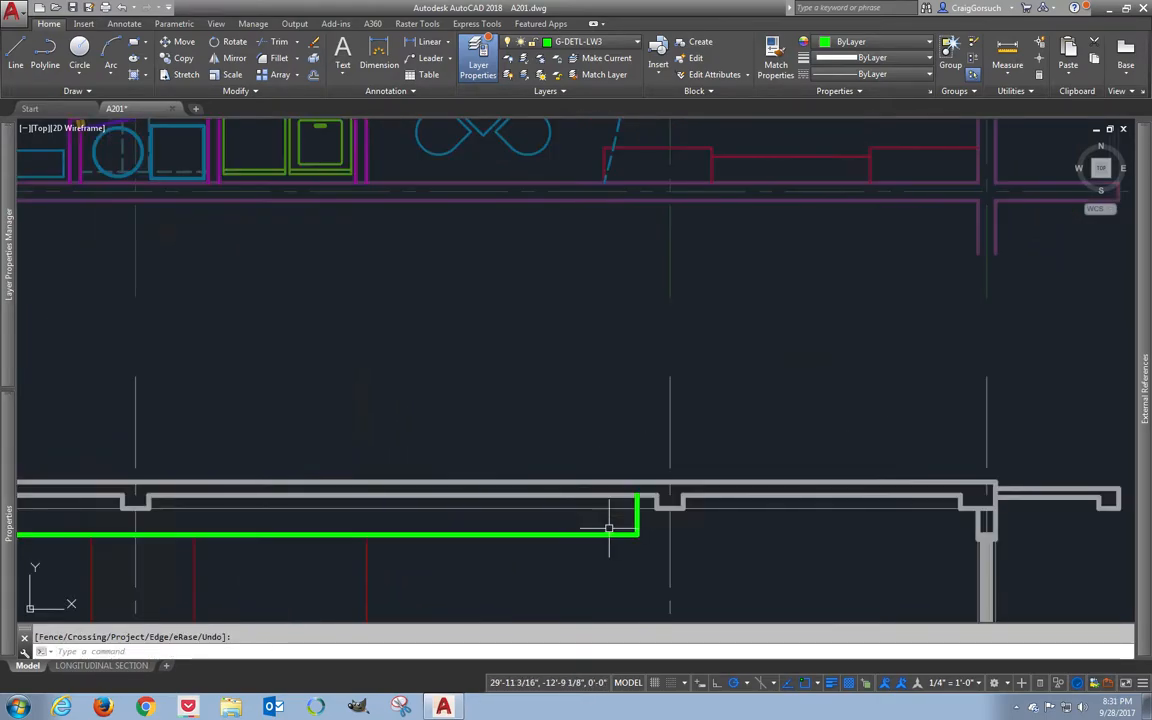
scroll(609, 528, "up", 2)
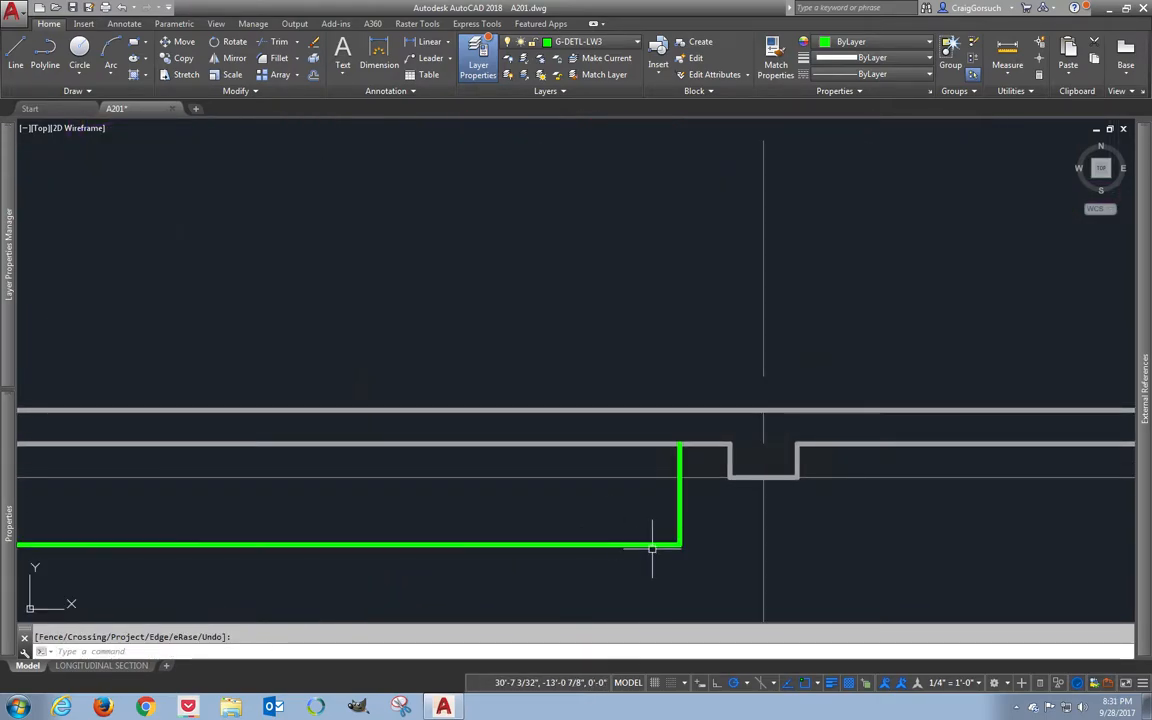
- On layer G-DETL-LW2, draw a horizontal ceiling line from 6 inches below the beam's lower corner to the exterior wall of the living area
left_click(596, 43)
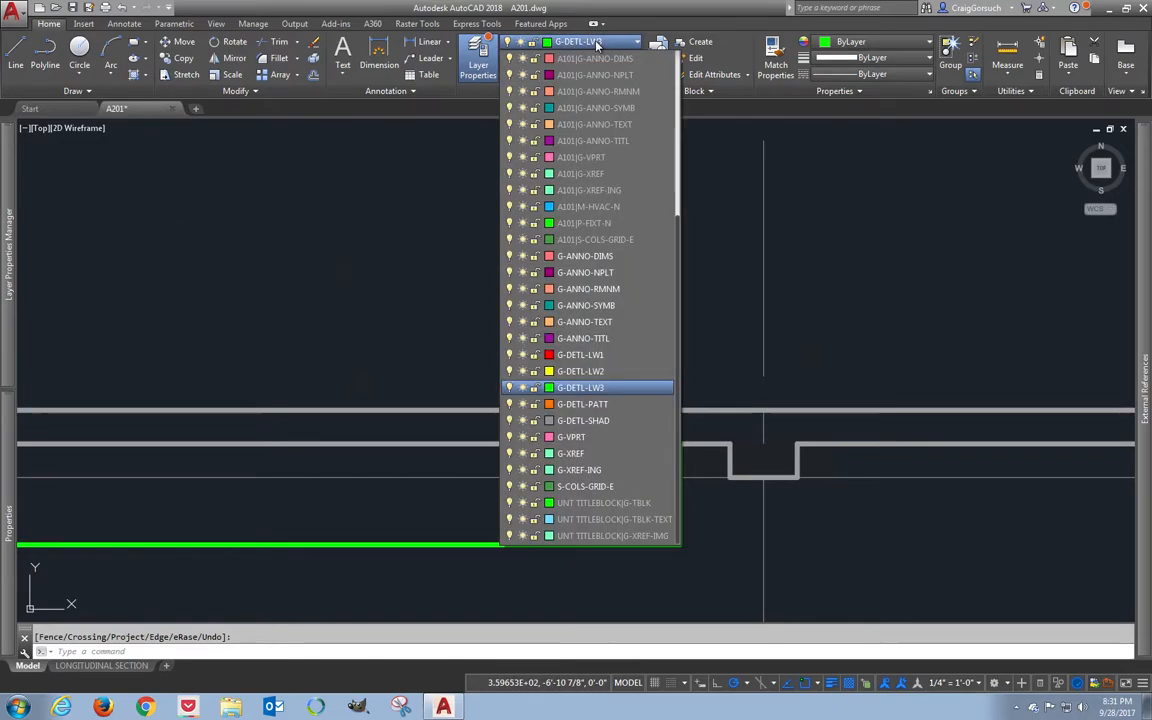
left_click(581, 371)
type("l")
key("Return")
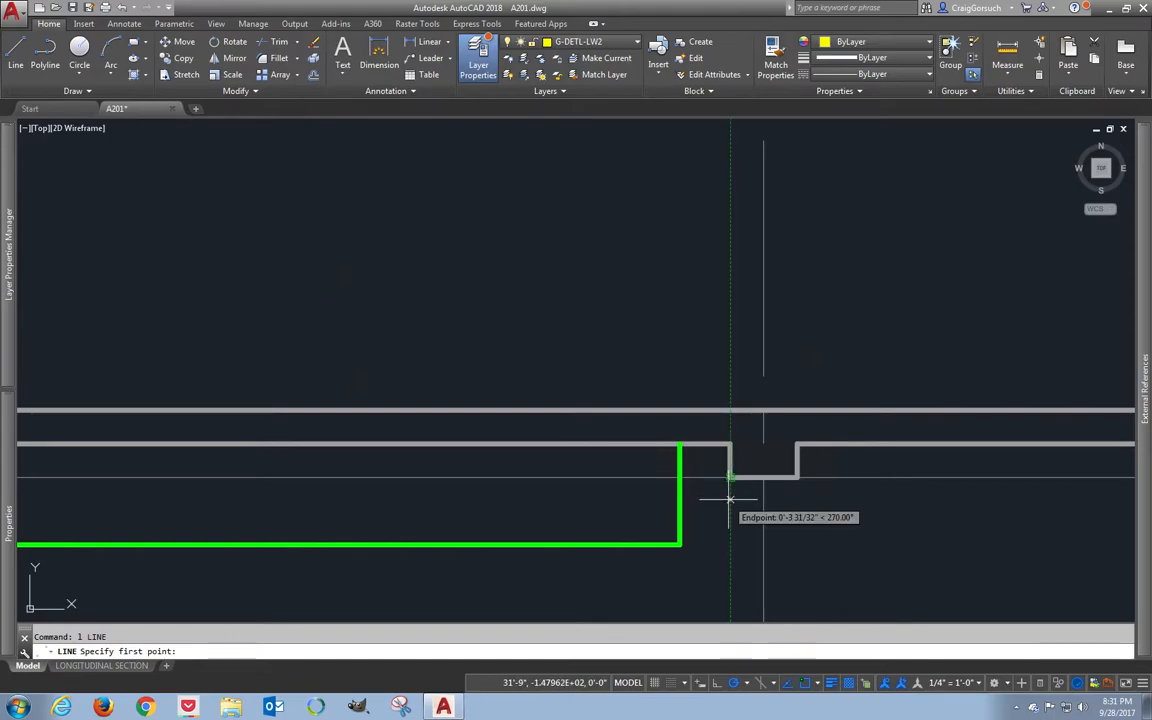
type("6")
key("Return")
mouse_move(1011, 507)
middle_mouse_down()
mouse_move(424, 507)
mouse_move(401, 519)
mouse_move(796, 512)
middle_mouse_up()
left_click(963, 508)
key("Return")
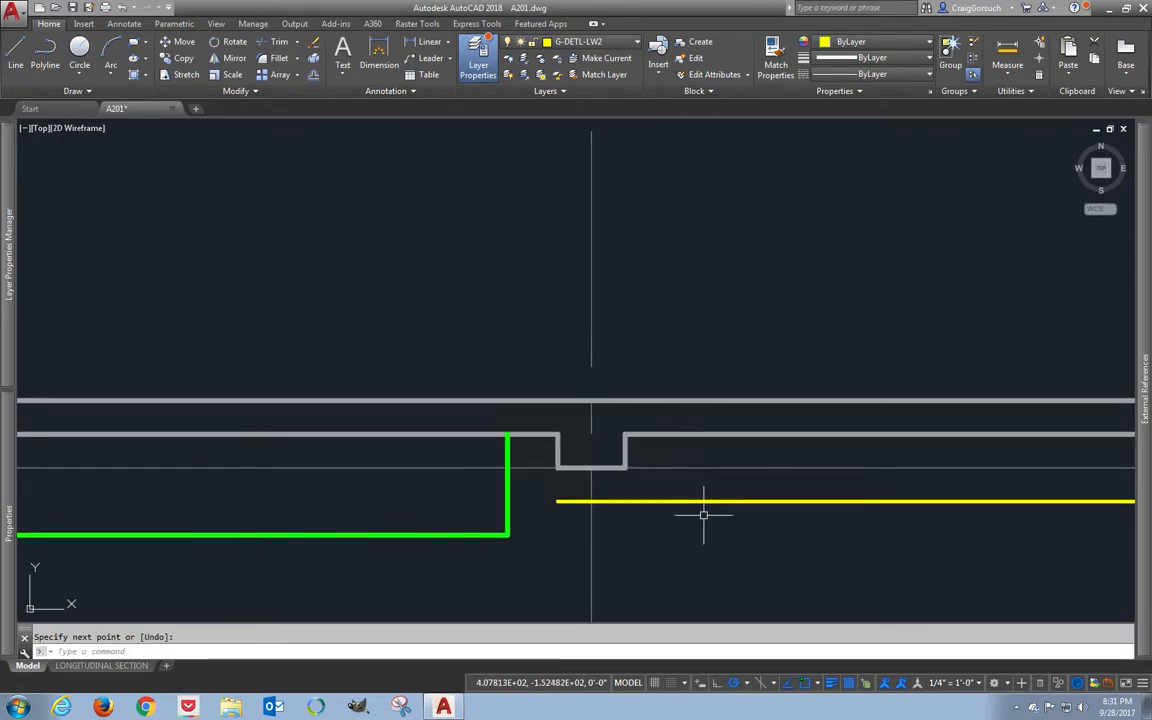
- Extend the yellow ceiling line back to the vertical drop of the green dropped ceiling
type("ex")
key("Return")
left_click(569, 499)
key("Return")
middle_click_drag(545, 389, 544, 387)
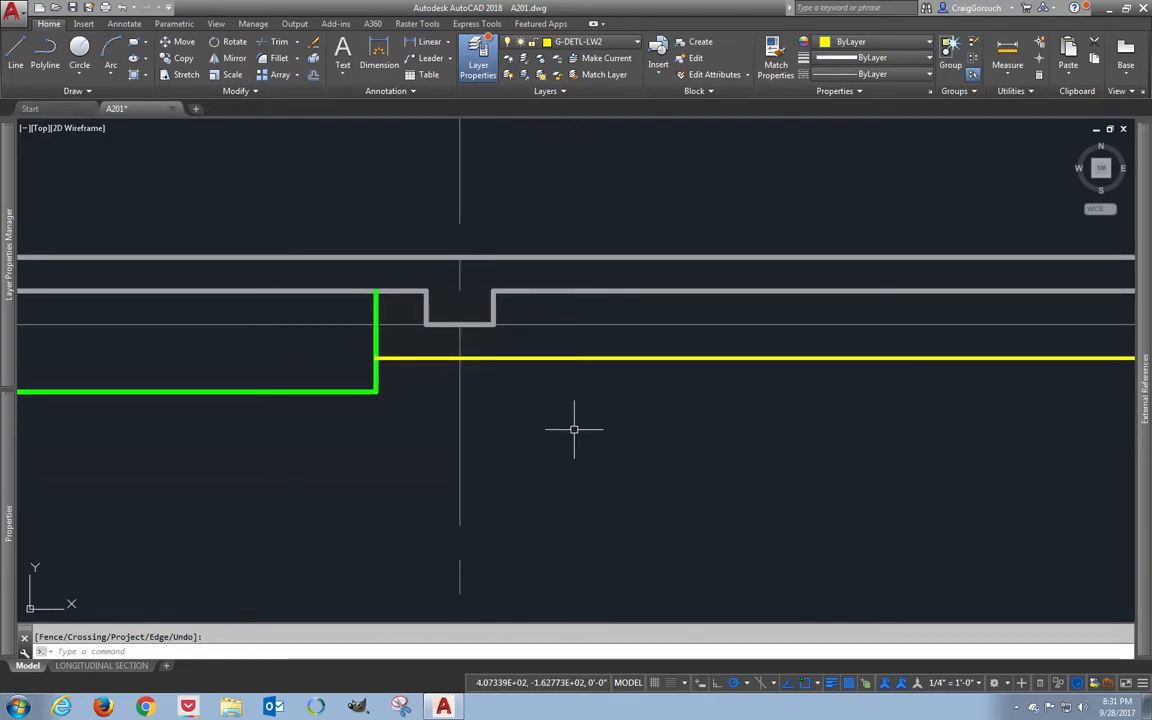
- Compare the section with the living area in the floor plan and erase the thin beam line above the yellow ceiling
scroll(558, 465, "down", 4)
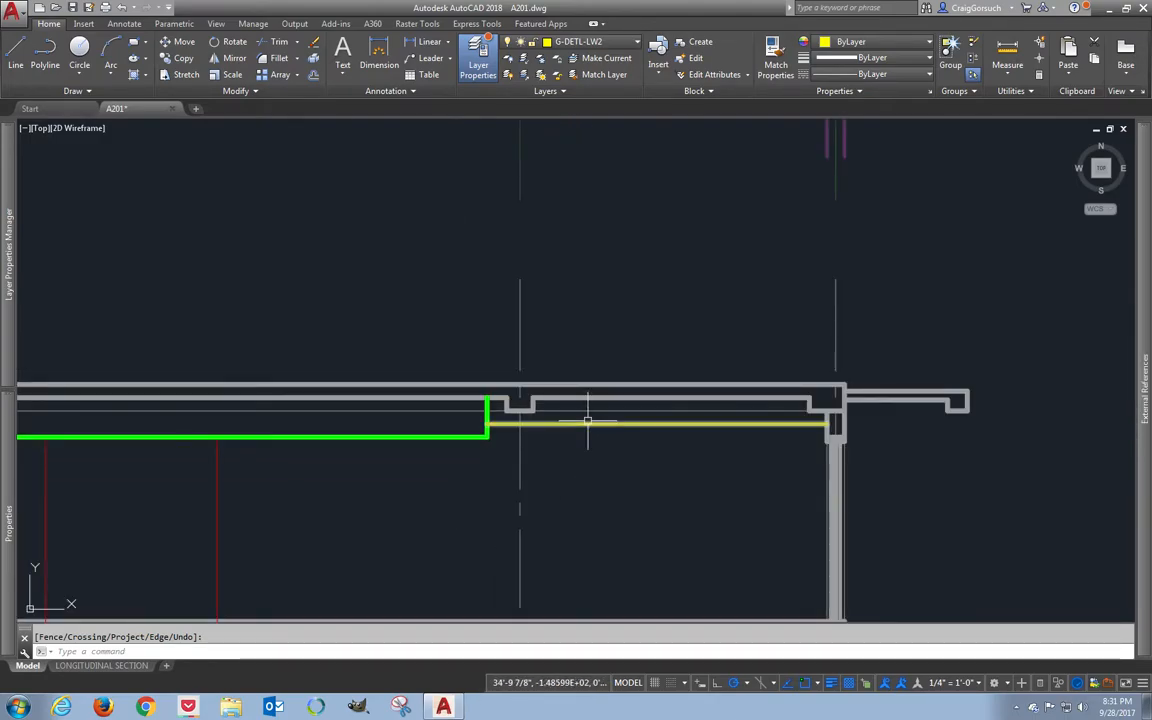
scroll(590, 410, "down", 2)
middle_click_drag(590, 408, 640, 598)
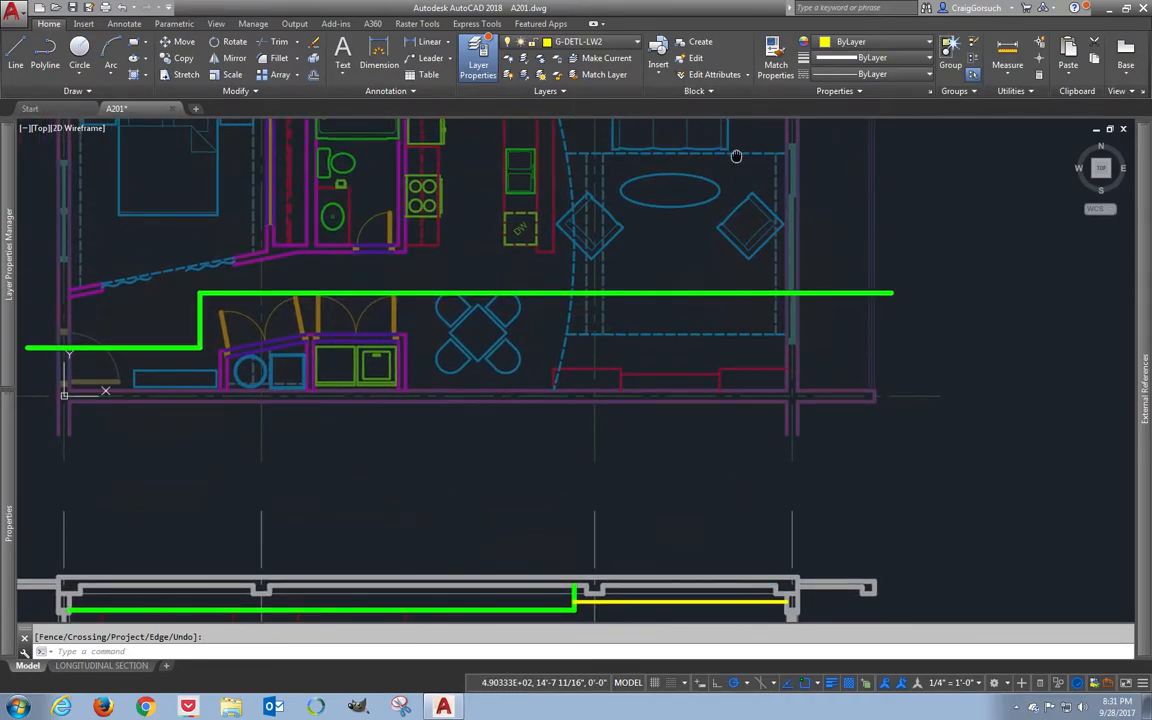
middle_click_drag(735, 154, 745, 178)
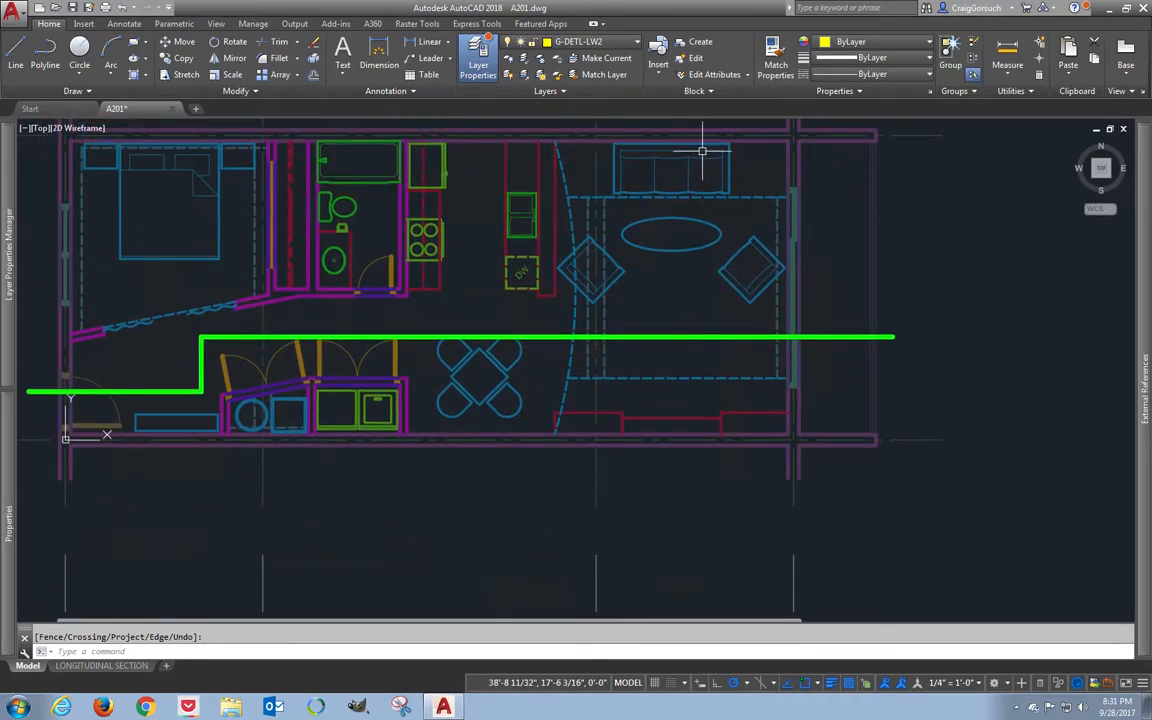
middle_click_drag(650, 405, 655, 247)
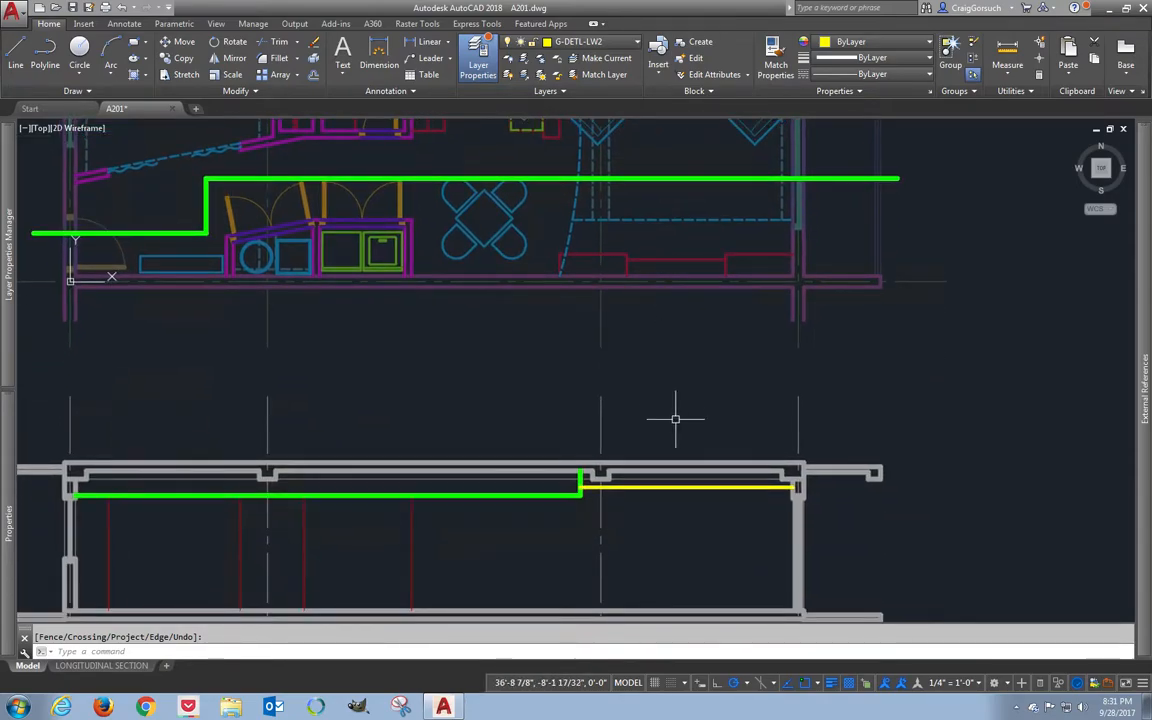
left_click(669, 478)
type("e")
key("Return")
- Trim the short piece of thin beam line between the vertical ceiling drop and the neighbouring beam
scroll(591, 482, "up", 2)
scroll(591, 482, "up", 3)
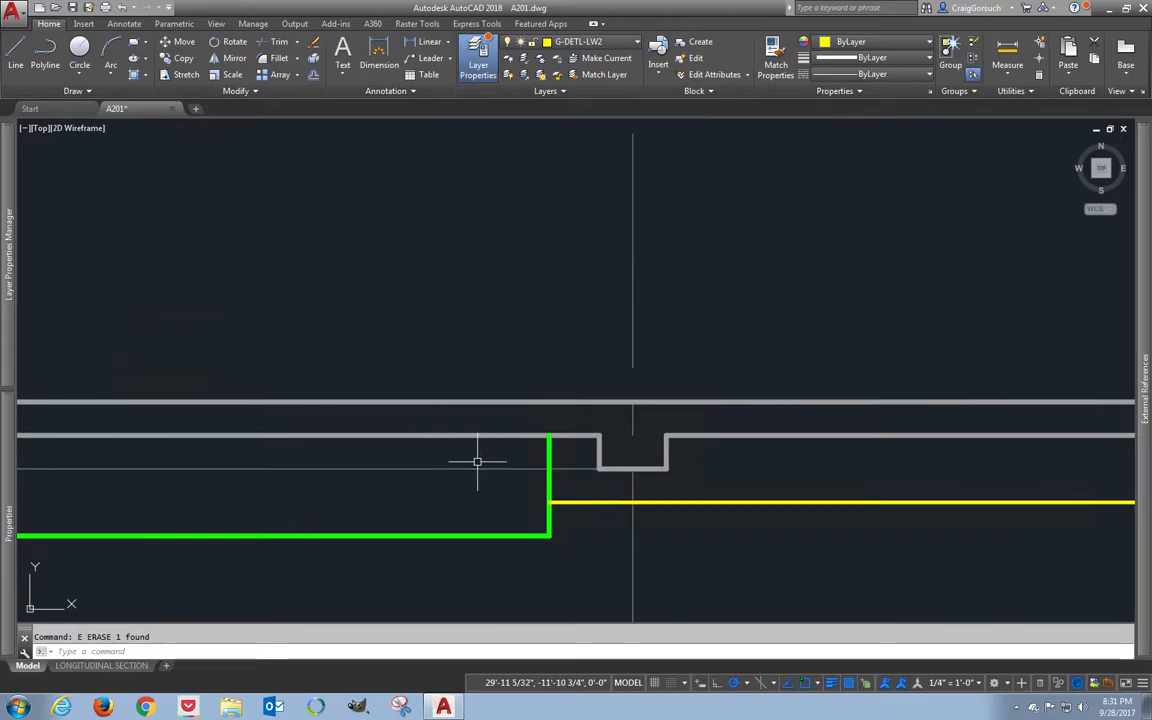
type("tr")
key("Return")
key("Return")
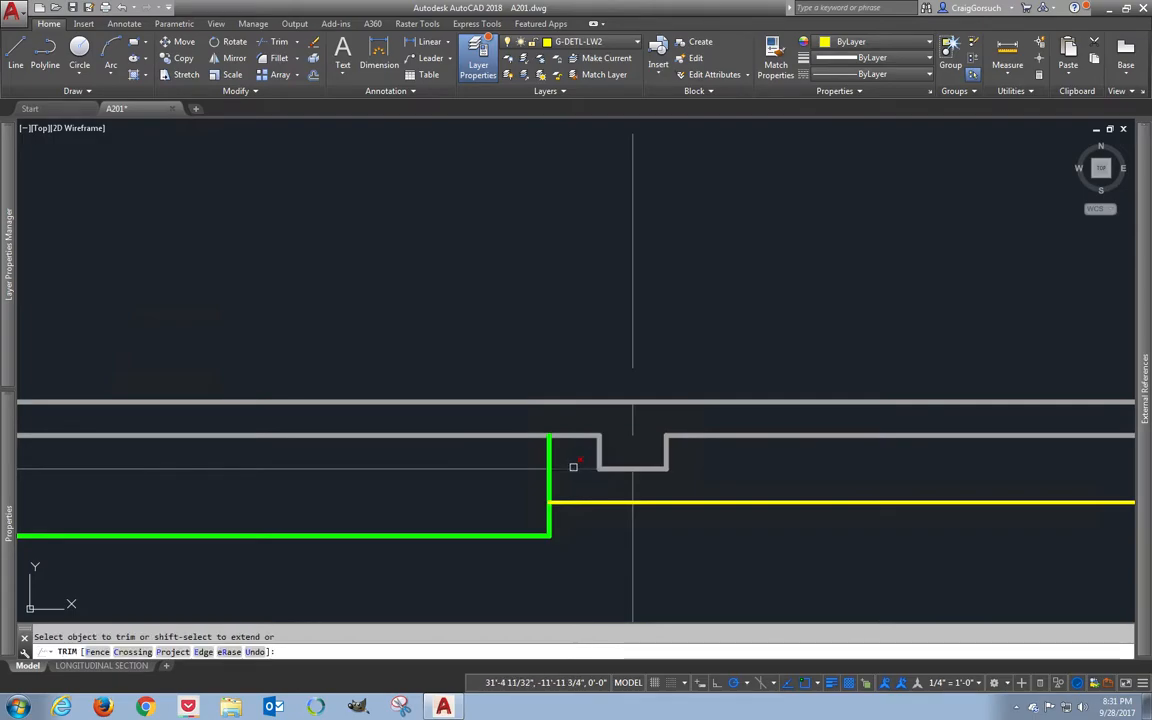
key("Return")
scroll(514, 476, "down", 3)
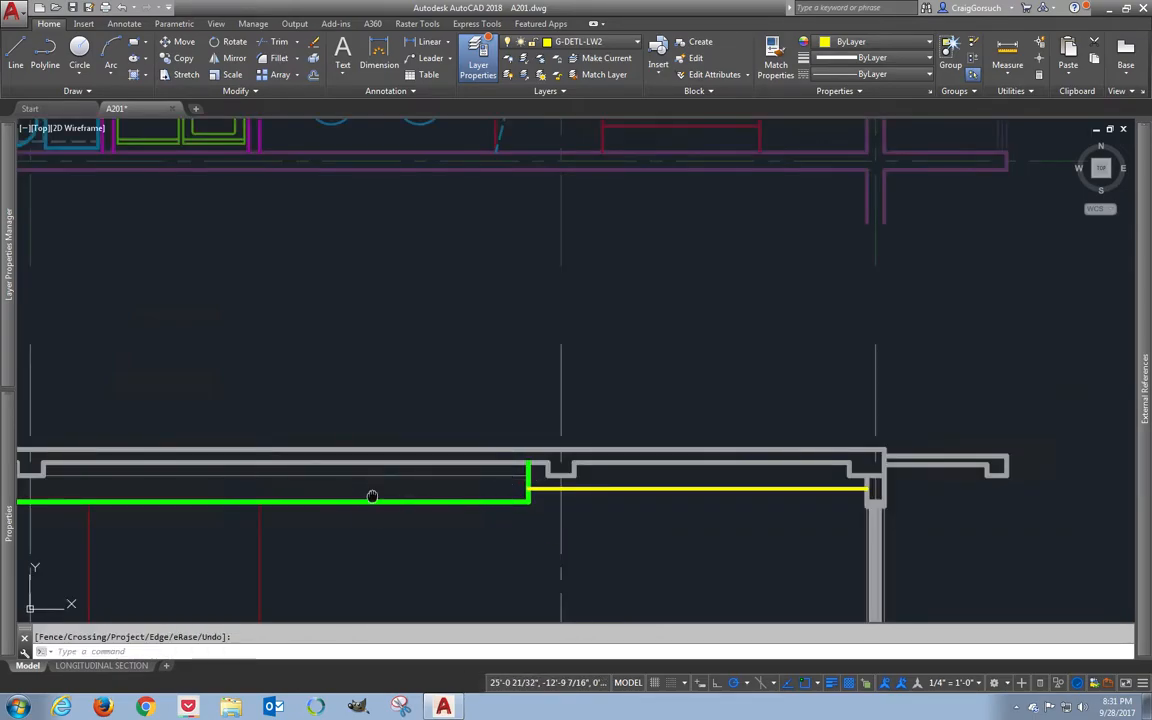
- Extend the wall line at the far side of the kitchen closet up to the underside of the slab
scroll(373, 494, "up", 2)
middle_click_drag(512, 461, 688, 473)
scroll(663, 481, "down", 1)
scroll(629, 489, "down", 2)
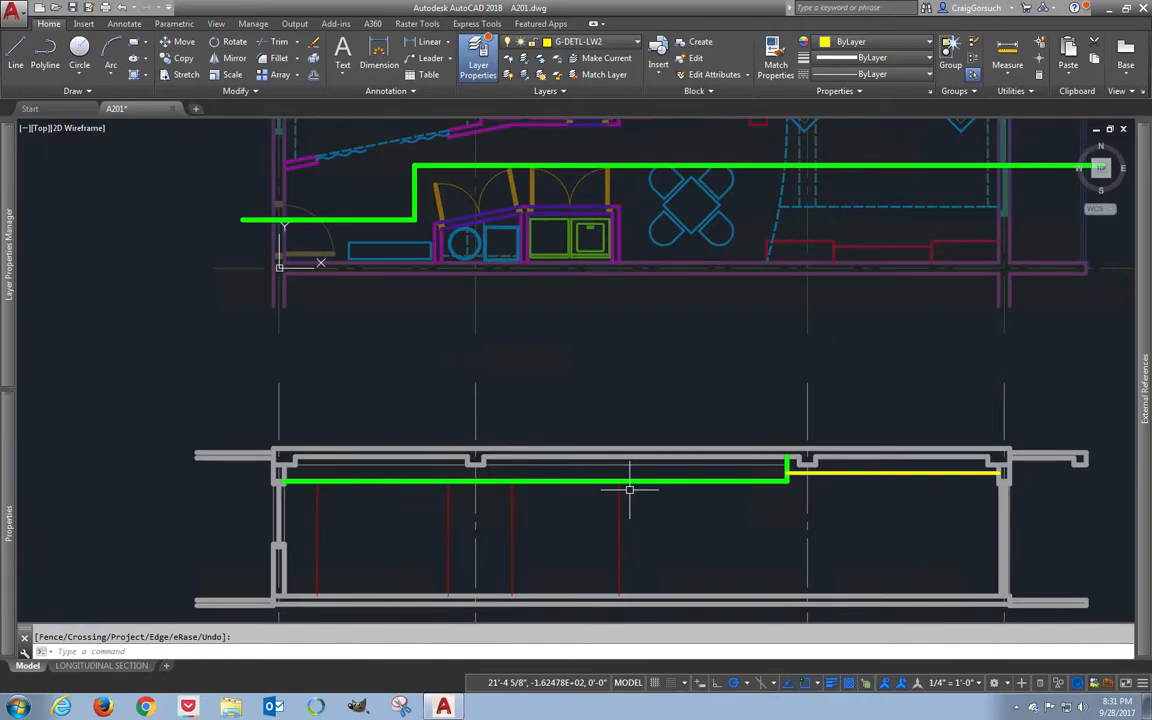
mouse_move(629, 489)
middle_mouse_down()
mouse_move(622, 554)
mouse_move(633, 548)
middle_mouse_up()
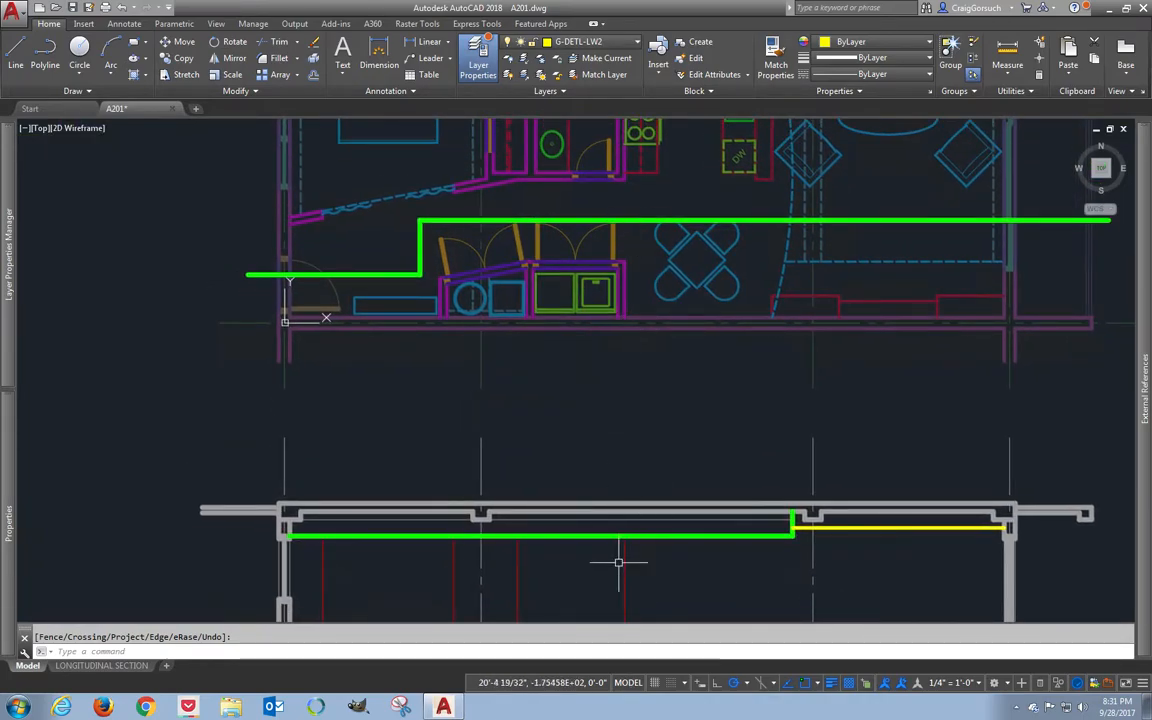
type("ex")
key("Return")
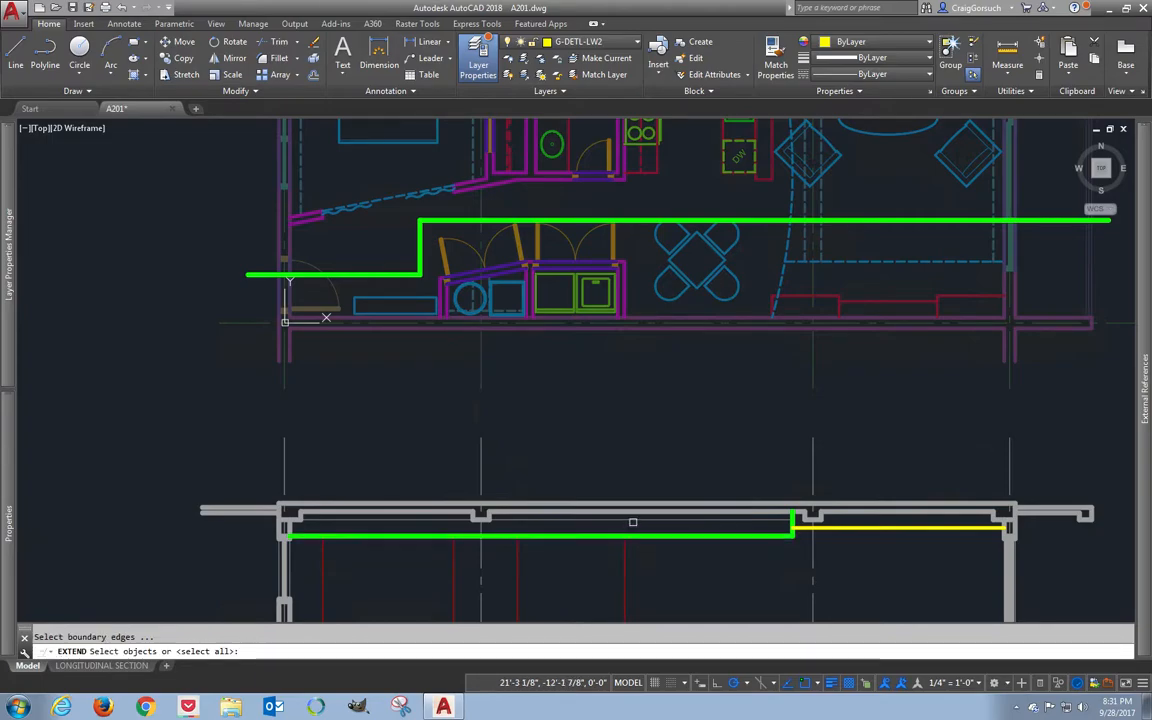
left_click(628, 515)
key("Return")
left_click(626, 545)
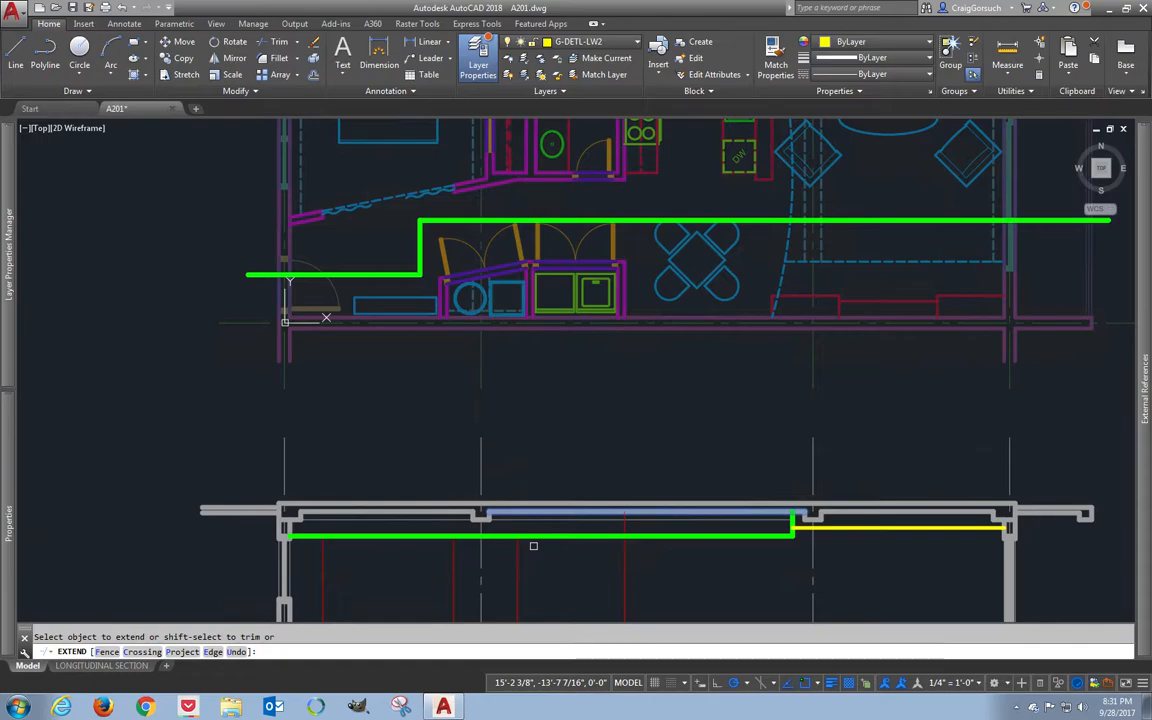
key("Return")
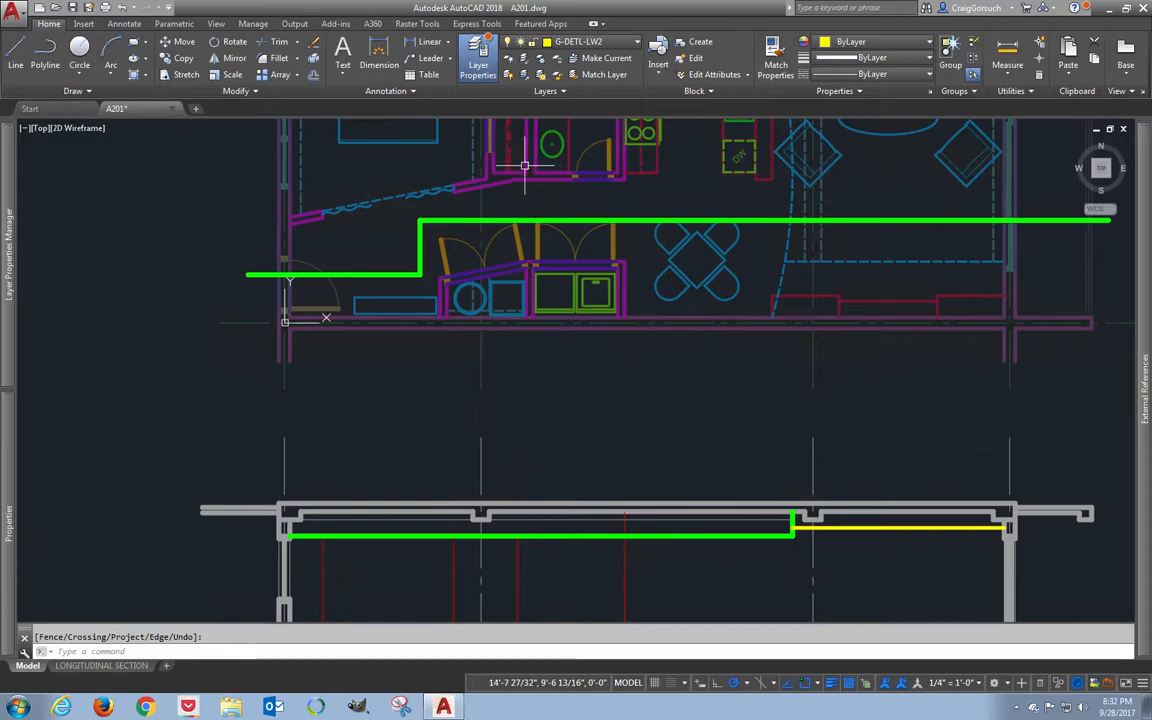
- Cast a vertical ray from the wall corner between the bedroom closet and bathroom down through the section
middle_click_drag(524, 167, 533, 267)
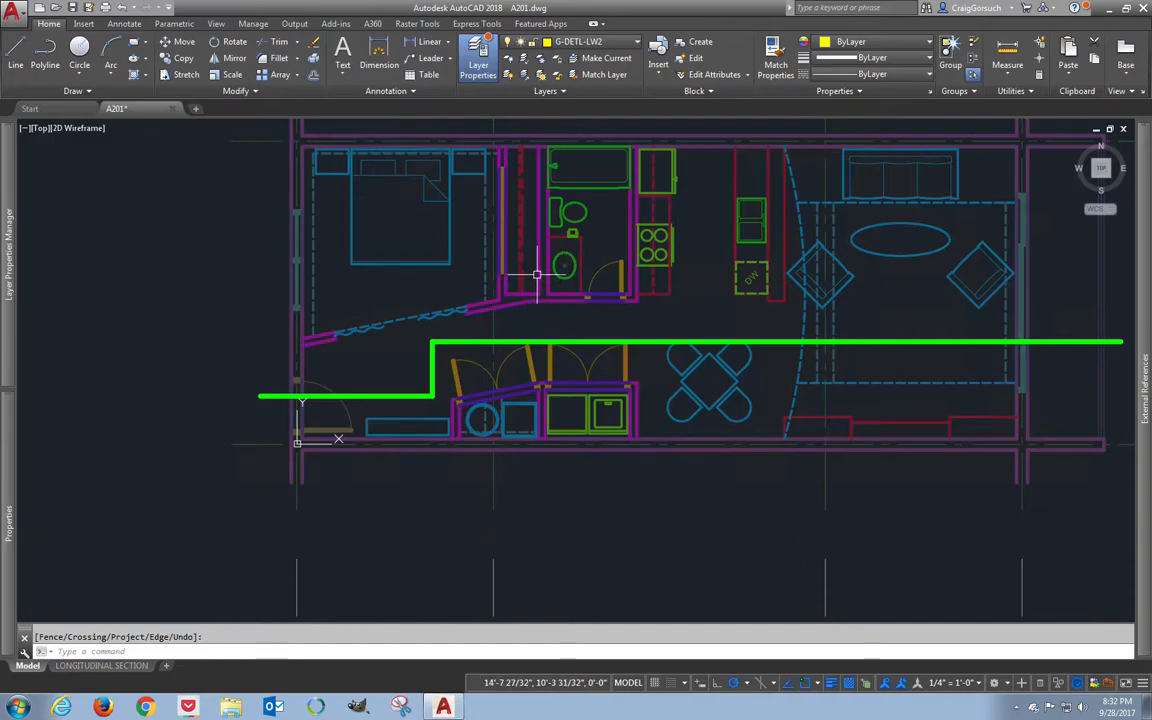
key("Return")
left_click(538, 295)
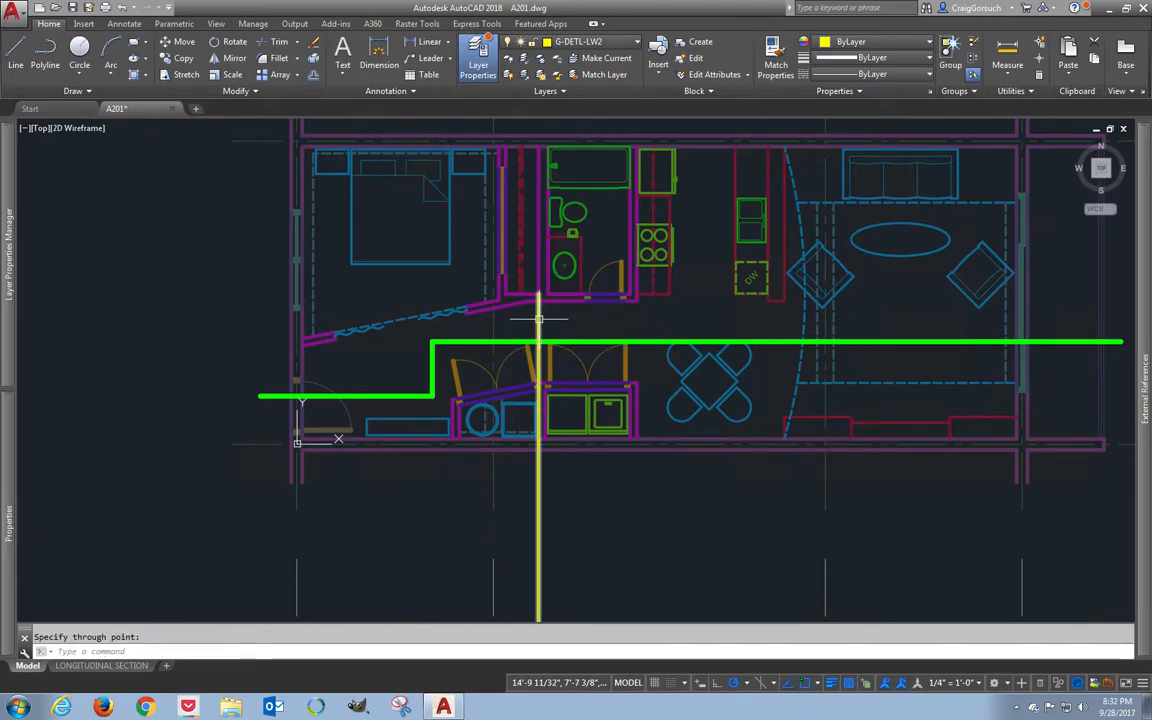
left_click(538, 318)
middle_click_drag(547, 555, 560, 442)
key("Escape")
- Match the new ray's properties to the red wall line in the section
type("ma")
key("Return")
left_click(550, 550)
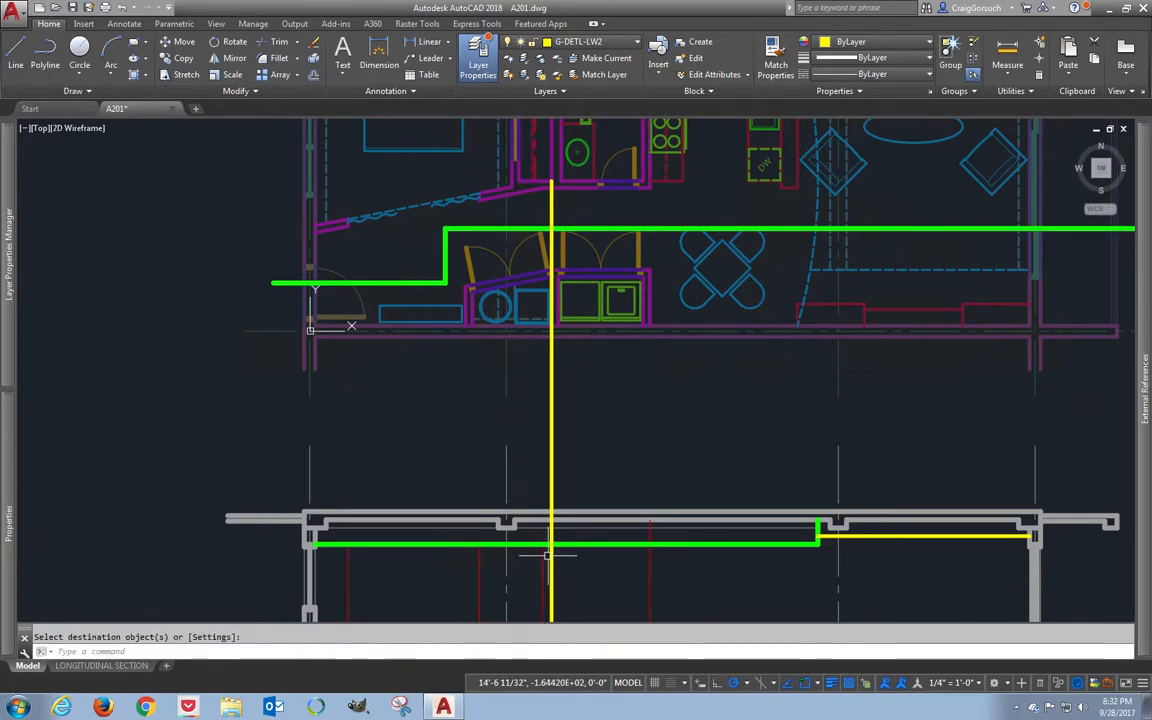
left_click(549, 555)
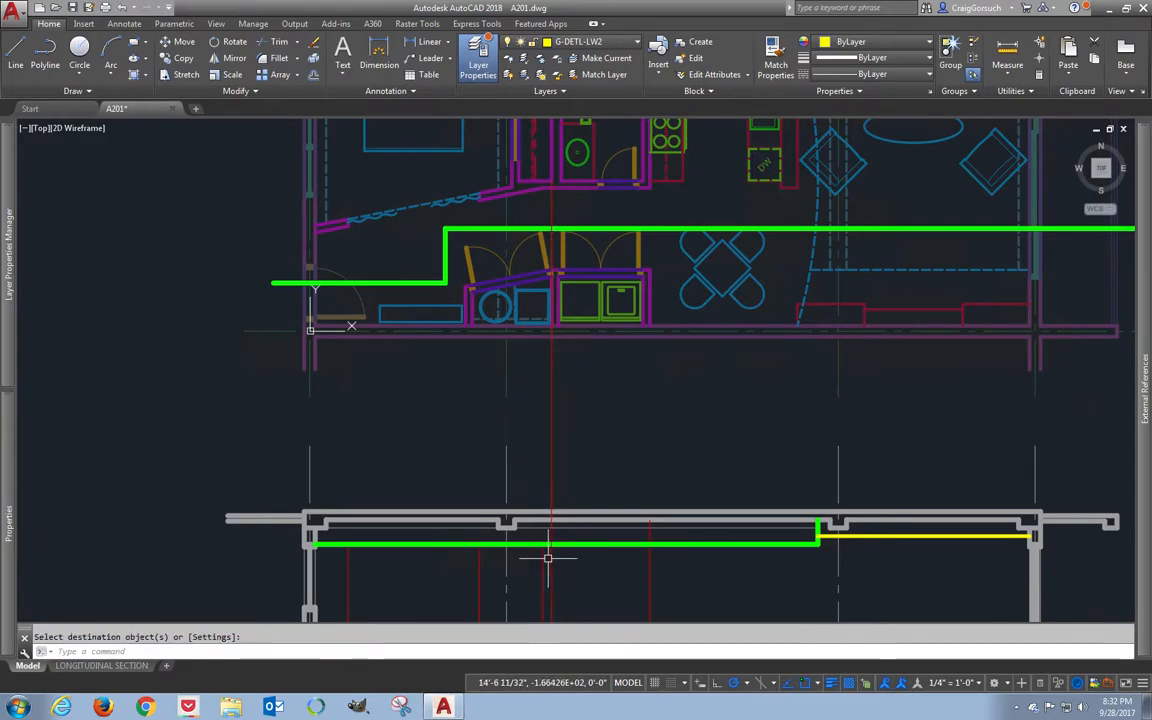
- Trim the ray within the slab and below the dropped ceiling, and the thin beam line between the ray and the extended wall line
scroll(548, 558, "down", 3)
scroll(553, 550, "up", 10)
key("Escape")
type("tr")
key("Return")
key("Return")
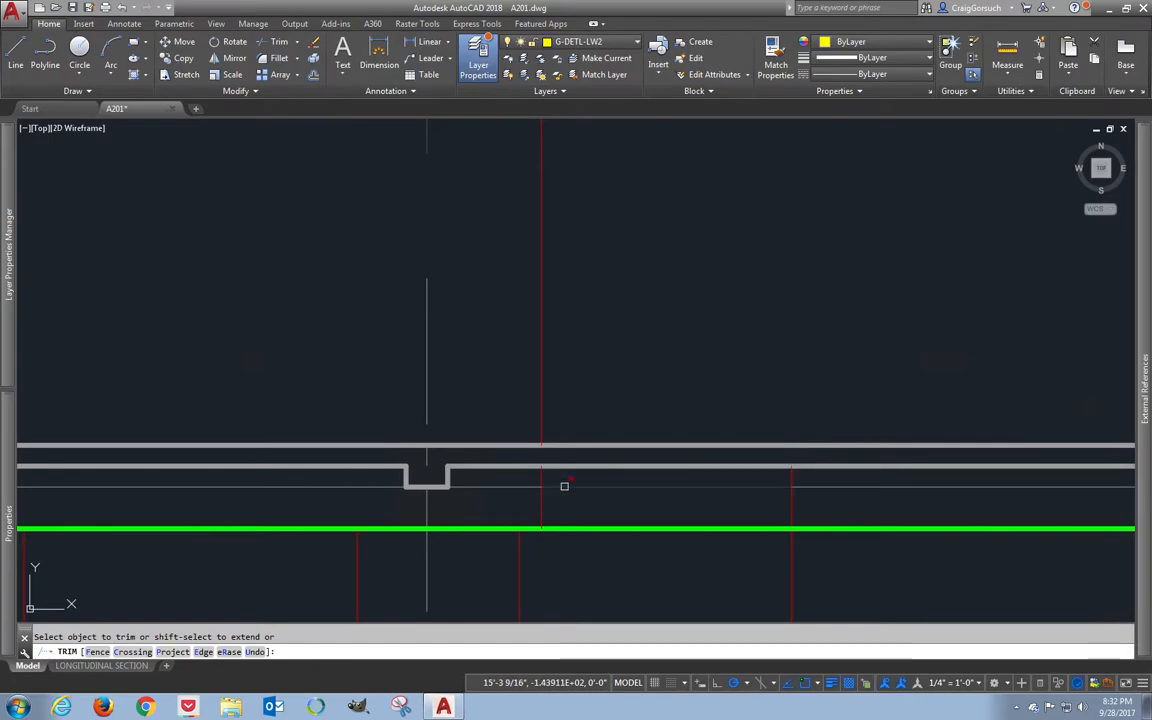
- Erase the leftover part of the ray above the slab
key("Escape")
left_click(551, 398)
left_click(509, 393)
type("e")
key("Return")
scroll(549, 364, "up", 4)
scroll(550, 364, "down", 5)
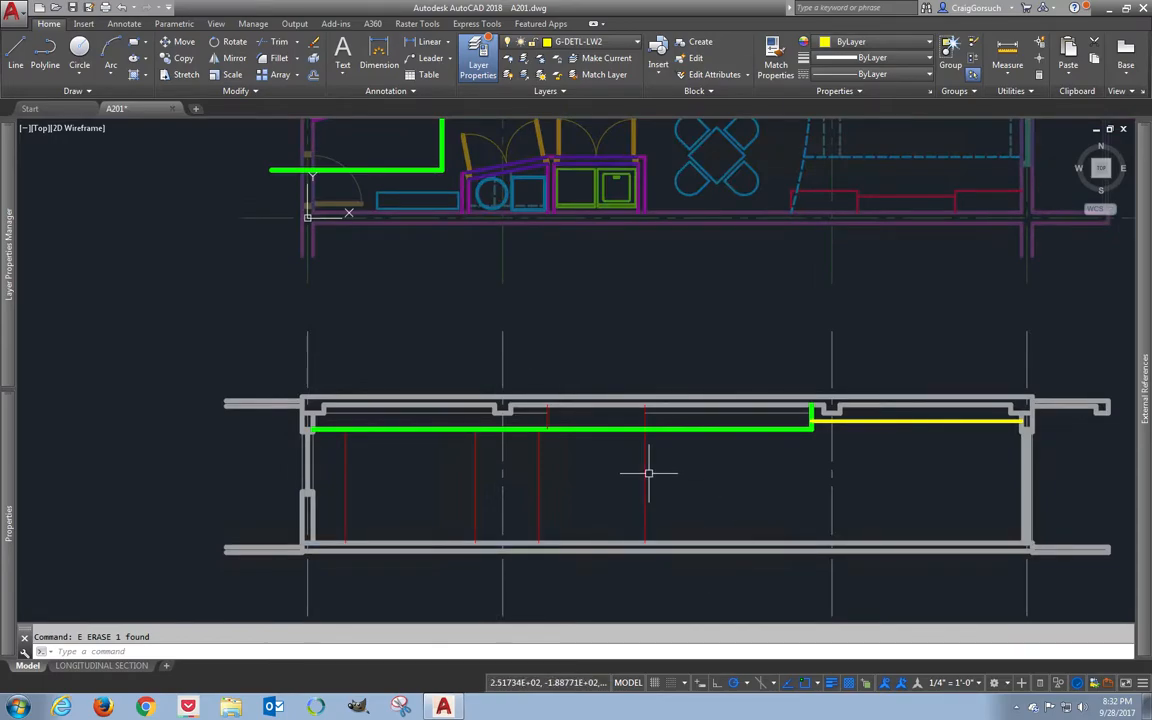
left_click(645, 440)
middle_click_drag(643, 210, 659, 327)
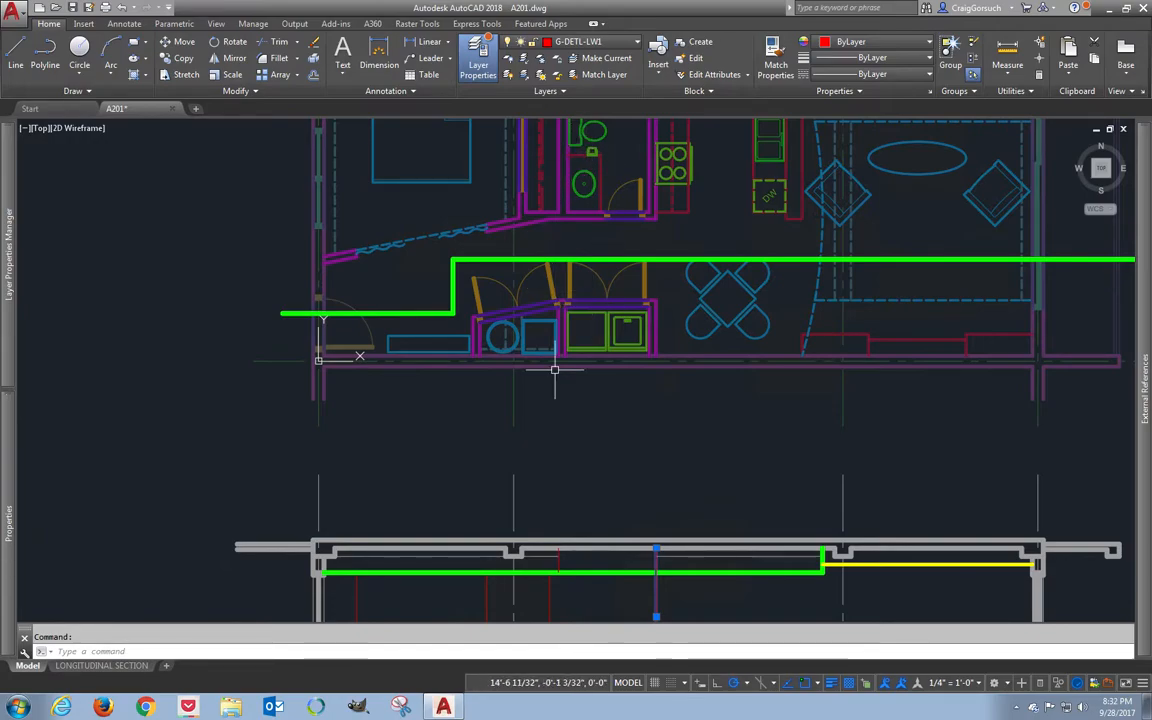
type("l")
key("Return")
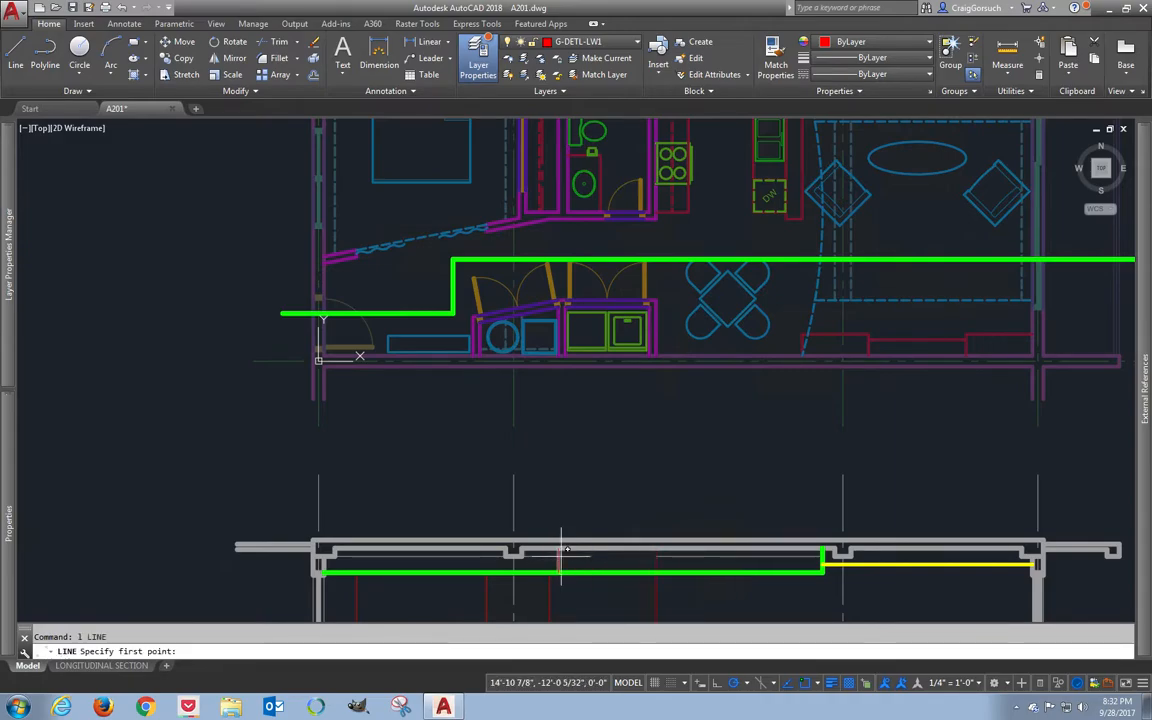
left_click(558, 549)
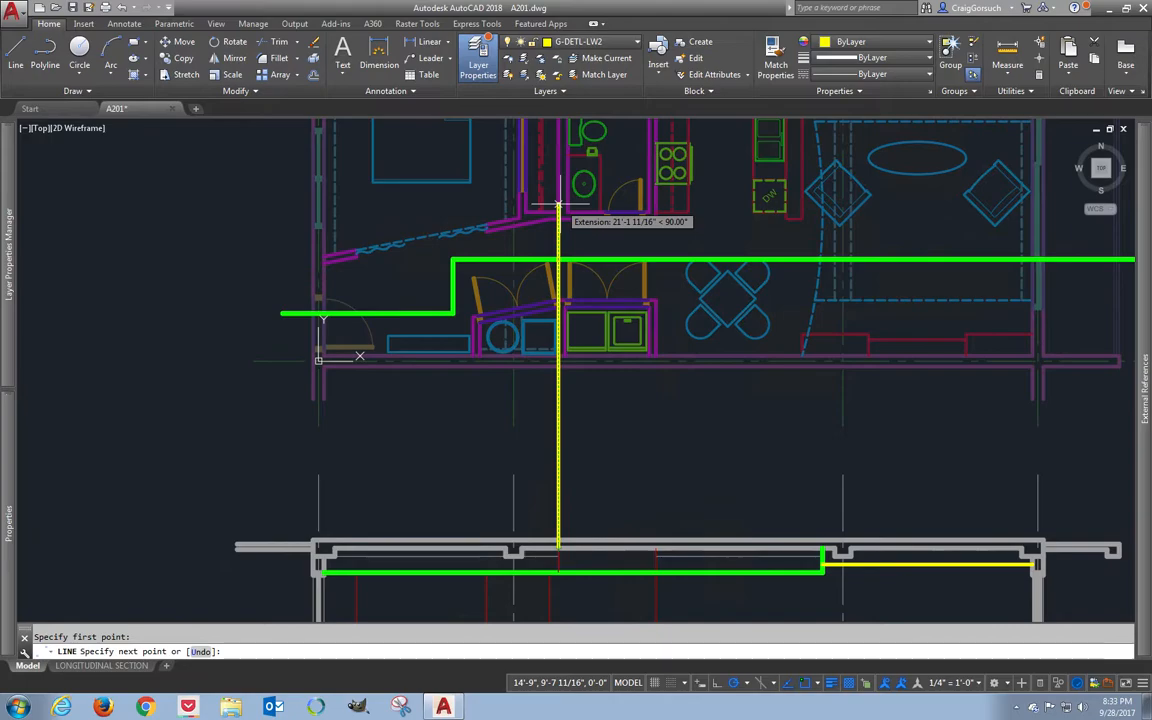
key("Escape")
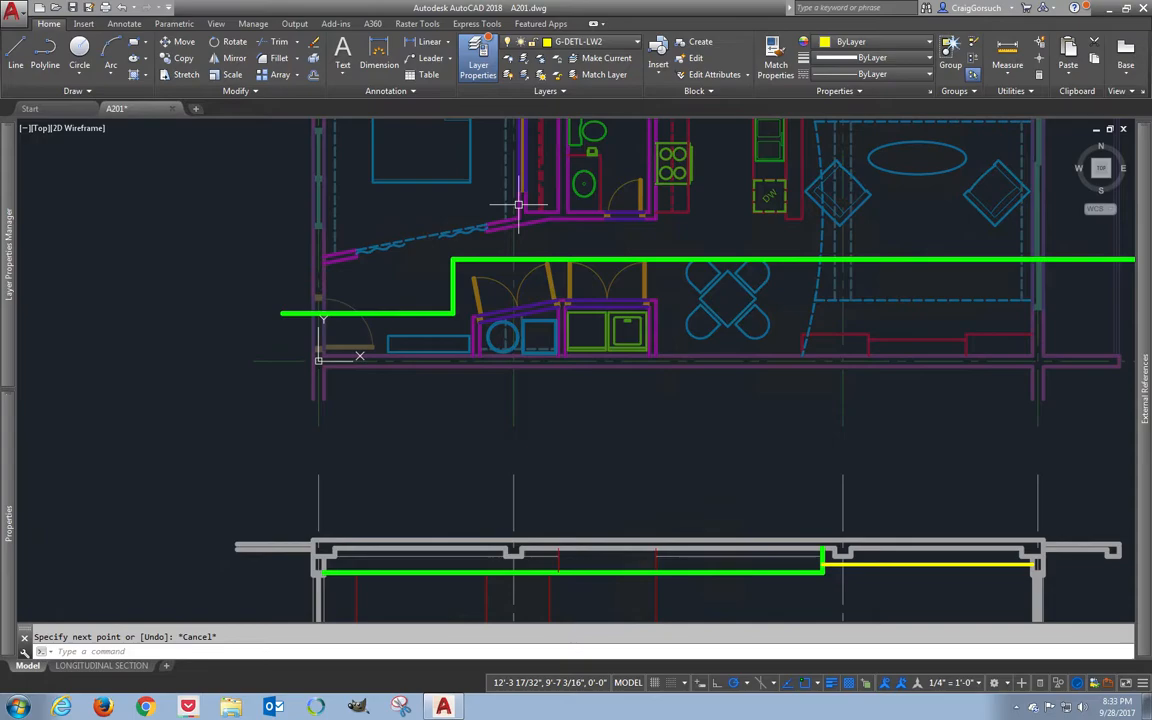
key("Return")
key("Escape")
- Erase the short red ray segment between the slab underside and the dropped ceiling
type("e")
key("Return")
left_click(550, 560)
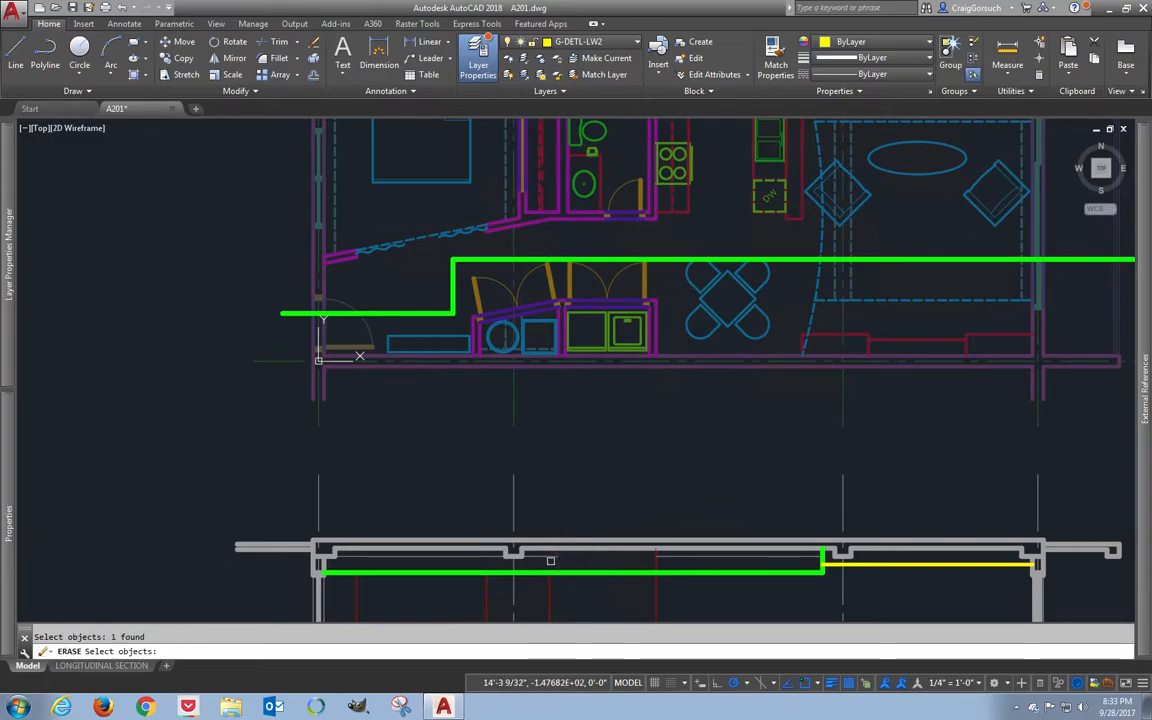
key("Return")
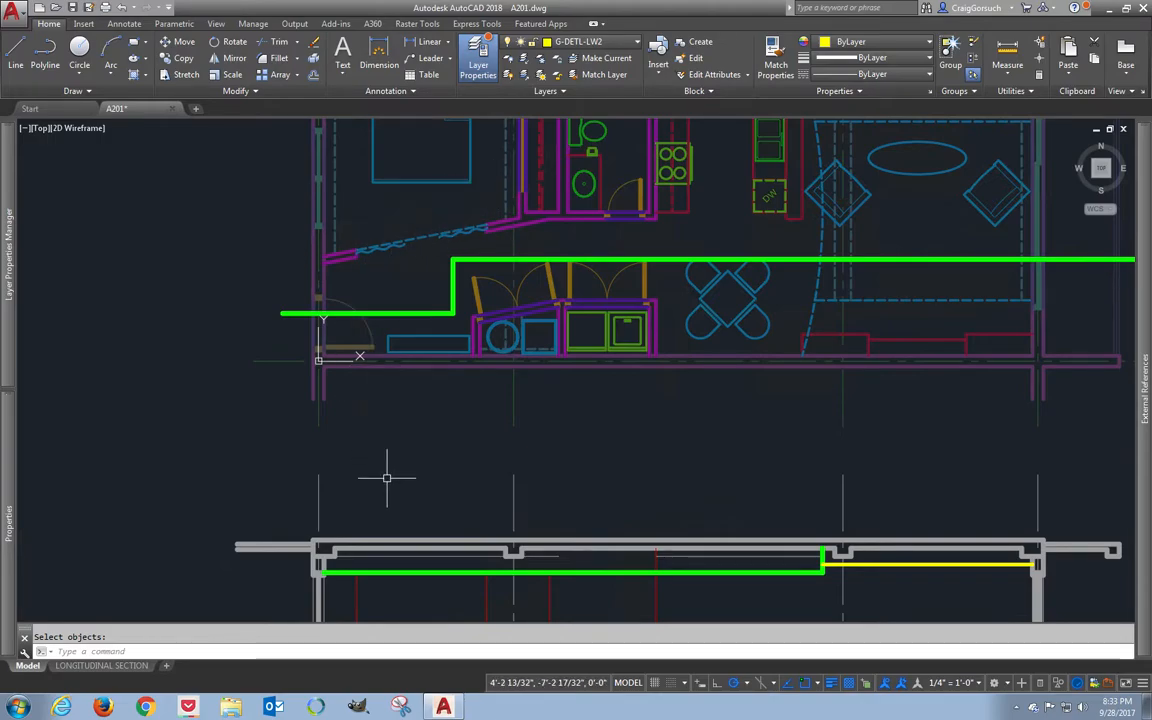
- Erase the thin beam line in the bedroom-side bay and its short remainder past the next beam
left_click(361, 557)
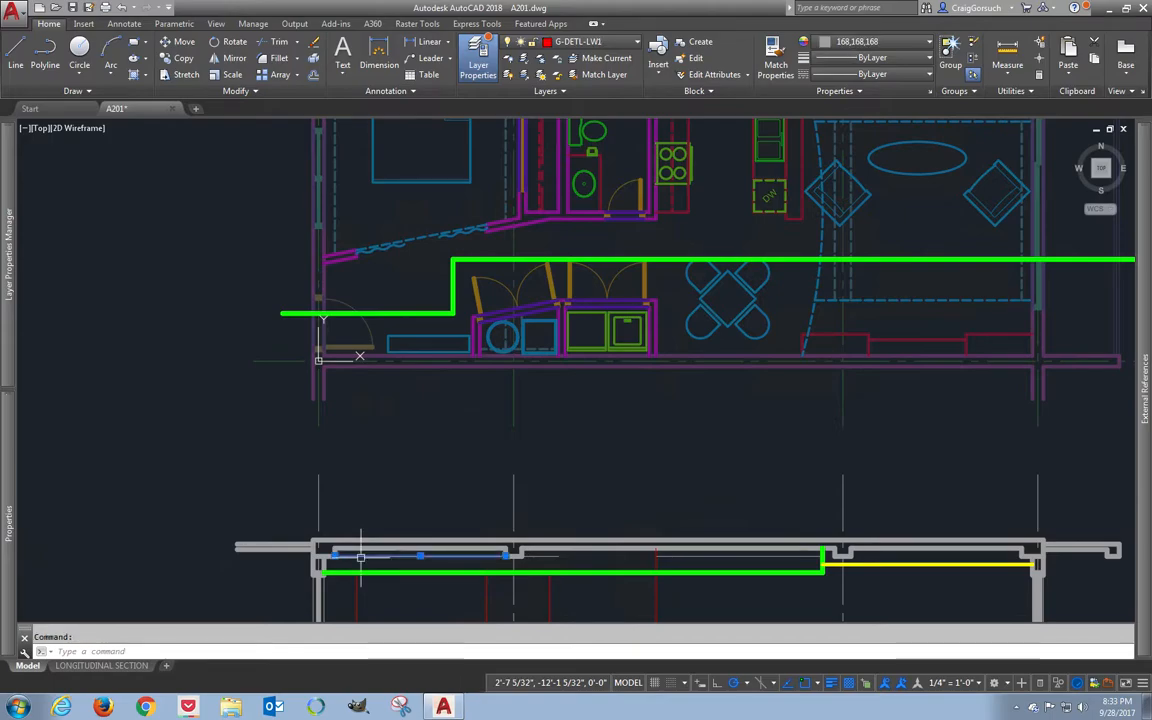
key("Return")
left_click(541, 556)
type("e")
key("Return")
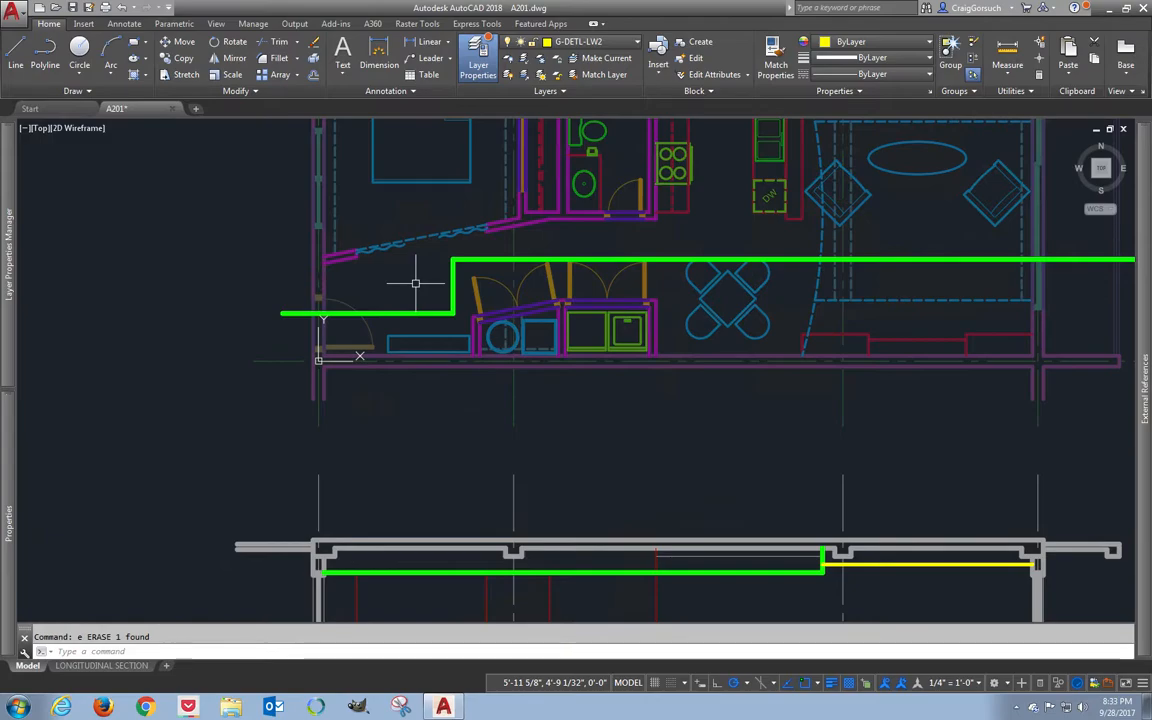
- Stretch the upper end of the third red wall line from the dropped ceiling up to the slab's underside
left_click(548, 585)
left_click(549, 572)
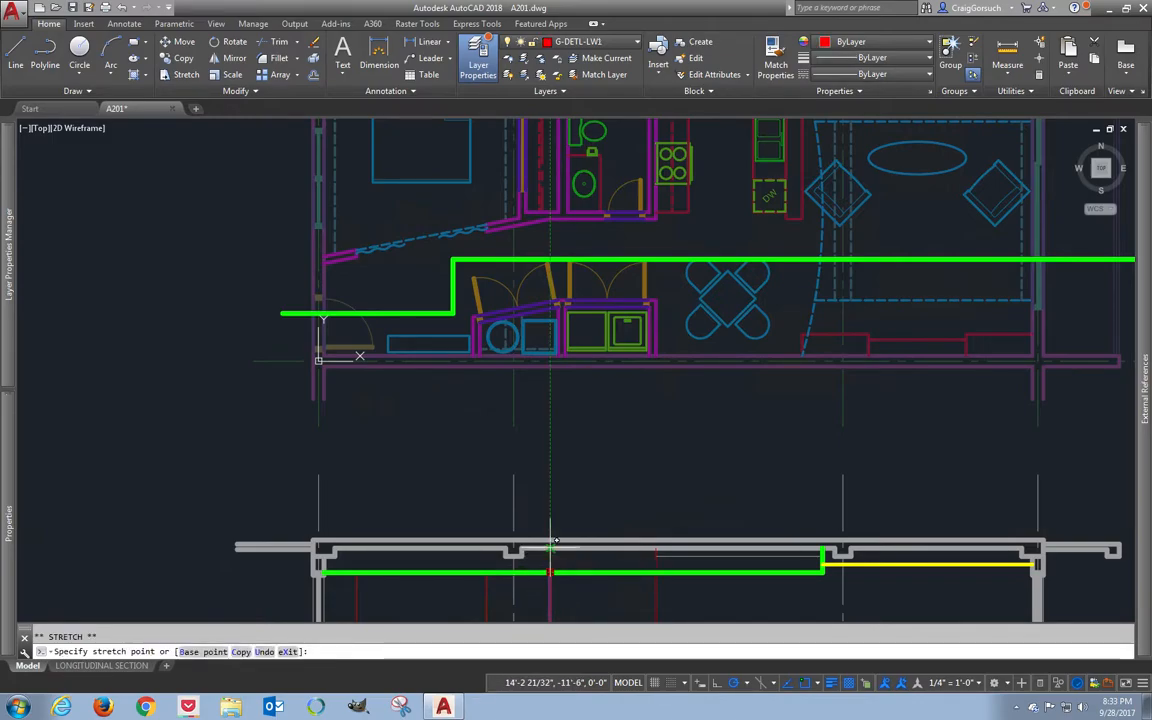
left_click(549, 549)
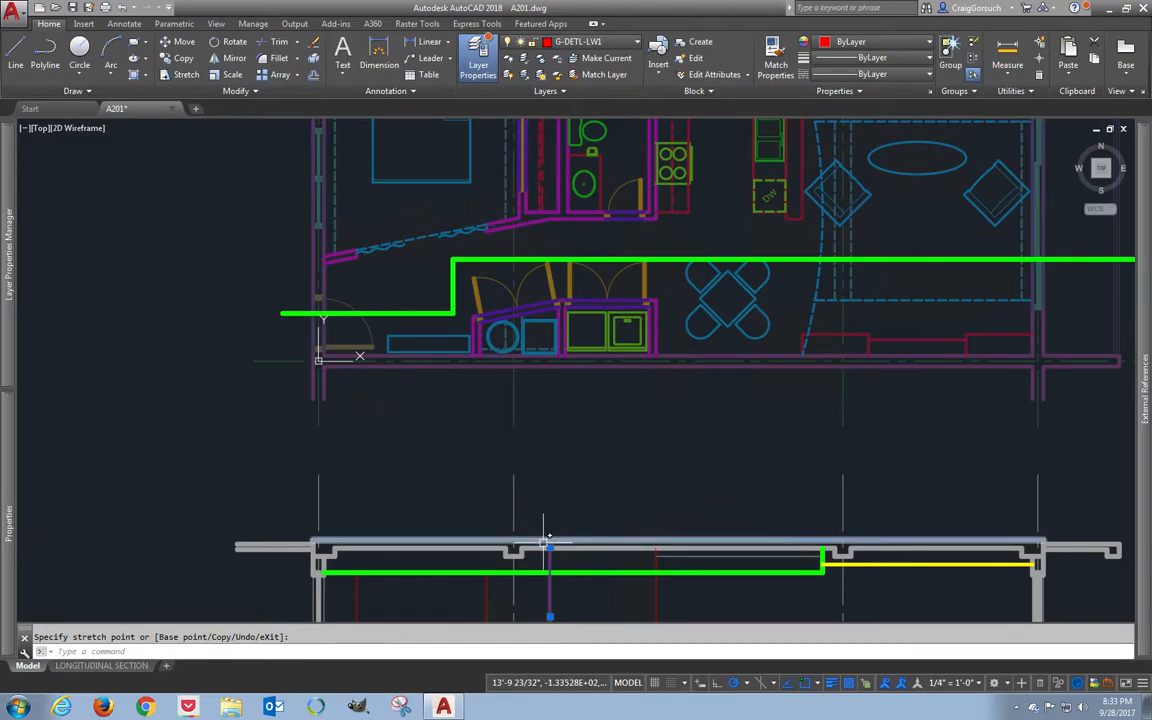
key("Escape")
key("Escape")
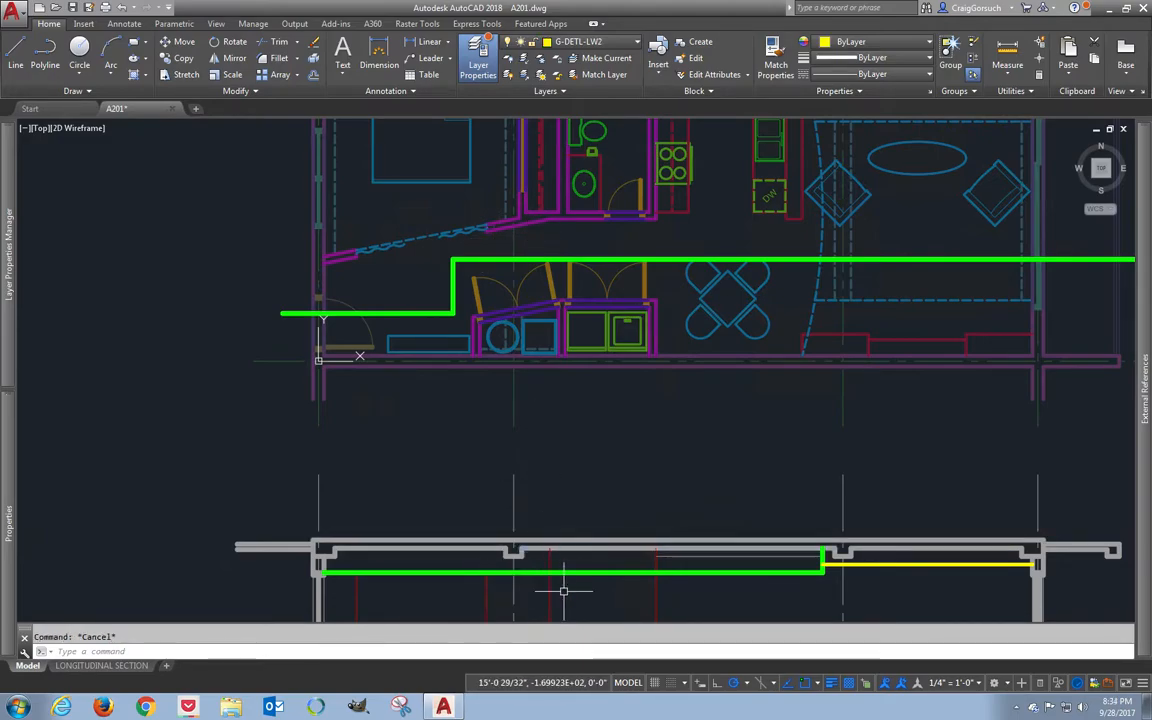
middle_click_drag(558, 591, 544, 539)
scroll(771, 532, "up", 6)
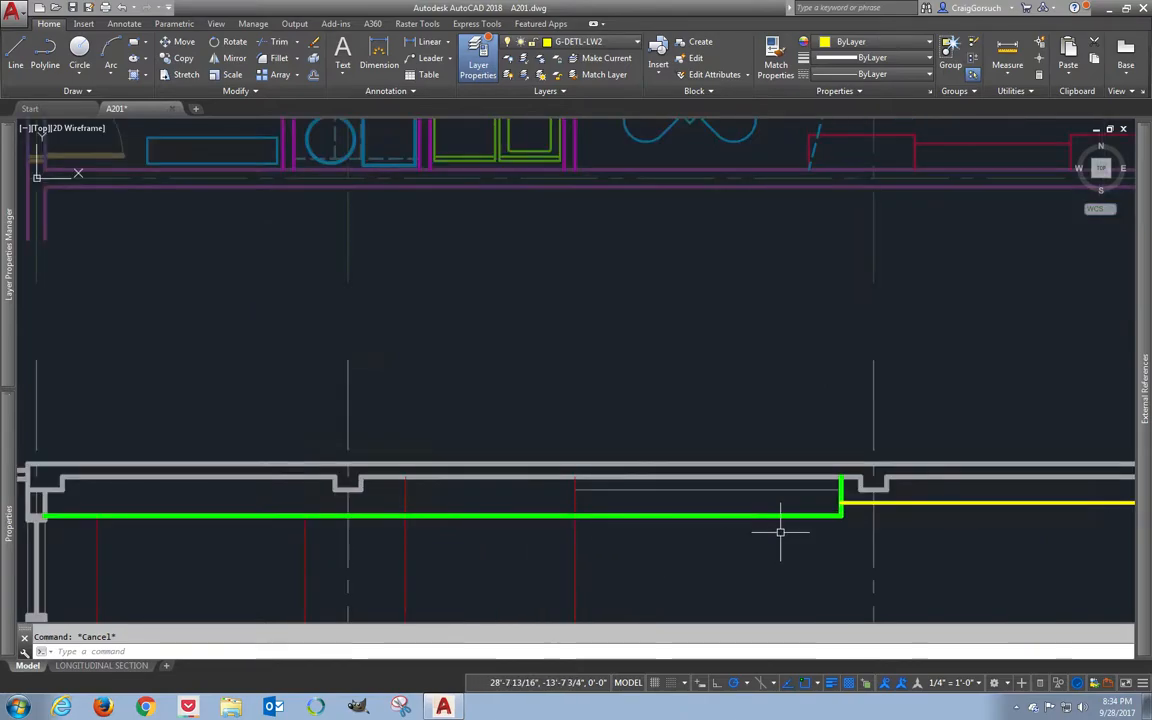
scroll(913, 503, "up", 2)
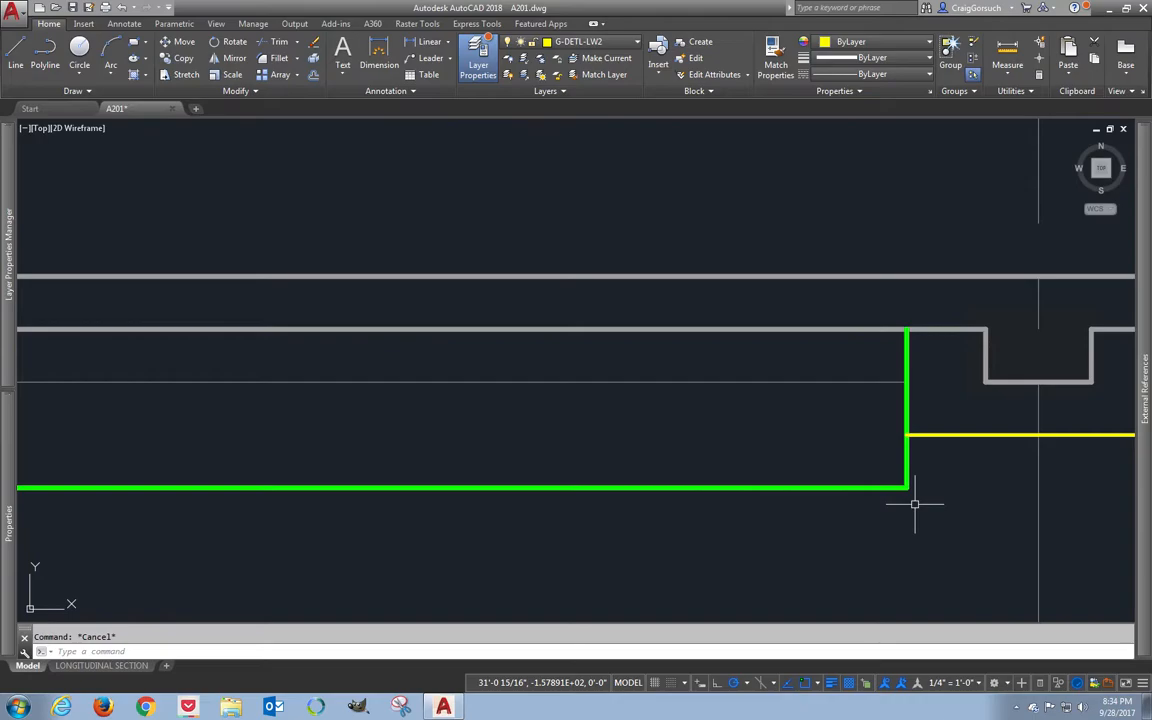
- Offset the dropped ceiling's green vertical end and horizontal underside inward by 0.5 inch
scroll(851, 442, "down", 2)
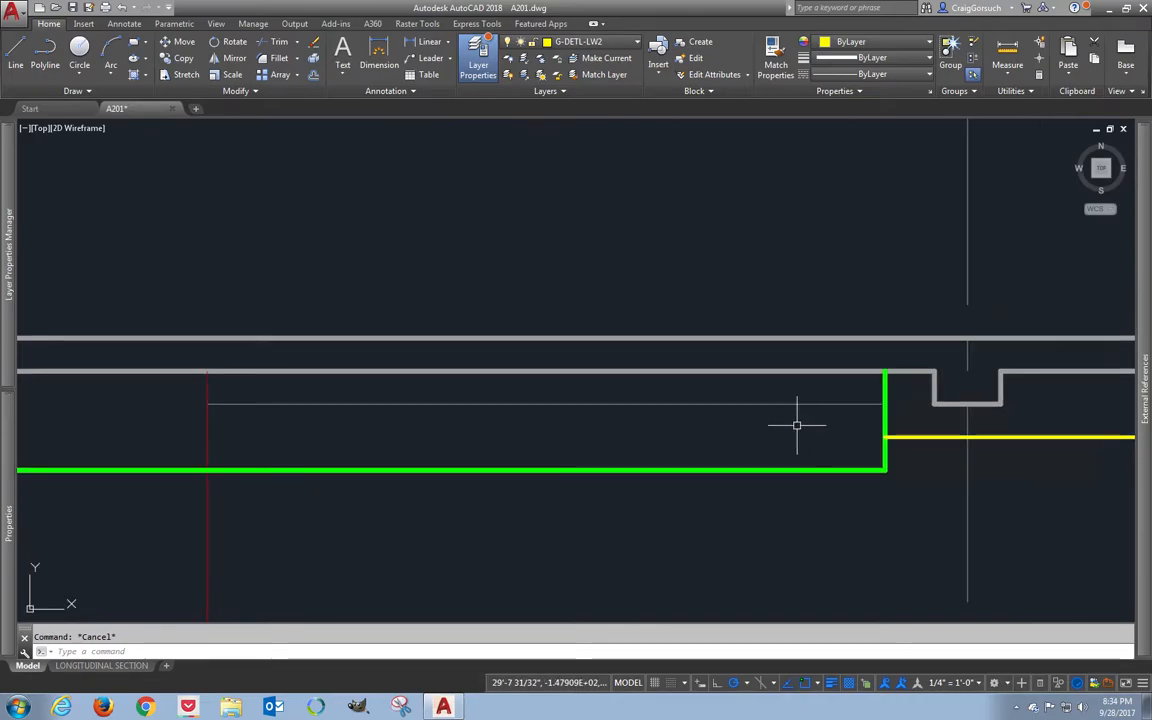
left_click(797, 425)
key("Escape")
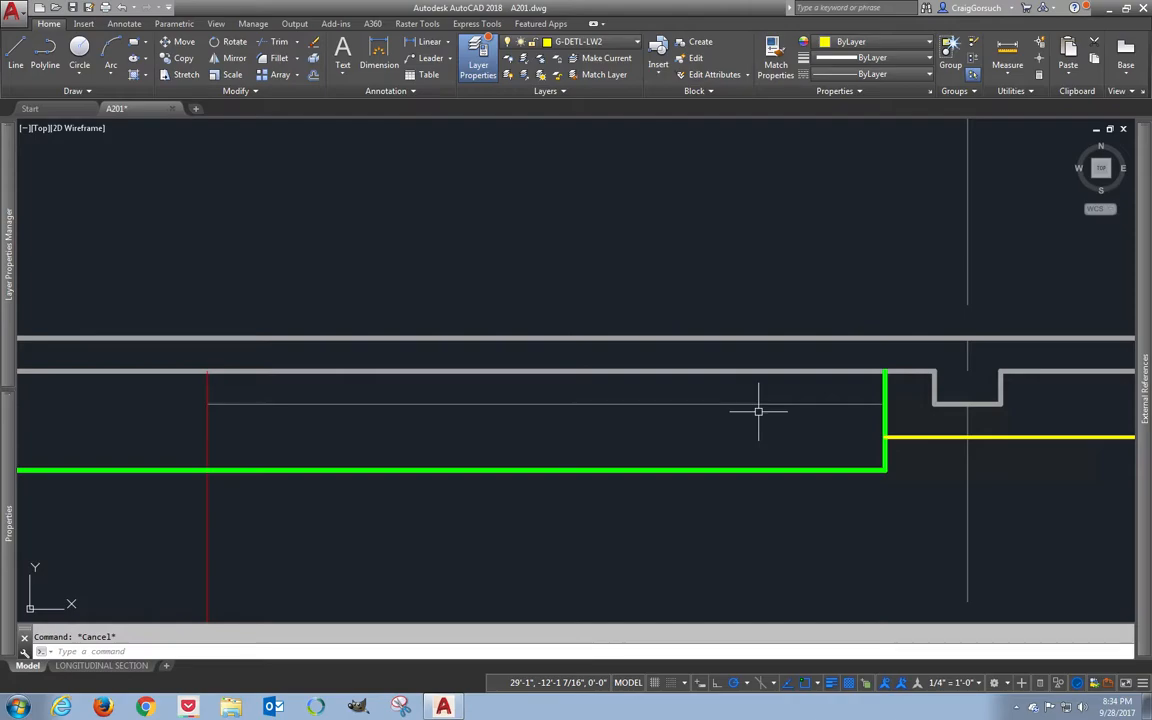
type("o")
key("Return")
type(".5")
key("Return")
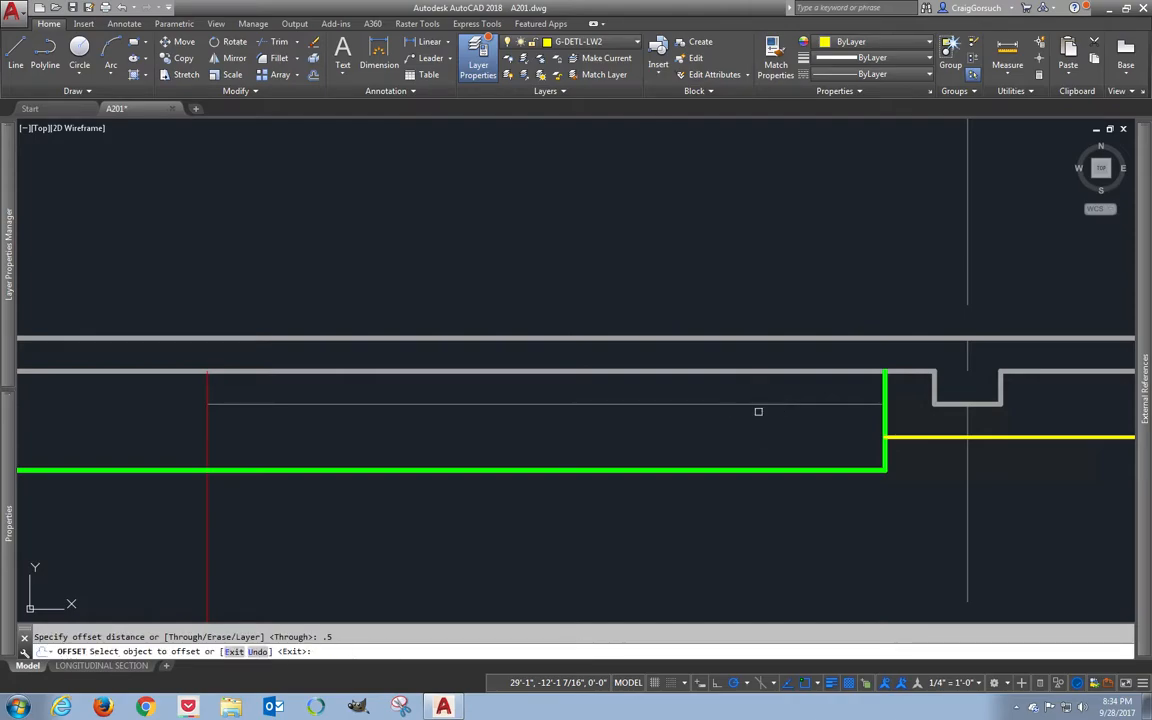
left_click(887, 465)
left_click(838, 470)
left_click(836, 464)
left_click(852, 466)
scroll(852, 466, "down", 3)
scroll(877, 463, "up", 5)
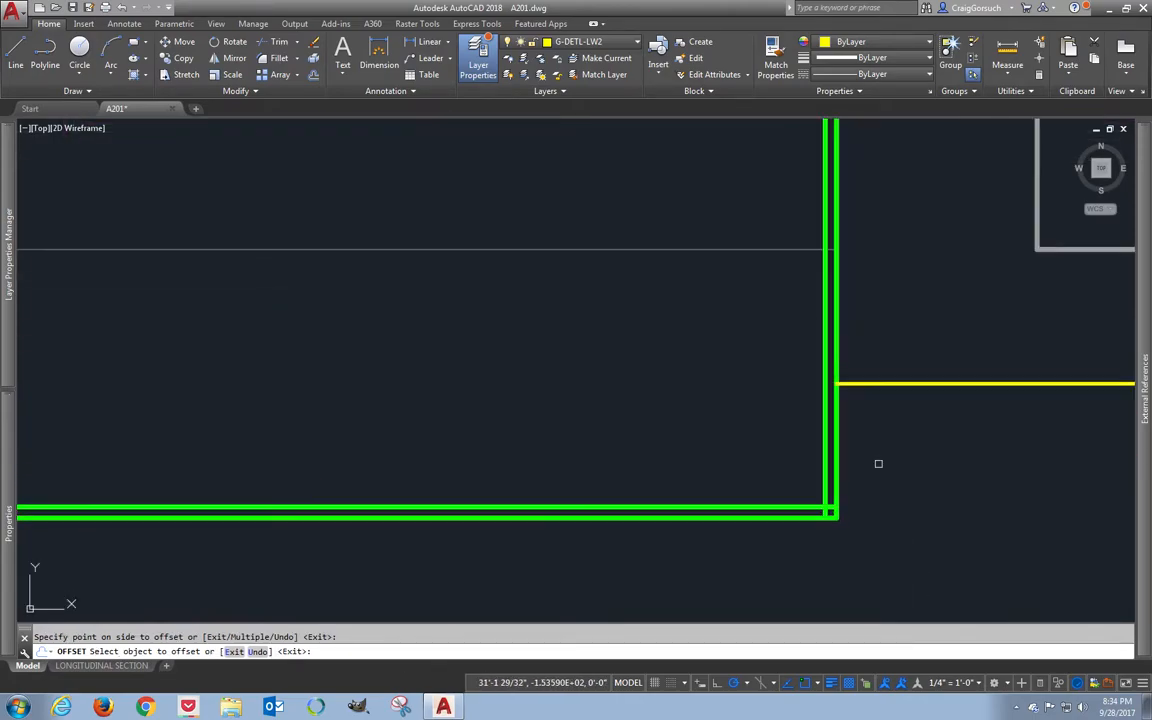
- Offset the dropped ceiling's green vertical and horizontal edges inward by 6 inches
key("Return")
key("Return")
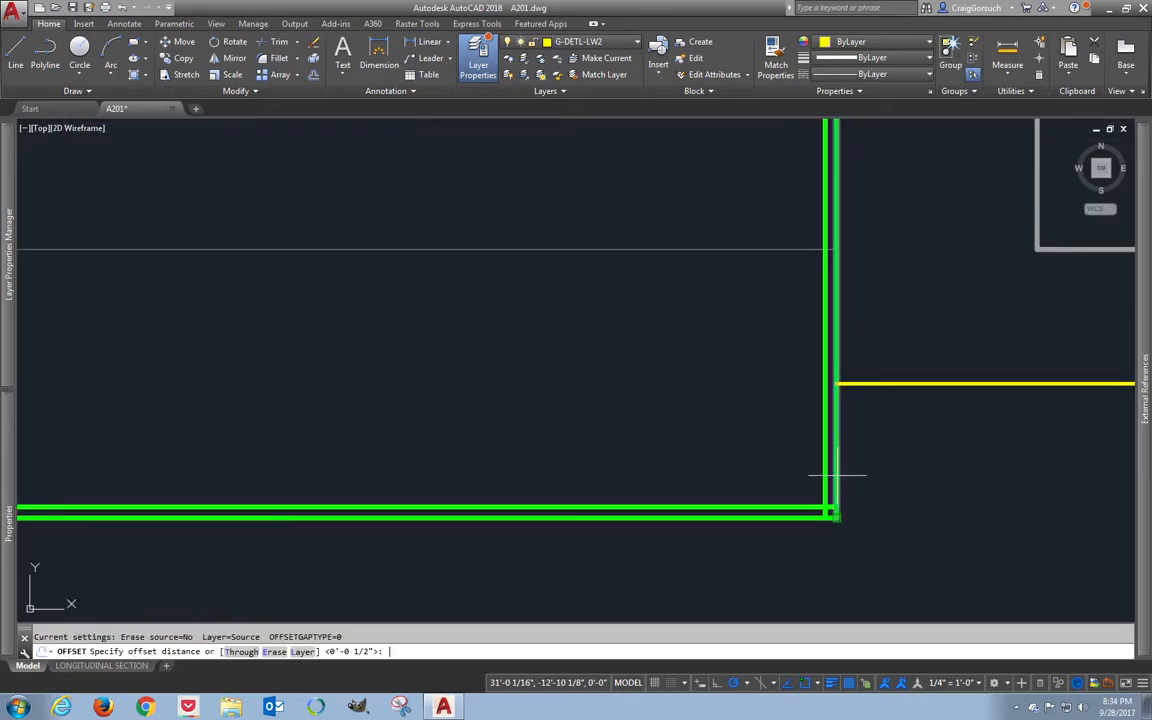
type("6")
key("Return")
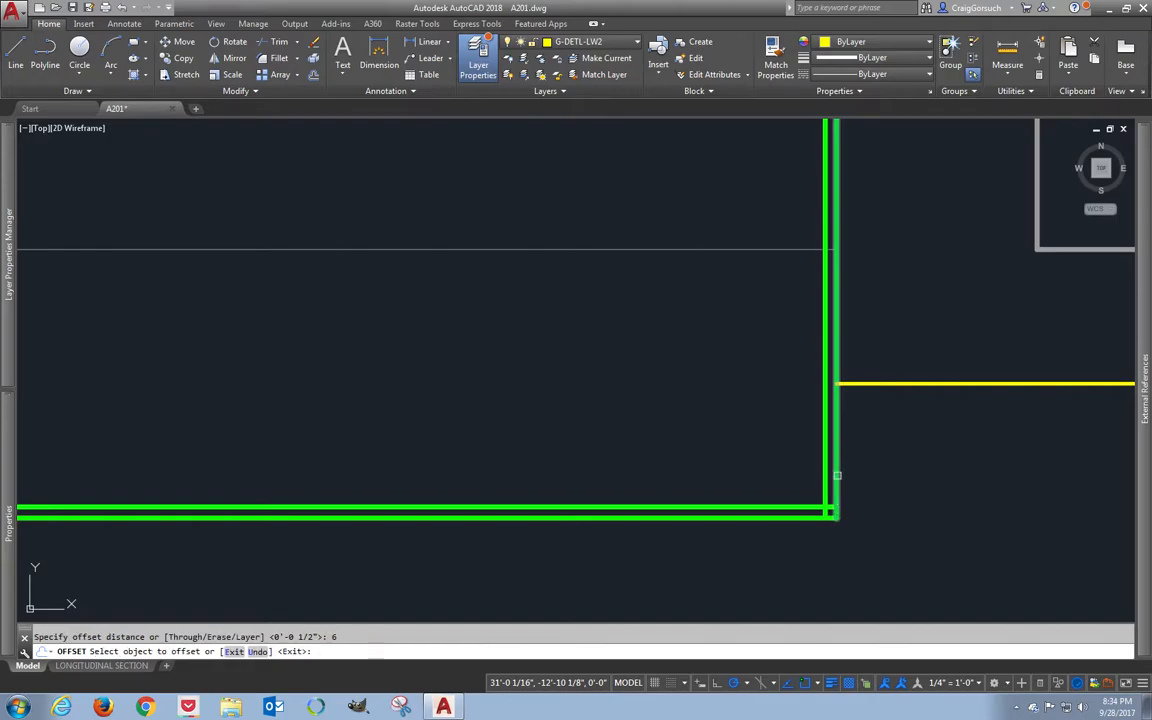
left_click(837, 465)
left_click(760, 420)
left_click(735, 512)
left_click(771, 450)
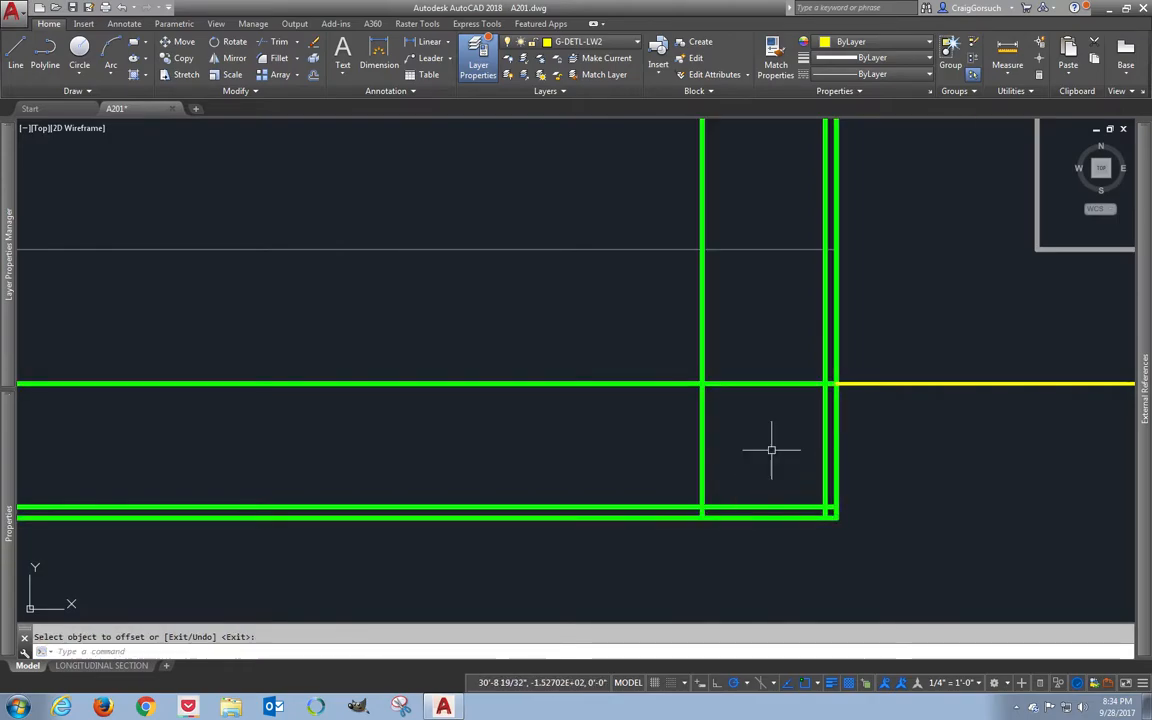
key("Return")
- Move the four new offset lines of the dropped ceiling to layer G-DETL-LW1
left_click(825, 485)
left_click(806, 508)
left_click(764, 450)
left_click(643, 355)
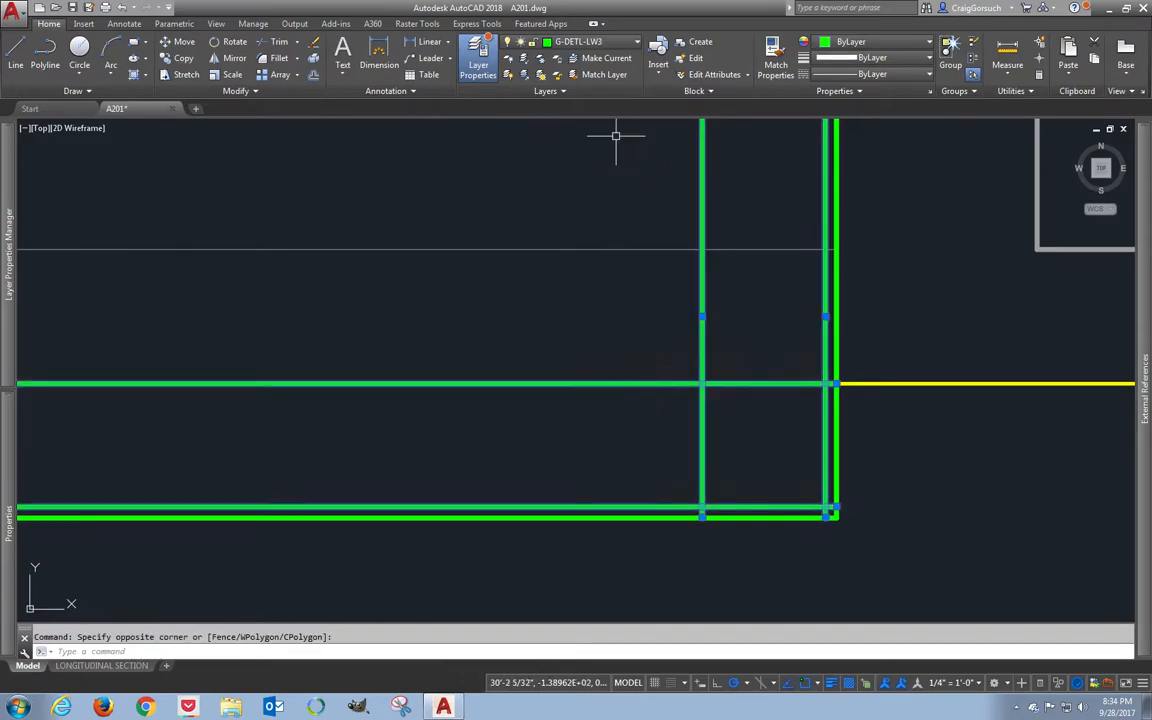
left_click(591, 42)
left_click(574, 358)
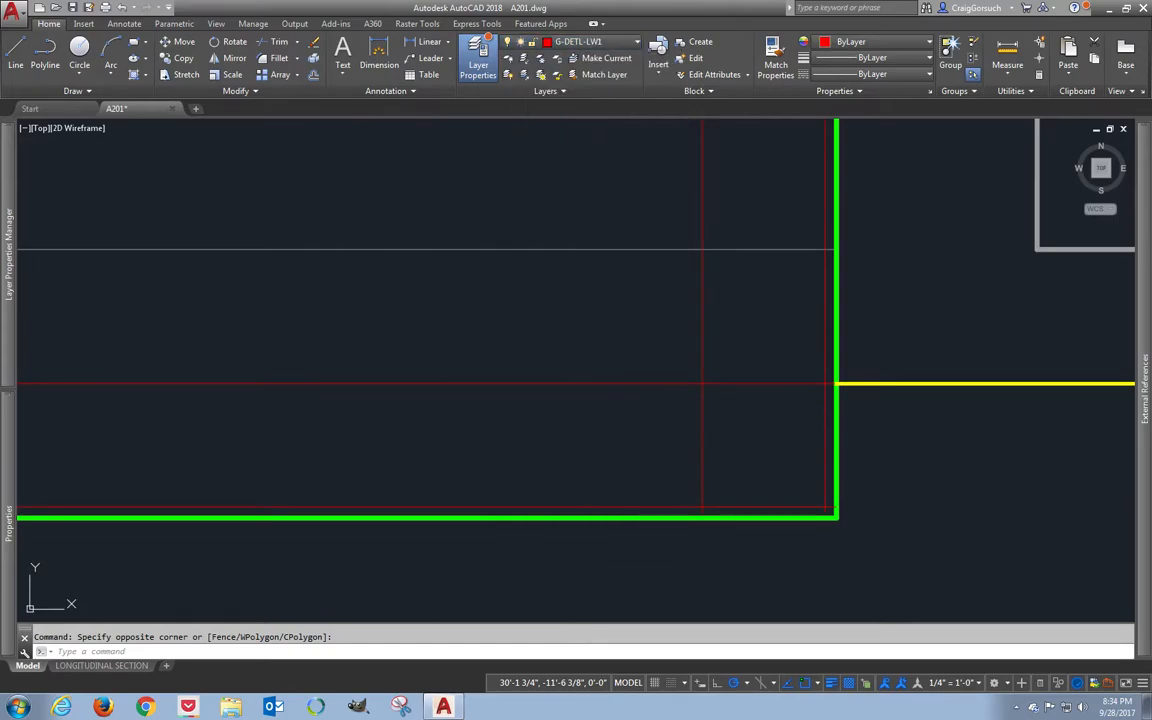
key("Escape")
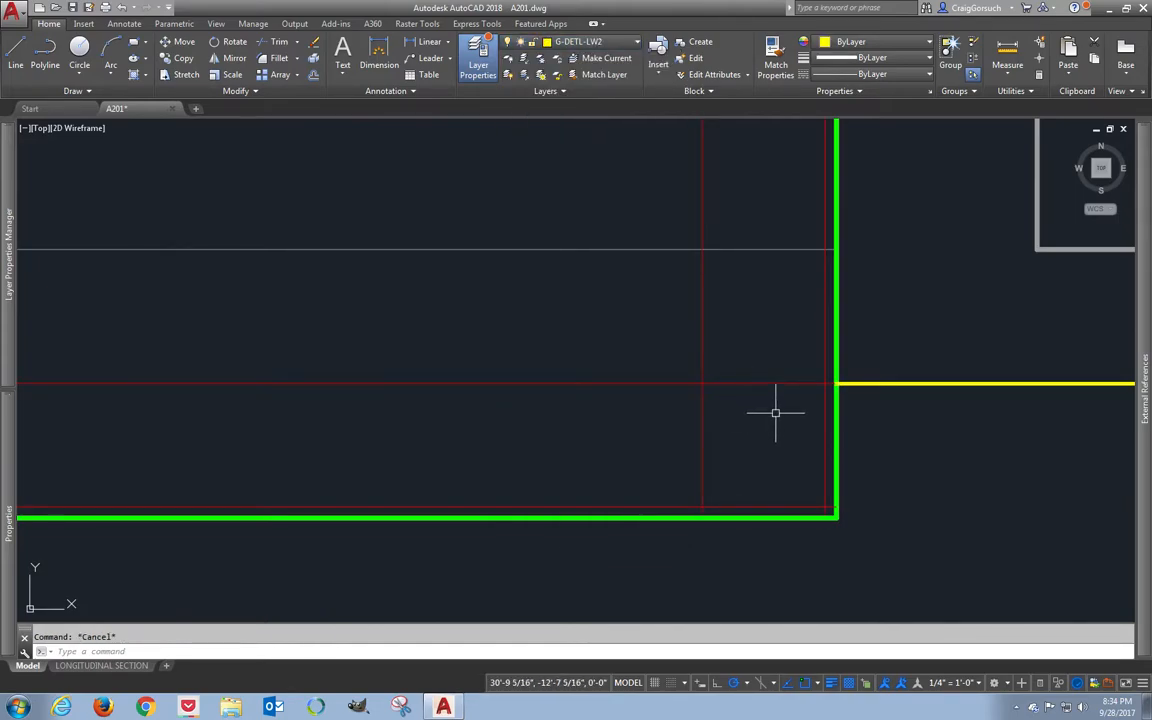
- Trim the overlapping ends of the red offset lines where they cross at the dropped ceiling's end corner
scroll(775, 412, "down", 2)
scroll(800, 420, "up", 3)
type("tr")
key("Return")
key("Return")
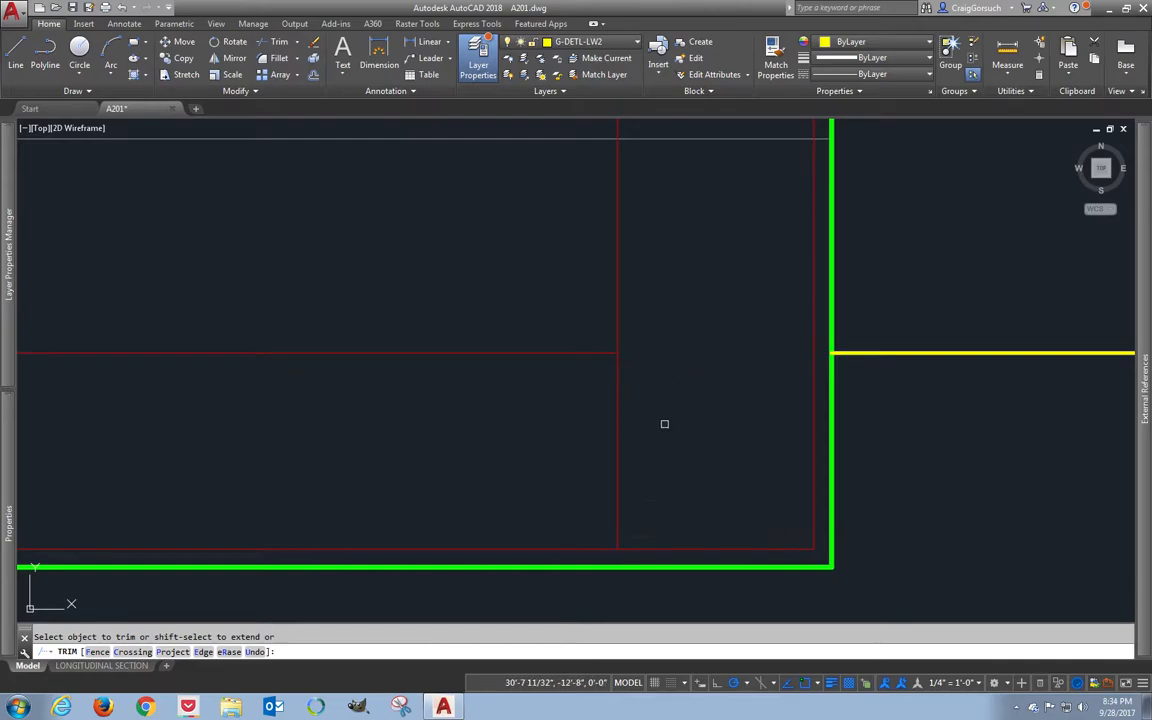
scroll(664, 424, "up", 2)
scroll(664, 424, "down", 8)
key("Return")
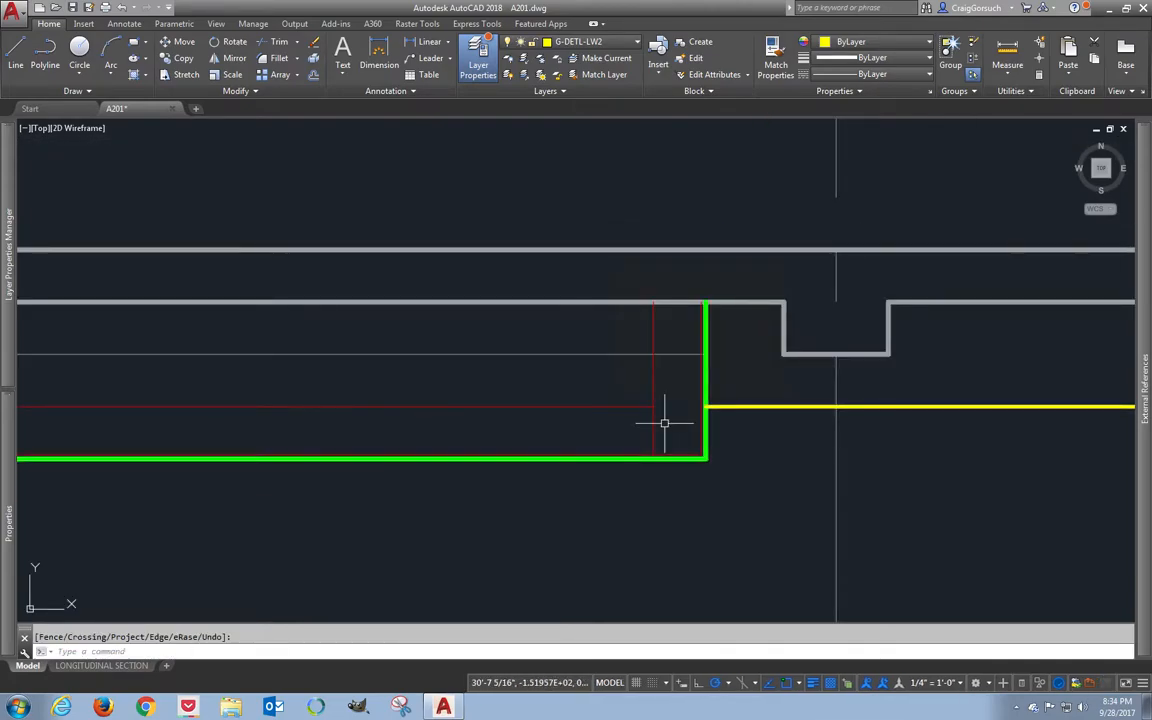
- Trim the thin beam line back to the inner red vertical line at the dropped ceiling's end
key("Return")
key("Return")
scroll(666, 365, "up", 4)
key("Escape")
key("Return")
left_click(666, 368)
left_click(597, 390)
key("Return")
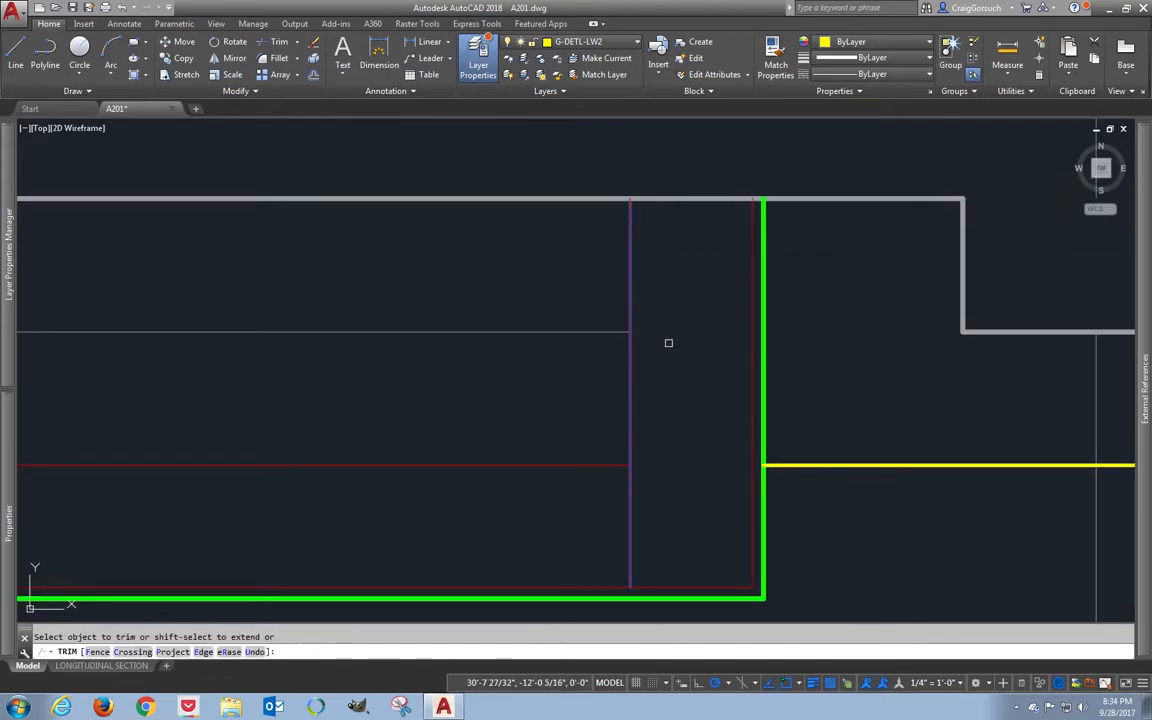
key("Escape")
scroll(663, 378, "up", 2)
scroll(663, 378, "down", 6)
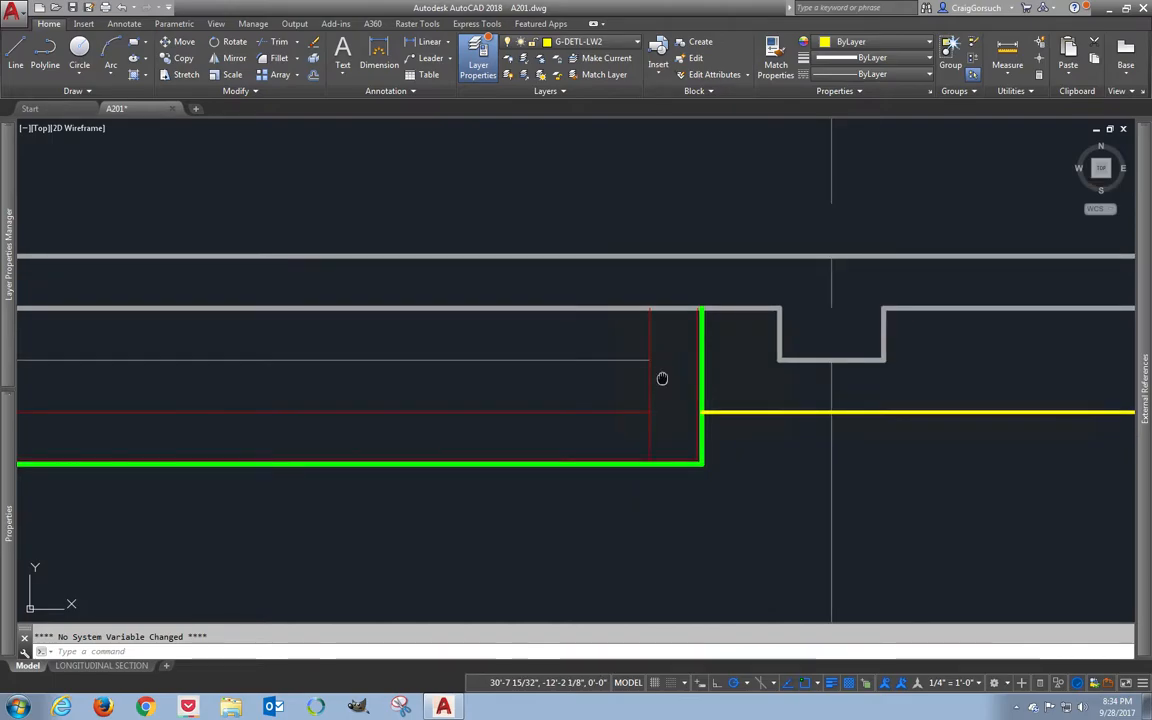
- Examine the paired vertical and horizontal lines that build up the dropped ceiling's end corner
middle_click_drag(662, 378, 807, 378)
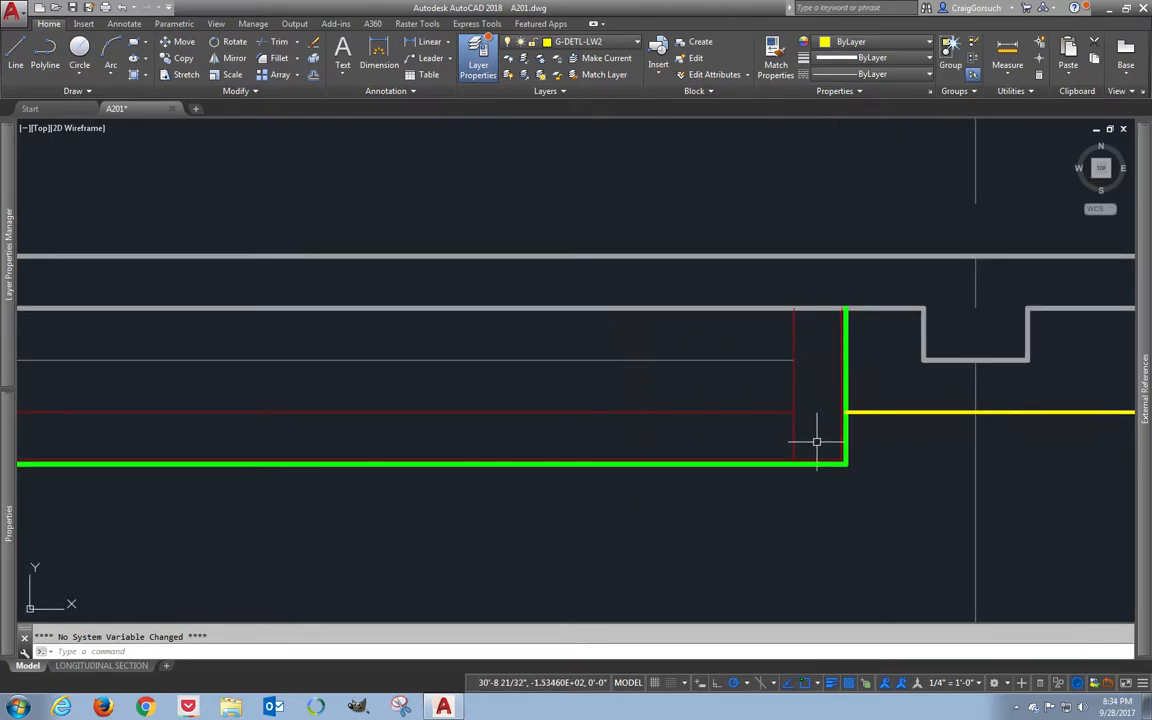
scroll(848, 458, "up", 4)
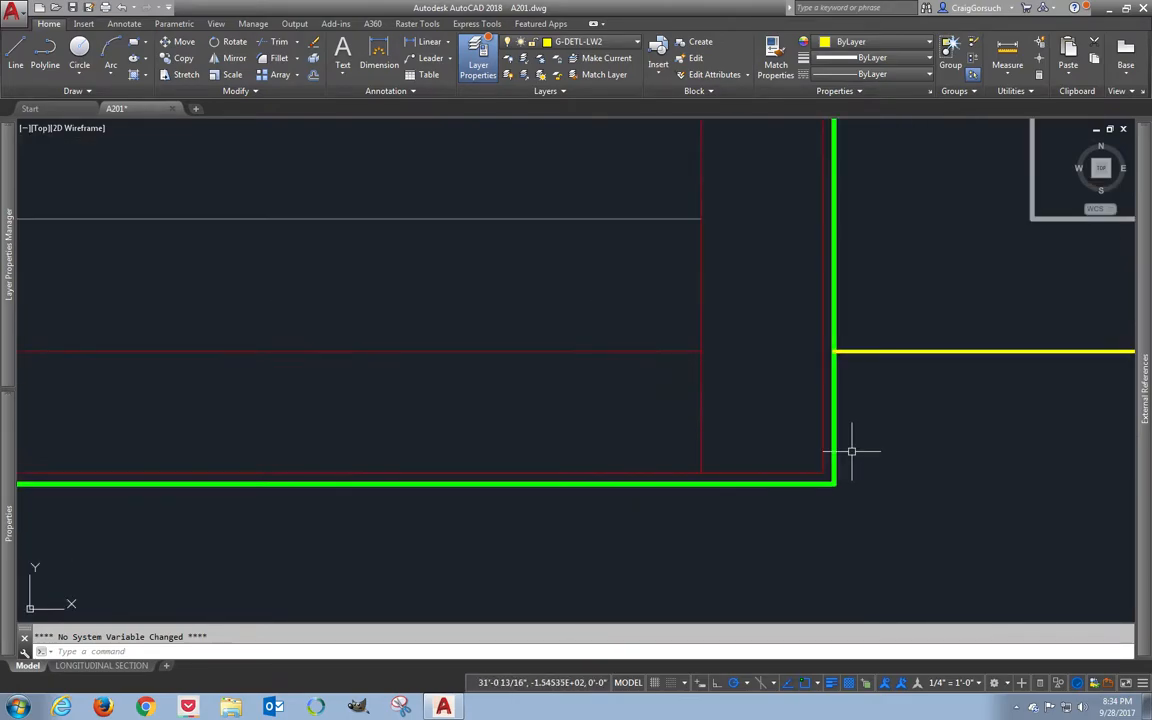
left_click(823, 272)
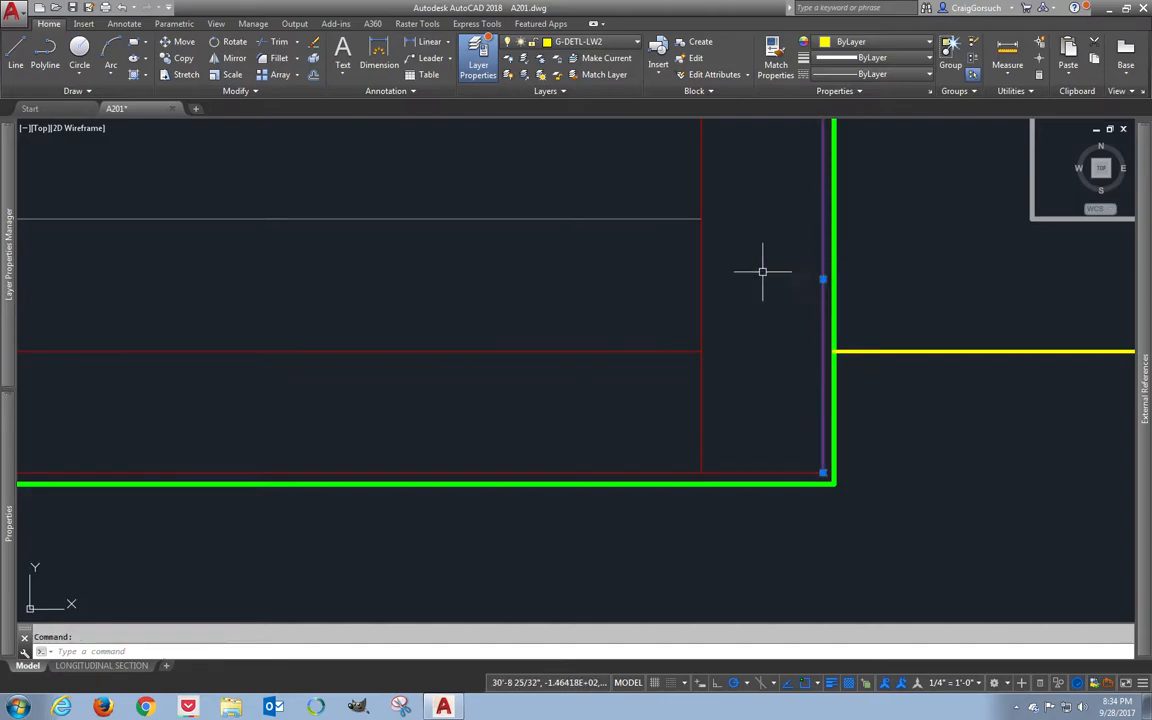
left_click(703, 273)
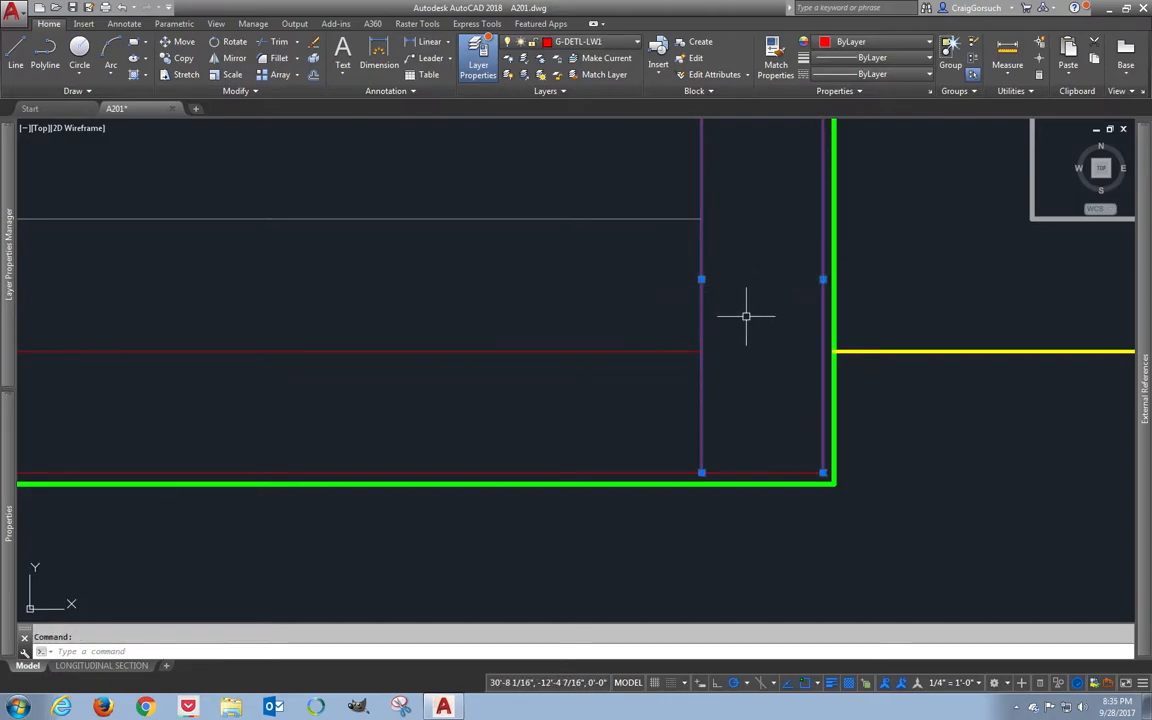
key("Escape")
left_click(628, 334)
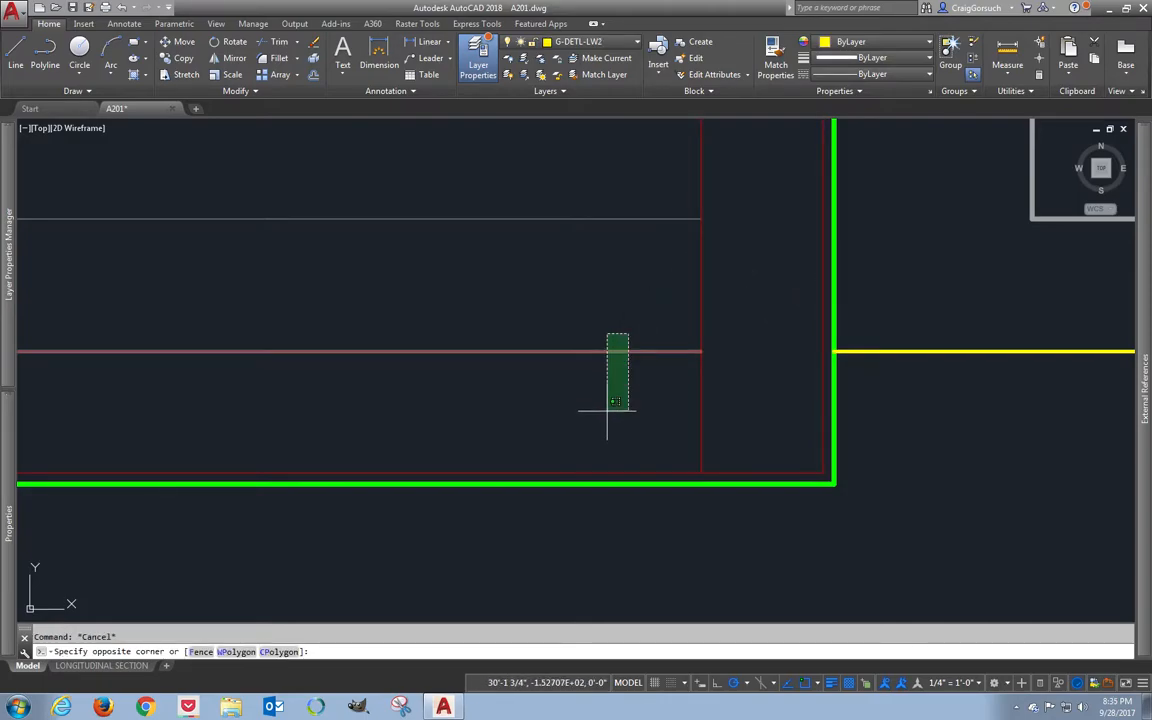
left_click(594, 472)
key("Escape")
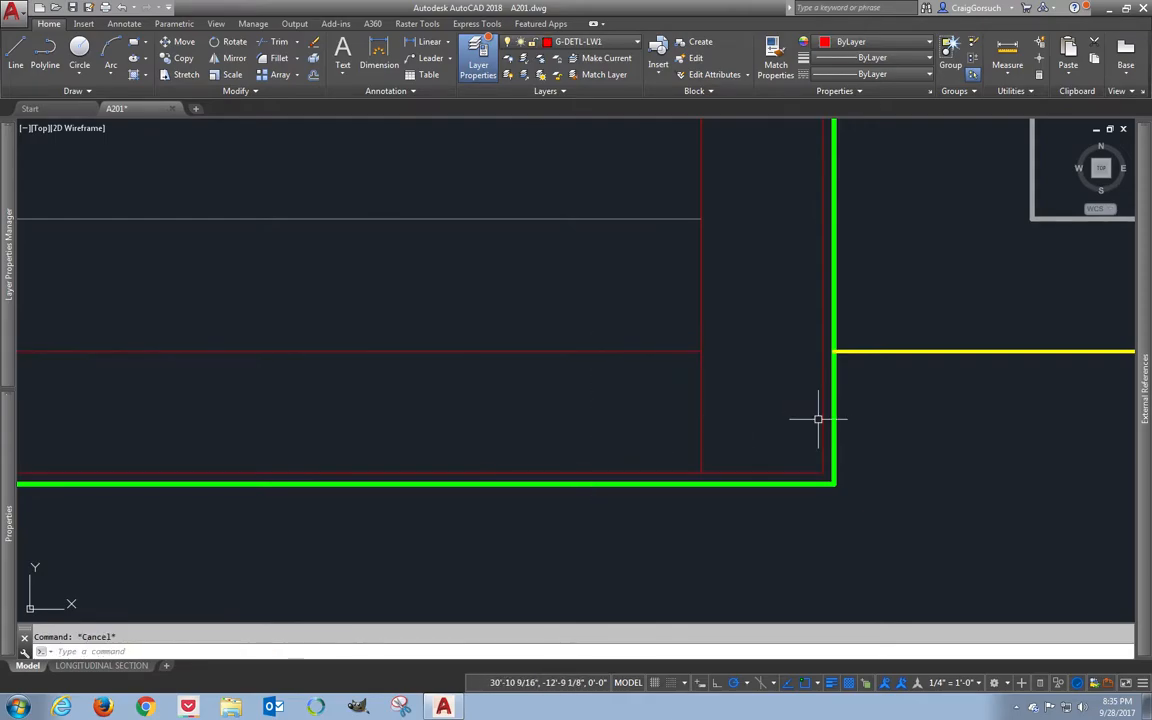
left_click(843, 406)
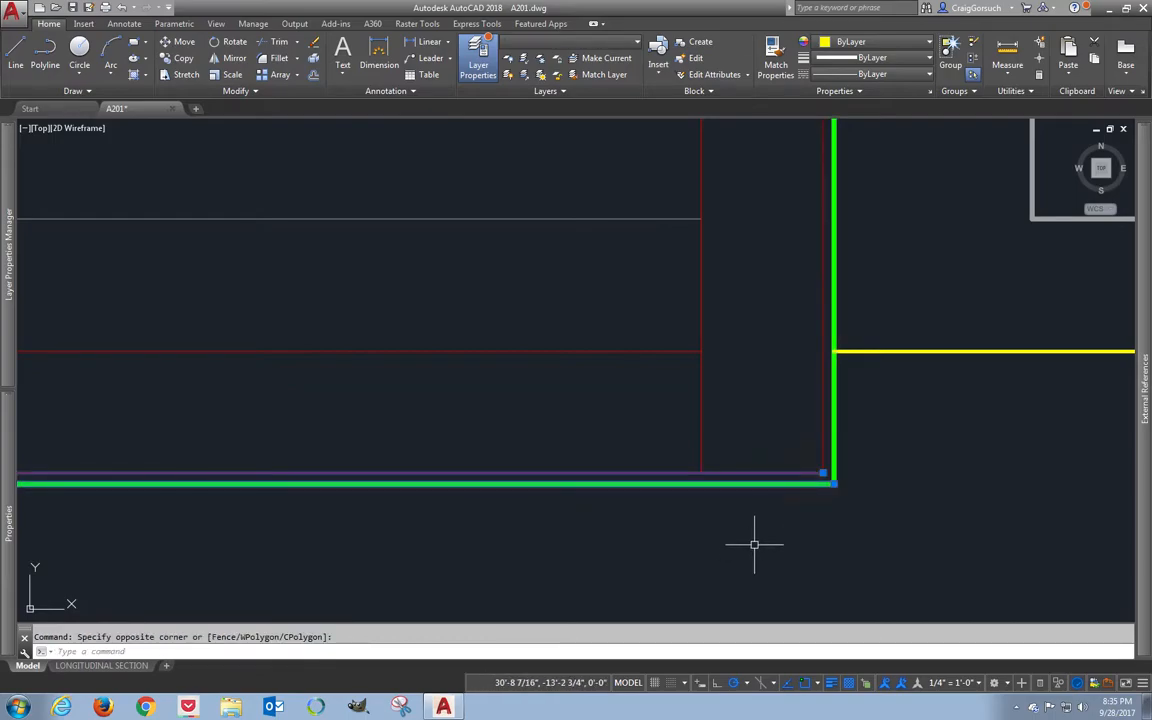
key("Escape")
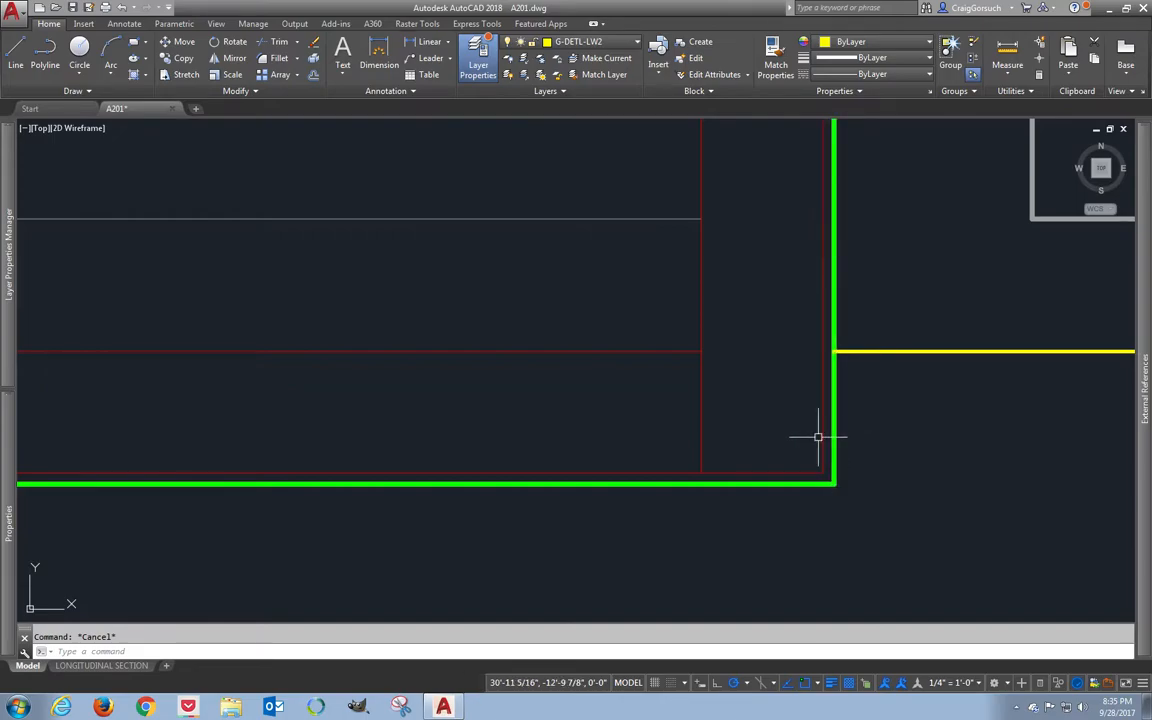
- Trim the two red wall lines where they pass through the dropped ceiling, between its upper offset line and green underside
scroll(818, 437, "down", 5)
mouse_move(414, 500)
middle_mouse_down()
mouse_move(630, 501)
mouse_move(40, 497)
middle_mouse_up()
type("tr")
key("Return")
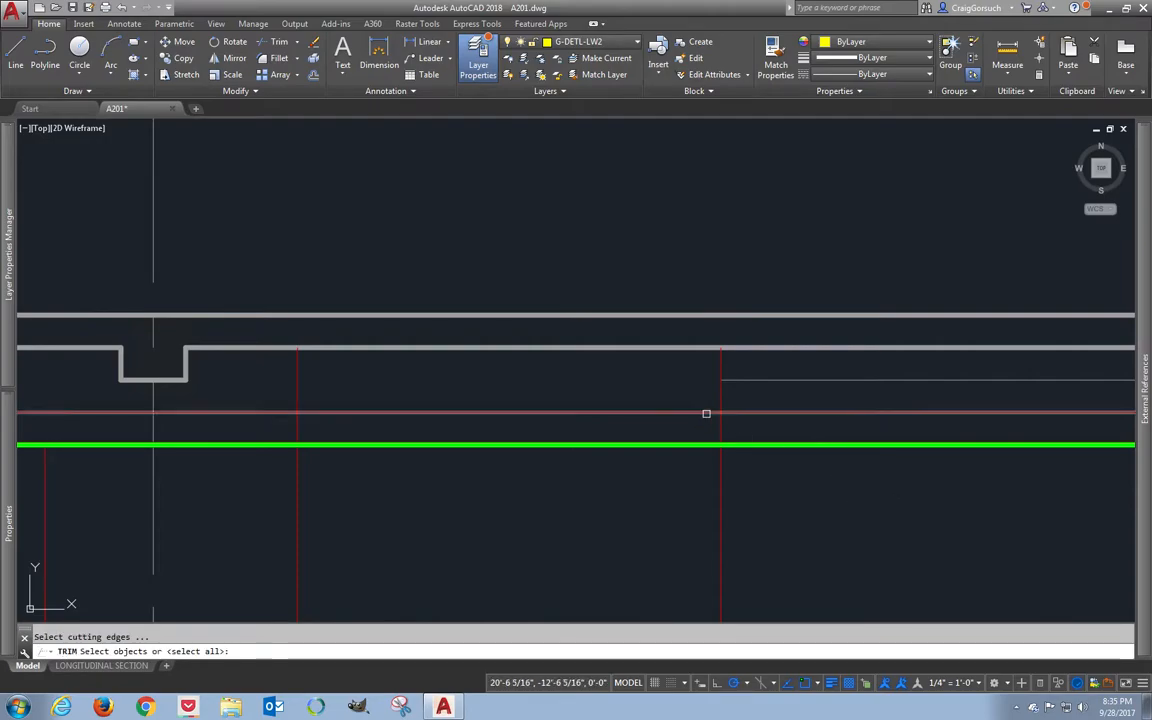
key("Return")
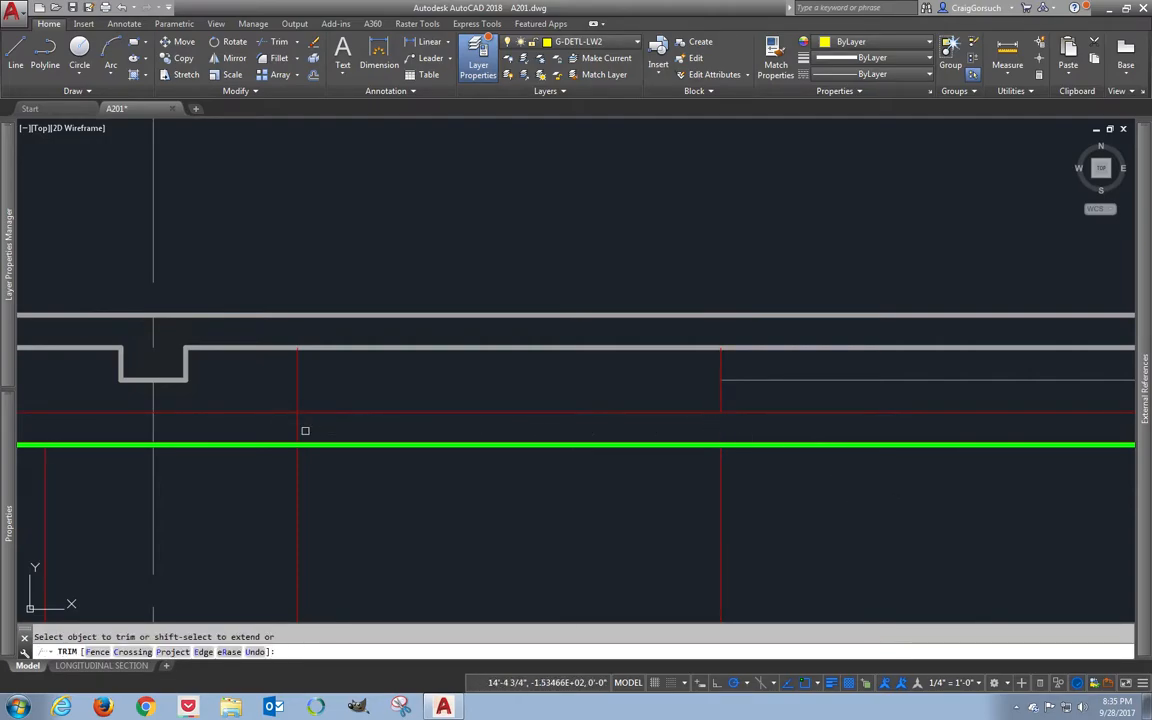
scroll(298, 428, "up", 5)
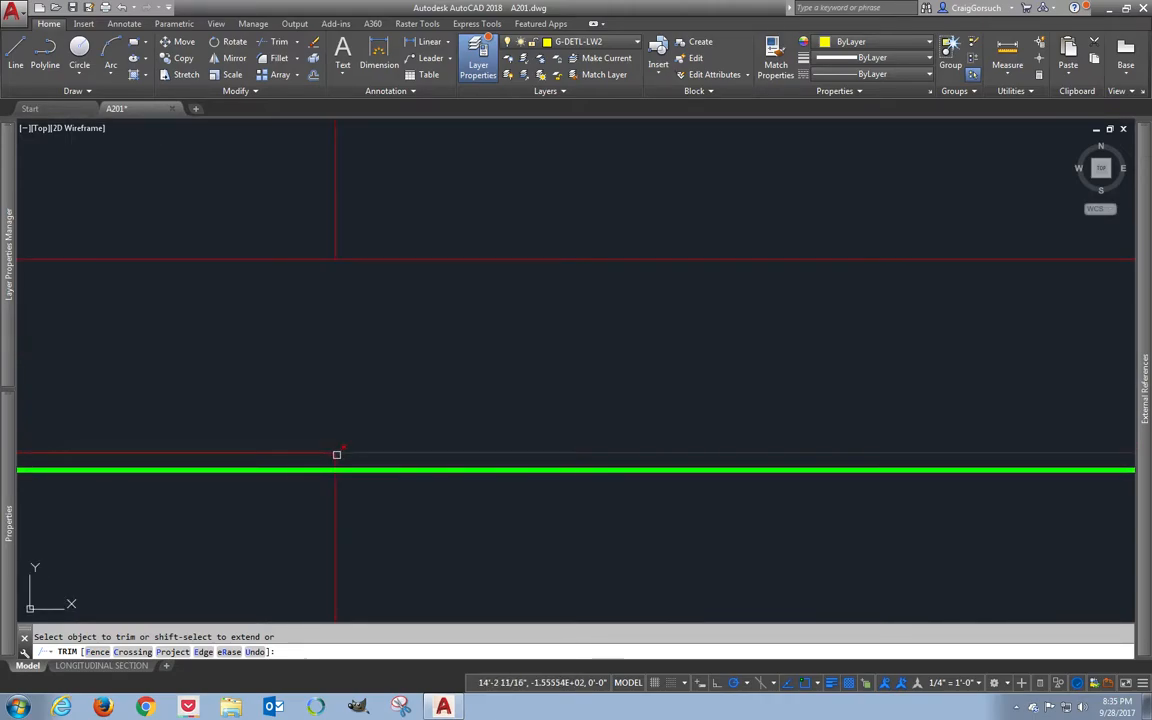
scroll(335, 458, "down", 4)
middle_click_drag(622, 483, 447, 480)
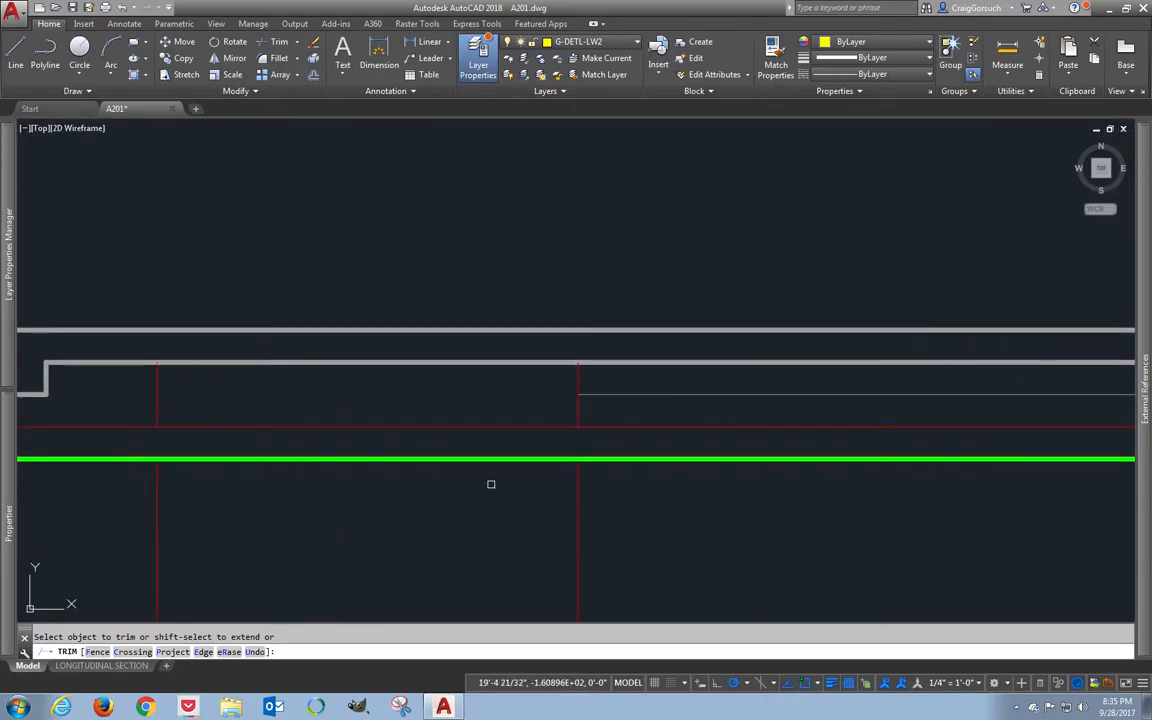
scroll(590, 458, "up", 5)
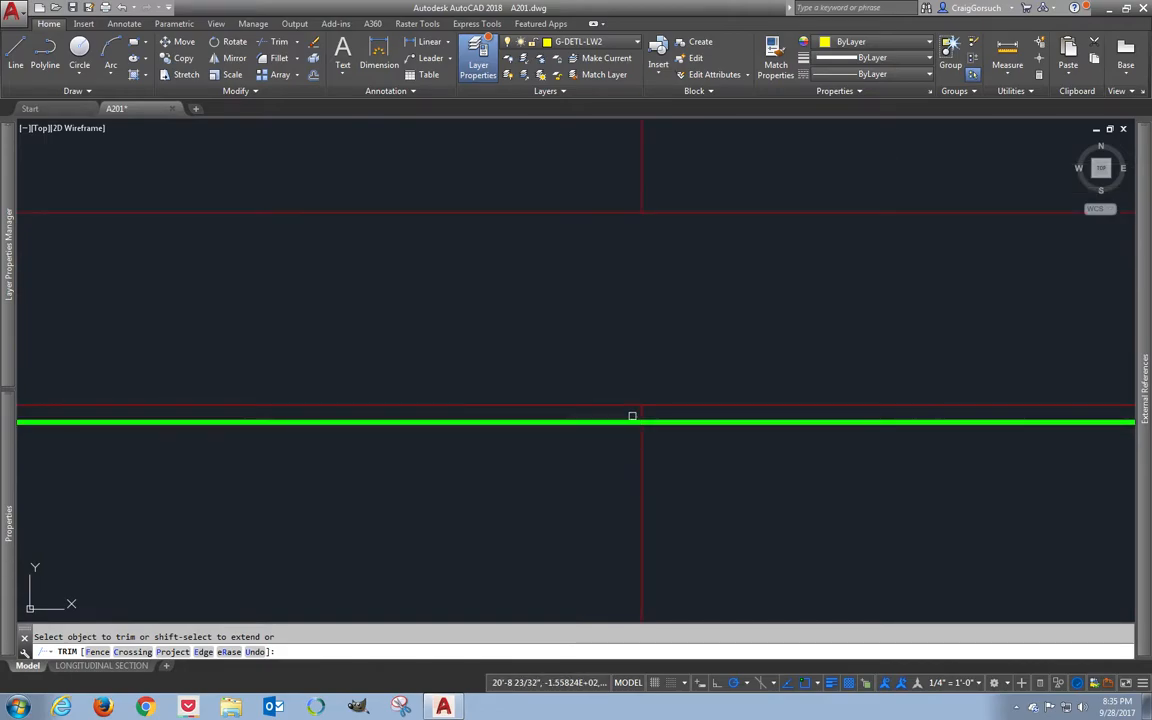
scroll(640, 414, "down", 6)
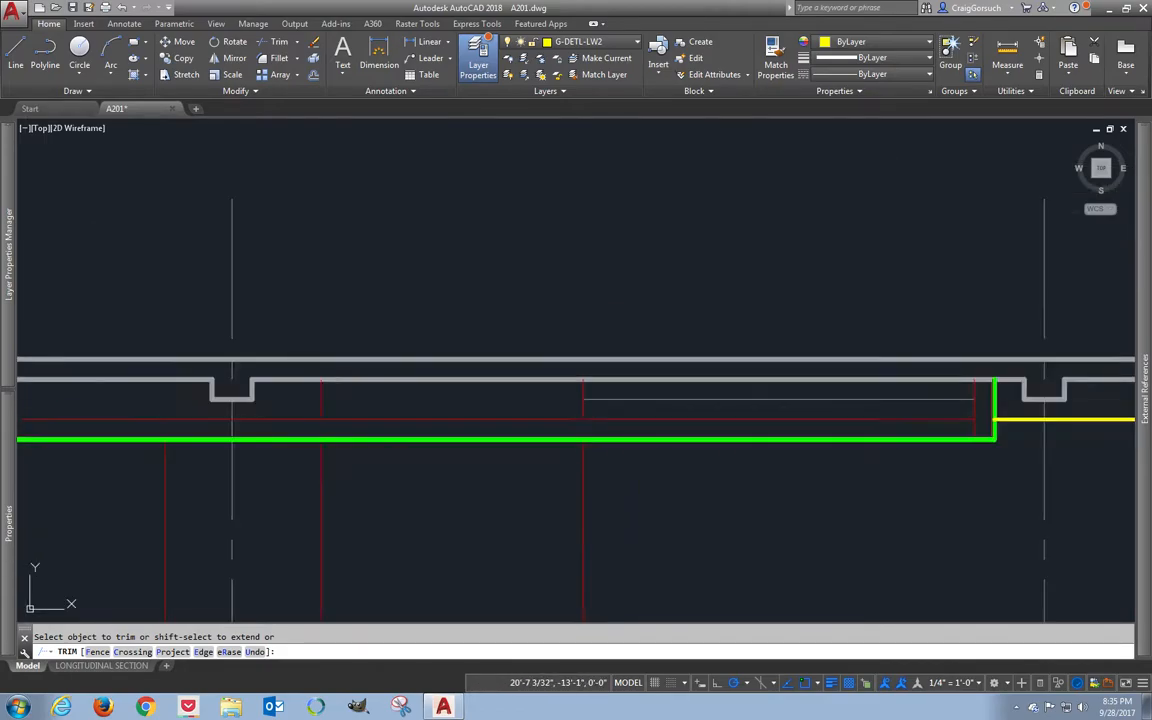
key("Escape")
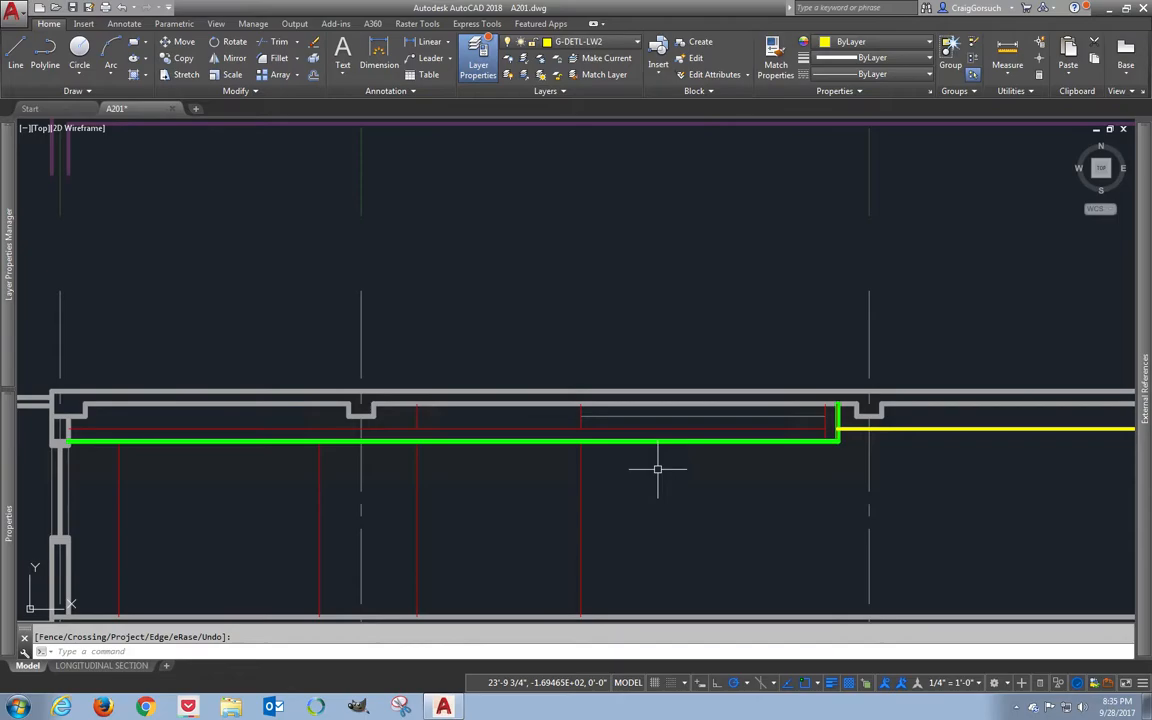
- Move the two red wall lines nearest the entry end of the section to layer G-DETL-LW2
scroll(657, 468, "down", 2)
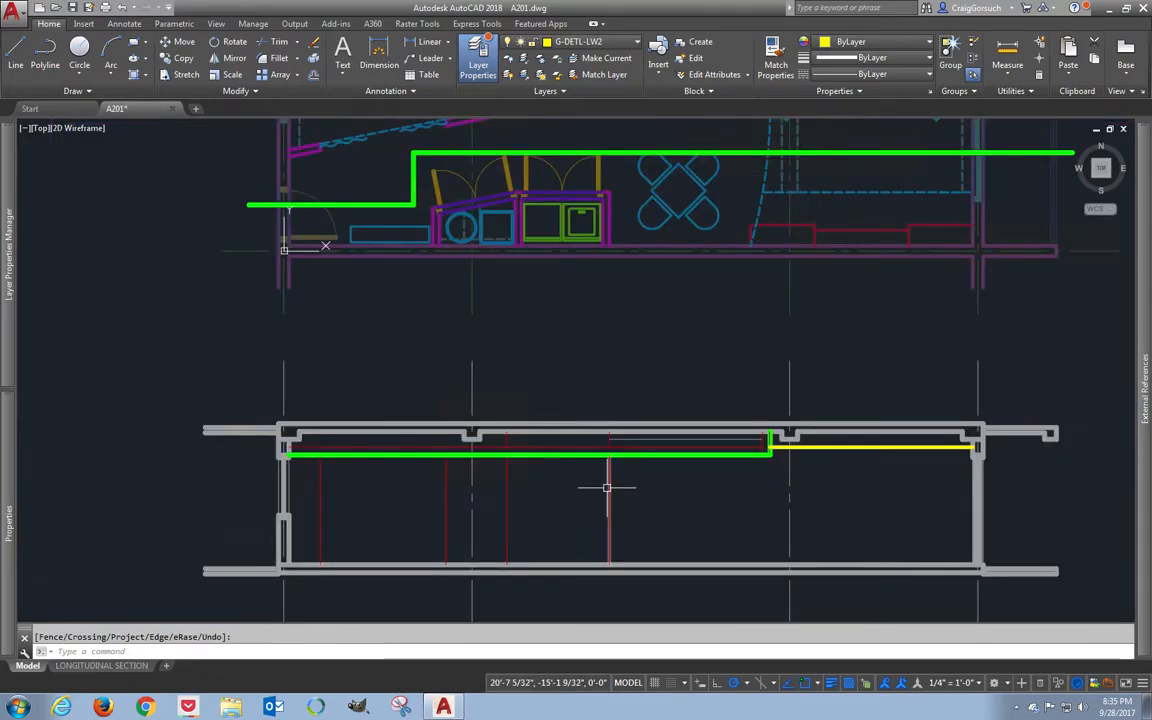
mouse_move(607, 488)
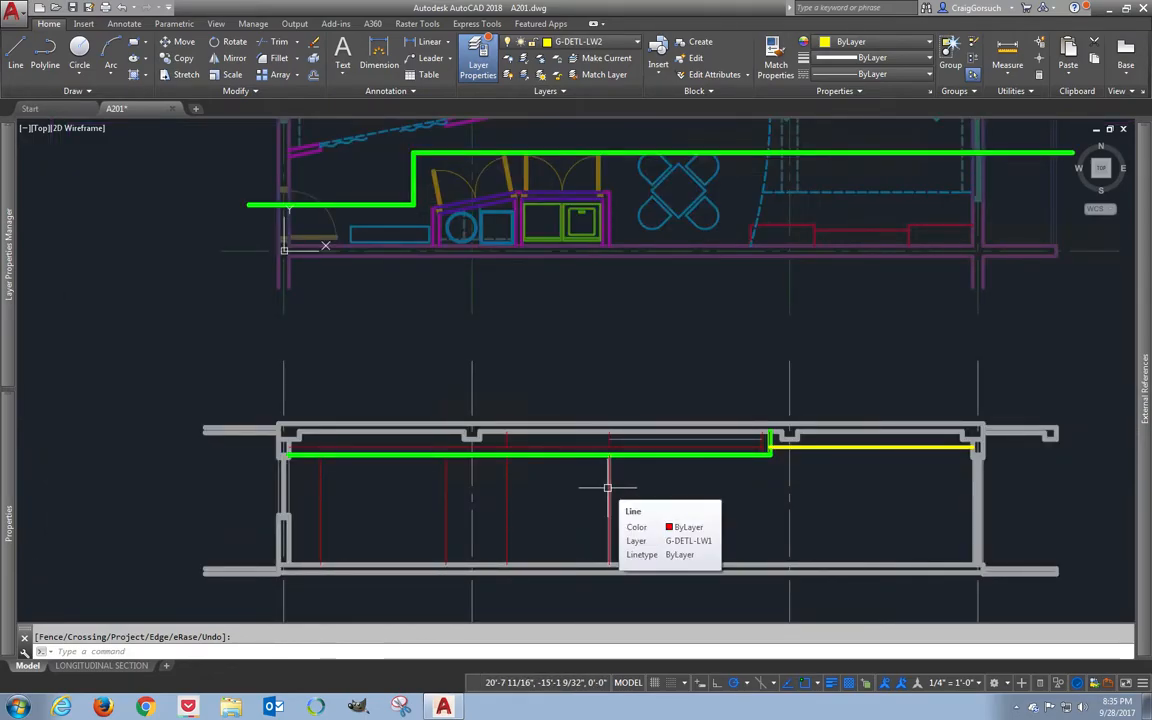
middle_click_drag(607, 488, 611, 558)
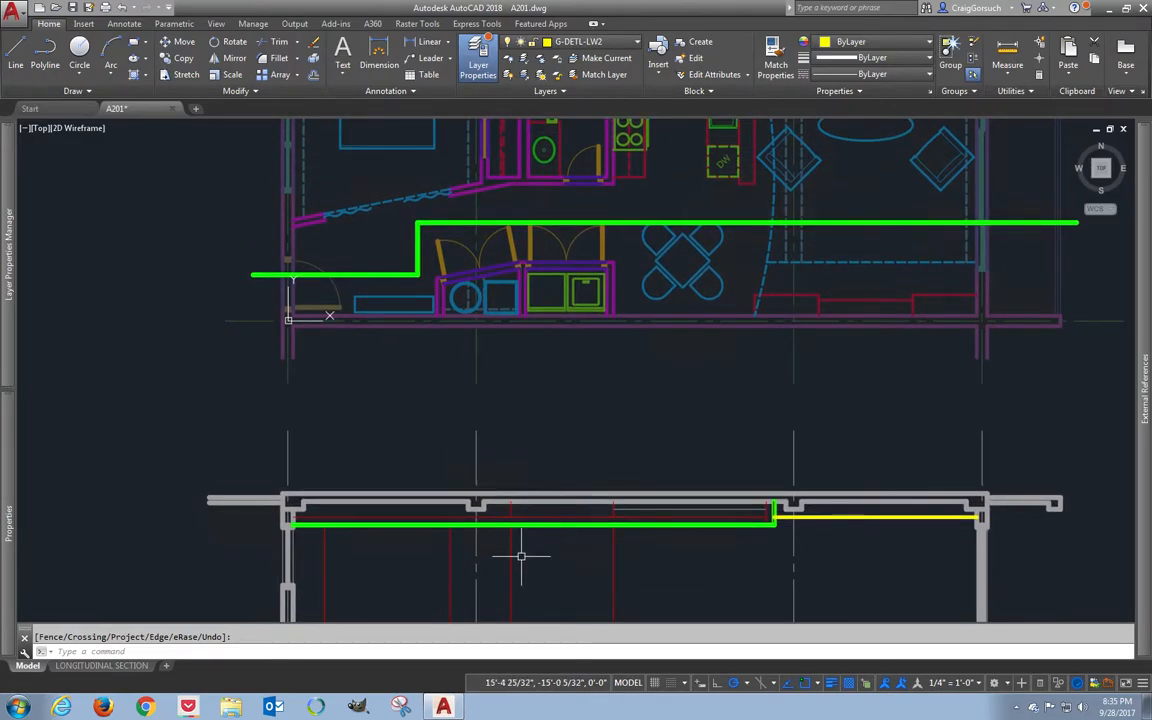
left_click(456, 553)
left_click(318, 576)
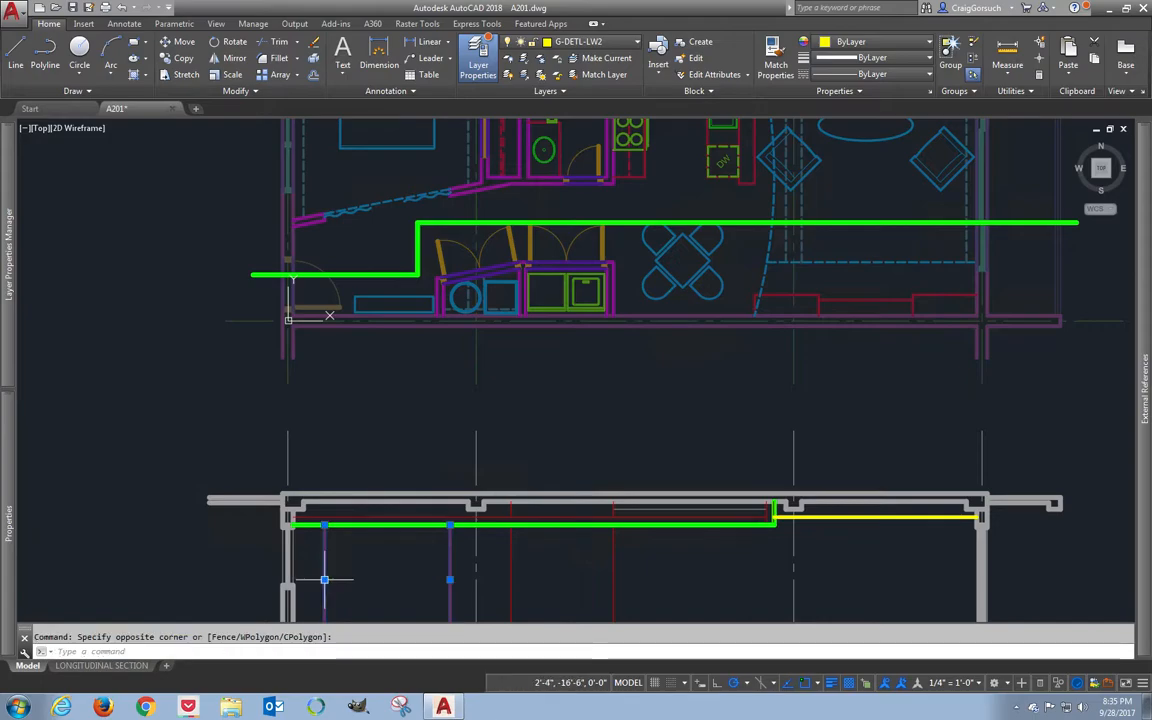
left_click(600, 42)
left_click(580, 371)
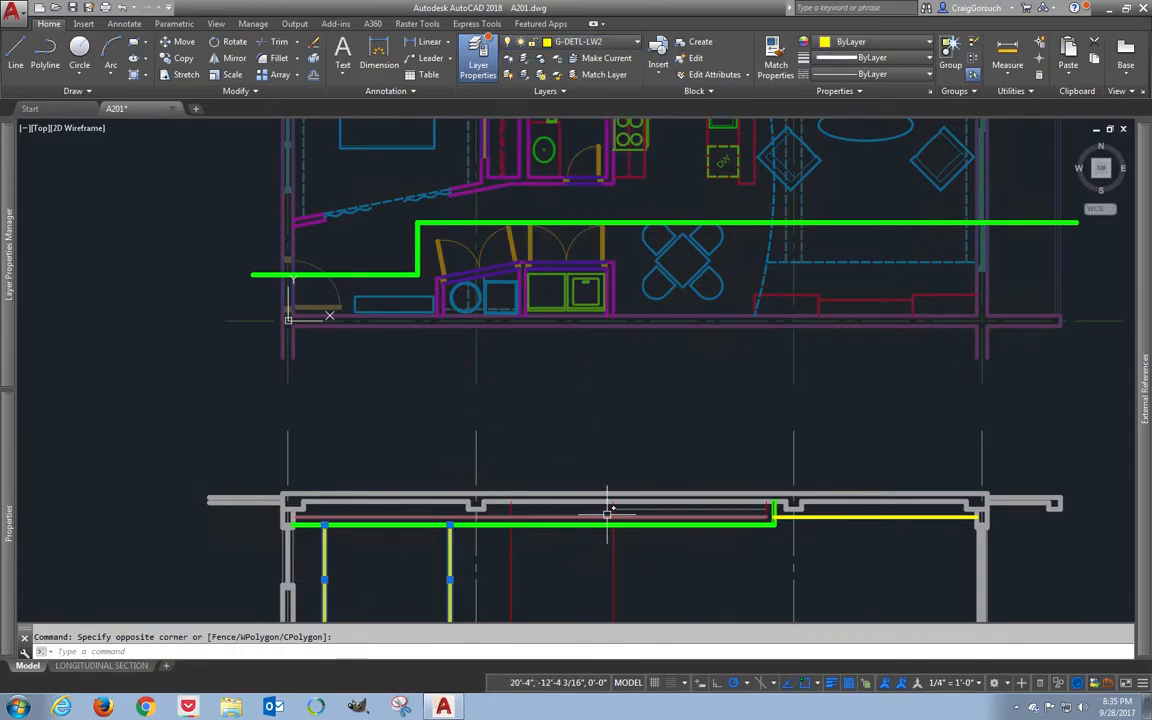
key("Escape")
scroll(613, 543, "down", 2)
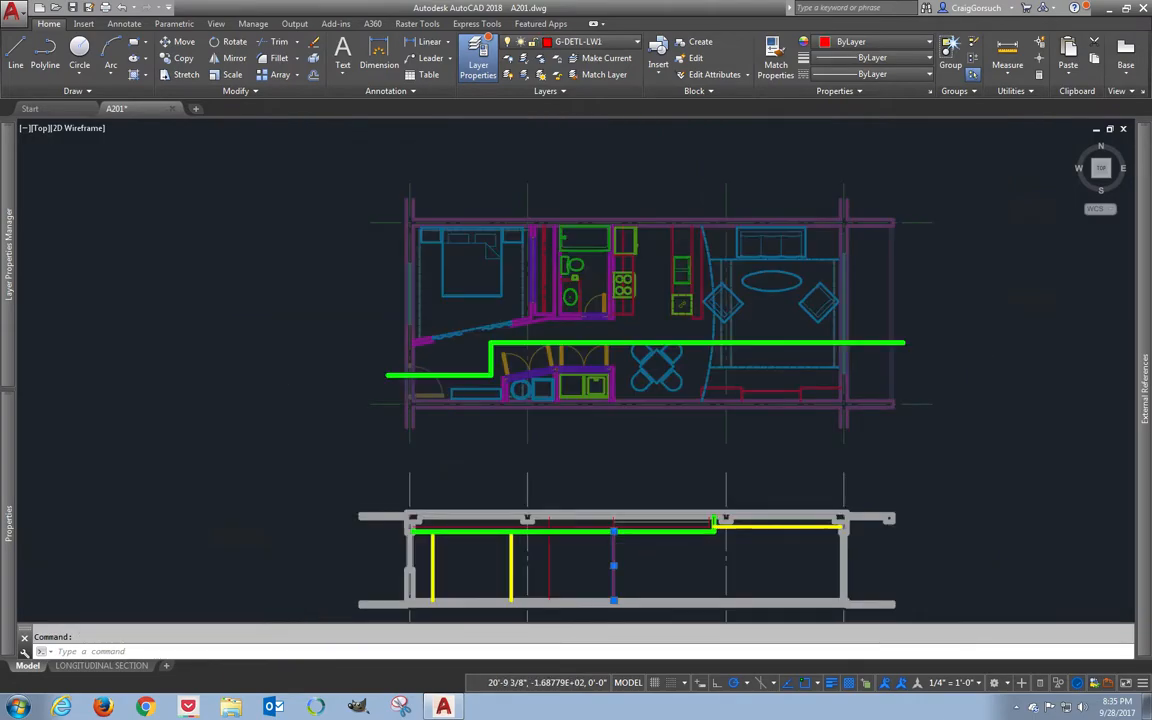
- Move both segments of the wall line where the thin beam line ends to layer G-DETL-LW2
scroll(613, 540, "up", 6)
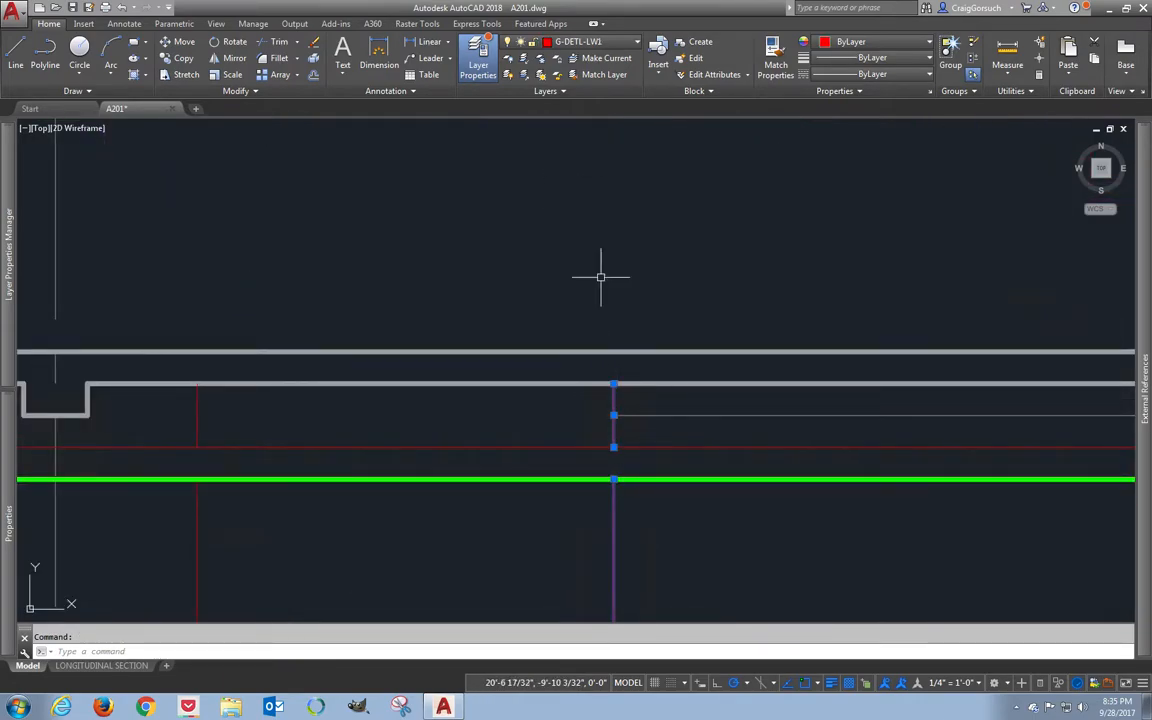
left_click(585, 41)
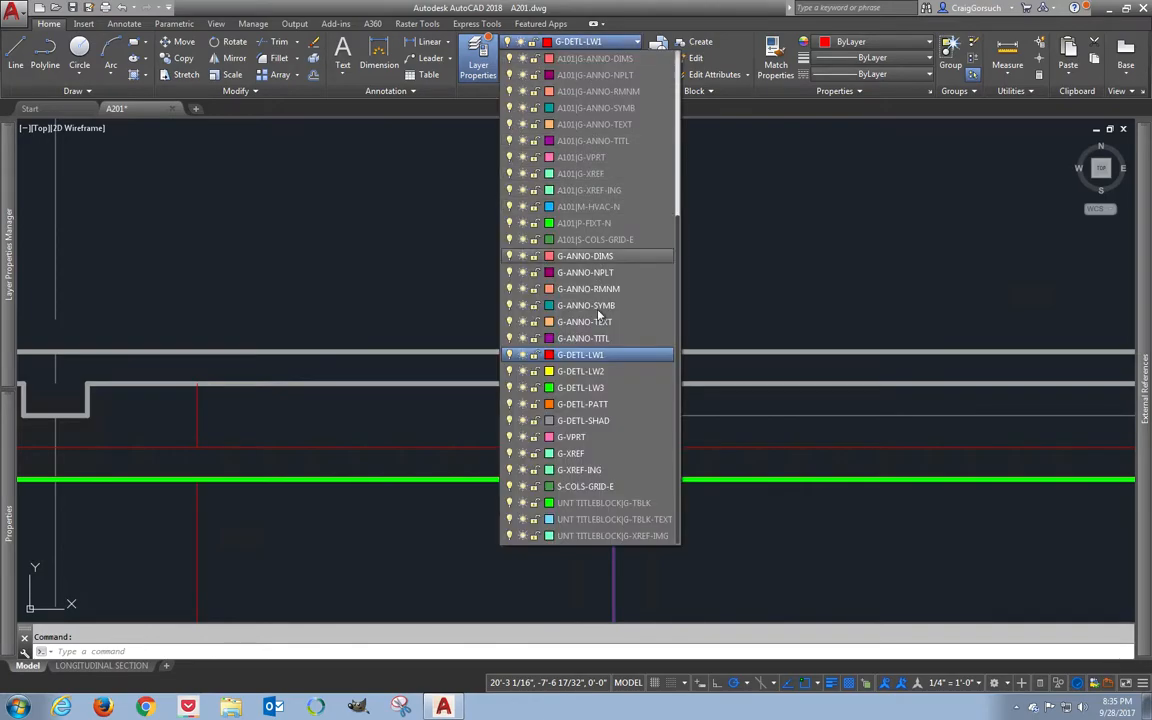
left_click(595, 371)
key("Escape")
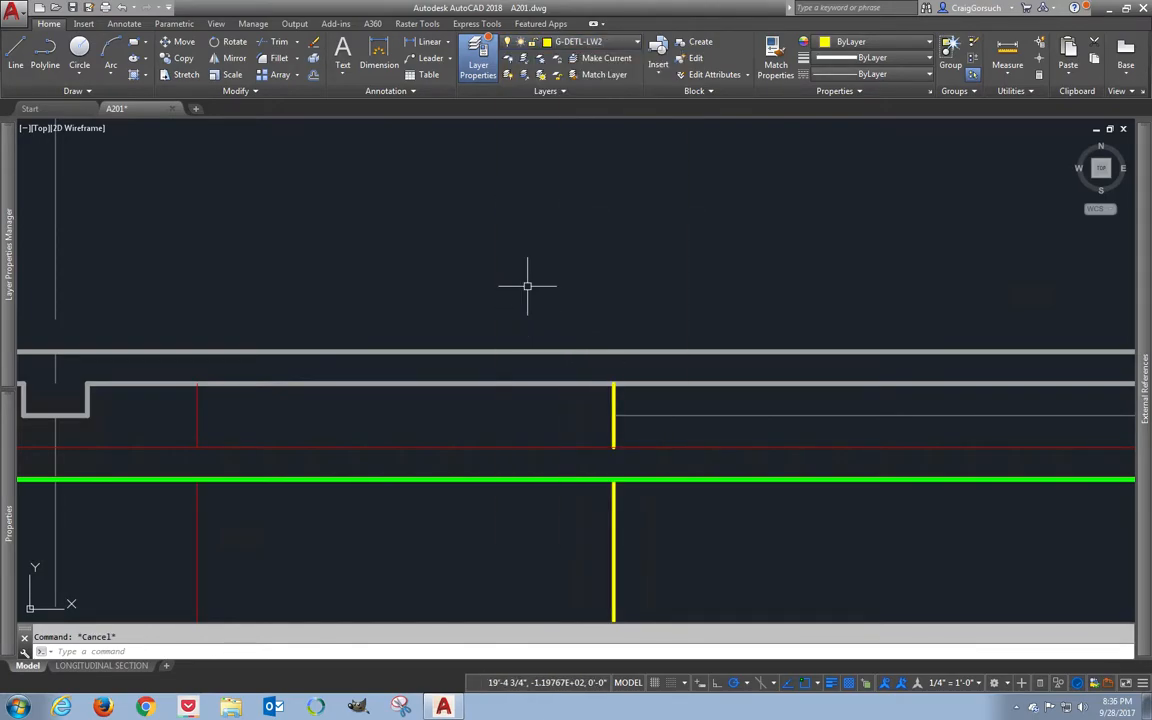
- Make G-DETL-LW1 the current layer for projecting the bathroom door from the floor plan
scroll(527, 285, "up", 2)
scroll(527, 285, "down", 5)
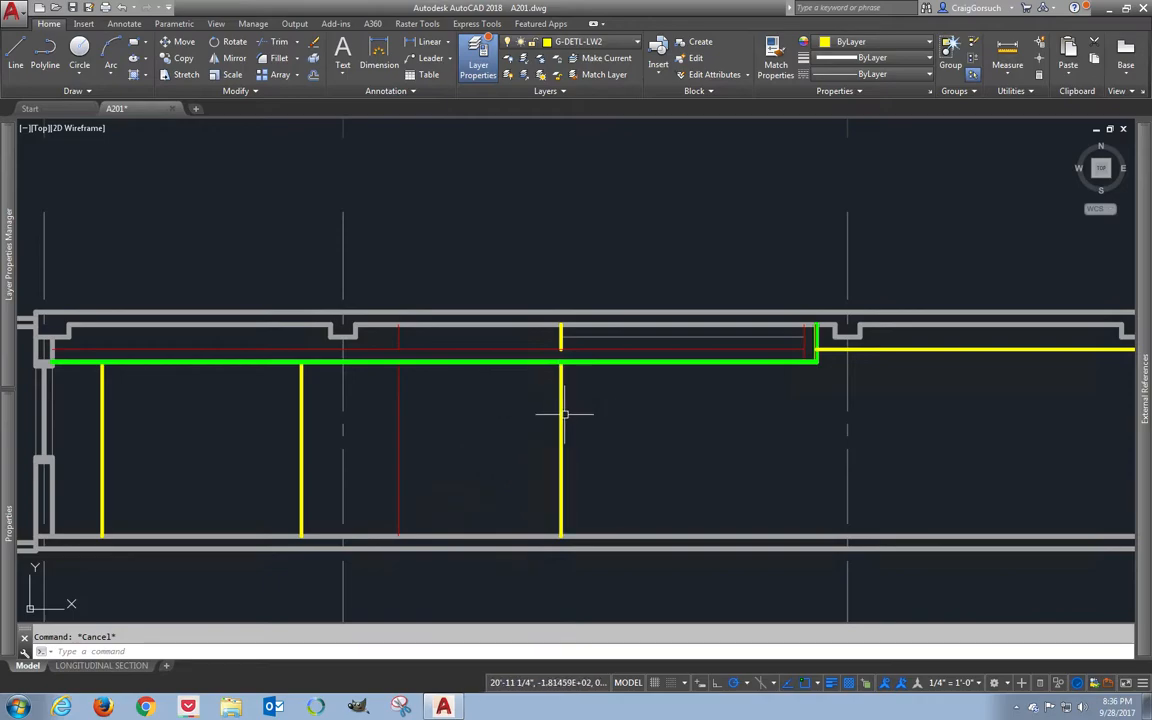
mouse_move(527, 417)
middle_mouse_down()
mouse_move(533, 522)
mouse_move(515, 418)
middle_mouse_up()
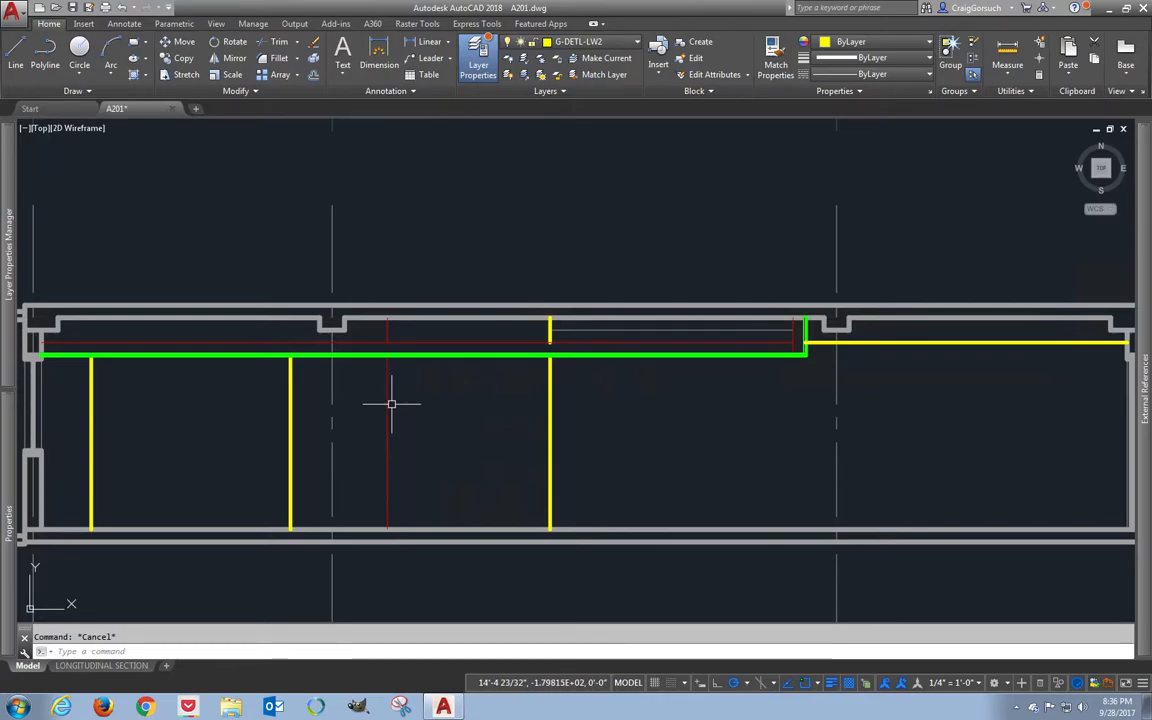
middle_click_drag(392, 404, 633, 393)
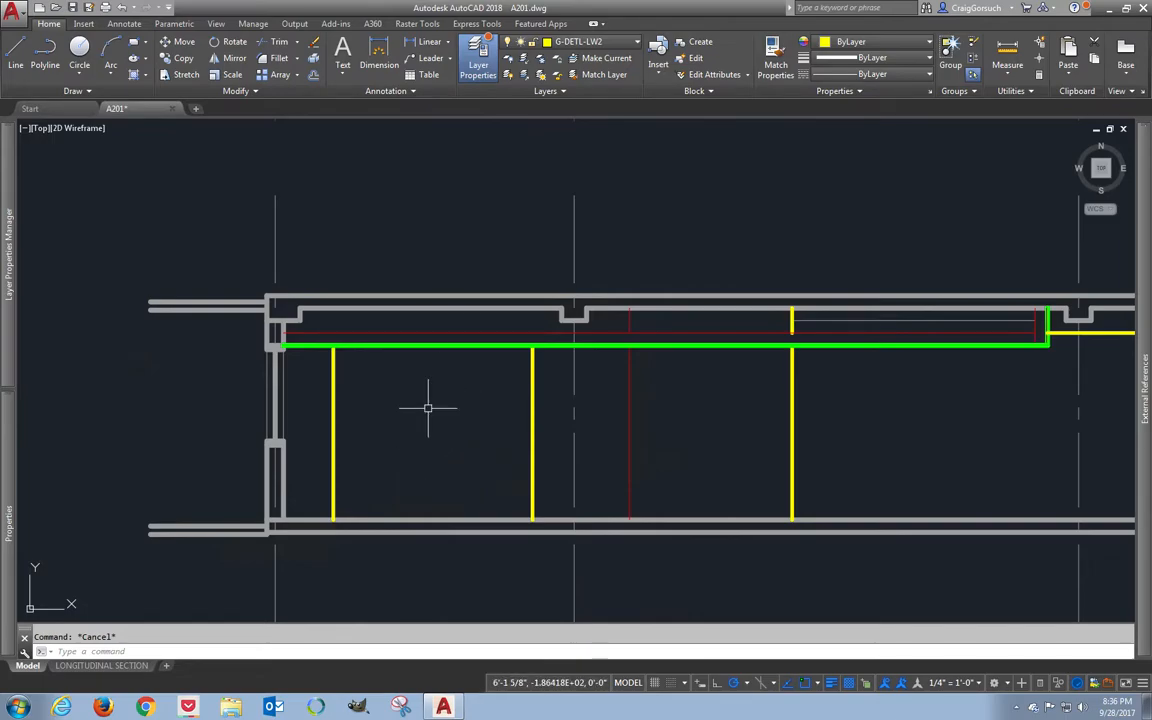
middle_click_drag(428, 408, 427, 514)
mouse_move(470, 213)
middle_mouse_down()
mouse_move(470, 298)
mouse_move(450, 365)
mouse_move(578, 420)
middle_mouse_up()
middle_click_drag(687, 401, 527, 475)
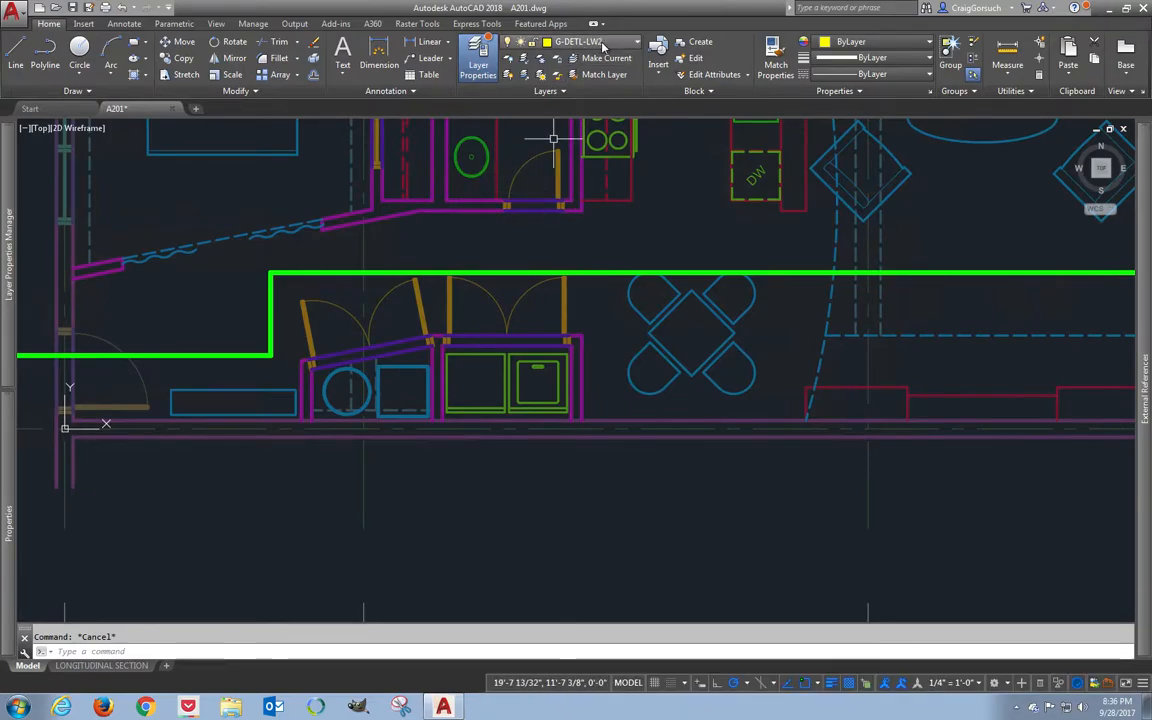
left_click(603, 44)
left_click(585, 355)
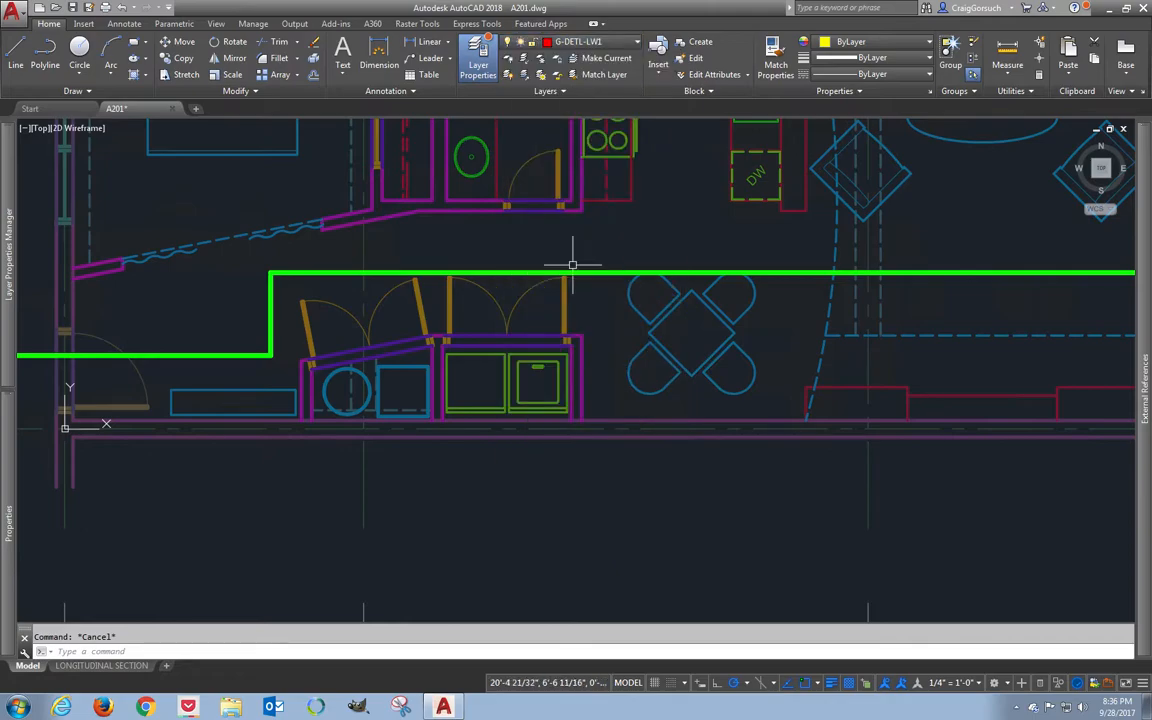
- Project vertical rays from the inner faces of the bathroom door's two jambs in plan down through the section
scroll(545, 198, "up", 2)
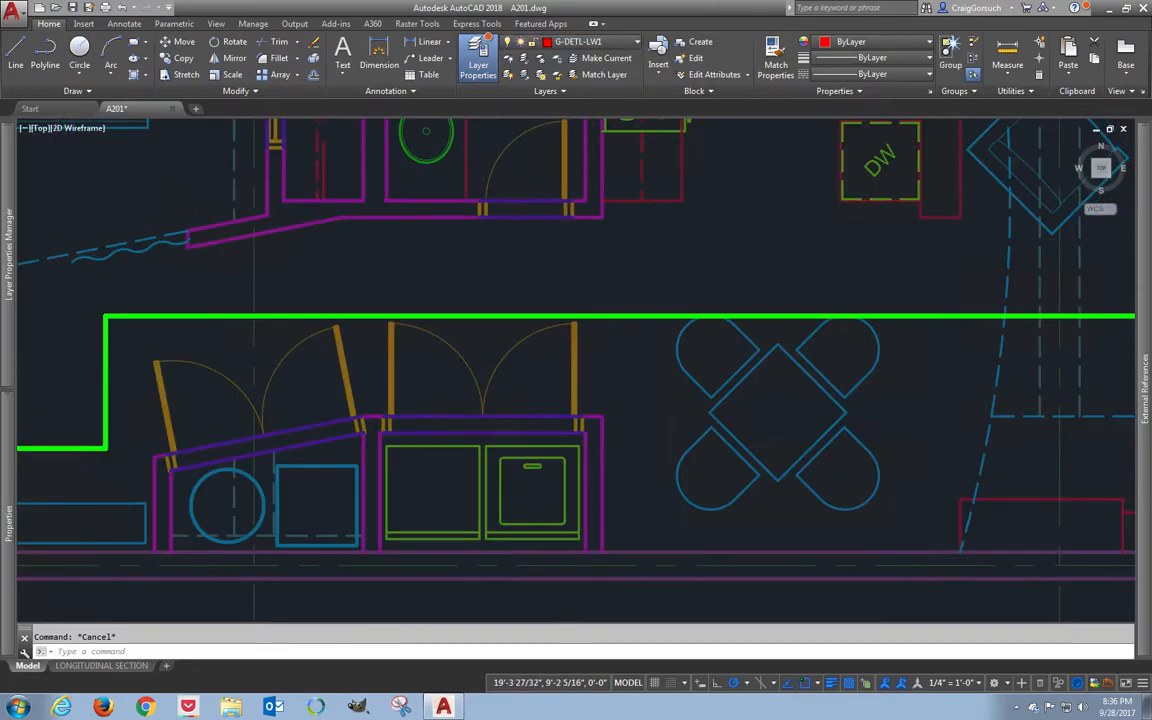
scroll(545, 198, "up", 4)
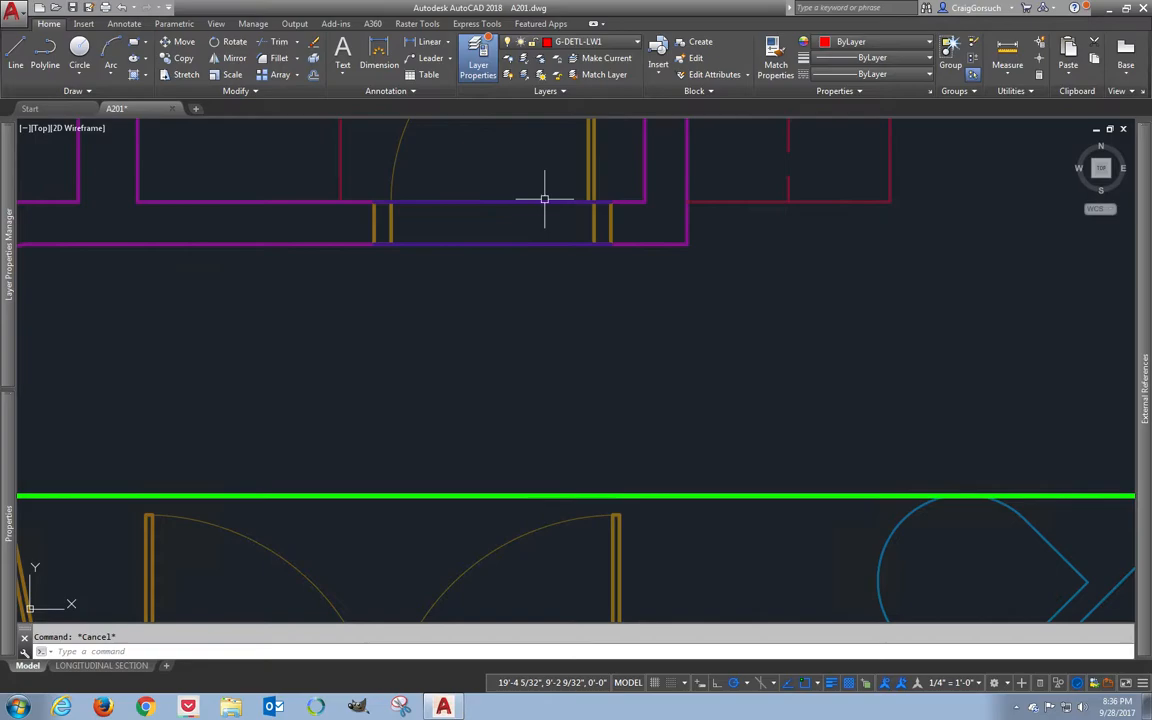
type("y")
key("Return")
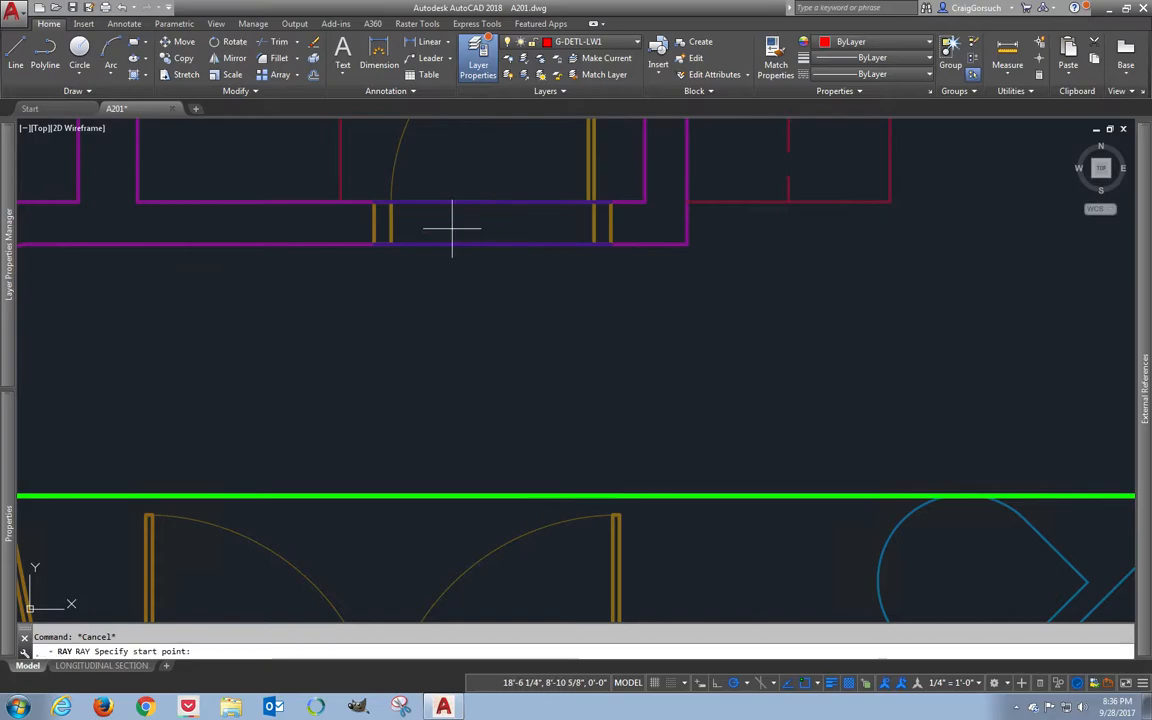
left_click(393, 226)
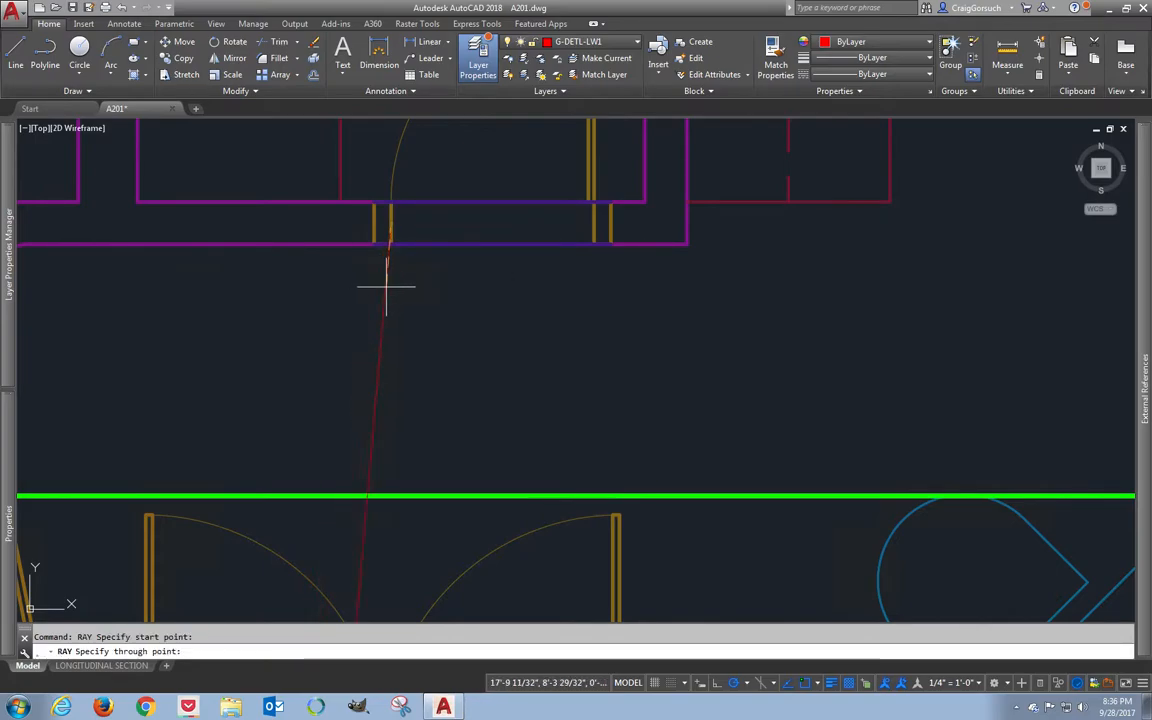
key("Return")
key("Return")
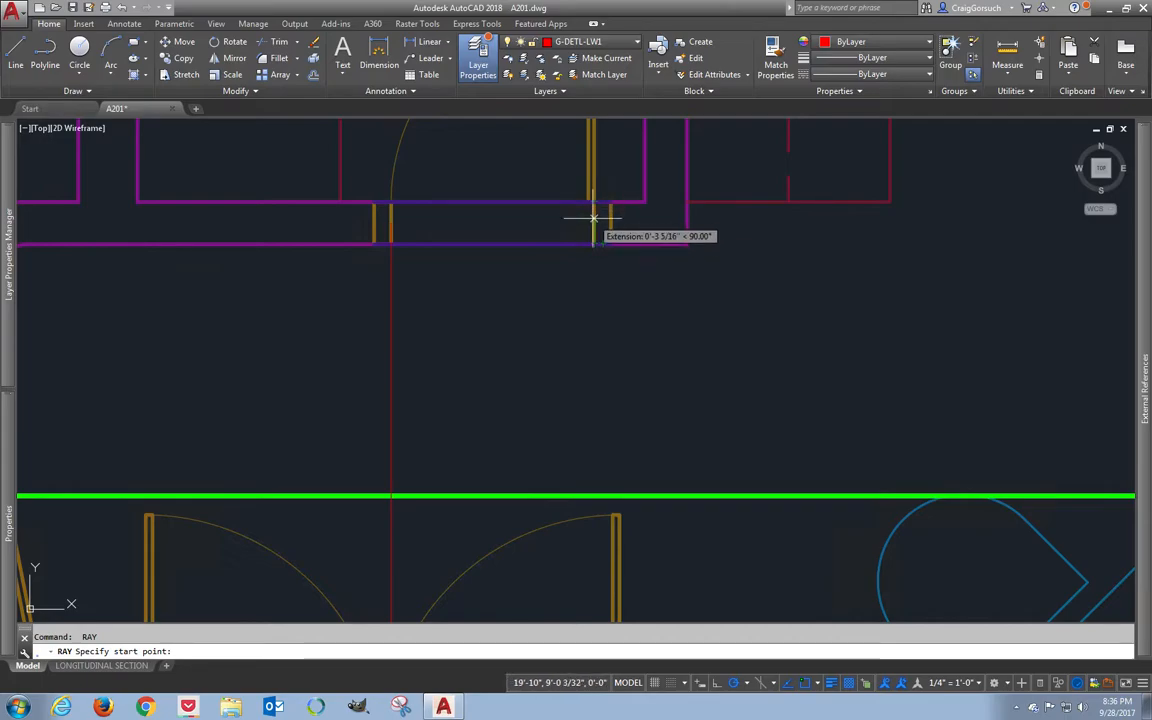
left_click(593, 222)
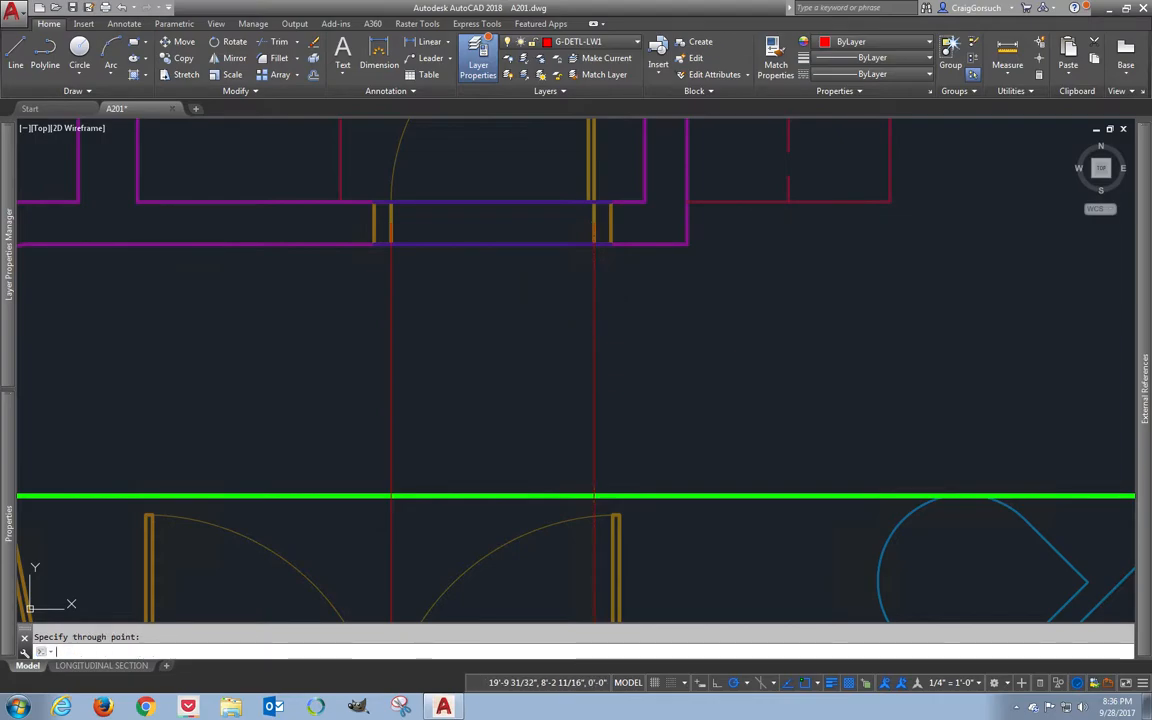
- Draw a door outline polyline 80 inches high between the two rays, starting and ending on the section's floor line
scroll(581, 293, "down", 3)
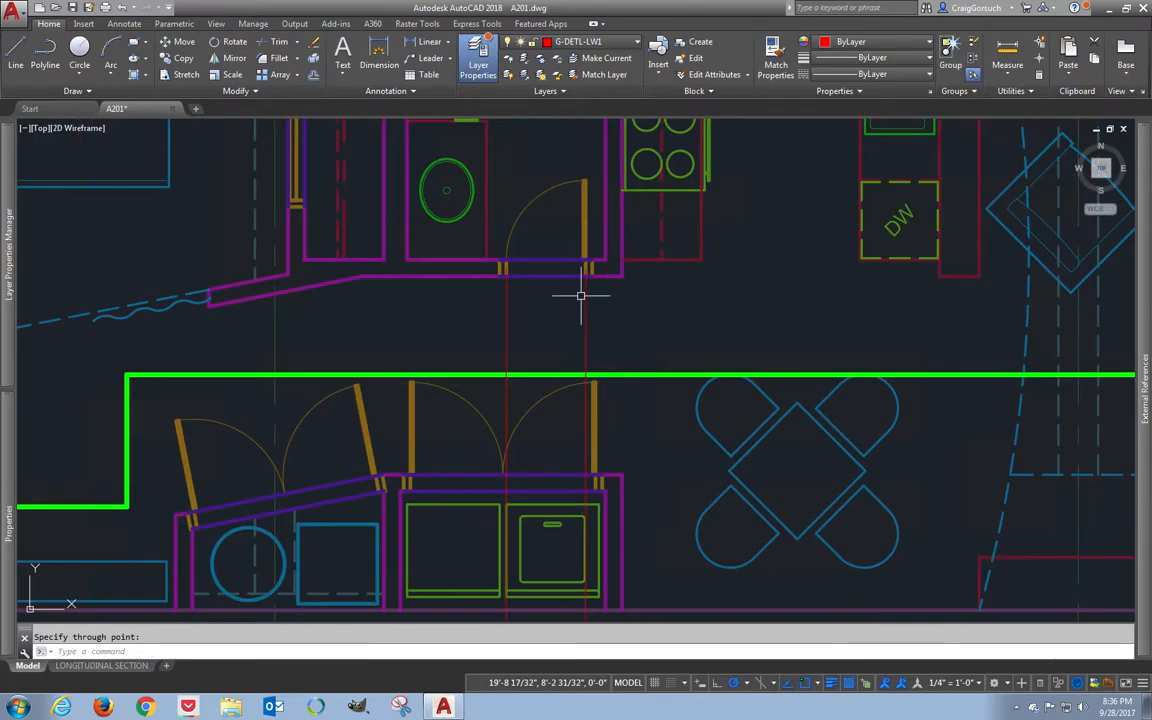
scroll(536, 494, "up", 4)
middle_click_drag(536, 494, 543, 247)
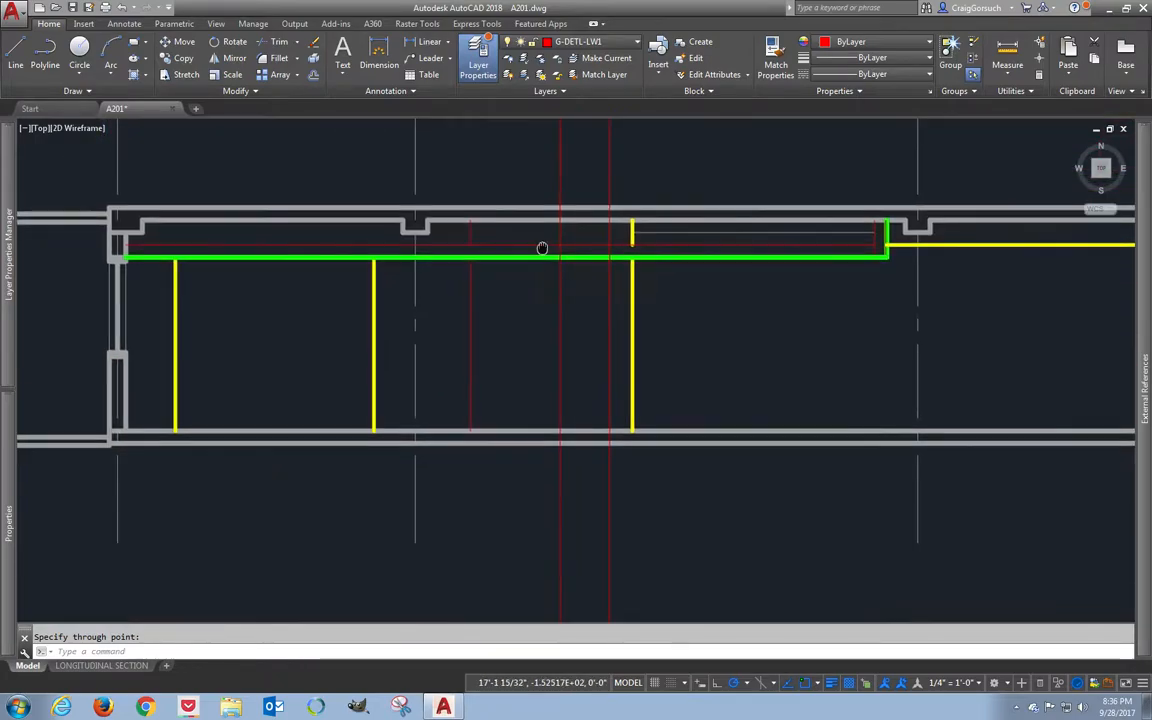
scroll(575, 322, "up", 2)
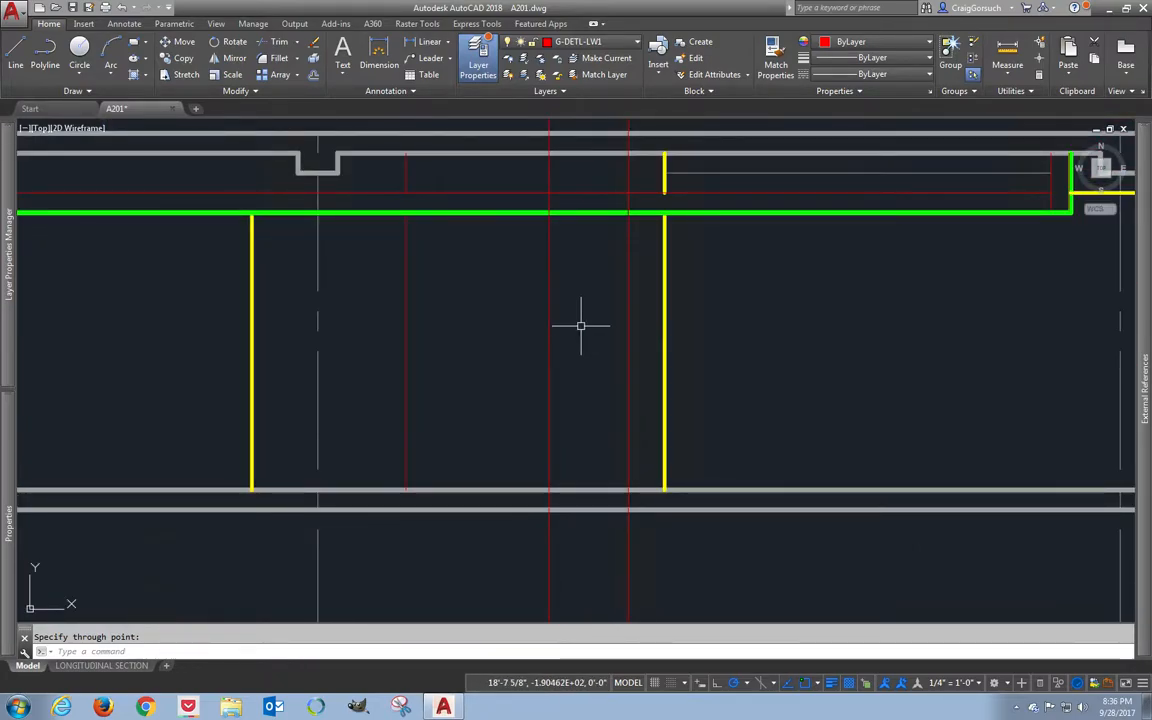
key("Return")
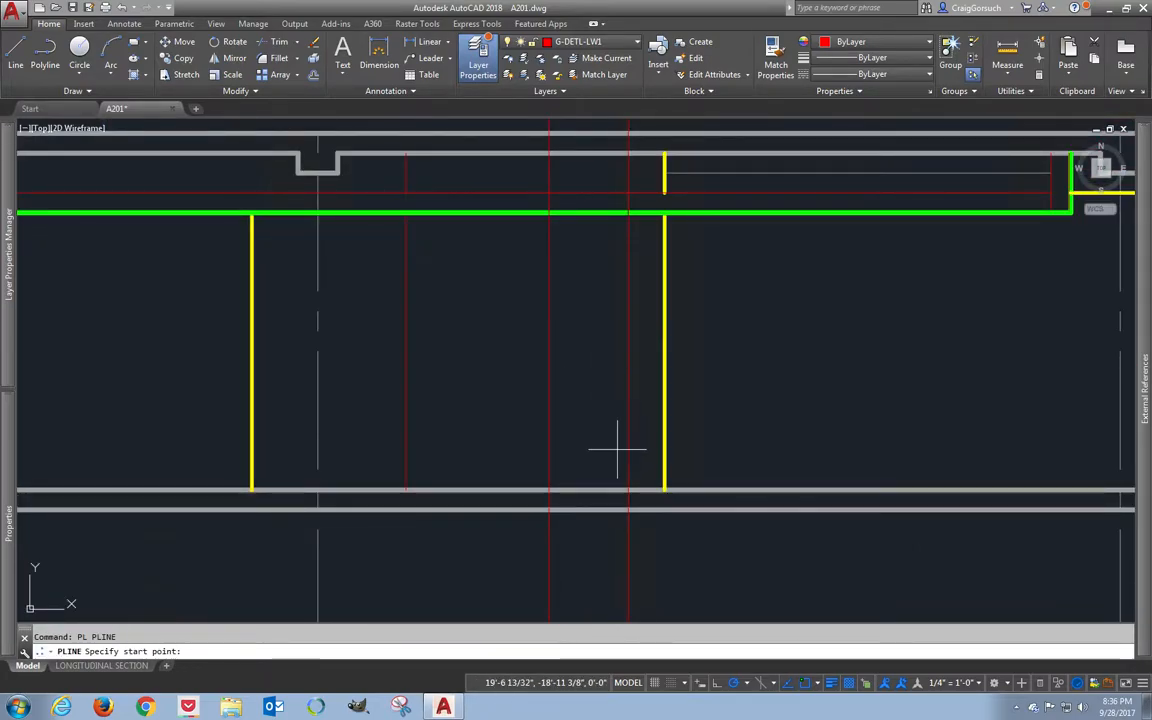
left_click(628, 490)
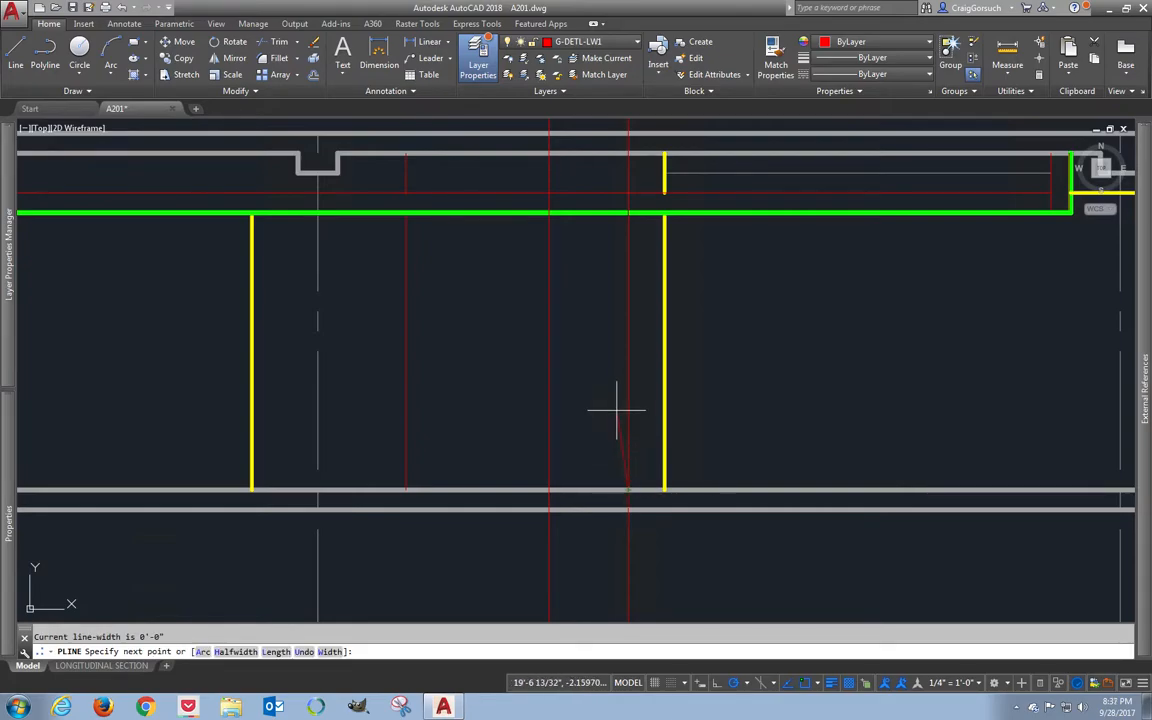
type("80")
key("Return")
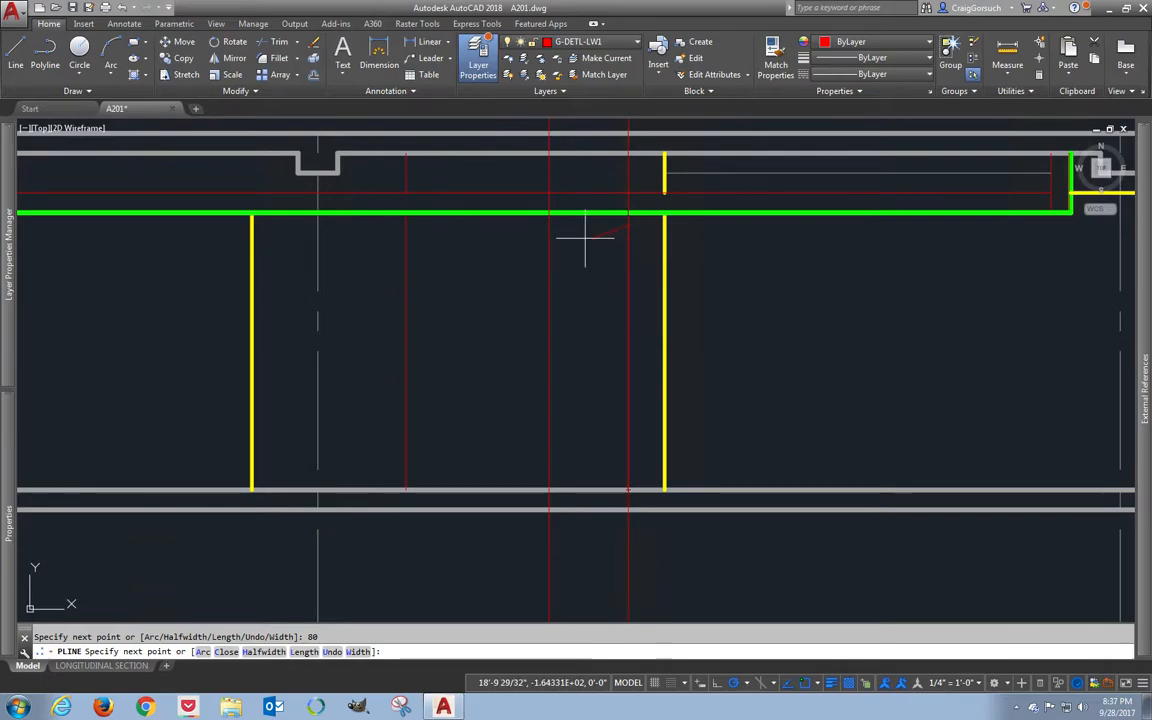
left_click(549, 225)
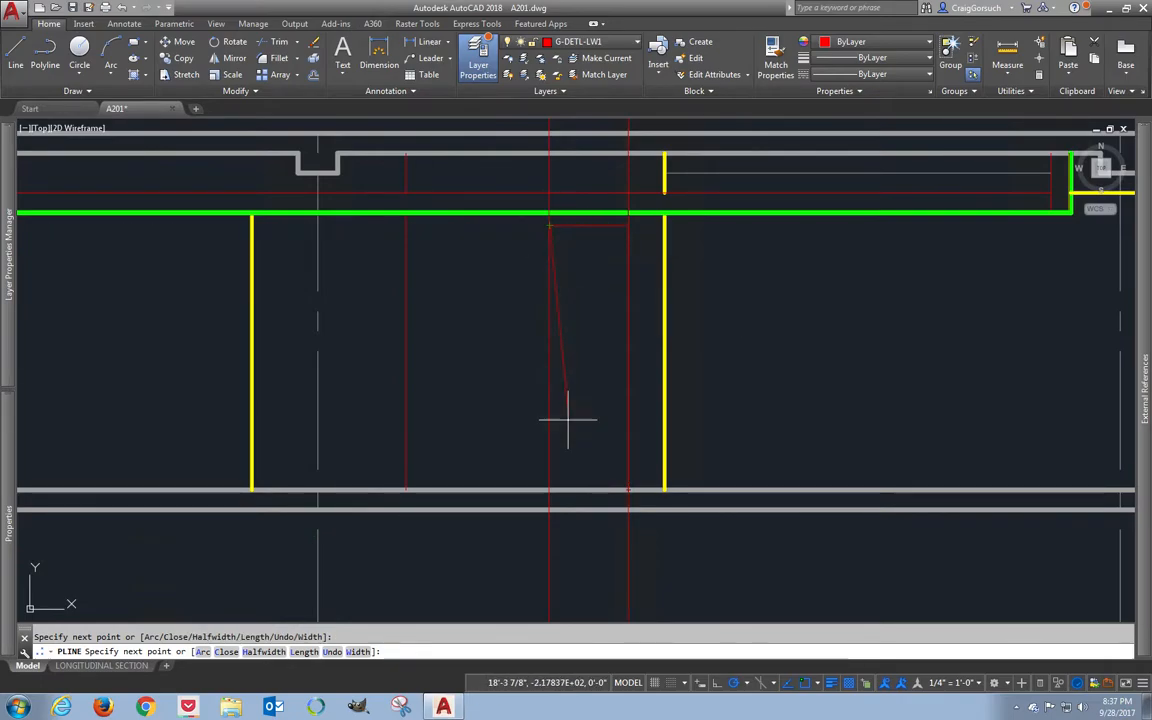
left_click(549, 490)
key("Return")
- Erase the two projection rays, leaving only the door outline
left_click(668, 545)
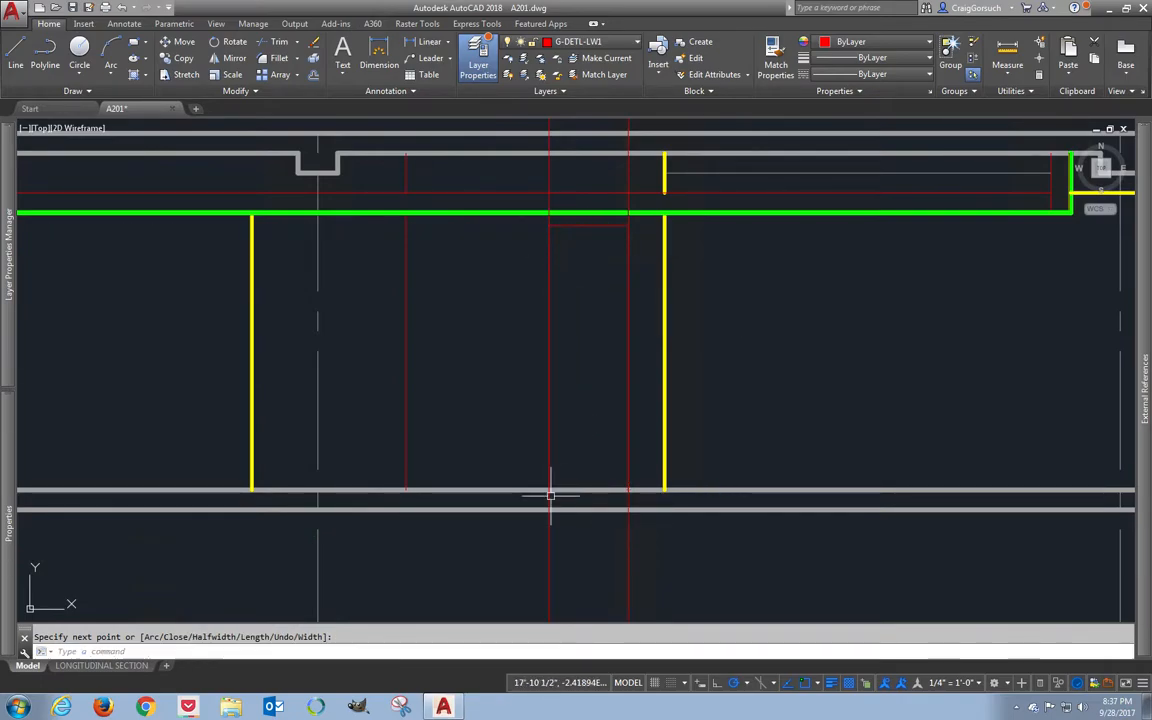
left_click(512, 582)
type("e")
key("Return")
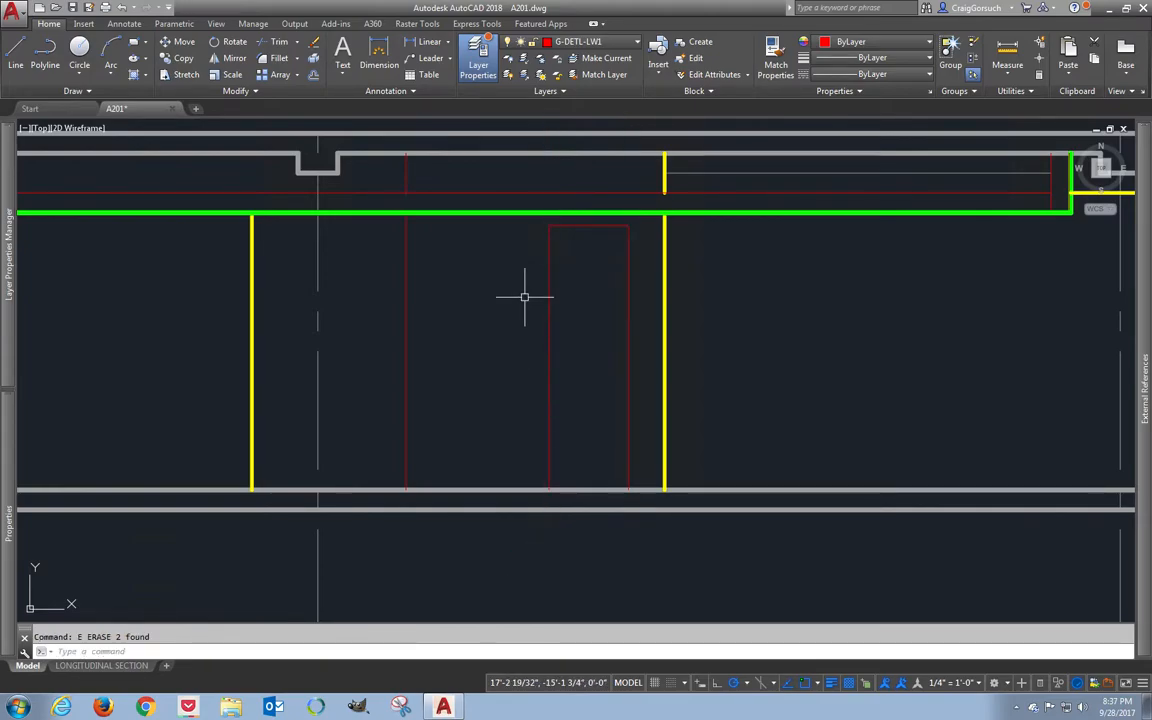
- Offset the door outline 2 inches outward to form the door frame
key("Return")
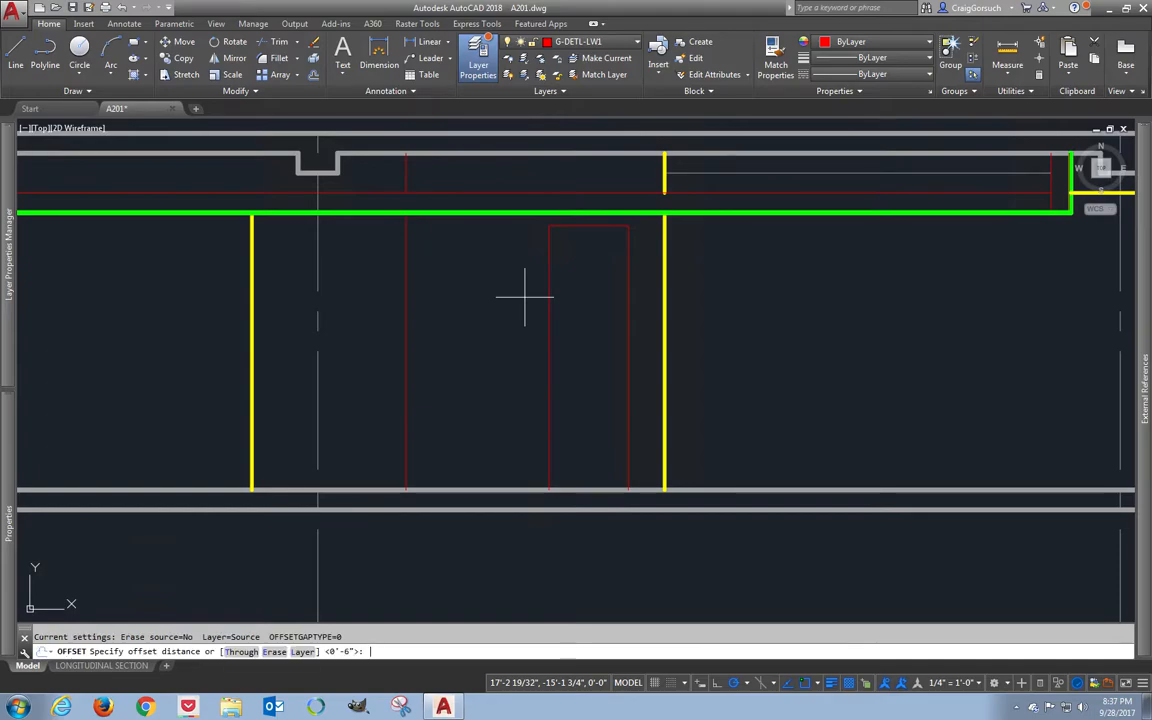
key("Return")
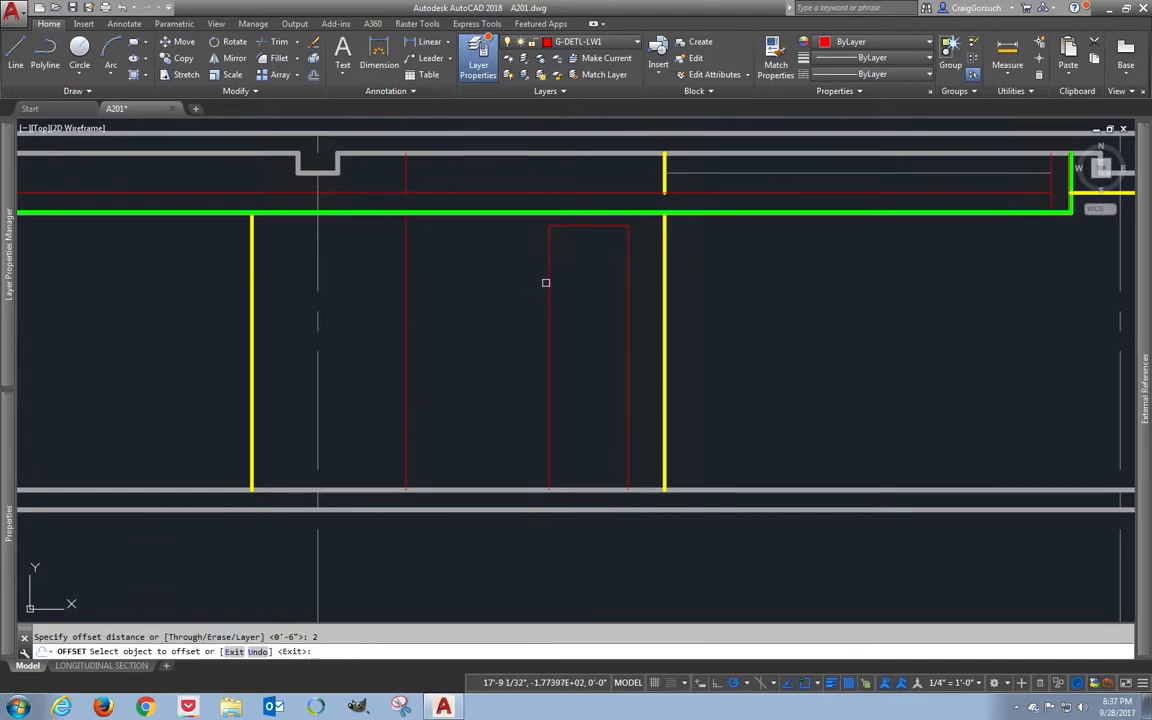
left_click(547, 282)
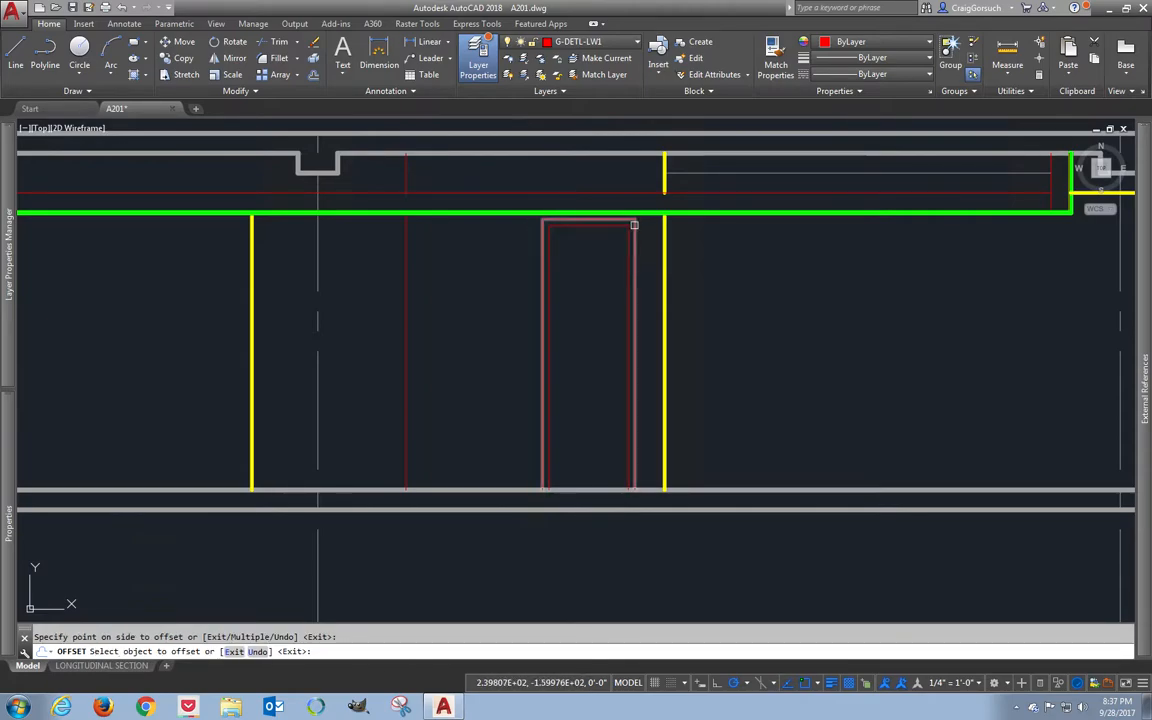
left_click(638, 240)
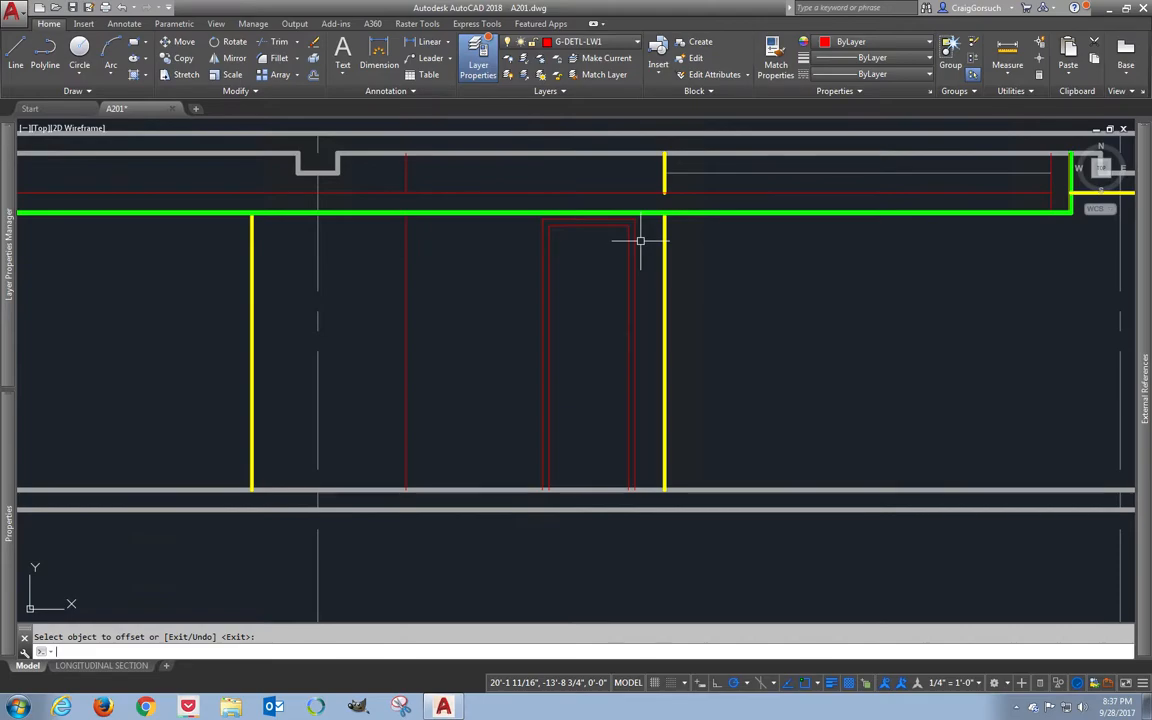
- Examine the bathroom door's swing direction in the floor plan and compare it with the door in the section
middle_click_drag(638, 244, 643, 314)
scroll(627, 332, "up", 2)
scroll(627, 332, "down", 2)
scroll(622, 260, "down", 5)
middle_click_drag(622, 260, 576, 470)
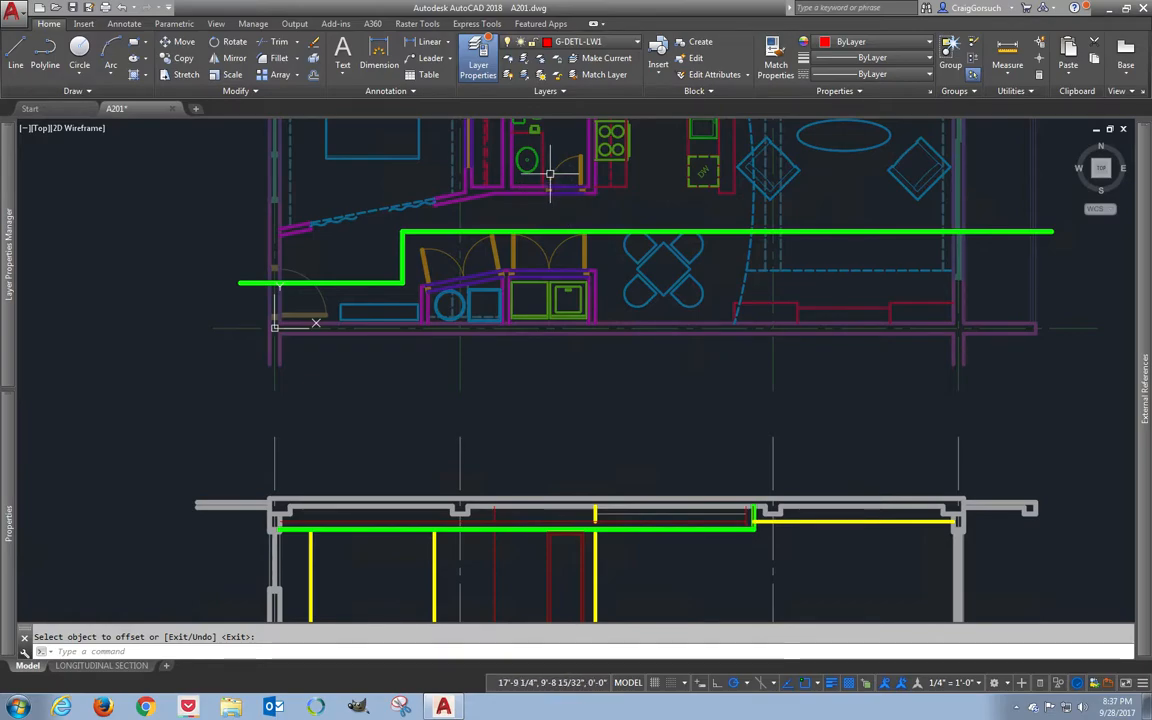
middle_click_drag(552, 335, 568, 193)
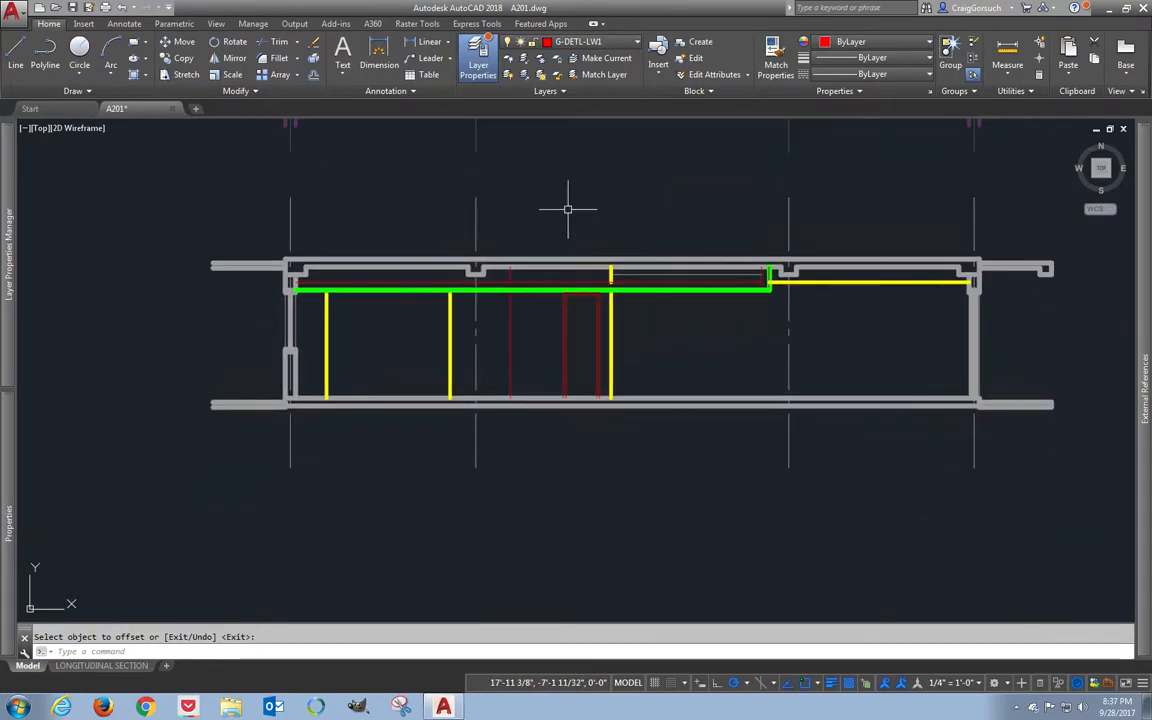
scroll(590, 335, "up", 4)
middle_click_drag(568, 316, 553, 348)
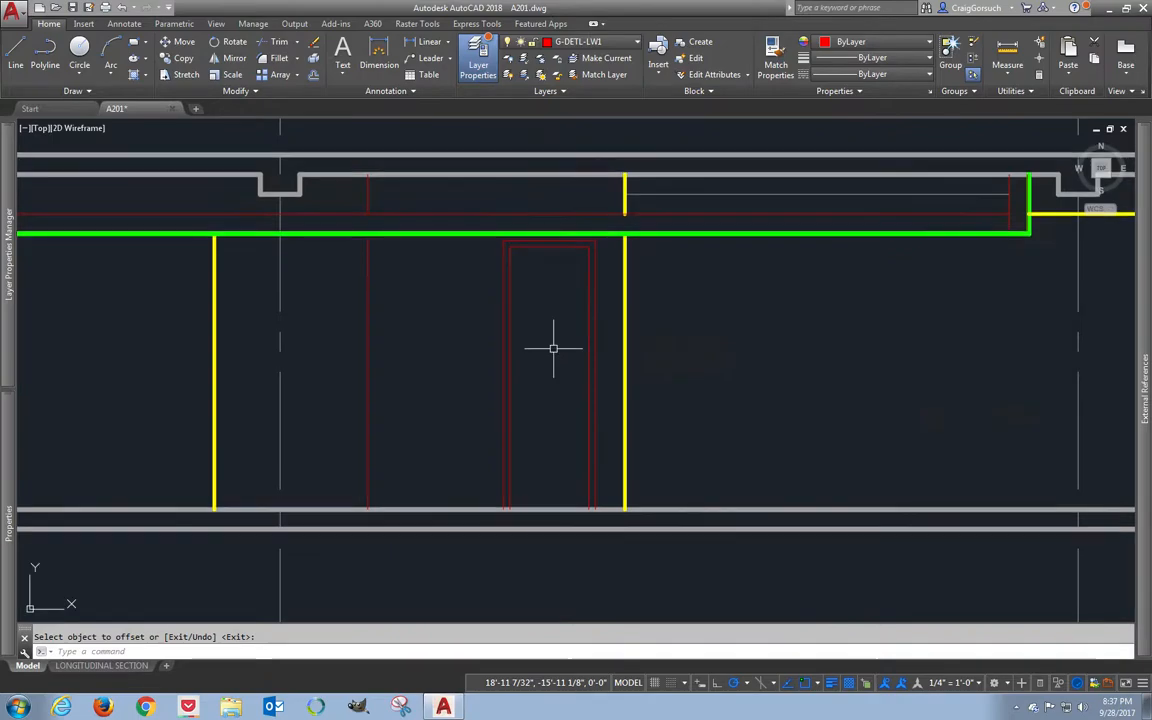
- Draw a swing polyline from the inner door outline's upper left corner to the right side's midpoint and back to the lower left corner
type("l")
key("Return")
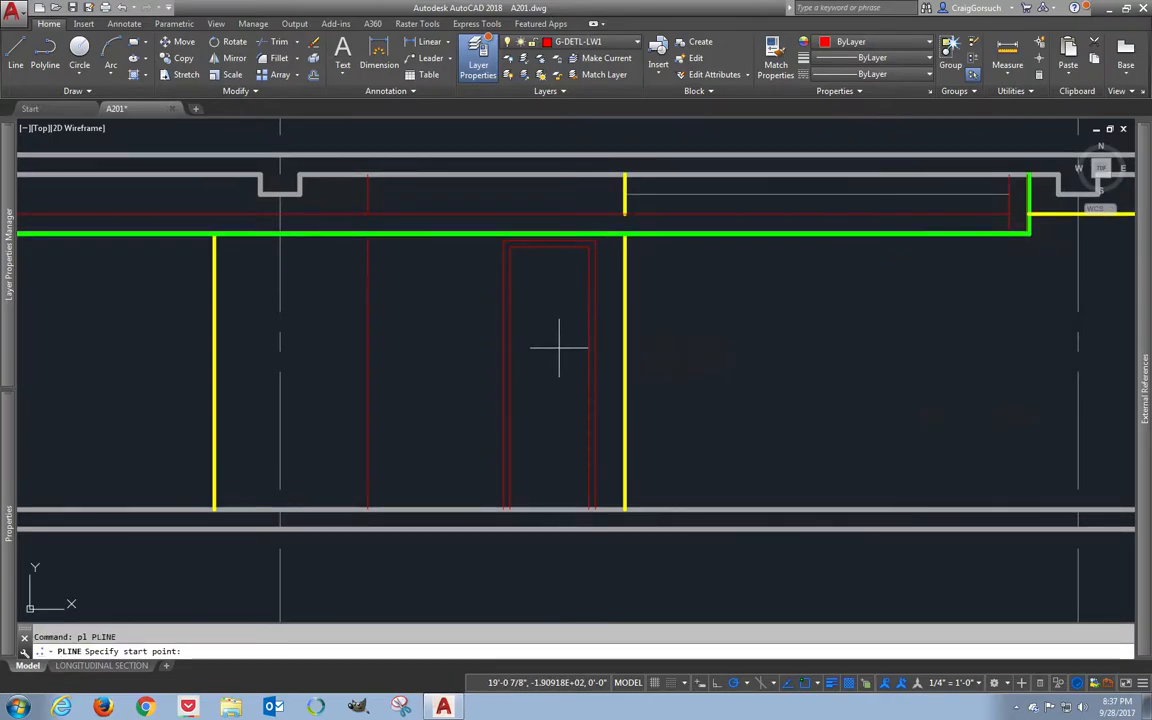
left_click(511, 246)
left_click(588, 378)
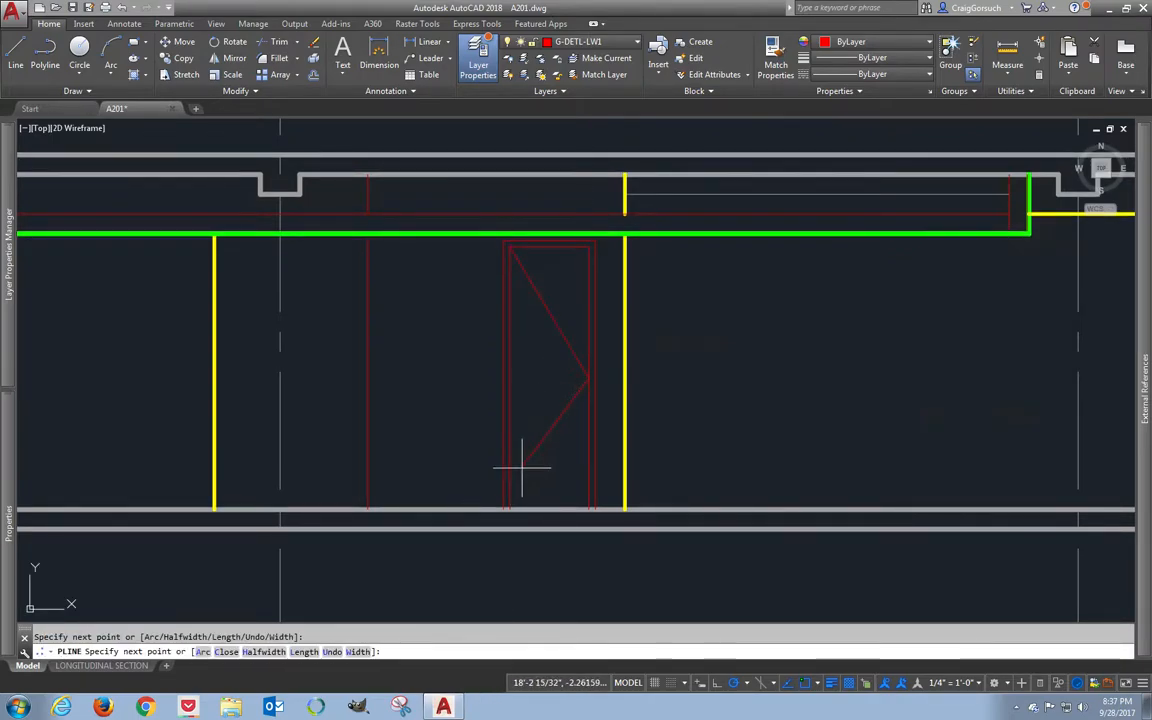
left_click(509, 488)
key("Return")
- Move the V-shaped door swing polyline to layer G-DETL-PATT
left_click(552, 415)
left_click(552, 415)
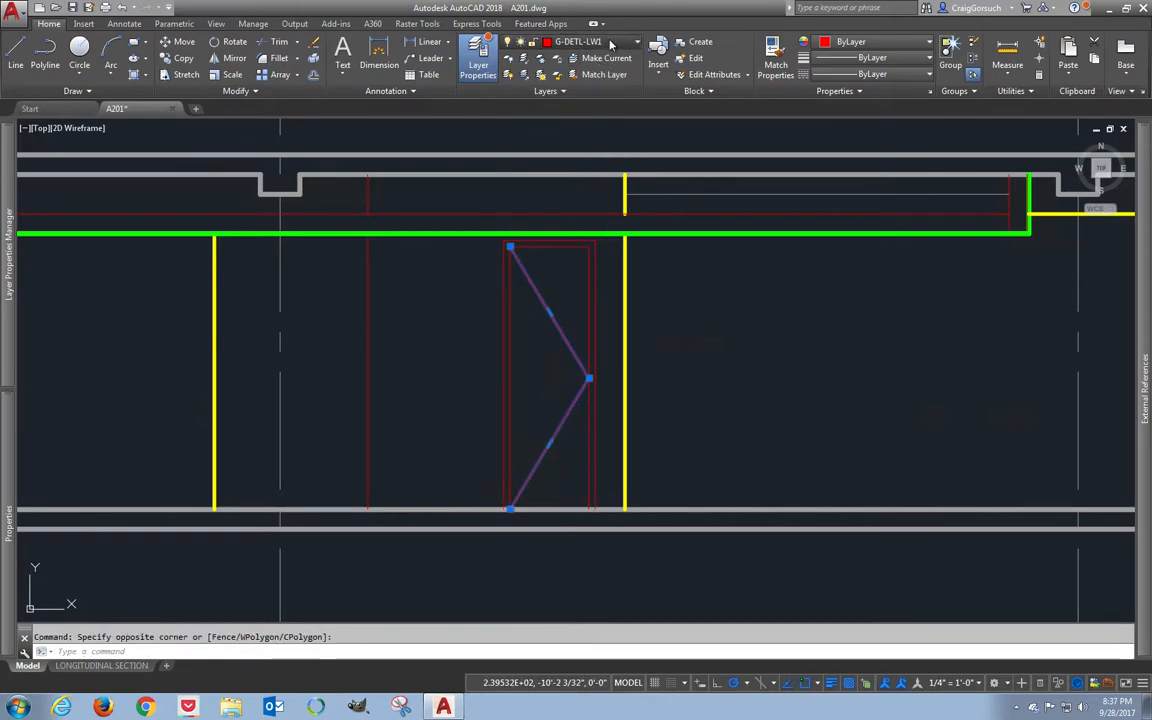
left_click(610, 42)
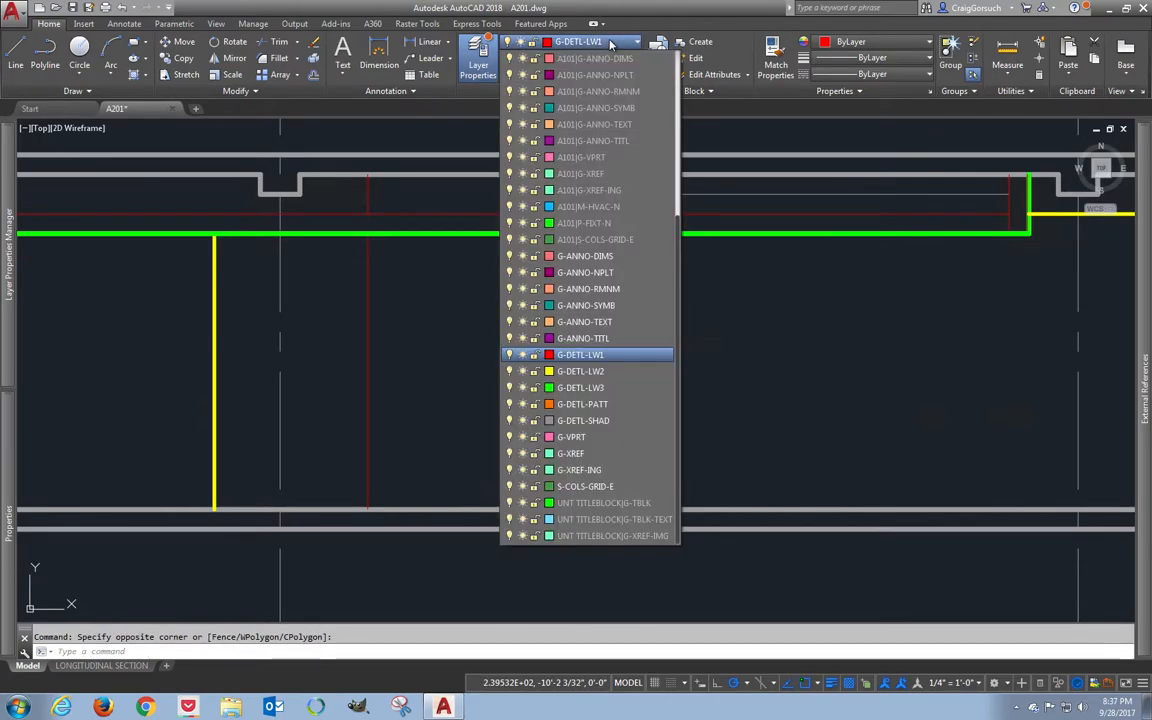
left_click(606, 407)
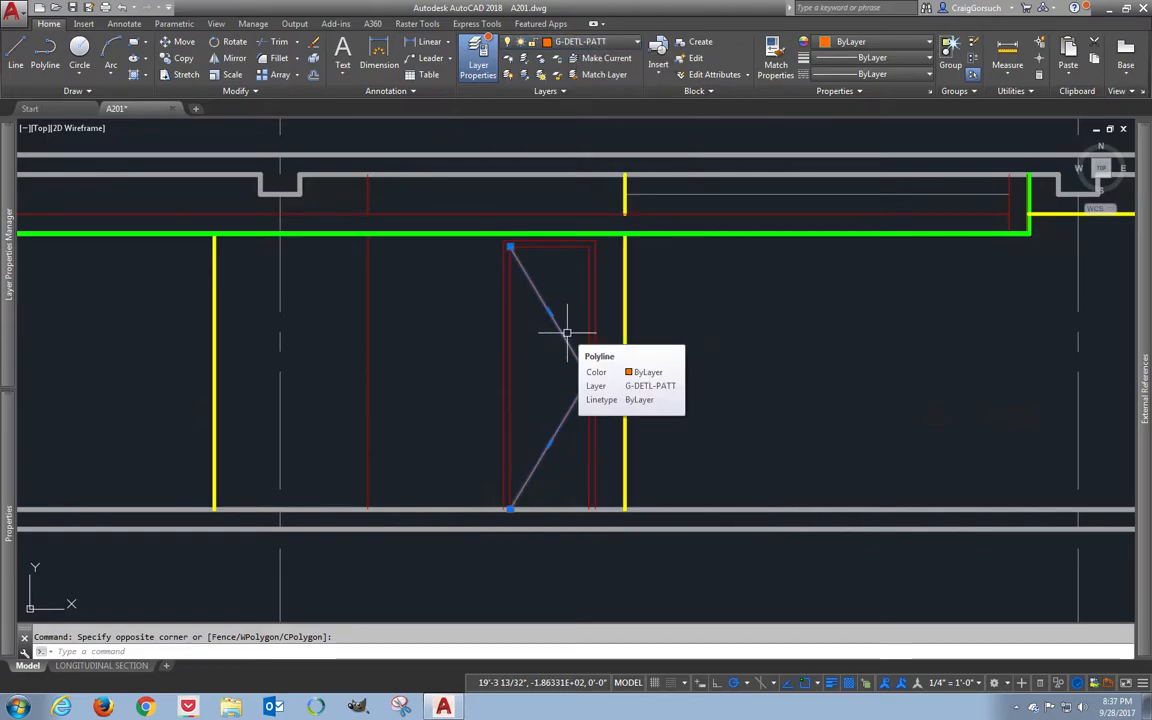
- Set the V-shaped door swing polyline's linetype to HIDDEN2
left_click(900, 75)
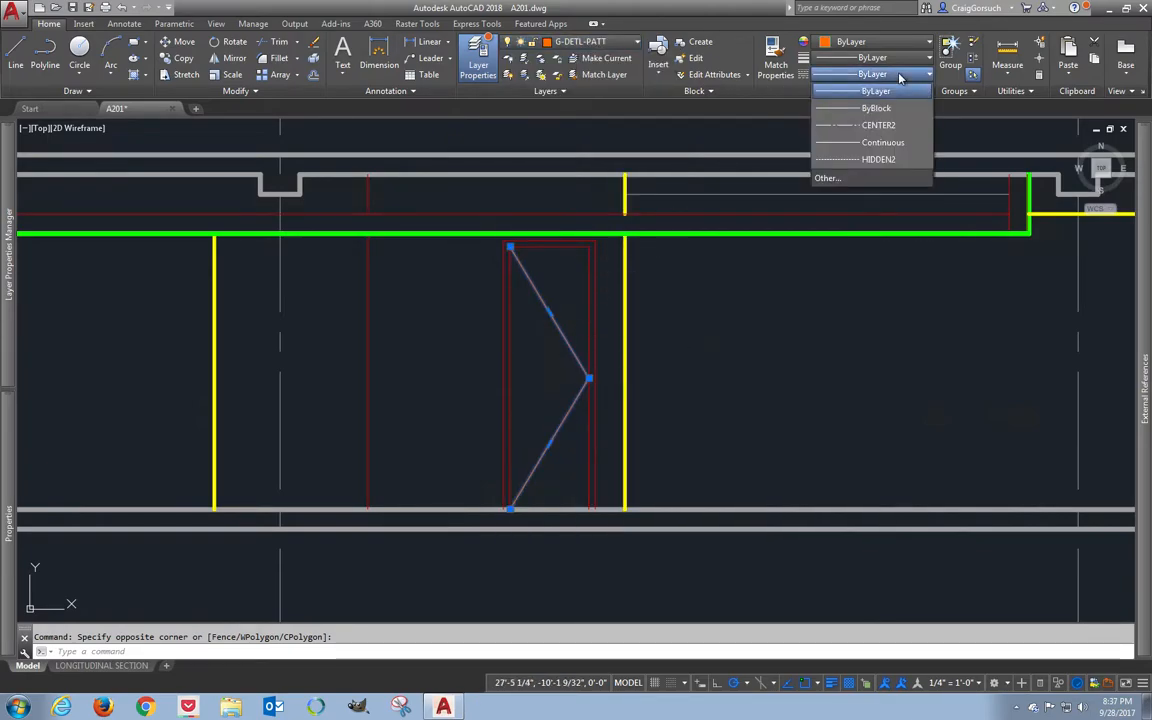
left_click(877, 160)
key("Escape")
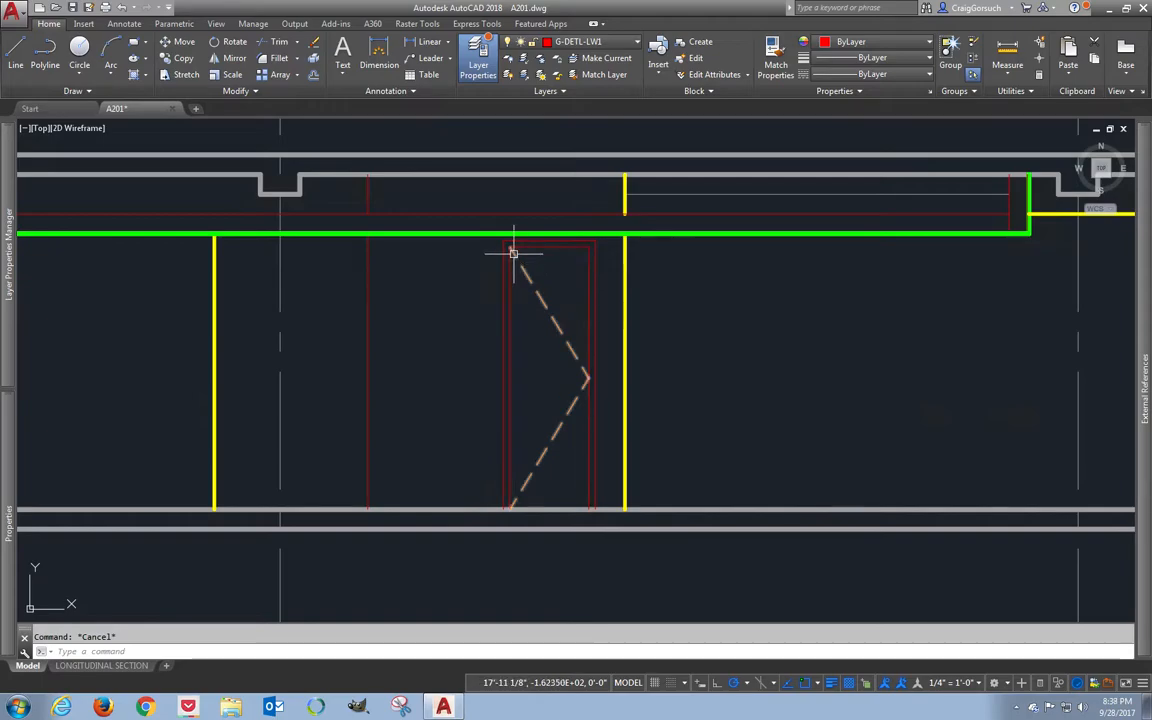
- Copy the bathroom door's two outlines horizontally to the other side of the yellow wall line, without the swing polyline
type("co")
key("Return")
left_click(522, 319)
left_click(501, 327)
key("Return")
left_click(527, 342)
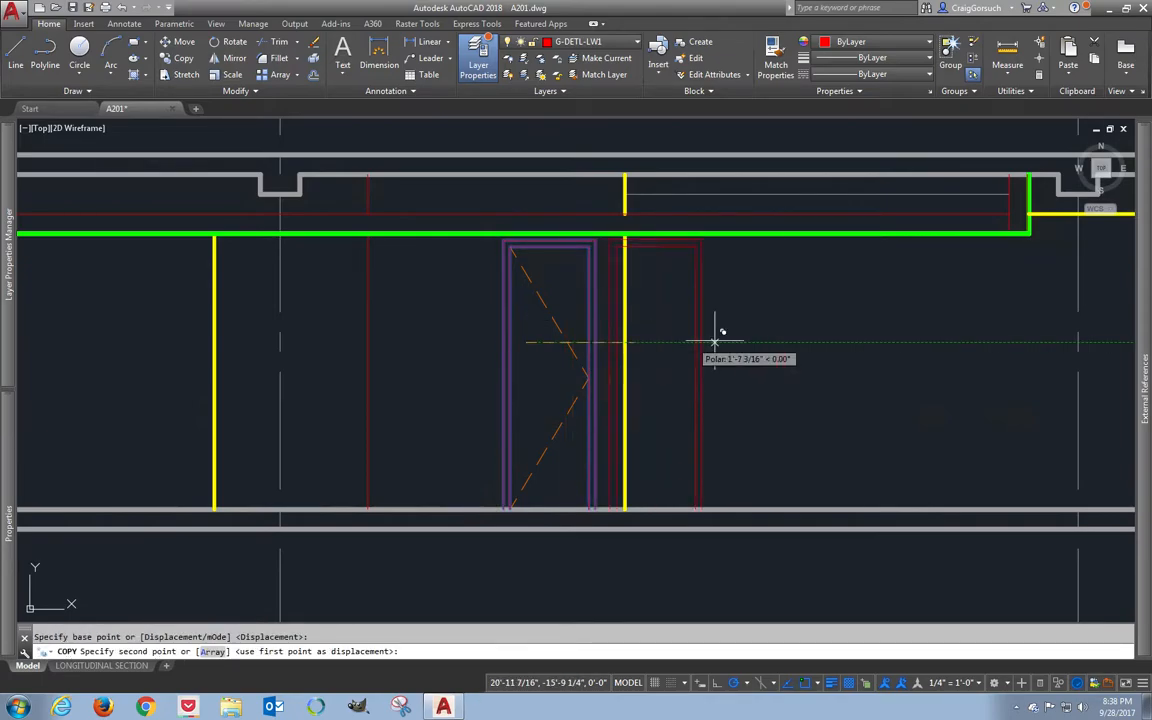
left_click(738, 330)
key("Return")
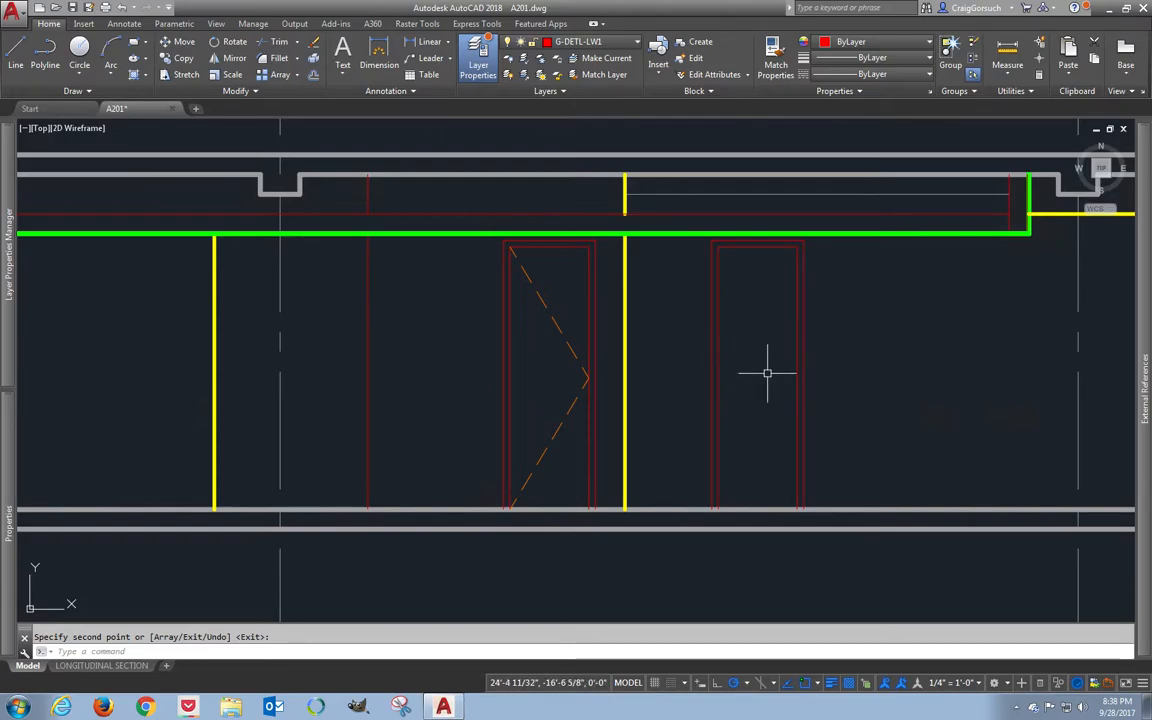
- Draw a vertical line from head to floor inside the copied door, 8 inches in from the inner outline's right side
type("1")
key("Return")
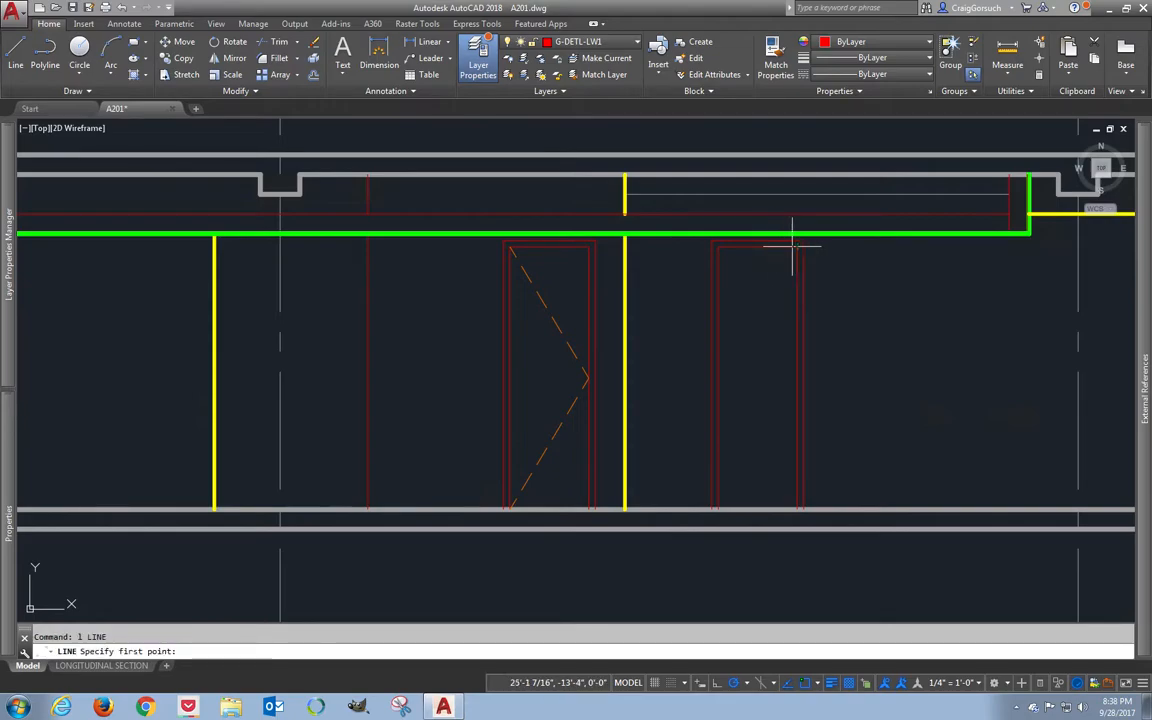
type("8")
key("Return")
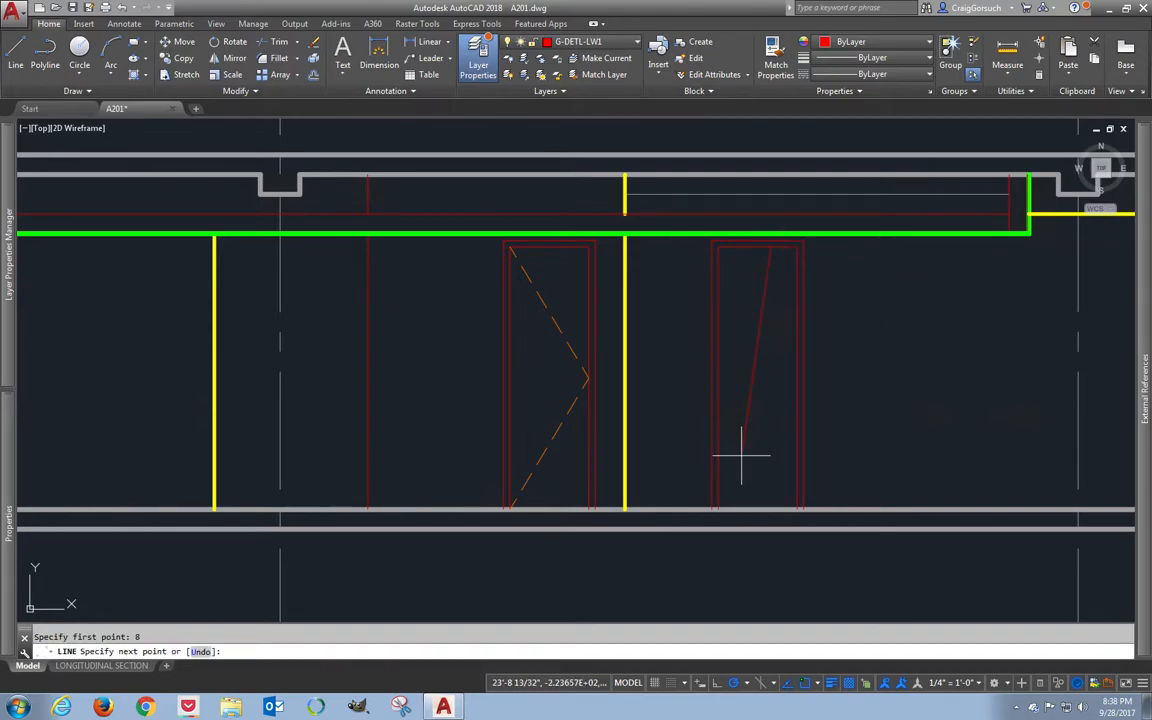
left_click(766, 505)
key("Return")
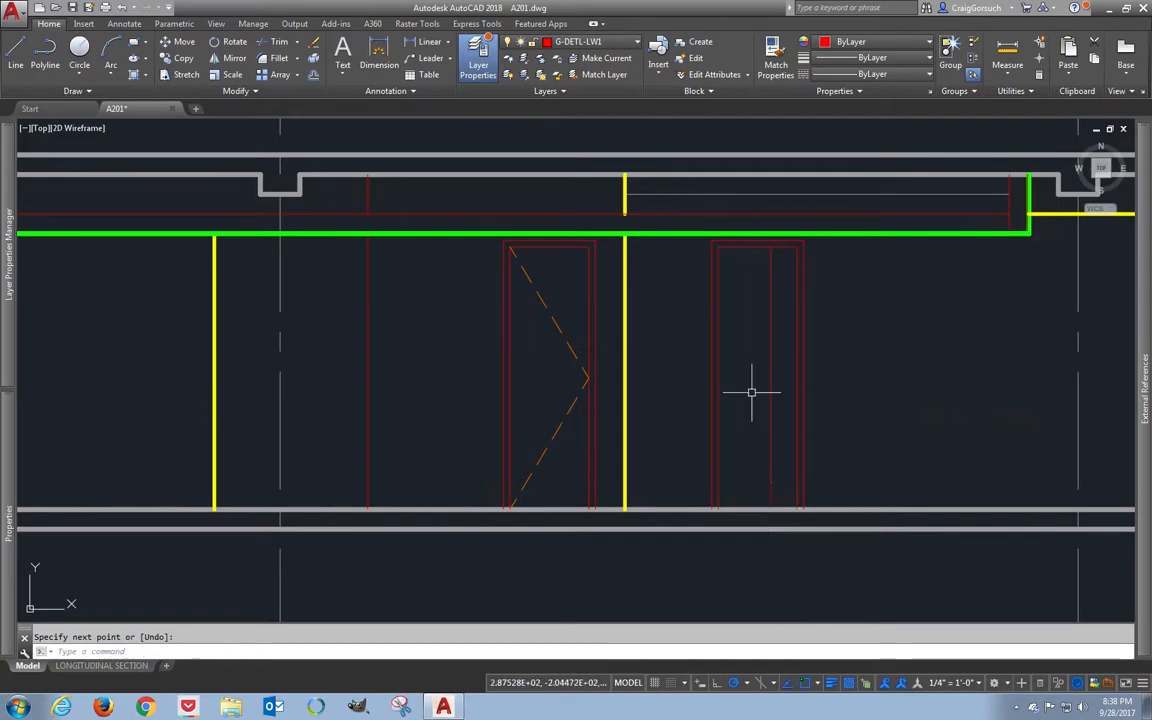
- Make G-DETL-PATT the current layer and draw a horizontal arrow shaft with its upper arrowhead stroke in the copied door's wider panel
scroll(738, 368, "up", 2)
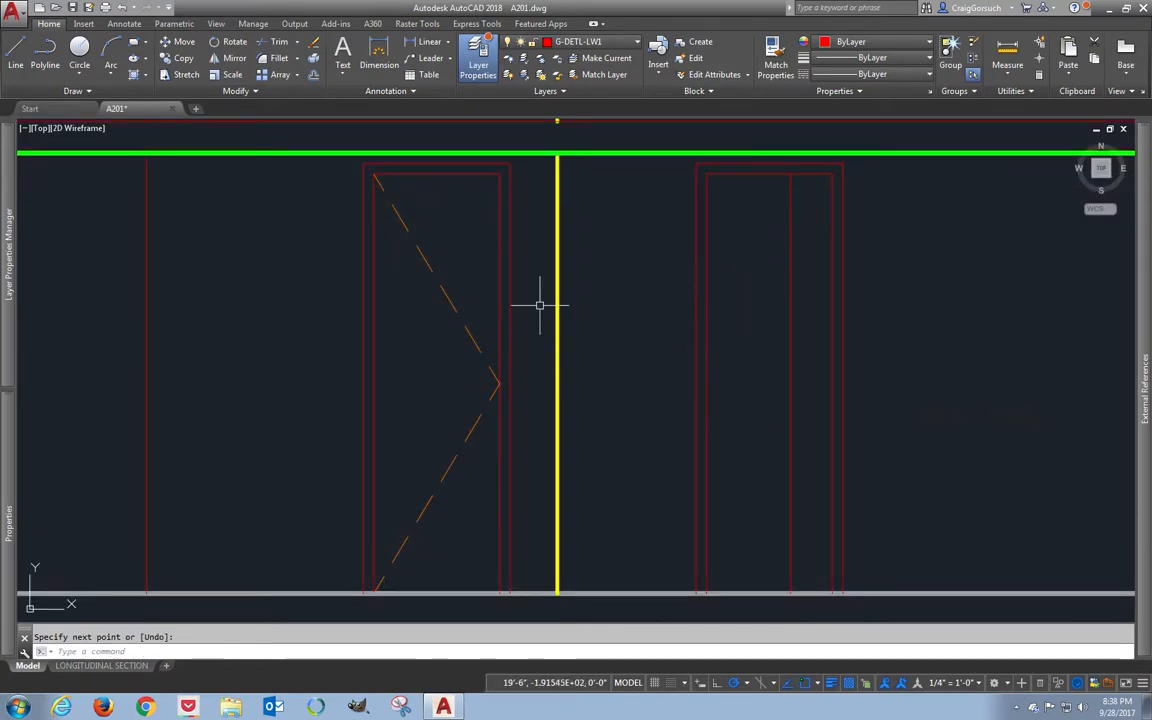
left_click(590, 41)
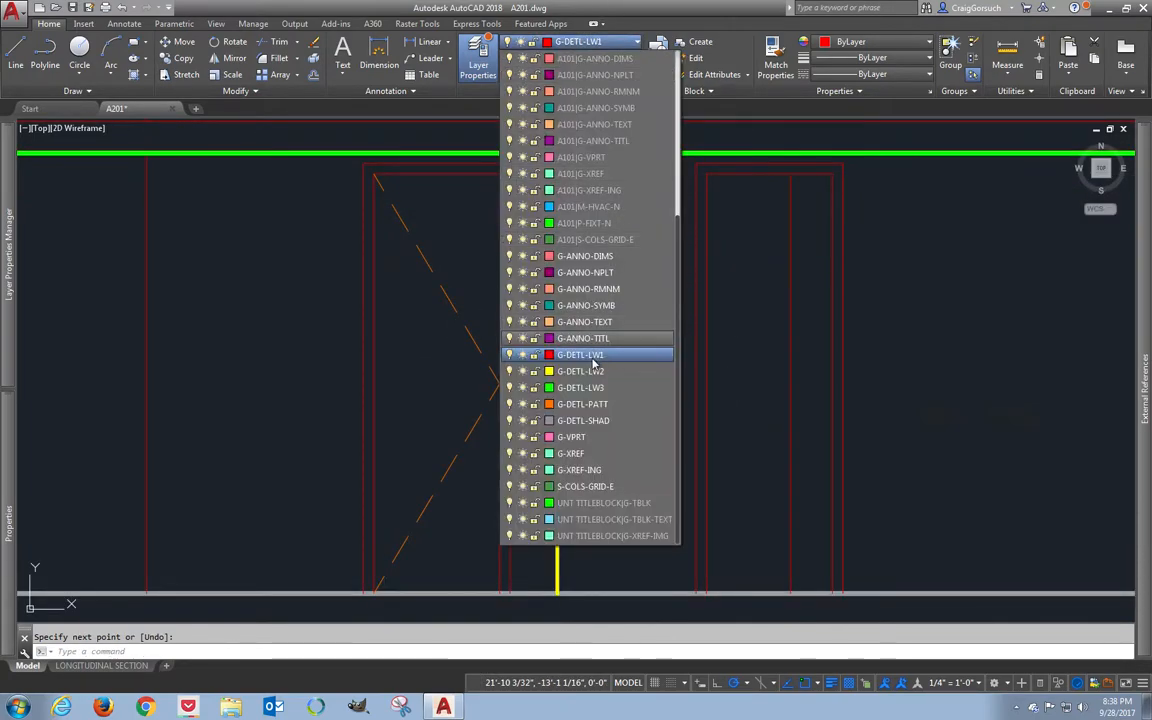
left_click(585, 404)
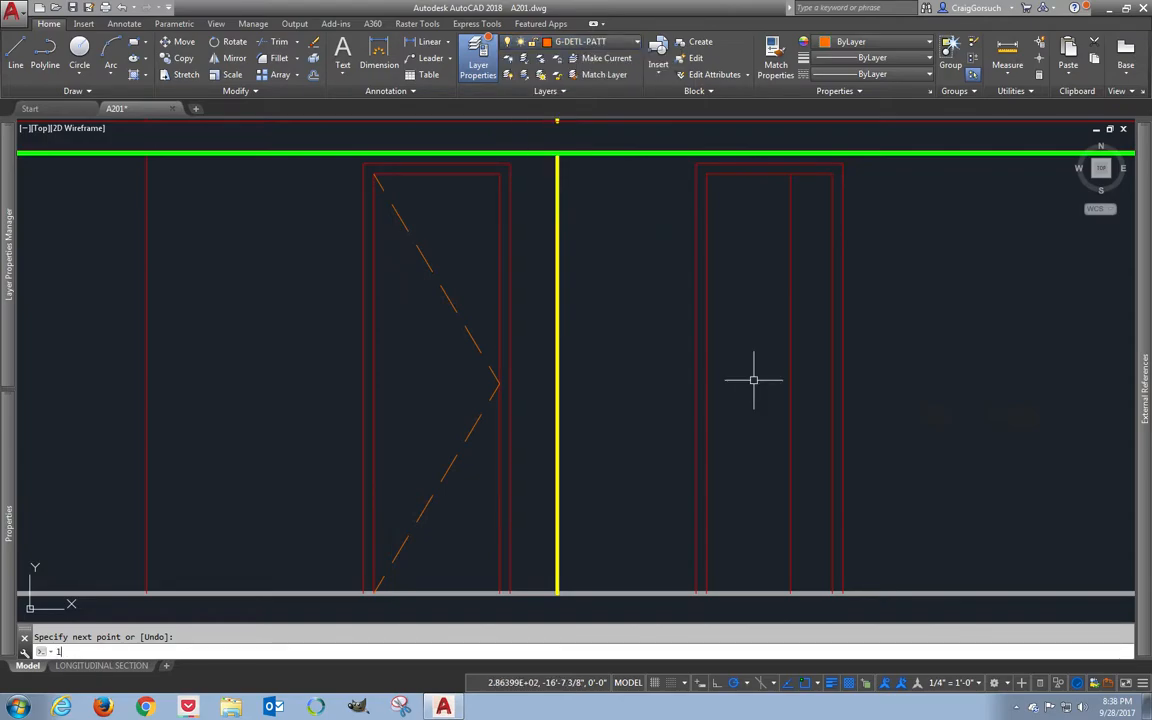
key("Return")
left_click(760, 380)
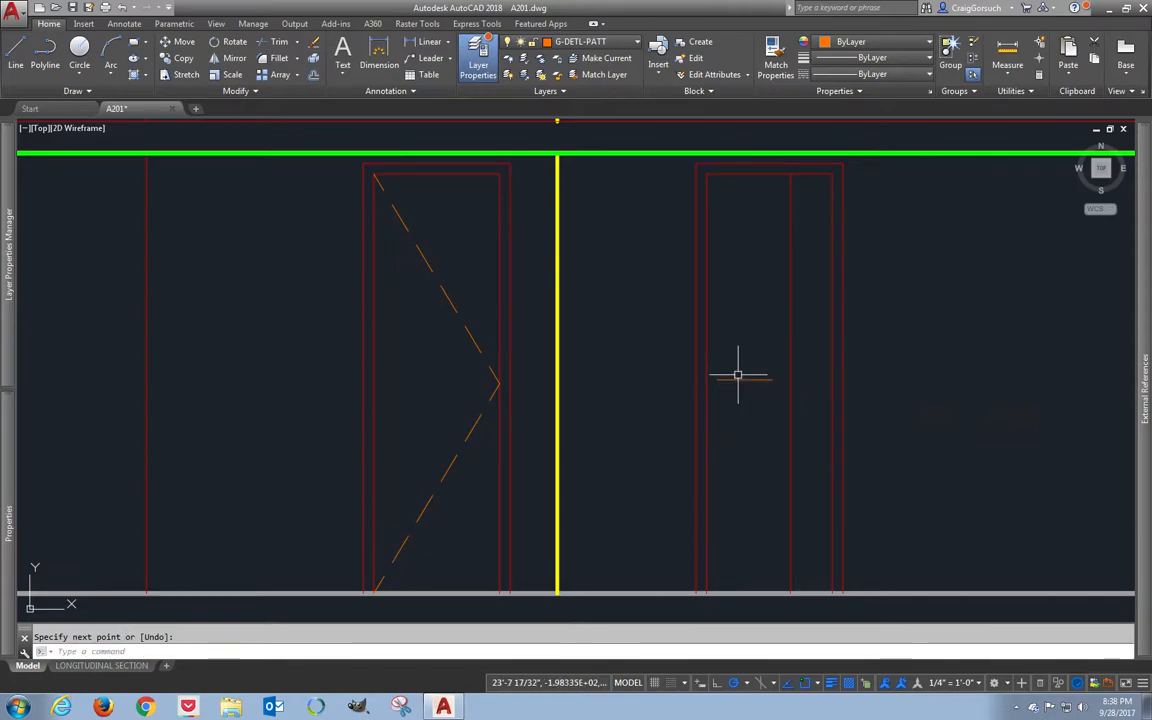
key("Return")
left_click(724, 379)
left_click(739, 371)
key("Return")
- Mirror the upper arrowhead stroke about the shaft to complete the left-pointing arrow, keeping the original
type("mi")
key("Return")
left_click(727, 377)
key("Return")
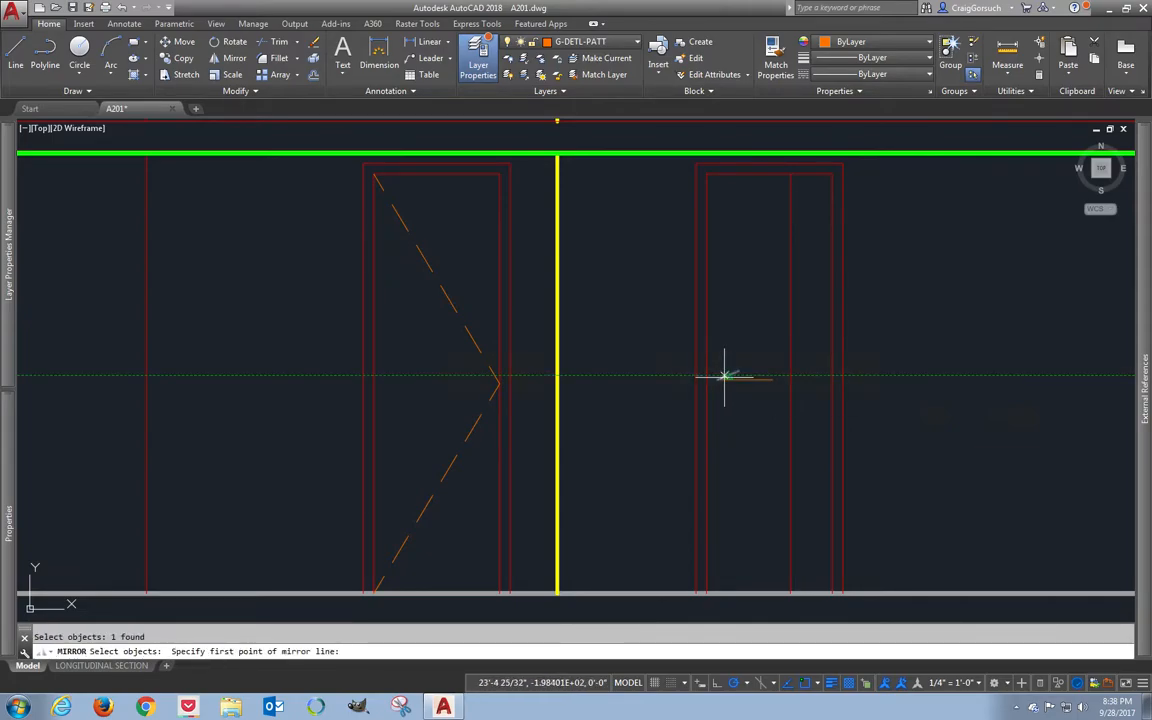
left_click(716, 380)
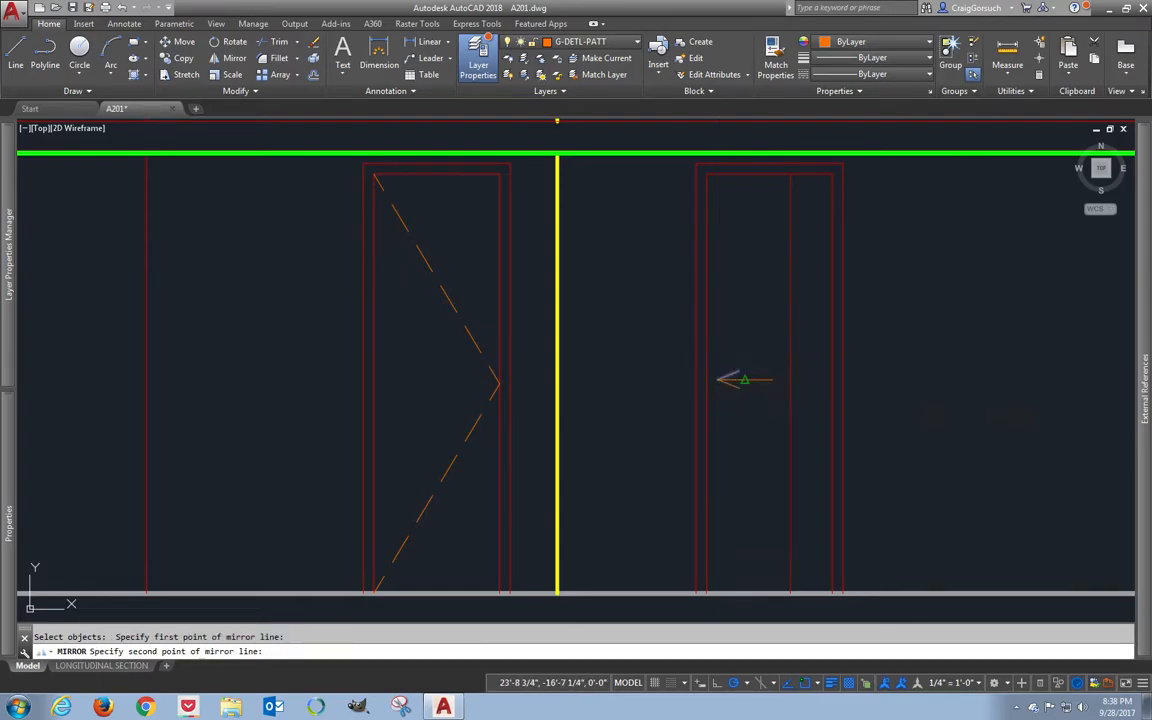
left_click(744, 380)
key("Return")
- Copy the sliding door's inner and outer outlines horizontally to the right, leaving out the panel line and arrow
scroll(757, 392, "down", 2)
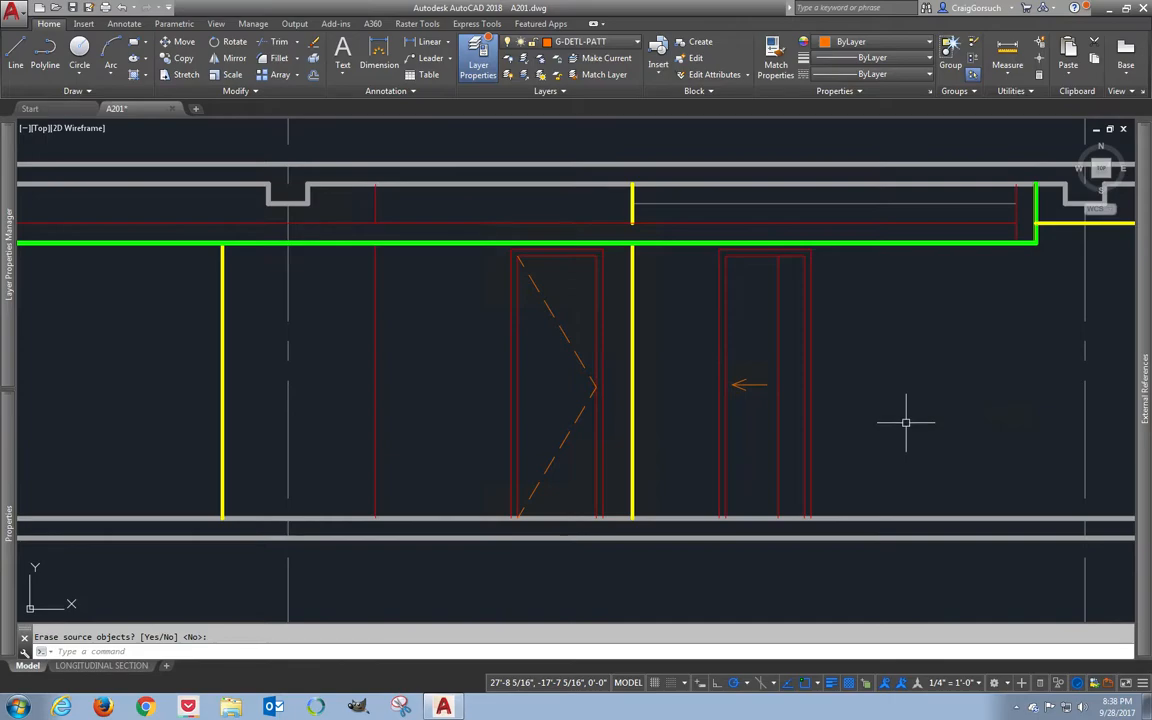
middle_click_drag(872, 351, 779, 355)
scroll(779, 355, "up", 2)
type("co")
key("Return")
left_click(740, 348)
left_click(655, 380)
scroll(666, 375, "up", 3)
scroll(666, 375, "down", 4)
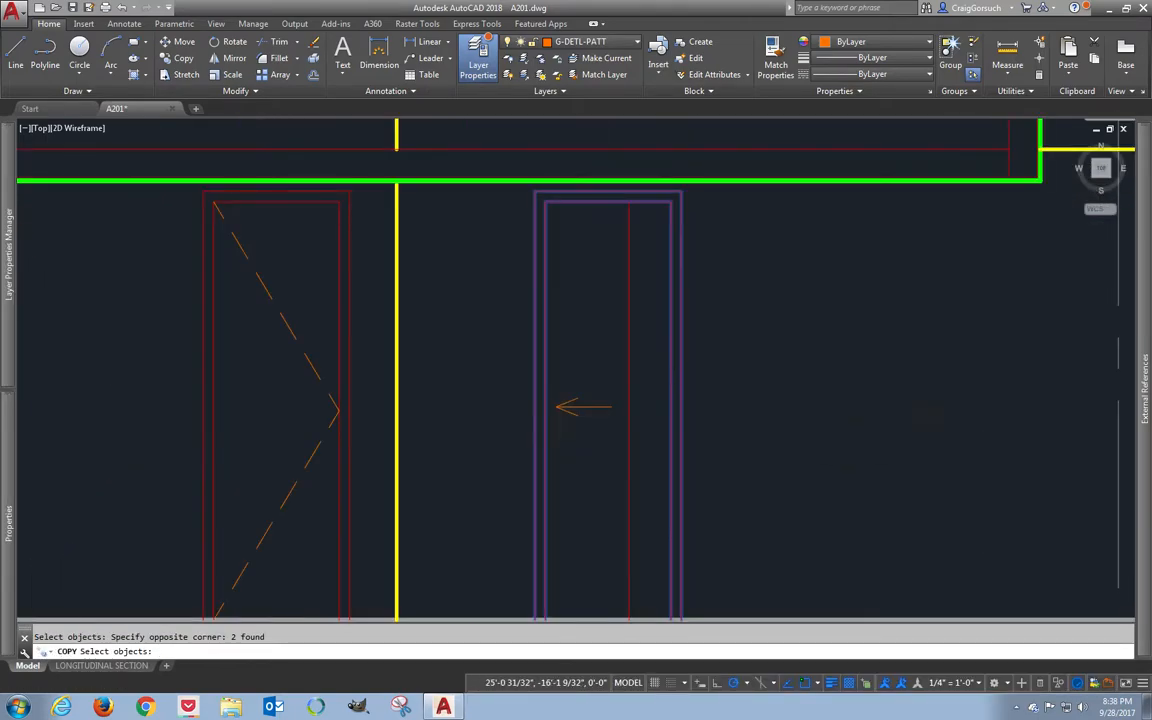
key("Return")
left_click(732, 382)
left_click(851, 385)
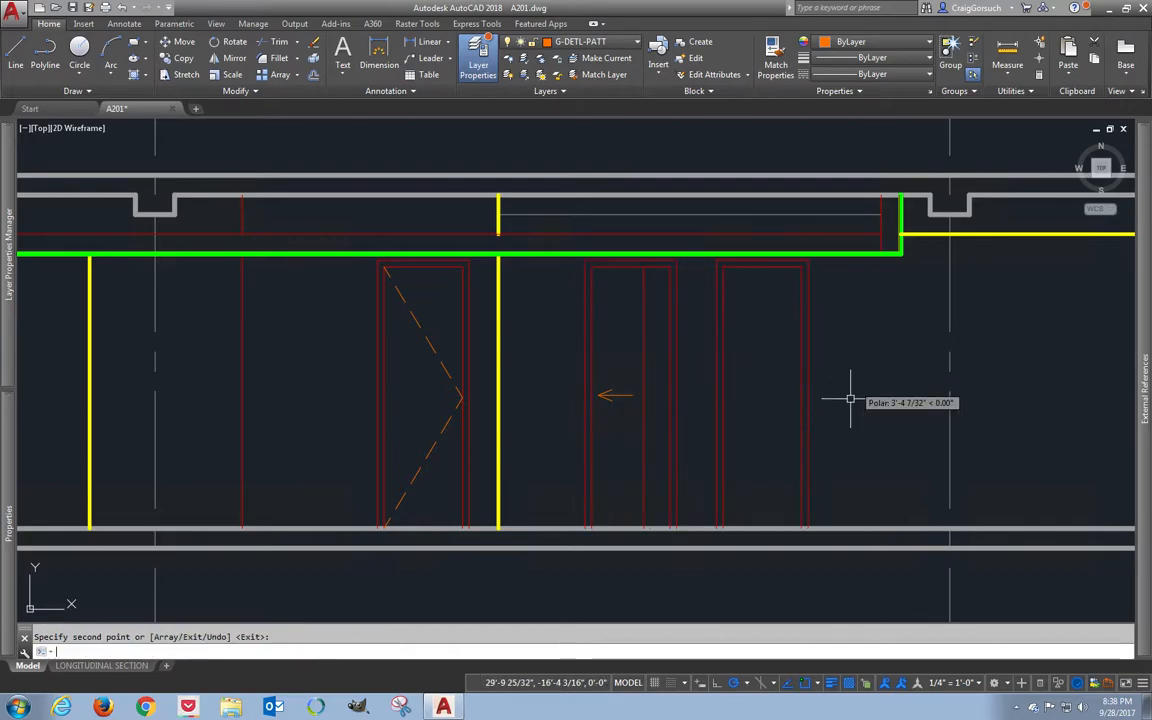
- Stretch the right side of the newly copied door outlines 24 inches to widen the opening
type("s")
key("Return")
left_click(815, 572)
left_click(776, 240)
key("Return")
left_click(818, 320)
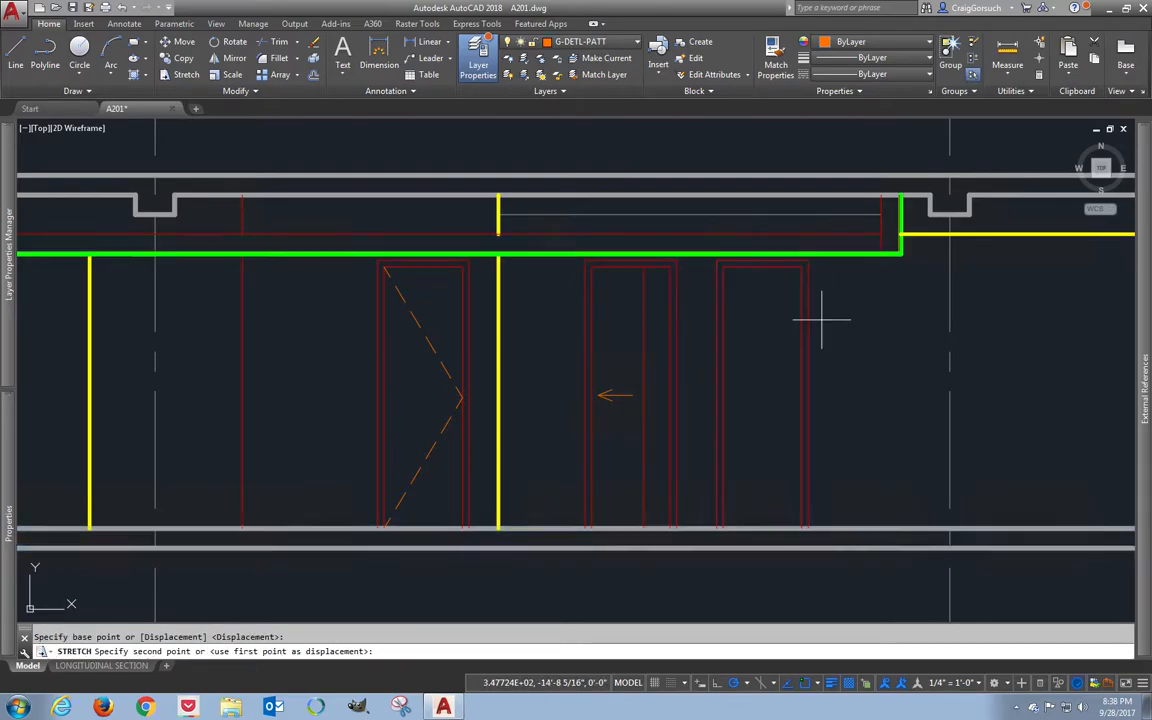
type("24")
key("Return")
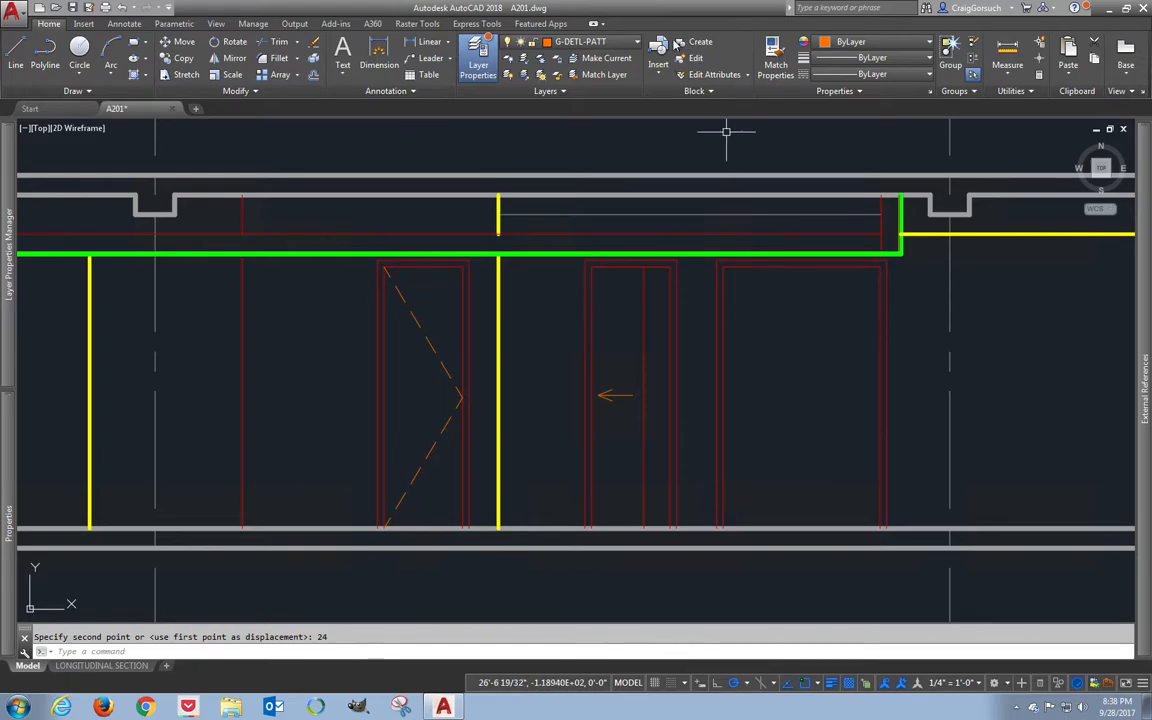
- Make G-DETL-LW1 the current layer and draw a vertical centerline from head to floor in the widened door
left_click(600, 58)
left_click(642, 274)
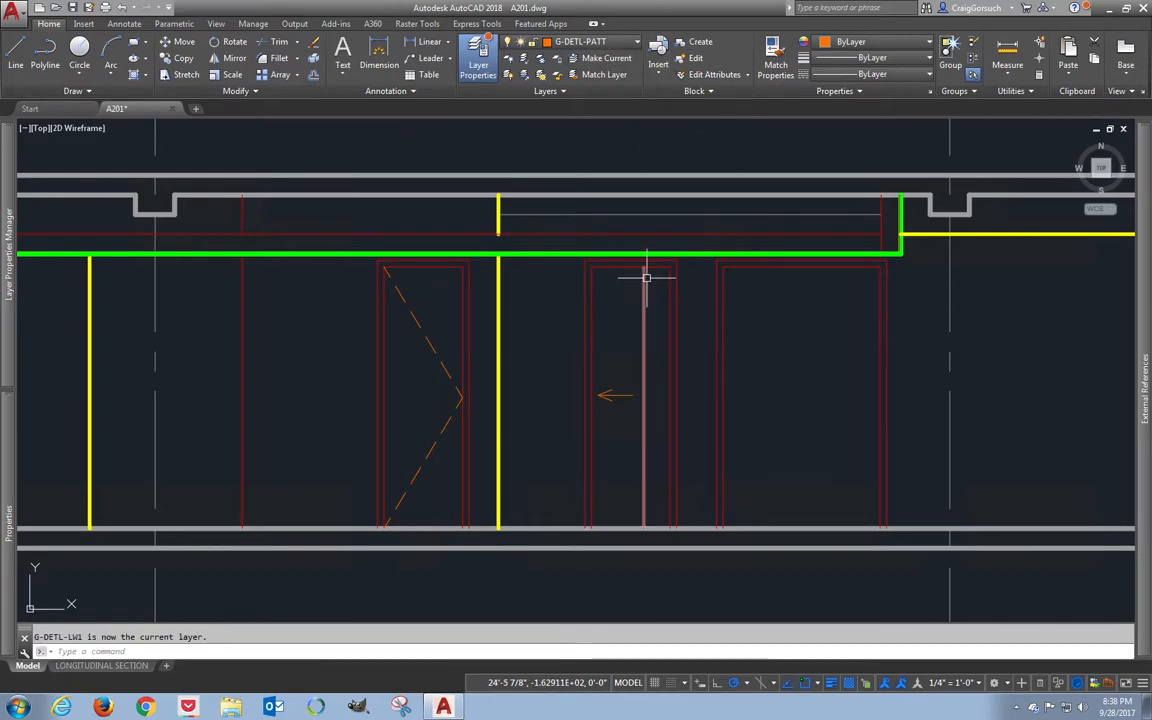
type("l")
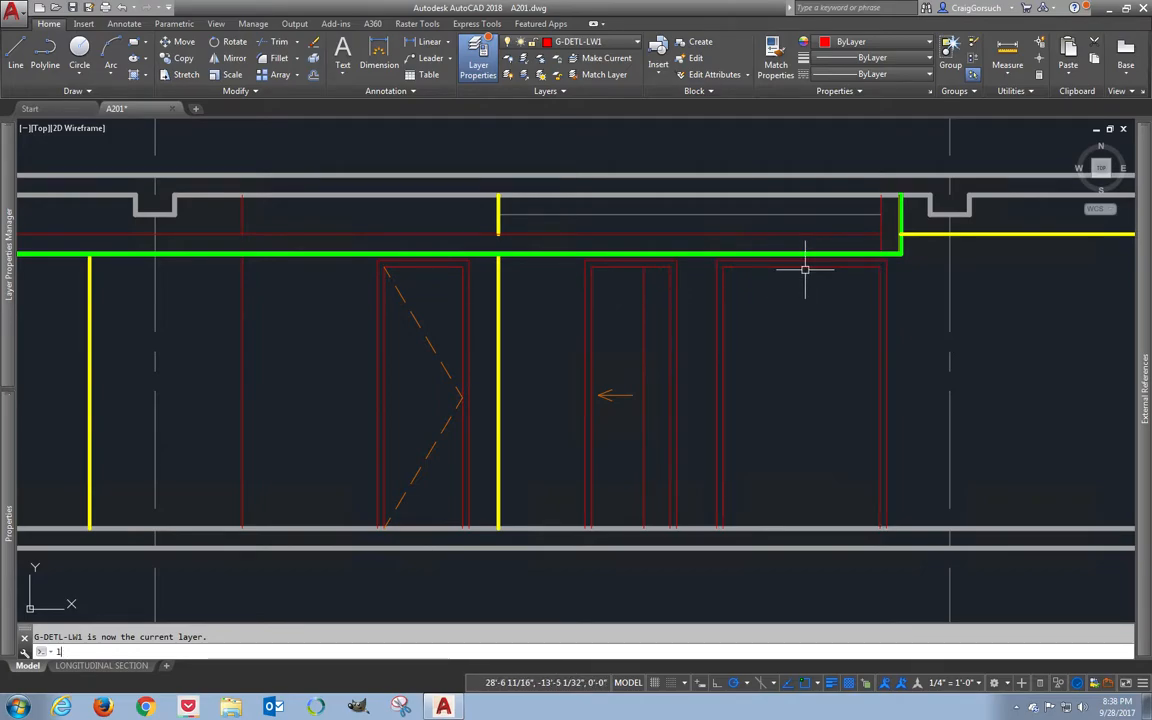
key("Return")
left_click(802, 268)
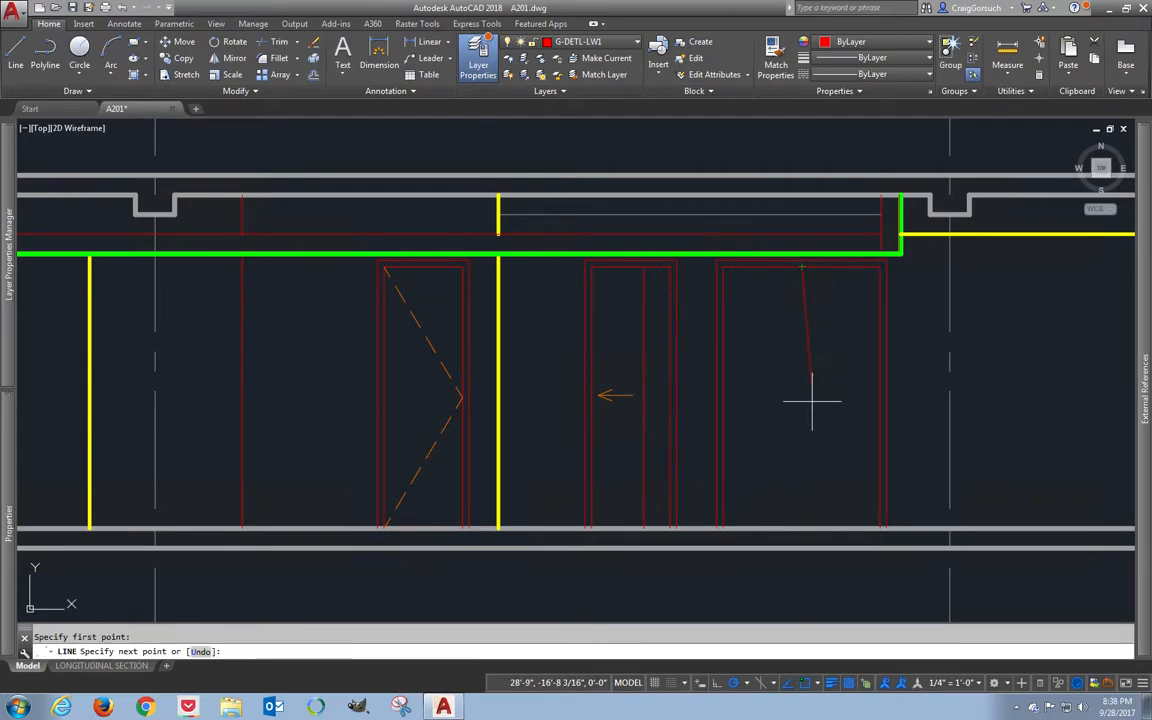
left_click(802, 527)
key("Return")
- Draw a second vertical line from head to floor, 12 inches left of the widened door's centerline
key("Return")
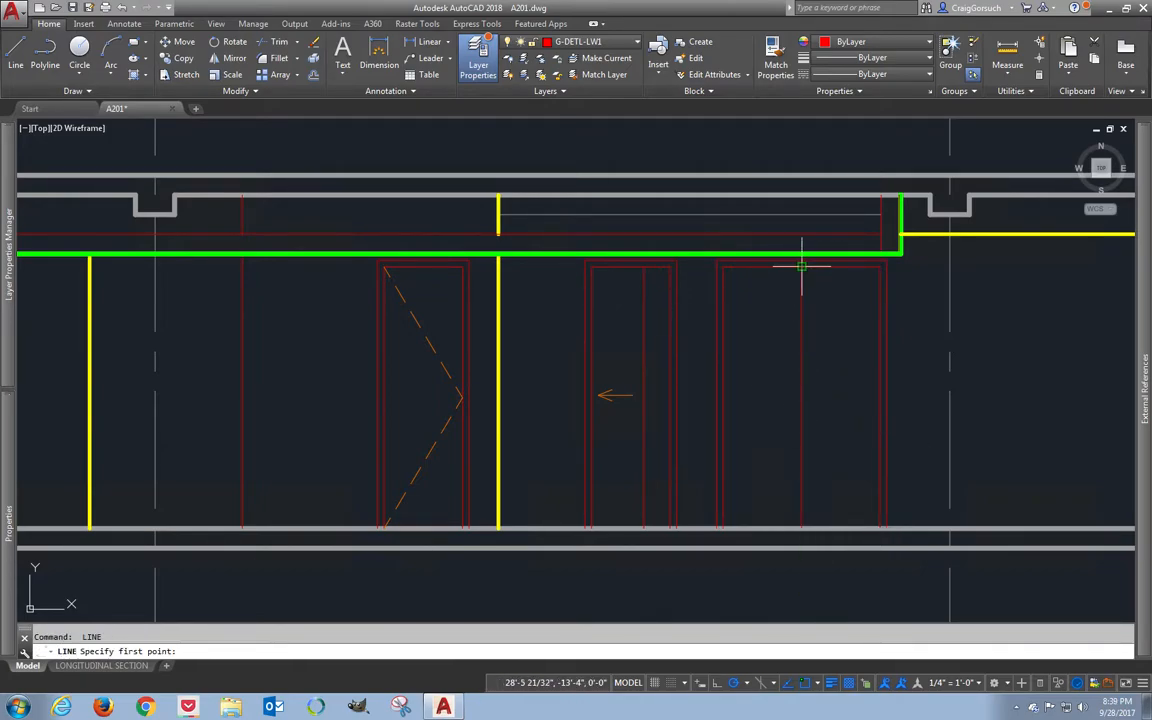
type("12")
key("Return")
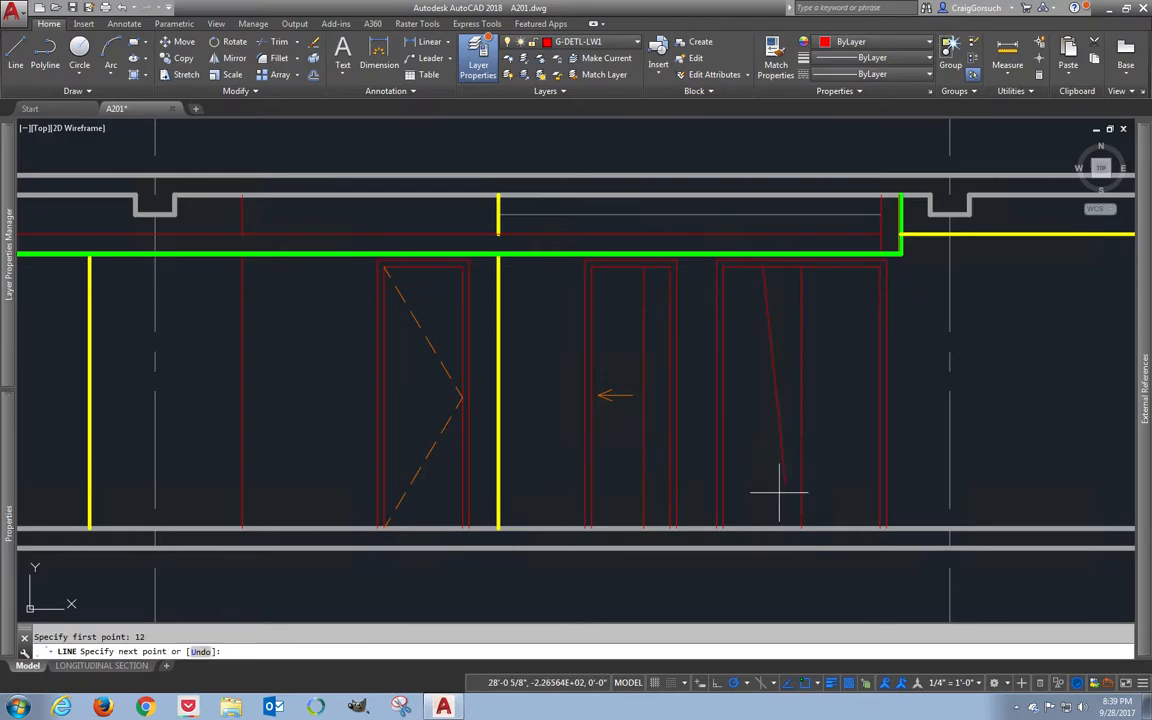
left_click(762, 527)
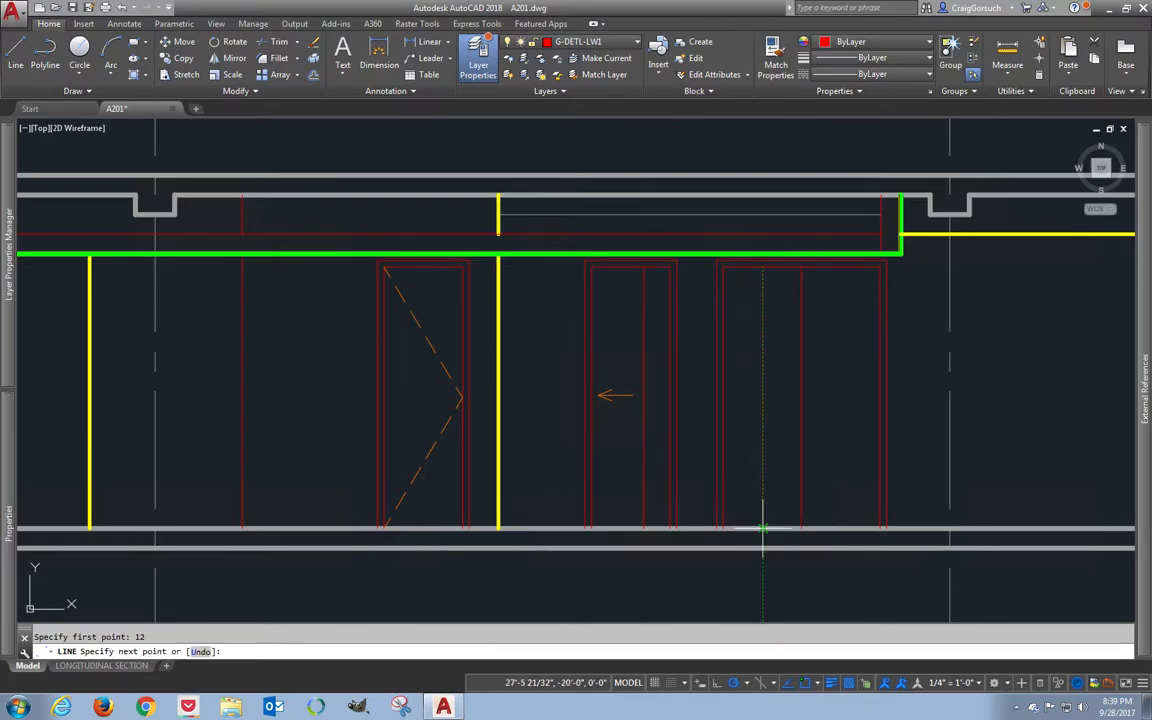
key("Return")
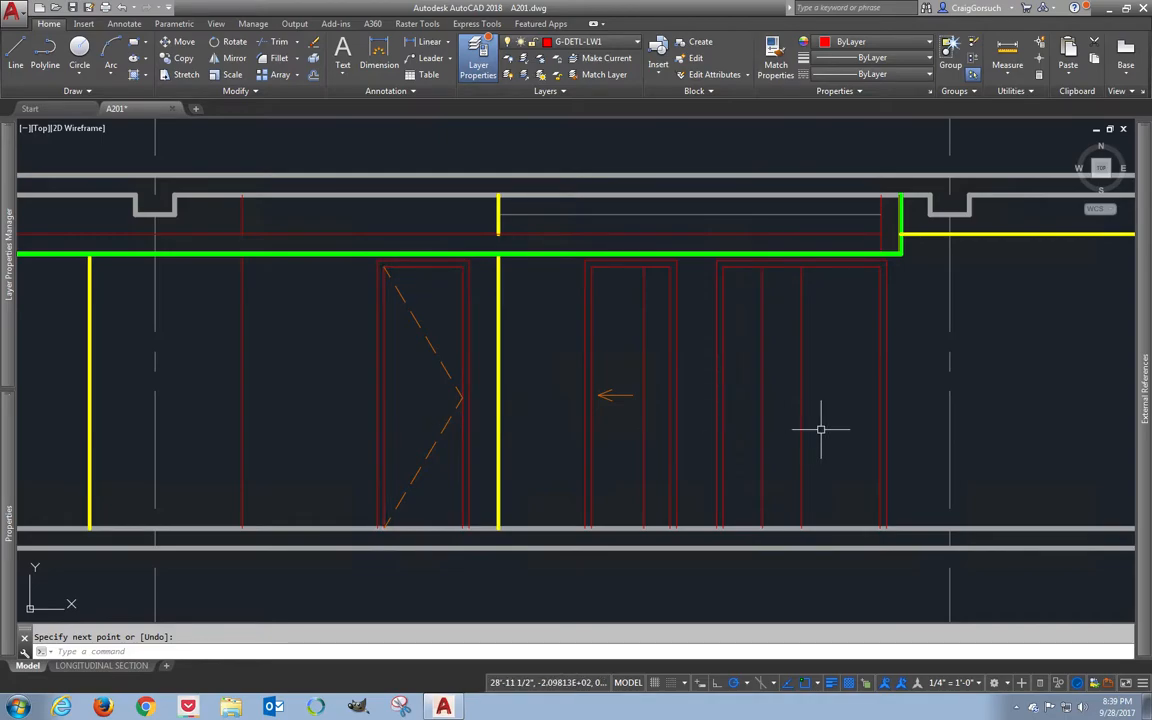
type("mi")
key("Return")
key("Escape")
- Draw a closed diamond swing polyline over the left door pair, joining the fold line's ends to the midpoints of its two side edges
type("PL")
key("Return")
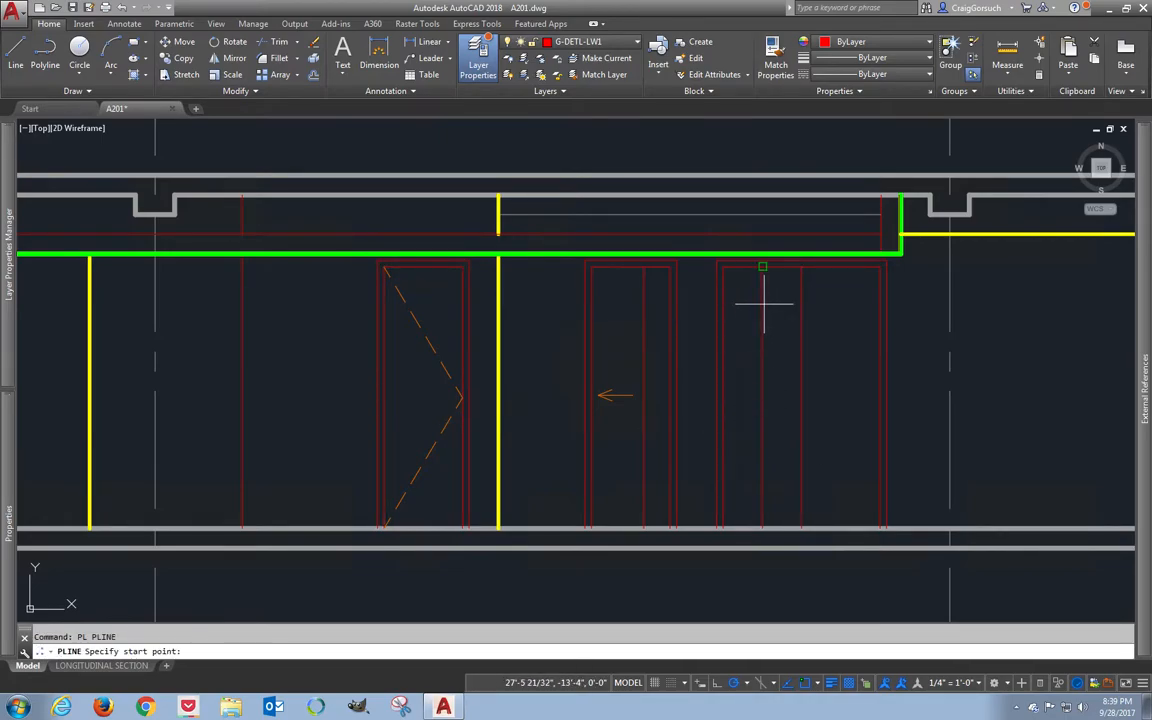
left_click(763, 303)
left_click(723, 395)
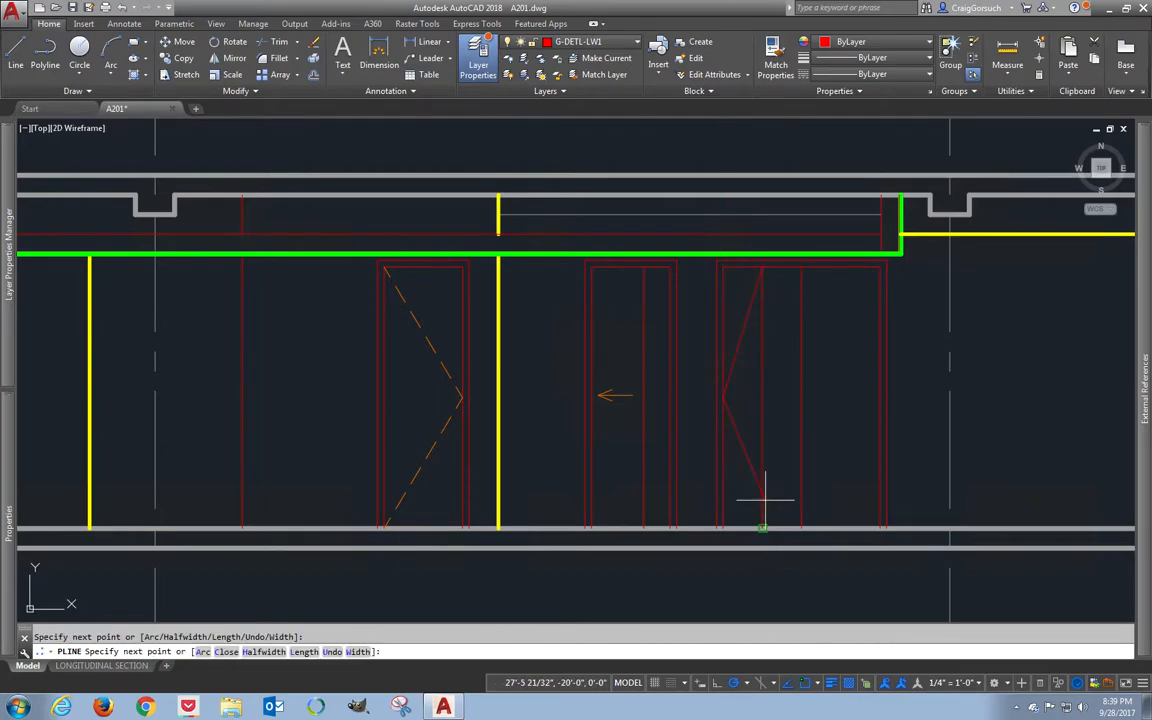
left_click(762, 499)
left_click(801, 430)
left_click(765, 303)
key("Return")
- Match the diamond polyline's properties to the bathroom door's dashed swing polyline
type("ma")
key("Return")
left_click(407, 320)
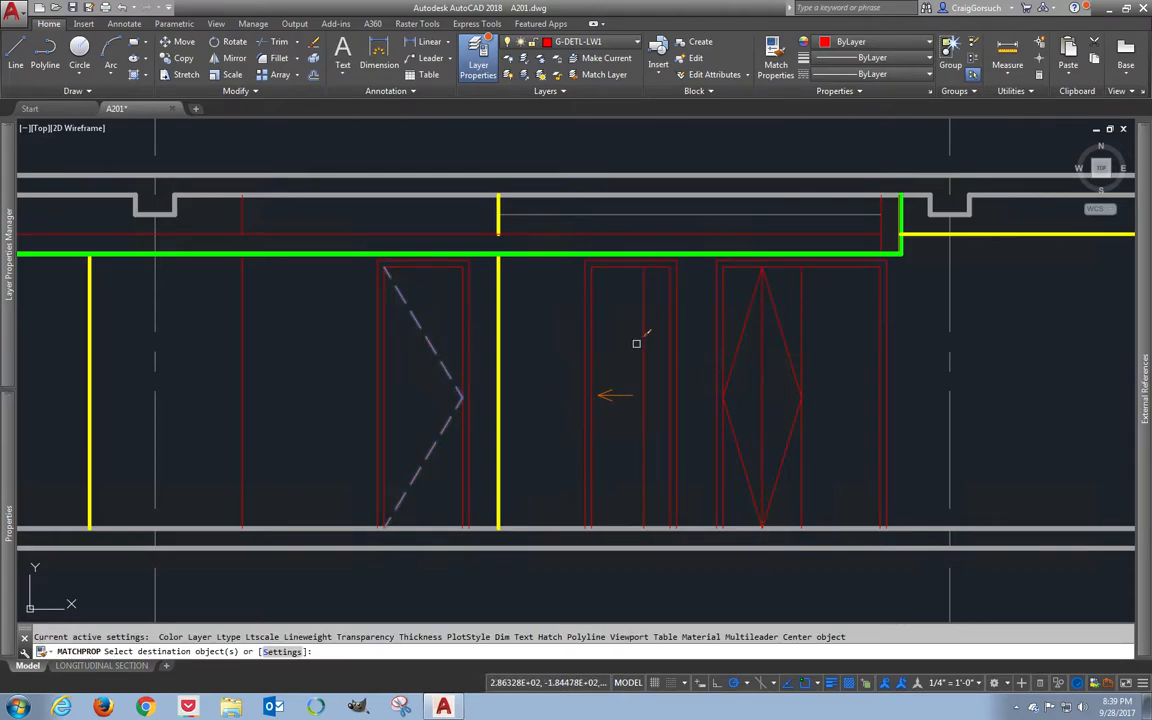
left_click(742, 332)
key("Return")
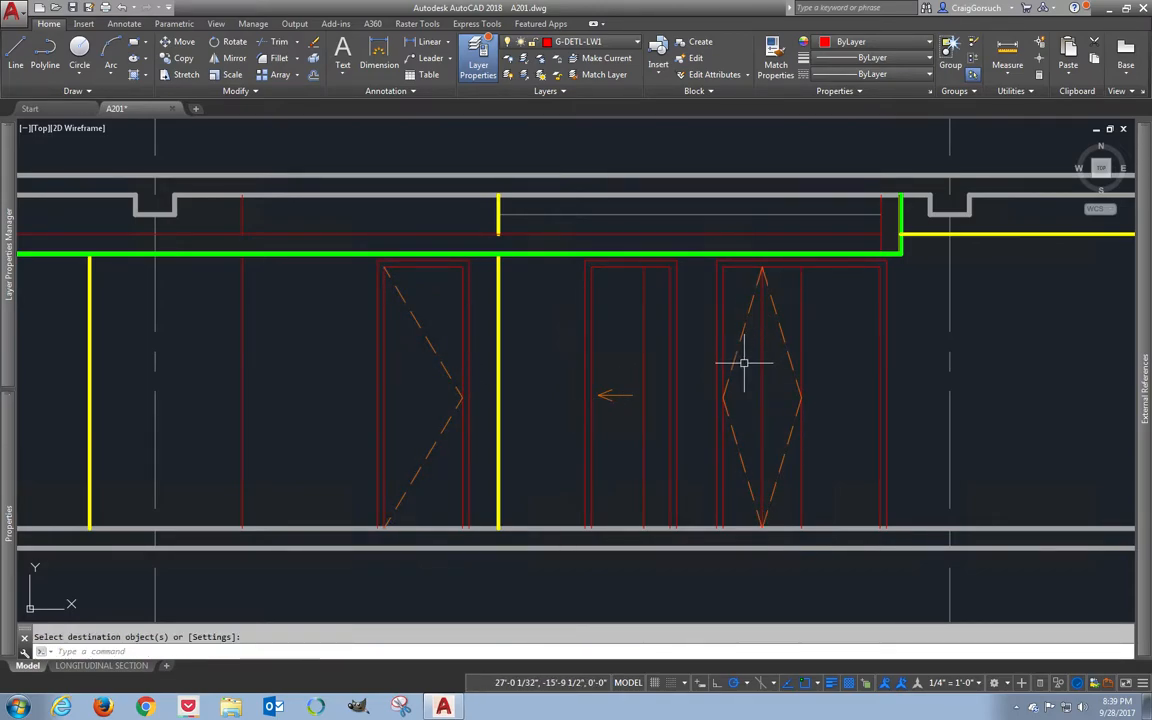
- Mirror the diamond swing polyline and its fold line about the wide door's centerline, keeping the originals
type("mi")
key("Return")
left_click(787, 293)
left_click(746, 321)
key("Return")
left_click(803, 303)
left_click(803, 325)
key("Return")
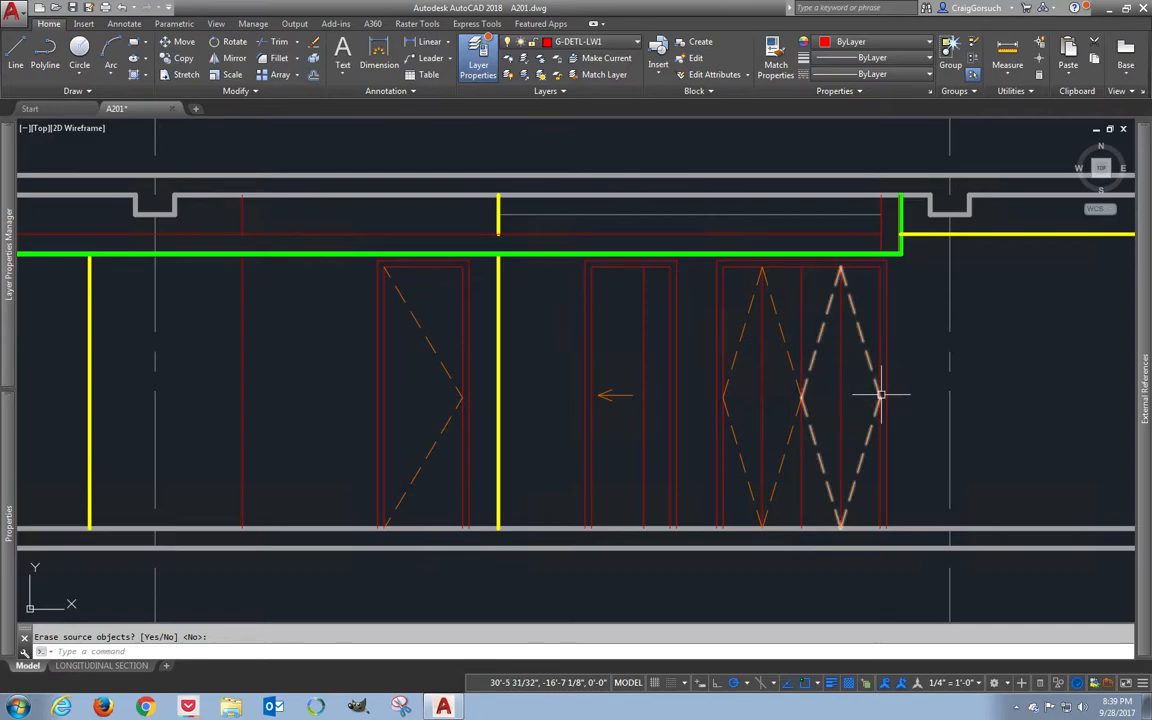
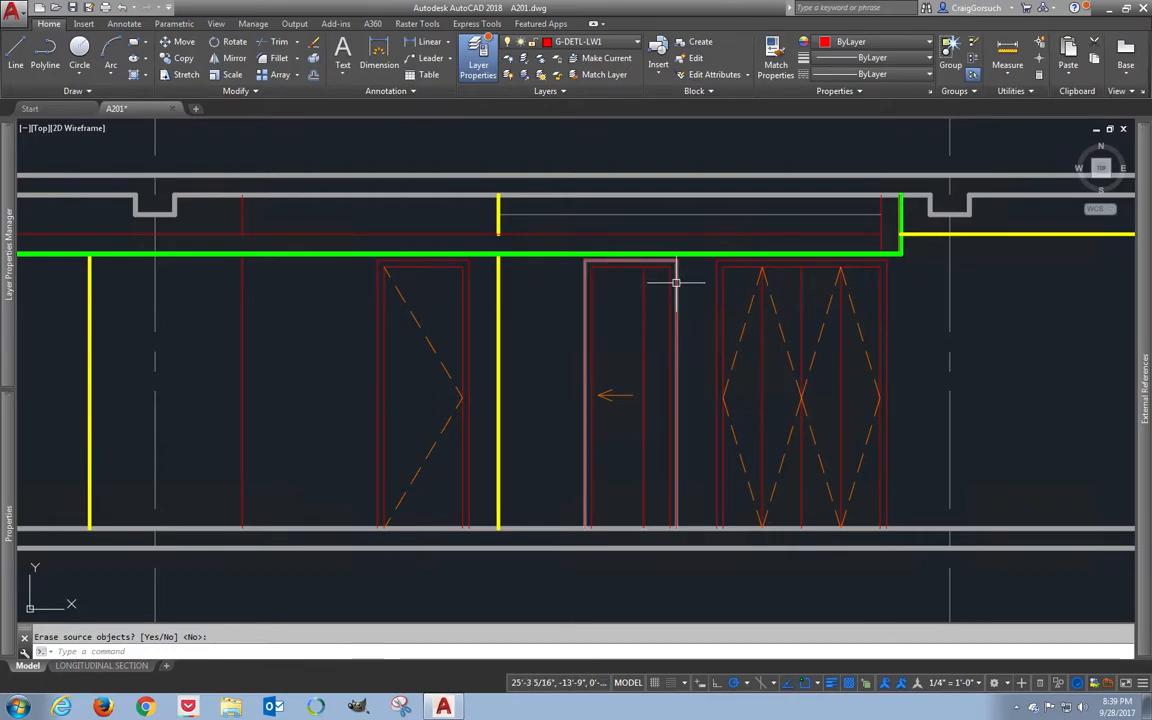
- Erase the outer frame outline of the sliding door with the arrow
type("y")
key("Return")
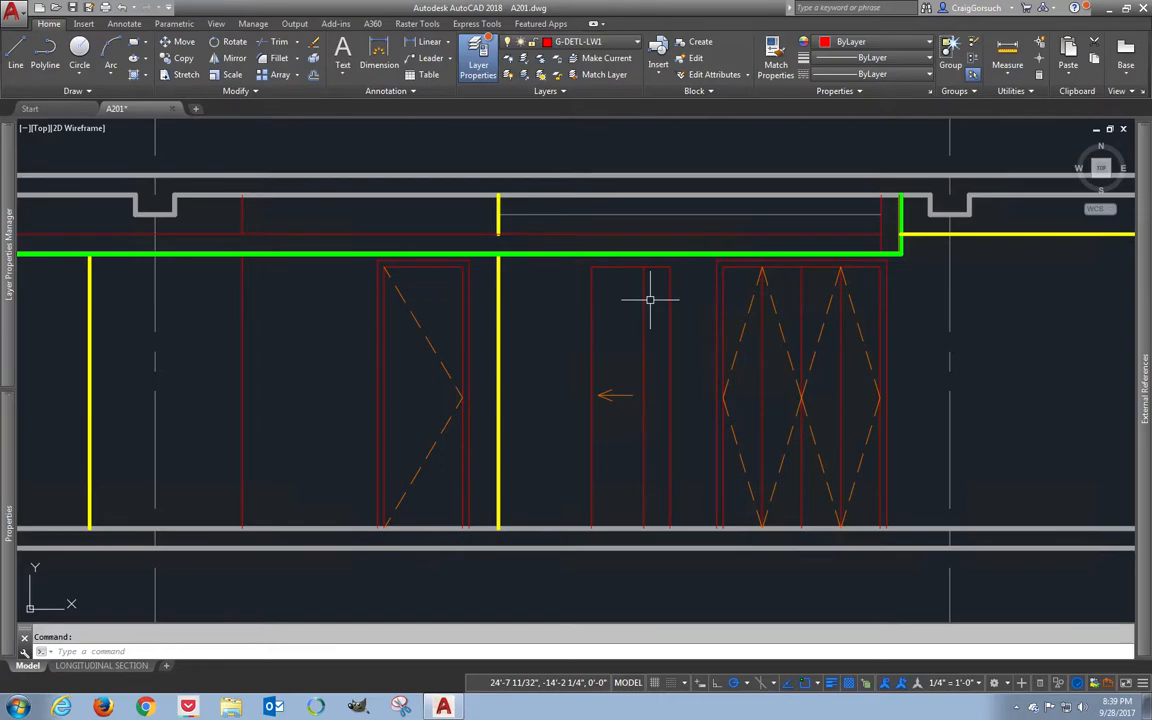
key("Escape")
middle_click_drag(650, 299, 727, 320)
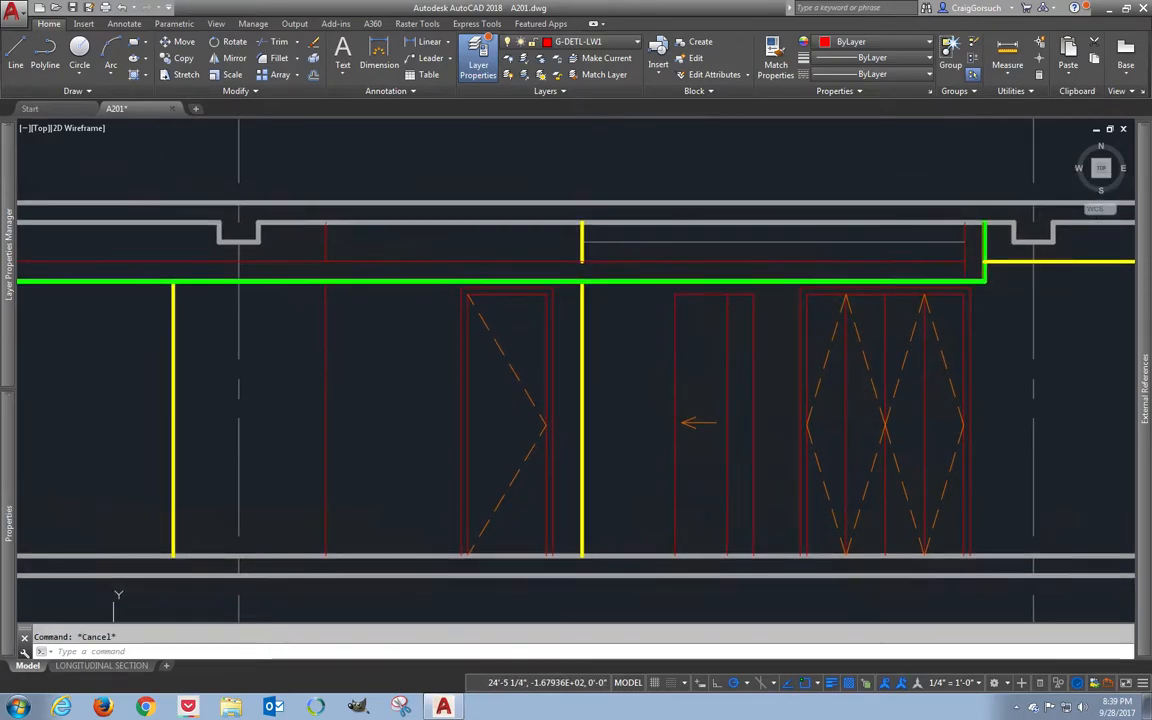
- Copy the vertical line inside the sliding door opening to just left of the door outline
type("co")
key("Return")
left_click(727, 320)
key("Return")
left_click(728, 307)
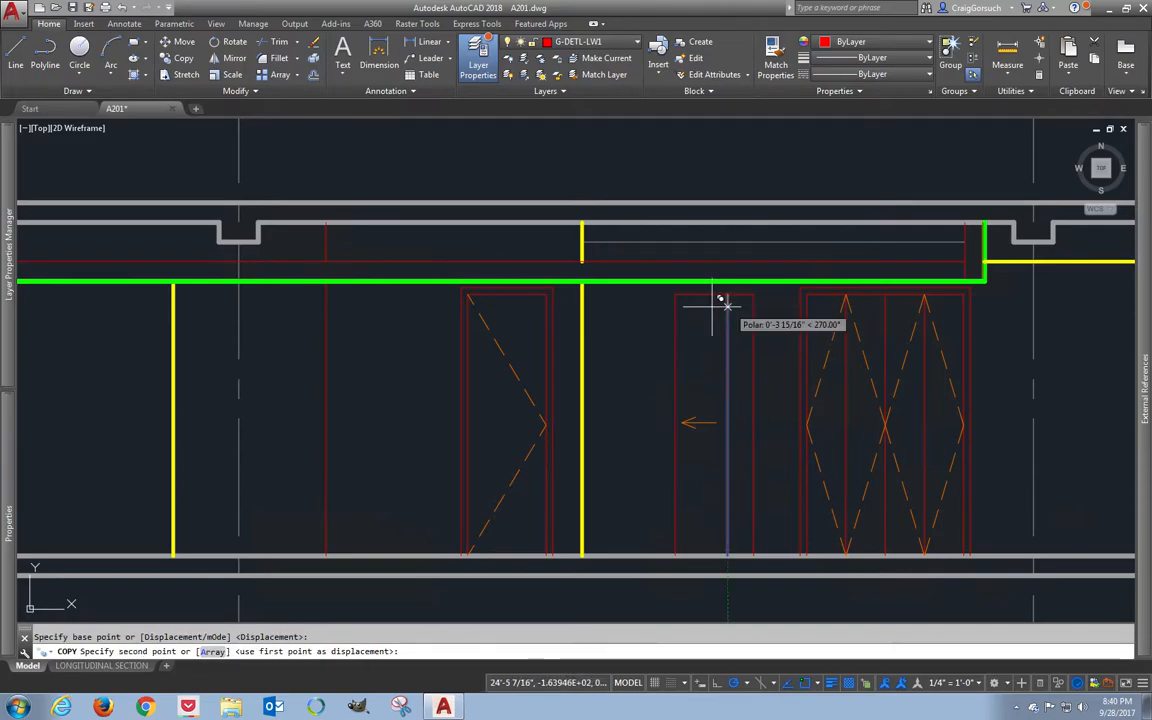
left_click(642, 290)
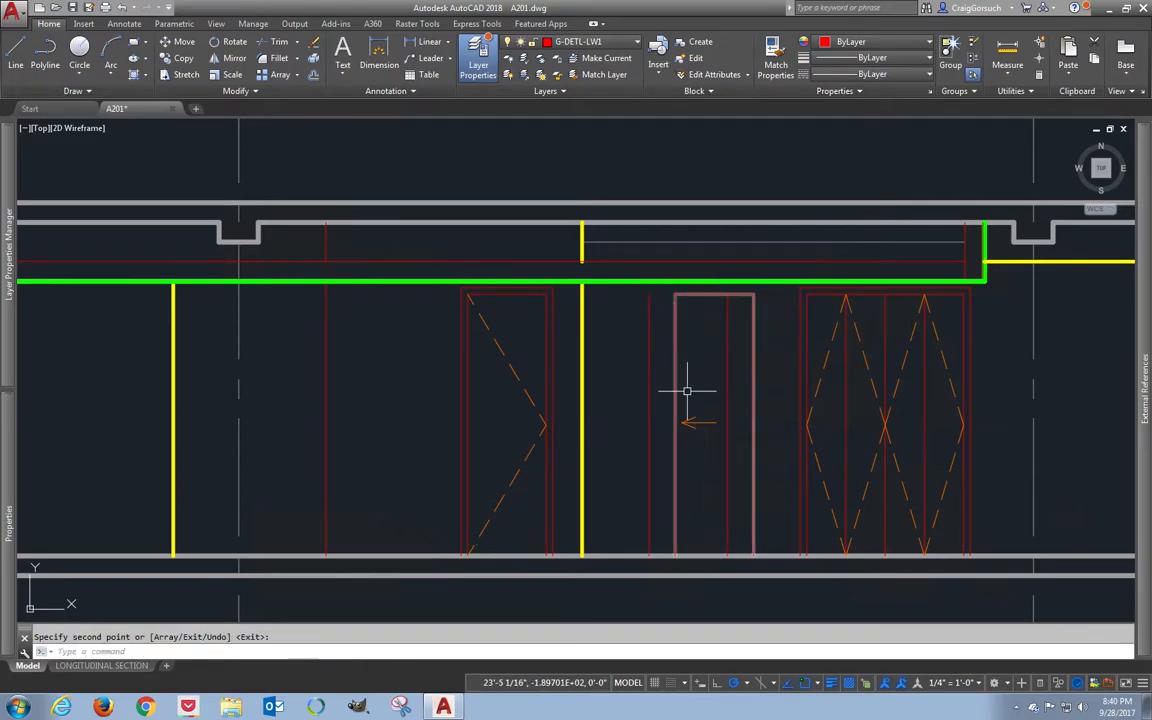
key("Escape")
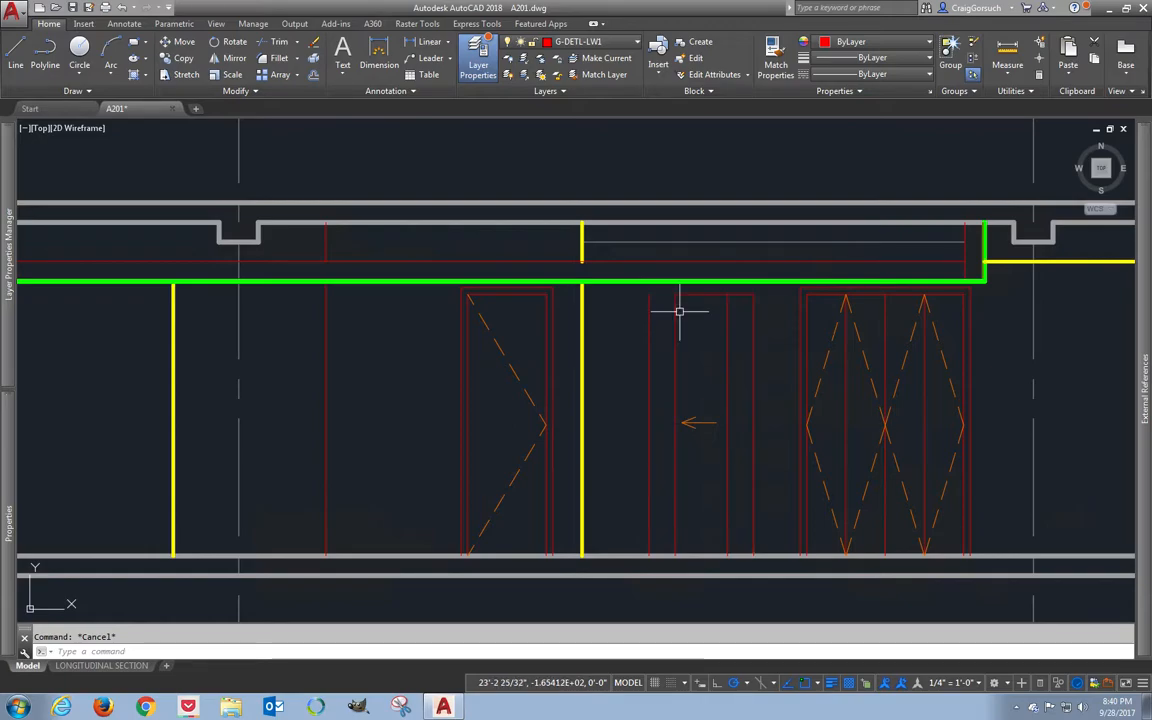
- Erase both the copied vertical line and the original line inside the sliding door
type("l")
key("Return")
key("Escape")
type("e")
key("Return")
left_click(652, 342)
key("Return")
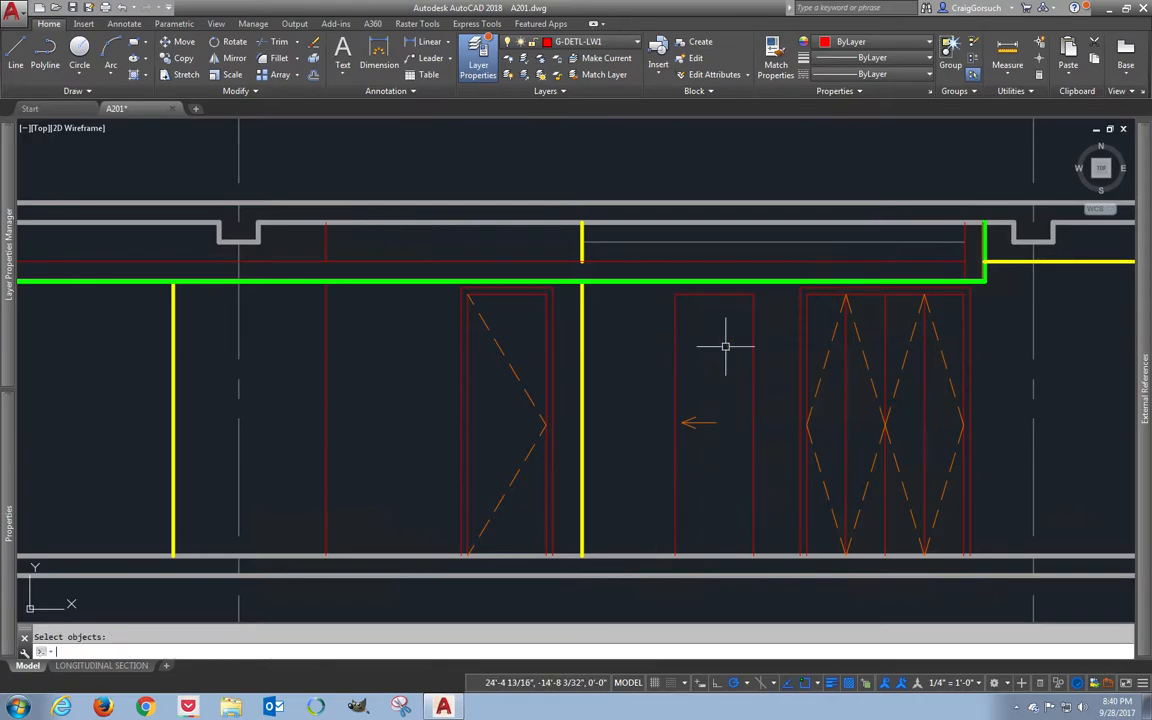
- Copy the sliding door outline horizontally to the left so the two door panels overlap
type("co")
key("Return")
left_click(752, 342)
key("Return")
left_click(726, 347)
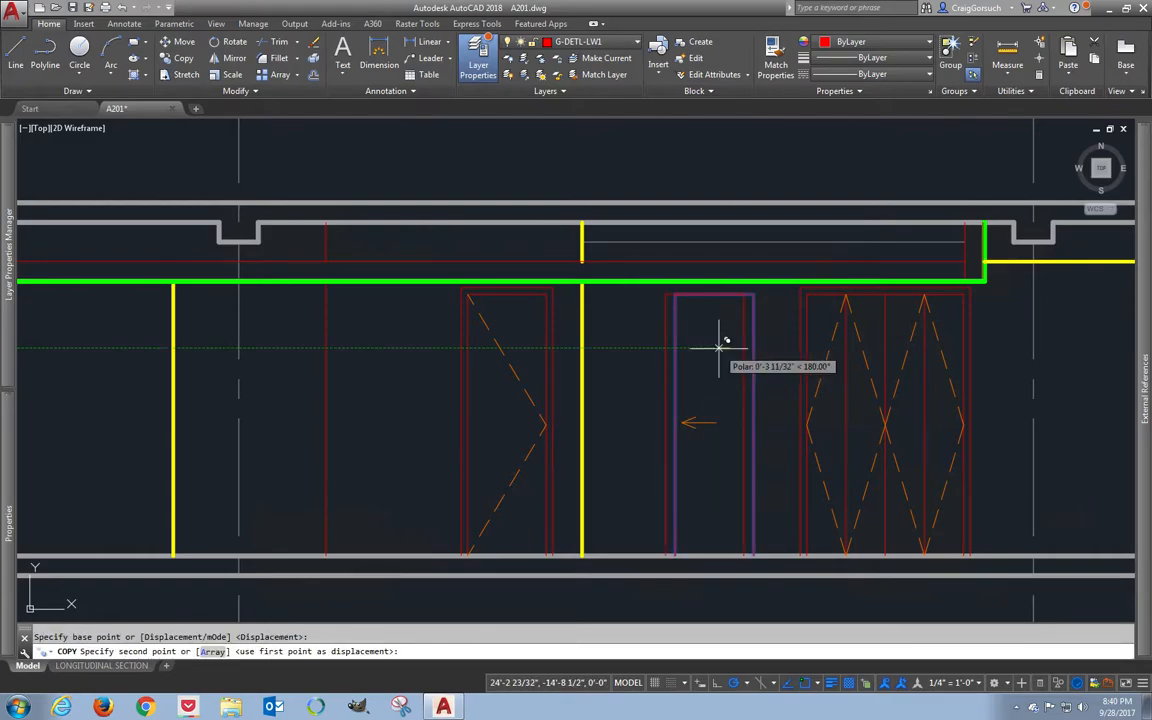
left_click(718, 346)
key("Return")
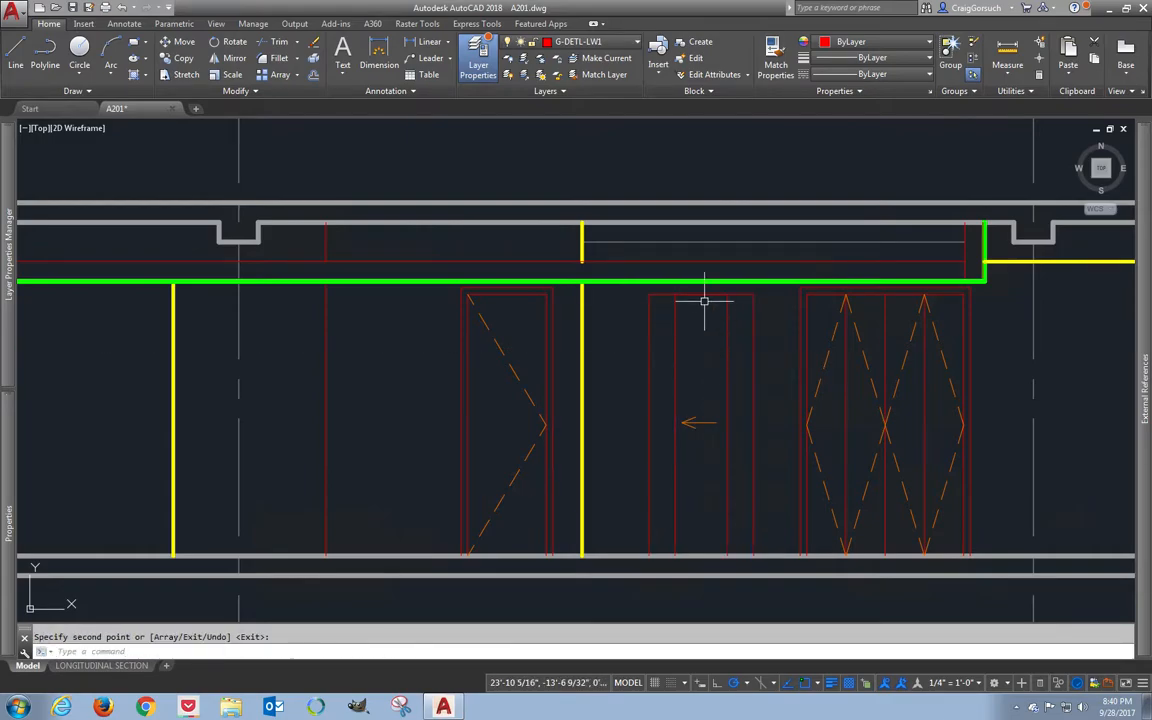
- Draw a rectangular header across both sliding door panels, from the left panel's top corner up to the green ceiling line
scroll(705, 298, "up", 3)
scroll(705, 296, "up", 2)
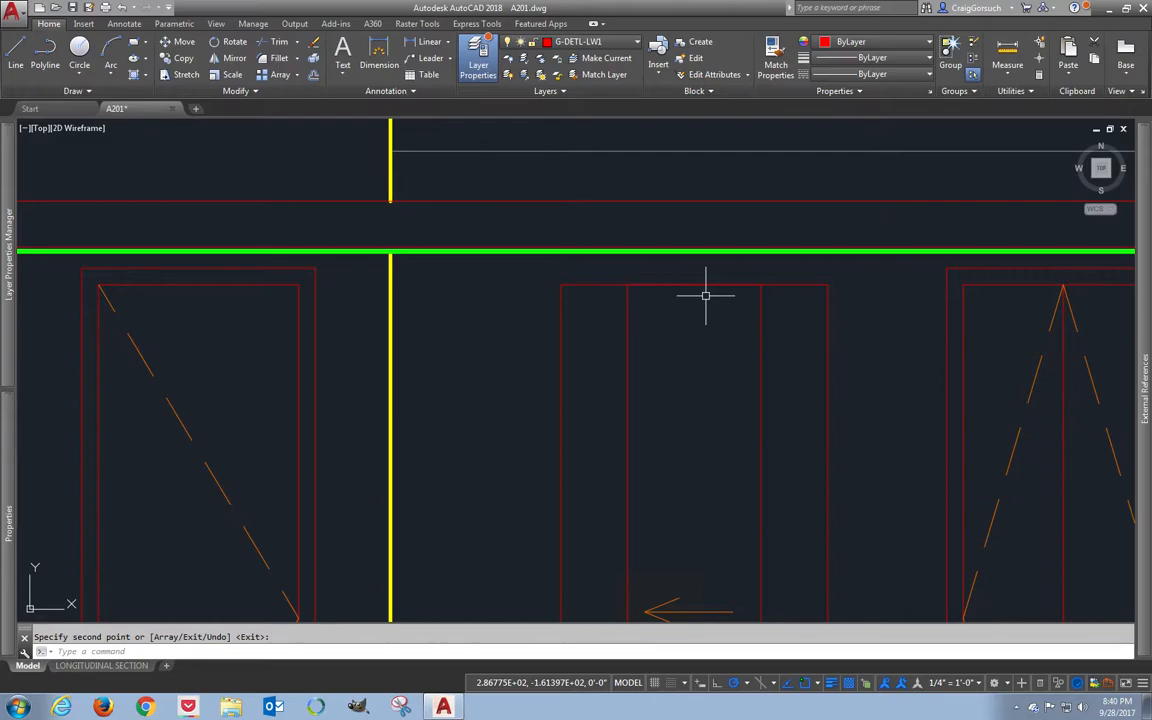
key("Return")
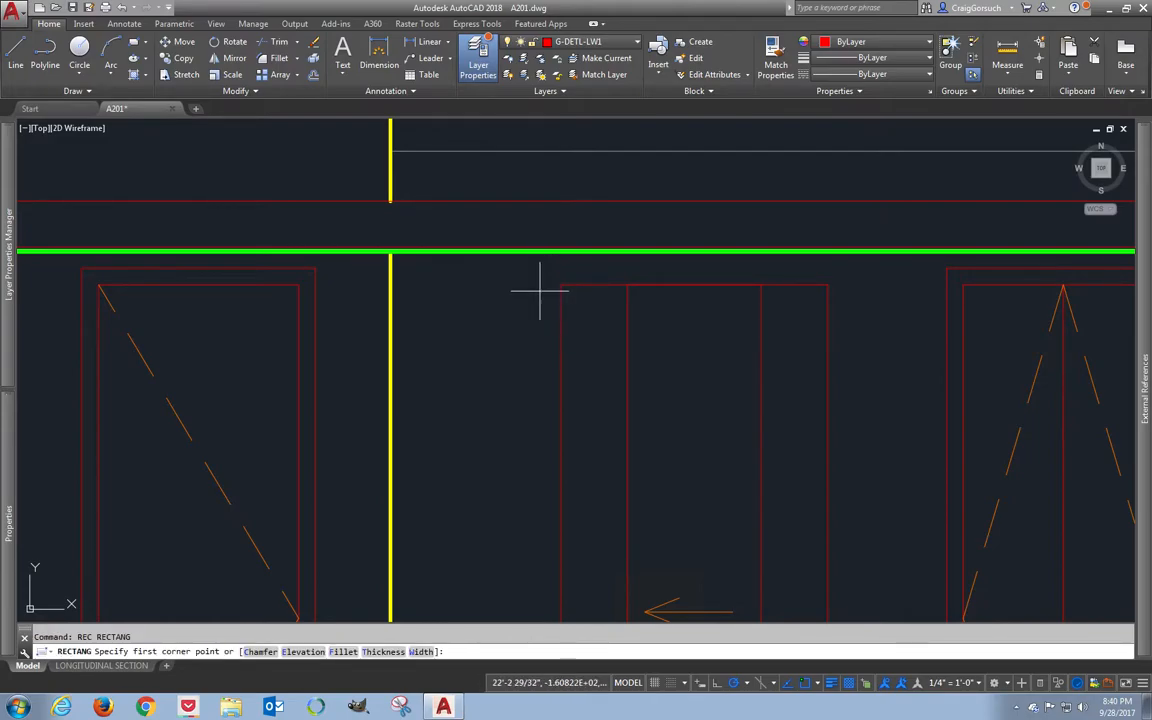
left_click(566, 286)
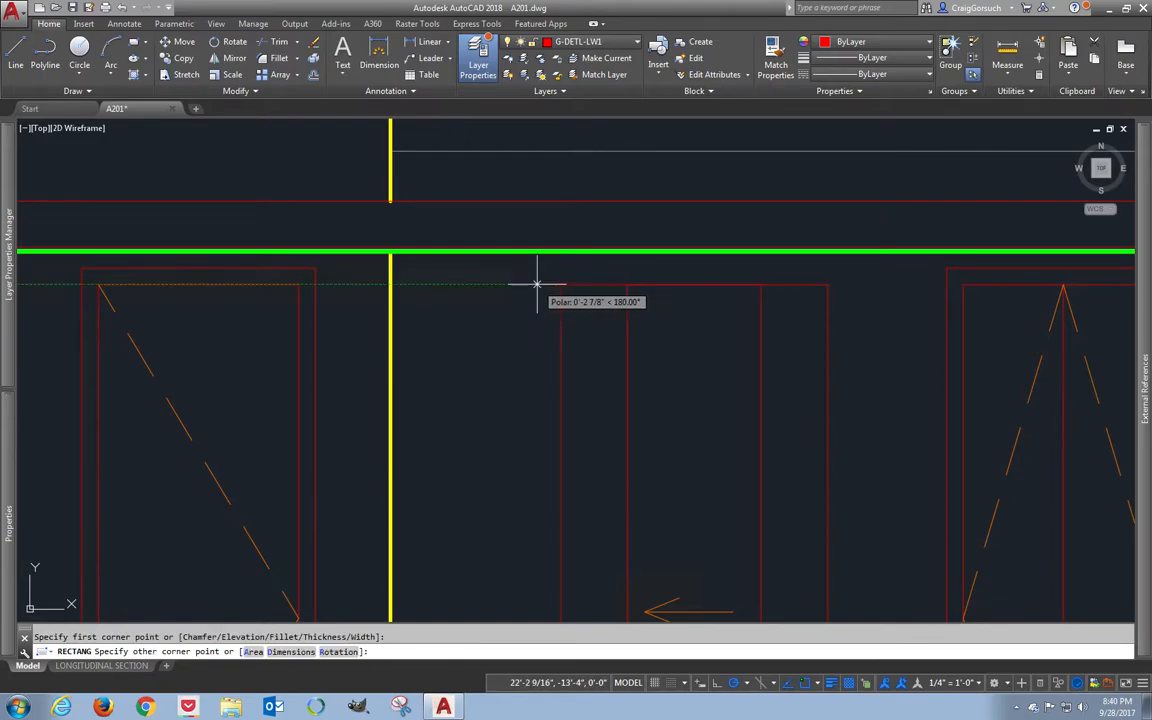
key("Escape")
key("Return")
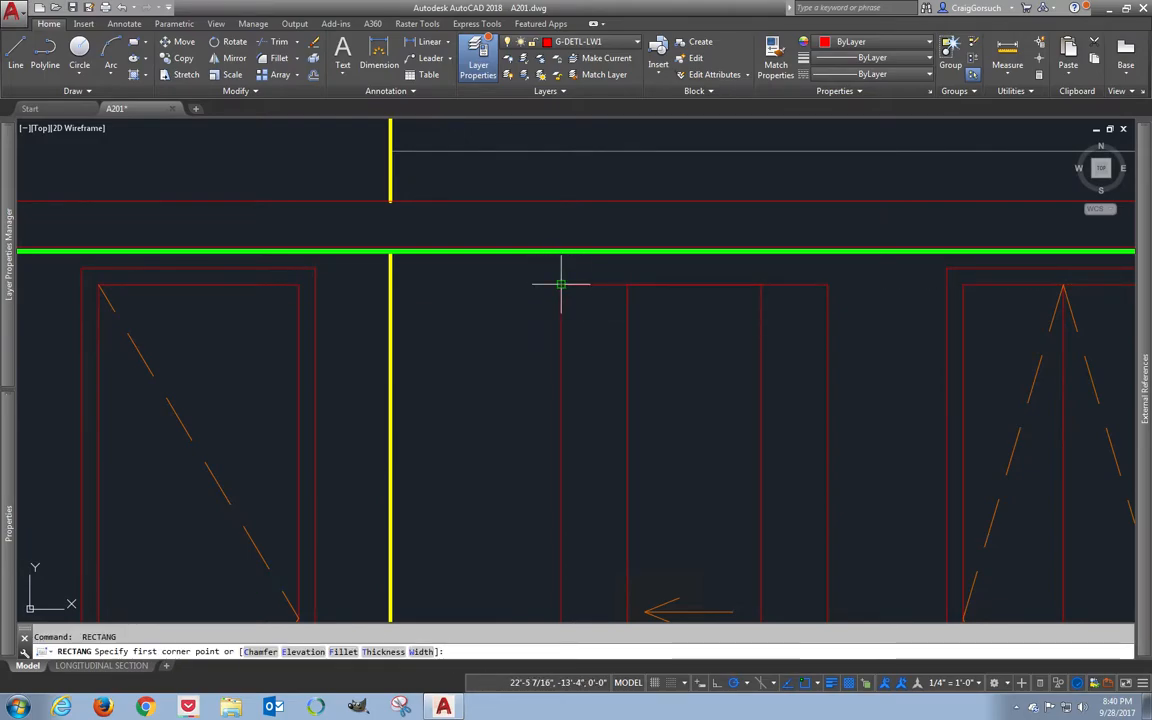
left_click(561, 284)
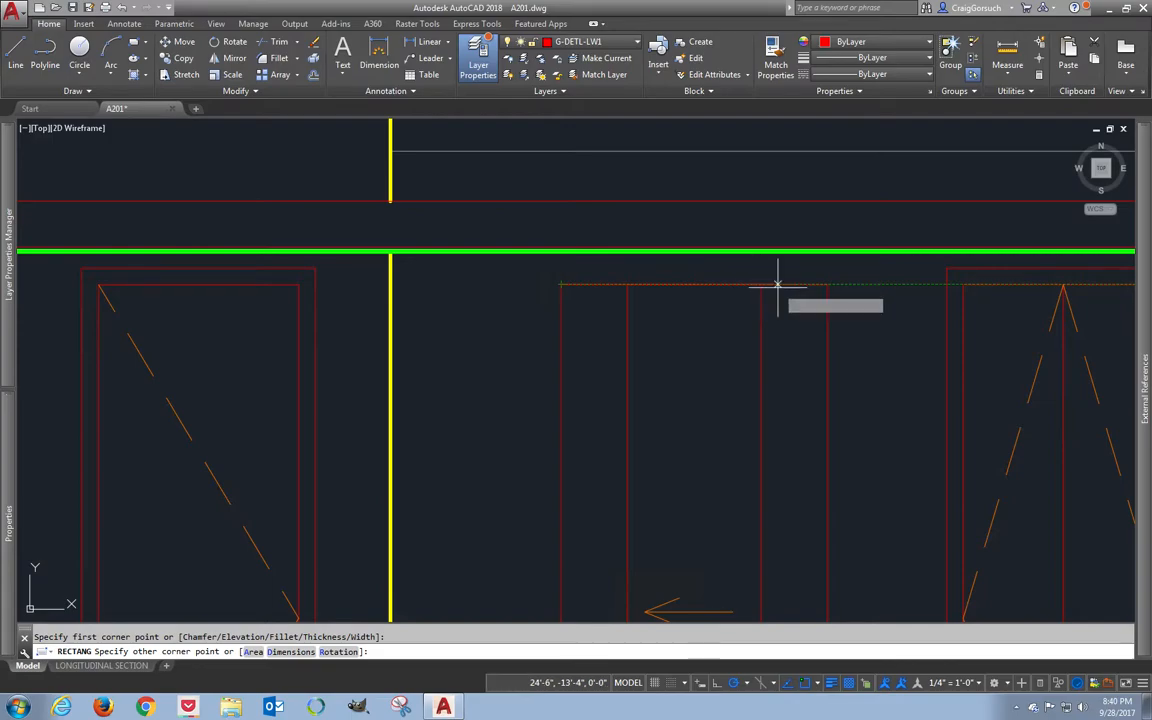
left_click(827, 252)
key("Return")
key("Escape")
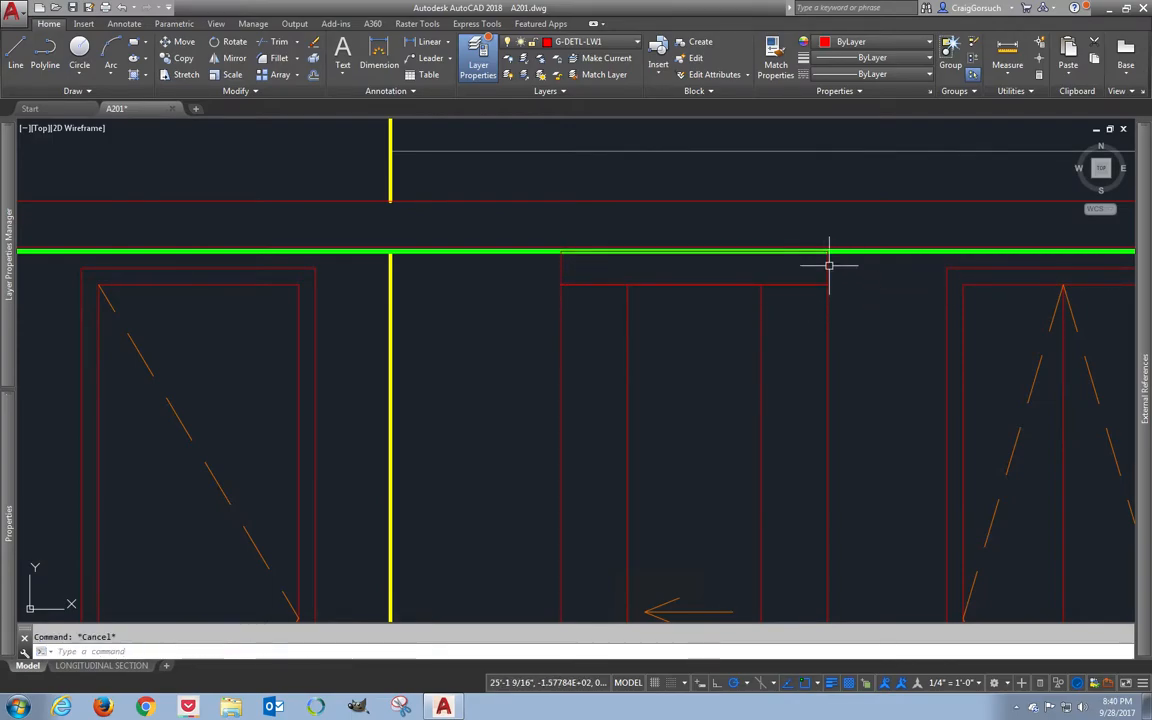
- Stretch the header rectangle's left edge to just short of the yellow wall line
left_click(826, 262)
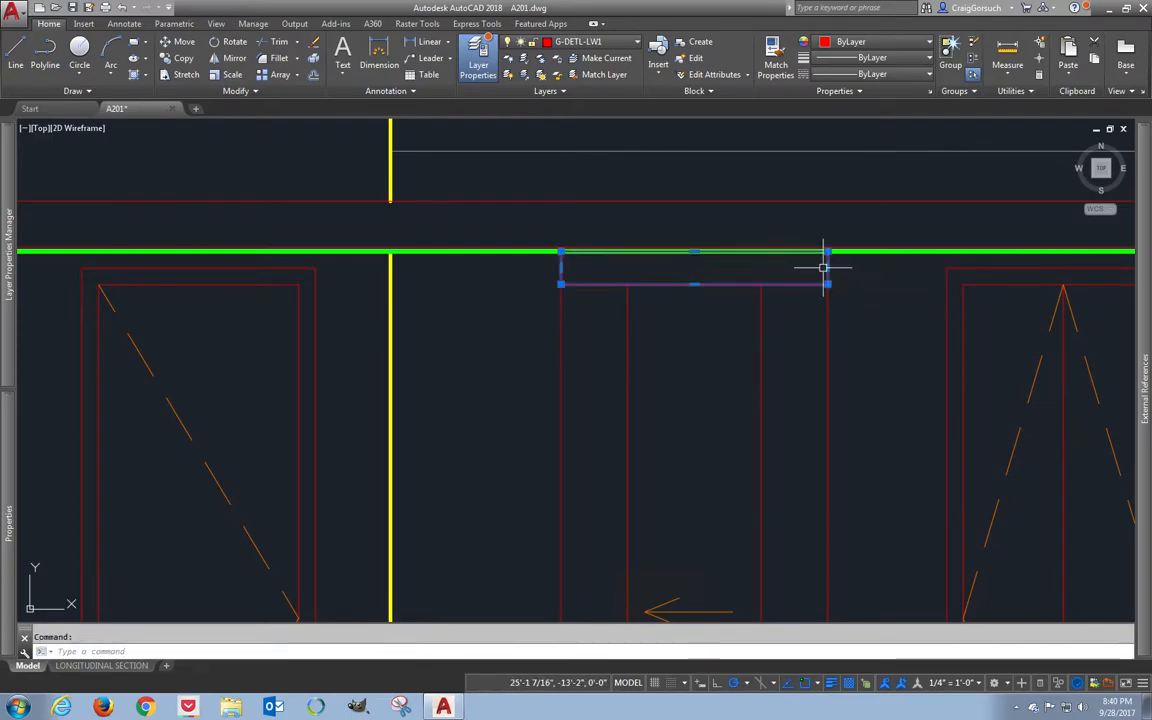
left_click(560, 268)
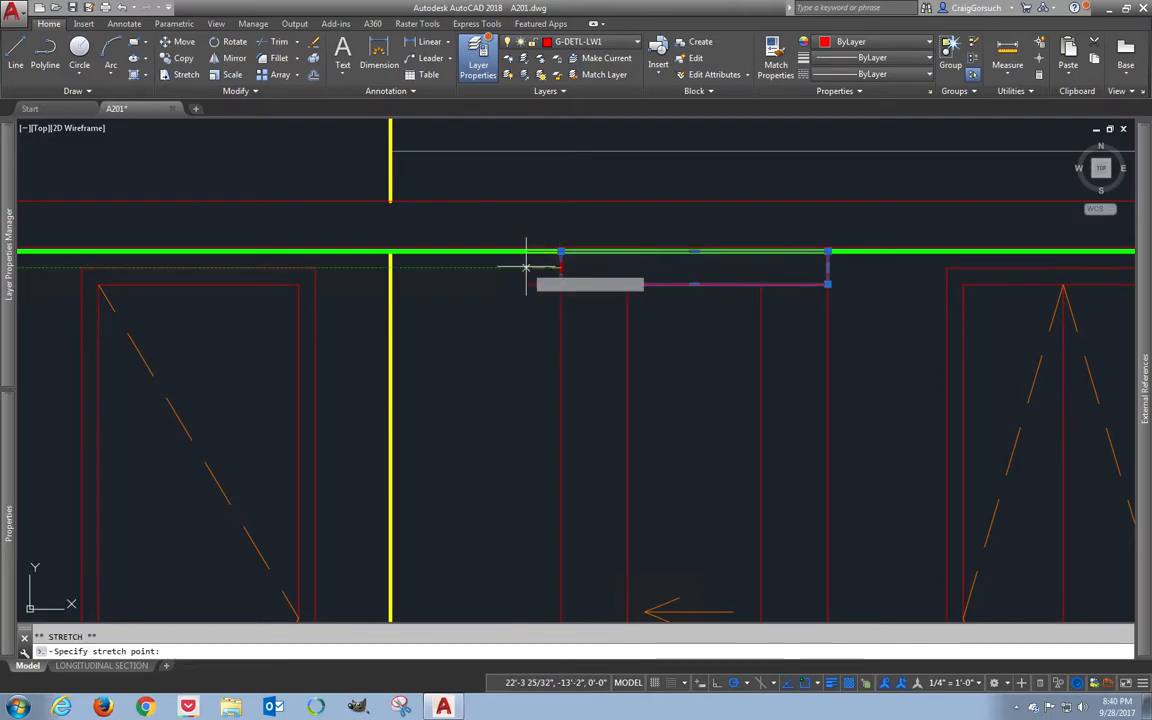
left_click(403, 267)
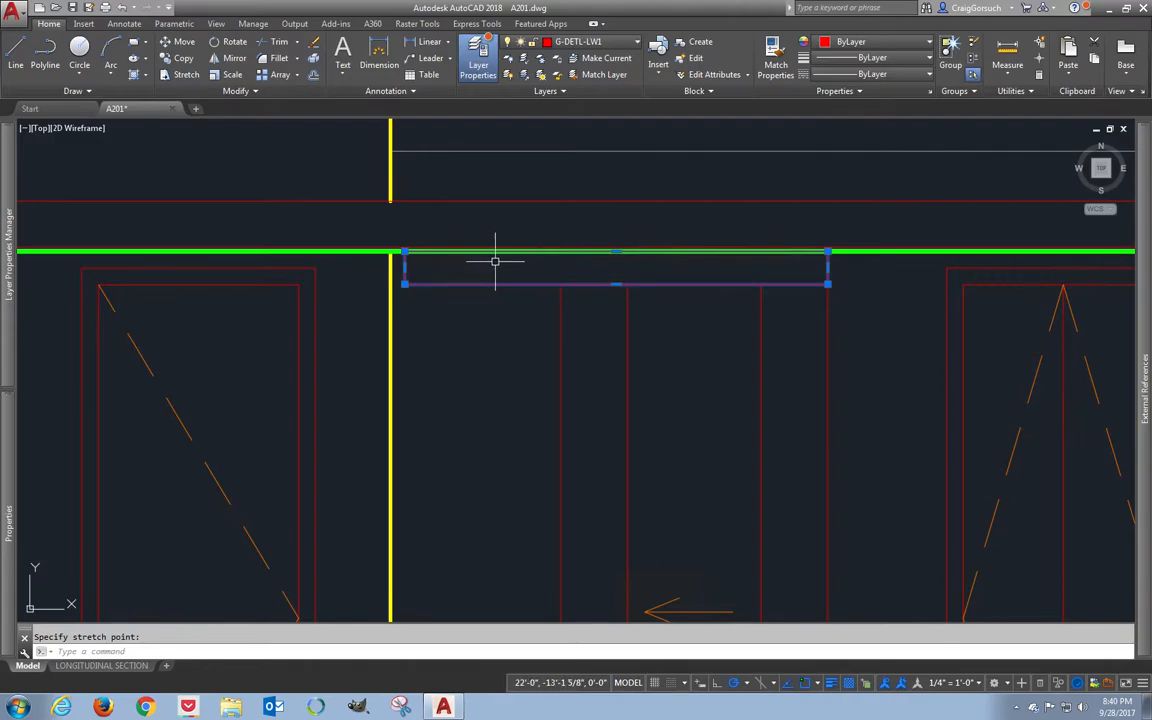
key("Escape")
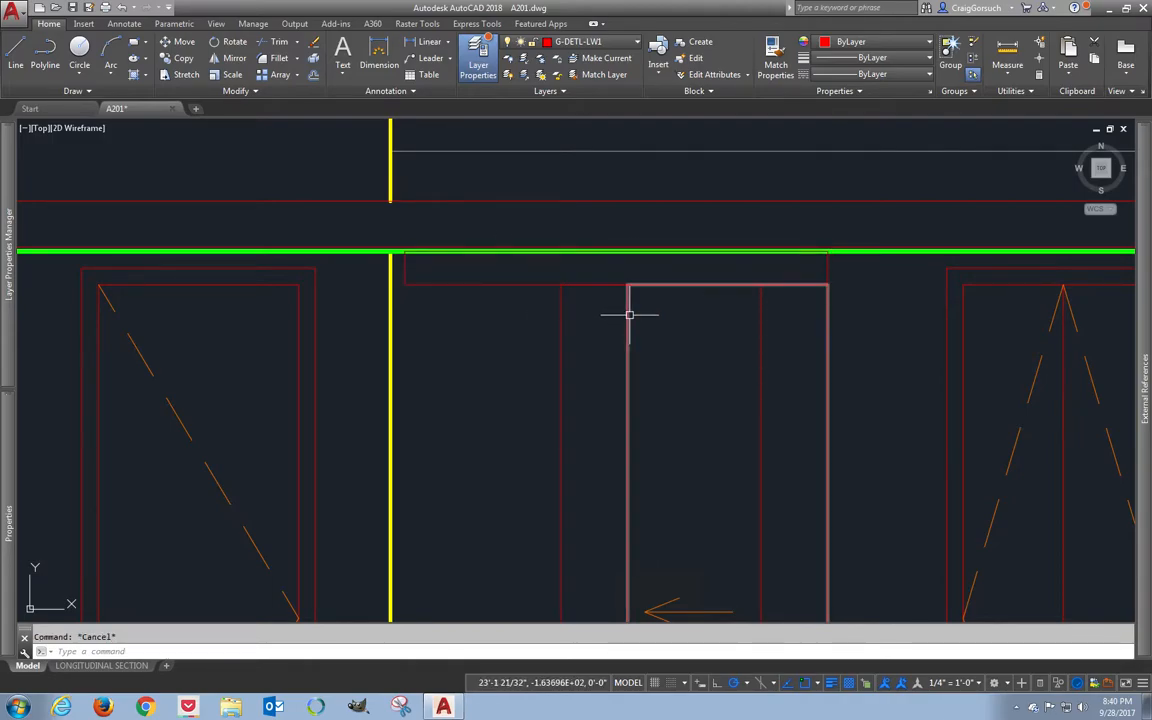
- Erase the right-hand door panel outline beneath the header
type("e")
key("Return")
left_click(827, 316)
key("Return")
- Draw a vertical line from the header's lower right corner down to the floor line
type("l")
key("Return")
left_click(827, 284)
scroll(827, 284, "down", 2)
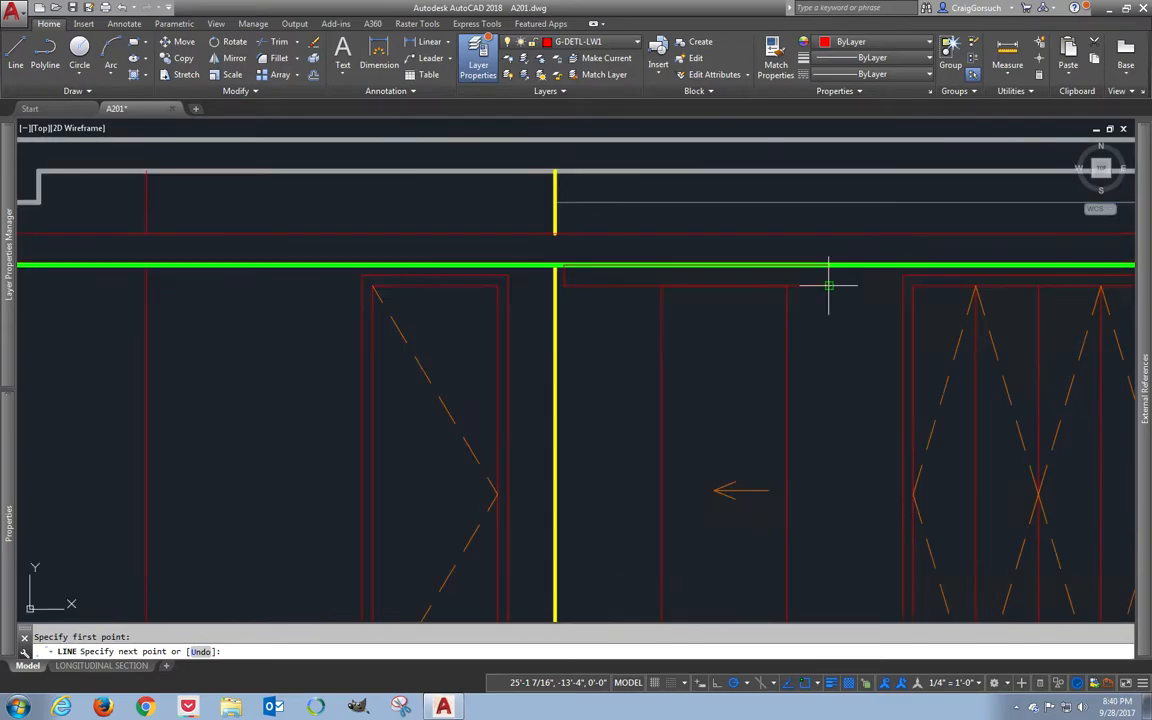
middle_click_drag(802, 424, 776, 247)
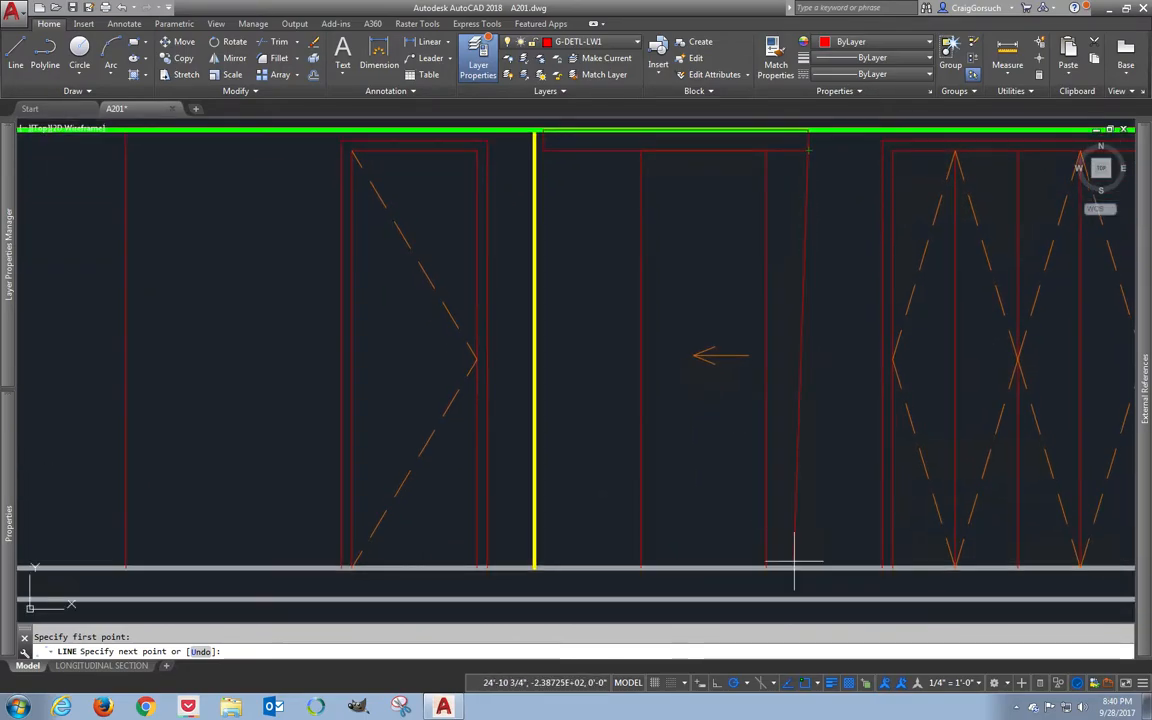
key("Return")
- Copy the vertical line below the header's right end horizontally to the left, inside the remaining door panel
type("co")
key("Return")
left_click(820, 418)
left_click(792, 442)
key("Return")
left_click(792, 449)
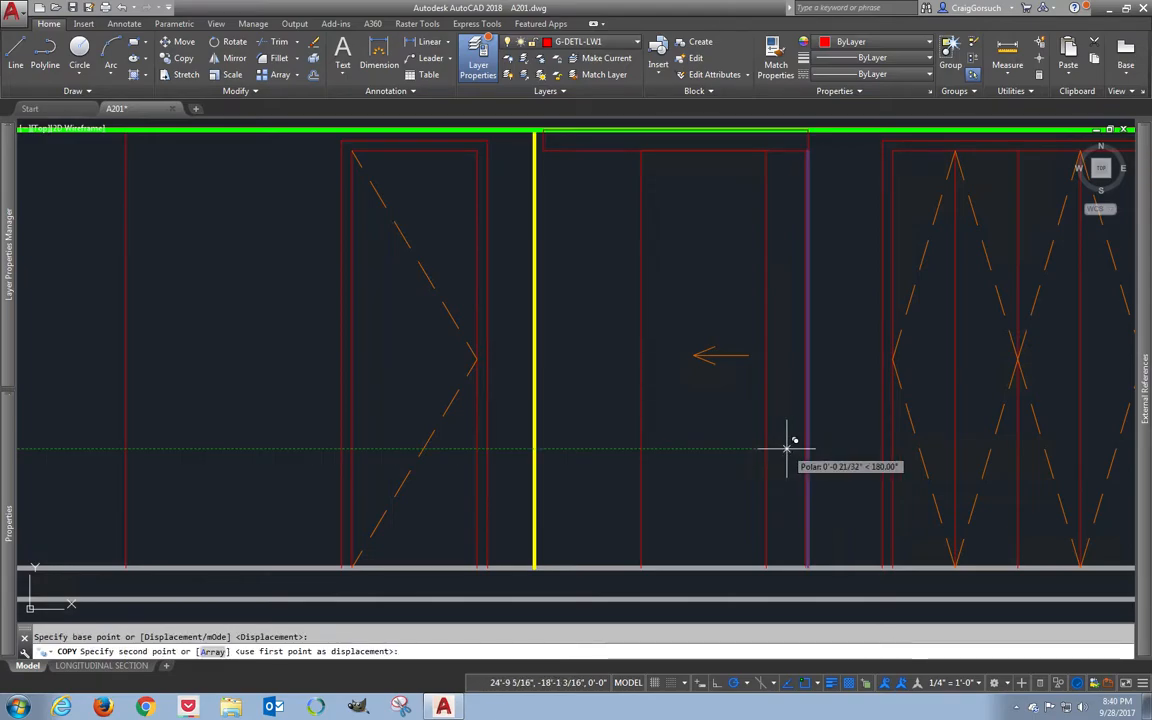
key("Return")
key("Return")
- Match the copied line's properties to the dashed swing lines of the double door
type("ma")
key("Return")
left_click(921, 256)
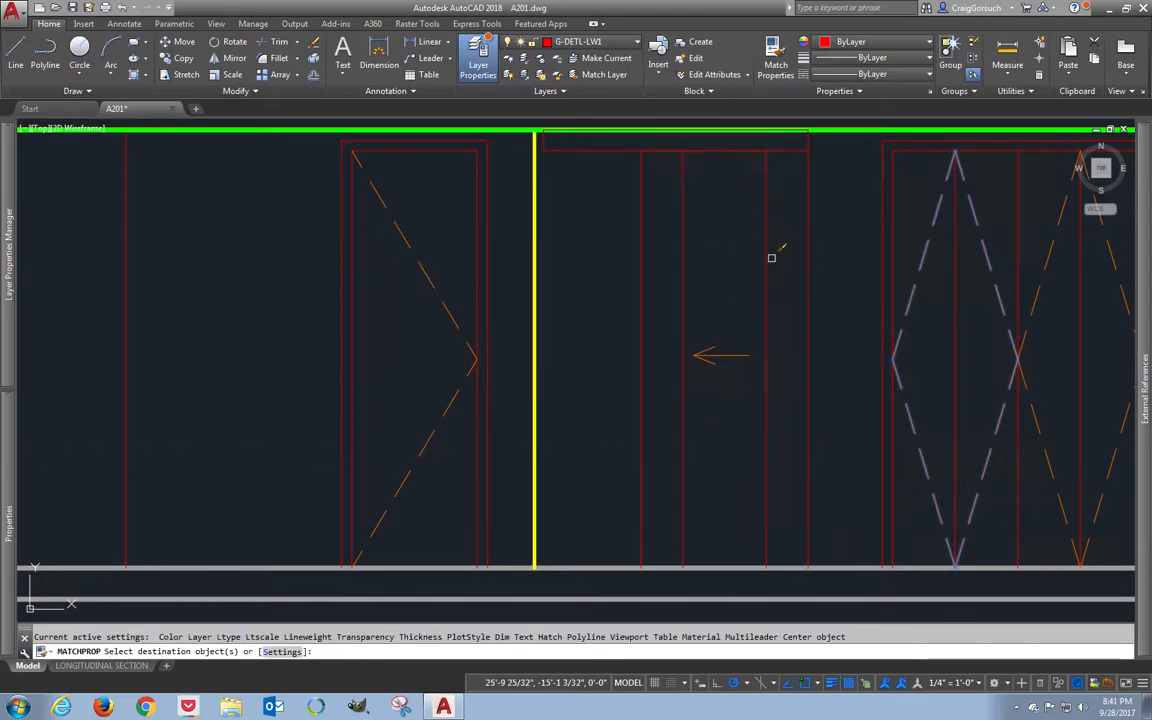
left_click(684, 250)
key("Return")
mouse_move(715, 257)
middle_mouse_down()
mouse_move(693, 322)
mouse_move(665, 284)
middle_mouse_up()
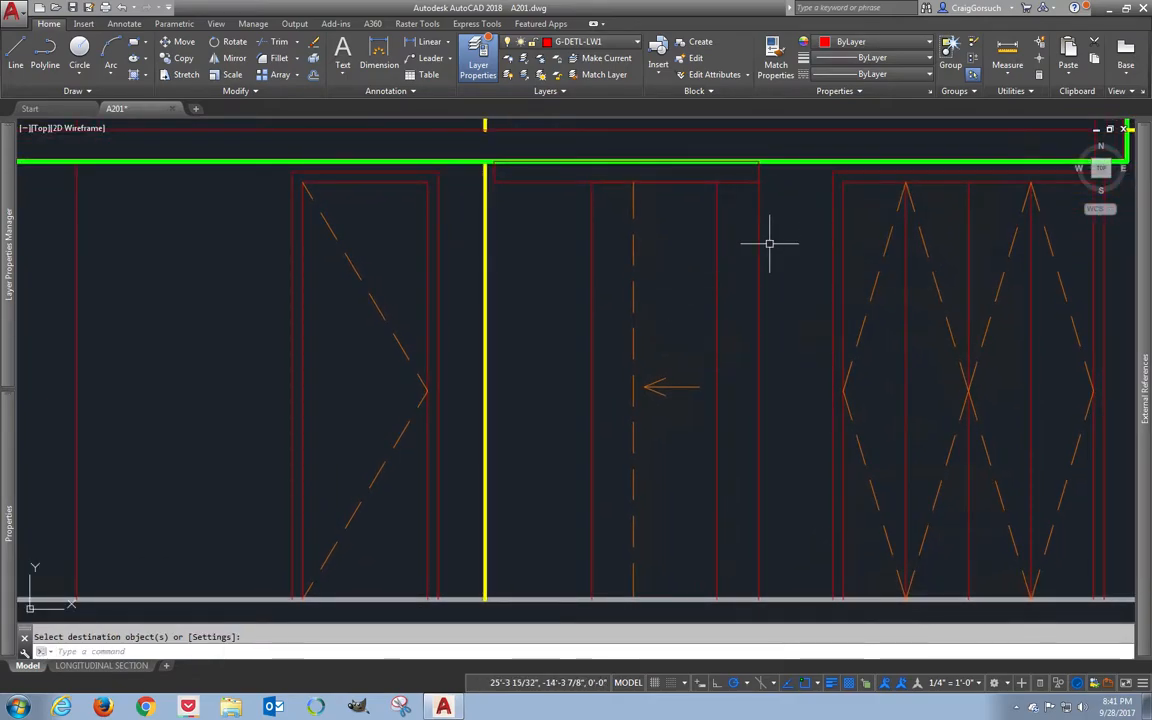
- Examine the sliding door's right edge line, dashed line, panel outline and header by selecting them in turn
left_click(760, 242)
left_click(633, 255)
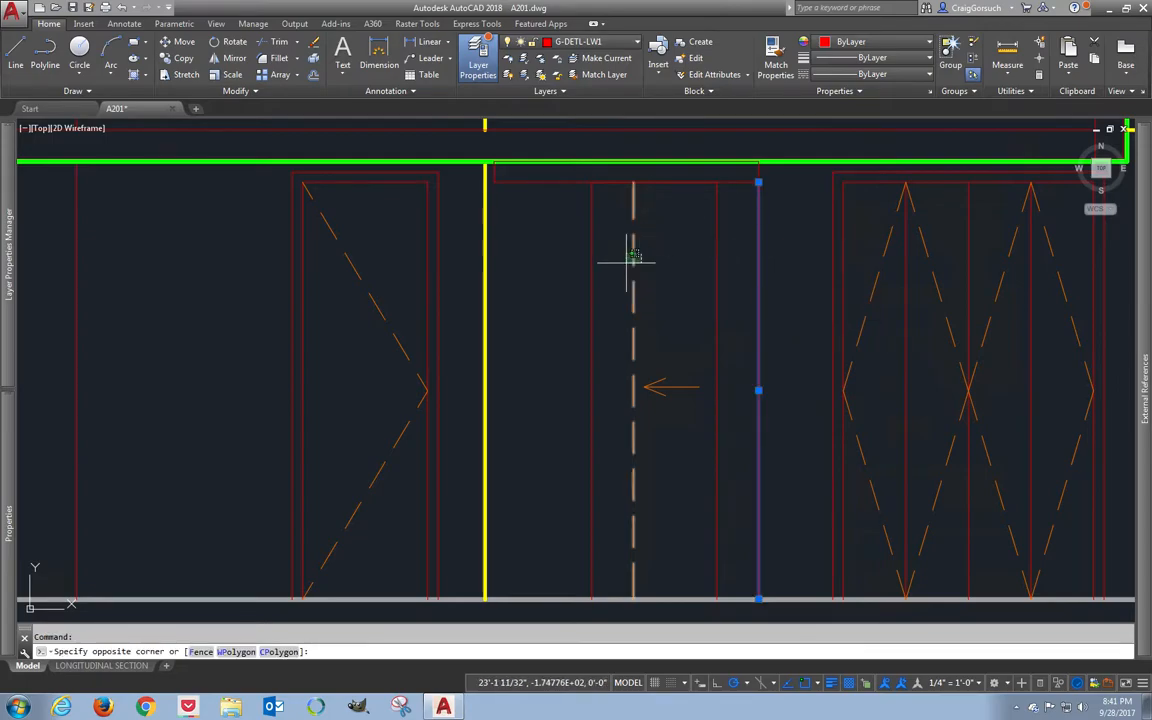
key("Escape")
left_click(706, 241)
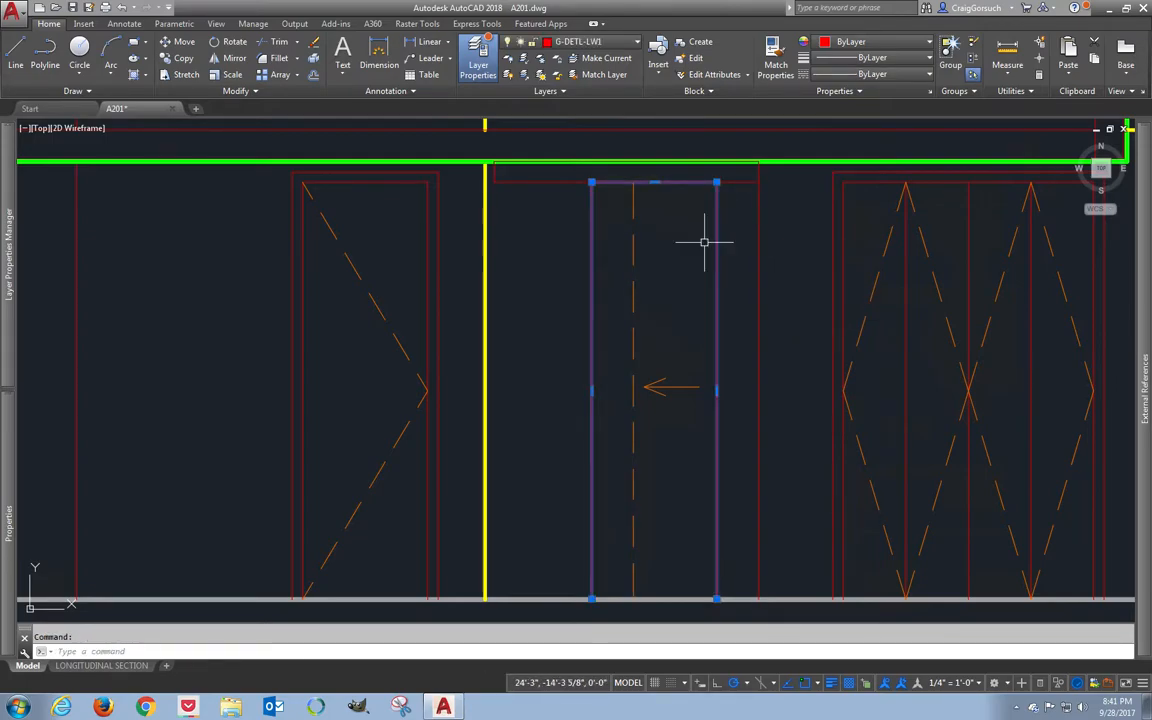
key("Escape")
left_click(745, 180)
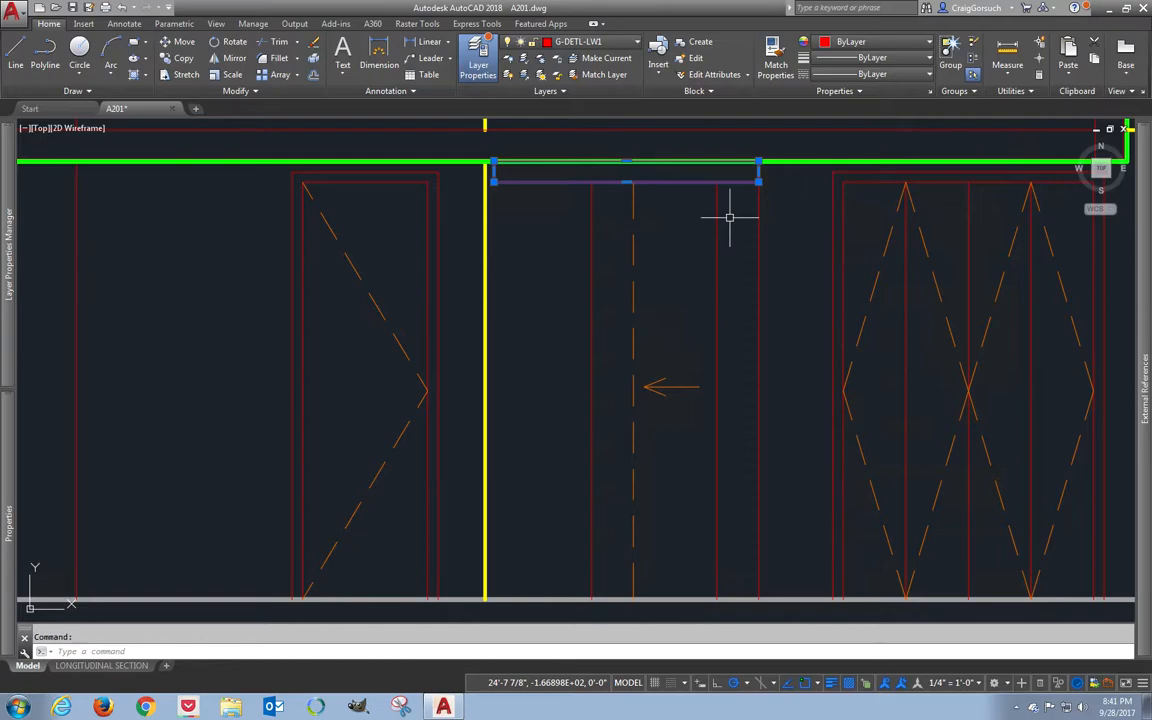
key("Escape")
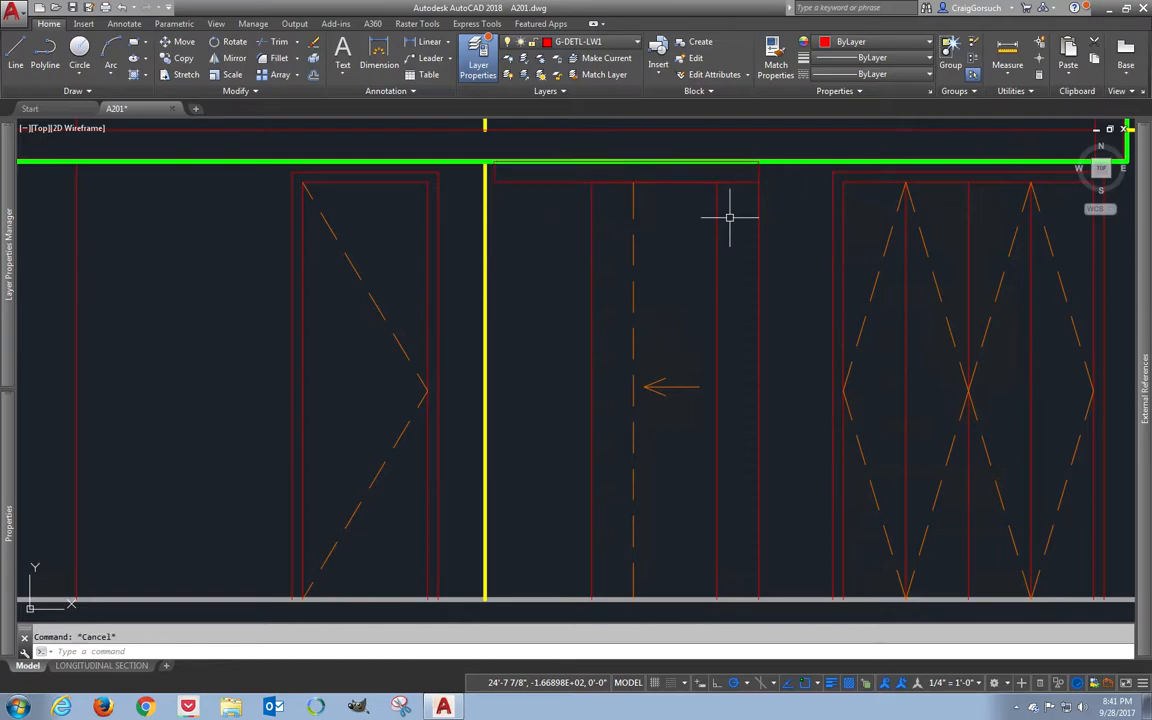
- Erase the sliding door, its header and the double door to the right of the yellow wall
scroll(730, 217, "down", 2)
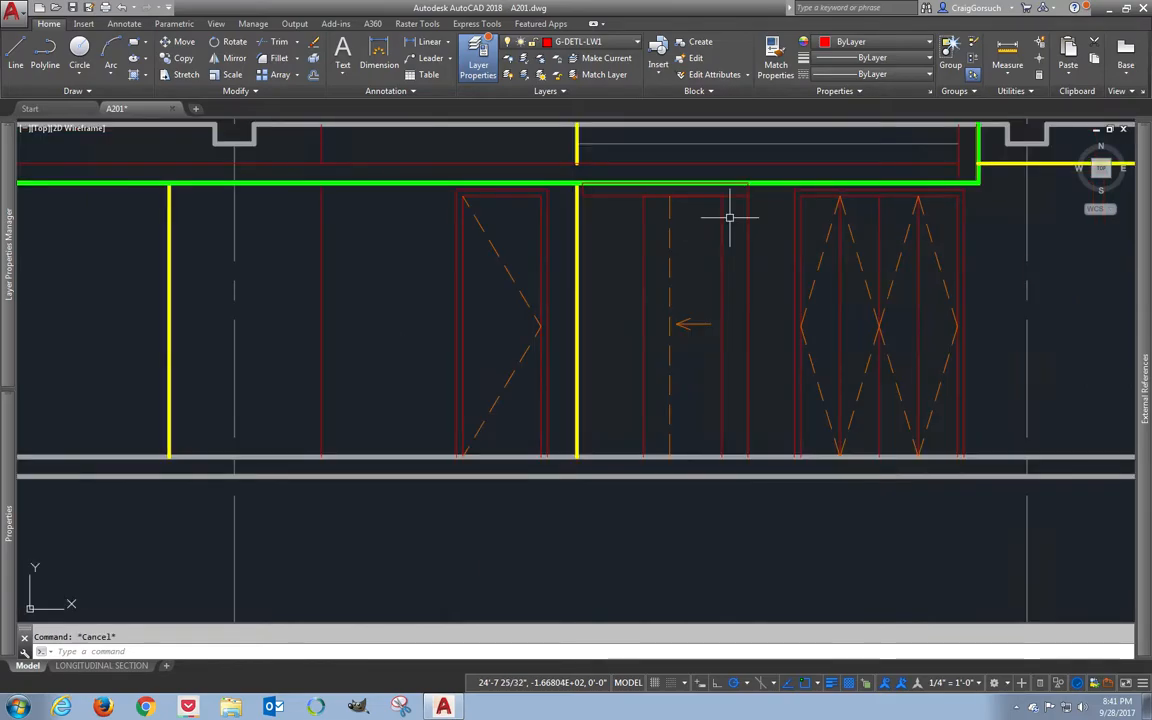
left_click(987, 202)
left_click(598, 328)
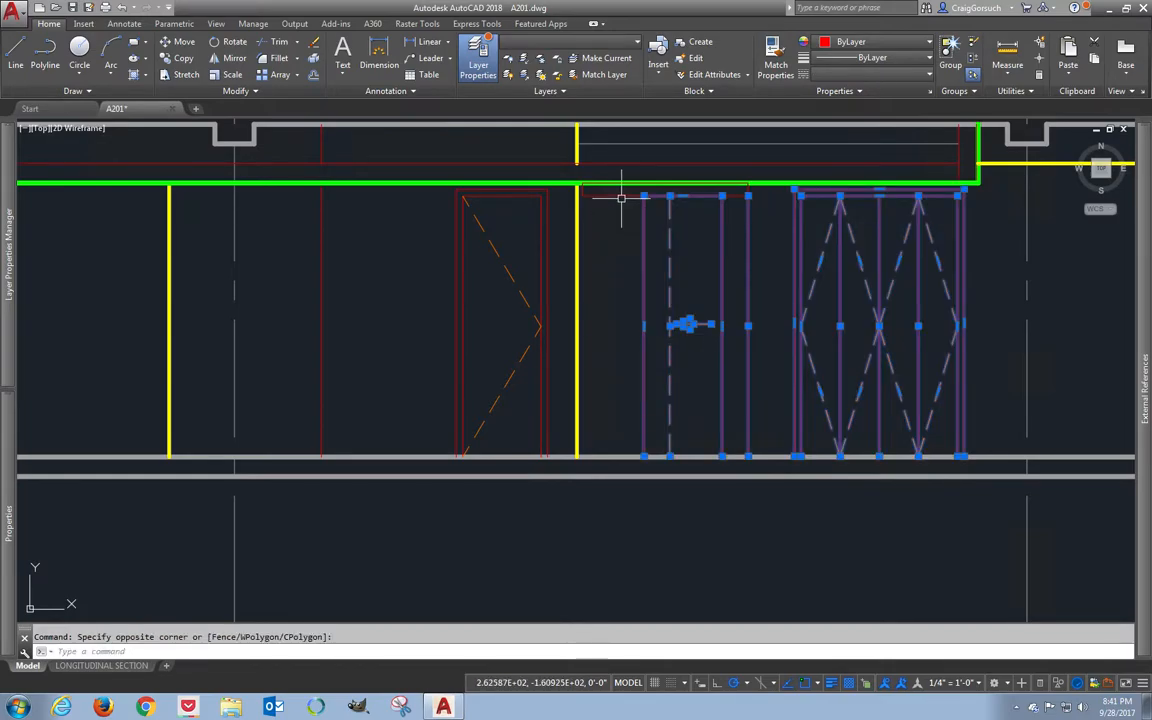
left_click(621, 195)
type("e")
key("Return")
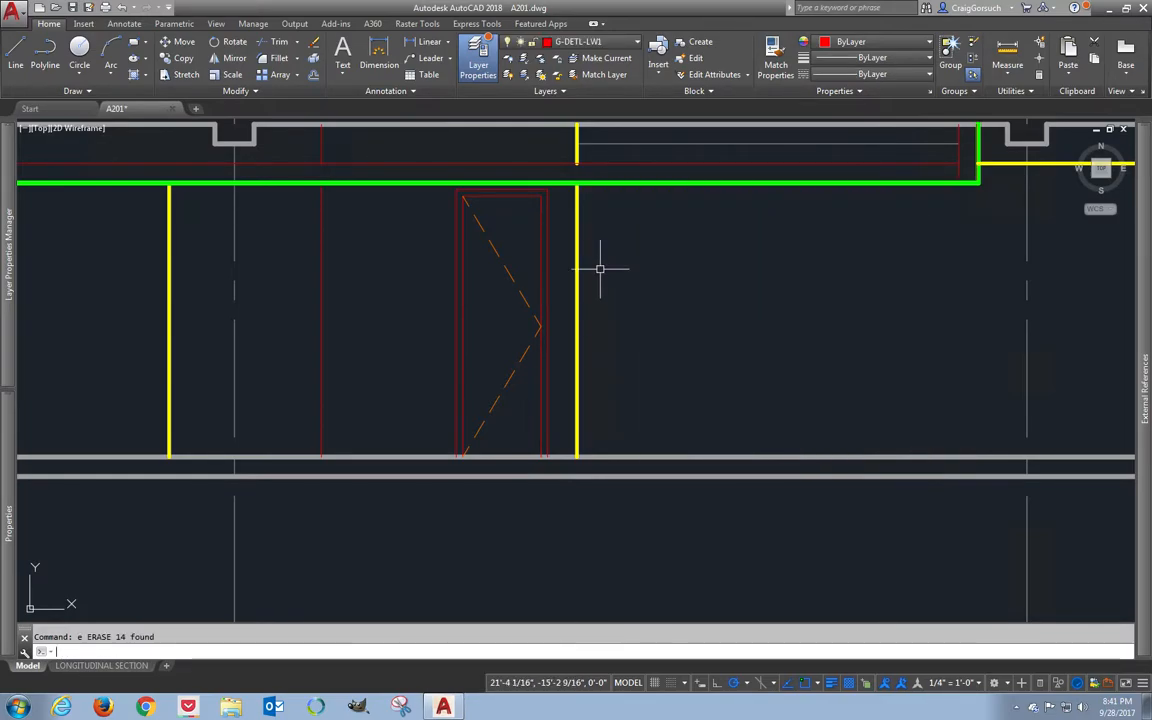
- Bring the floor plan and section into view together and make G-DETL-LW2 the current layer
scroll(689, 295, "down", 5)
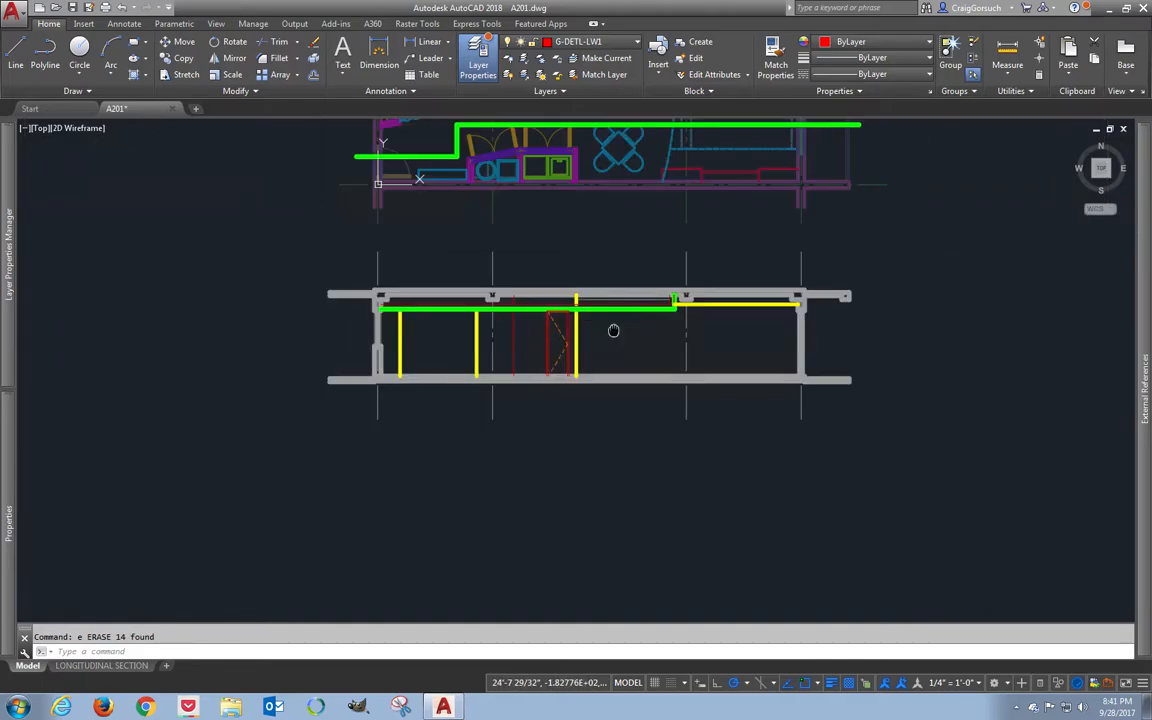
middle_click_drag(615, 329, 577, 441)
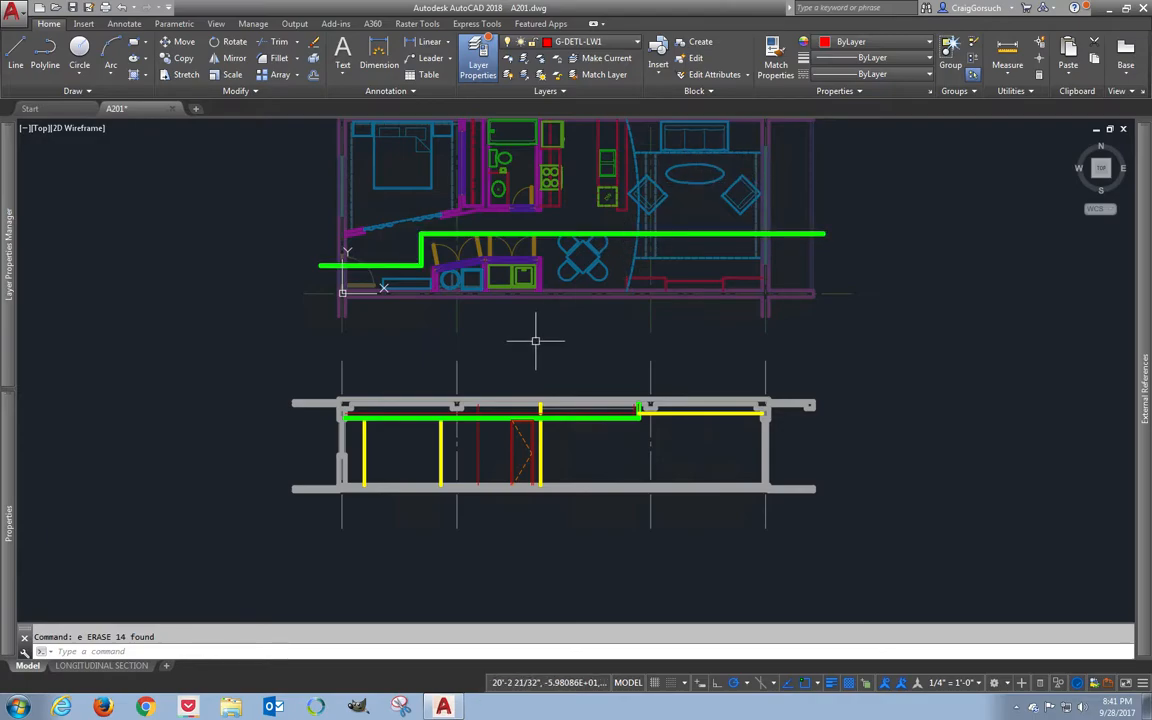
middle_click_drag(421, 356, 442, 411)
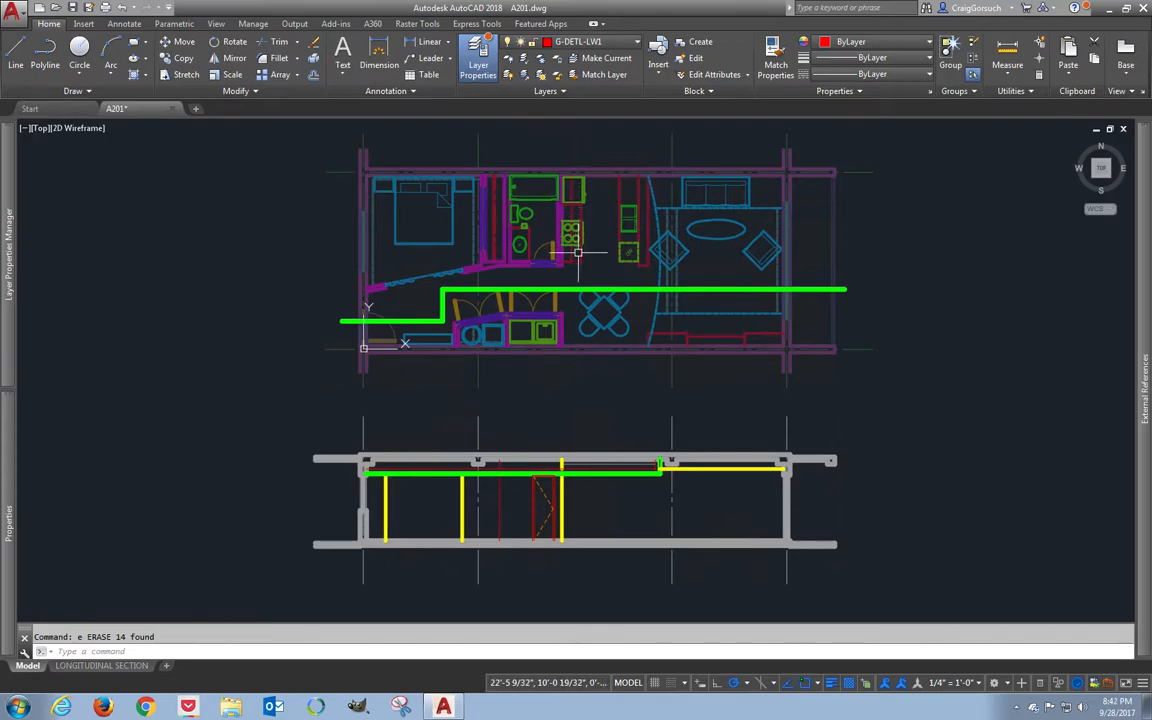
left_click(585, 42)
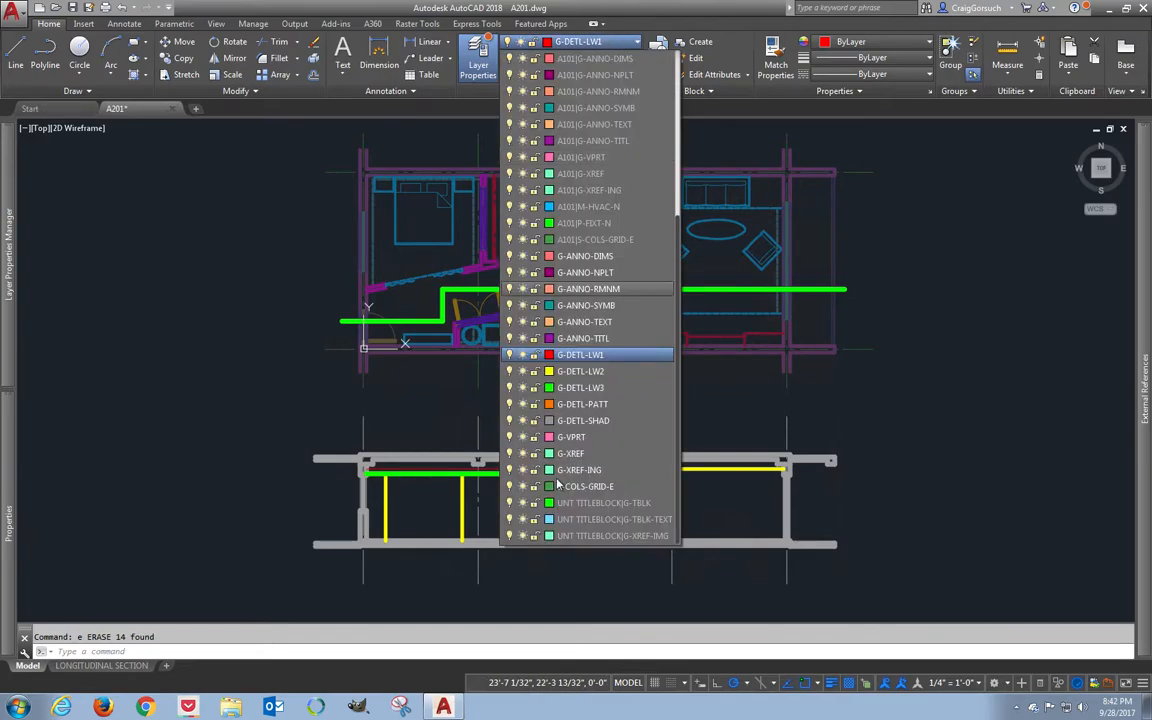
left_click(587, 371)
- Project a vertical ray from the lower right corner of the stove counter in the floor plan down through the section
type("ra")
key("Return")
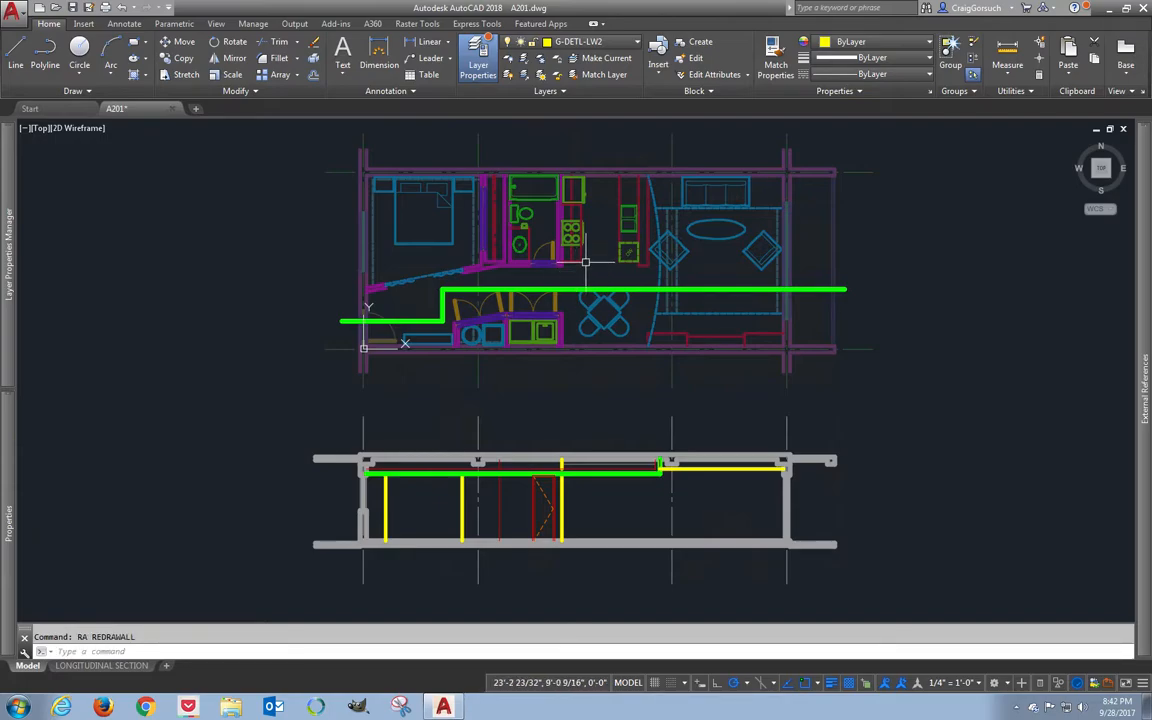
type("ray")
key("Return")
left_click(583, 261)
left_click(586, 268)
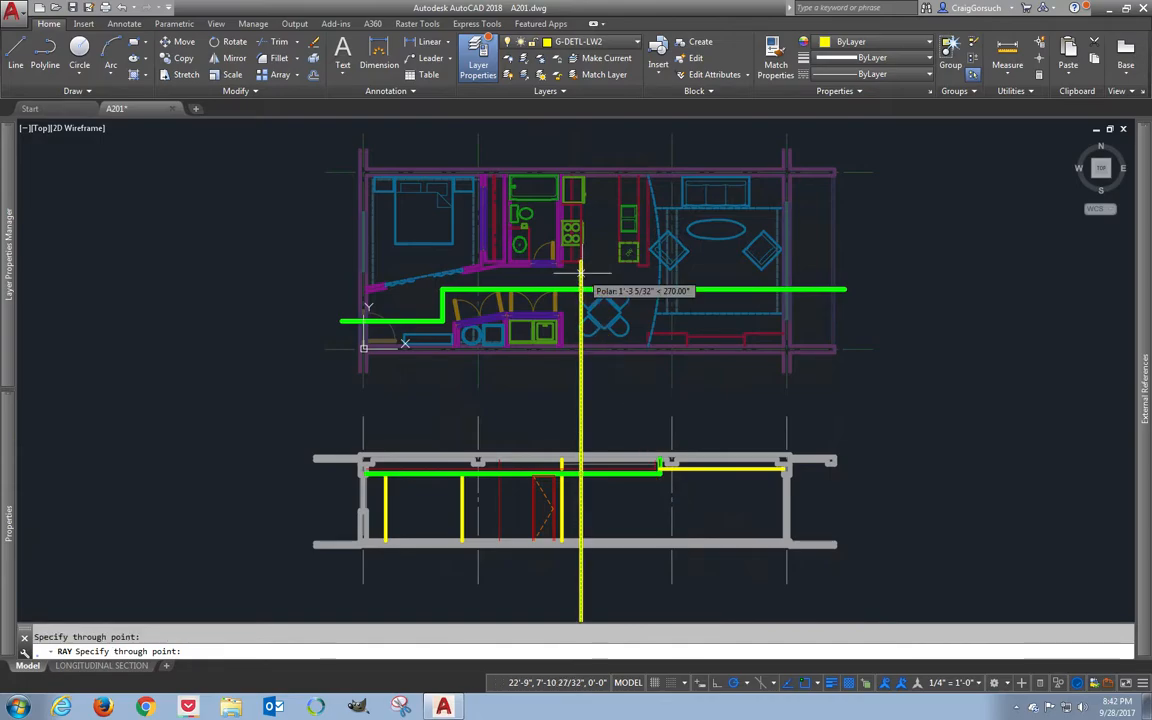
scroll(586, 268, "up", 5)
key("Return")
- Project a vertical ray from the lower left corner of the dishwasher counter in the floor plan down through the section
type("ray")
key("Return")
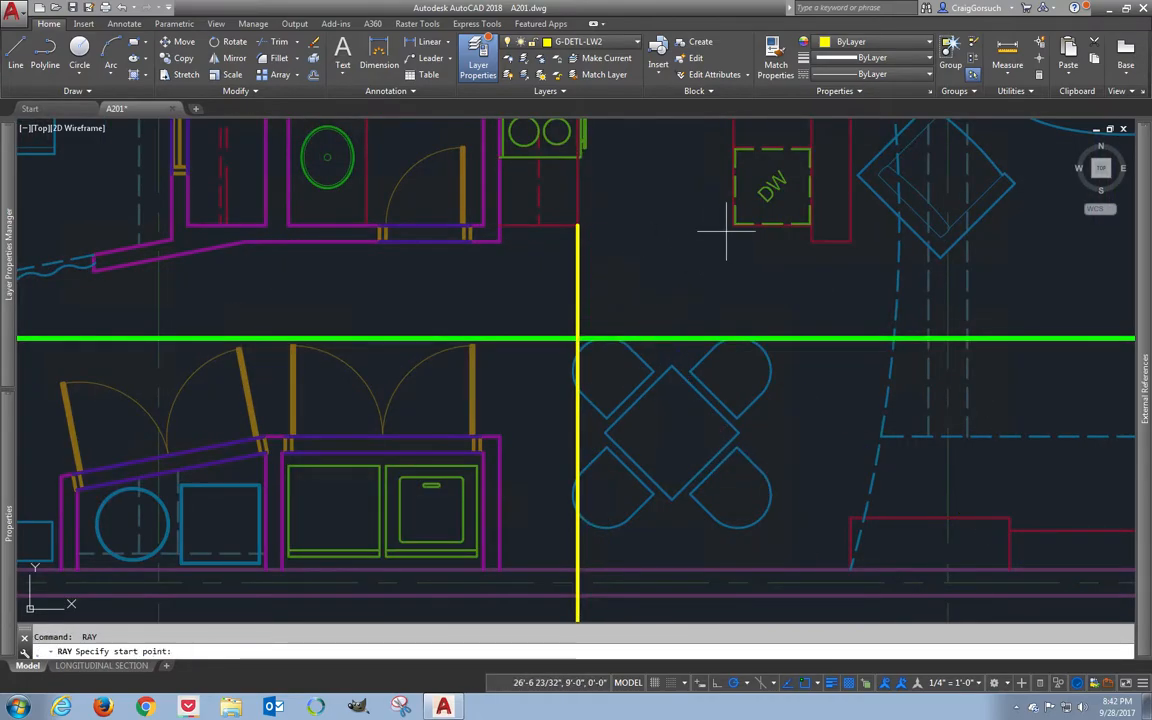
left_click(734, 226)
left_click(690, 370)
left_click(735, 240)
key("Return")
- Project vertical rays from both lower corners of the narrow strip beside the dishwasher in the floor plan
key("Return")
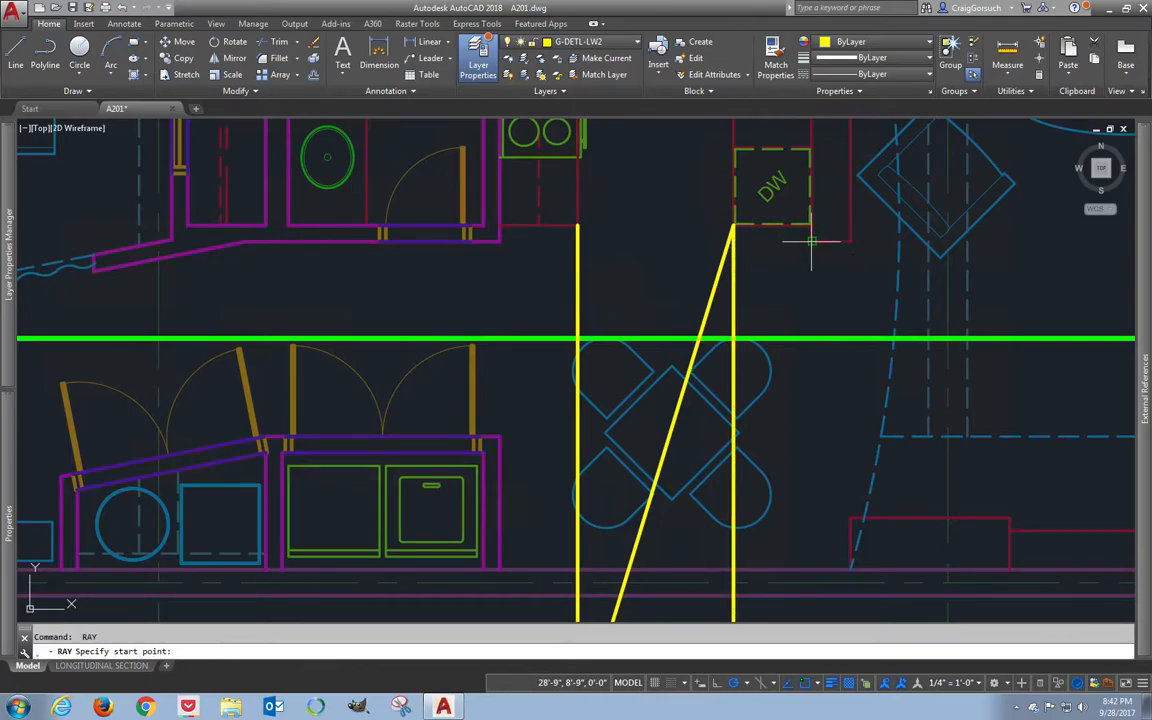
left_click(811, 241)
left_click(829, 254)
key("Return")
key("Return")
left_click(850, 241)
key("Return")
- Erase the stray slanted ray that starts at the dishwasher counter's corner
type("e")
key("Return")
left_click(718, 275)
key("Return")
- Offset the section's finished floor line 3' upward to mark the counter height
scroll(681, 249, "down", 3)
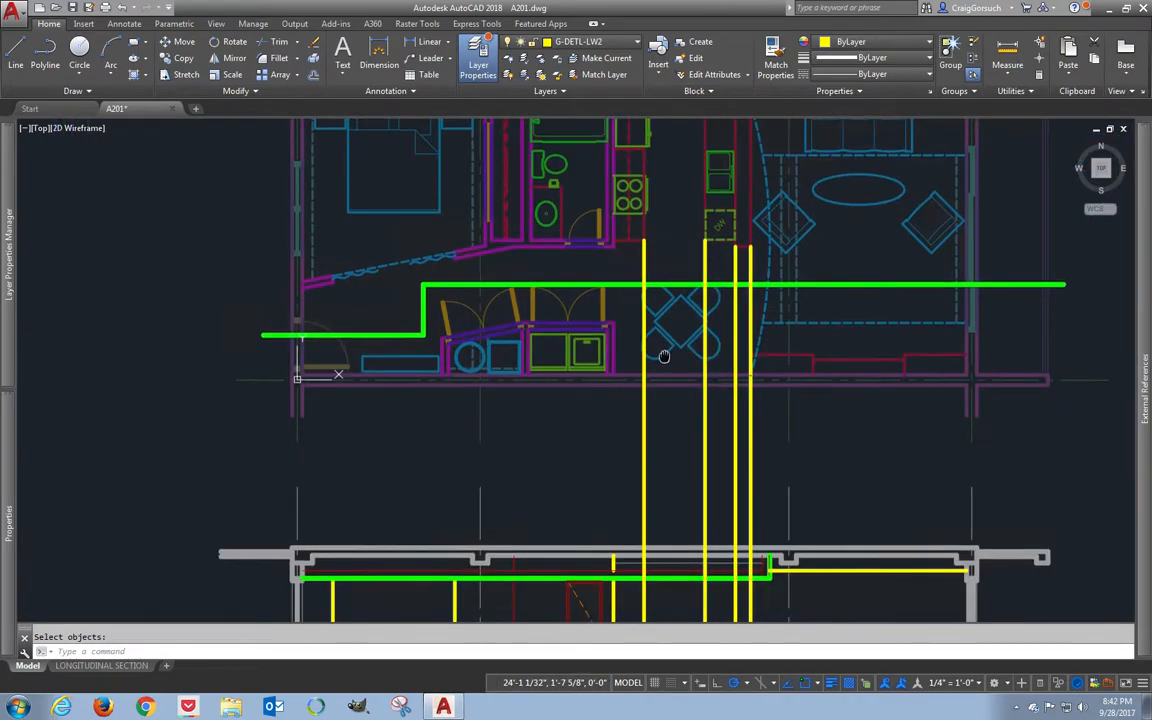
middle_click_drag(663, 355, 660, 142)
scroll(681, 561, "up", 4)
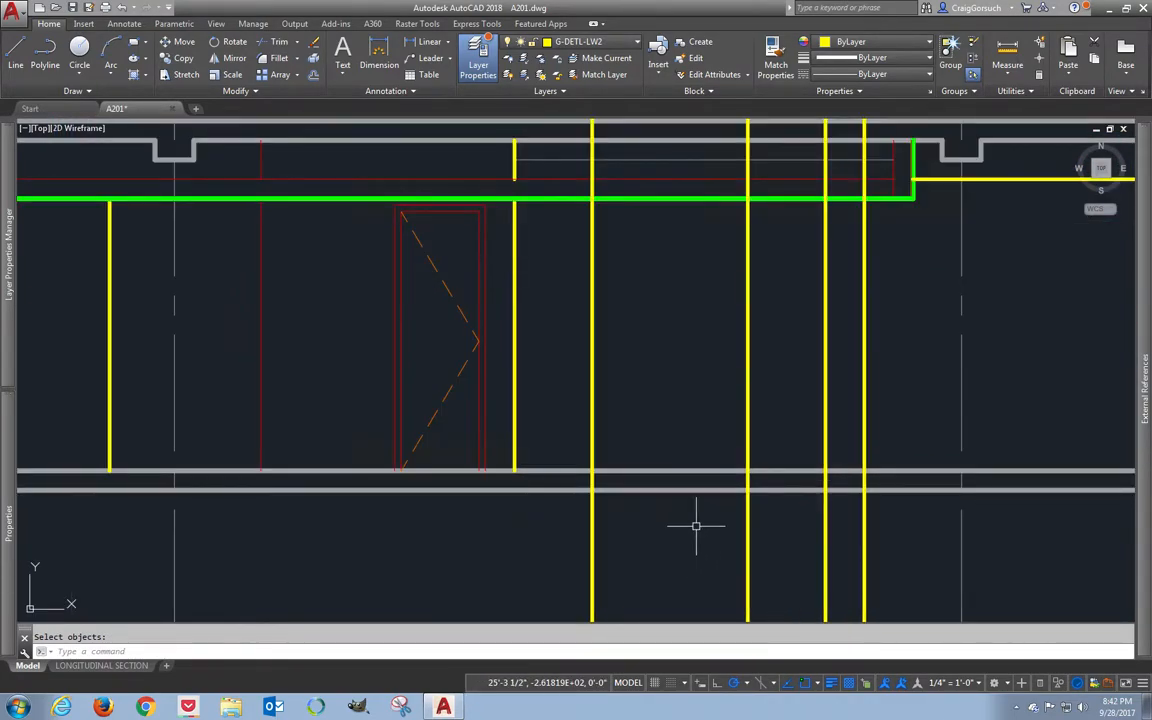
key("Escape")
type("o")
key("Return")
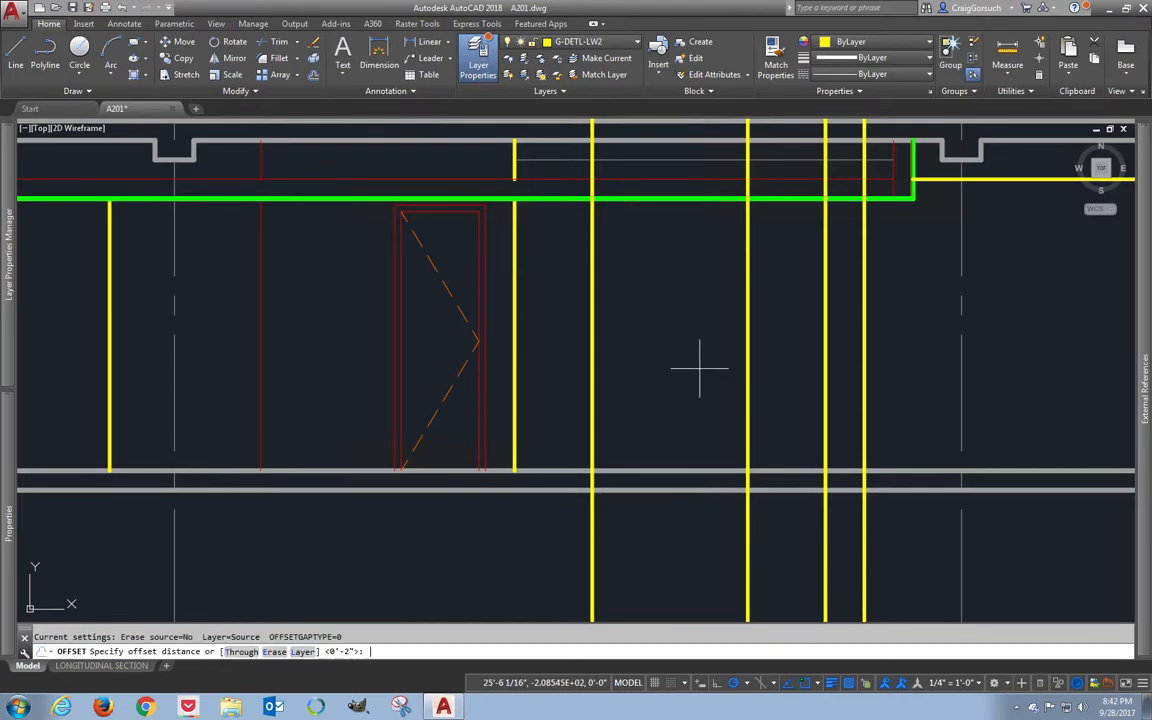
type("3'")
key("Return")
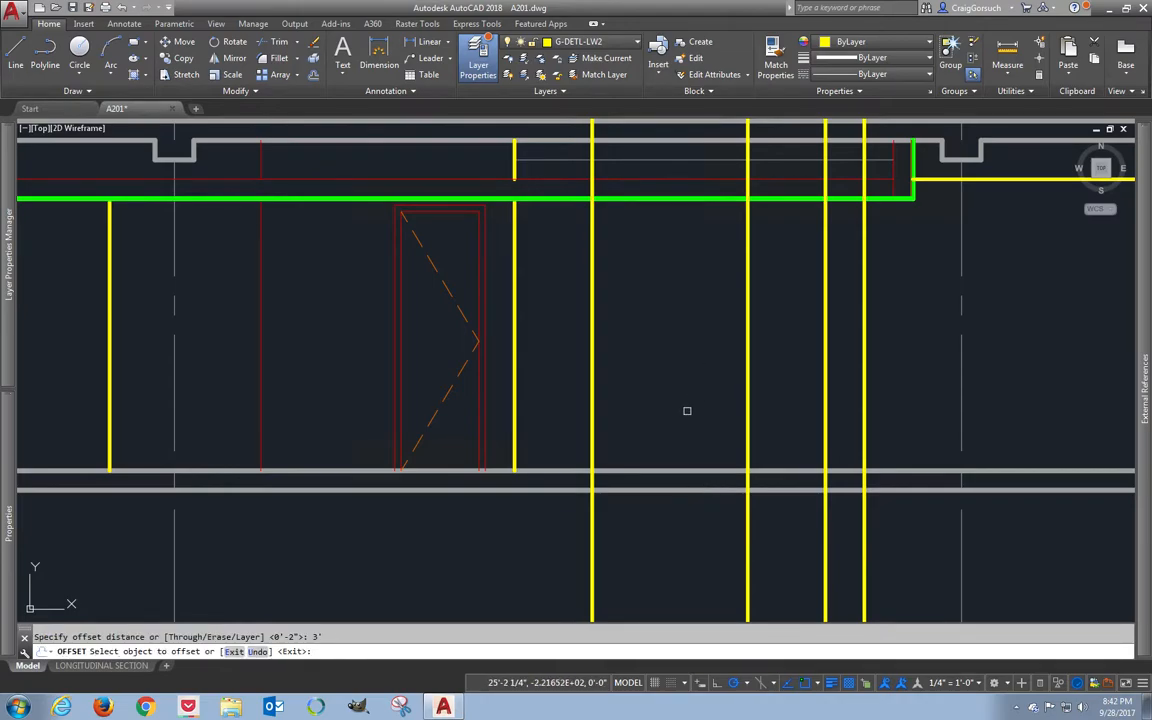
left_click(676, 468)
left_click(674, 415)
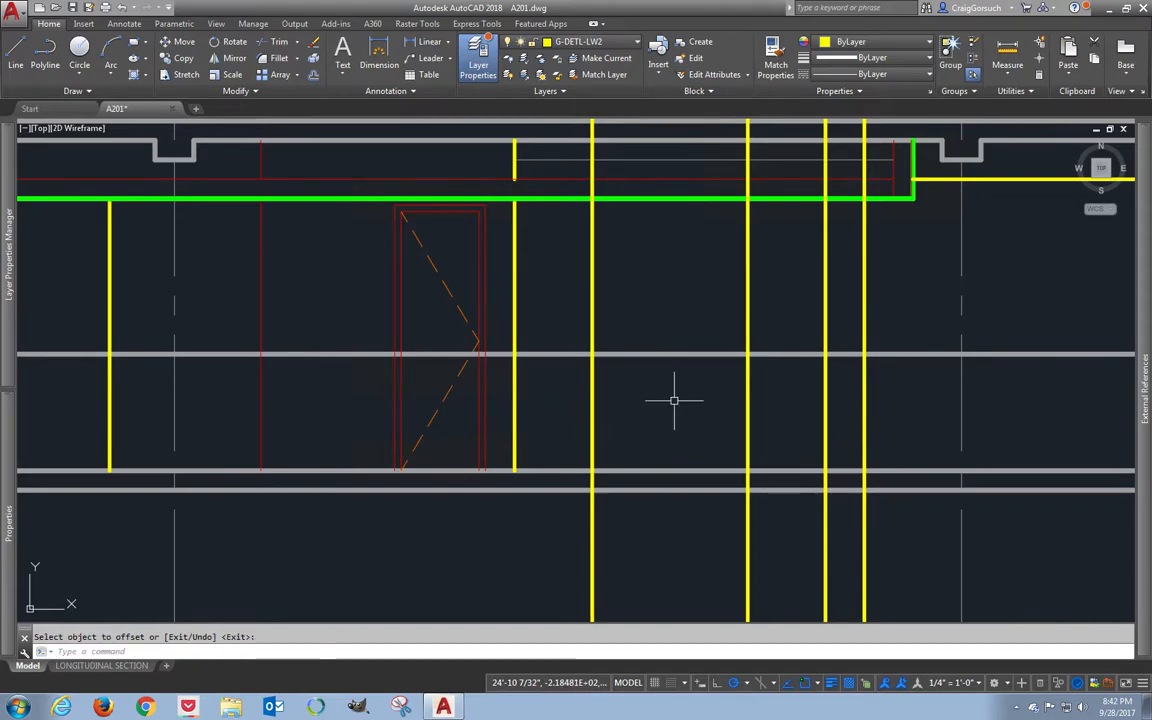
key("Return")
- Offset the counter-height line 18" upward to mark the underside of the upper cabinet
key("Return")
type("1")
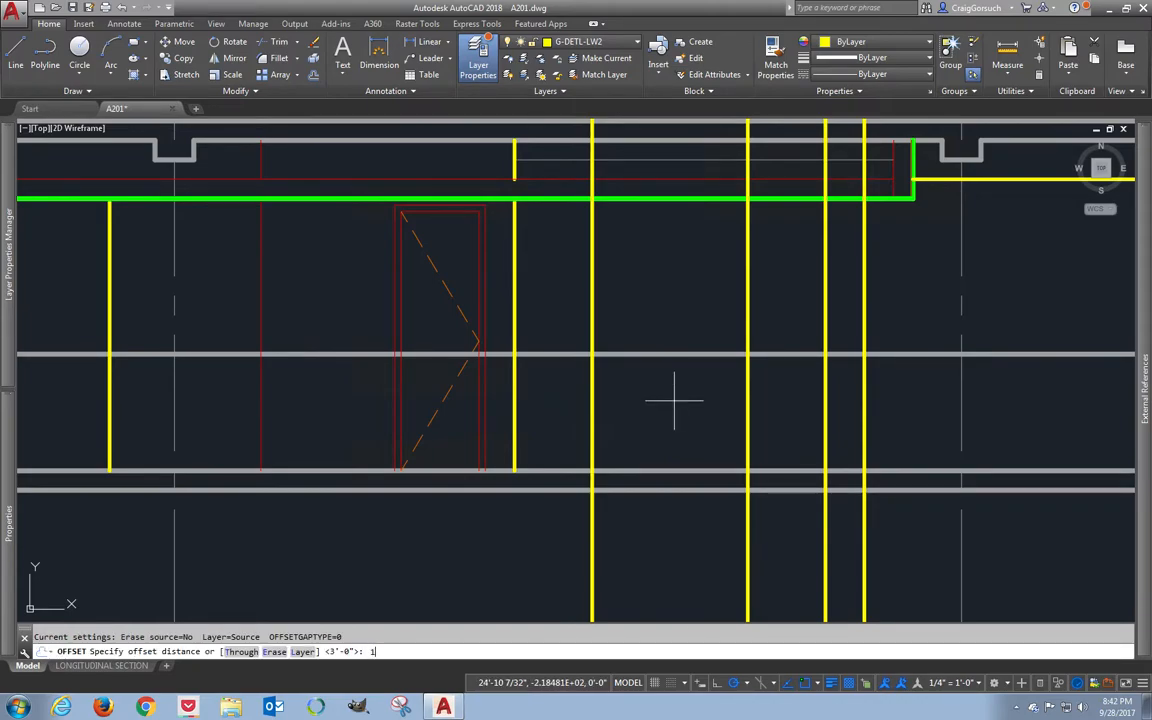
type("8")
key("Return")
left_click(658, 353)
left_click(650, 298)
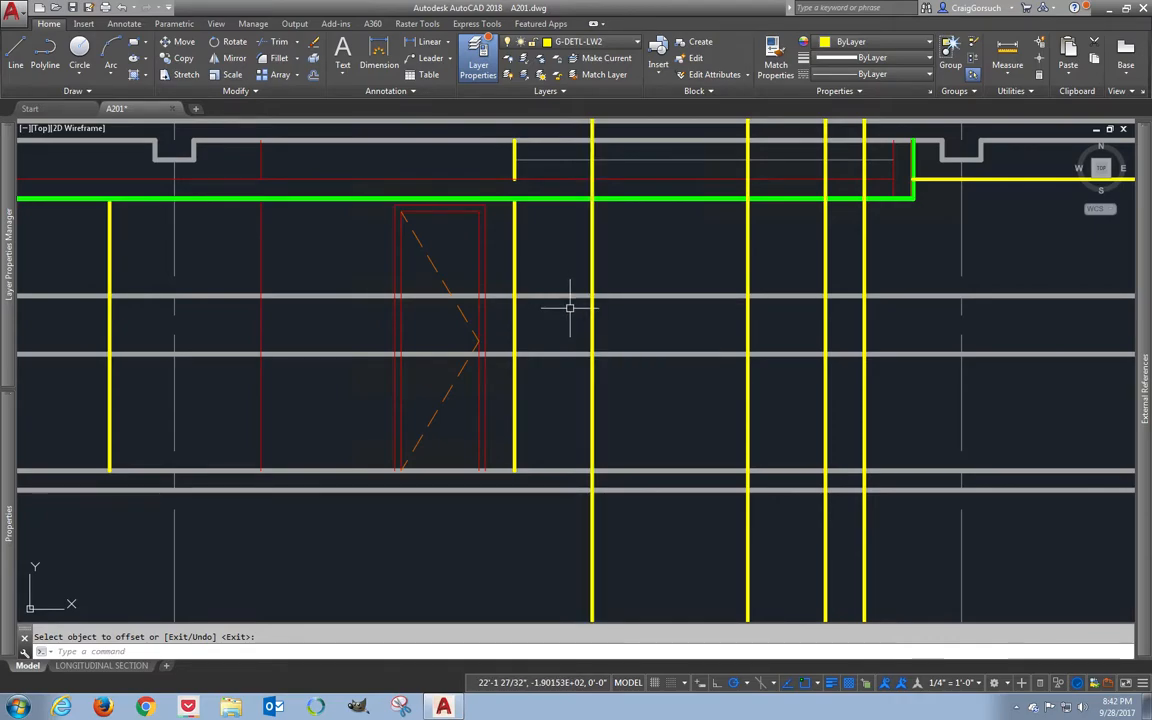
- Offset the yellow wall line beside the door elevation 12" toward the kitchen for the upper cabinet's depth
key("Return")
type("12")
key("Return")
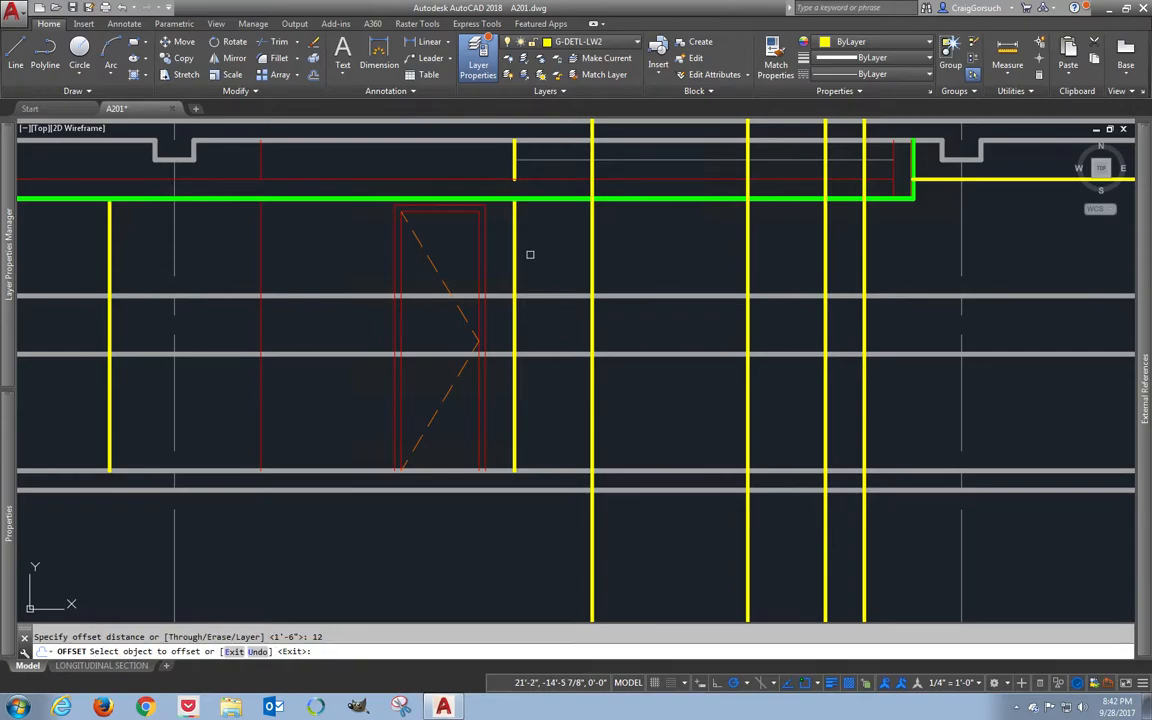
left_click(517, 251)
left_click(537, 252)
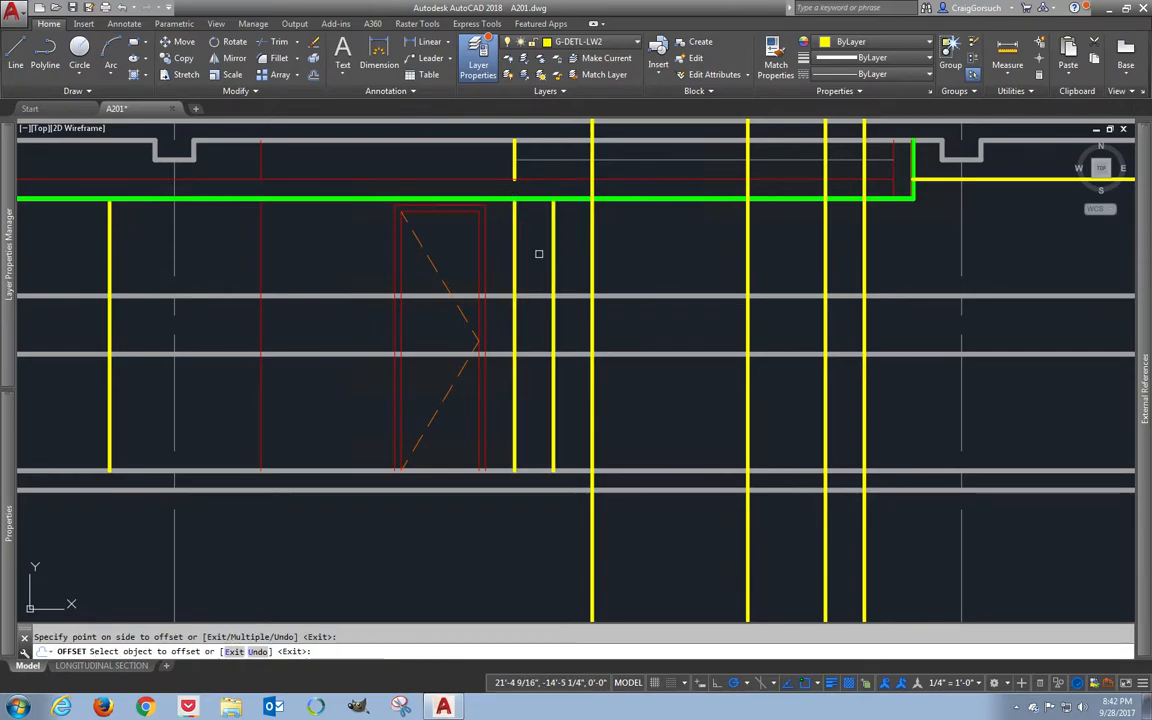
key("Return")
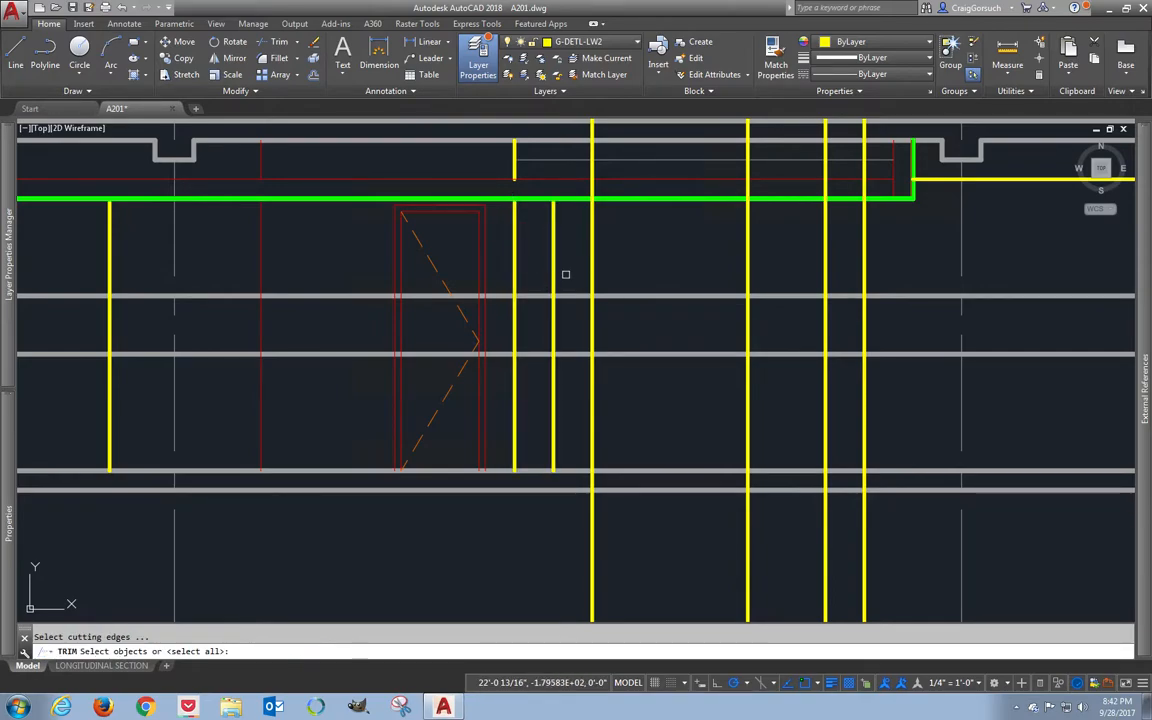
- Trim the 12" offset line and the higher horizontal line to form the upper cabinet outline against the wall
left_click(561, 269)
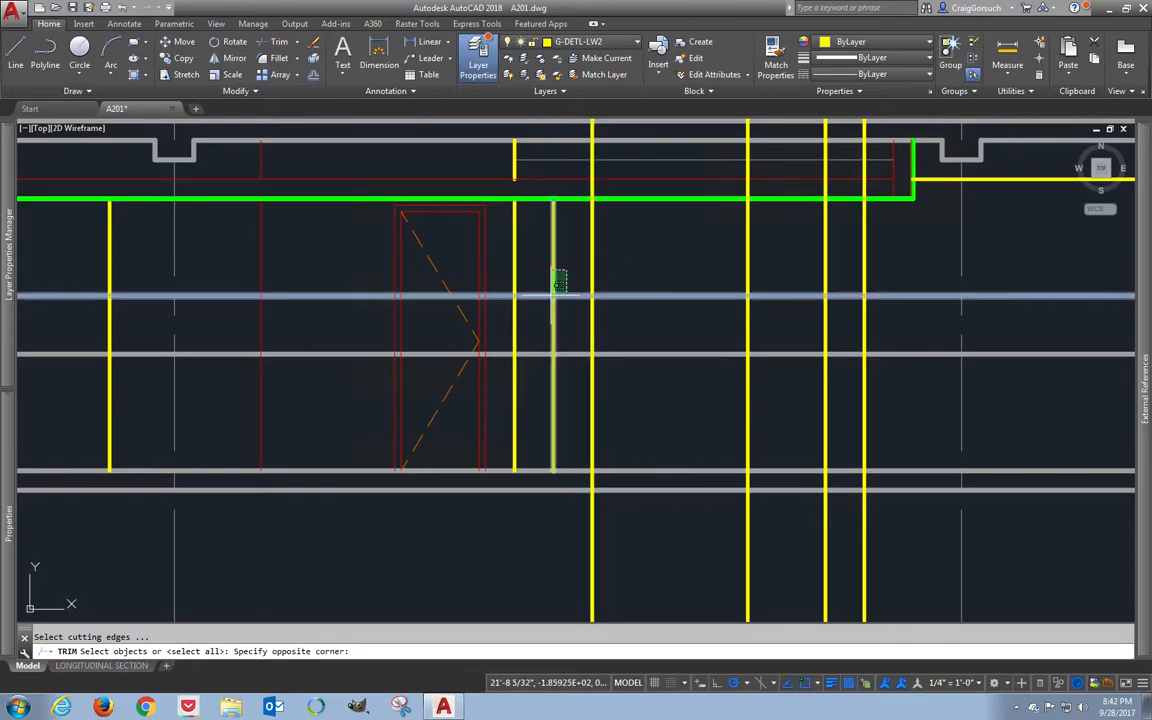
left_click(512, 316)
key("Return")
left_click(505, 294)
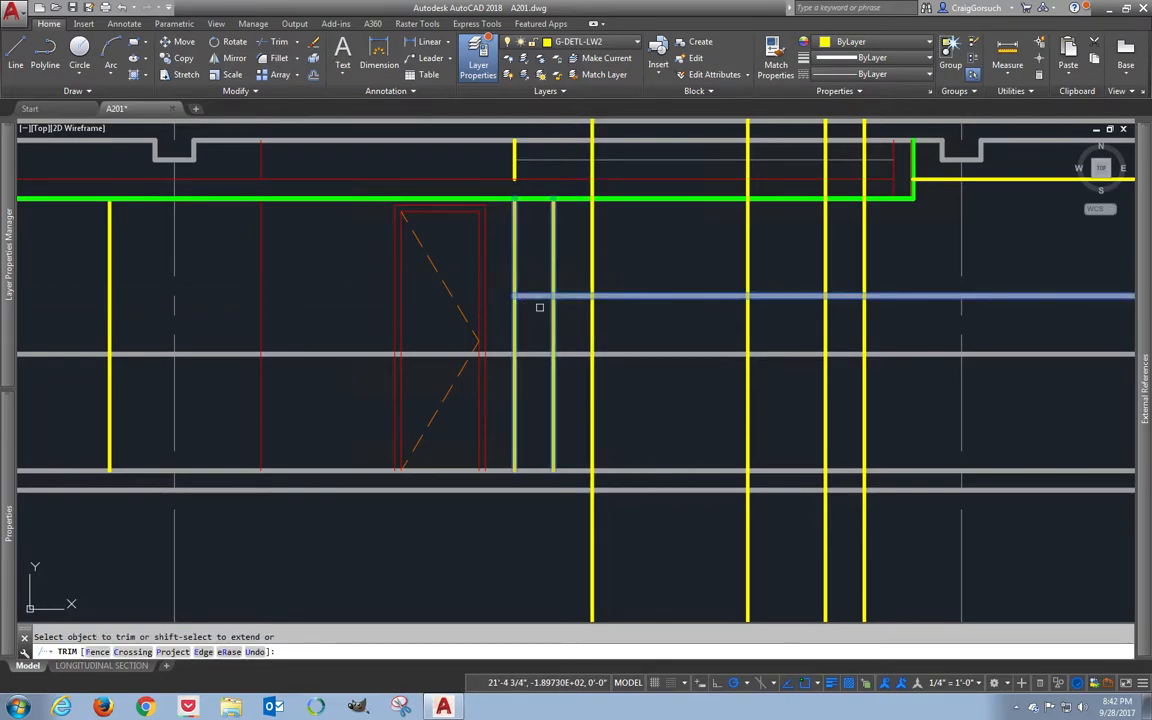
left_click(551, 308)
left_click(566, 296)
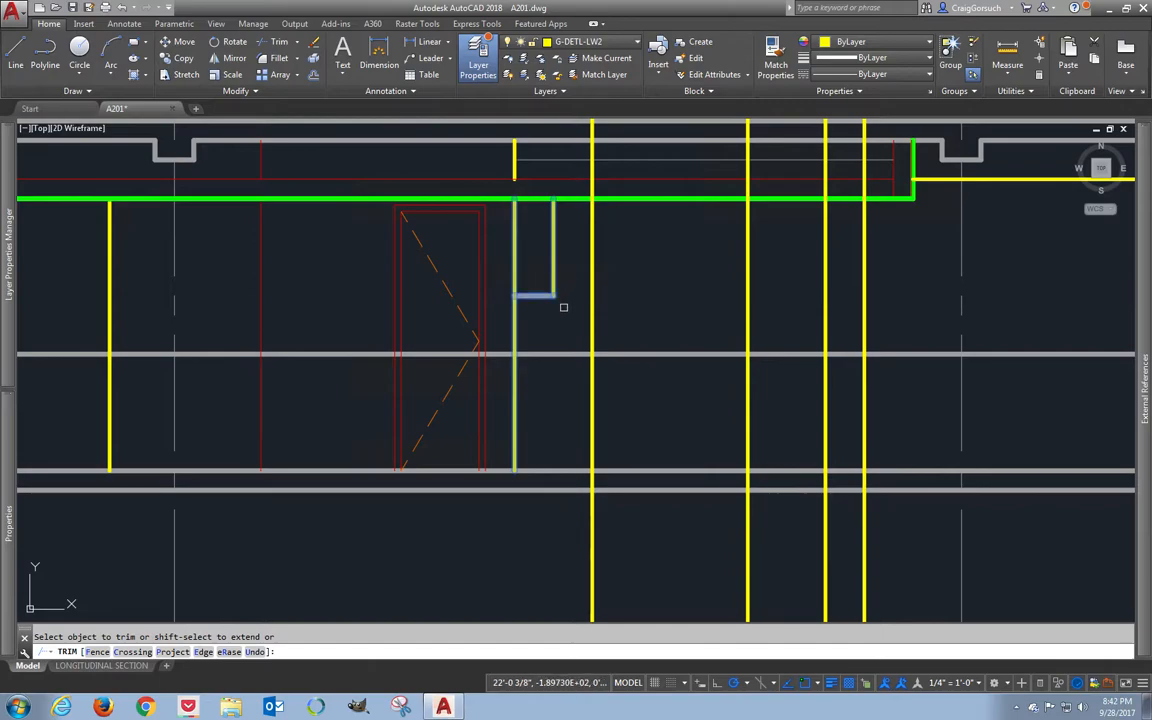
key("Return")
- Trim the counter-height line and the four projected rays to form the tops of the wall counter and island
type("tr")
key("Return")
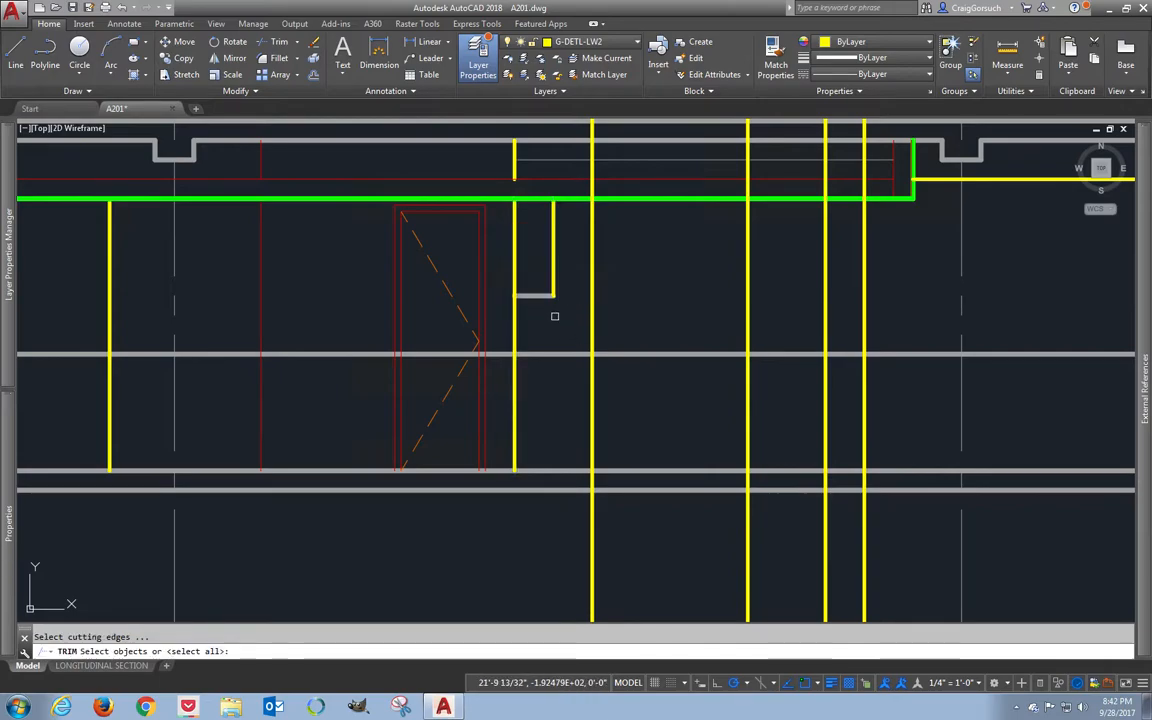
left_click(882, 334)
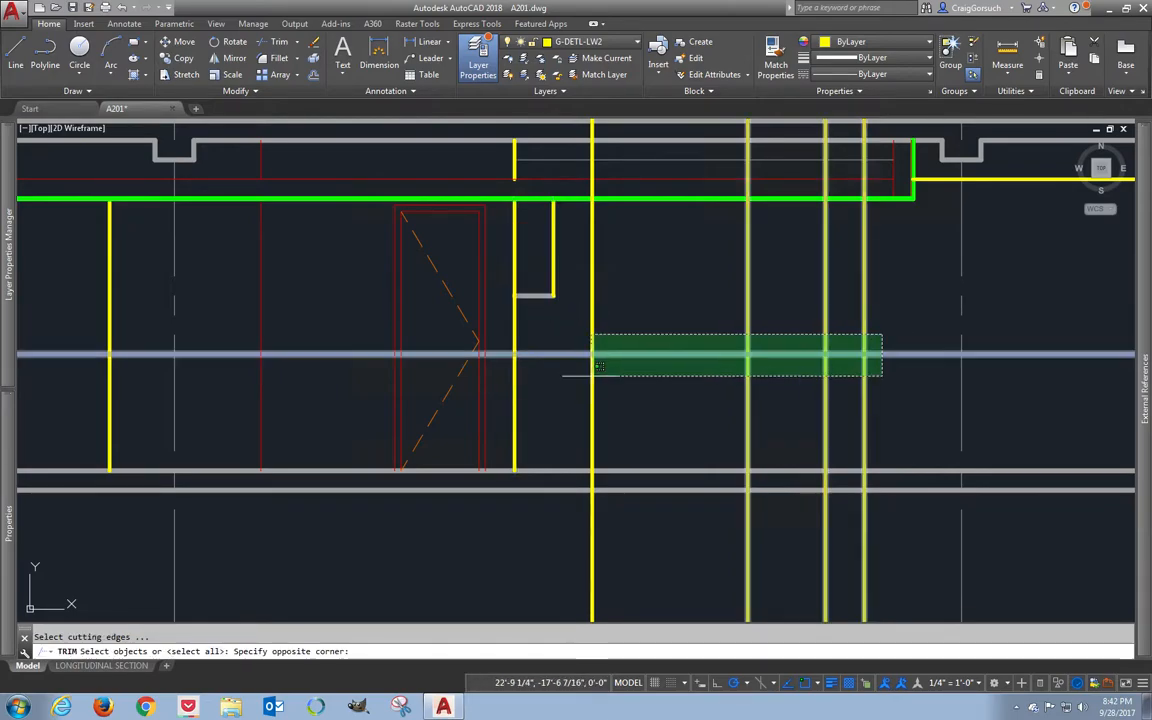
left_click(500, 368)
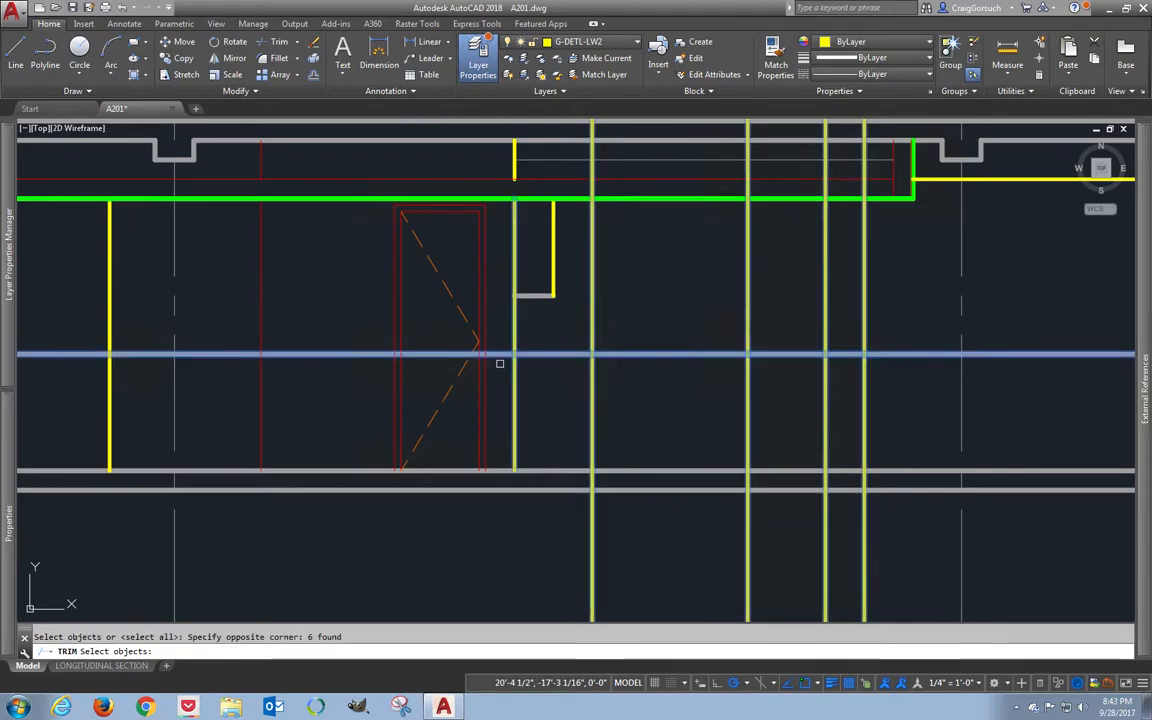
key("Return")
left_click(499, 354)
left_click(882, 310)
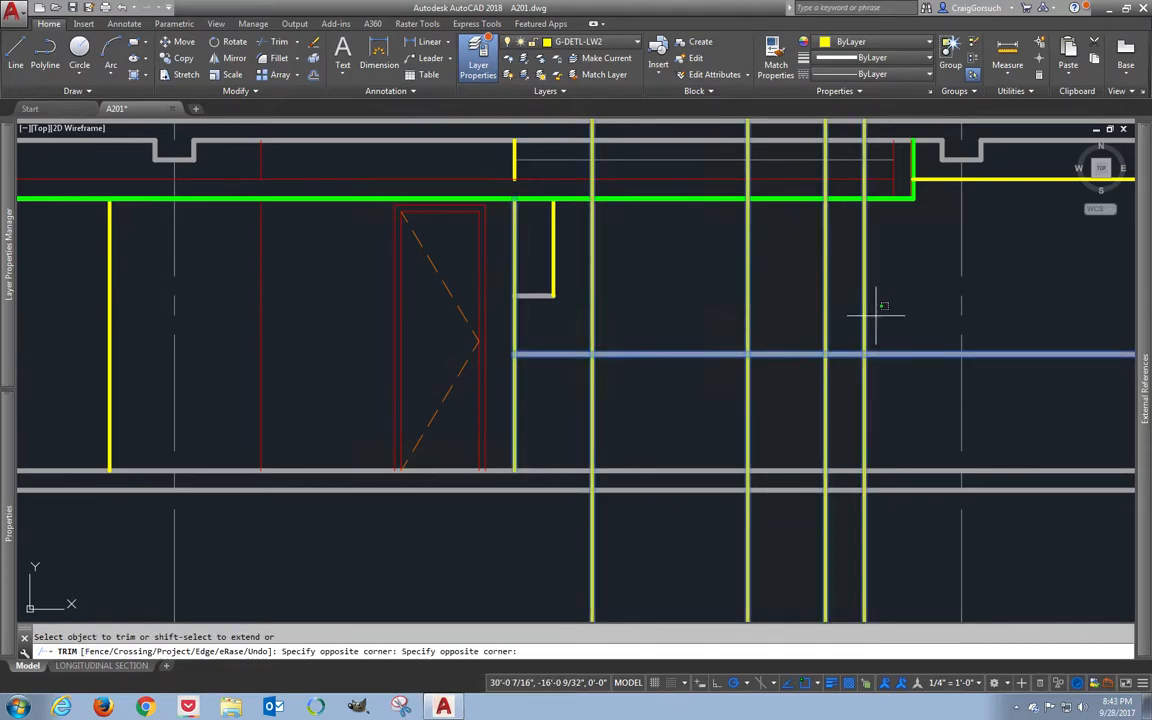
left_click(581, 327)
left_click(918, 334)
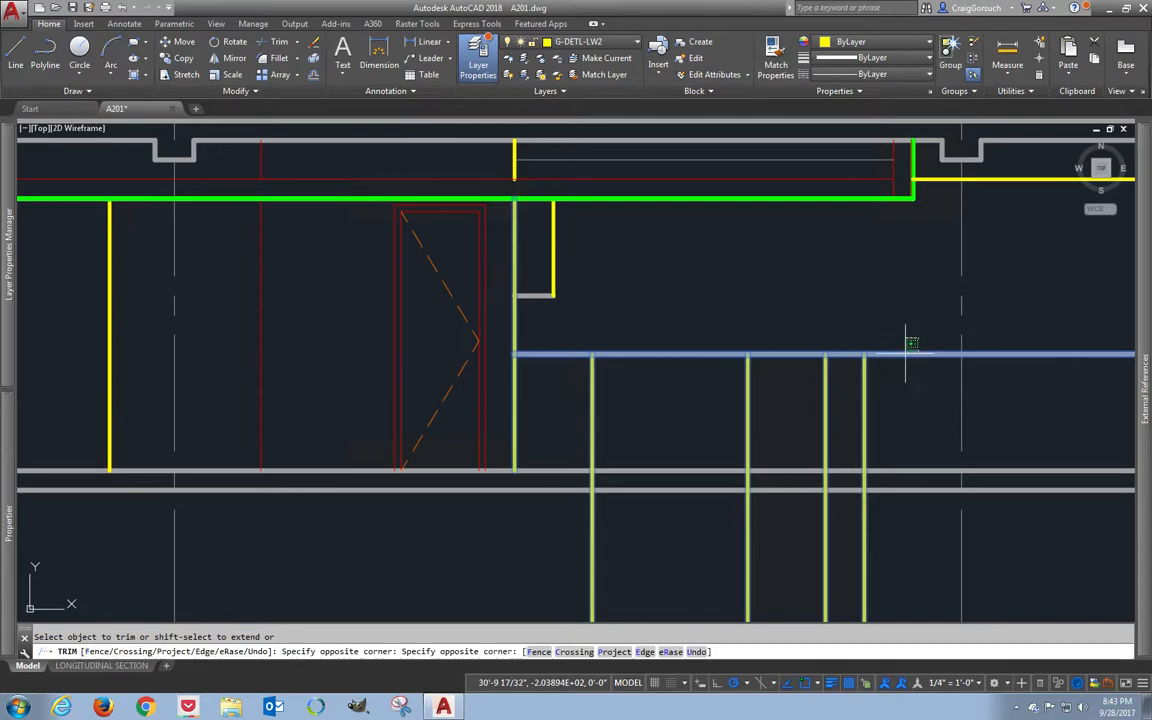
left_click(875, 366)
left_click(707, 353)
key("Return")
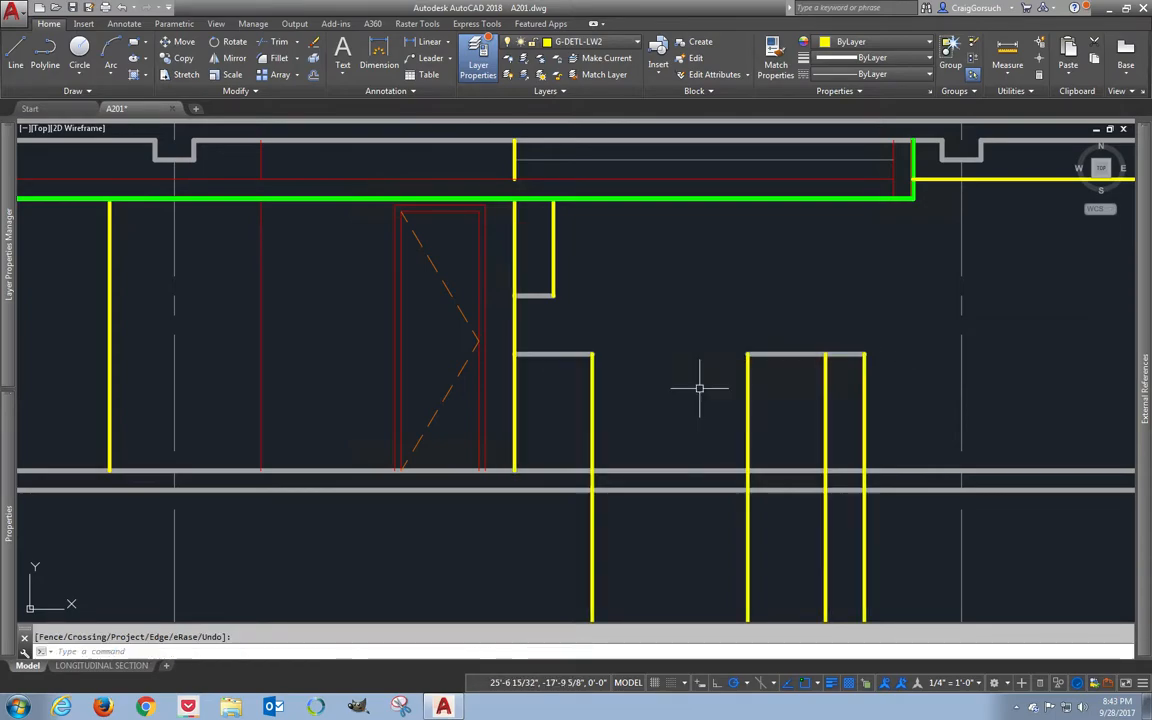
- Trim the portions of the four cabinet rays that extend below the finished floor line
key("Return")
left_click(689, 470)
key("Return")
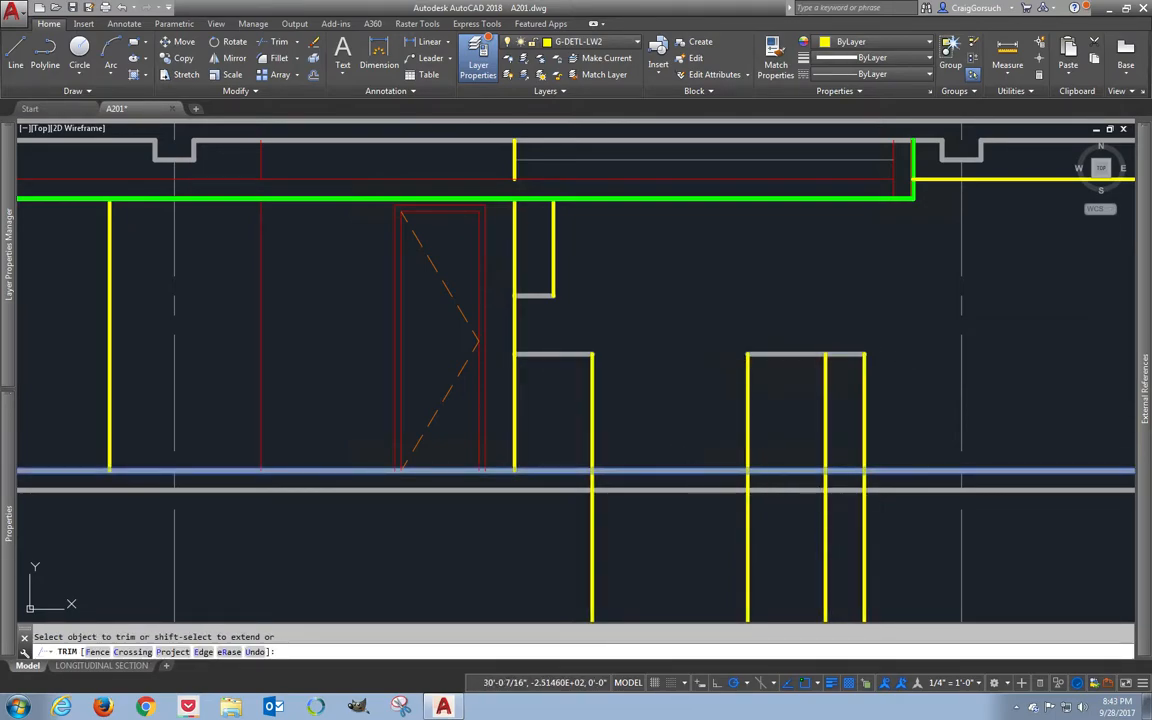
left_click(874, 506)
left_click(585, 540)
key("Return")
- Match the gray horizontal lines of the island, counter and upper cabinet to the yellow vertical line's properties
scroll(712, 360, "up", 2)
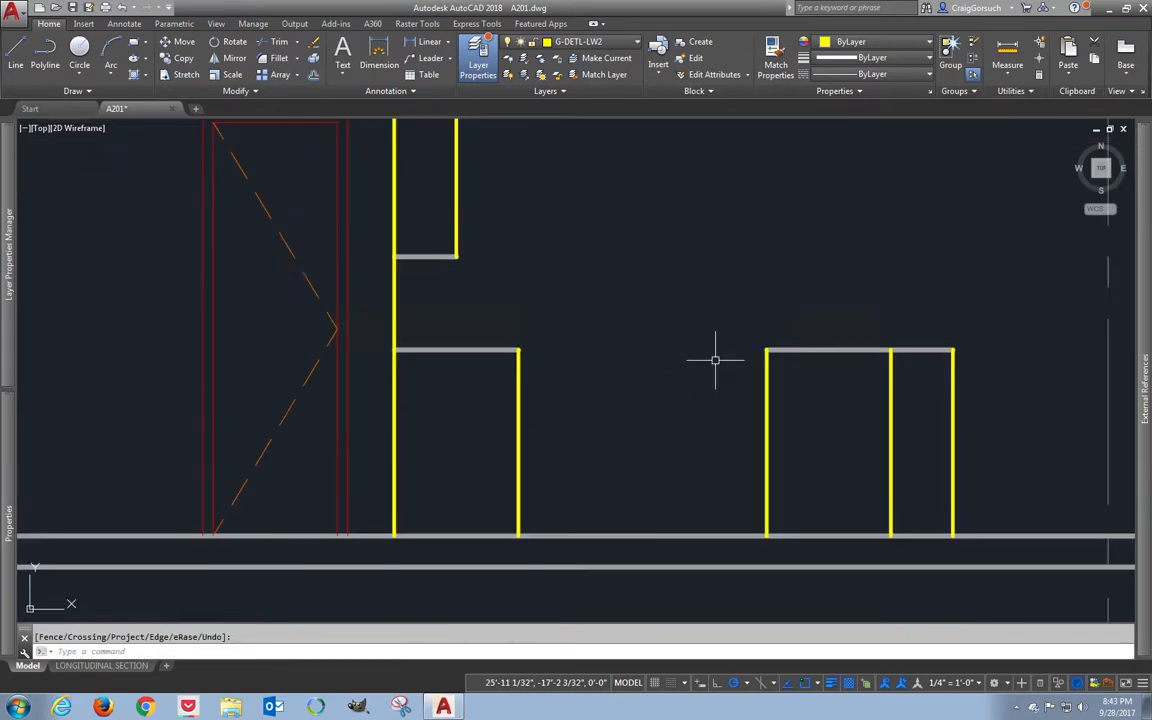
key("Escape")
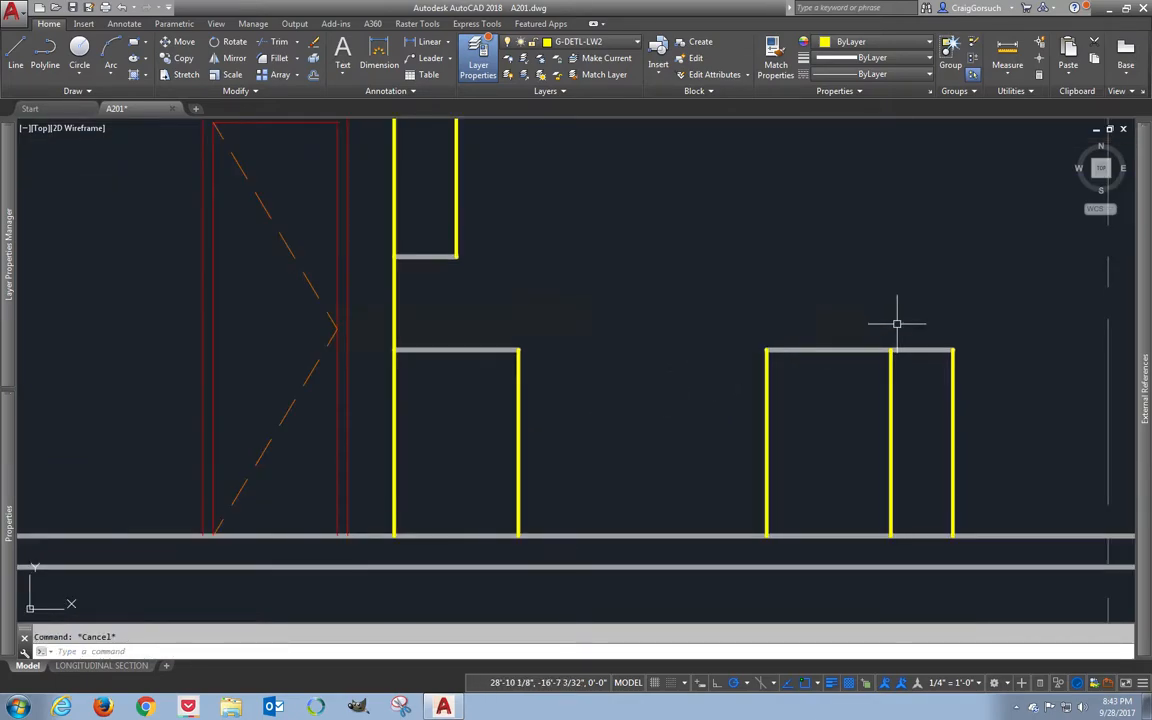
type("ma")
key("Return")
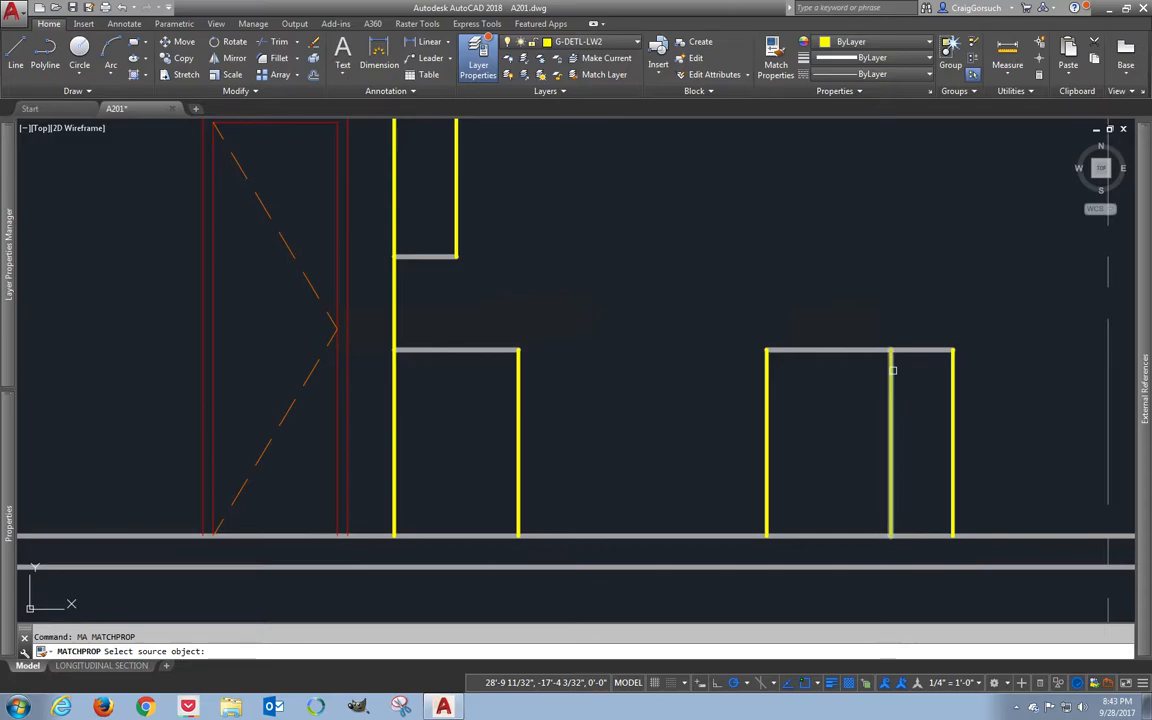
left_click(891, 368)
left_click(885, 353)
left_click(625, 347)
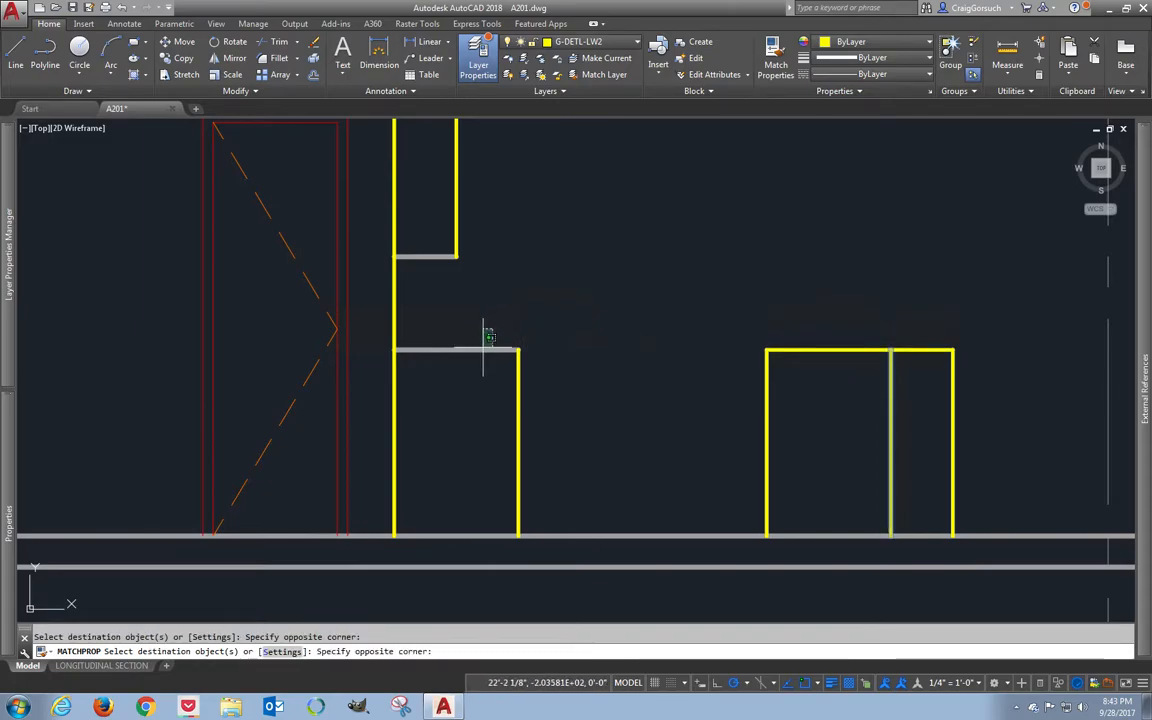
left_click(487, 237)
left_click(436, 368)
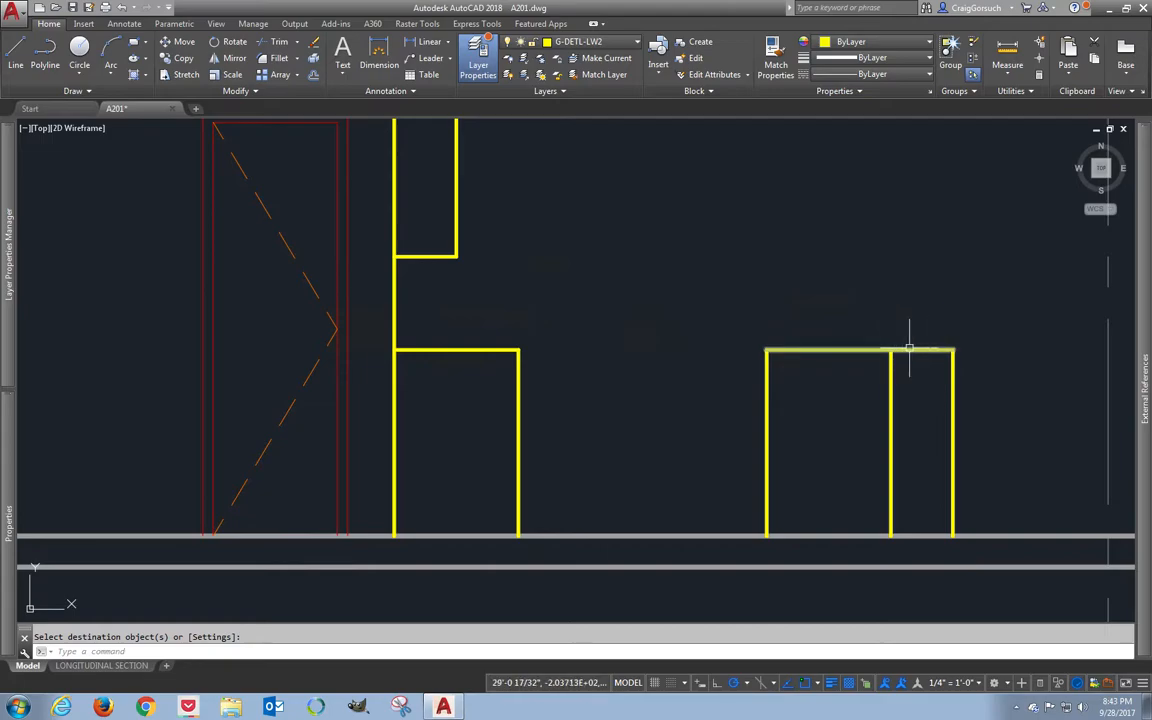
- Offset the island's top line 1'-0" upward using the existing offset distance
scroll(908, 352, "down", 6)
middle_click_drag(913, 219, 818, 512)
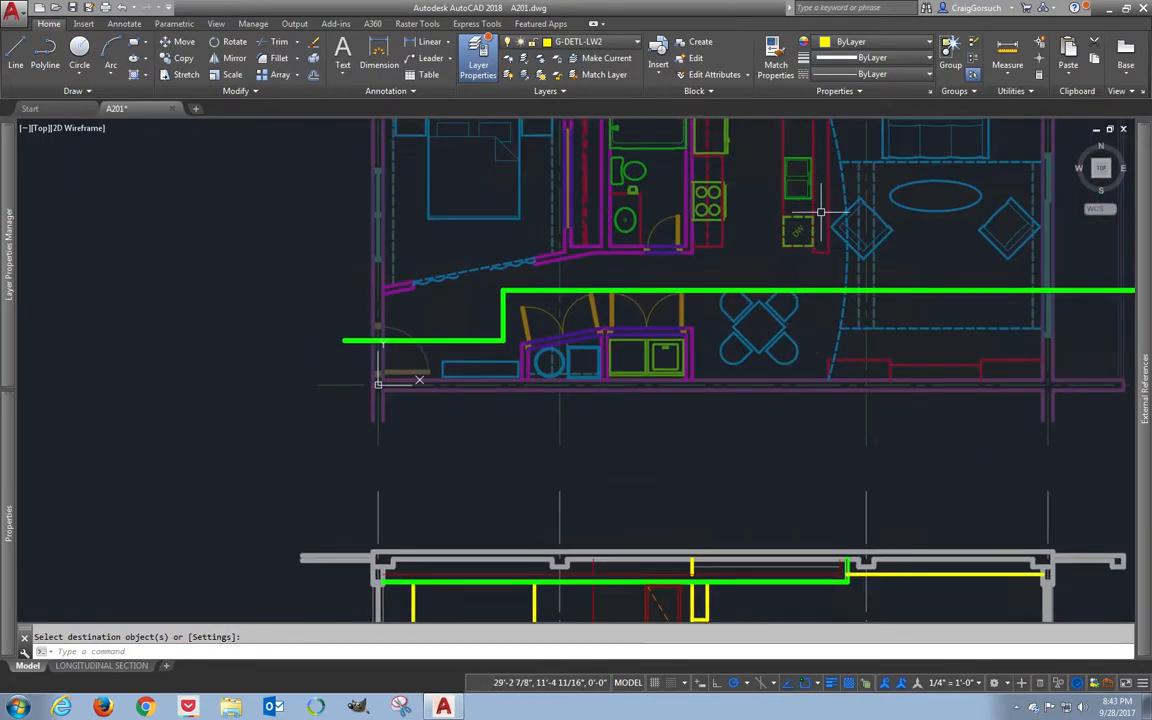
middle_click_drag(779, 496, 809, 226)
scroll(838, 336, "up", 4)
key("Escape")
type("o")
key("Return")
key("Return")
left_click(858, 424)
left_click(860, 400)
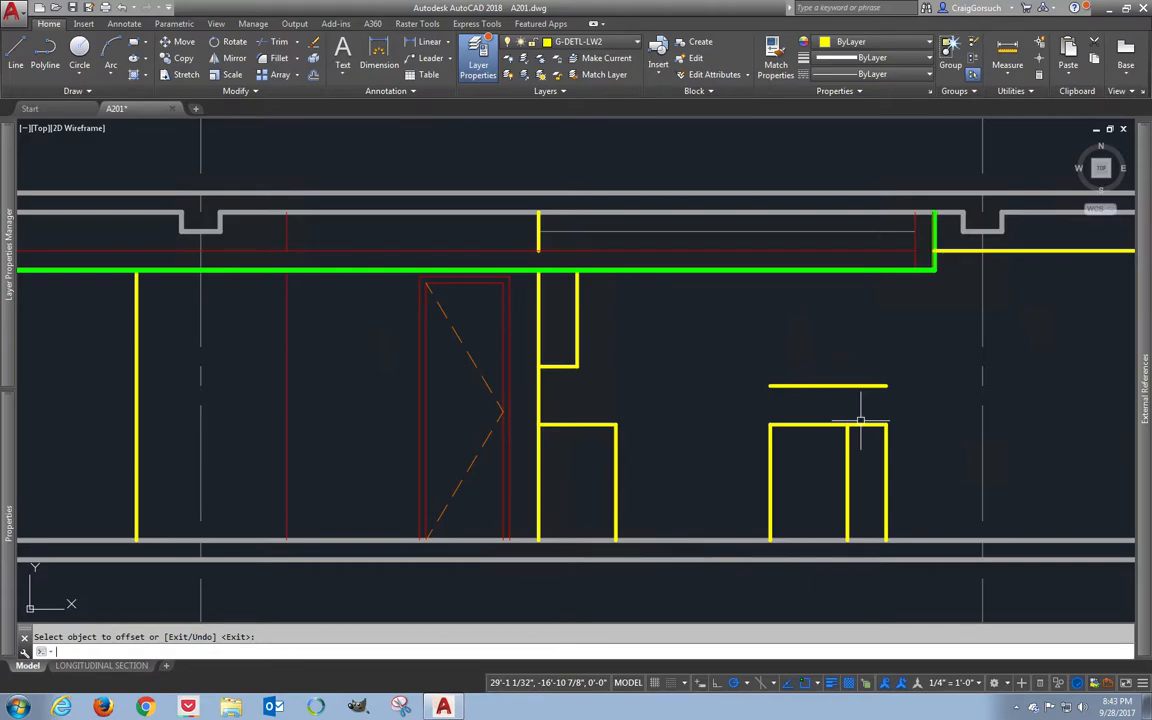
- Trim the island's lower top line away between its two rightmost vertical lines
scroll(866, 386, "up", 4)
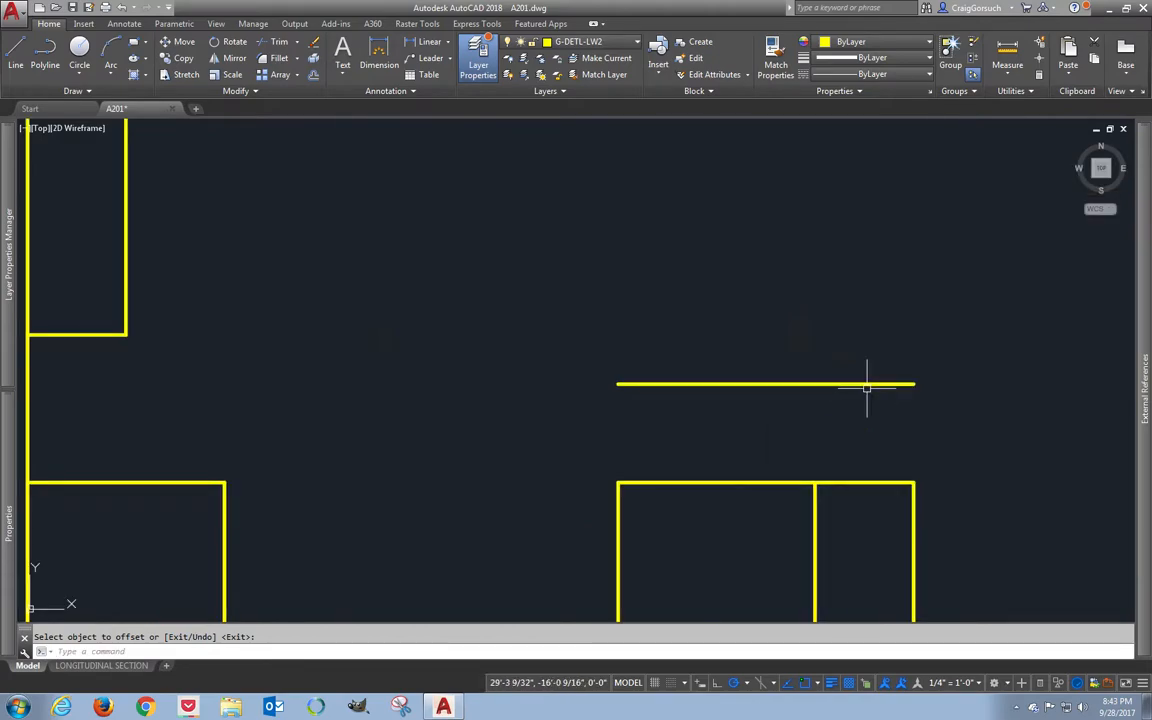
type("tr")
key("Return")
key("Return")
left_click(861, 482)
- Extend the island's two rightmost vertical lines up to the raised top line
middle_click_drag(733, 411, 830, 275)
type("ex")
key("Return")
key("Return")
left_click(1010, 378)
left_click(913, 385)
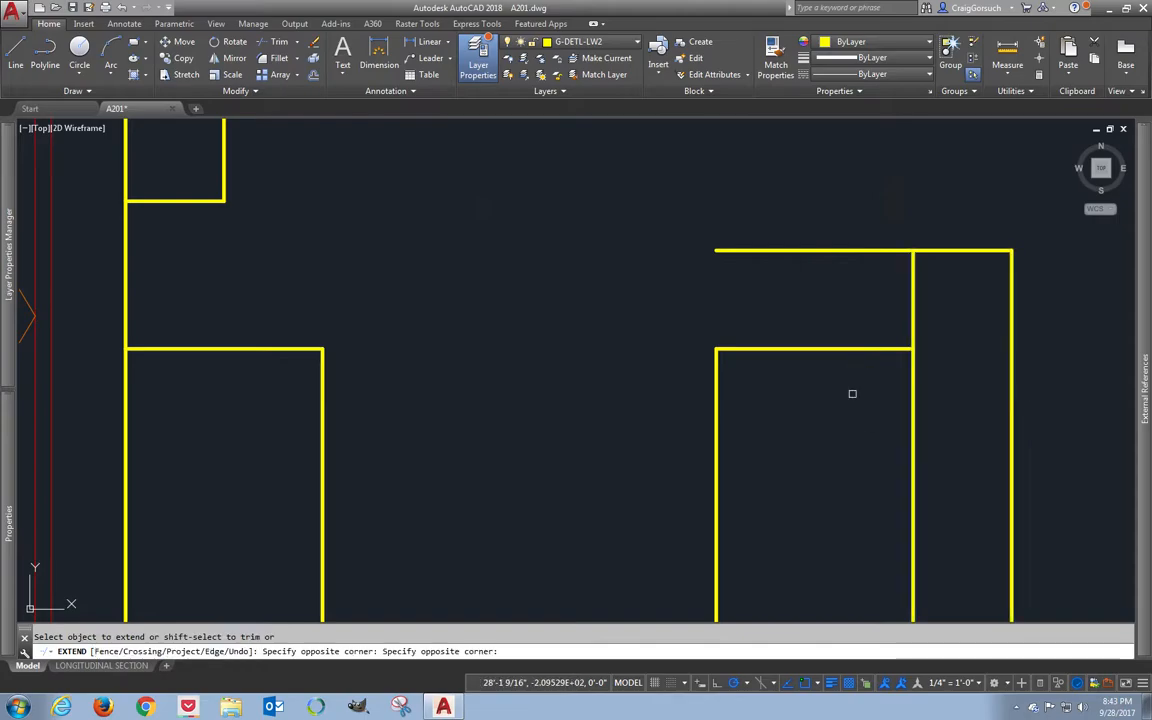
key("Return")
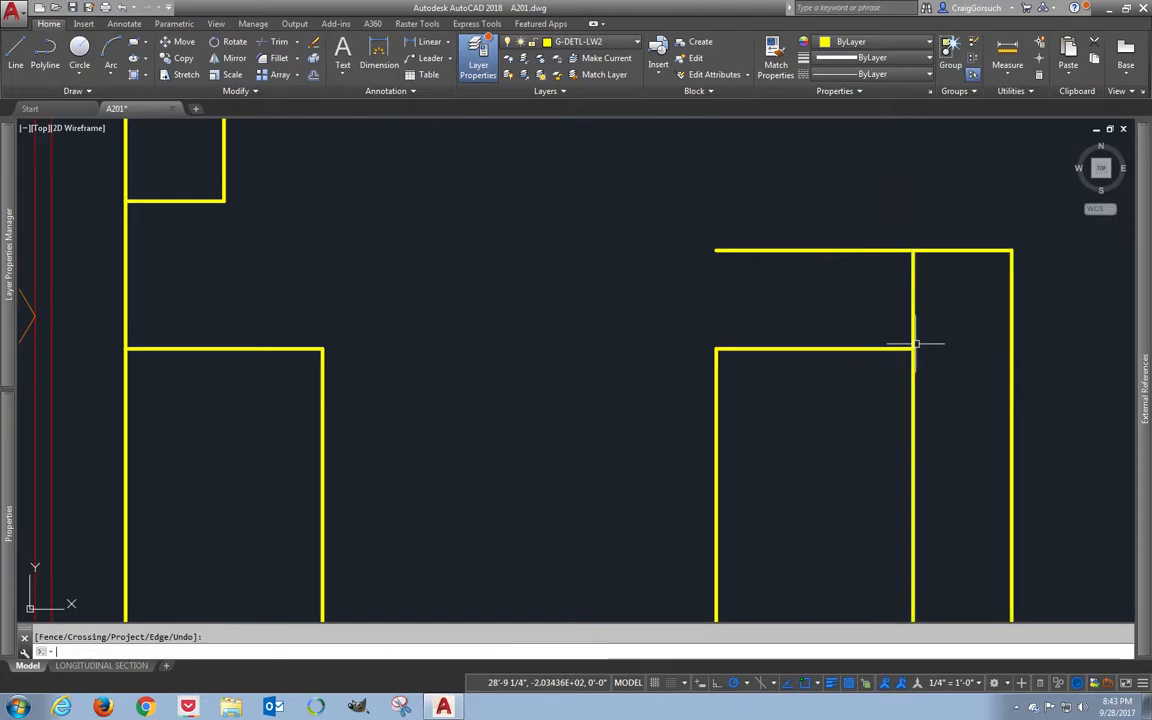
- Offset the island's lower countertop line 1.5" downward to give the countertop its thickness
type("o")
key("Return")
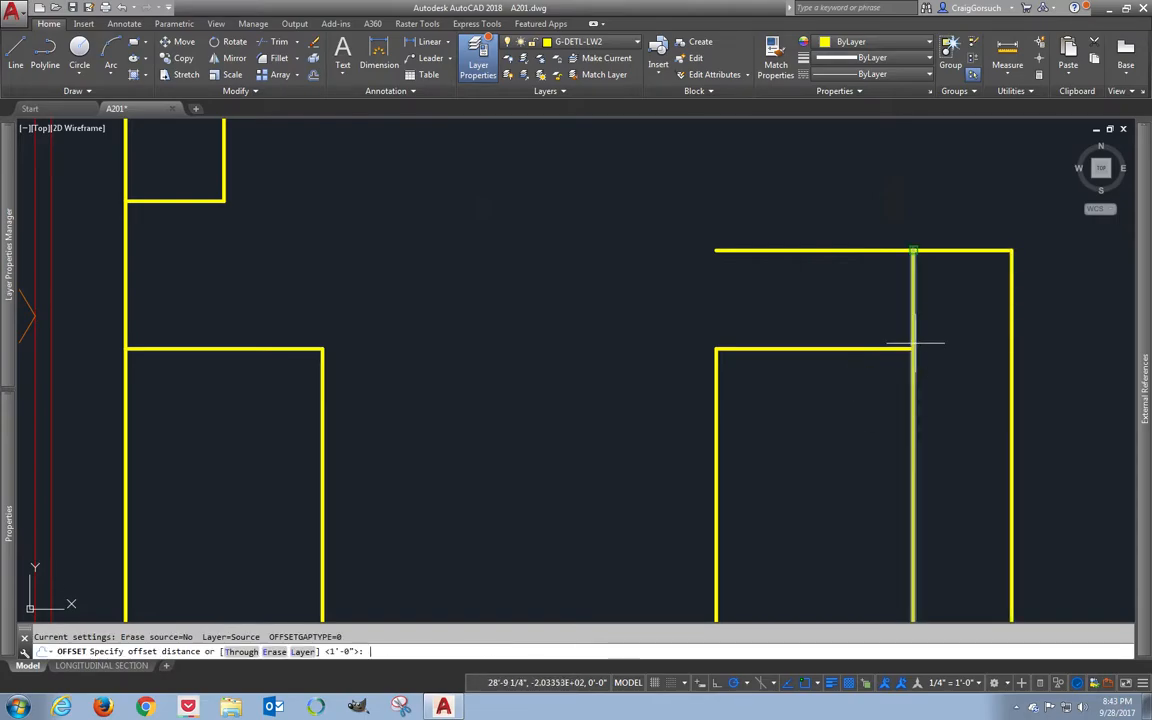
type("1.5")
key("Return")
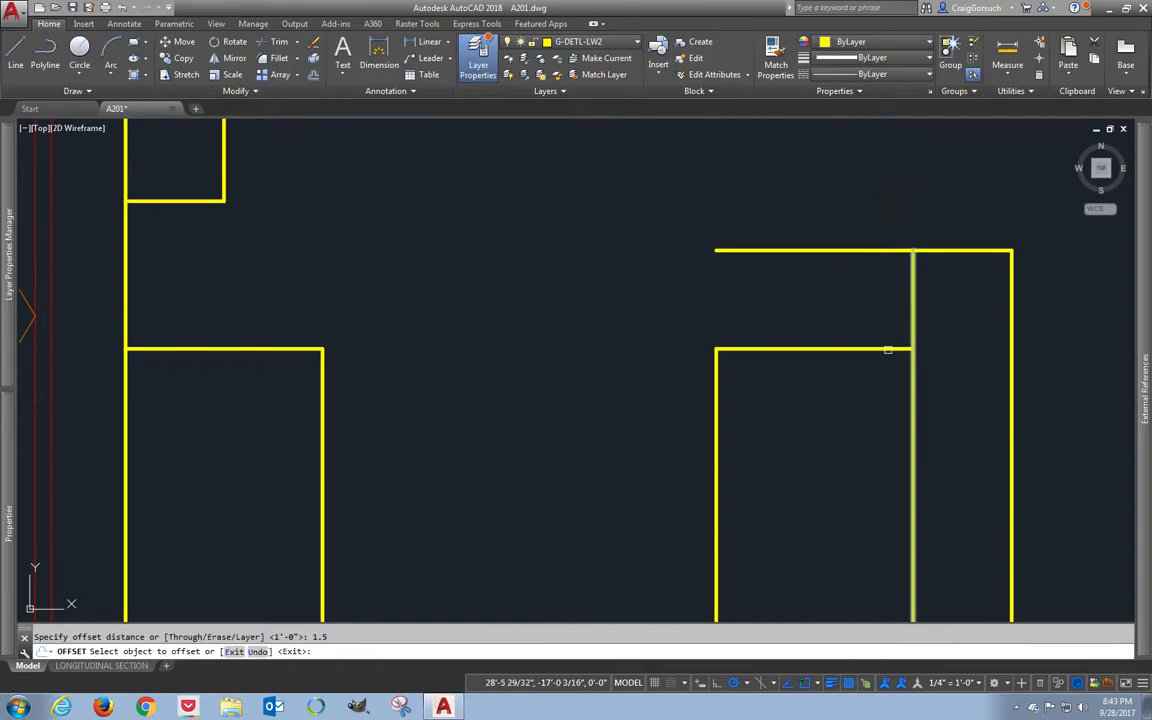
left_click(855, 349)
left_click(812, 370)
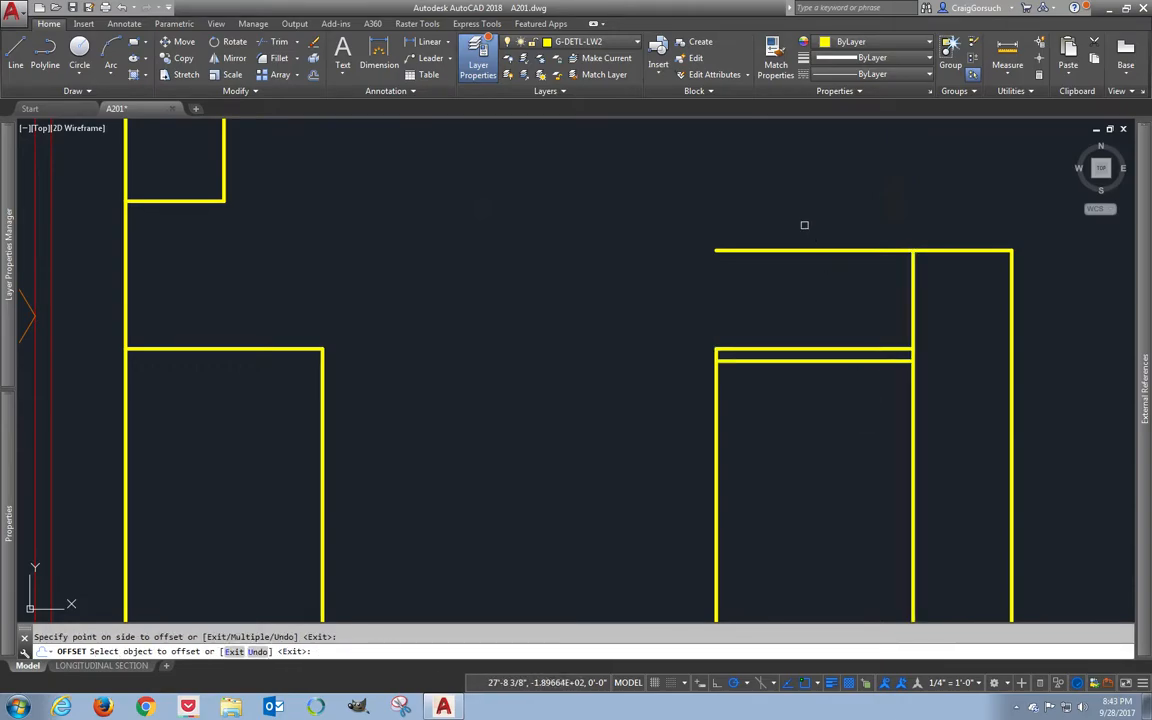
- Offset the island's raised top line and the kitchen counter's top line 1.5" downward to give both tops their thickness
left_click(797, 250)
left_click(797, 283)
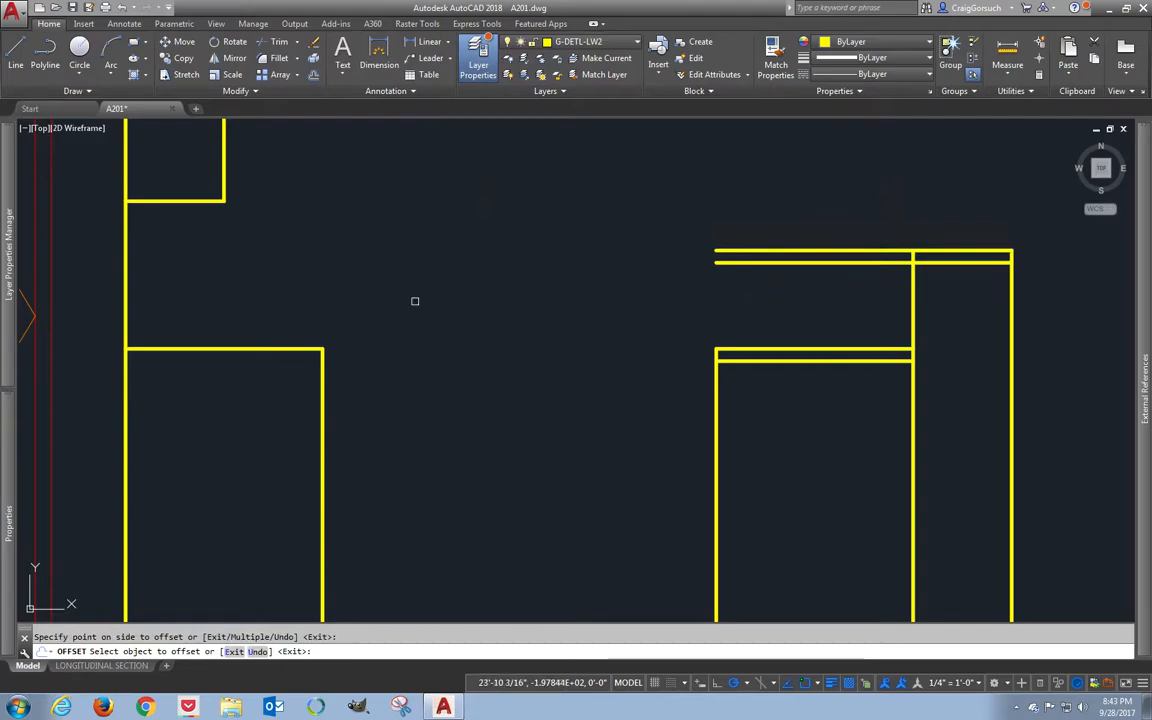
left_click(247, 350)
left_click(240, 383)
key("Return")
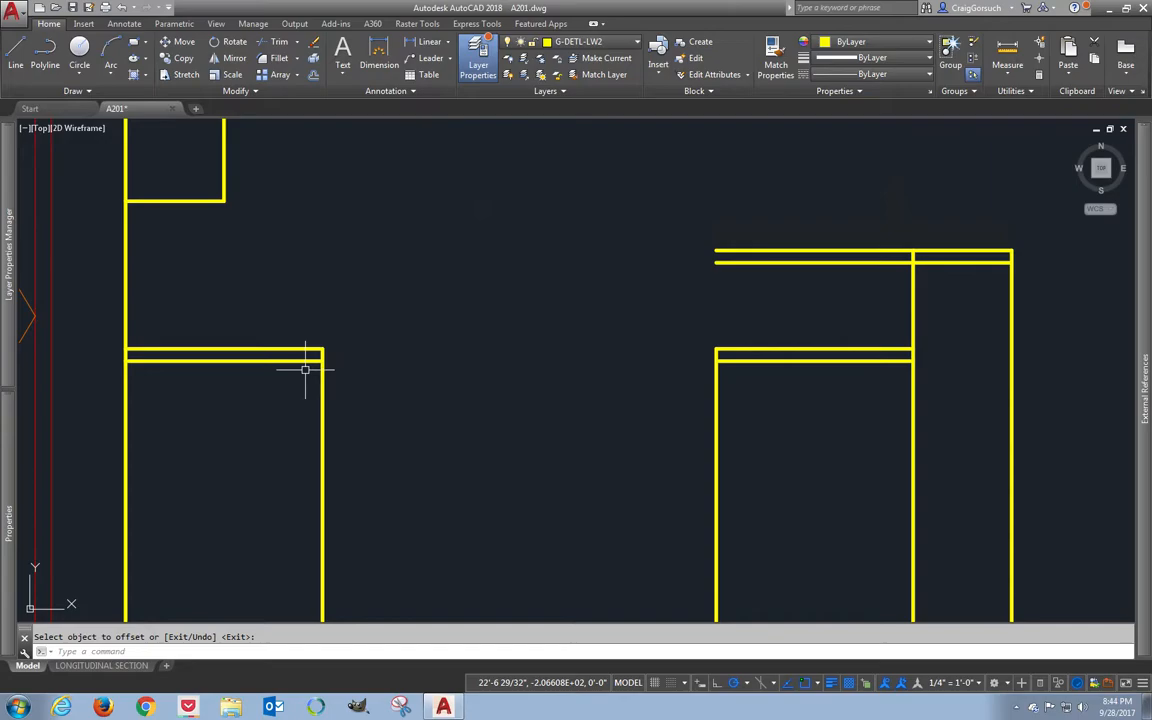
key("Escape")
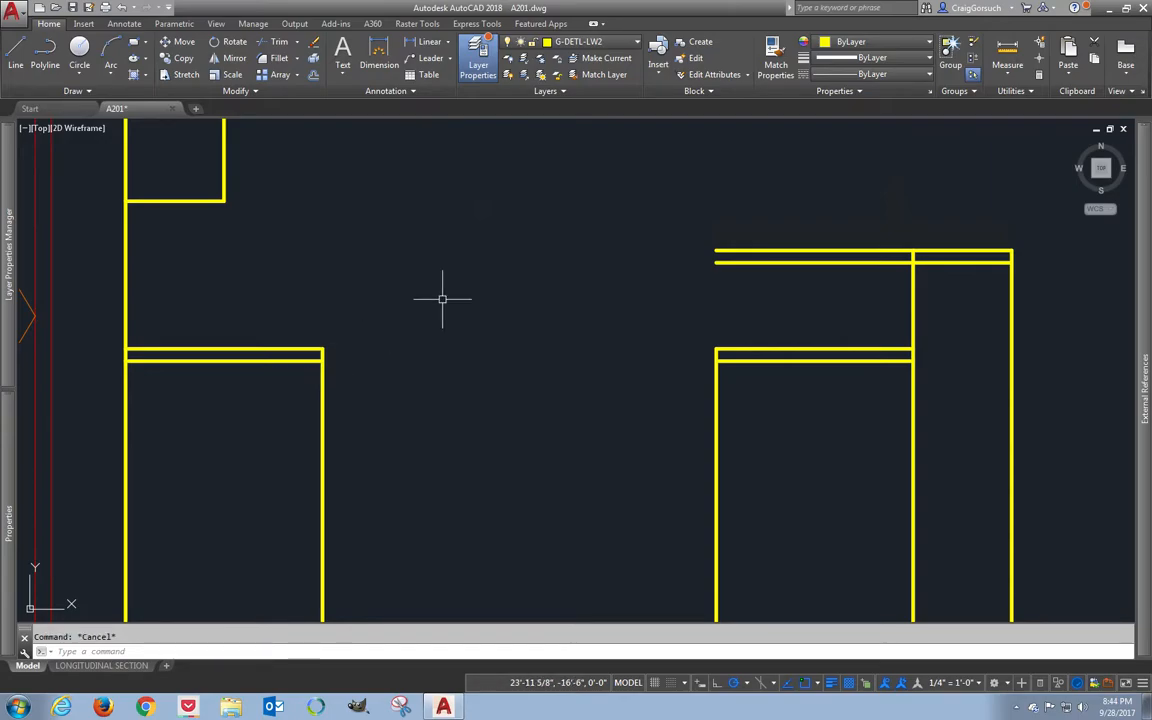
- Offset the kitchen counter's front line and the island's kitchen-side front line 3/4" outward for the countertop overhangs
key("Return")
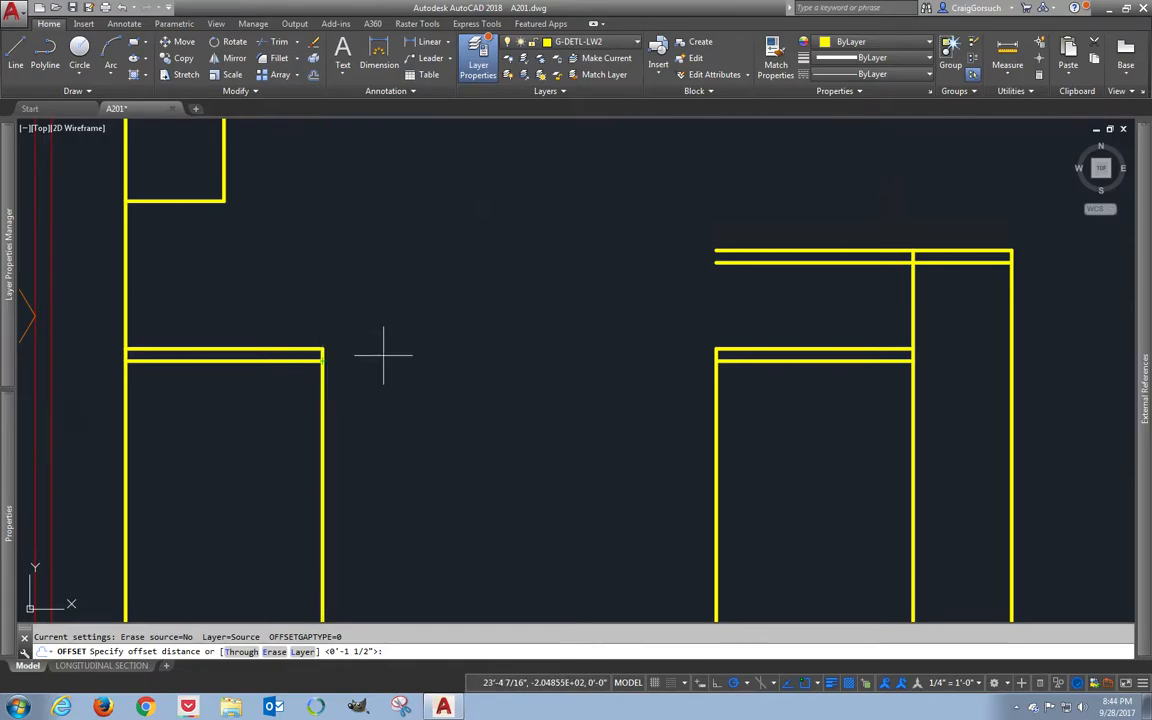
type("3/4")
key("Return")
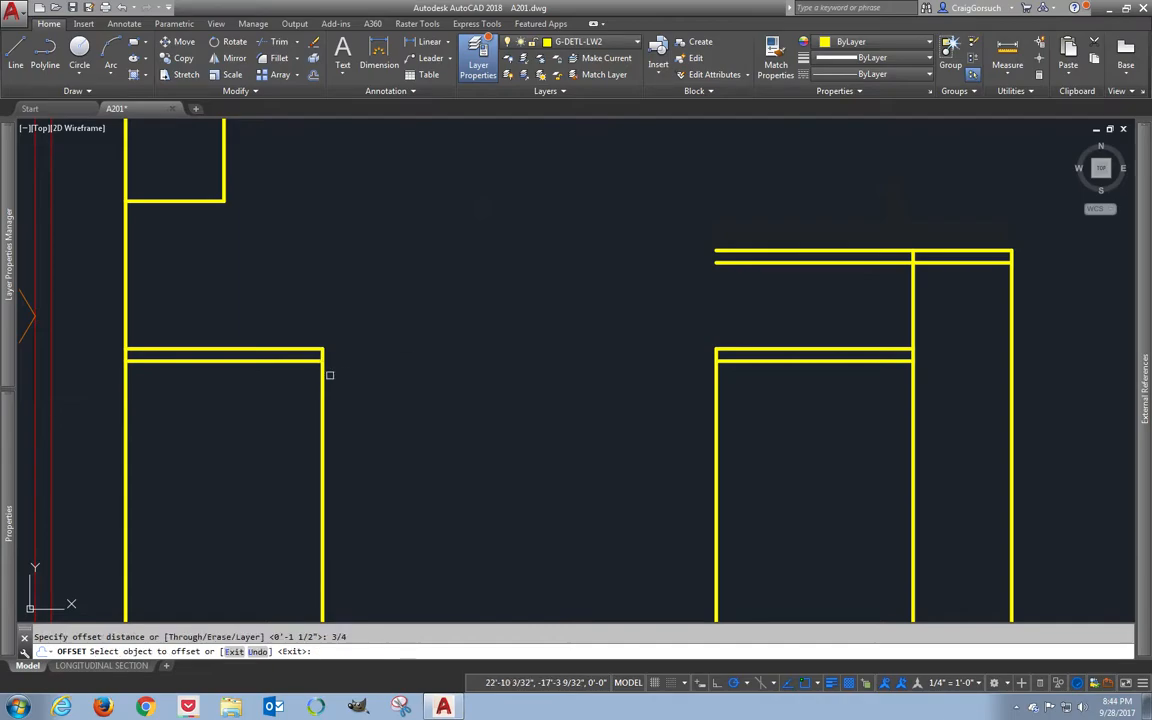
left_click(322, 375)
left_click(380, 378)
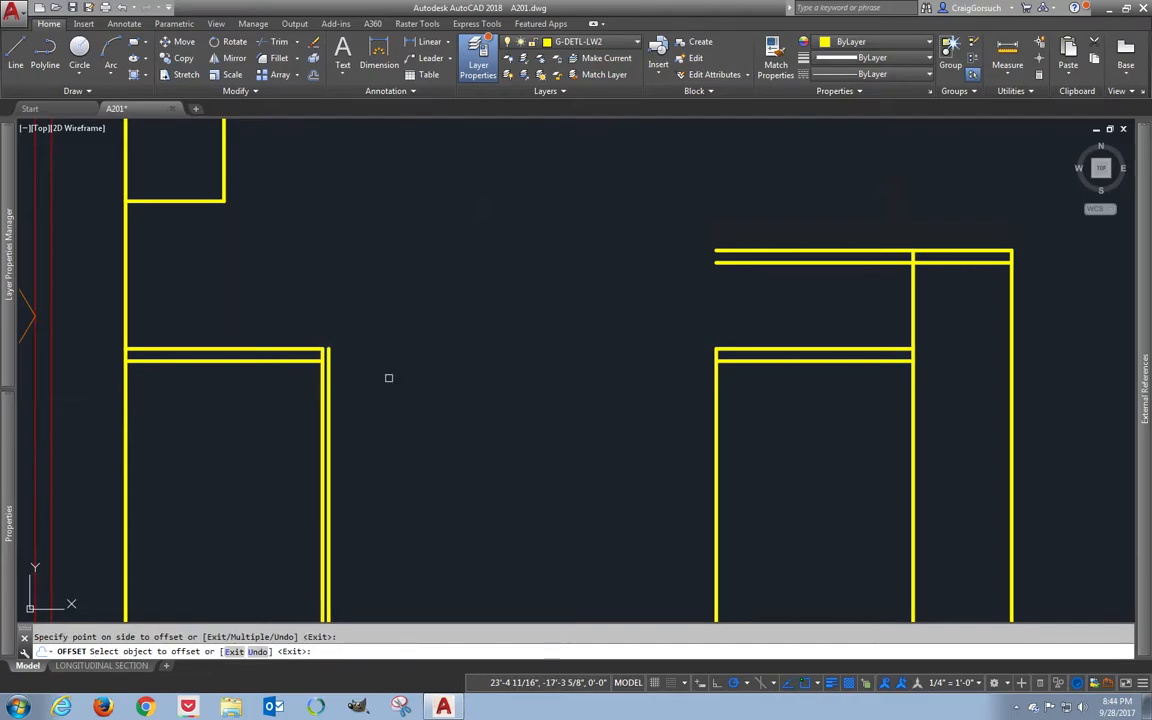
left_click(714, 380)
left_click(644, 390)
key("Return")
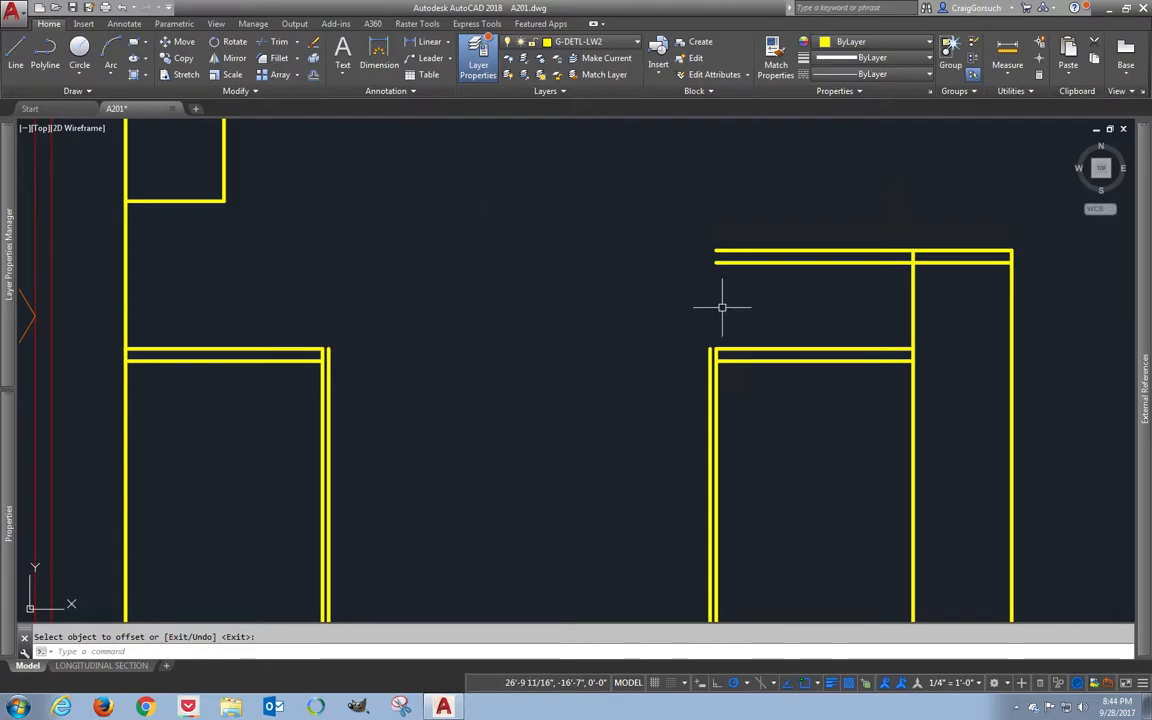
- Extend the upper and lower countertop lines of the island and kitchen counter to their new overhang lines
scroll(722, 304, "up", 2)
type("ex")
key("Return")
key("Return")
left_click(740, 411)
left_click(741, 350)
middle_click_drag(392, 343, 499, 343)
left_click(175, 321)
left_click(141, 404)
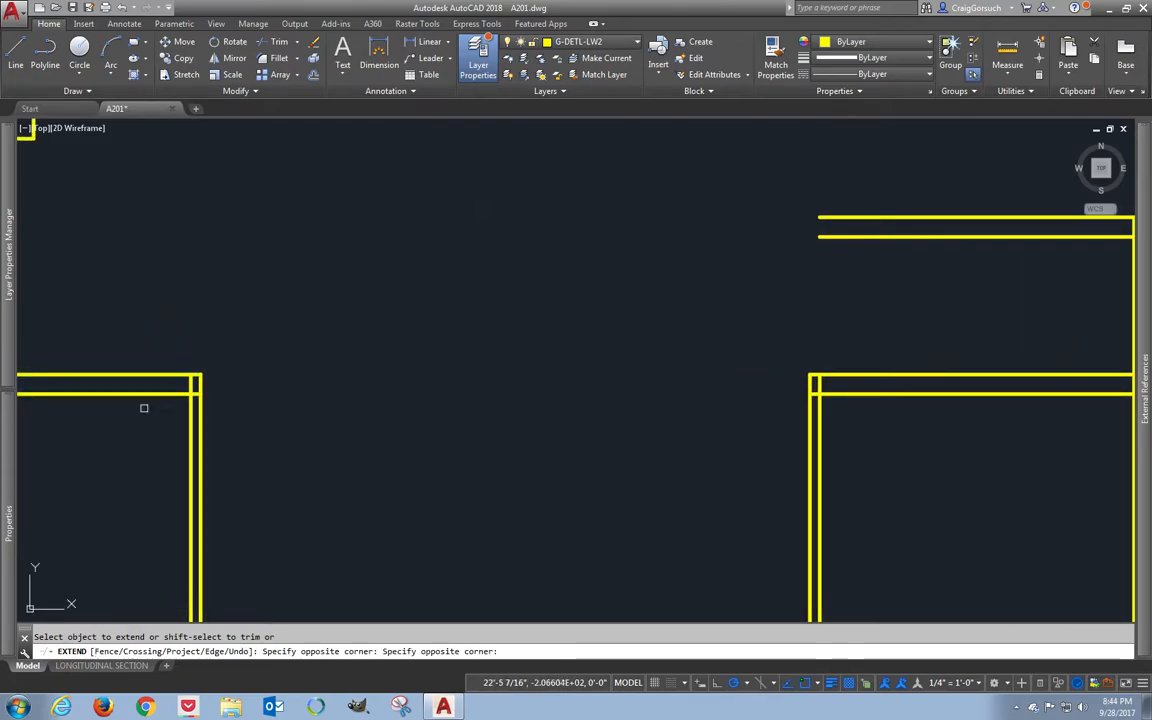
- Trim both overhang lines below the countertops and the island's front line within its countertop thickness
left_click(197, 405, "shift")
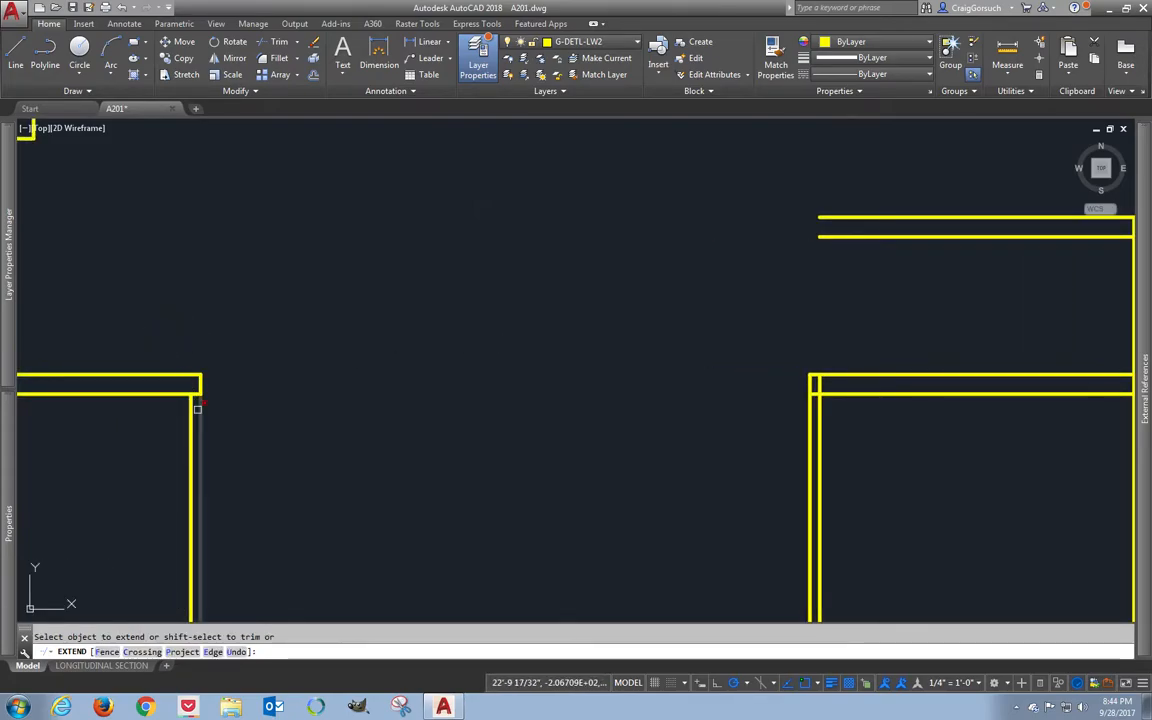
left_click(811, 404, "shift")
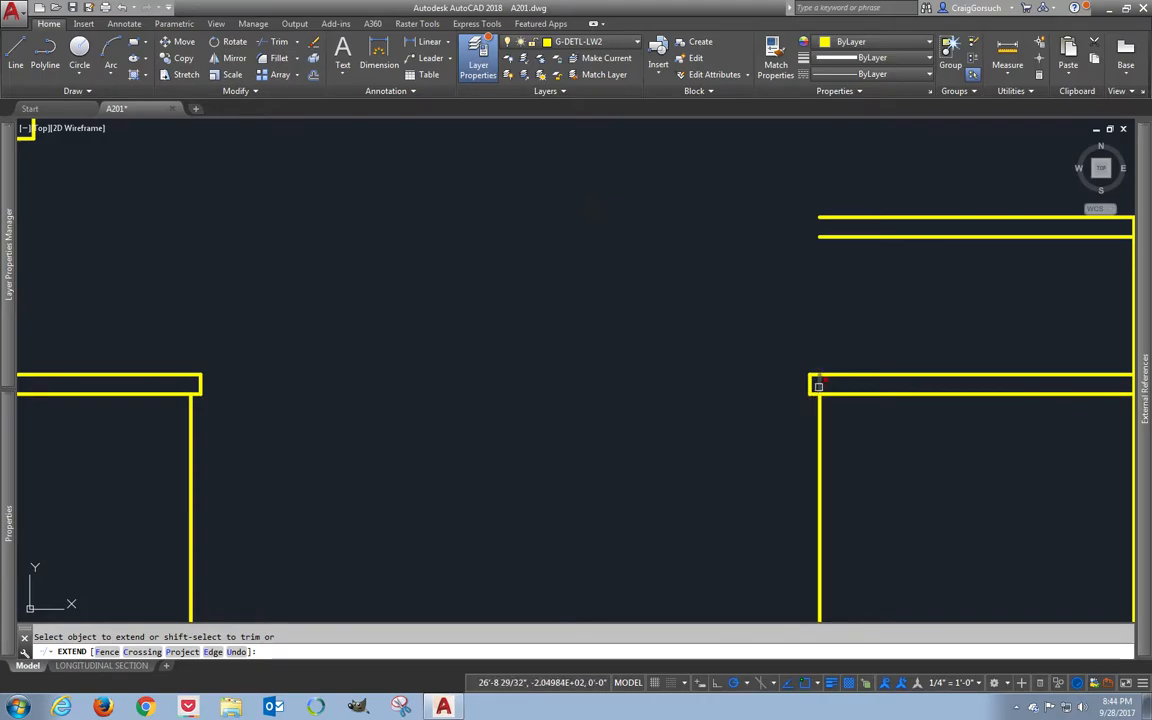
key("Return")
- Examine the kitchen counter's top line, overhang edge and cabinet front line by selecting them individually
middle_click_drag(527, 417, 740, 382)
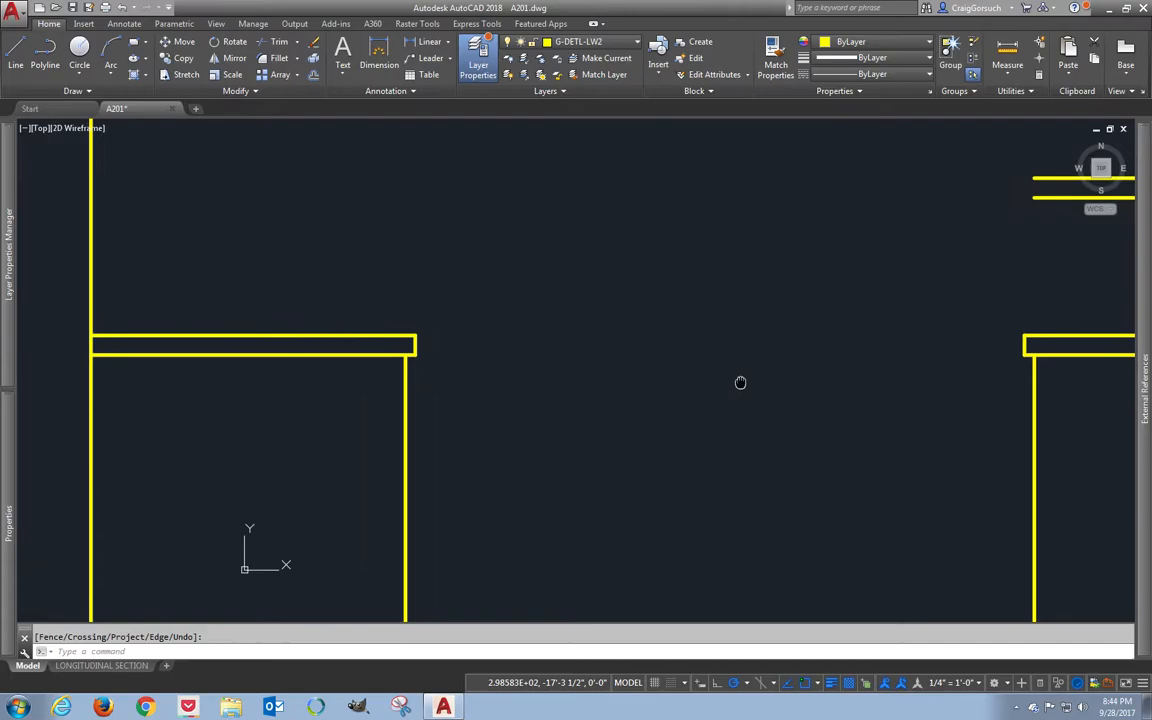
left_click(404, 368)
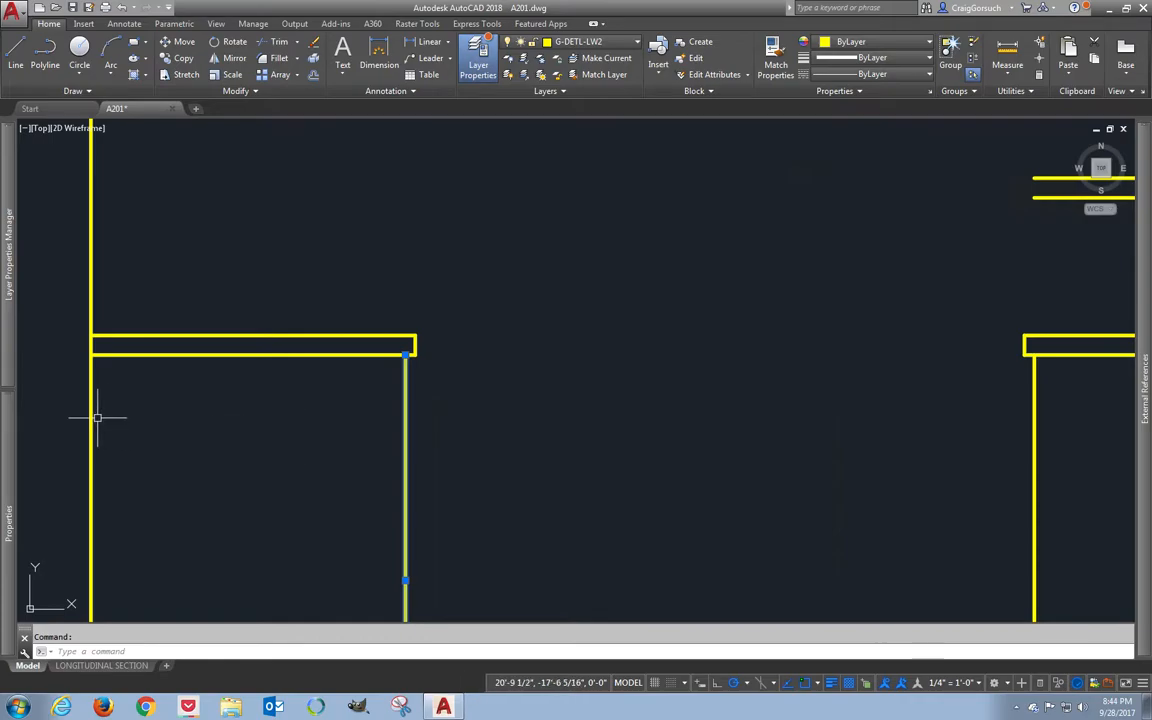
key("Escape")
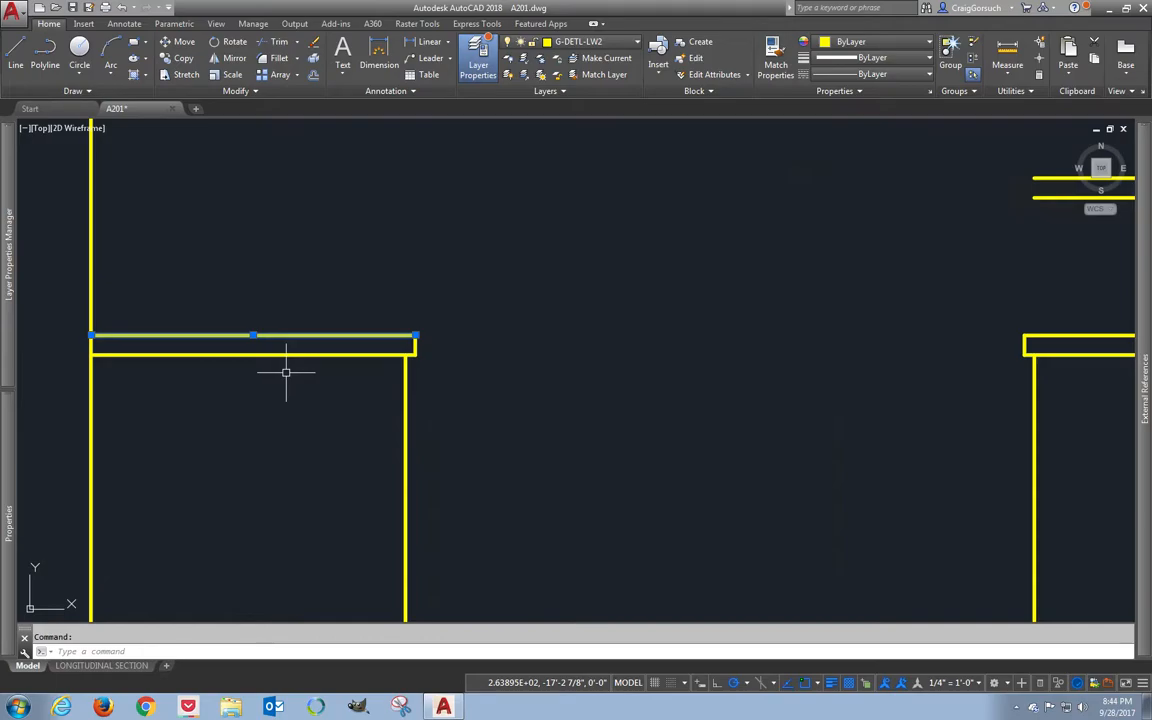
key("Escape")
left_click(414, 344)
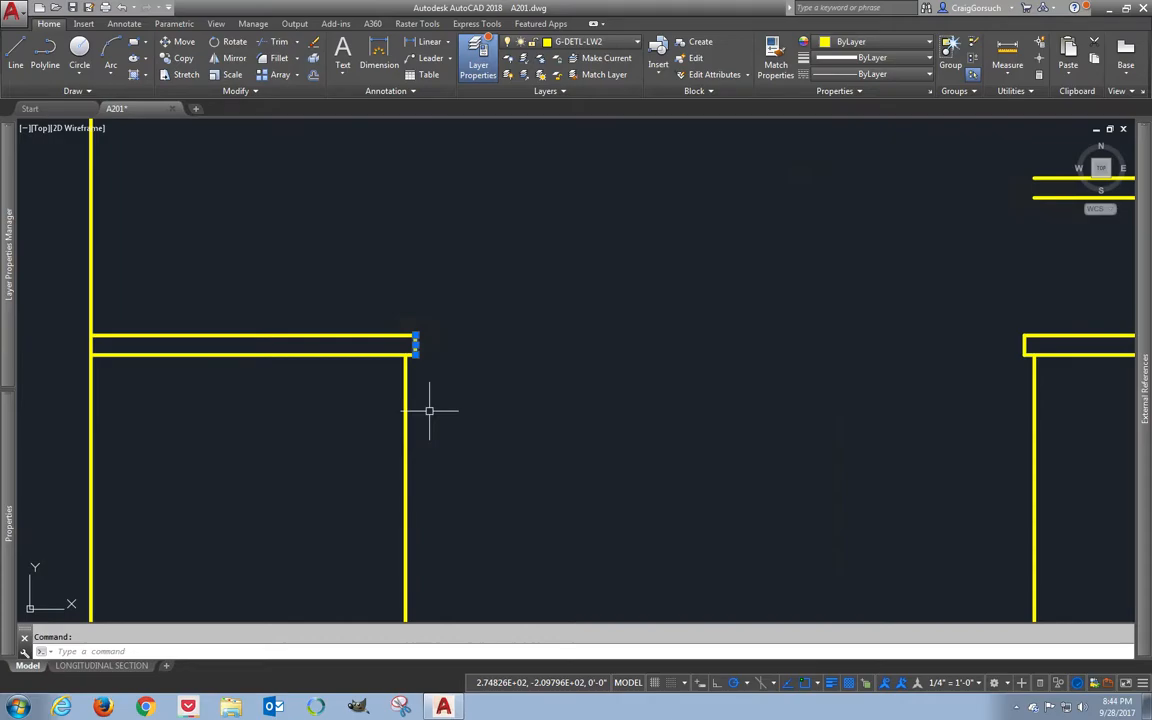
key("Escape")
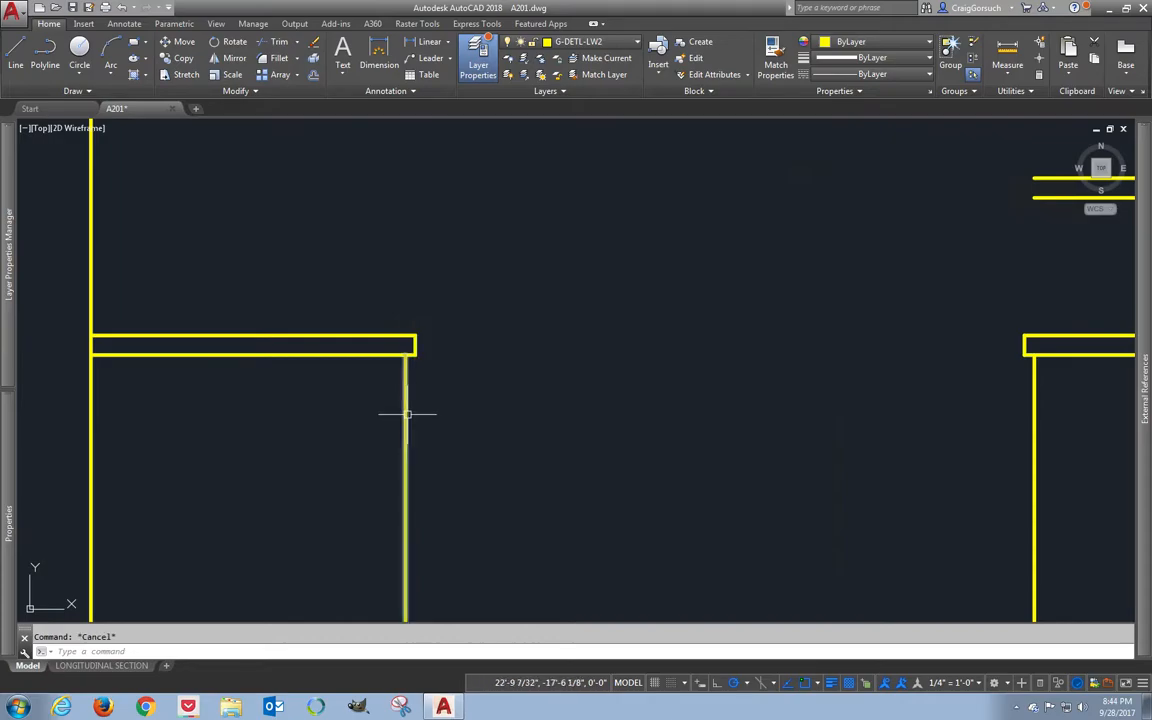
left_click(405, 413)
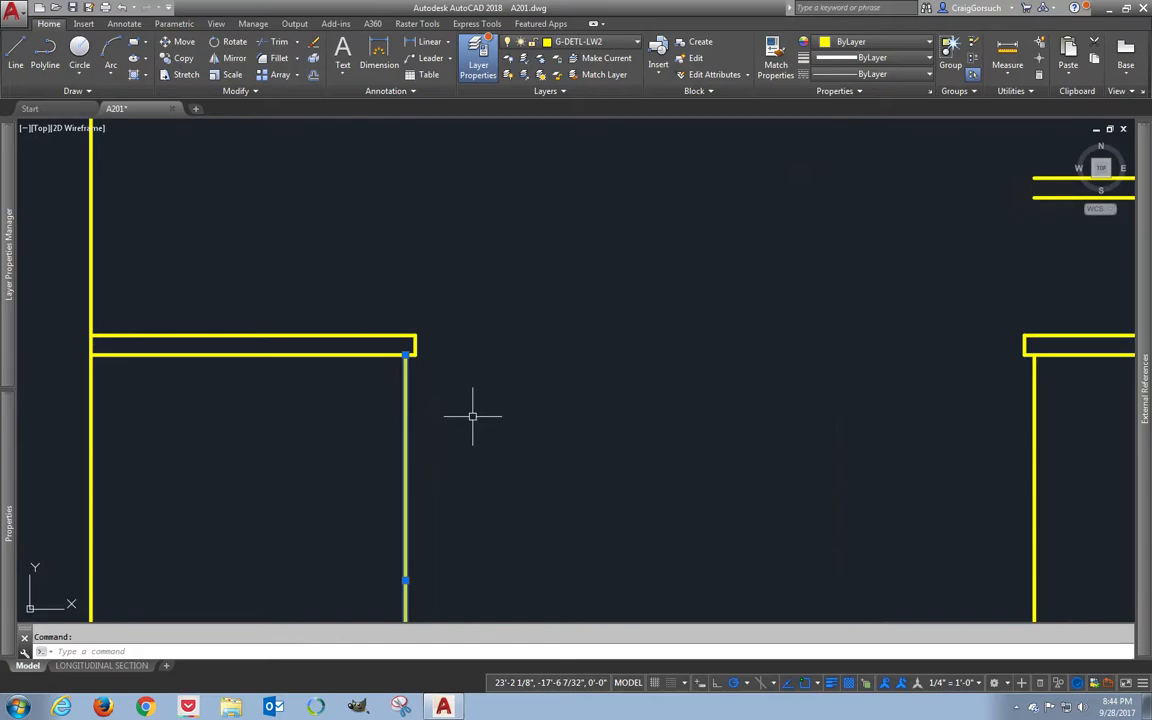
key("Escape")
scroll(476, 355, "up", 2)
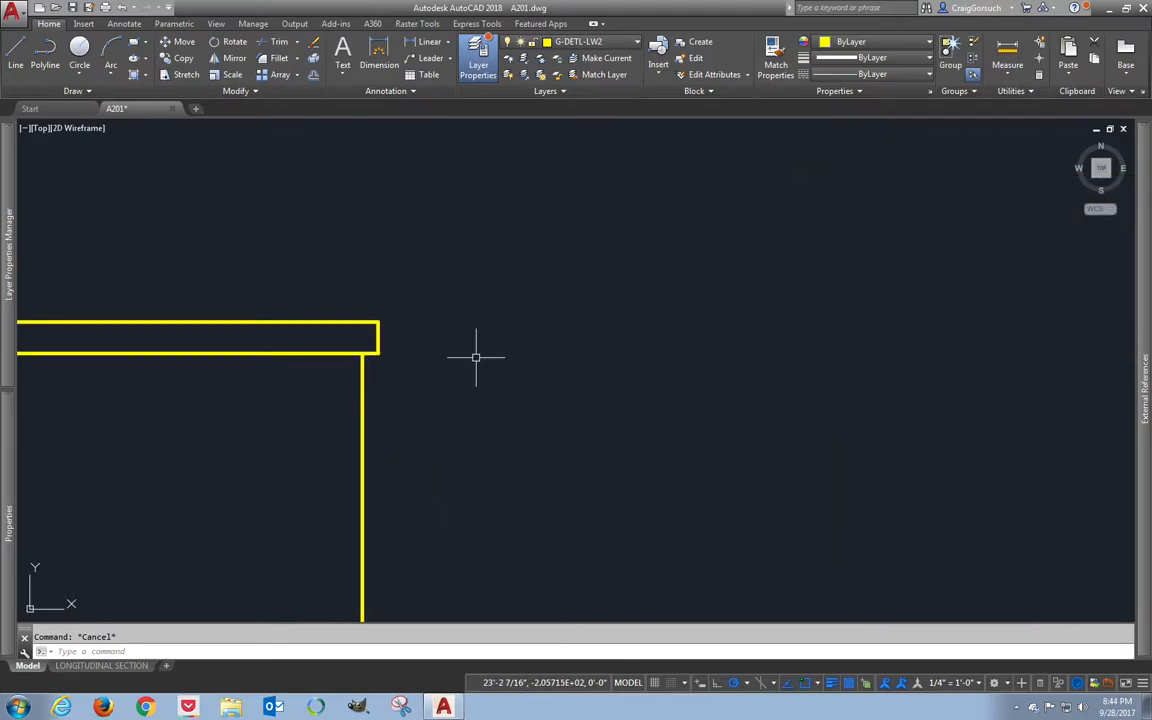
- Offset the finished floor line 4" upward to set the toe-kick height under the counter and island
scroll(476, 356, "down", 4)
mouse_move(519, 411)
middle_mouse_down()
mouse_move(506, 342)
mouse_move(488, 337)
middle_mouse_up()
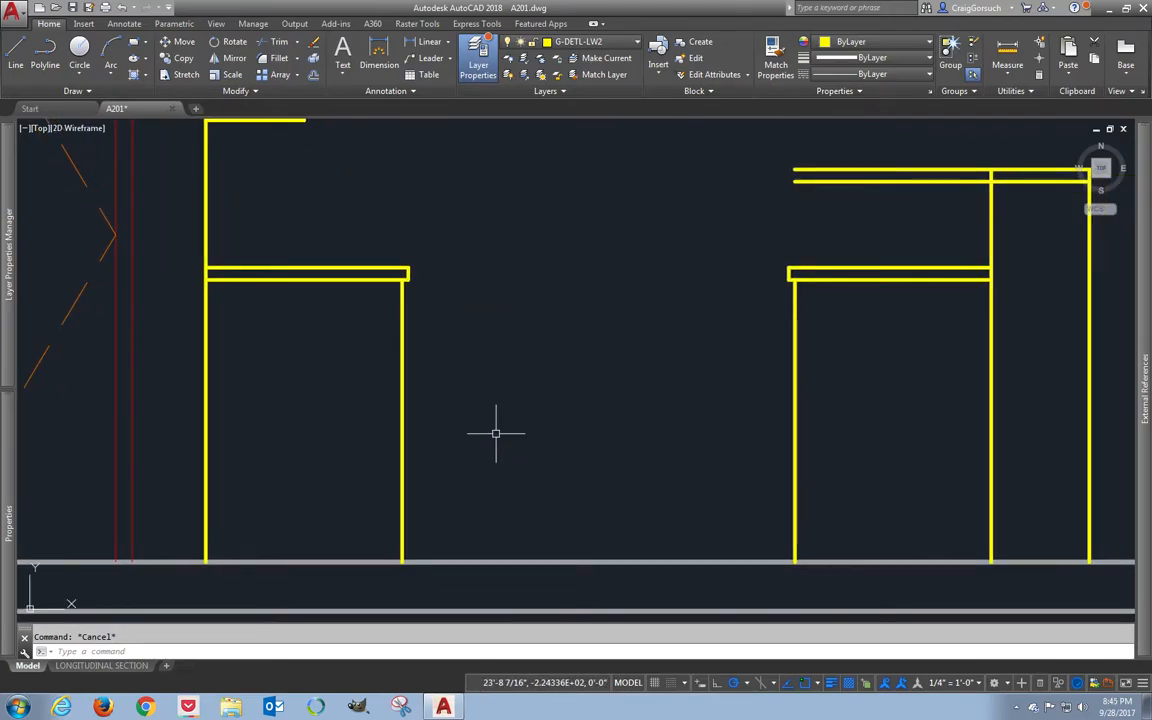
type("o")
key("Return")
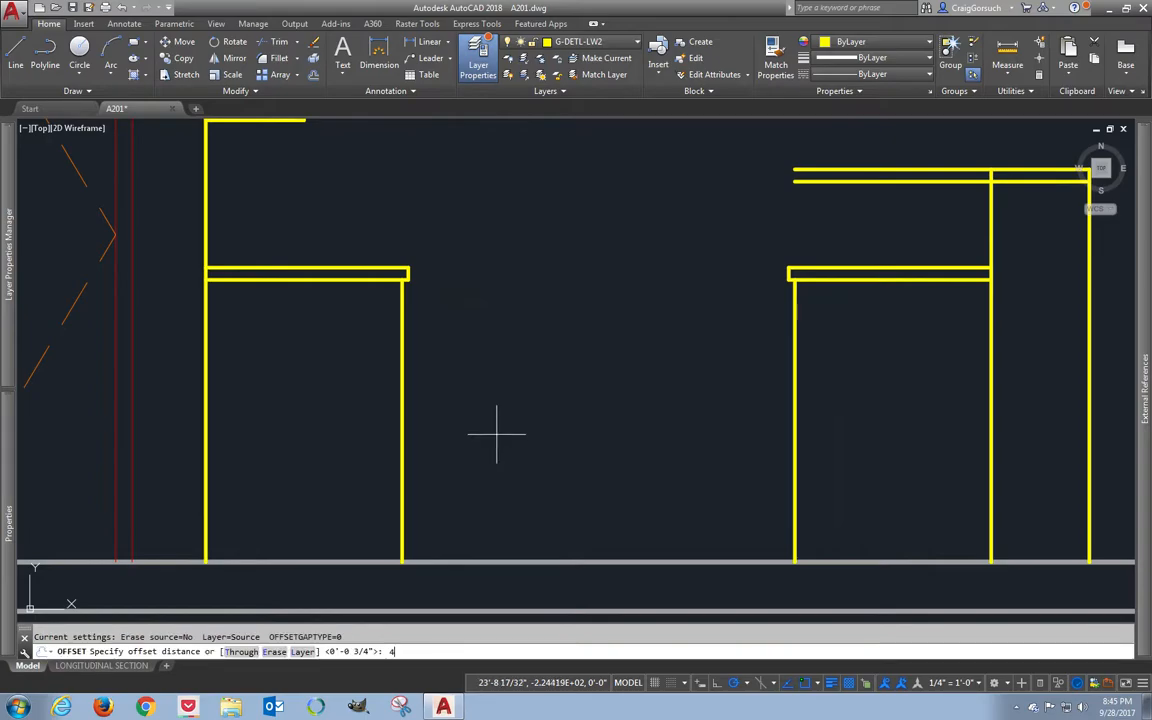
type("4")
key("Return")
left_click(460, 558)
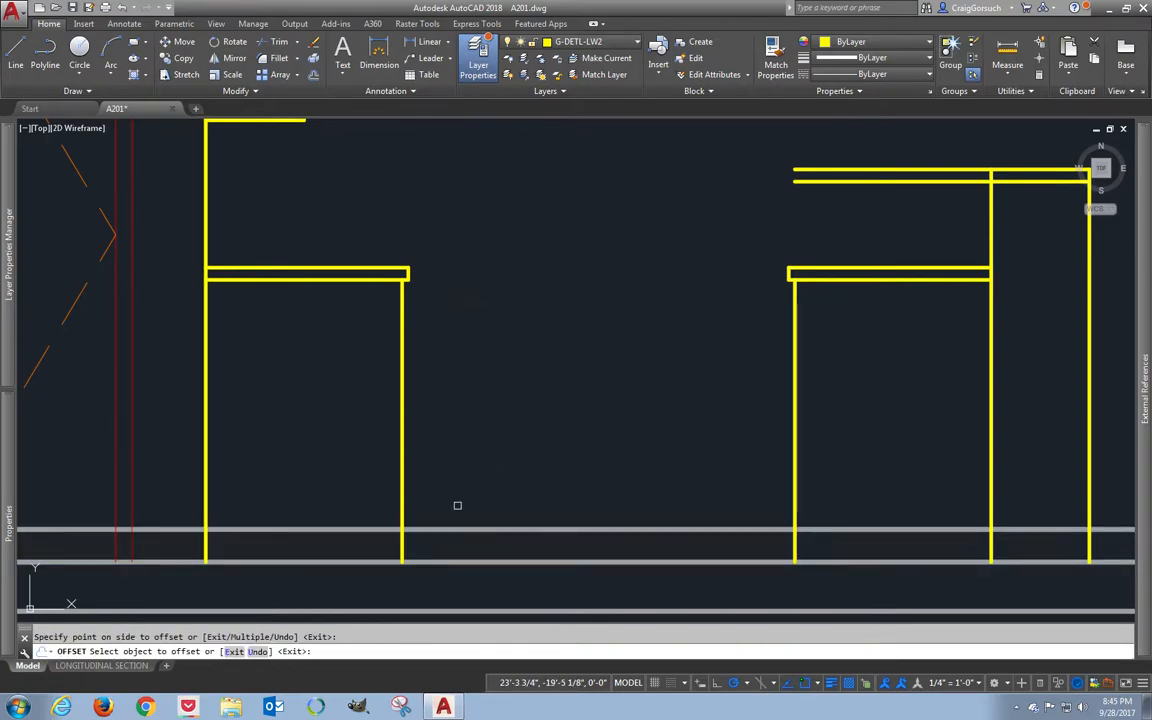
left_click(457, 505)
key("Return")
- Offset the front lines of the kitchen counter and island 2" inward for the toe-kick recesses
key("Return")
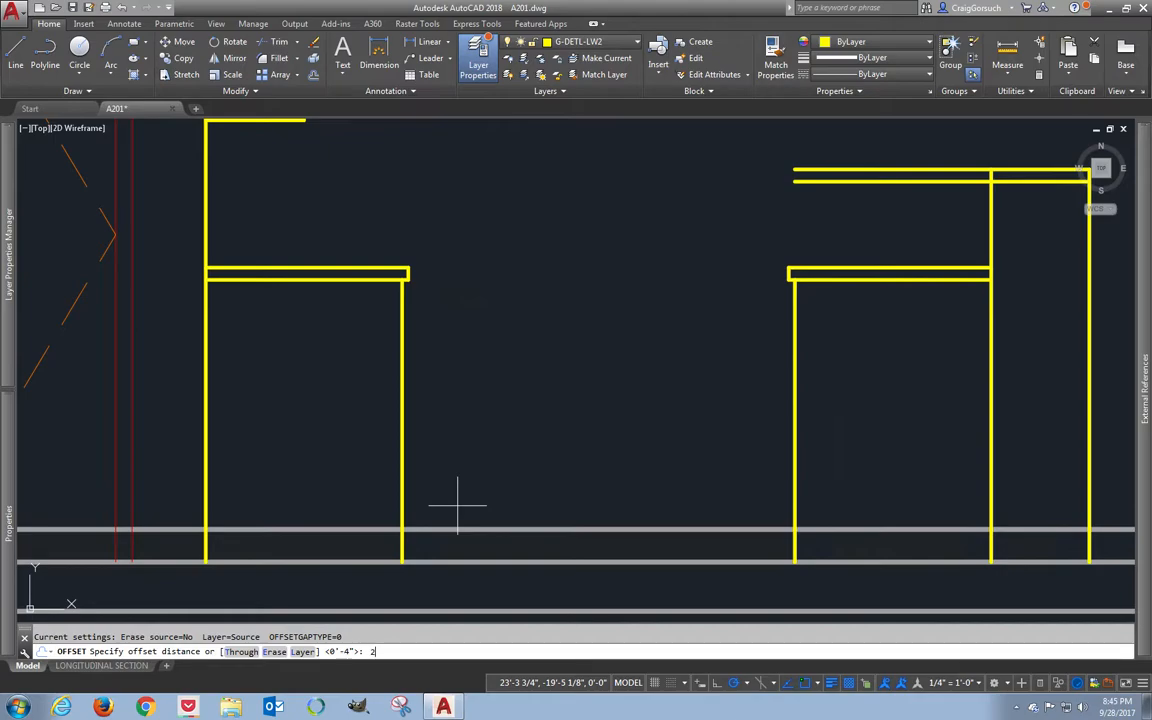
key("Return")
left_click(401, 481)
left_click(366, 477)
left_click(799, 471)
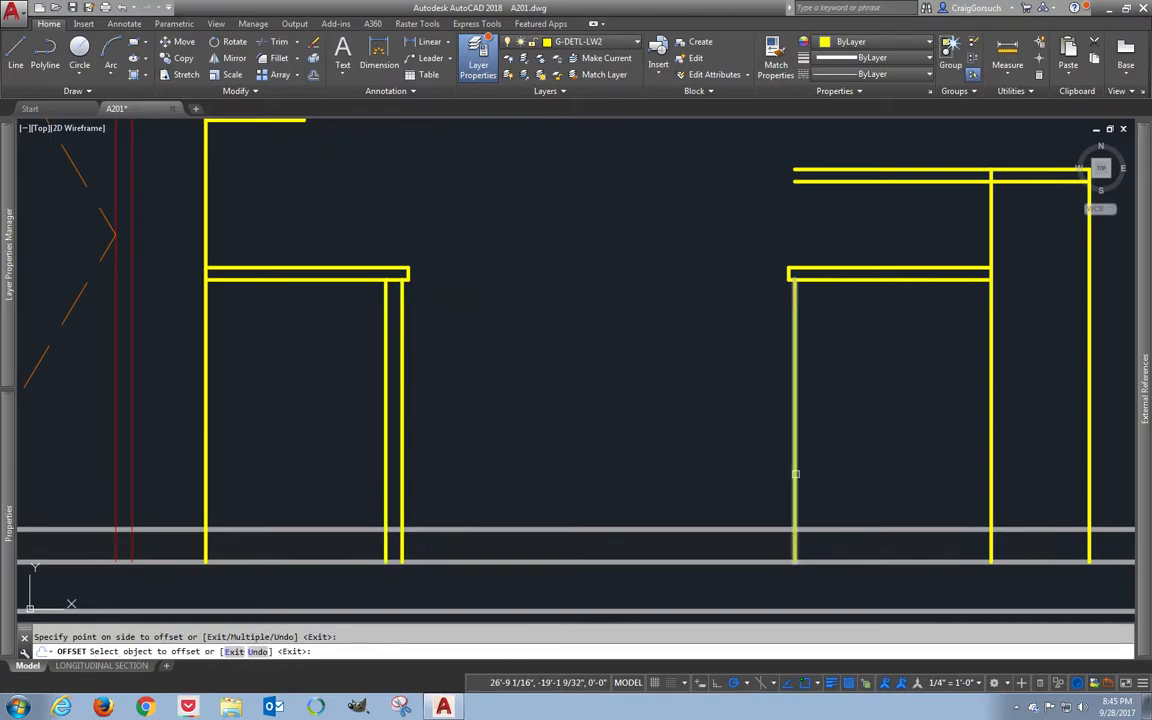
left_click(838, 477)
- Trim the toe-kick height line and the kitchen counter's two front lines to form the counter's recessed toe kick
type("tr")
key("Return")
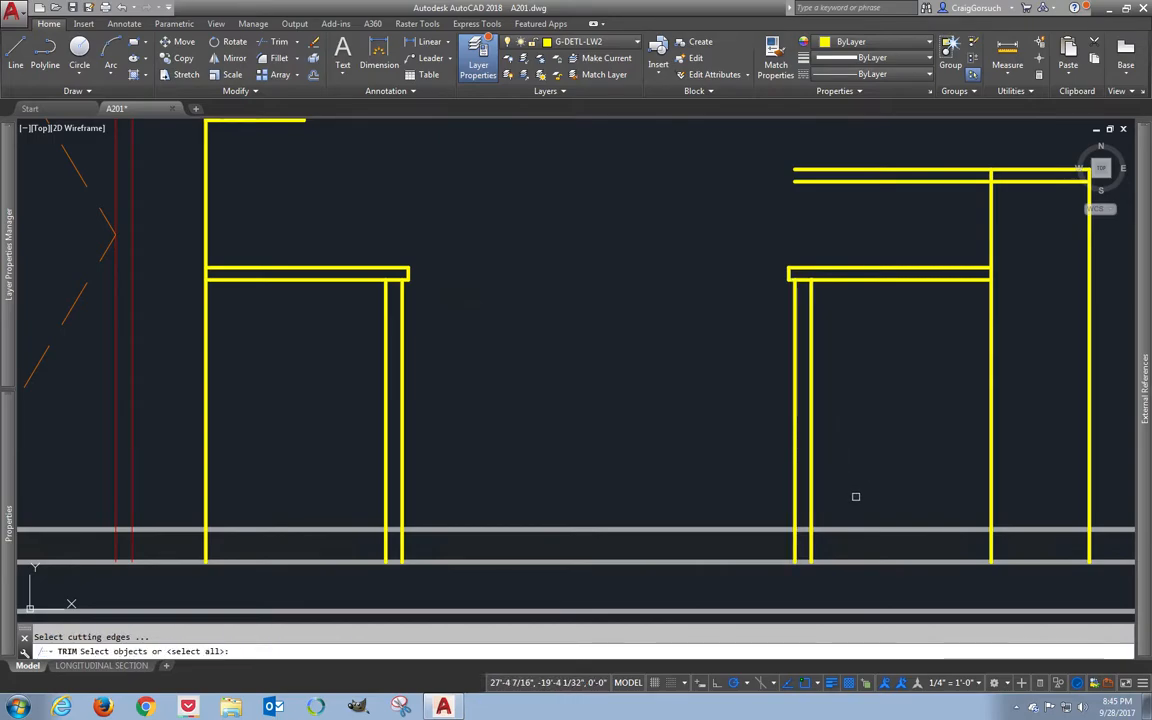
left_click(854, 494)
left_click(304, 541)
key("Return")
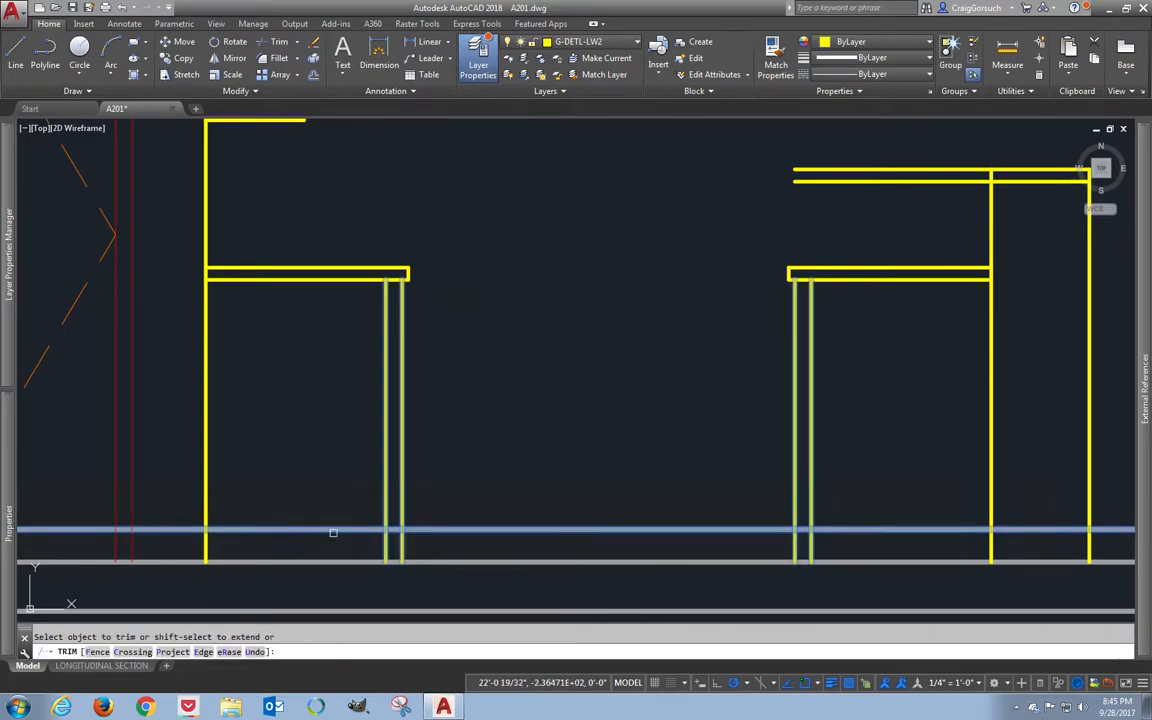
left_click(333, 532)
left_click(512, 527)
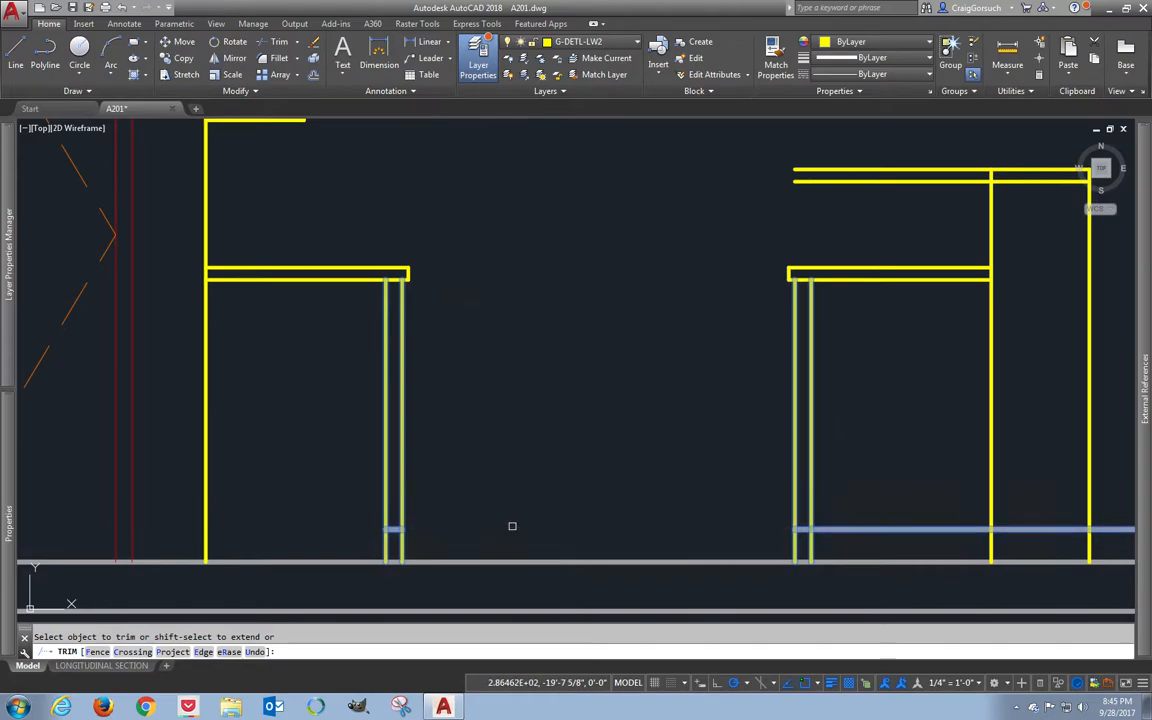
left_click(400, 545)
left_click(387, 517)
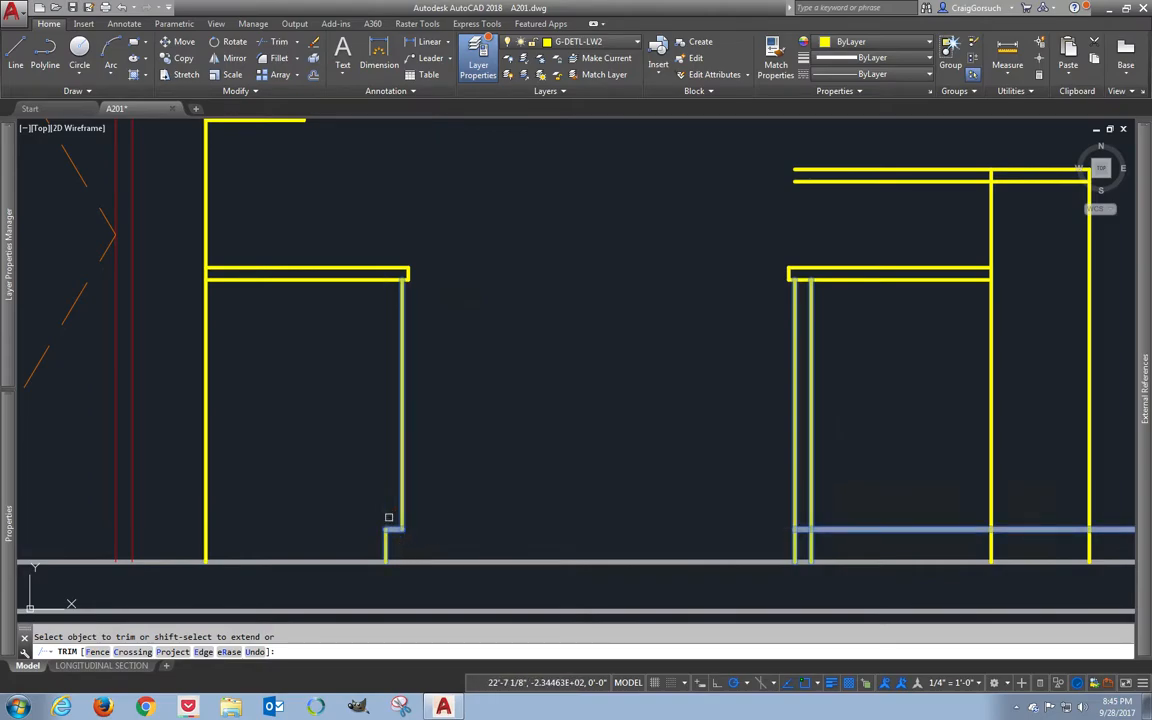
- Trim the remaining toe-kick height line and the island's two front lines to form the island's recessed toe kick
left_click(836, 530)
left_click(796, 547)
left_click(810, 514)
key("Return")
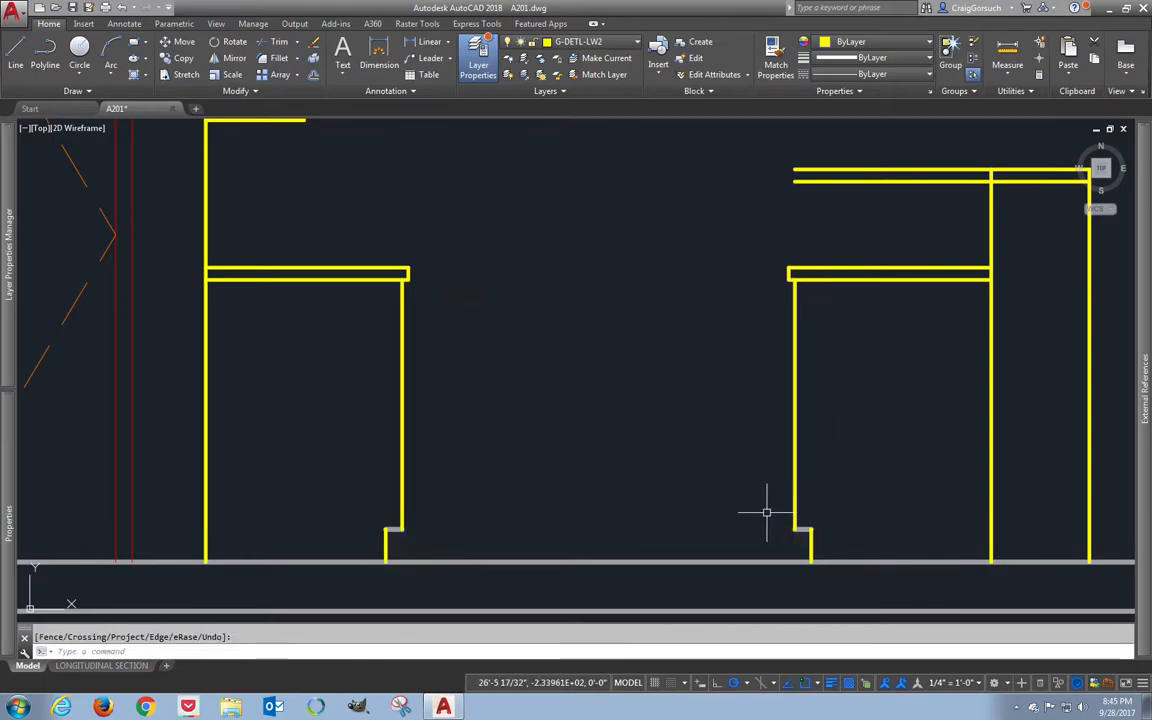
- Match the properties of the kitchen counter's front line onto the horizontal toe-kick lines of the counter and island
type("ma")
key("Return")
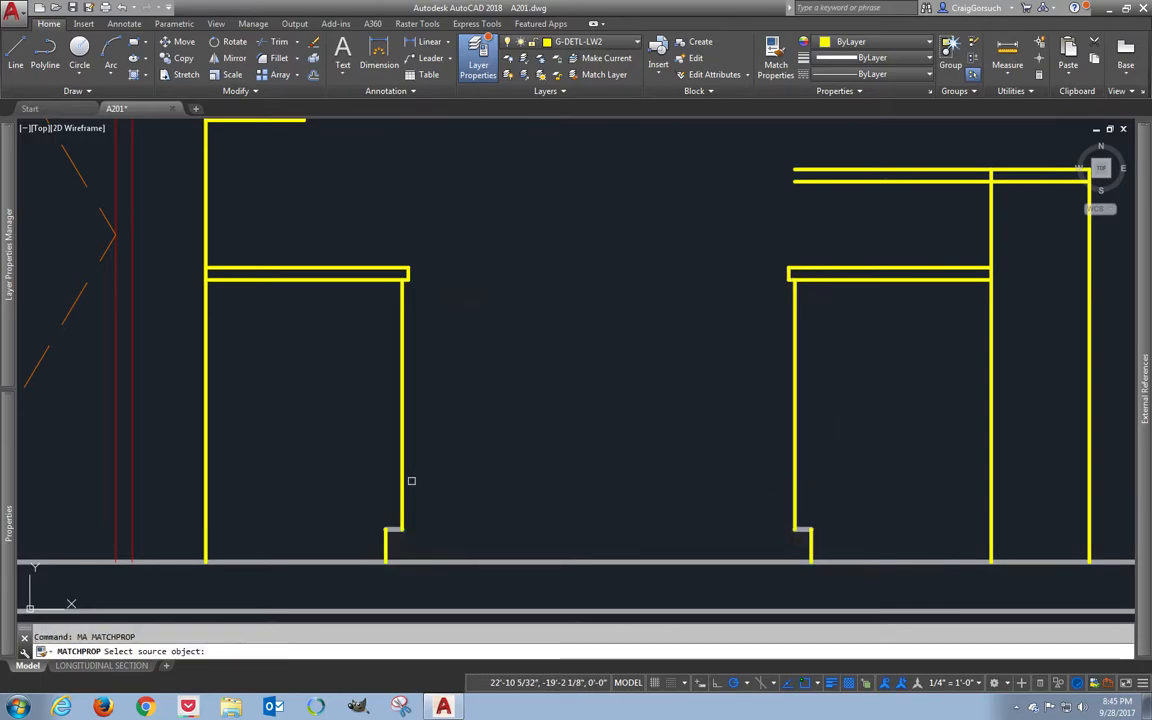
left_click(403, 481)
left_click(373, 496)
left_click(970, 518)
key("Return")
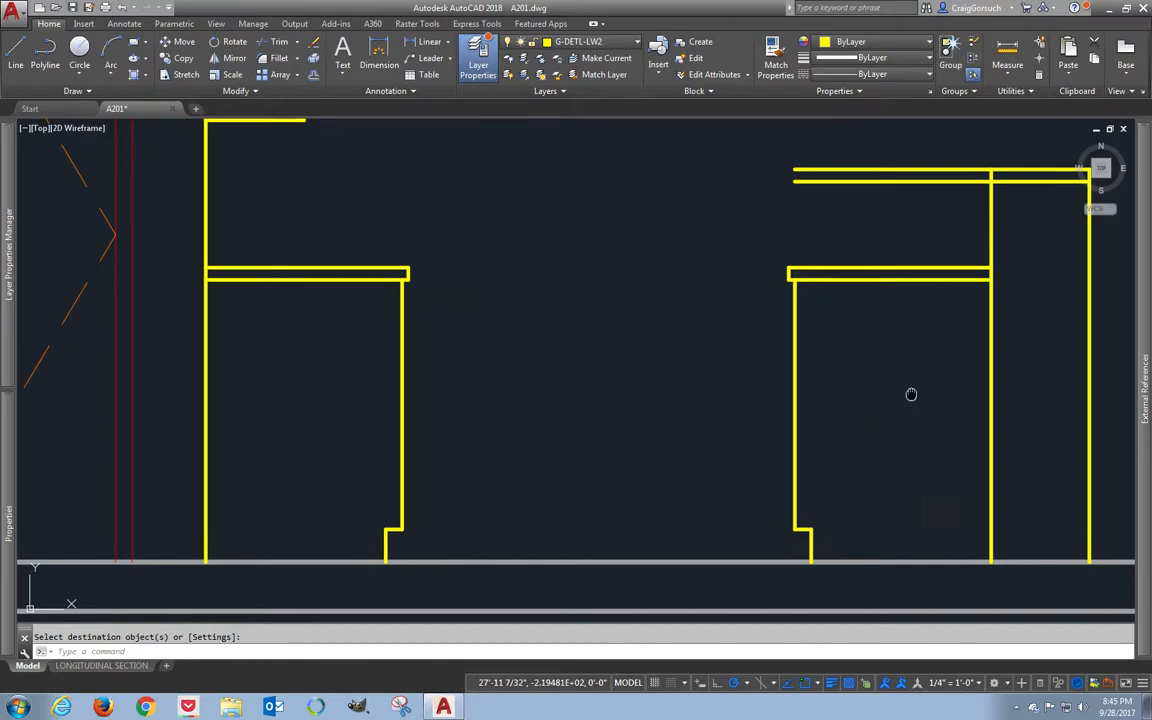
- Offset the island's middle vertical line 6" to the right, into the raised section
middle_click_drag(911, 394, 581, 499)
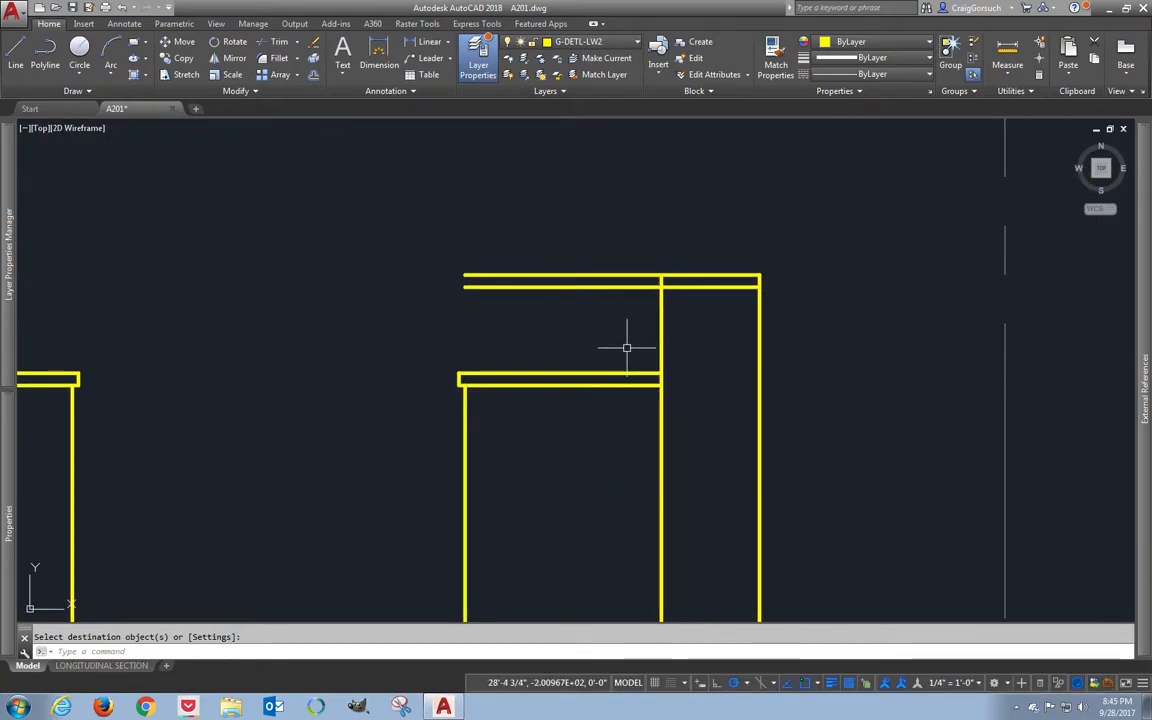
type("o")
key("Return")
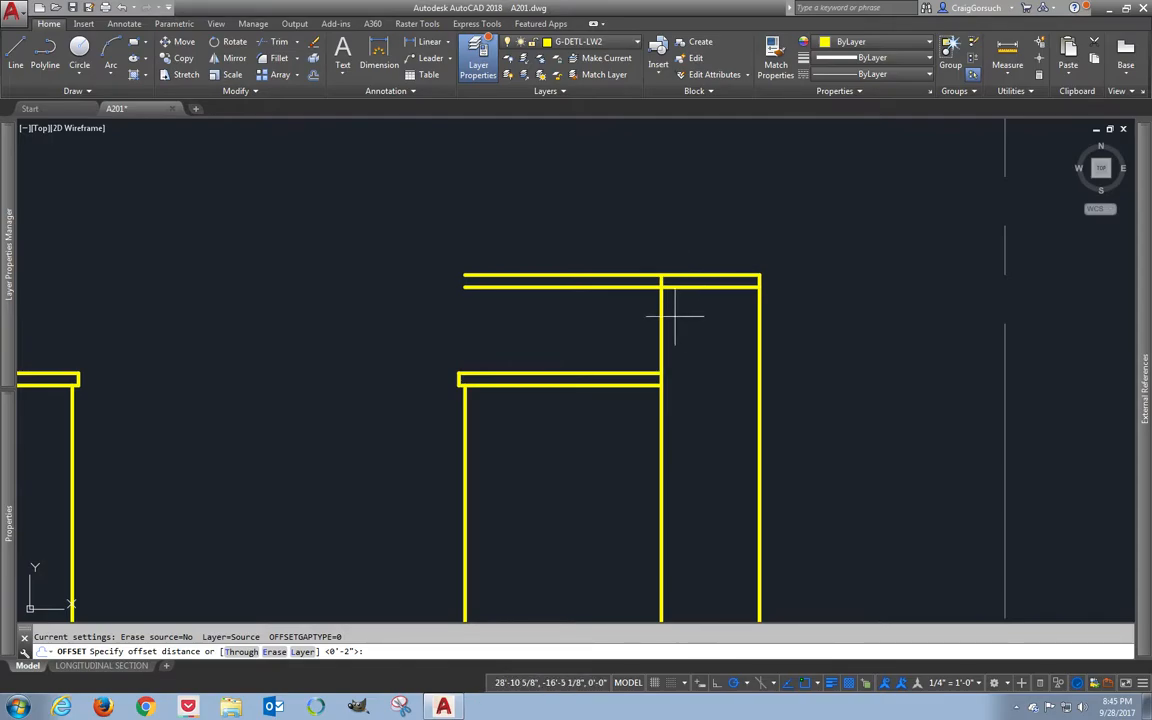
type("6")
key("Return")
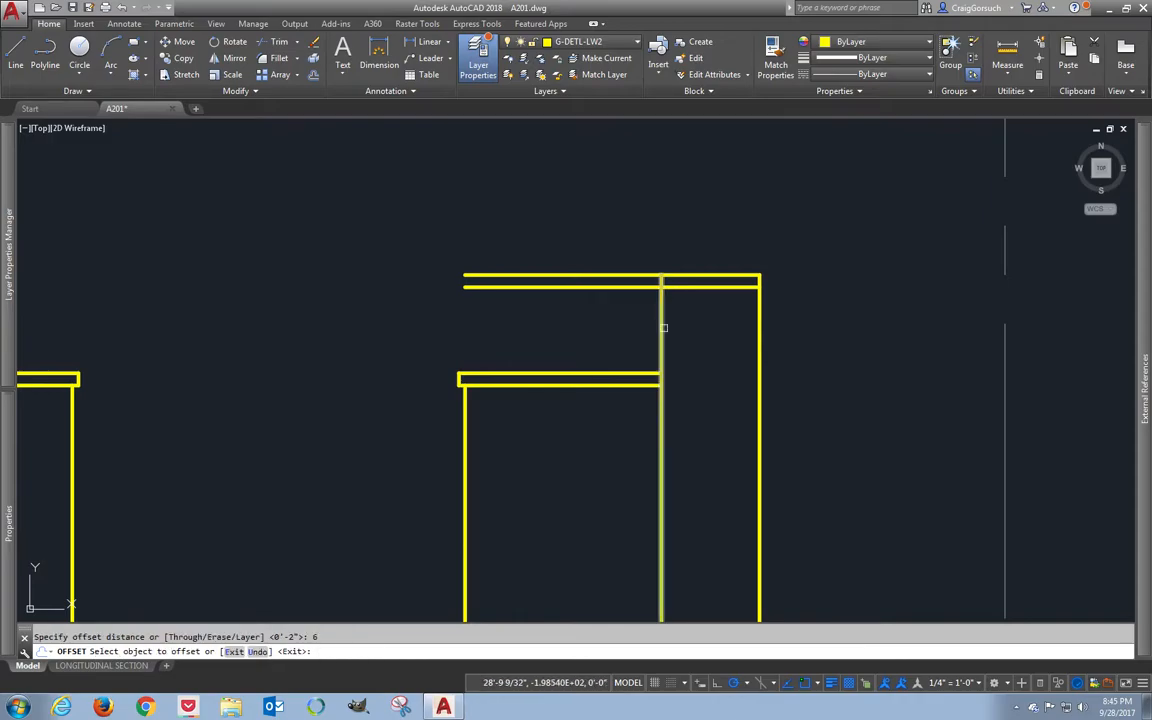
left_click(662, 327)
left_click(684, 325)
key("Escape")
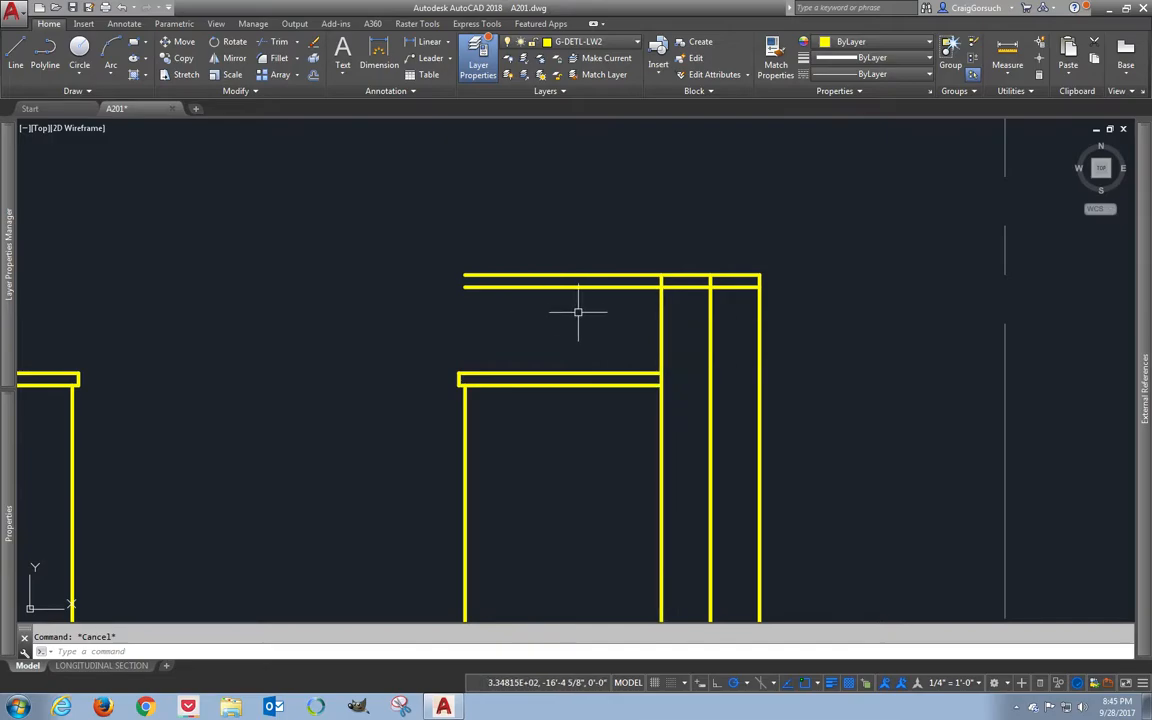
- Offset the vertical line at the back of the island's lower countertop 3/4" to the left
type("o")
key("Return")
type("3/4")
key("Return")
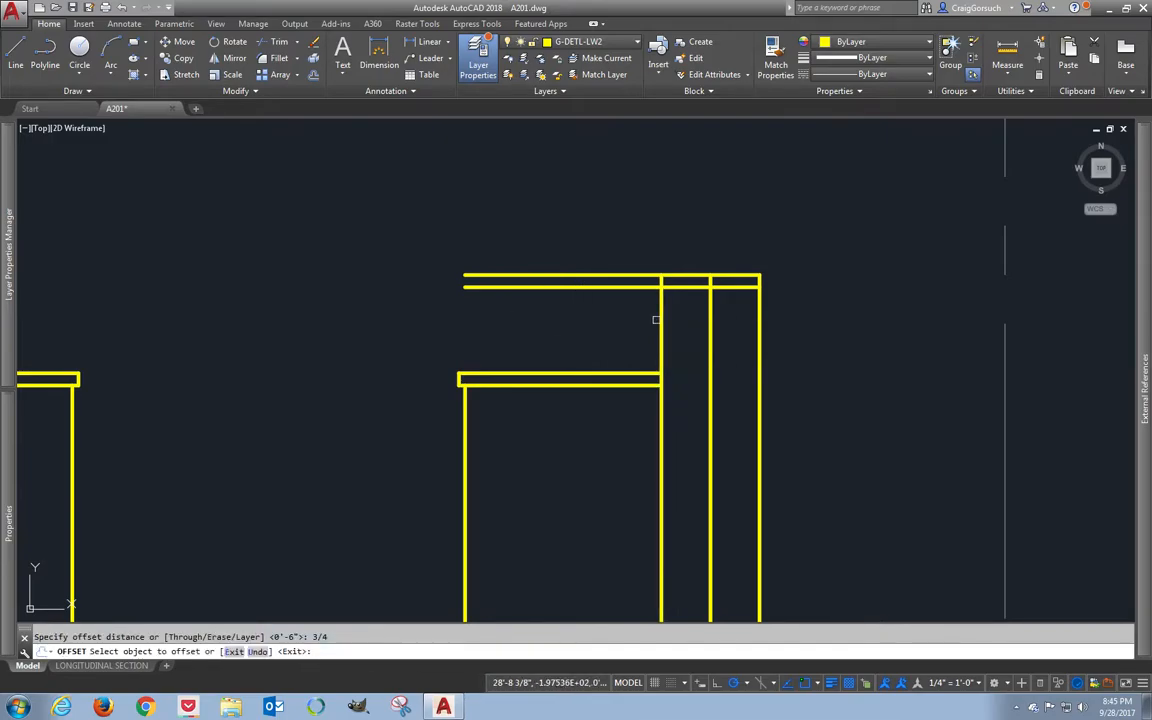
left_click(661, 316)
left_click(617, 321)
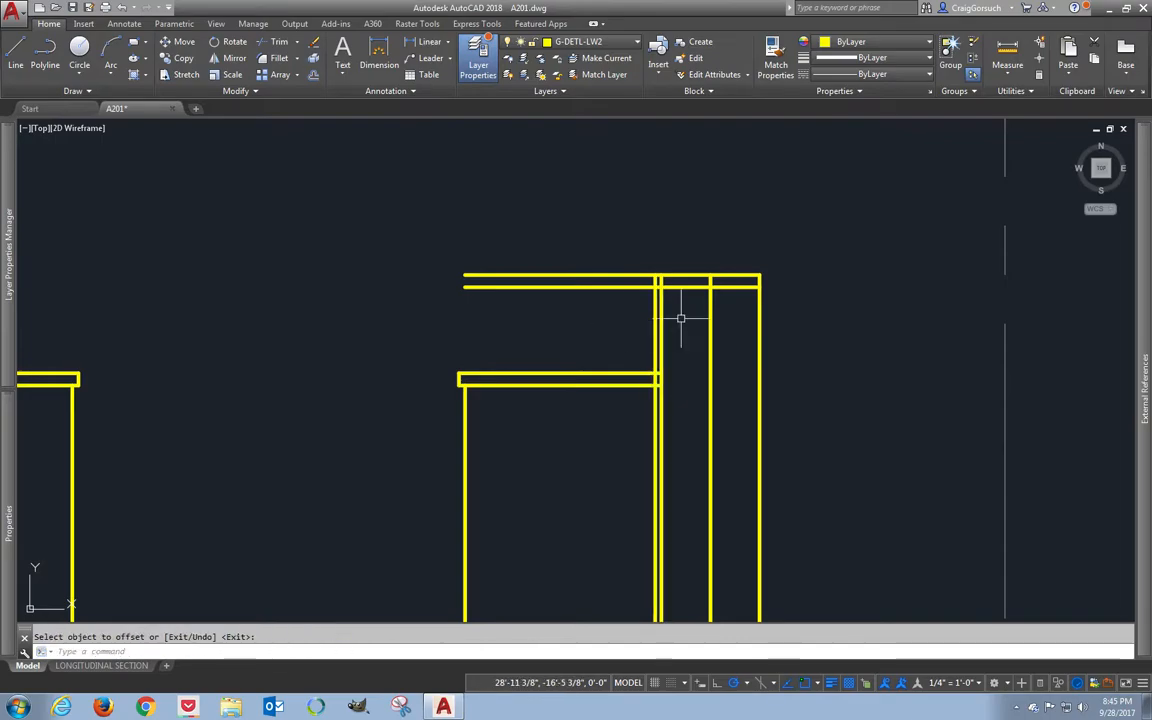
- Trim the lines crossing inside the island's raised countertop and the two horizontal lines extending past its kitchen-side end
scroll(680, 318, "up", 2)
key("Escape")
type("tr")
key("Return")
key("Return")
left_click(843, 314)
left_click(783, 319)
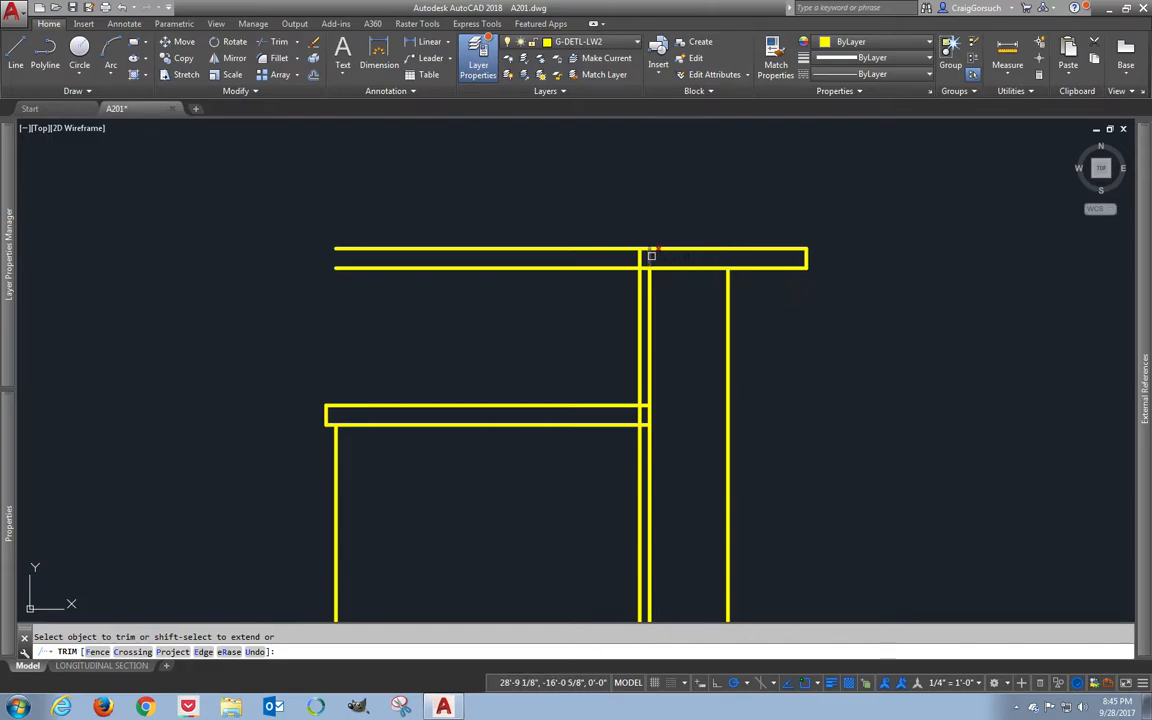
left_click(609, 277)
left_click(590, 240)
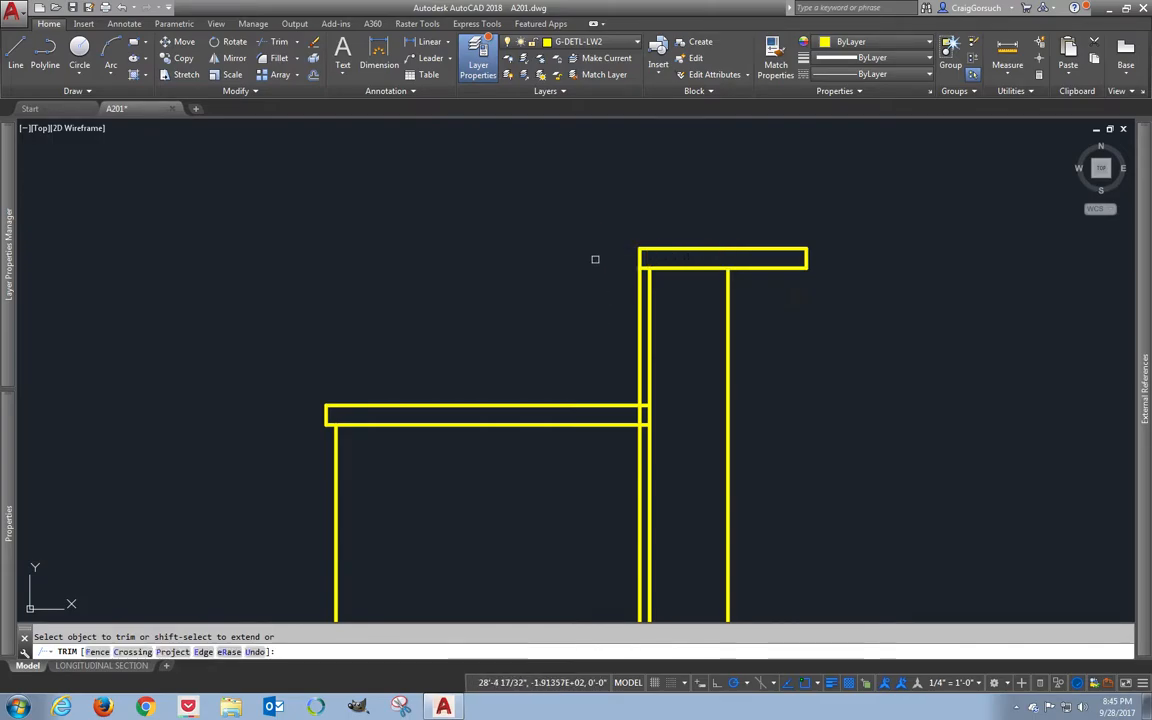
- Trim away the extra vertical line below the raised countertop, including the portion through the lower countertop
left_click(646, 440)
left_click(630, 437)
left_click(639, 417)
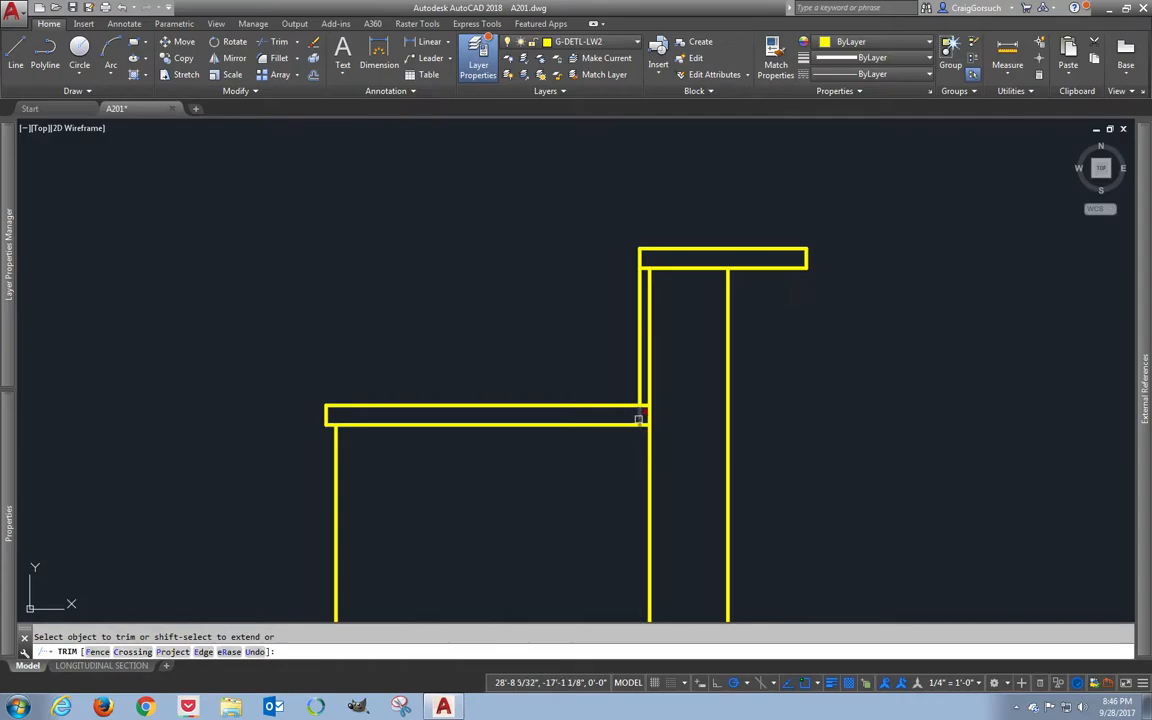
key("Return")
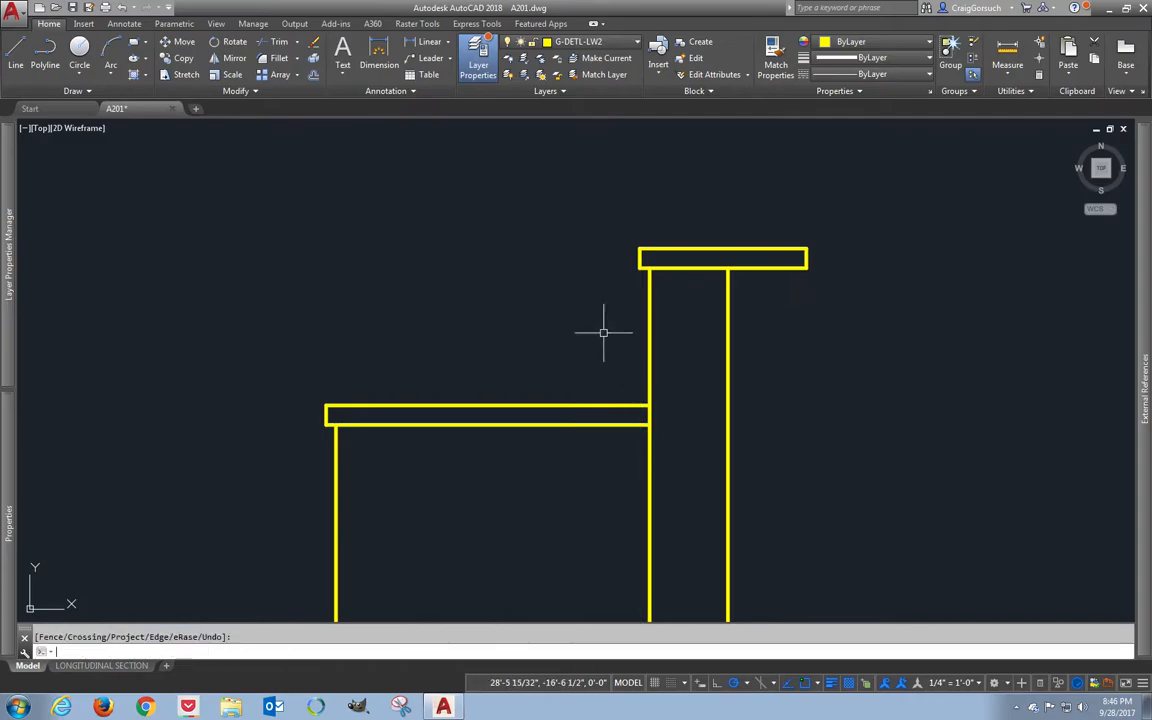
- Make G-DETL-LW1 the current layer
scroll(535, 324, "up", 2)
scroll(535, 321, "down", 8)
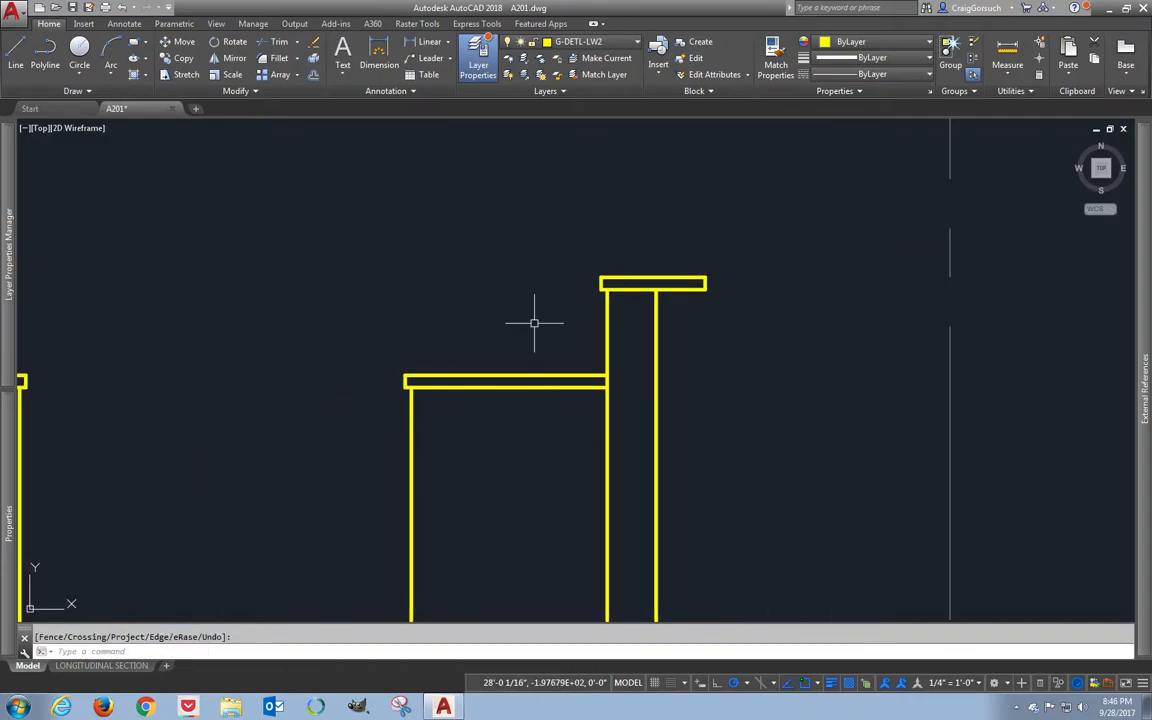
middle_click_drag(534, 323, 718, 331)
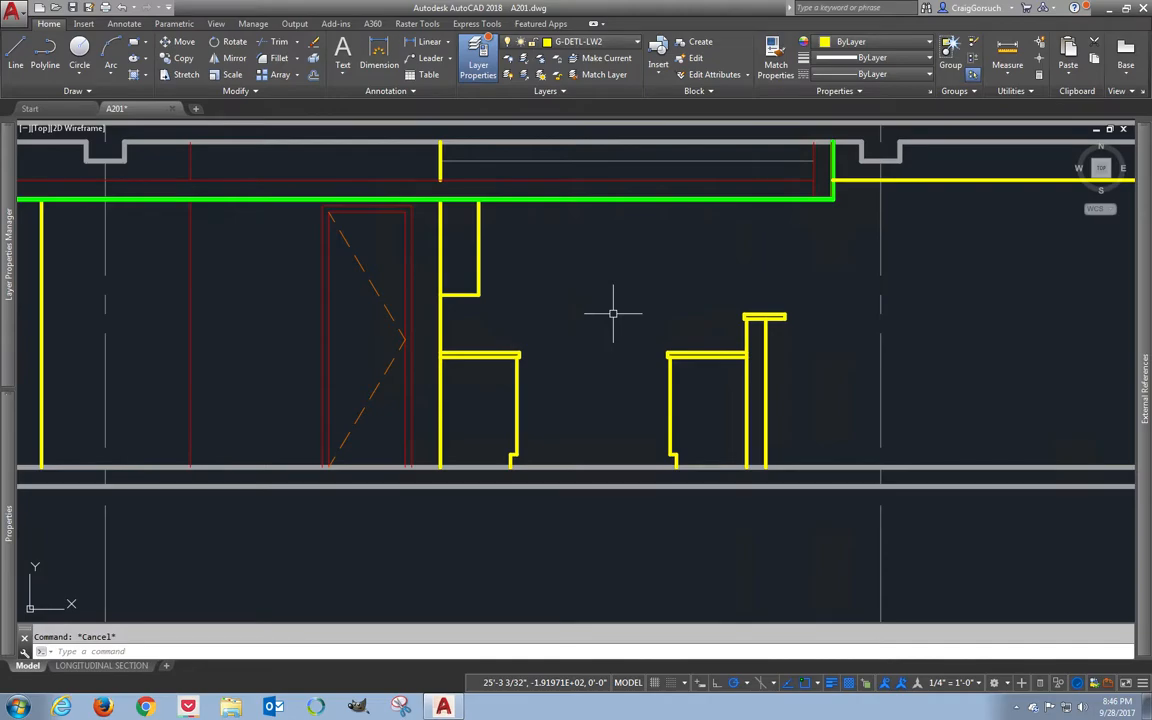
scroll(613, 313, "up", 2)
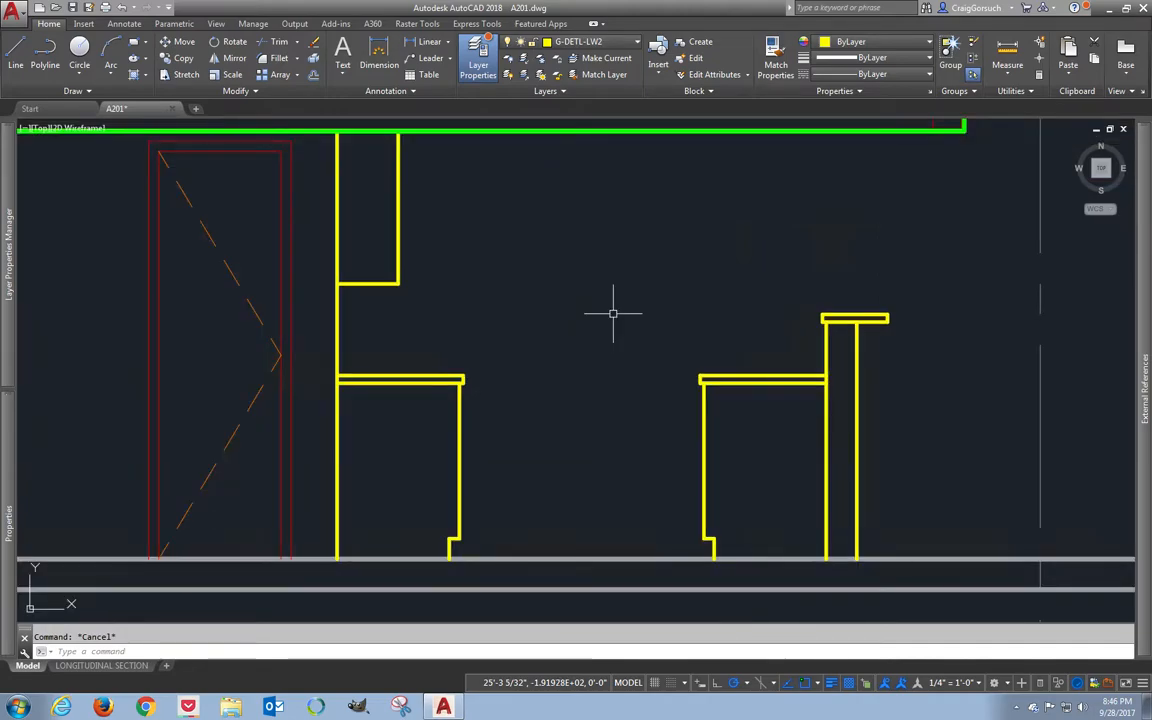
scroll(613, 313, "down", 4)
mouse_move(604, 314)
middle_mouse_down()
mouse_move(804, 424)
mouse_move(785, 442)
mouse_move(663, 467)
mouse_move(642, 487)
middle_mouse_up()
scroll(707, 463, "down", 2)
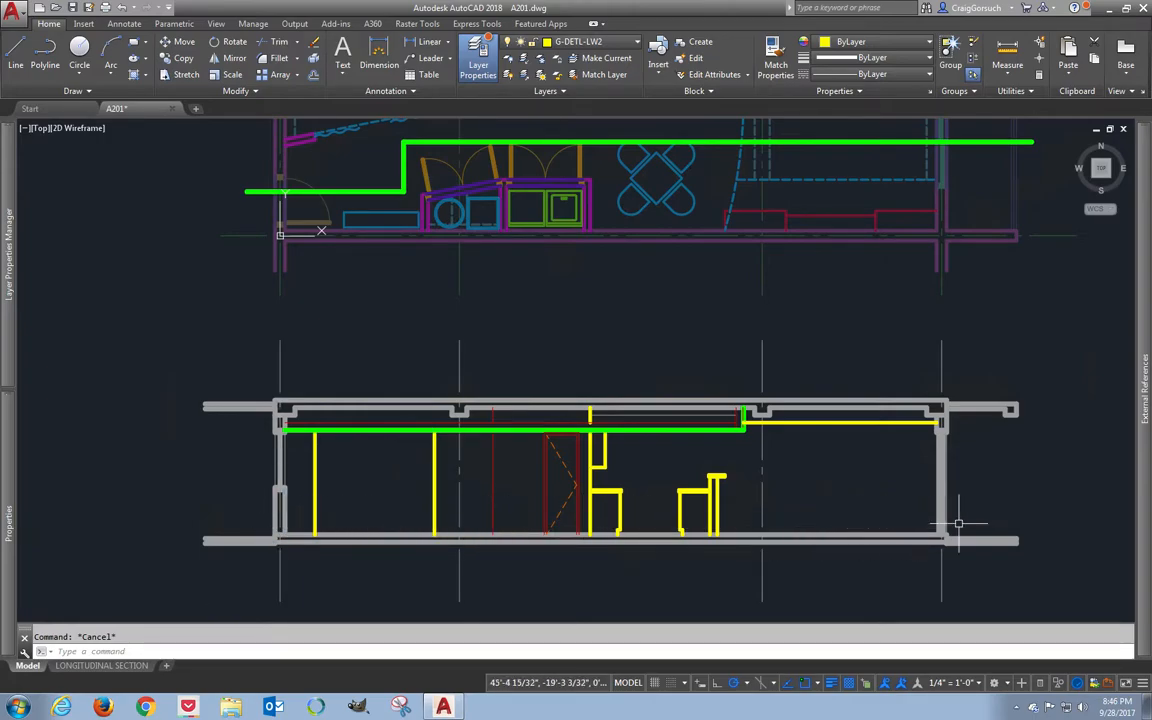
left_click(594, 42)
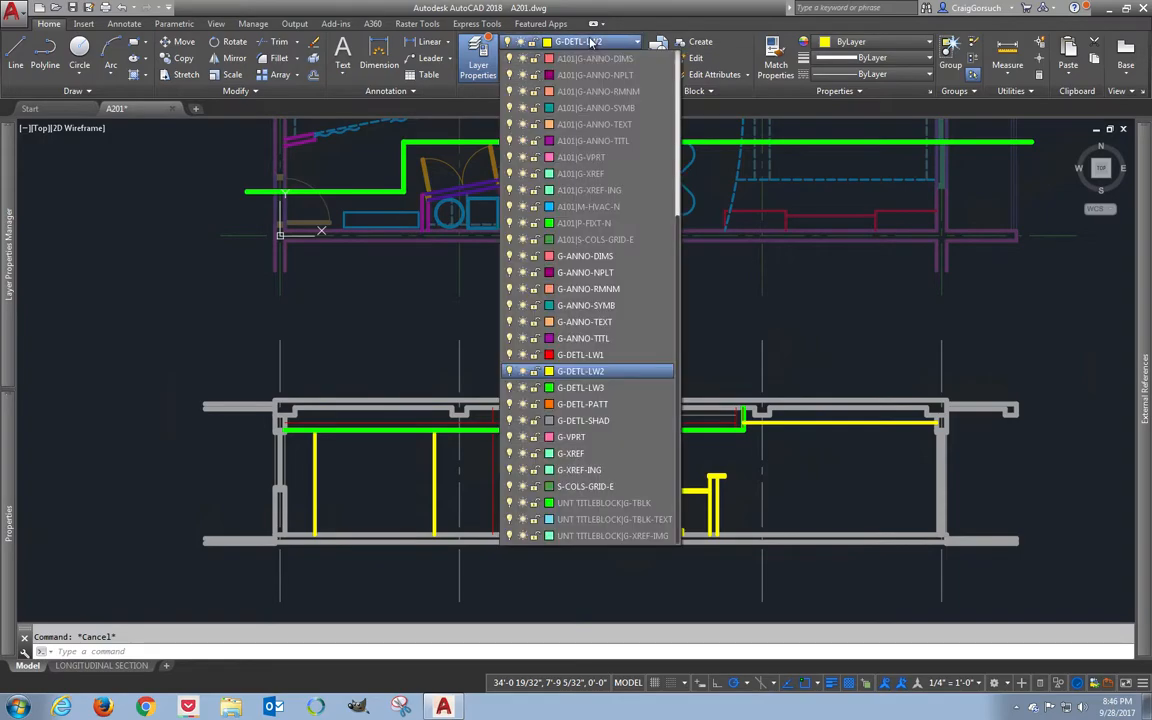
left_click(586, 357)
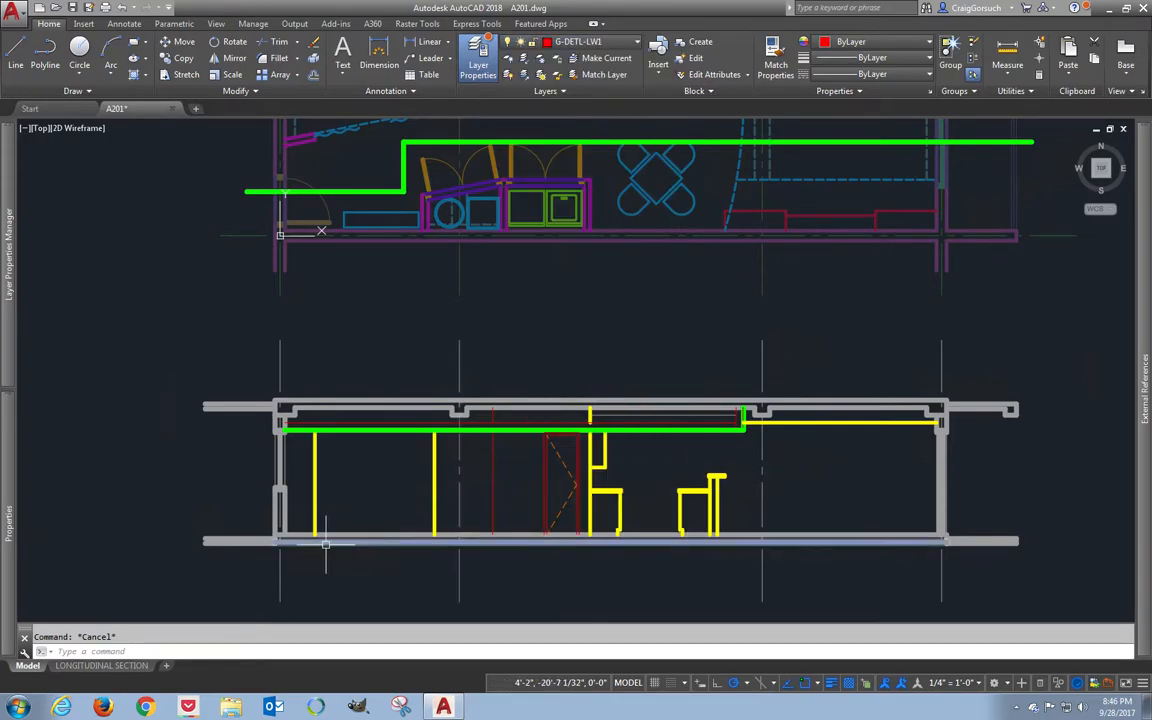
scroll(288, 556, "down", 3)
scroll(295, 556, "up", 4)
scroll(295, 556, "up", 4)
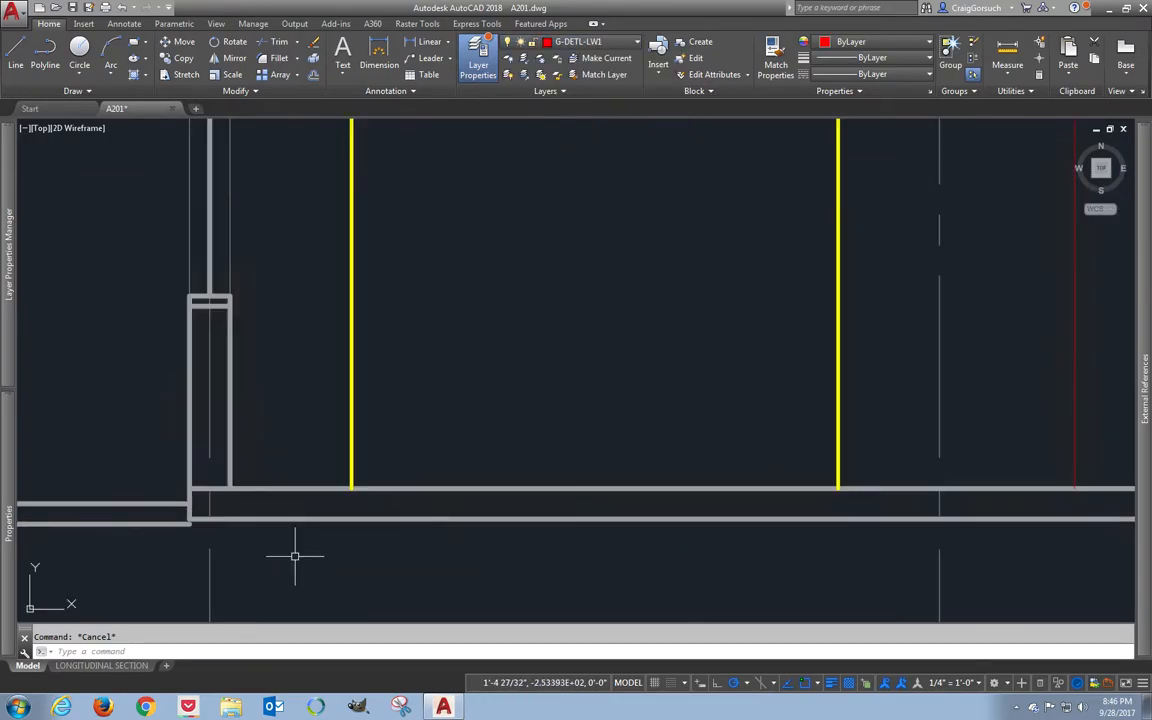
type("l")
key("Return")
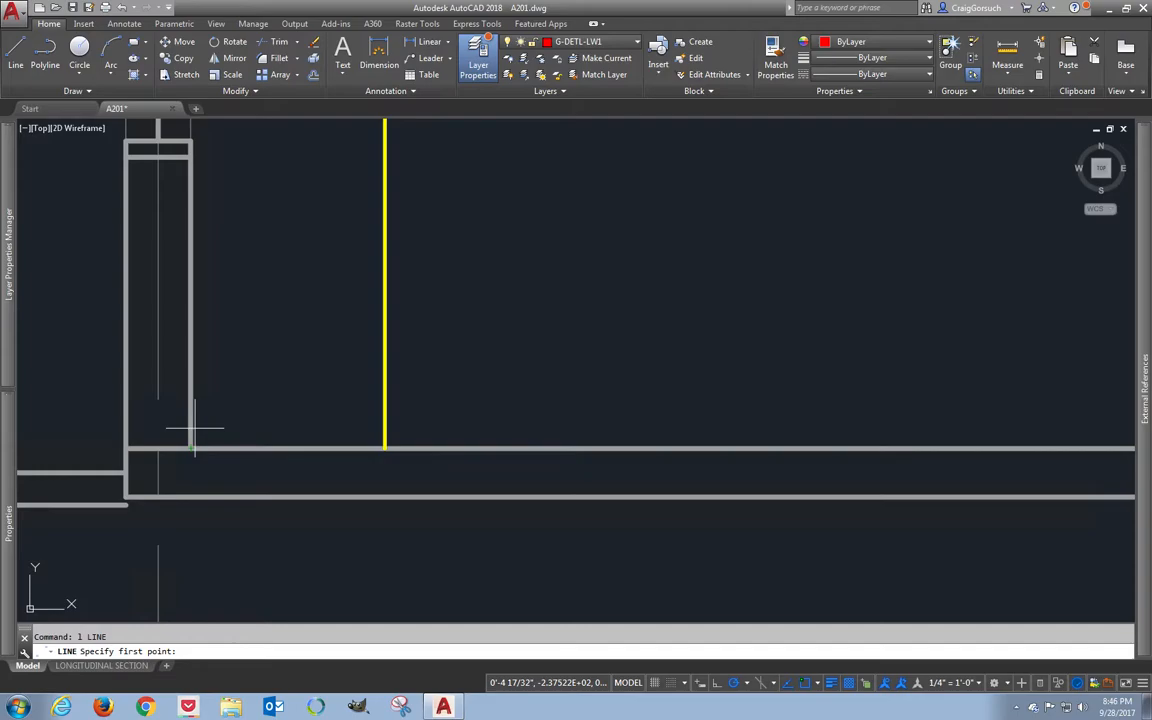
left_click(194, 428)
key("Escape")
- Draw a baseboard line 4" above the floor from the left exterior wall's inner face, past both yellow wall lines, to the door frame
key("Return")
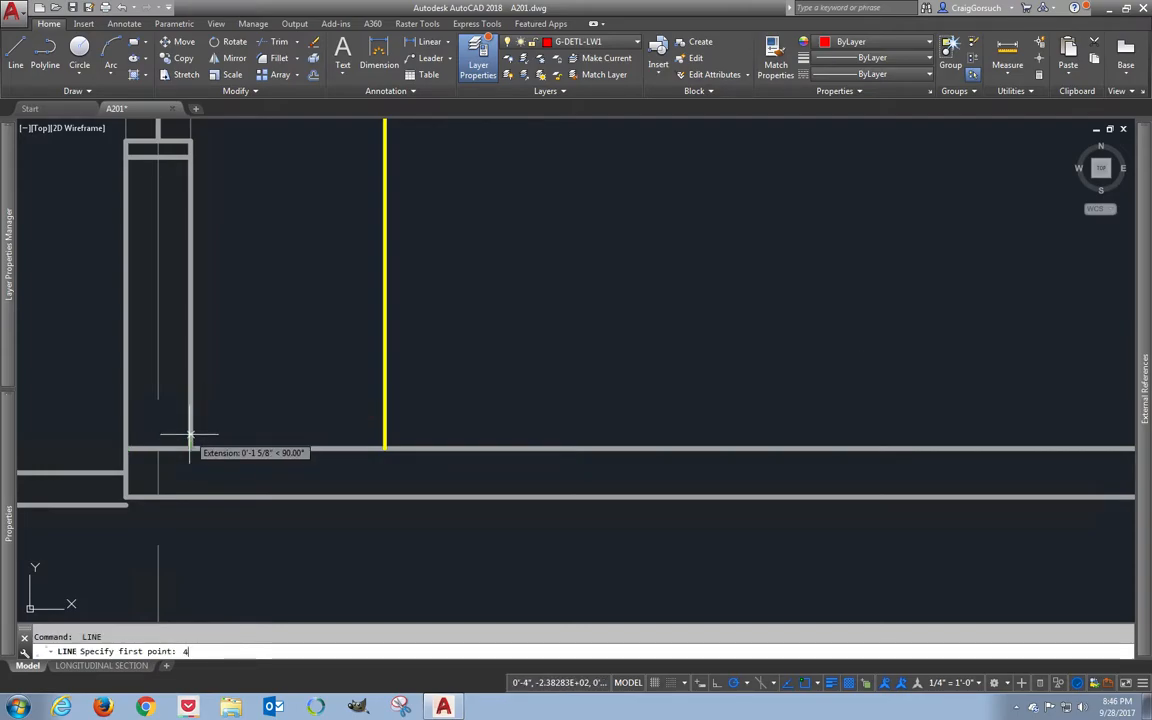
type("4")
key("Return")
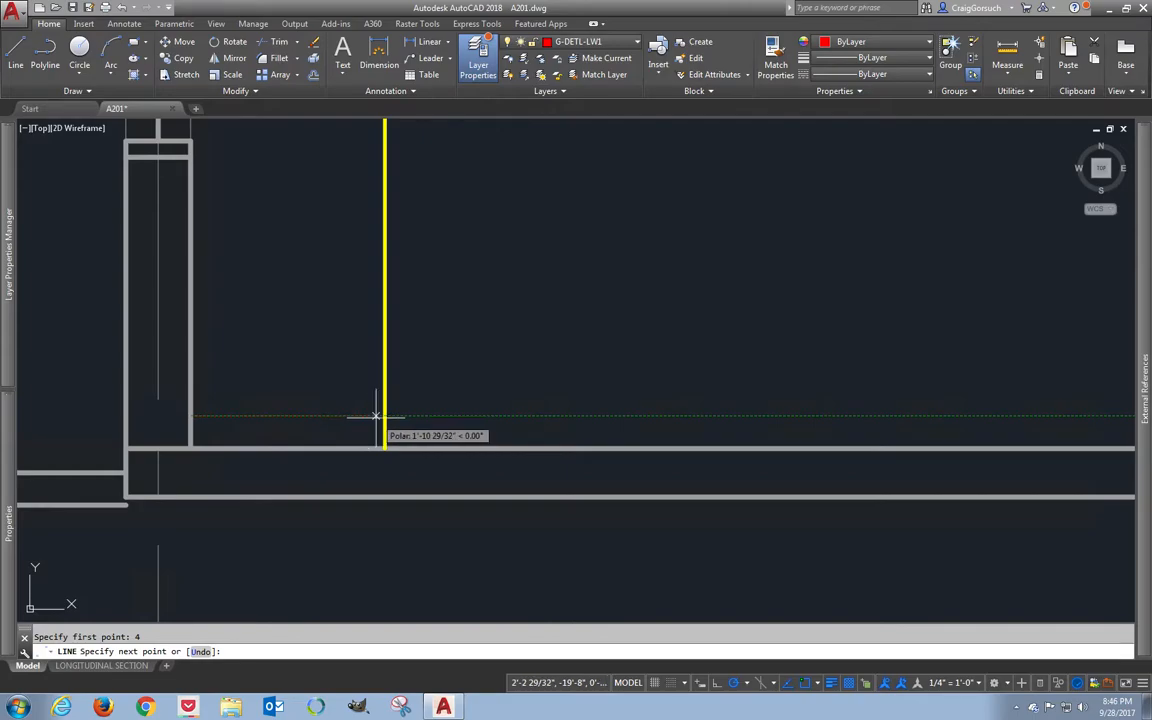
scroll(377, 416, "down", 5)
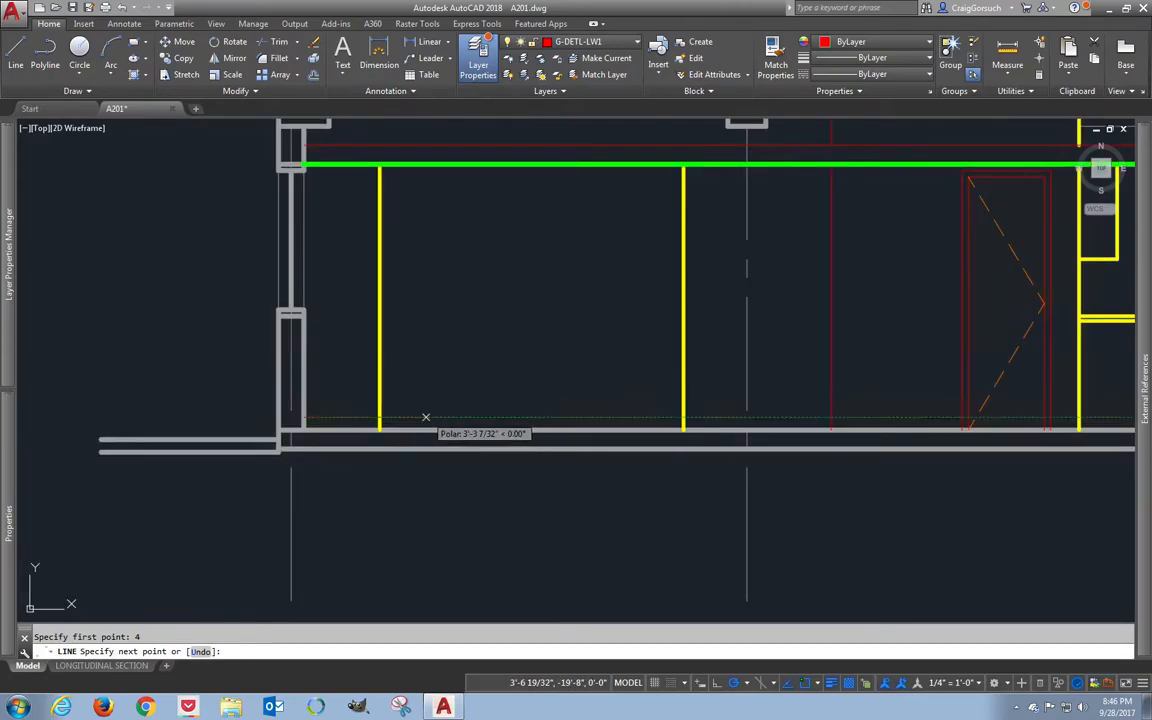
left_click(345, 417)
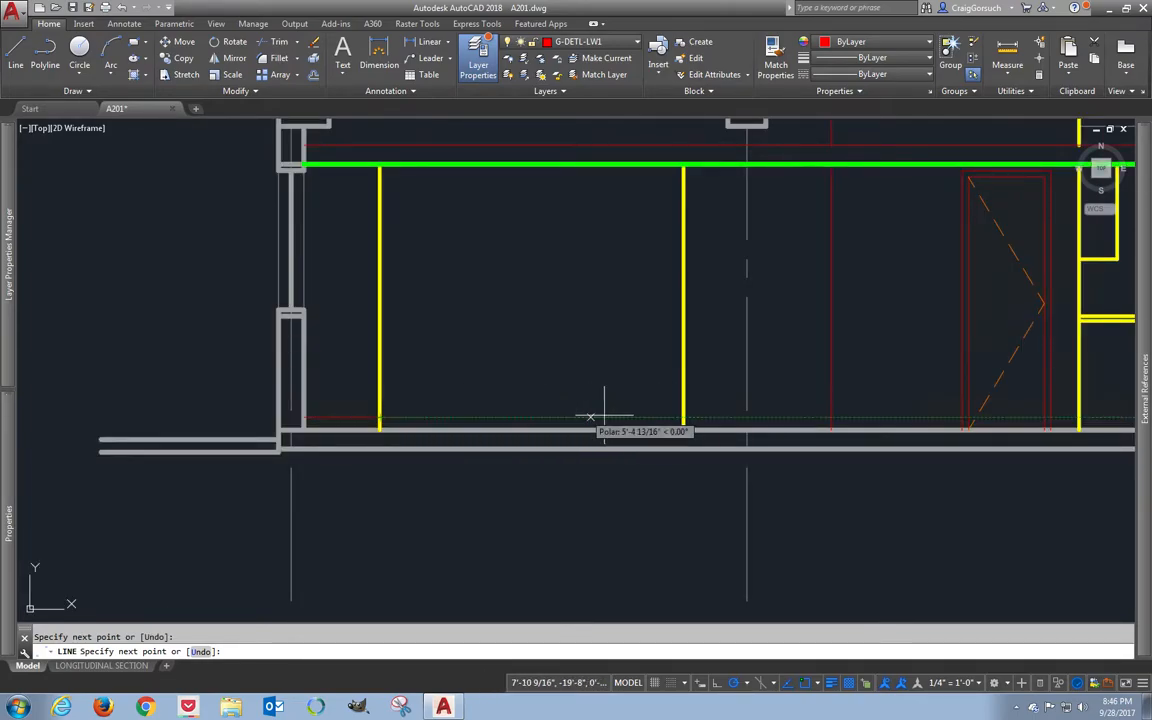
left_click(675, 418)
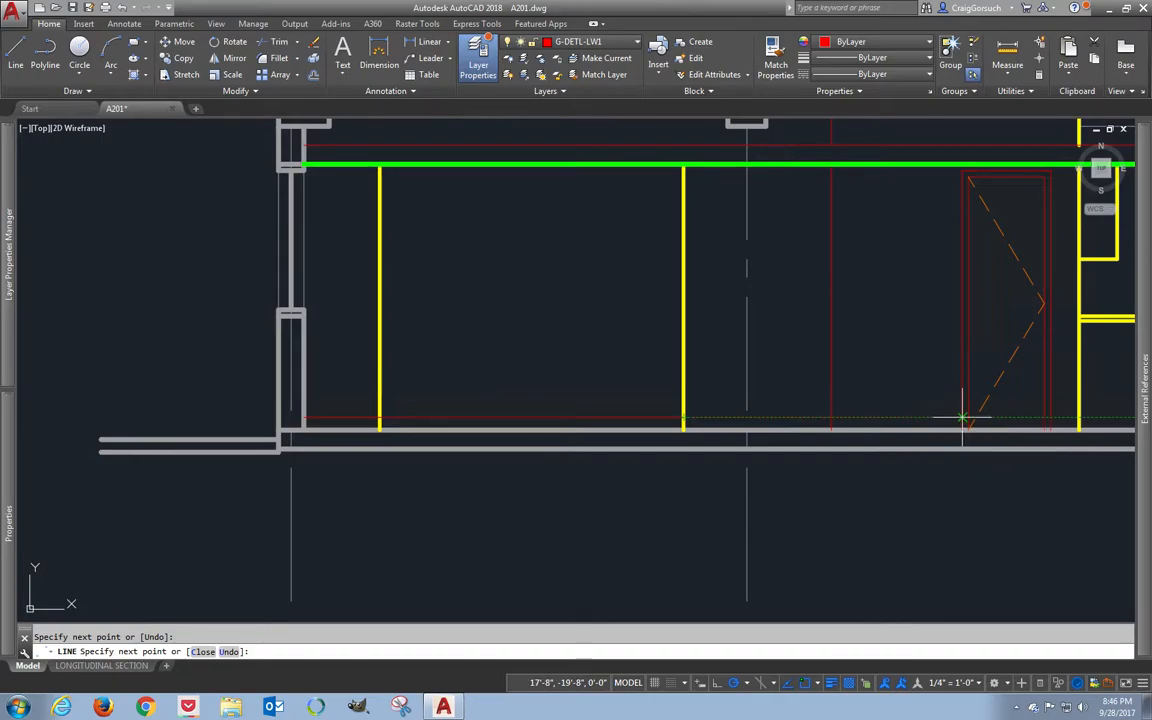
middle_click_drag(961, 418, 321, 419)
key("Return")
- Continue the baseboard line from the door frame to the kitchen wall, and from the counter's front to the island's front
key("Return")
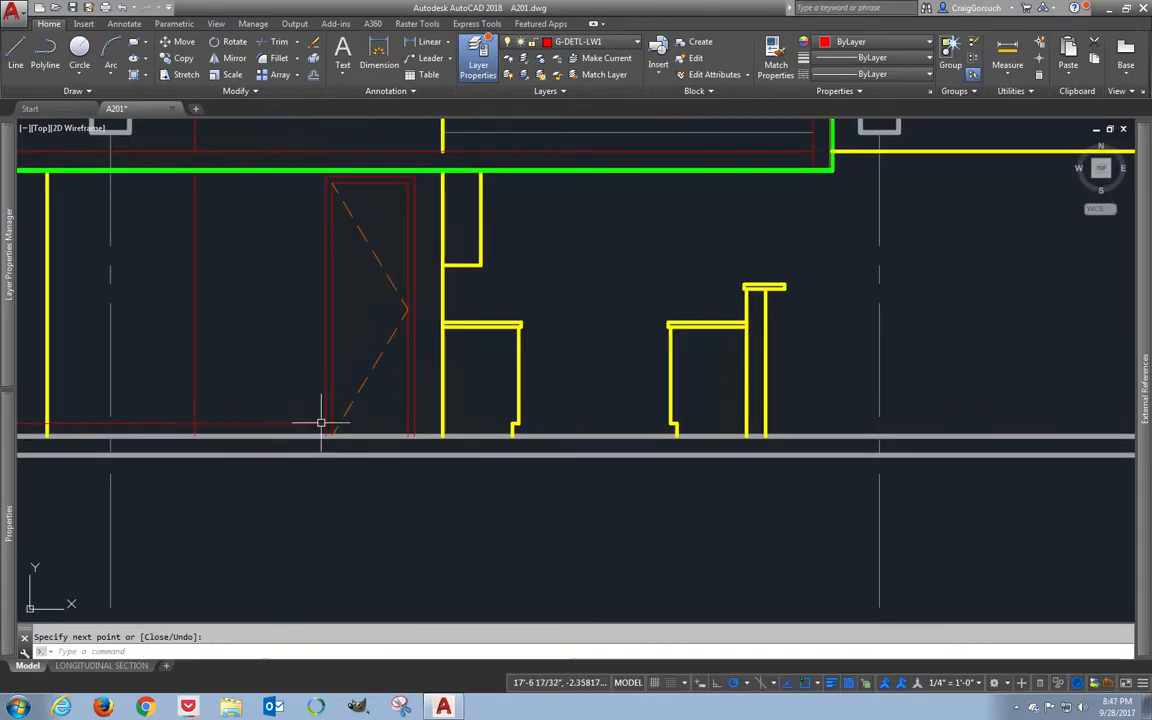
left_click(414, 424)
left_click(445, 424)
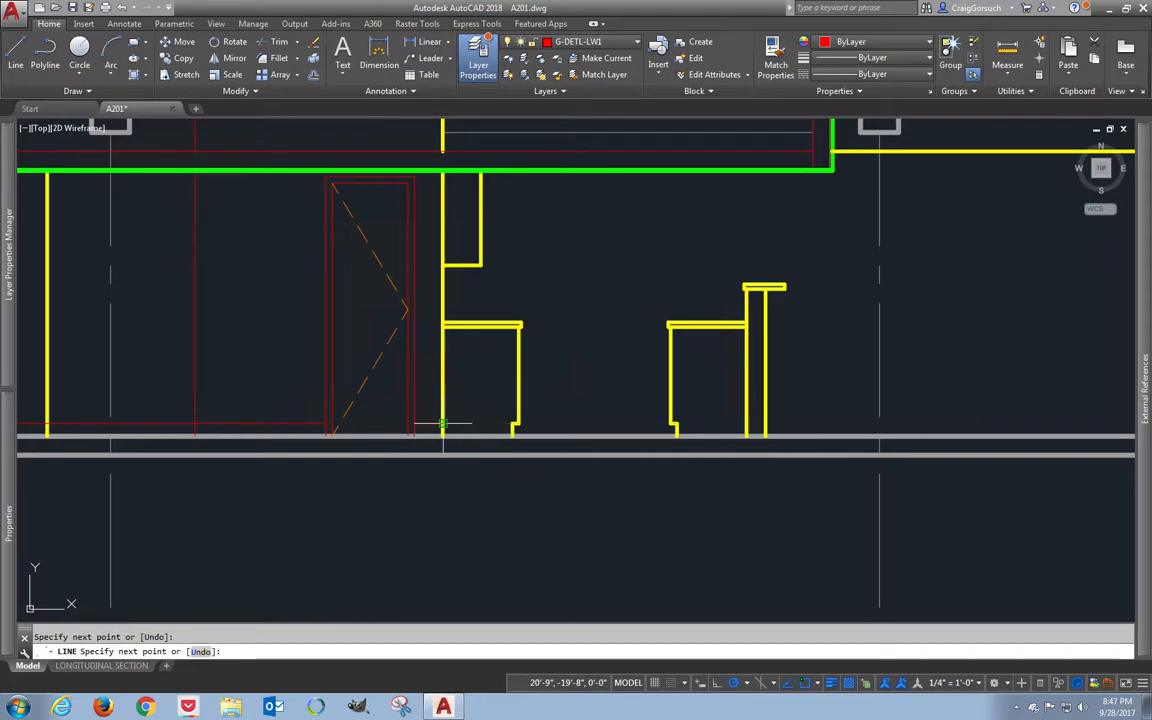
key("Return")
key("Return")
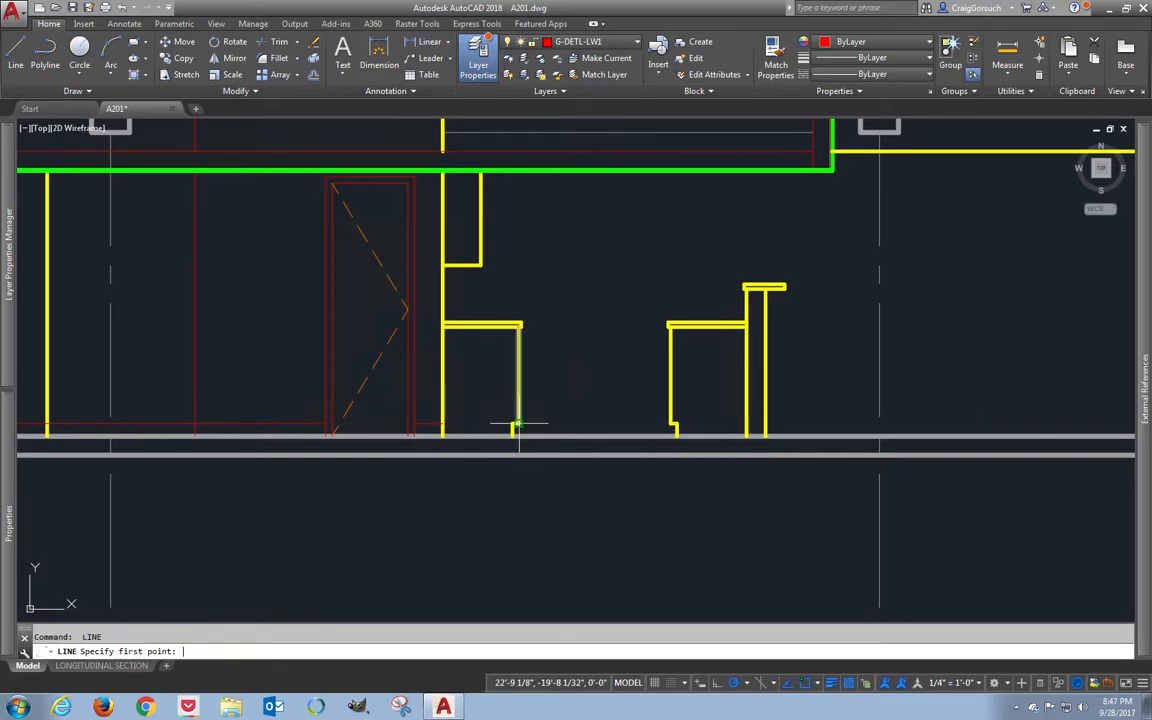
left_click(517, 424)
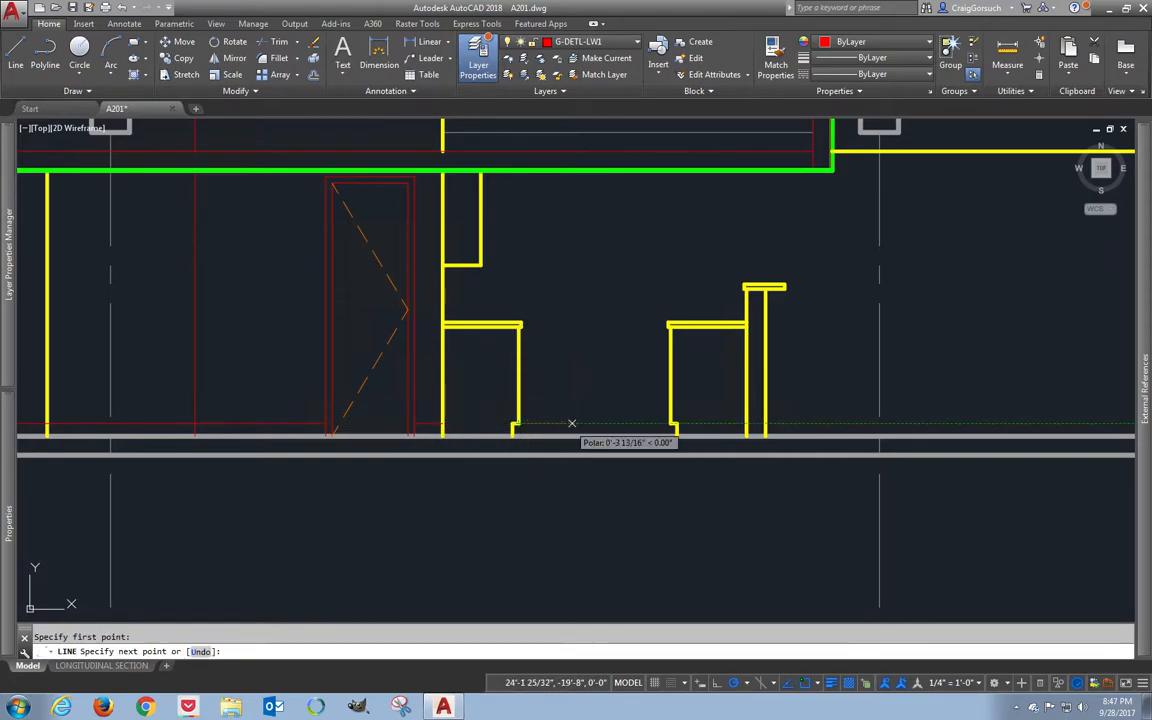
left_click(672, 424)
key("Return")
middle_click_drag(672, 424, 504, 429)
- Draw the baseboard line across the island's raised section and on to the right exterior wall's inner face
key("Return")
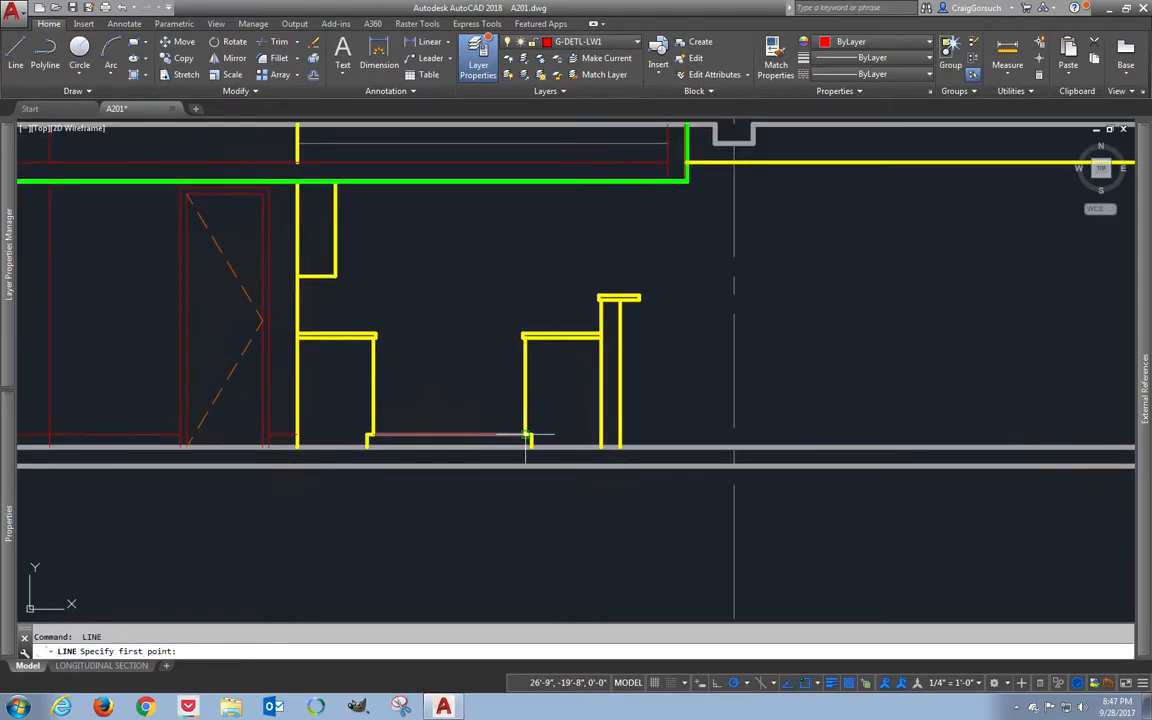
left_click(608, 436)
left_click(621, 436)
middle_click_drag(640, 435, 487, 437)
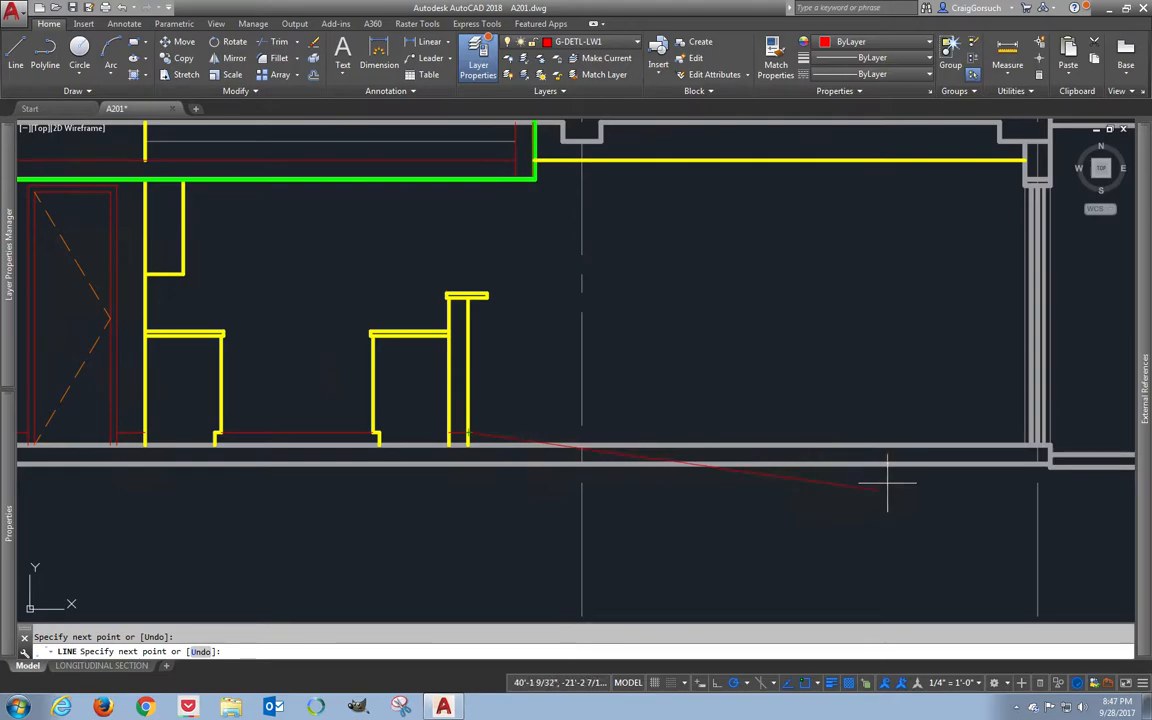
left_click(1022, 437)
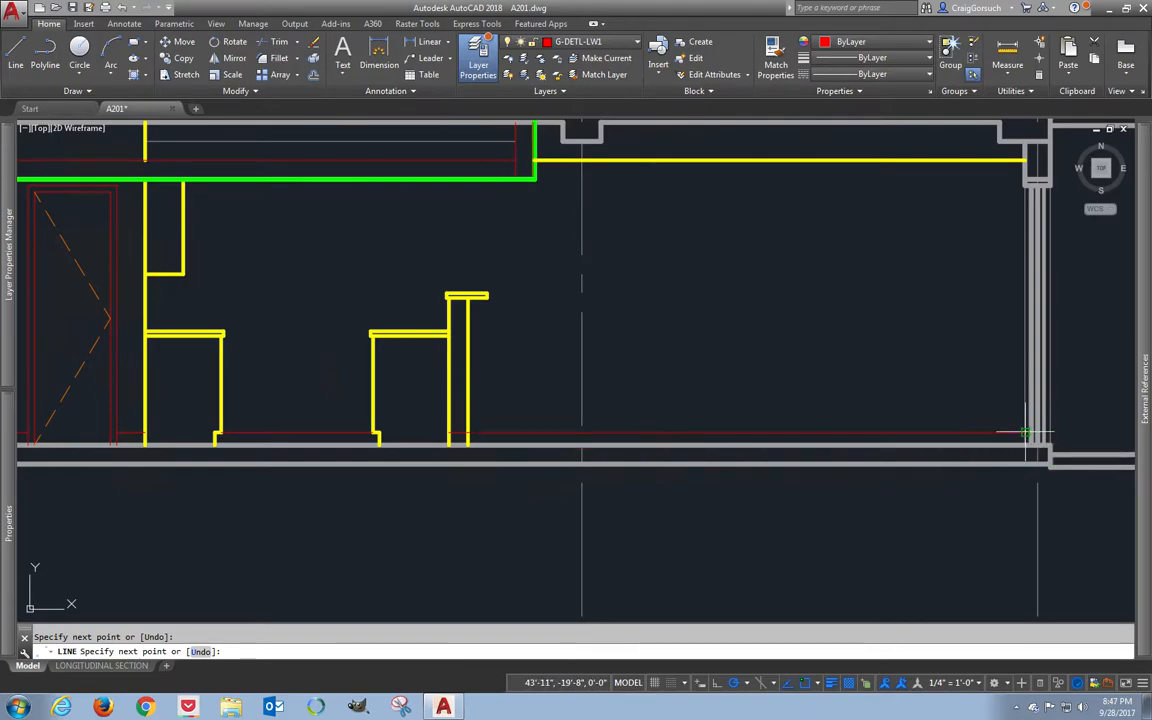
key("Return")
- Move the baseboard segments right of the island, between counter and island, and between the two left yellow wall lines to layer G-DETL-PATT
middle_click_drag(697, 396, 1076, 442)
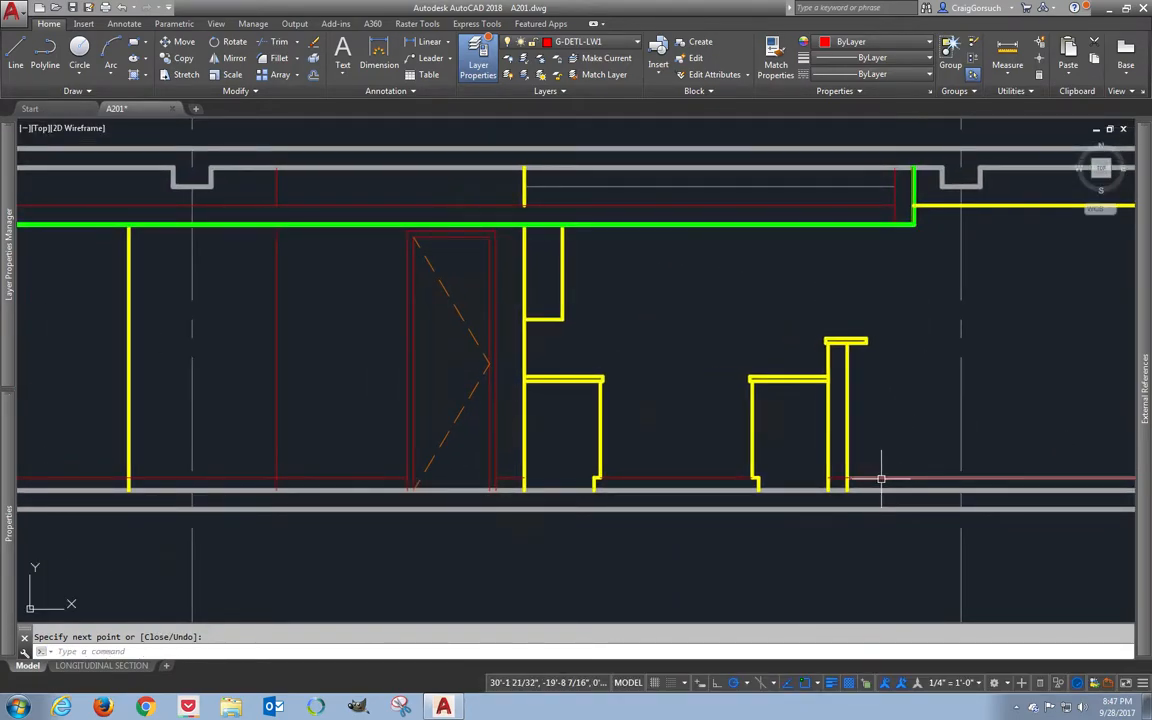
left_click(881, 479)
middle_click_drag(880, 478, 928, 478)
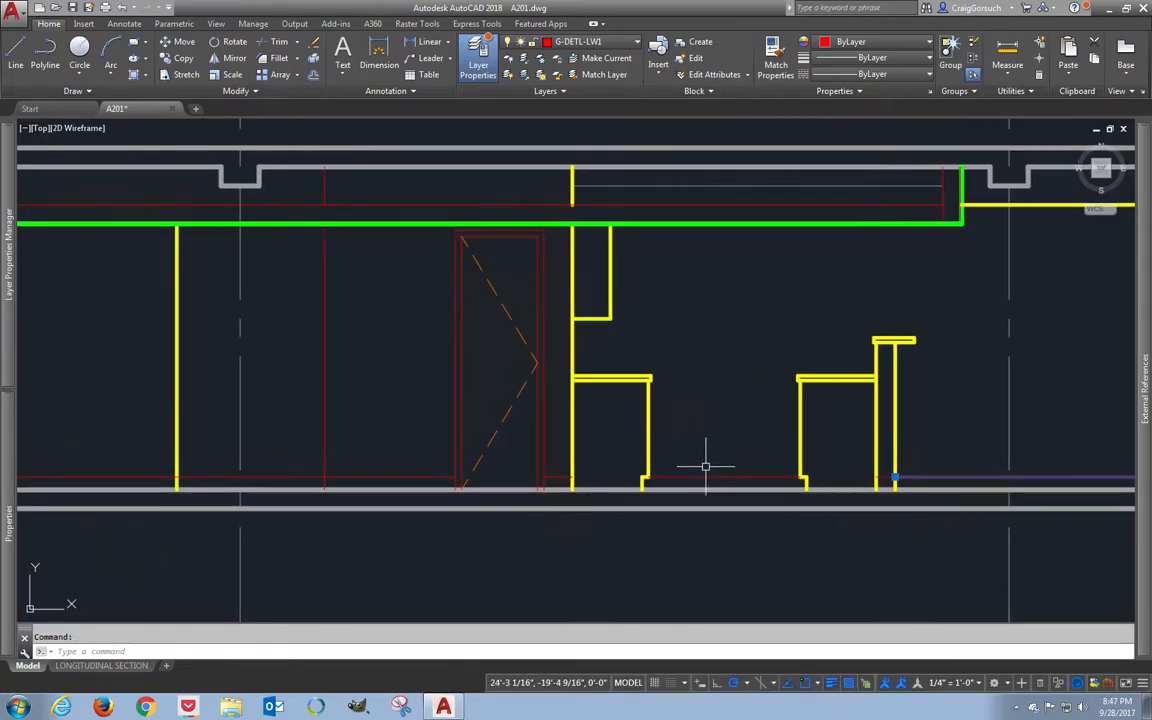
left_click(709, 474)
middle_click_drag(30, 540, 244, 535)
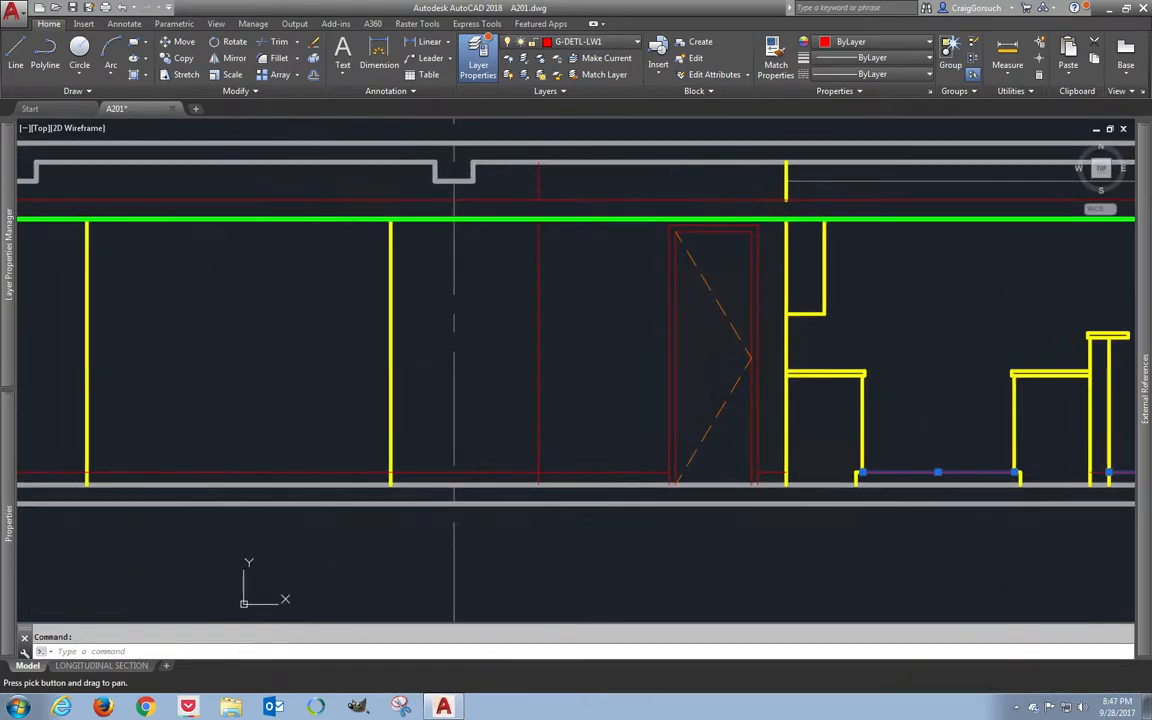
left_click(183, 470)
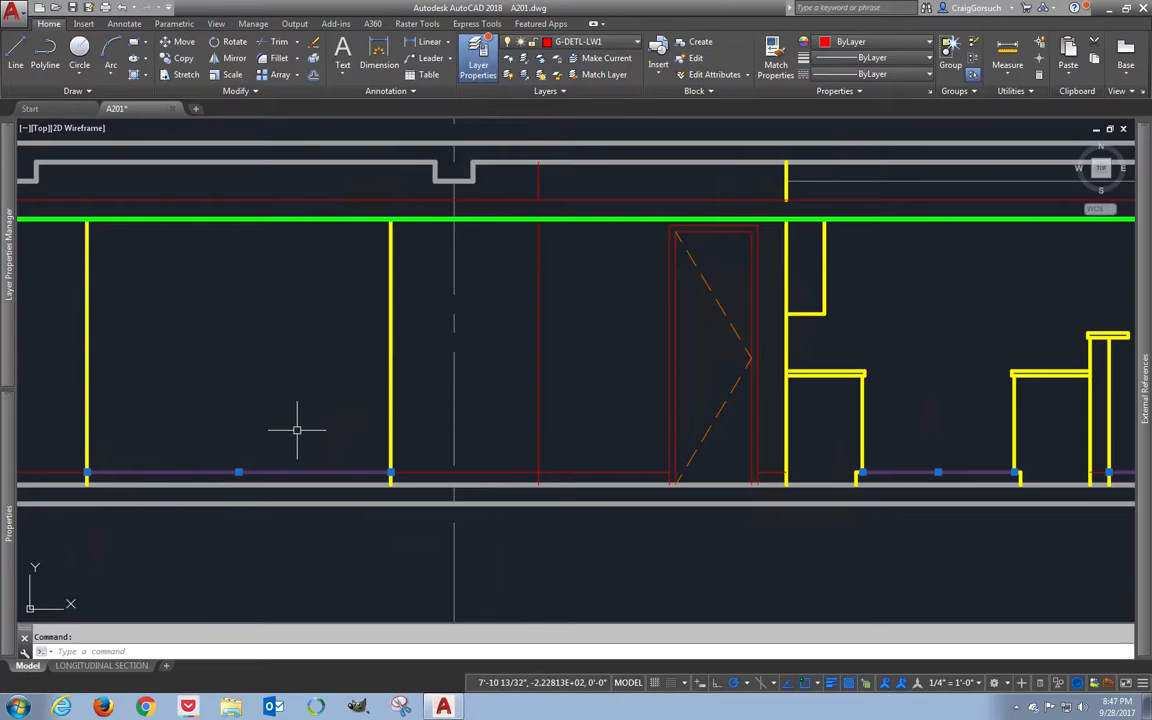
scroll(300, 432, "up", 2)
scroll(300, 432, "down", 6)
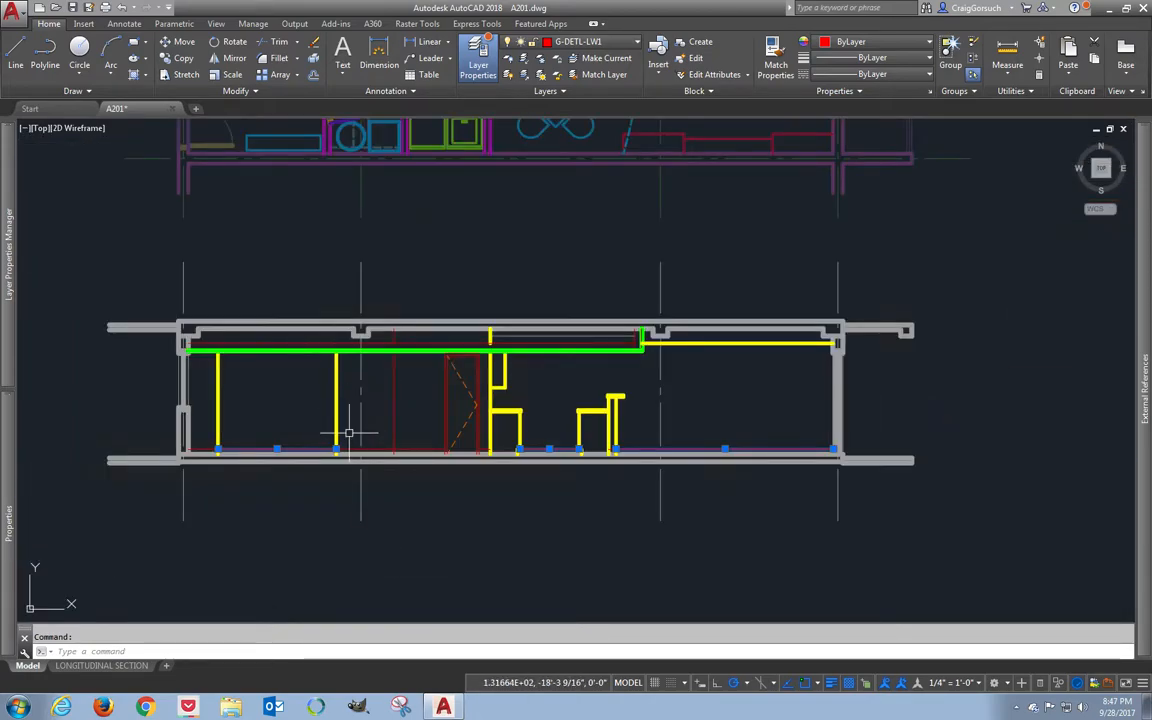
middle_click_drag(375, 424, 381, 515)
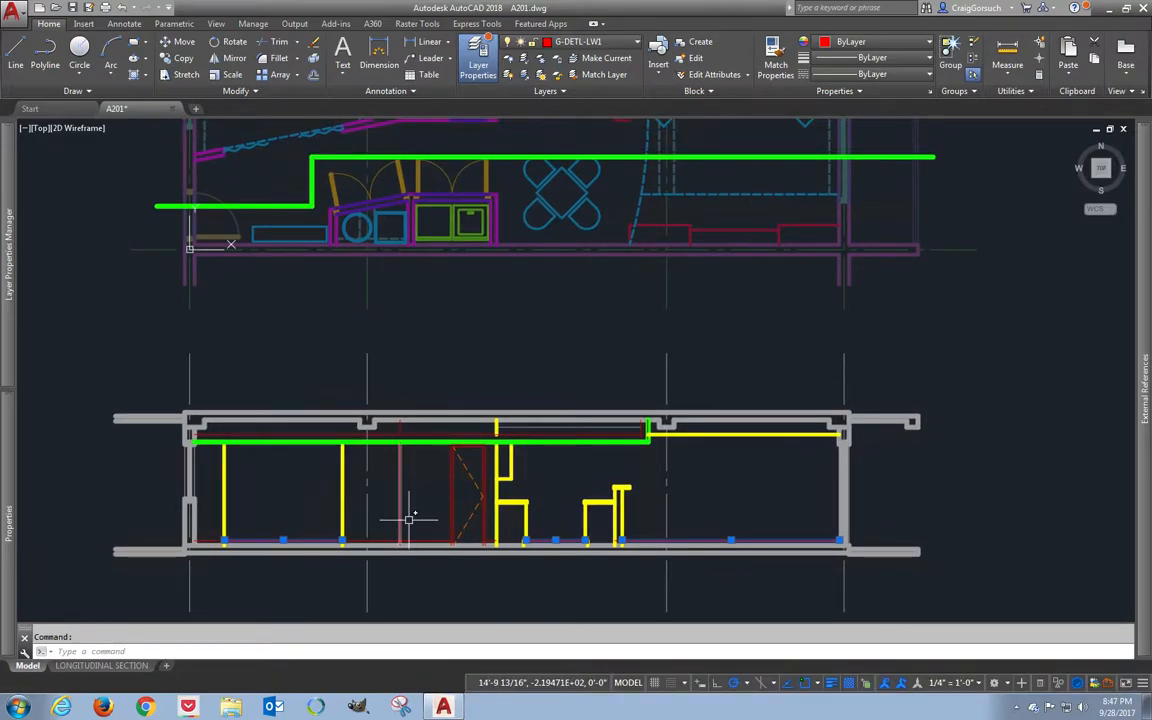
left_click(585, 41)
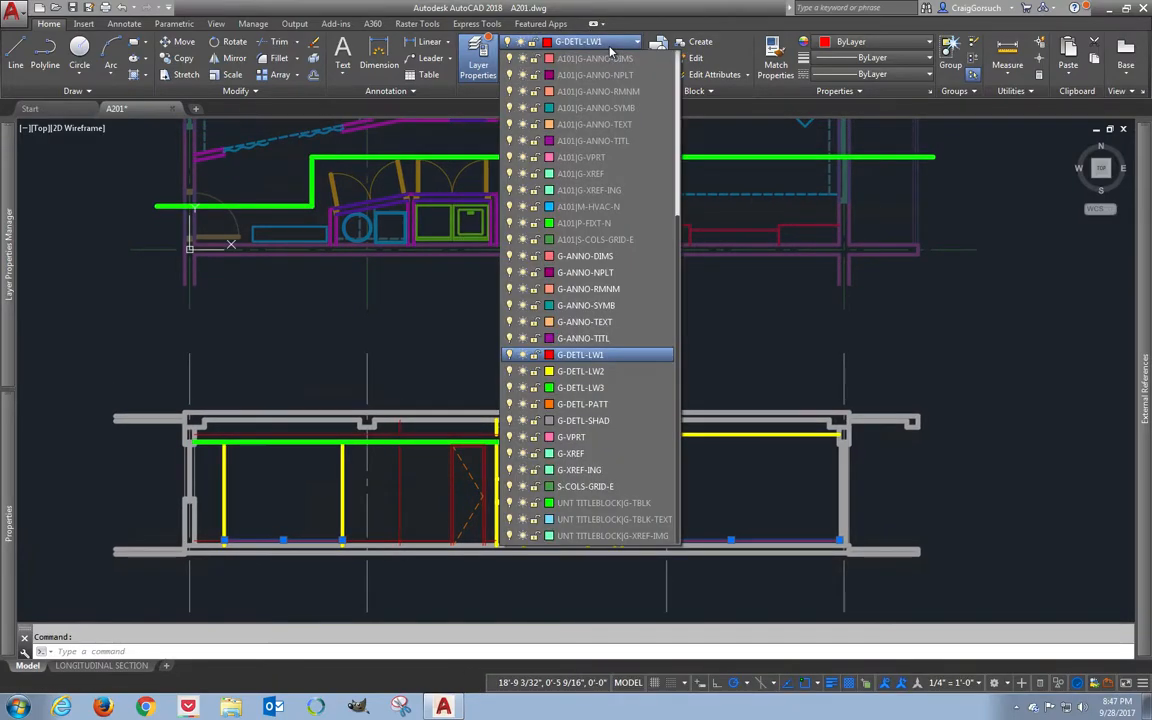
left_click(595, 404)
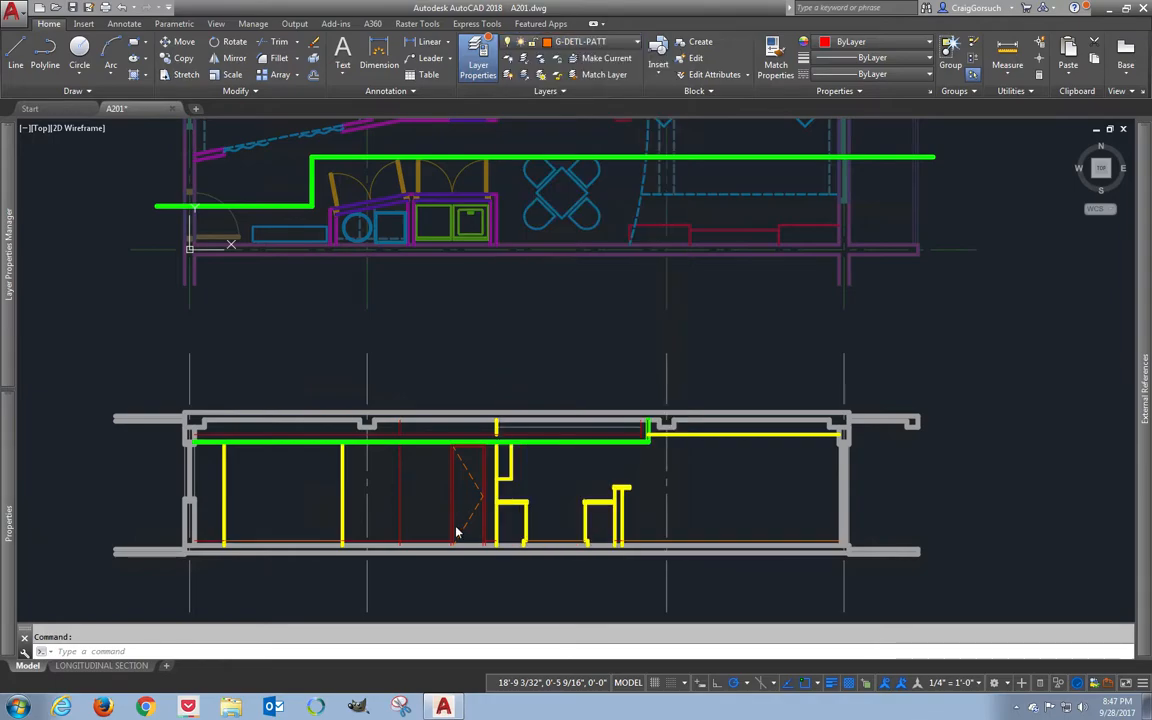
key("Escape")
scroll(311, 558, "up", 4)
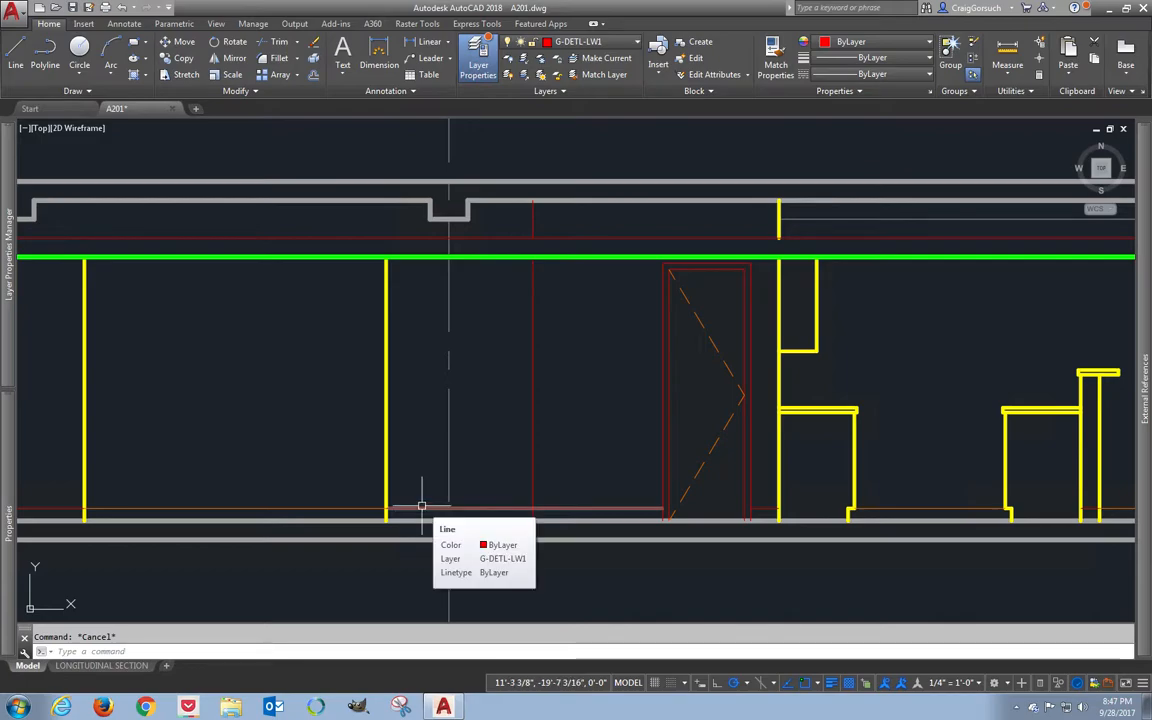
scroll(422, 508, "down", 2)
scroll(422, 508, "down", 2)
middle_click_drag(394, 470, 476, 553)
middle_click_drag(437, 398, 400, 411)
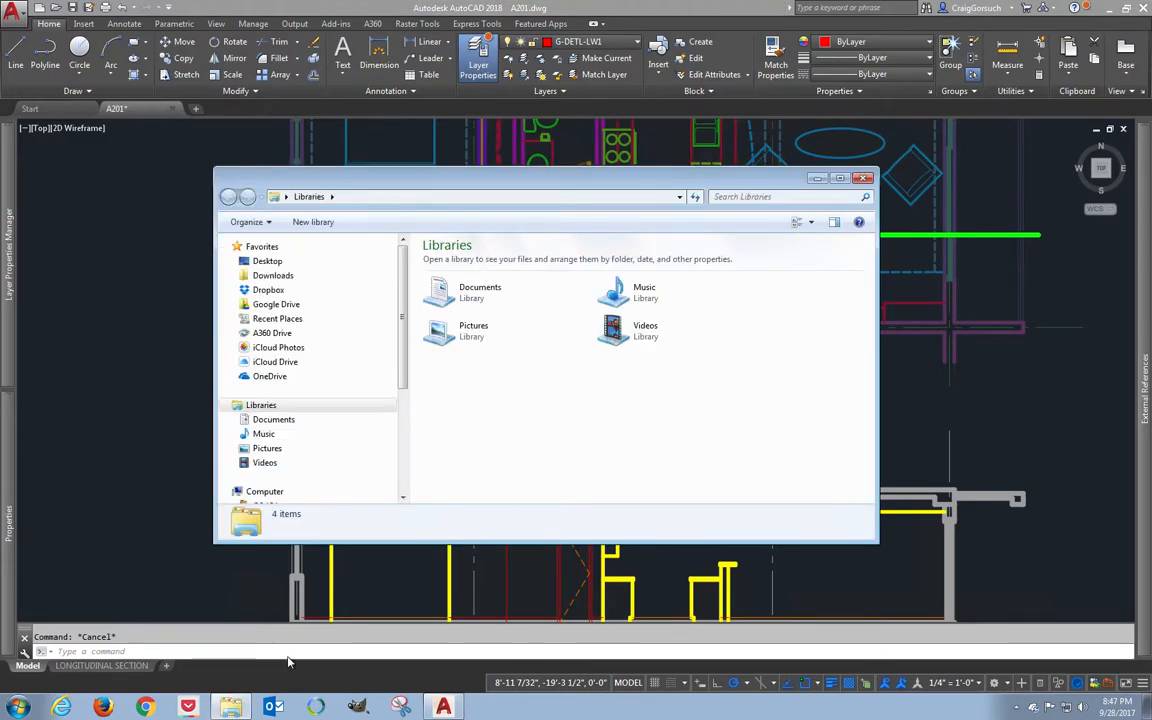
- Browse in the file explorer from OneDrive's Documents through CVAD and the custom blocks folder's Elevations & Sections to the T&E folder
left_click(400, 295)
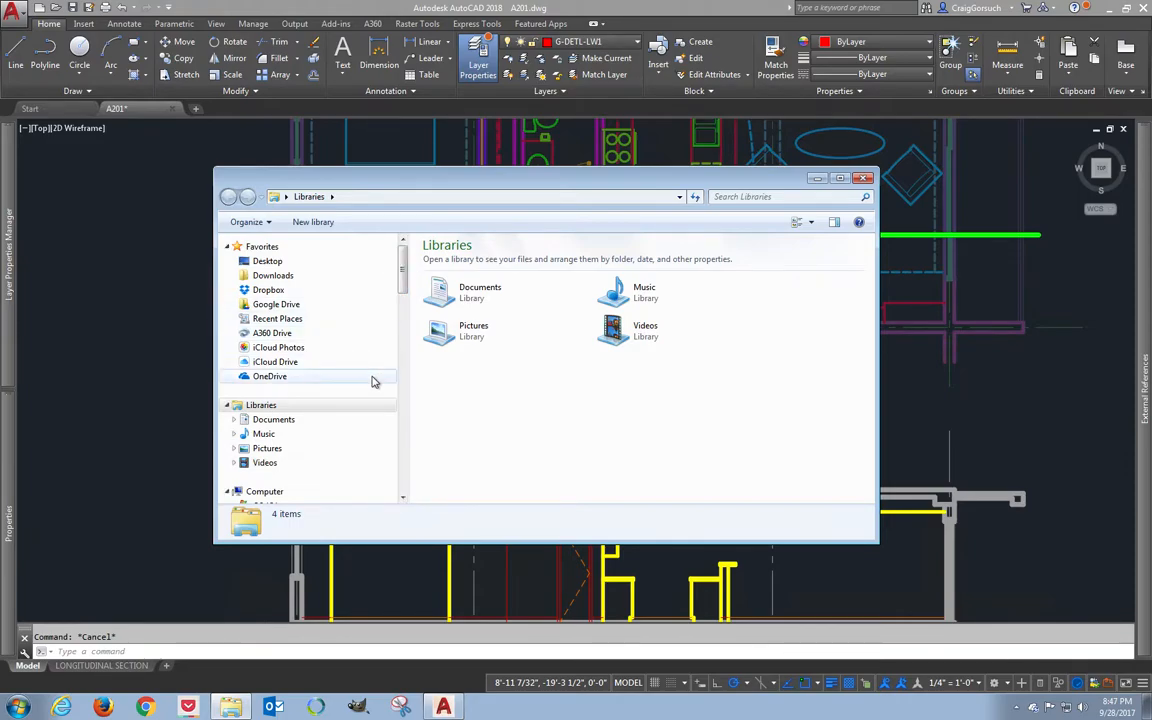
left_click(405, 328)
left_click_drag(405, 338, 404, 345)
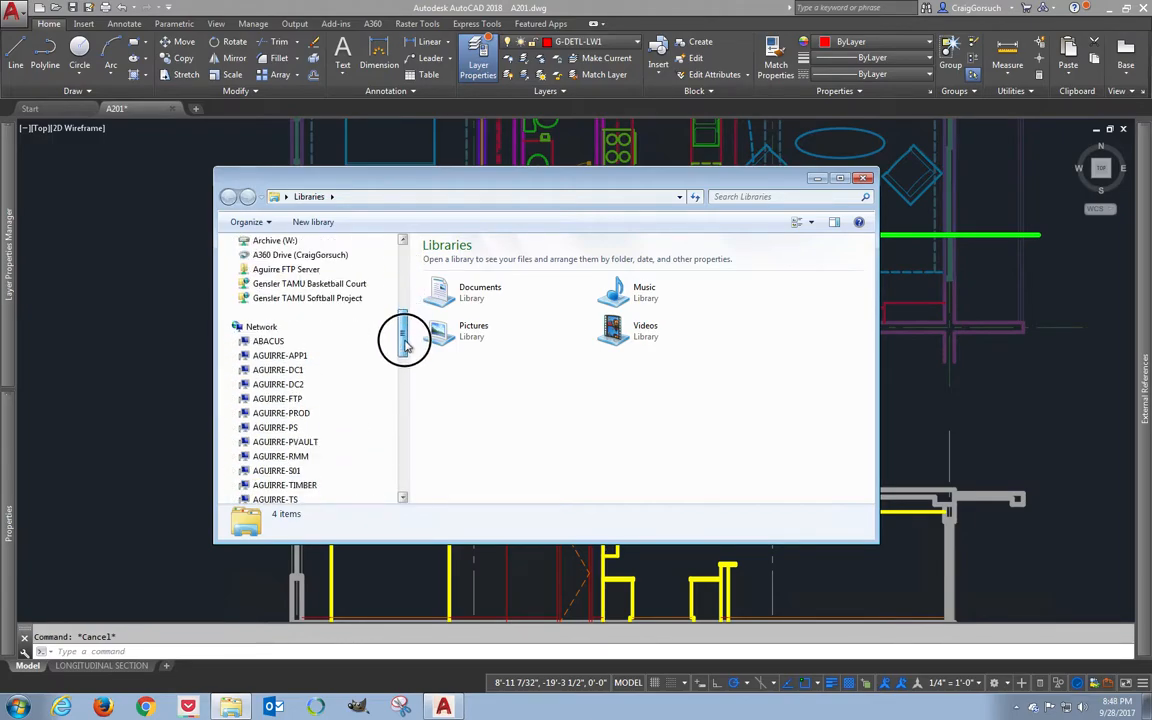
left_click(228, 331)
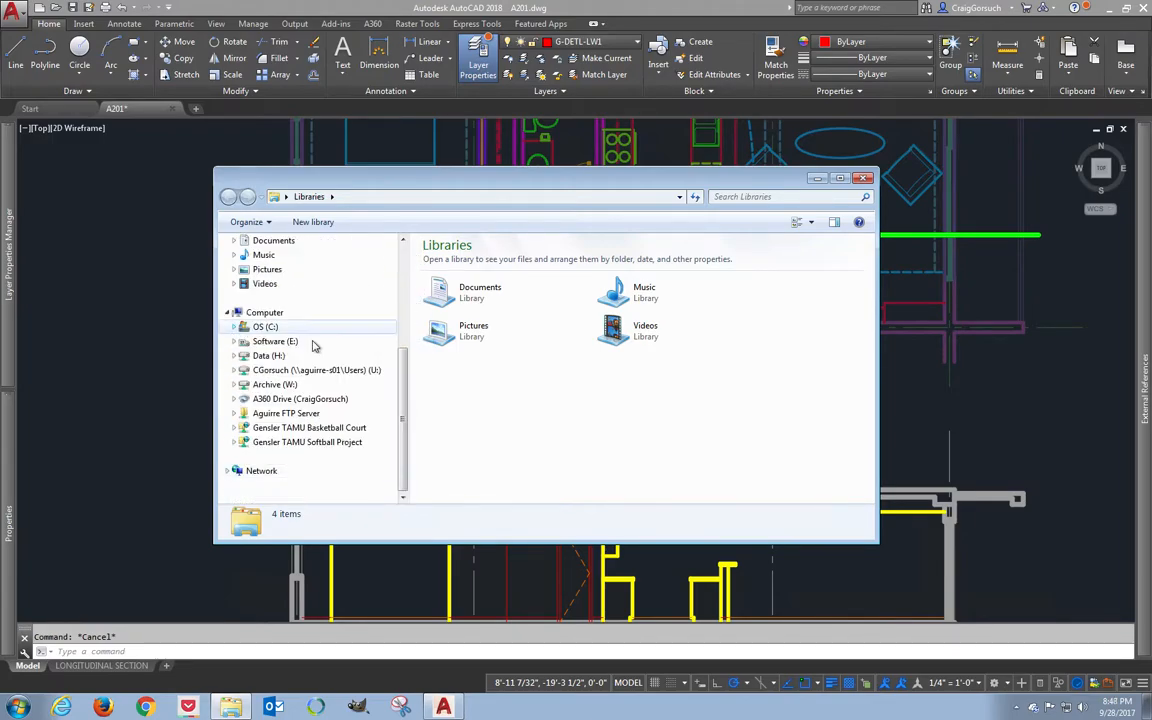
left_click_drag(400, 350, 399, 270)
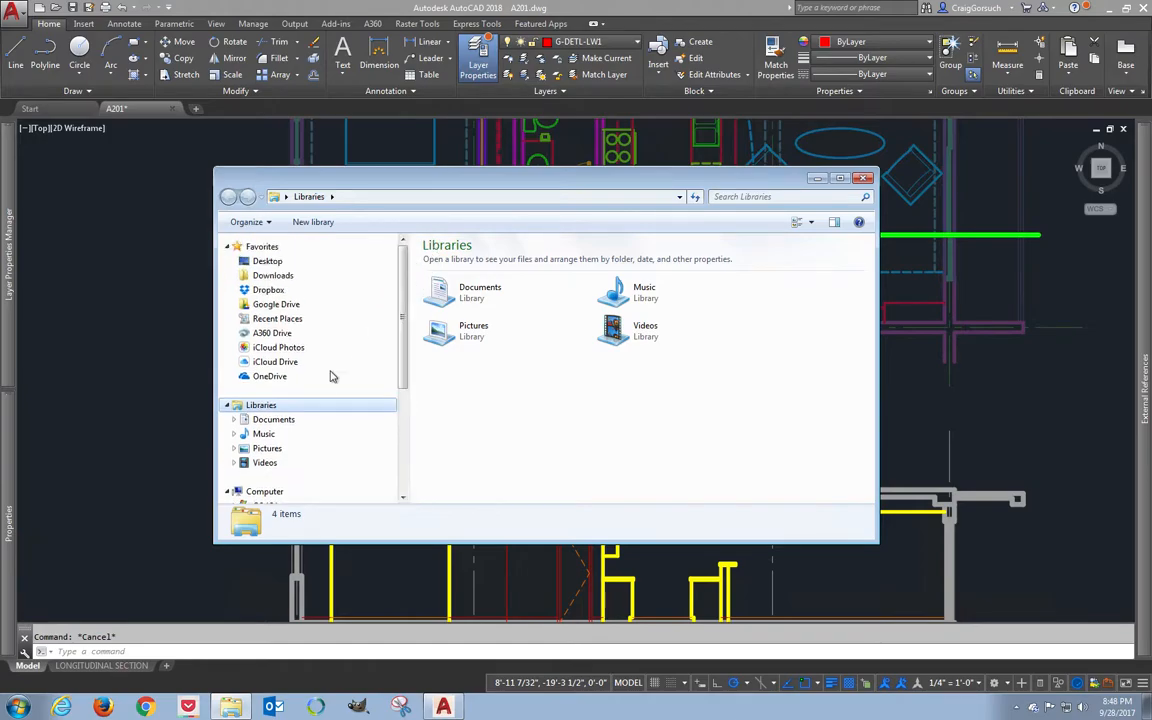
left_click(278, 378)
double_click(476, 277)
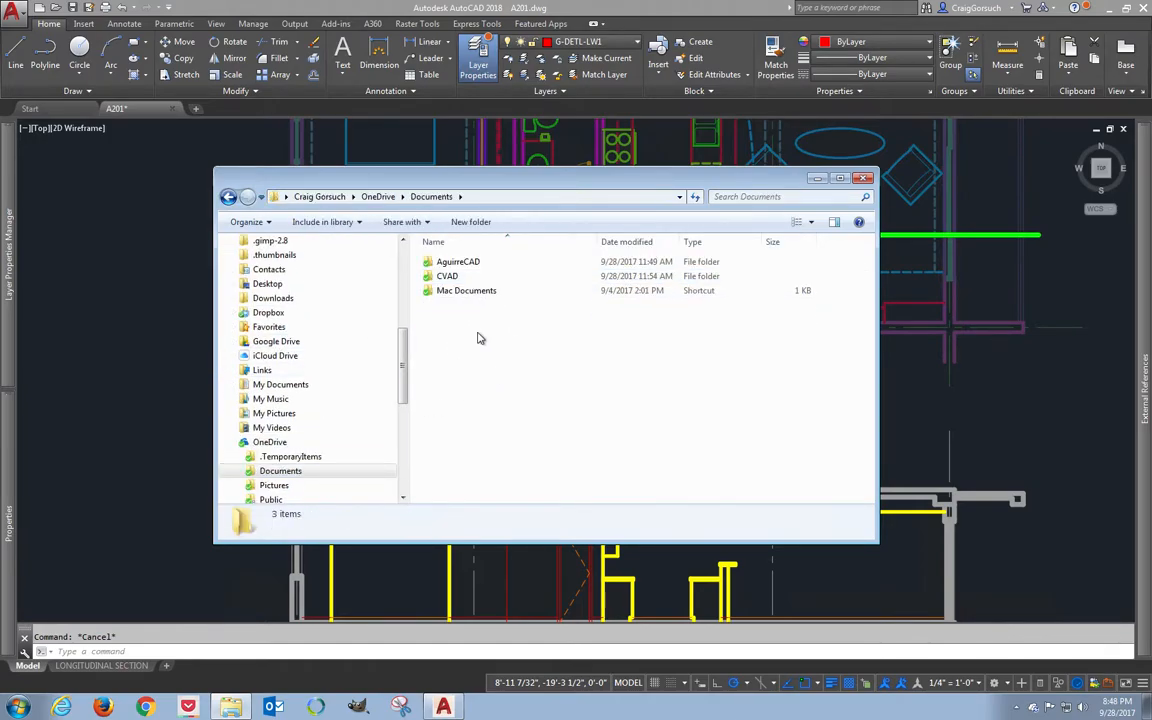
double_click(452, 277)
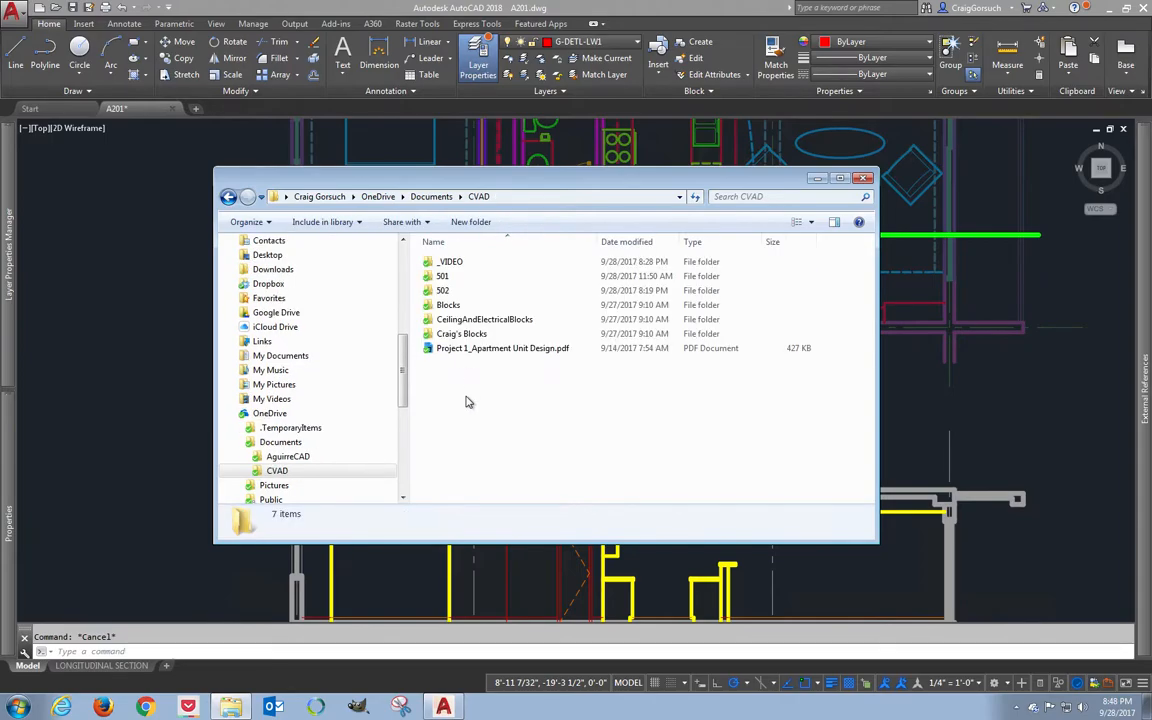
double_click(476, 338)
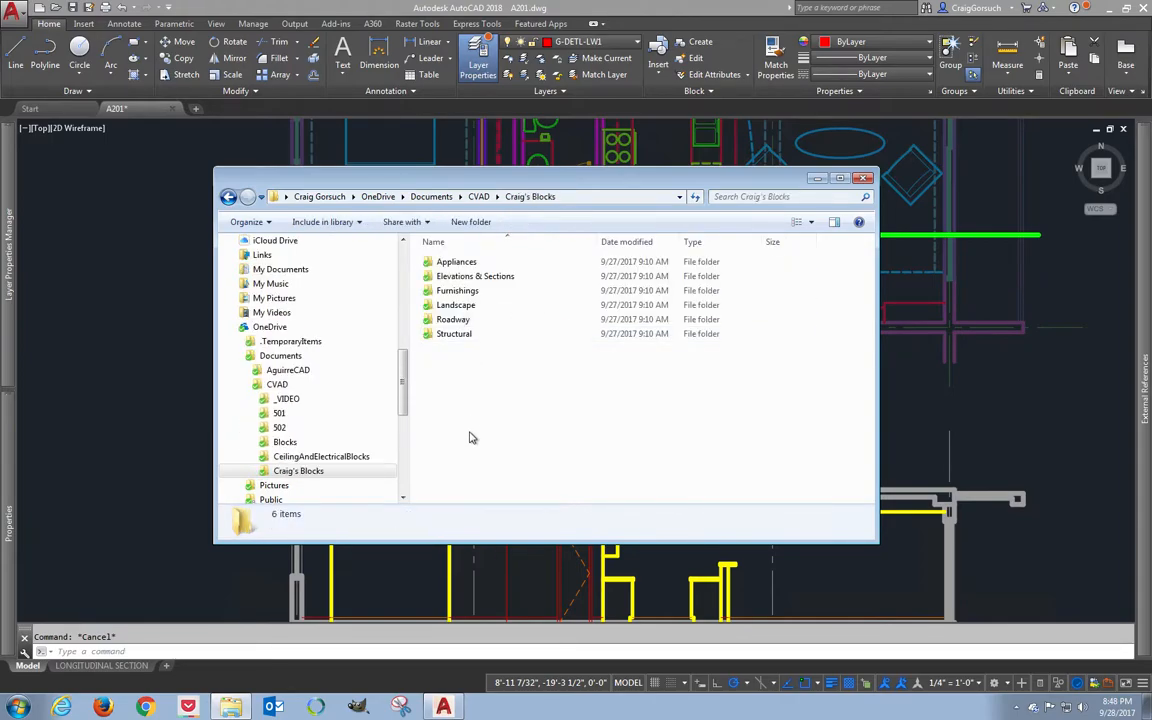
double_click(492, 277)
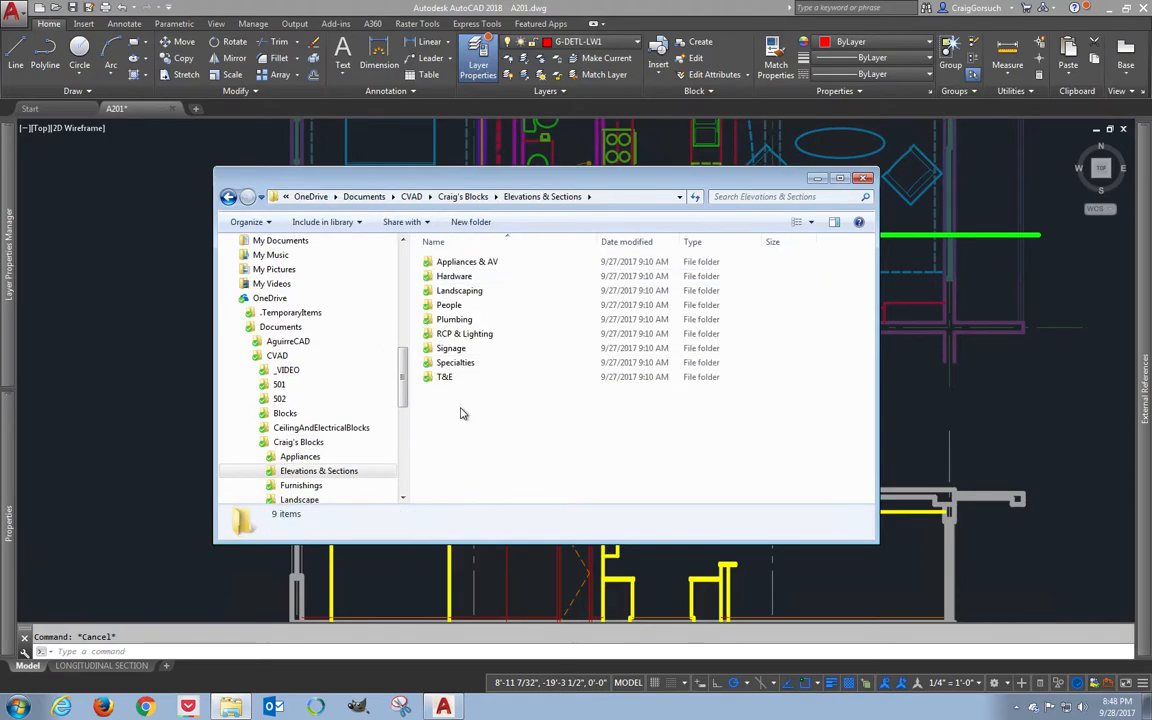
double_click(442, 378)
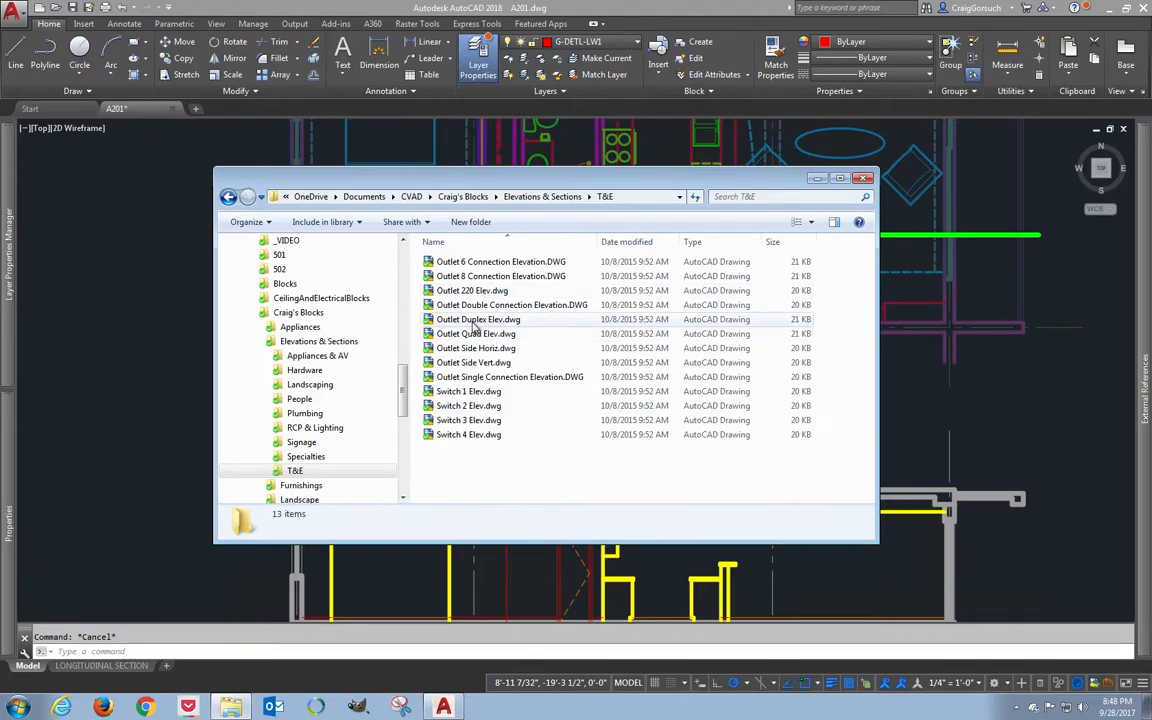
- Insert Outlet Duplex Elev.dwg as a block in the section between the two left yellow wall lines, keeping the default scale and rotation
left_click(477, 321)
double_click(477, 321)
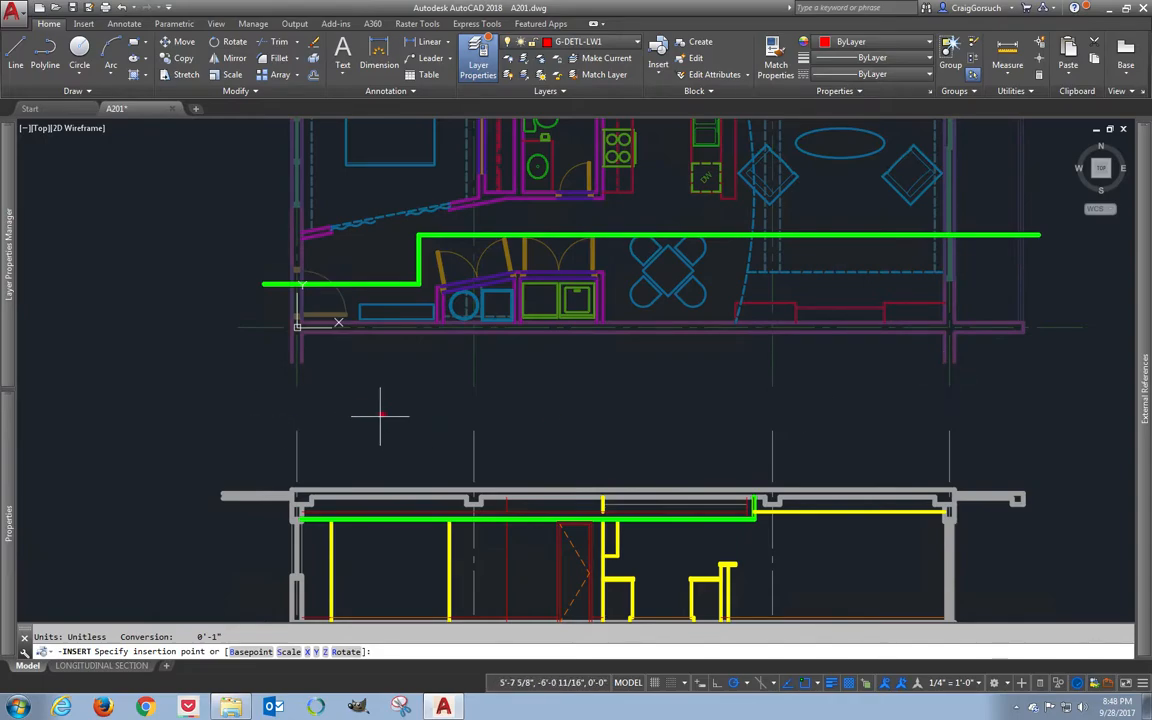
middle_click_drag(379, 455, 400, 364)
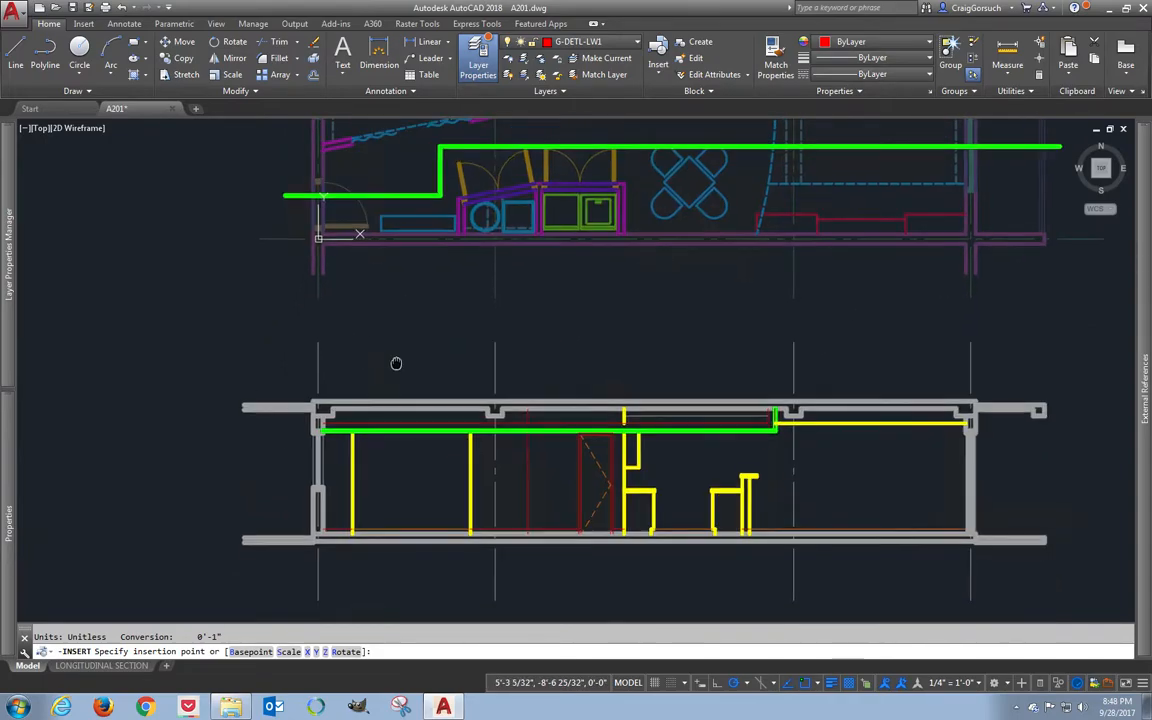
left_click(373, 503)
key("Return")
key("Return")
key("Return")
- Cast two vertical rays from the bedroom nightstands' upper-edge midpoints down through the section to check their alignment with the angled walls
middle_click_drag(396, 306, 432, 460)
middle_click_drag(404, 195, 413, 251)
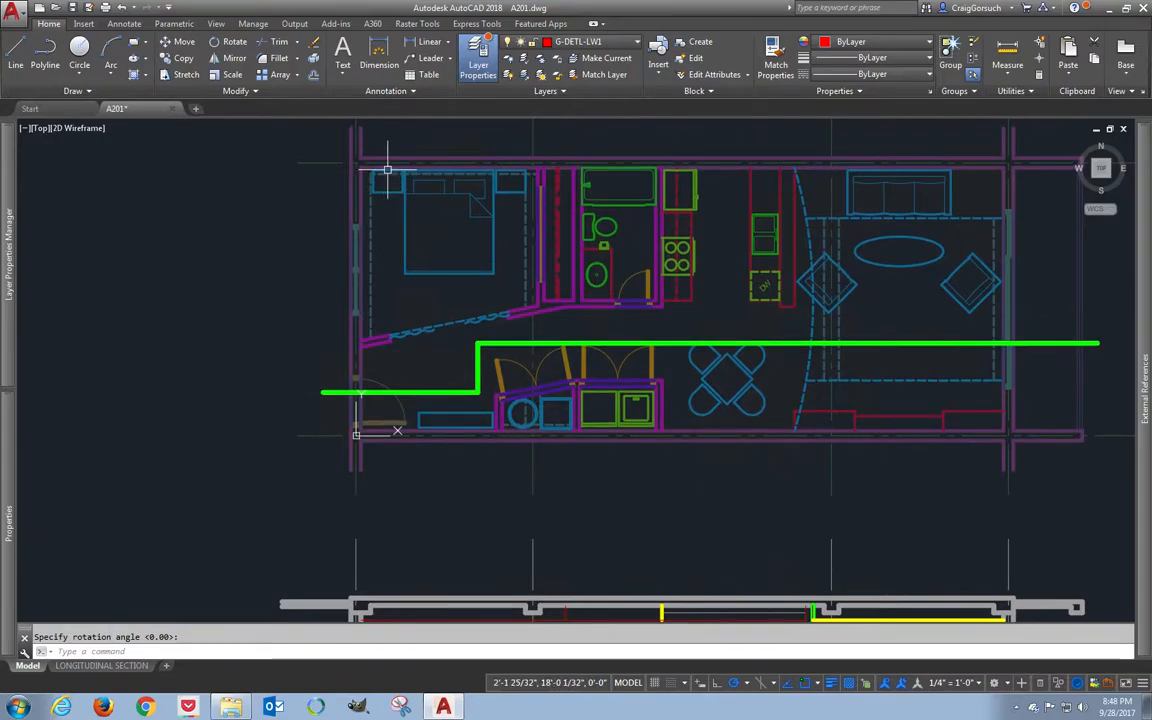
type("ray")
key("Return")
left_click(511, 170)
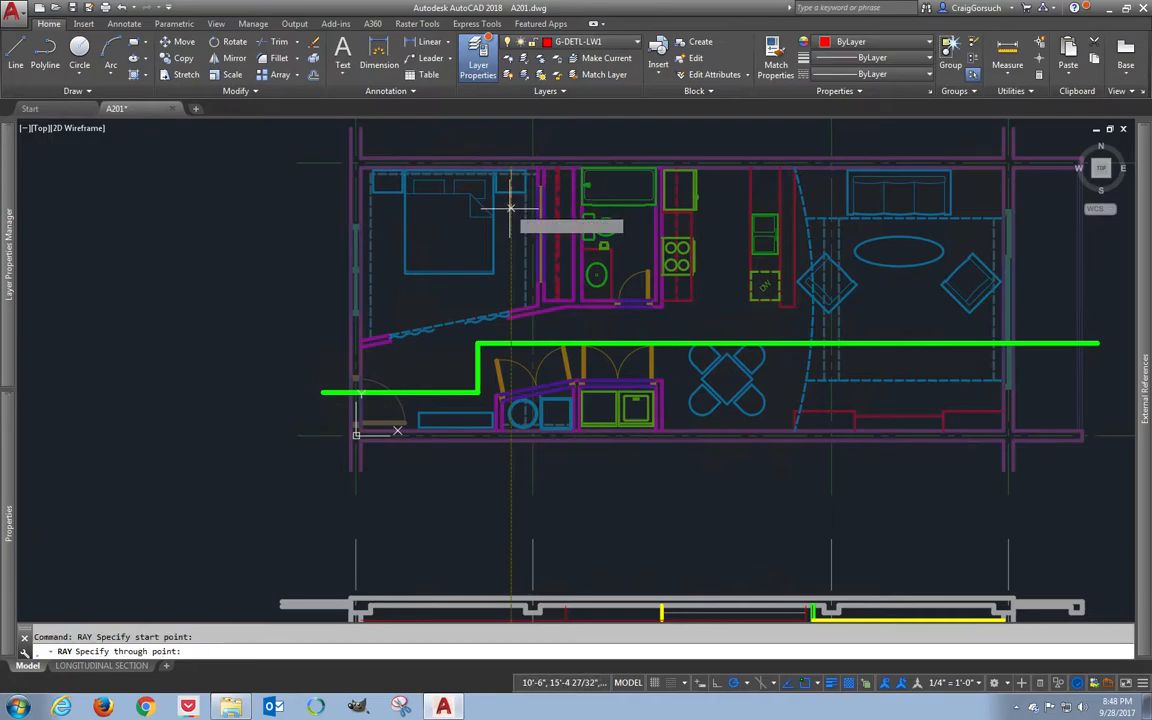
key("Return")
key("Return")
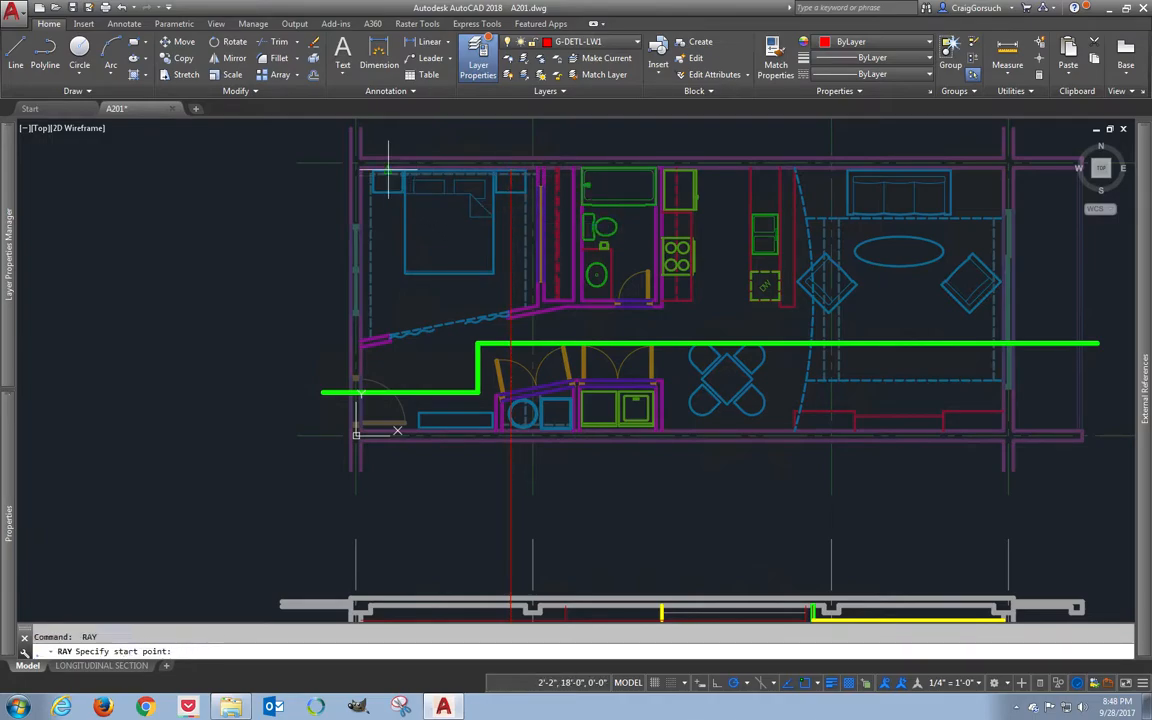
left_click(387, 170)
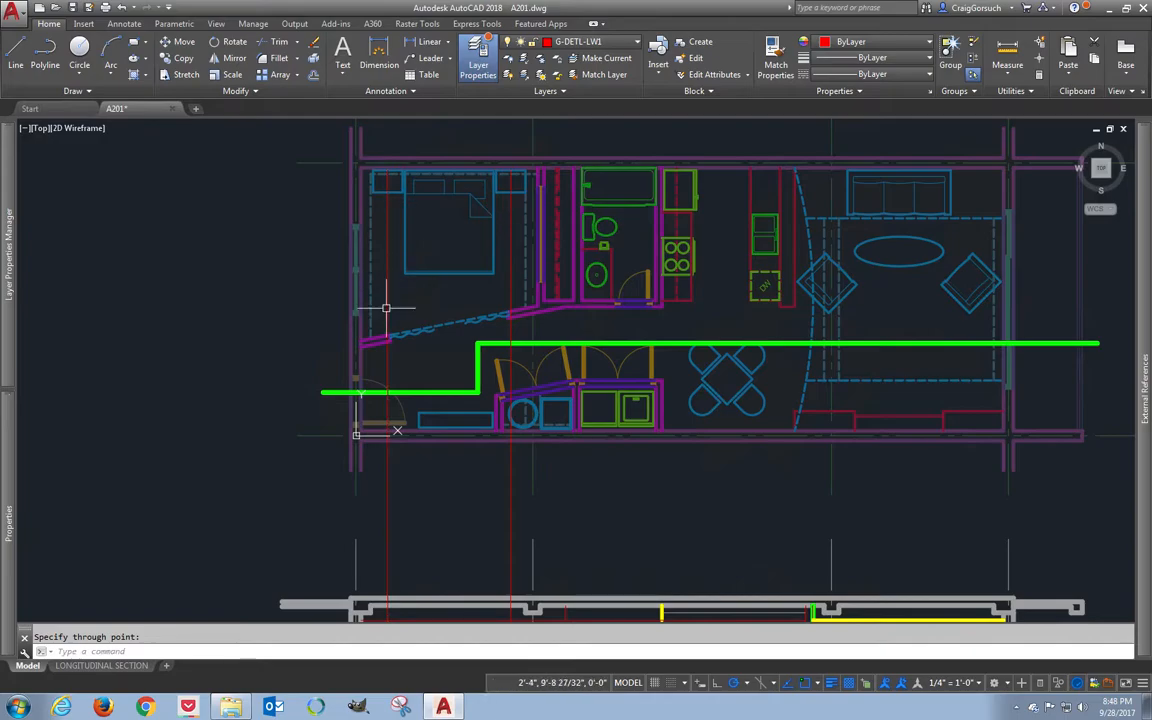
scroll(378, 348, "up", 1)
scroll(378, 348, "up", 2)
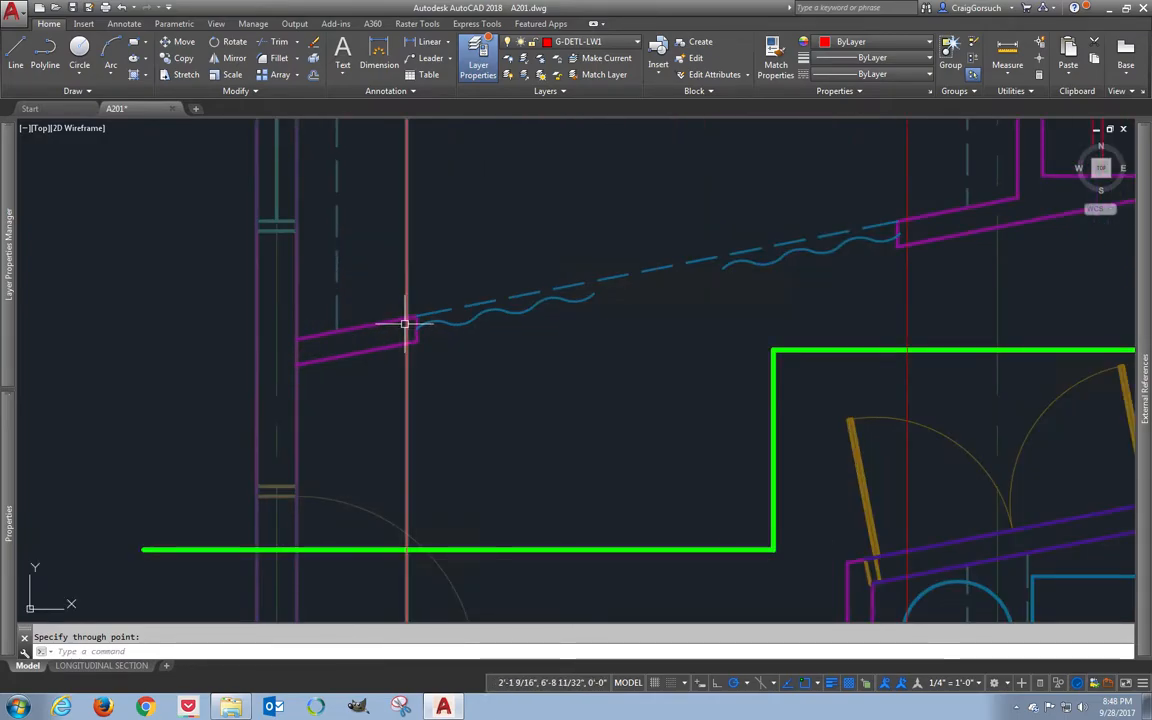
scroll(405, 323, "down", 4)
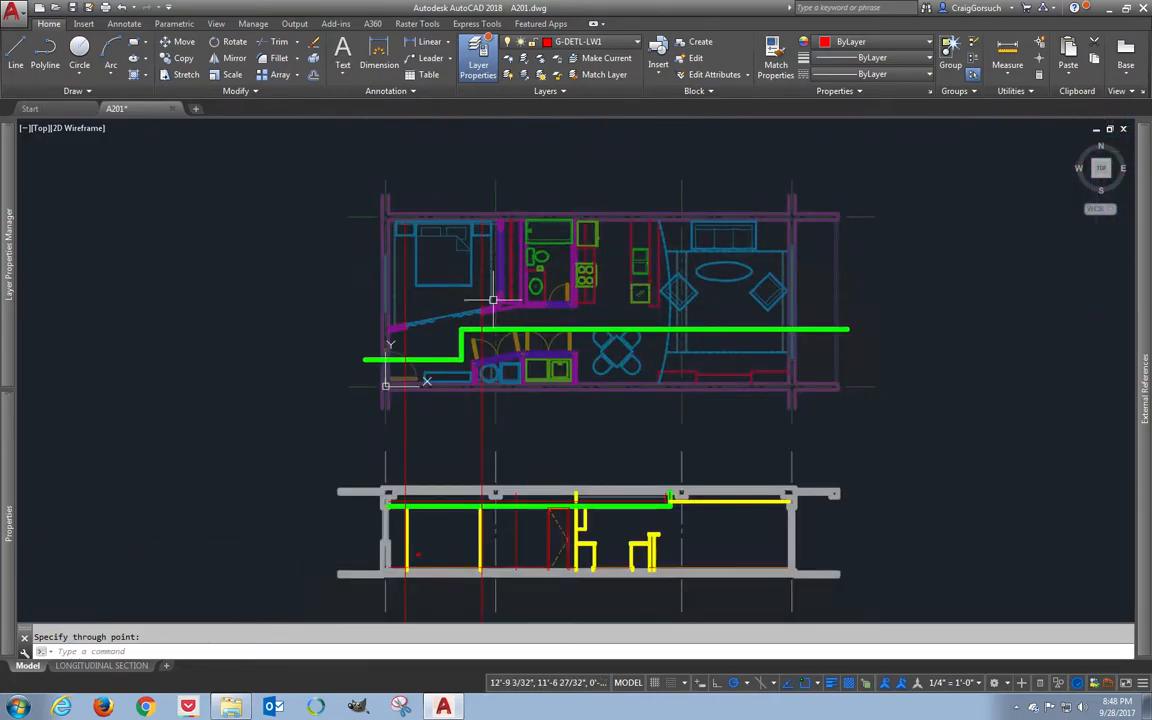
scroll(504, 315, "up", 3)
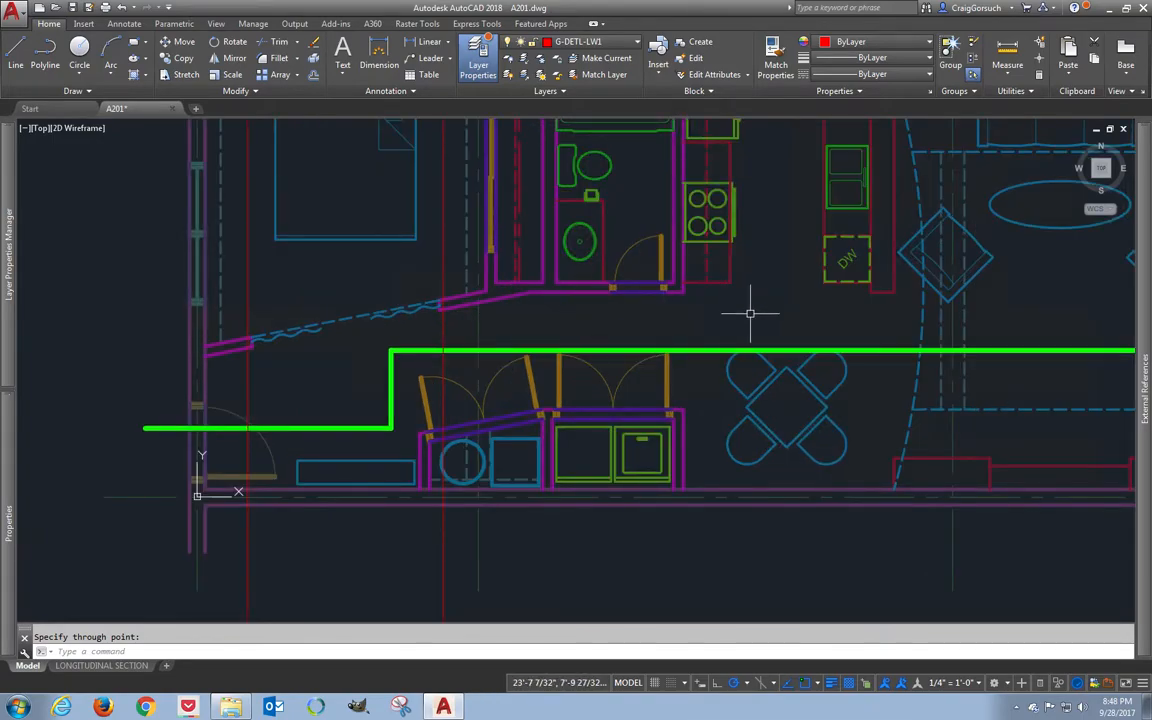
scroll(750, 313, "down", 3)
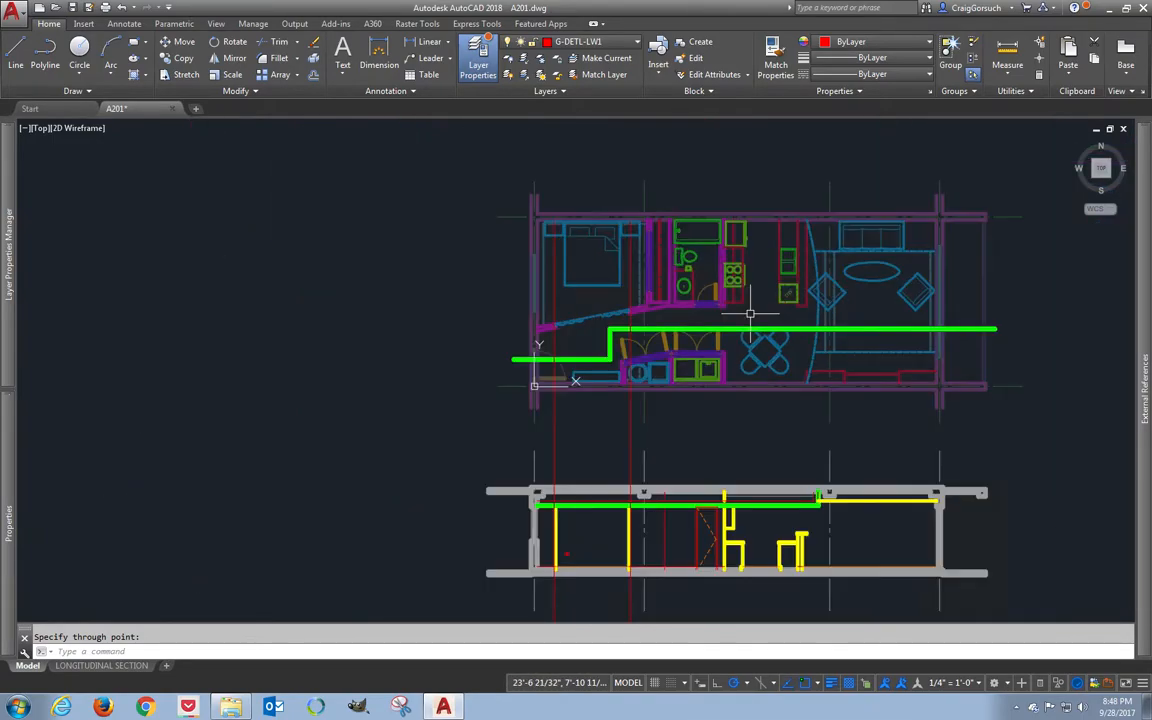
- Erase the two vertical rays running from the nightstands through the section
left_click(624, 247)
key("Return")
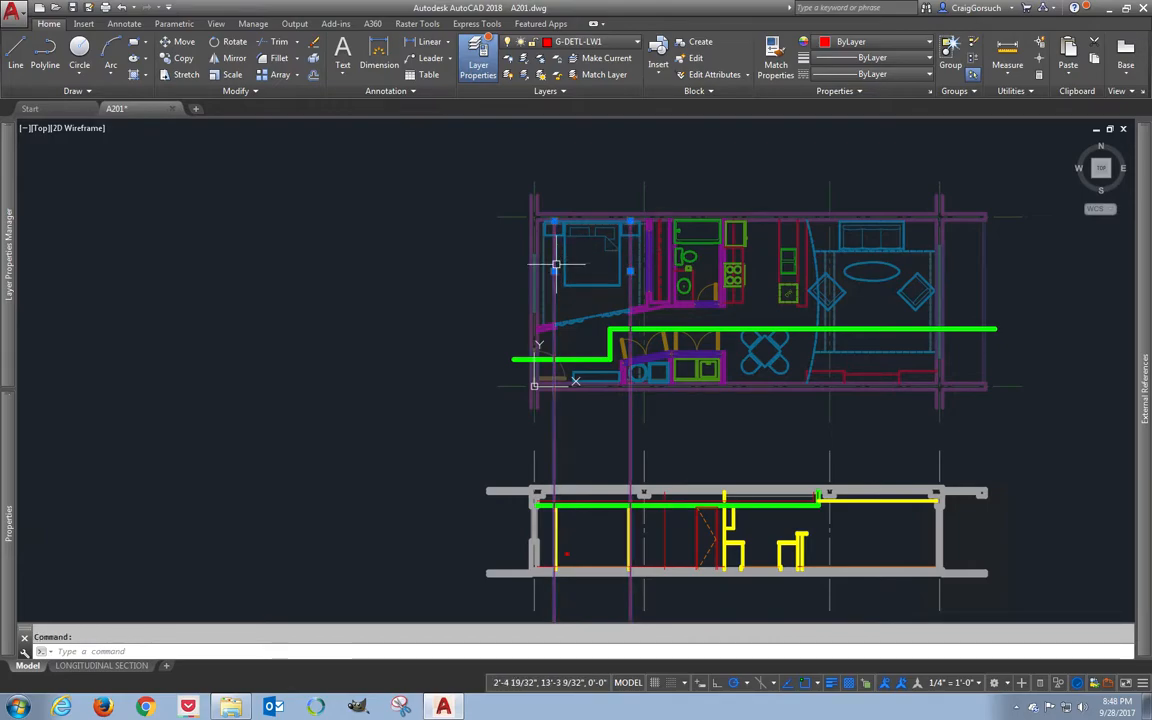
type("e")
key("Return")
middle_click_drag(572, 261, 462, 249)
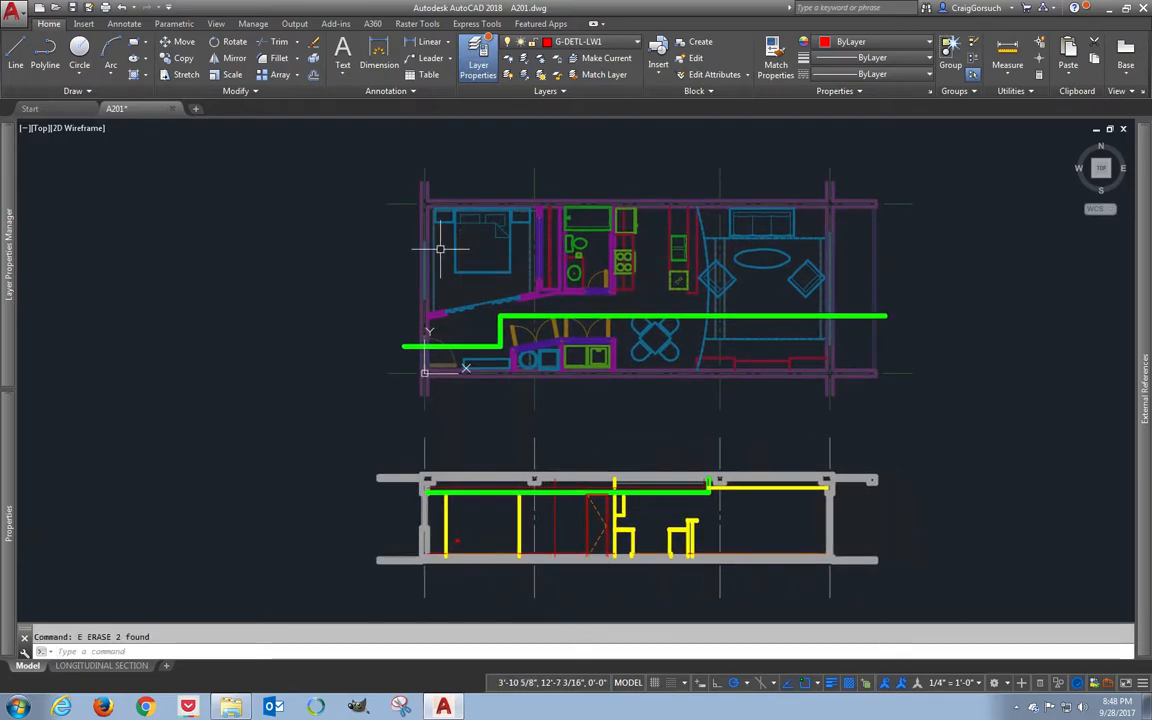
- Open a new file explorer window, browse to OneDrive's Documents, CVAD, _VIDEO folder, and select A102.dwg
mouse_move(232, 714)
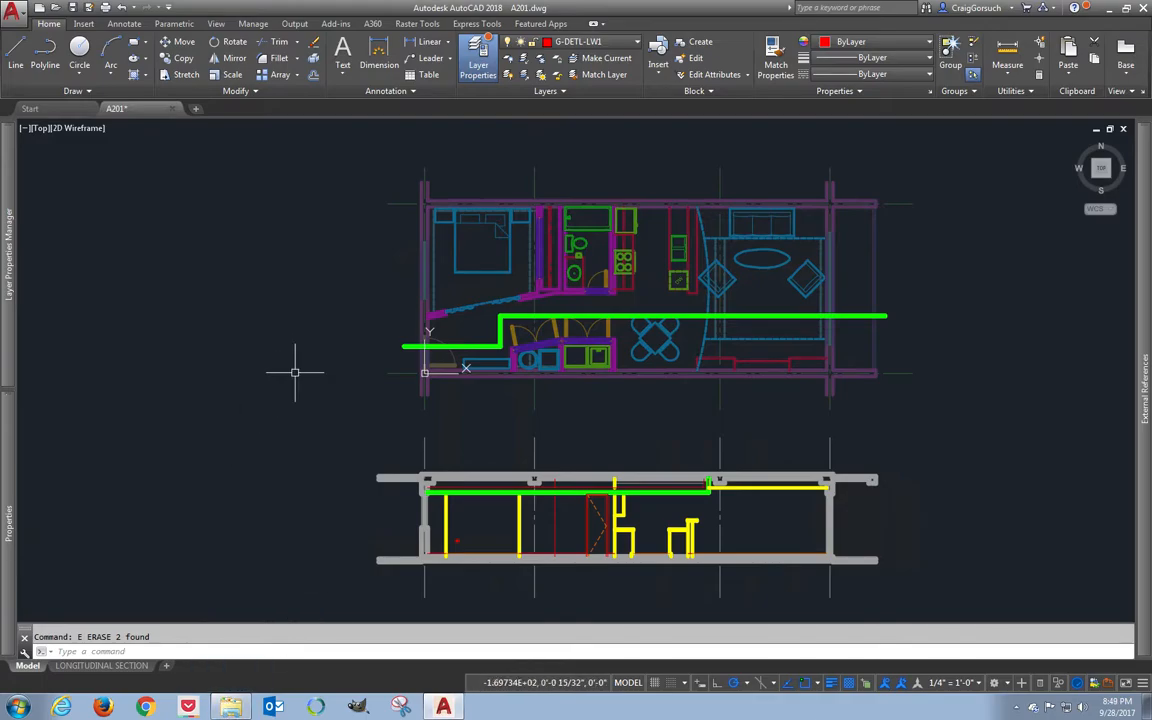
key("super+e")
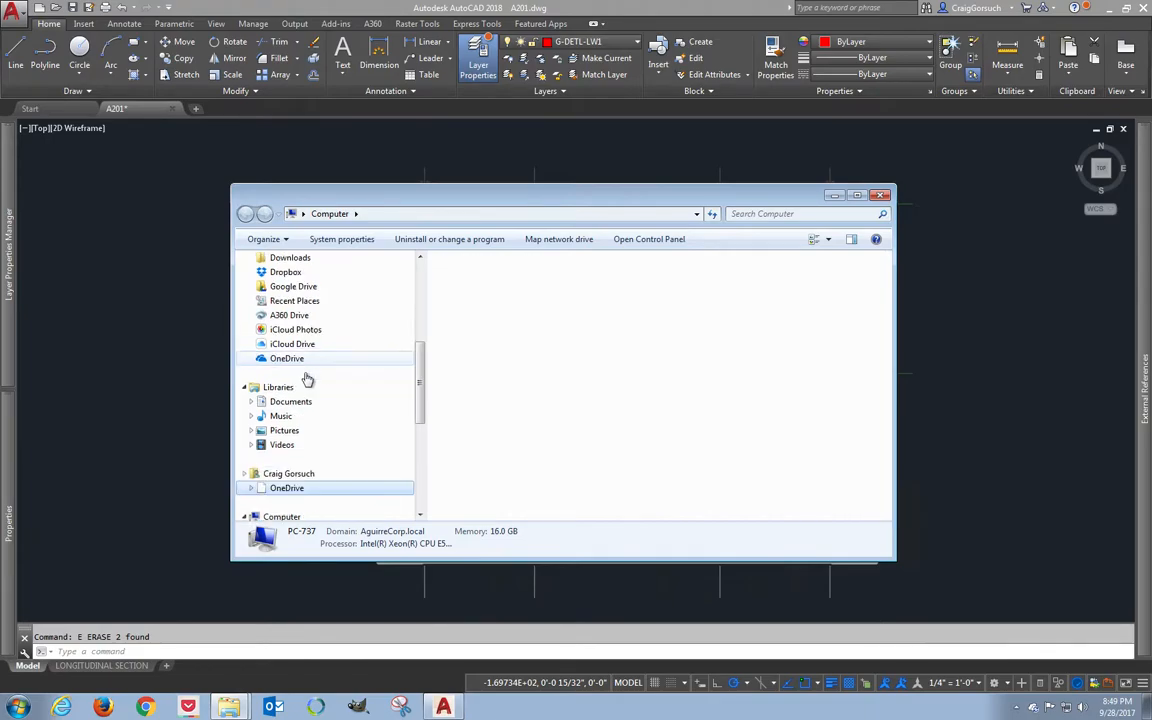
left_click(488, 292)
left_click(505, 294)
key("Escape")
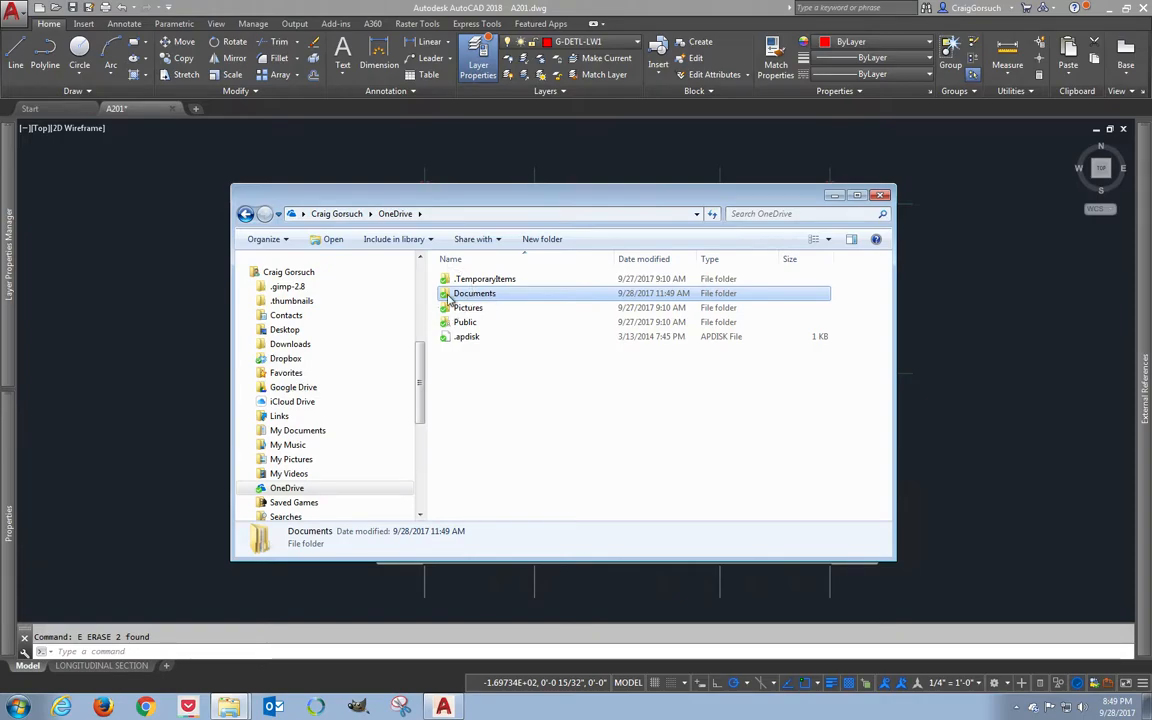
double_click(450, 296)
double_click(468, 292)
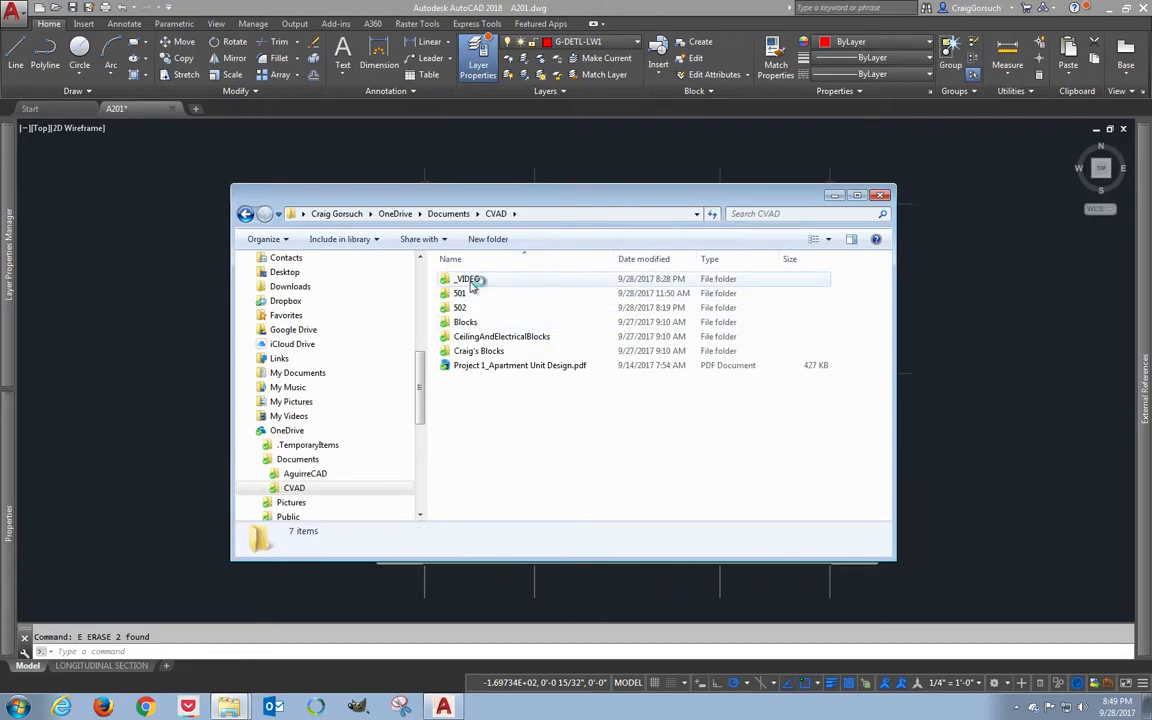
double_click(470, 281)
left_click(478, 324)
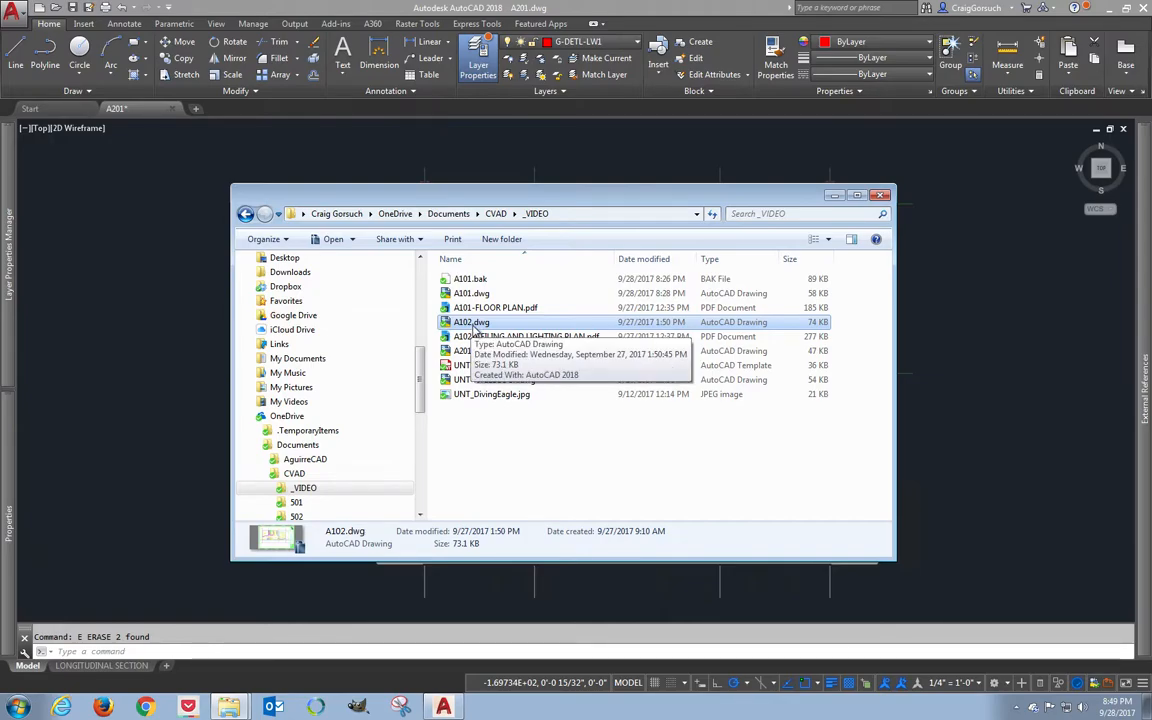
- Return to the A201 drawing and make G-XREF the current layer
key("Escape")
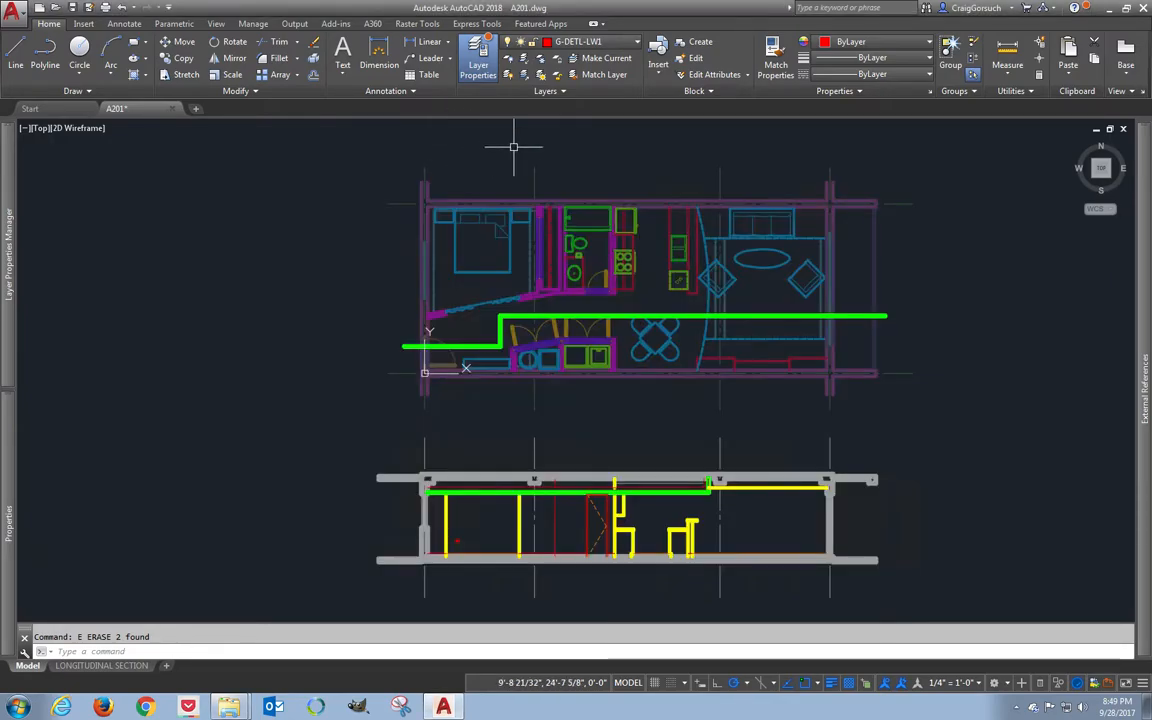
left_click(604, 41)
scroll(532, 162, "up", 1)
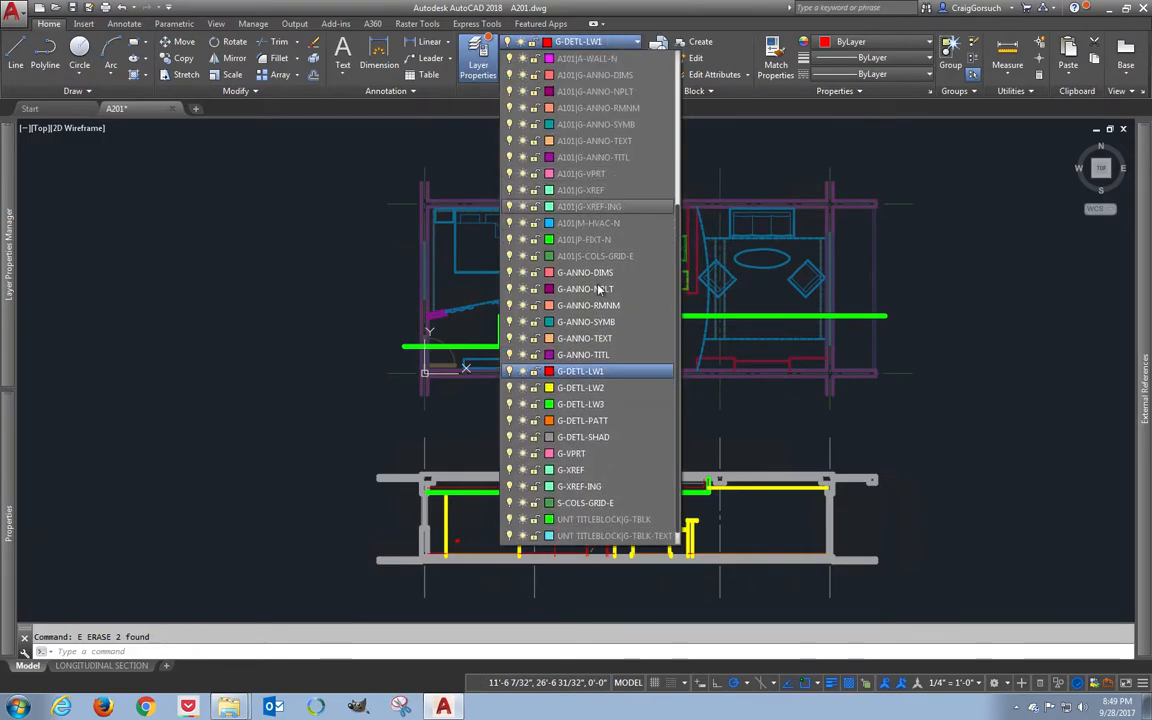
left_click(575, 469)
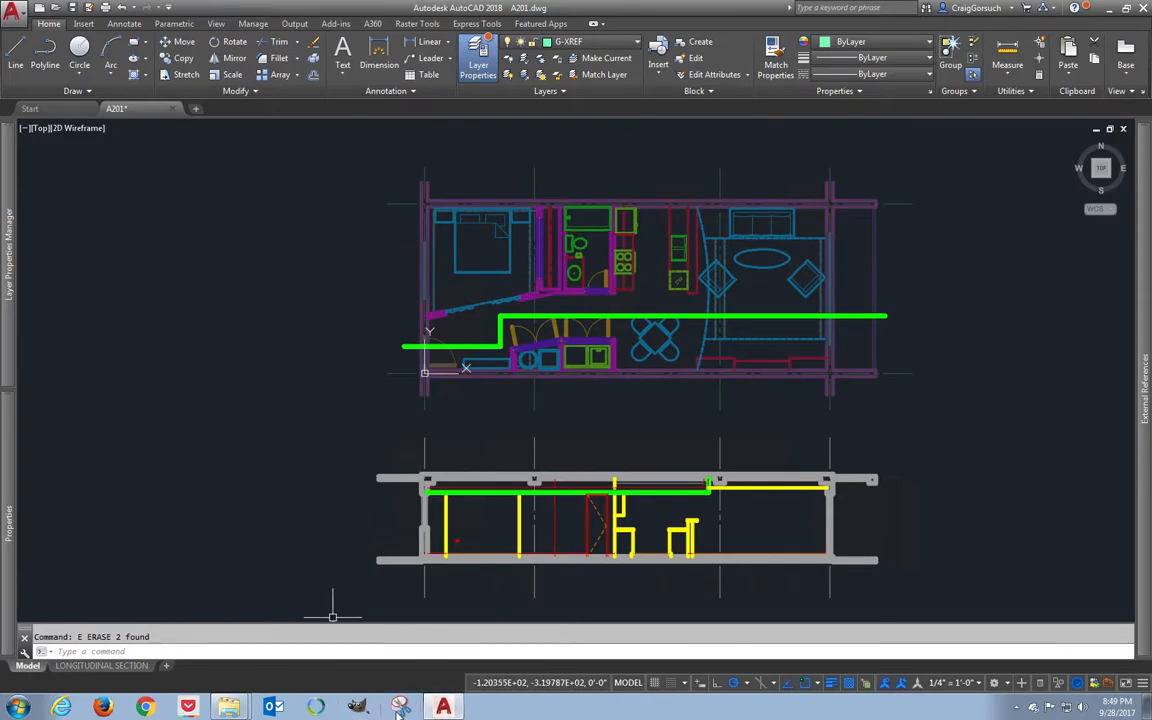
- Attach A102.dwg from the _VIDEO folder as an external reference, with its lower-left corner left of the existing floor plan
left_click(229, 675)
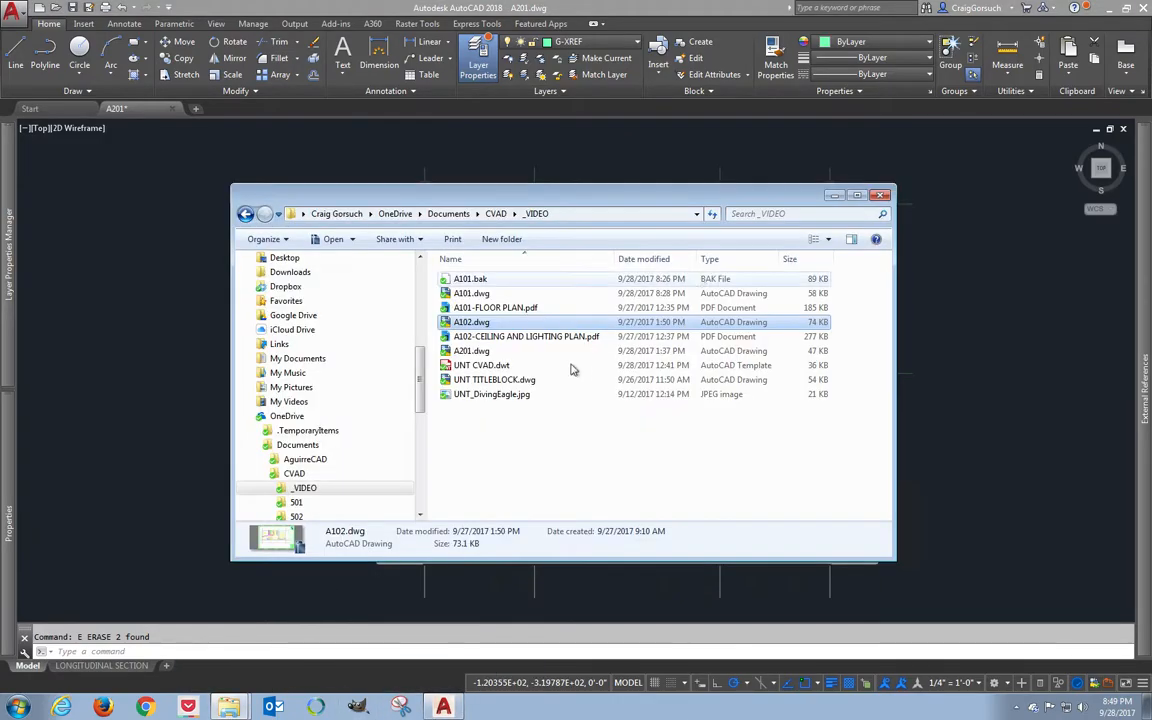
left_click(476, 326)
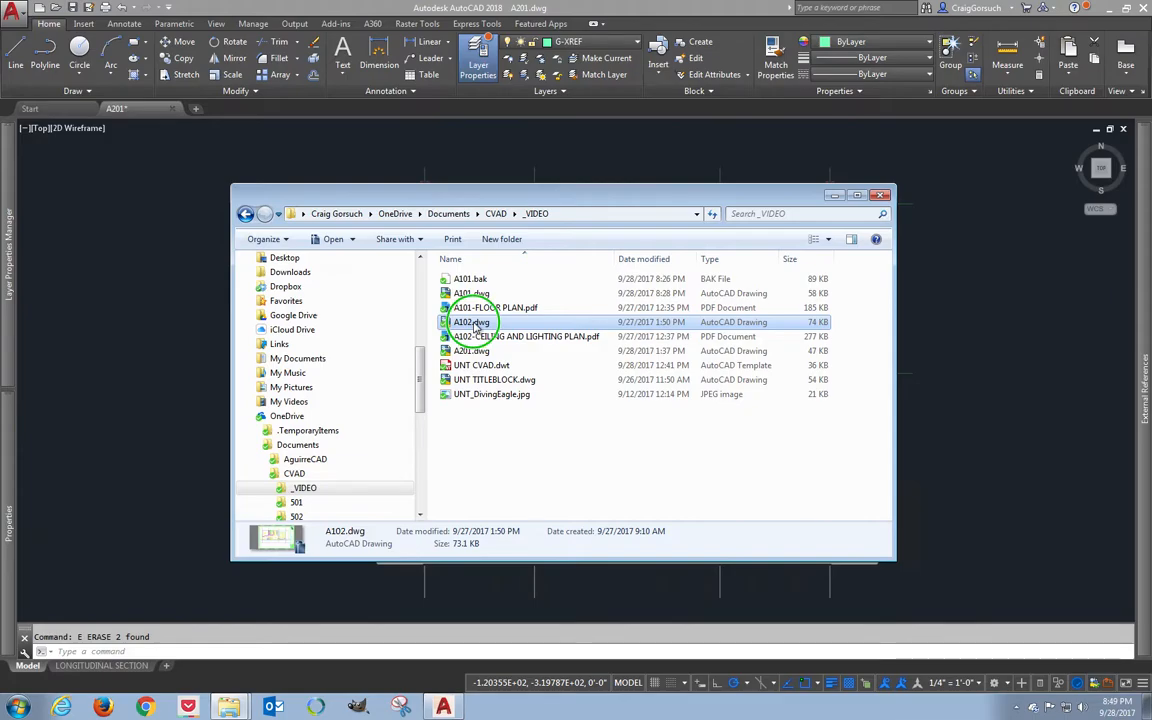
mouse_move(476, 326)
right_mouse_down()
mouse_move(226, 327)
mouse_move(185, 347)
mouse_move(197, 352)
right_mouse_up()
left_click(228, 388)
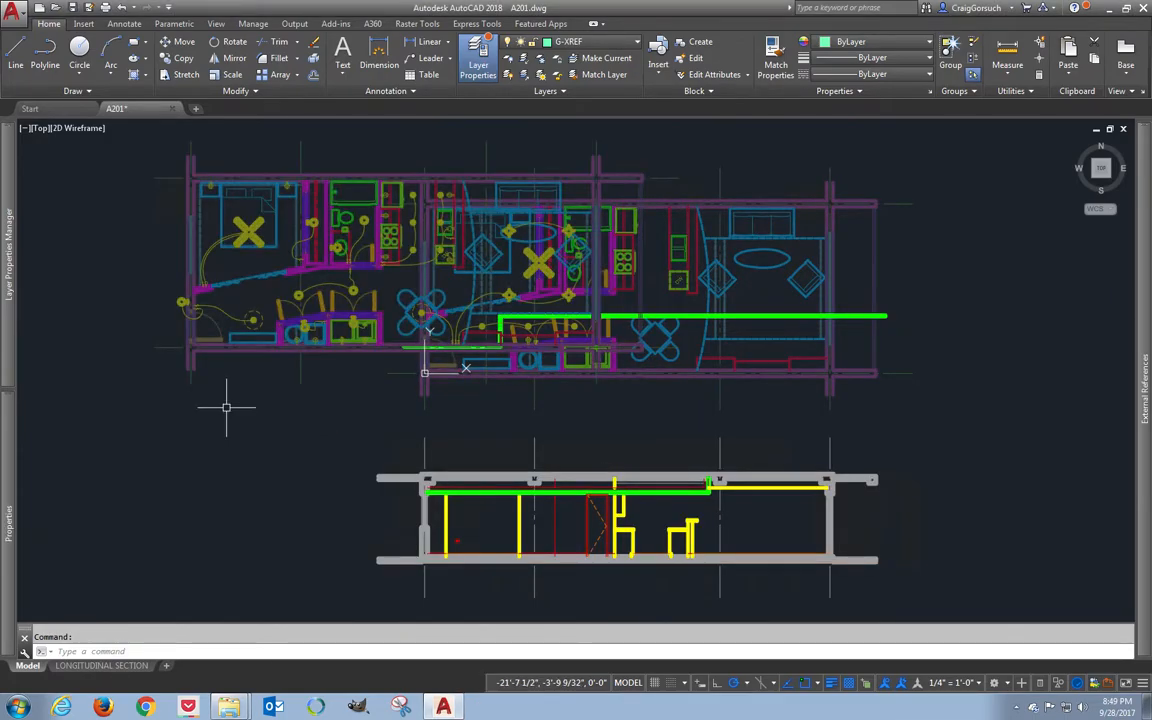
left_click(214, 377)
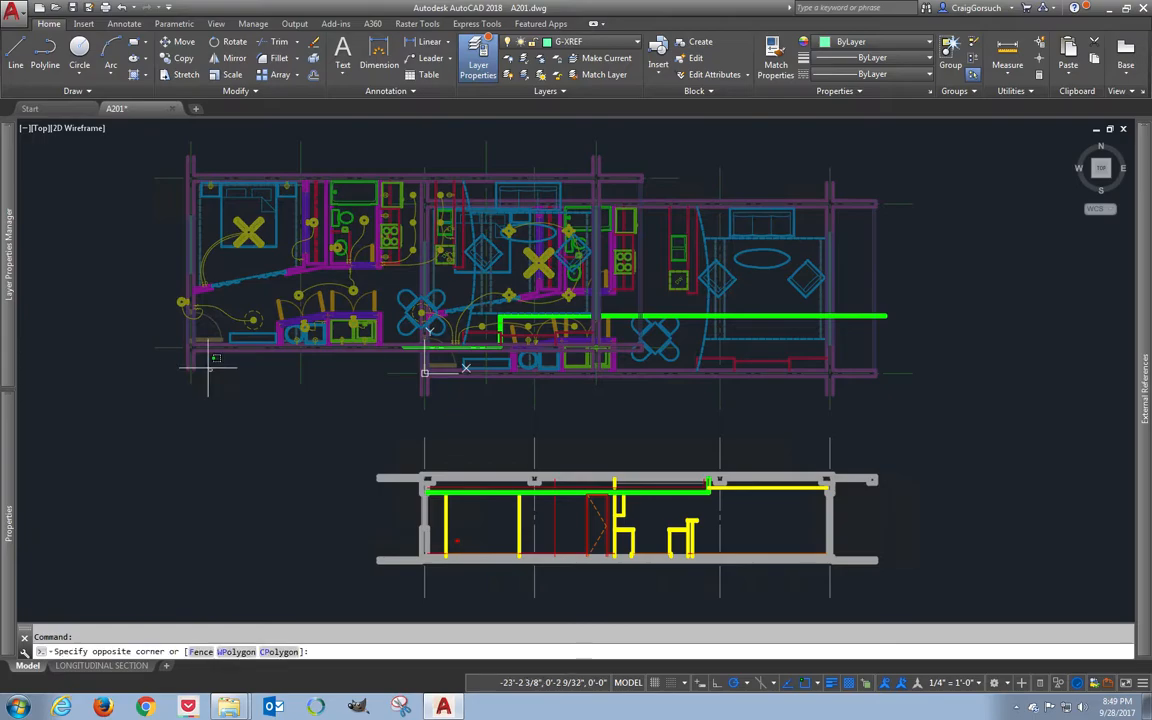
- Move the attached A102 reference by its lower-left grid intersection onto the matching intersection of the existing floor plan
left_click(184, 346)
scroll(184, 346, "up", 2)
scroll(184, 346, "up", 3)
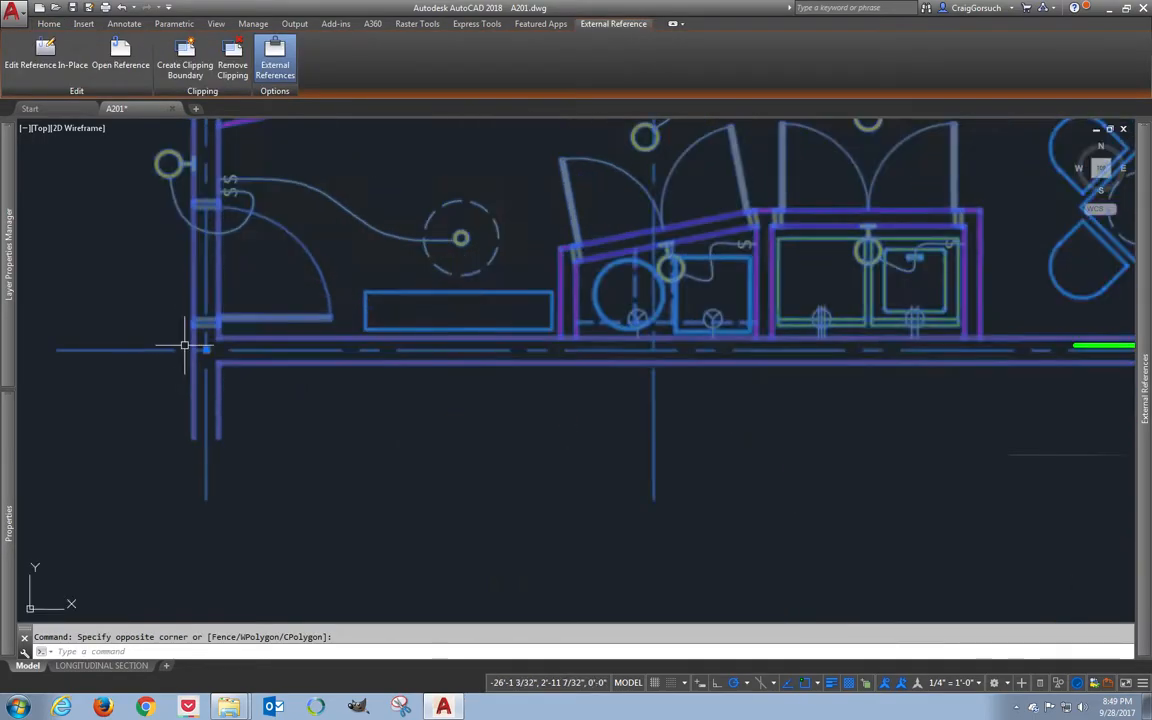
key("Return")
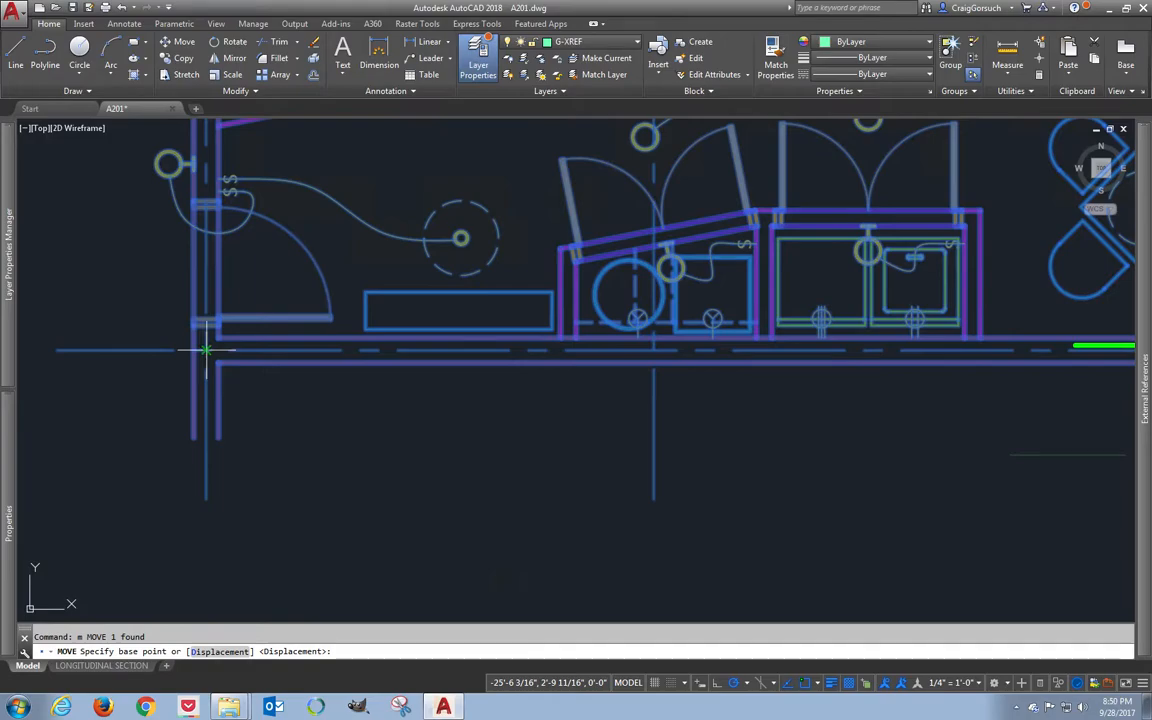
left_click(206, 348)
middle_click_drag(949, 453, 185, 506)
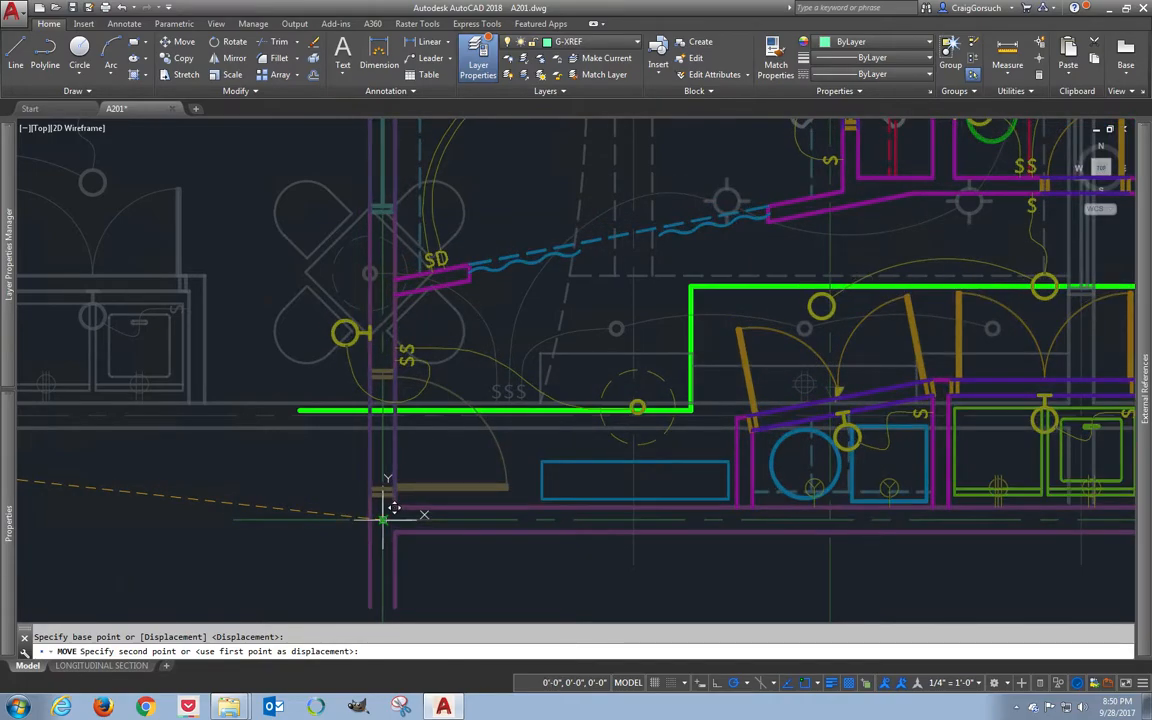
left_click(637, 408)
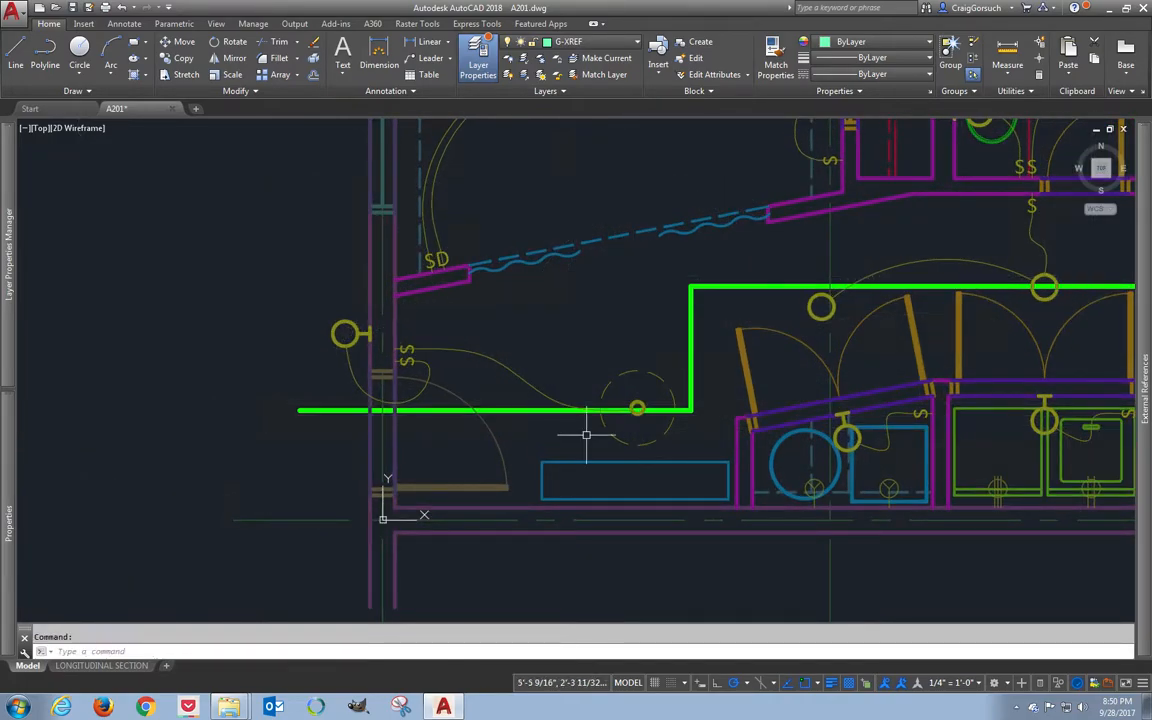
- Open the referenced A102 drawing from the attached reference and switch it to model space
scroll(645, 400, "up", 2)
scroll(570, 394, "down", 4)
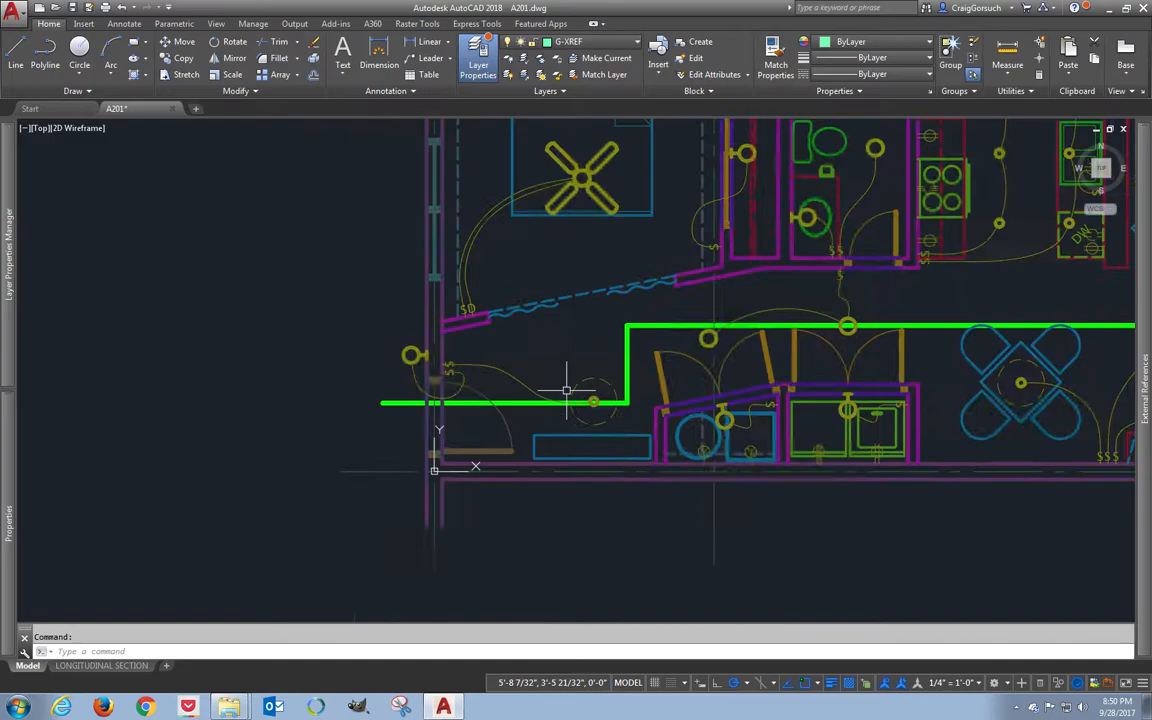
middle_click_drag(661, 367, 460, 438)
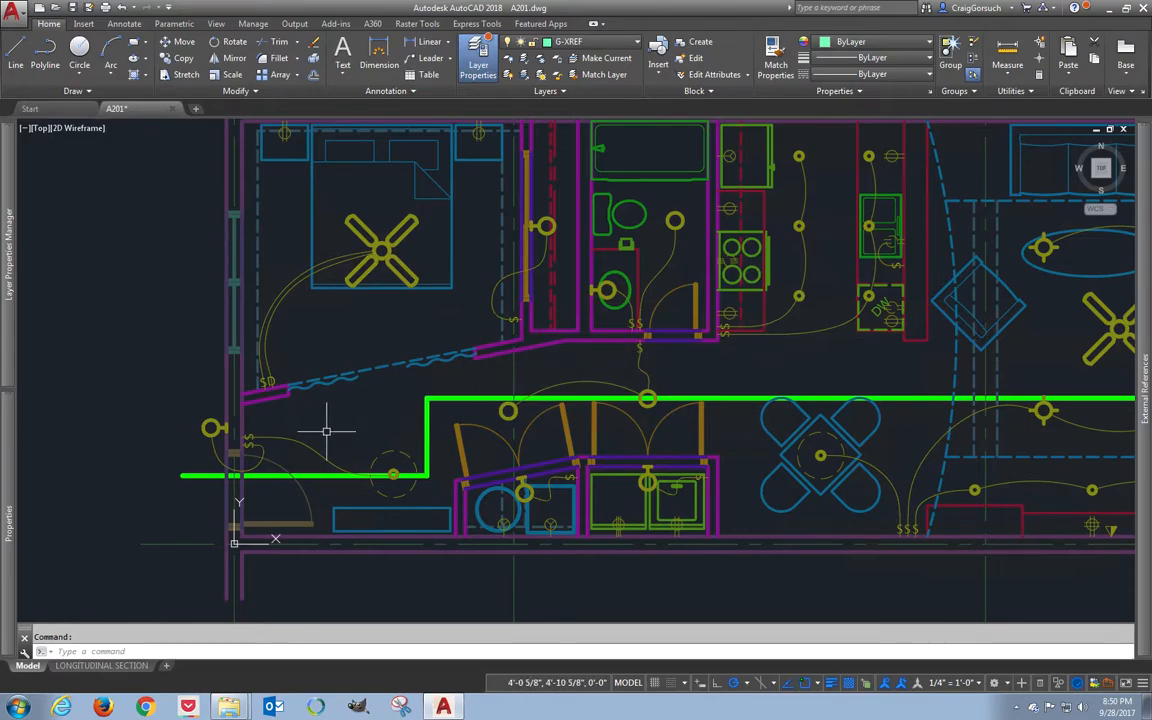
middle_click_drag(630, 391, 645, 403)
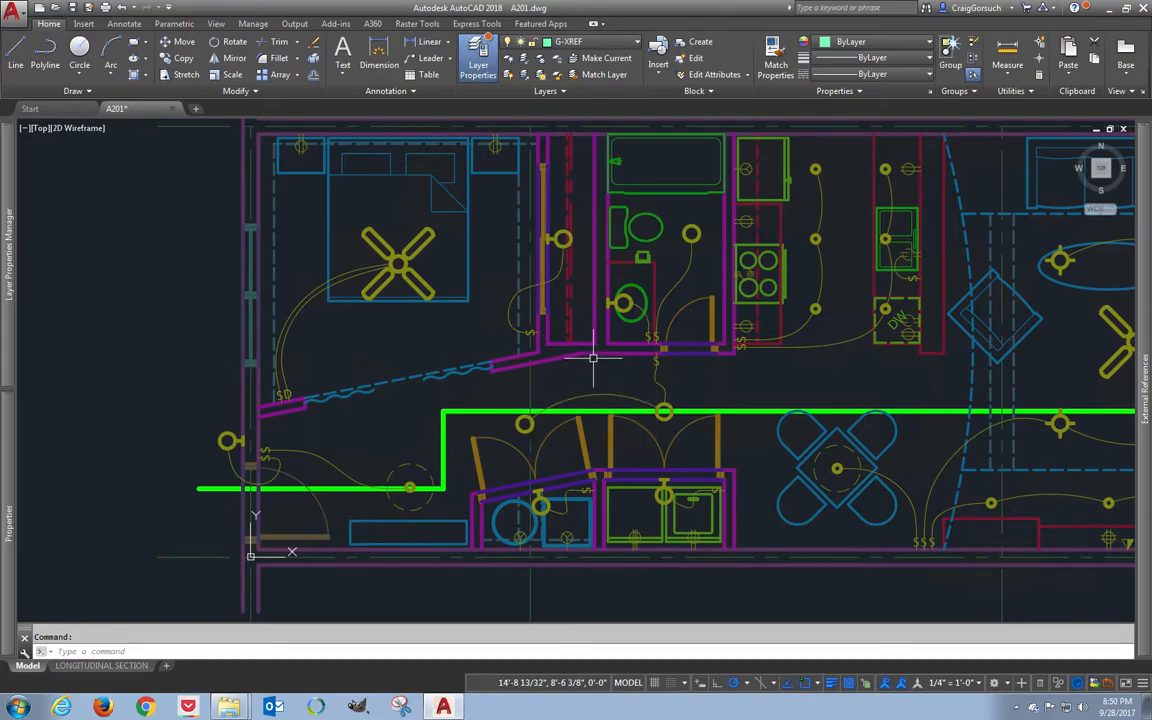
mouse_move(598, 355)
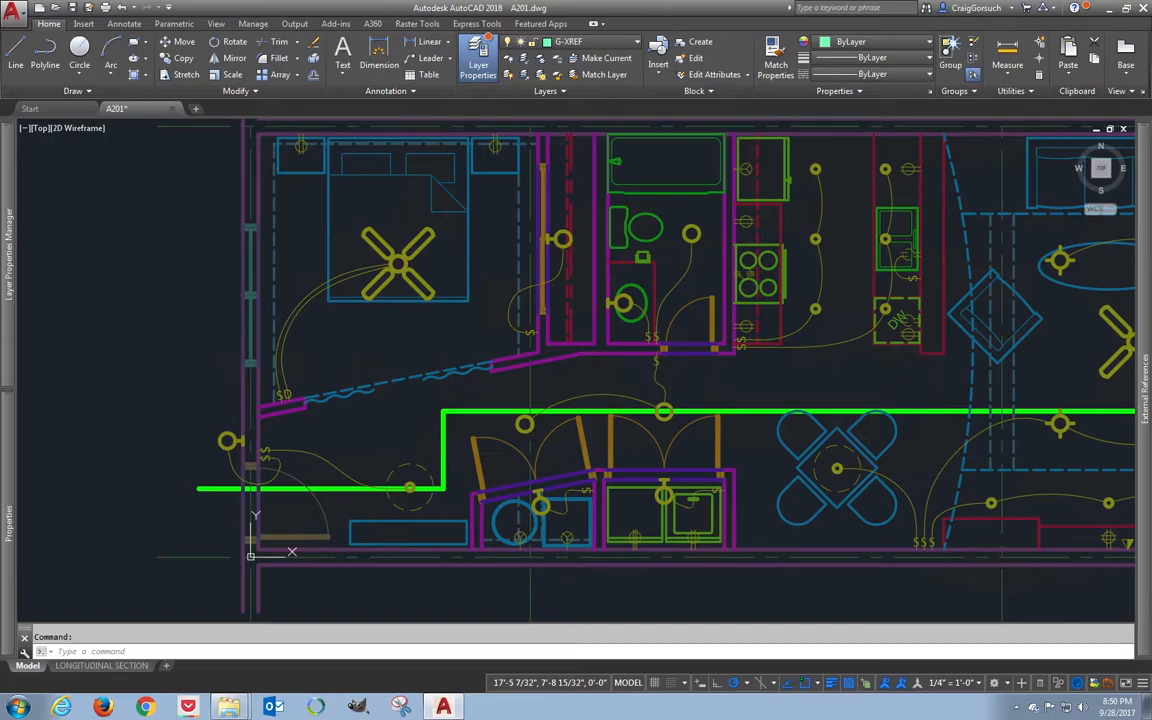
left_click(657, 377)
left_click(120, 52)
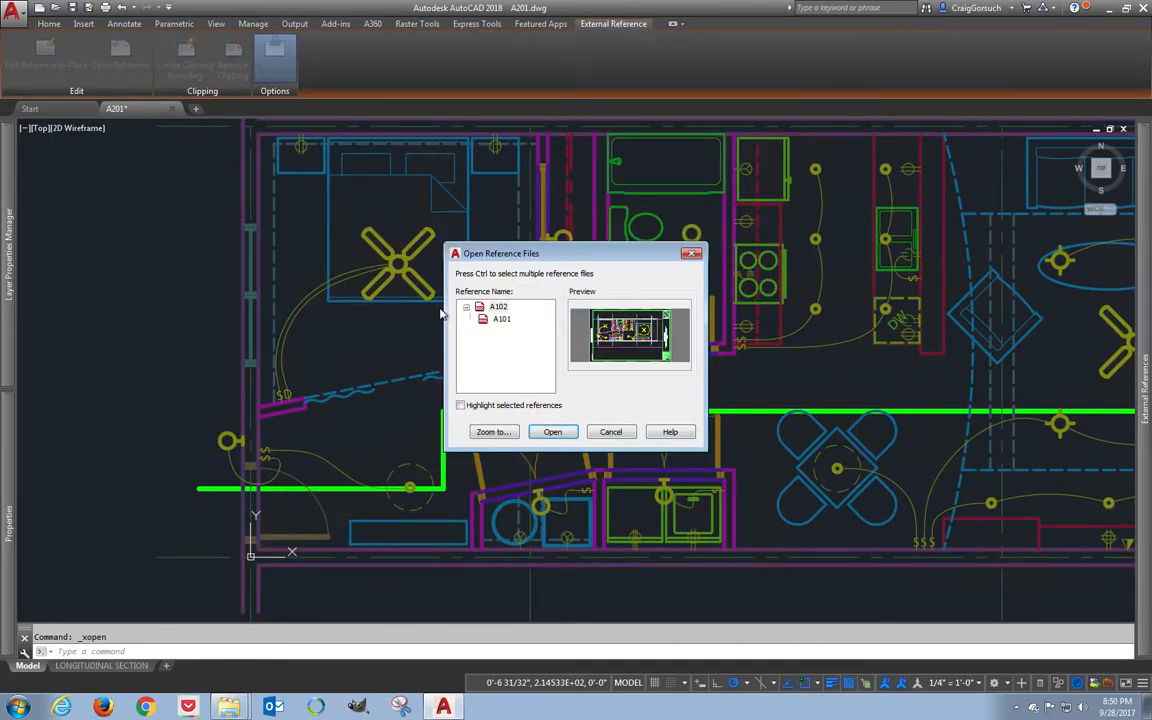
left_click(498, 307)
left_click(551, 433)
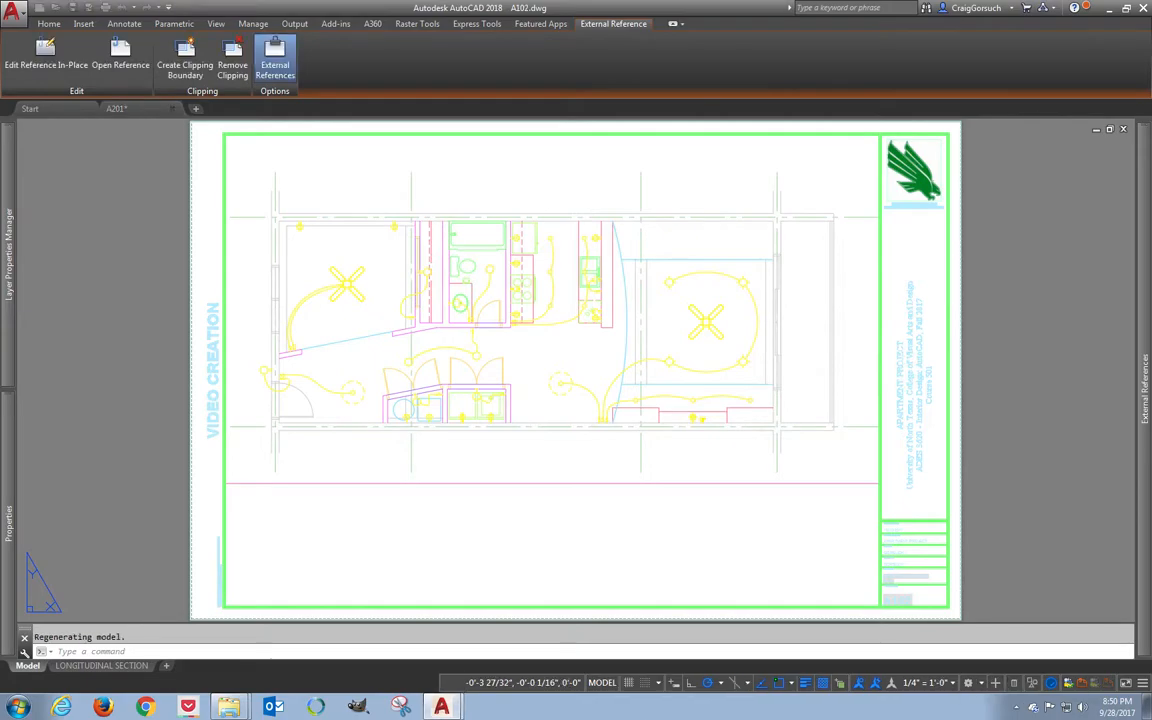
double_click(277, 541)
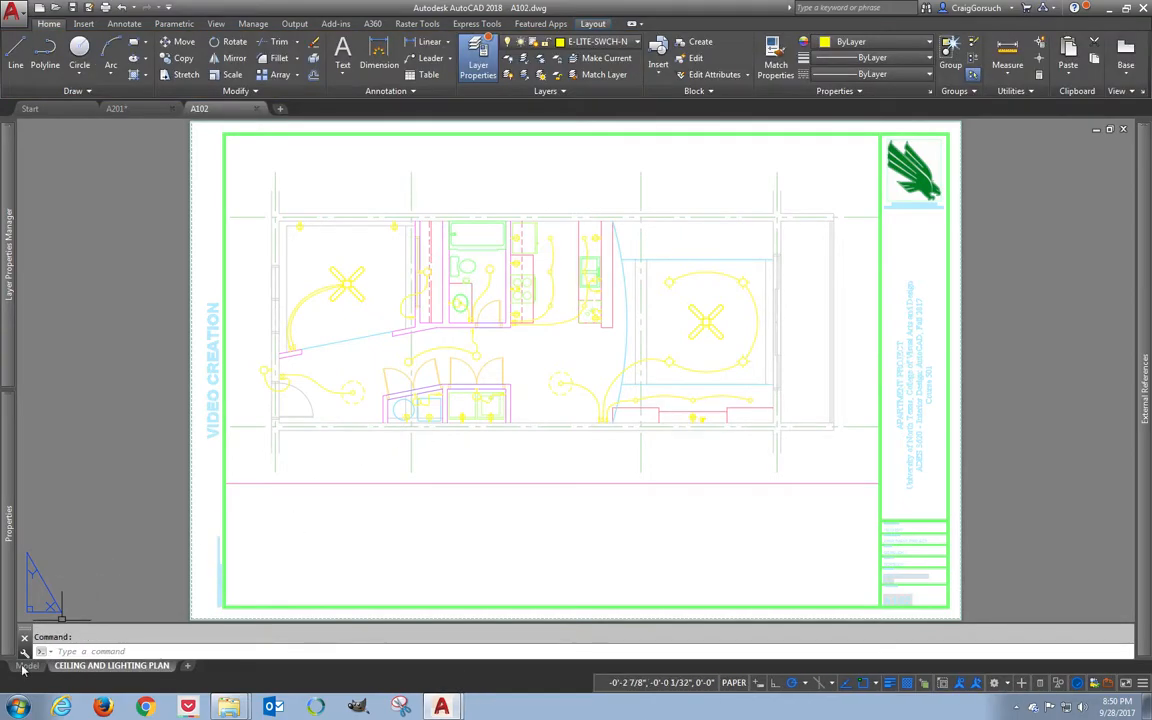
left_click(25, 666)
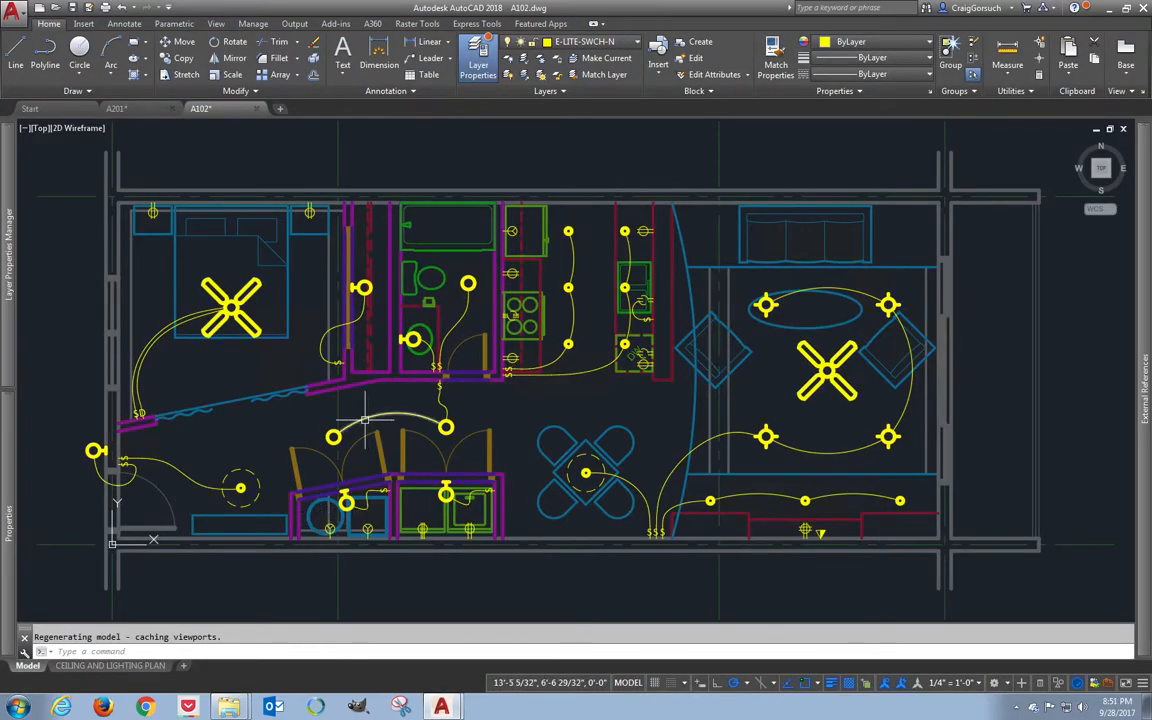
- Copy the outlet symbol at the kitchen counter below the range to the hallway, the entry and above the console table
scroll(354, 409, "up", 5)
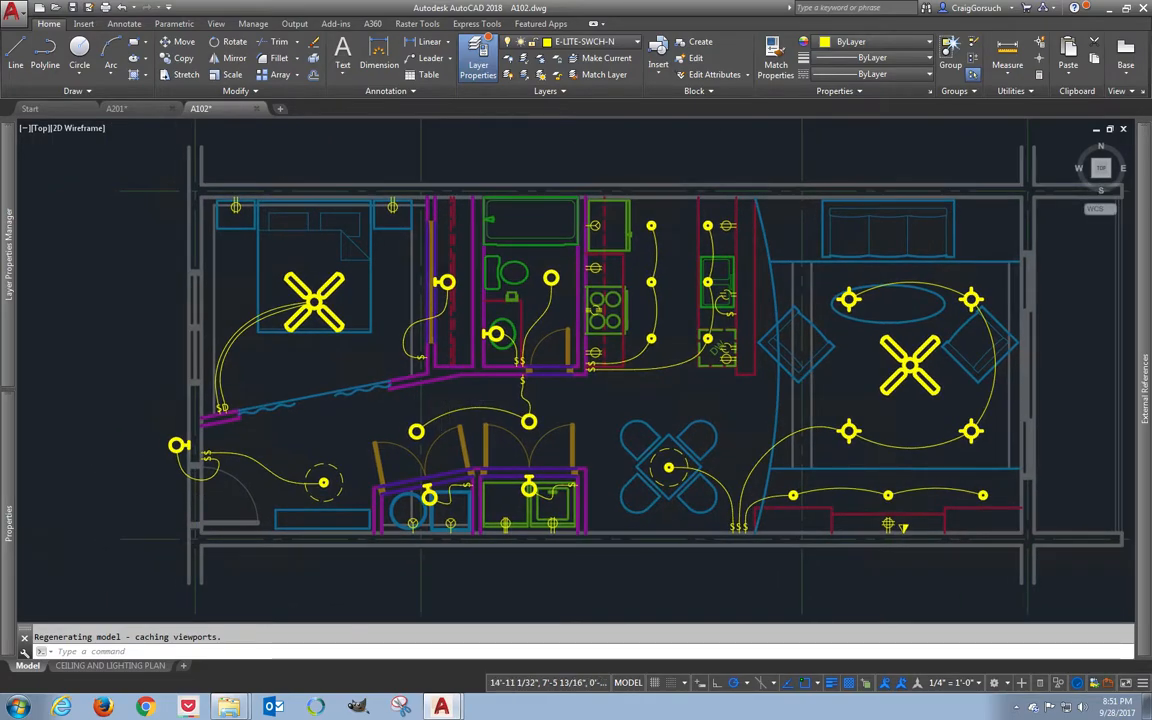
scroll(476, 398, "up", 2)
type("co")
key("Return")
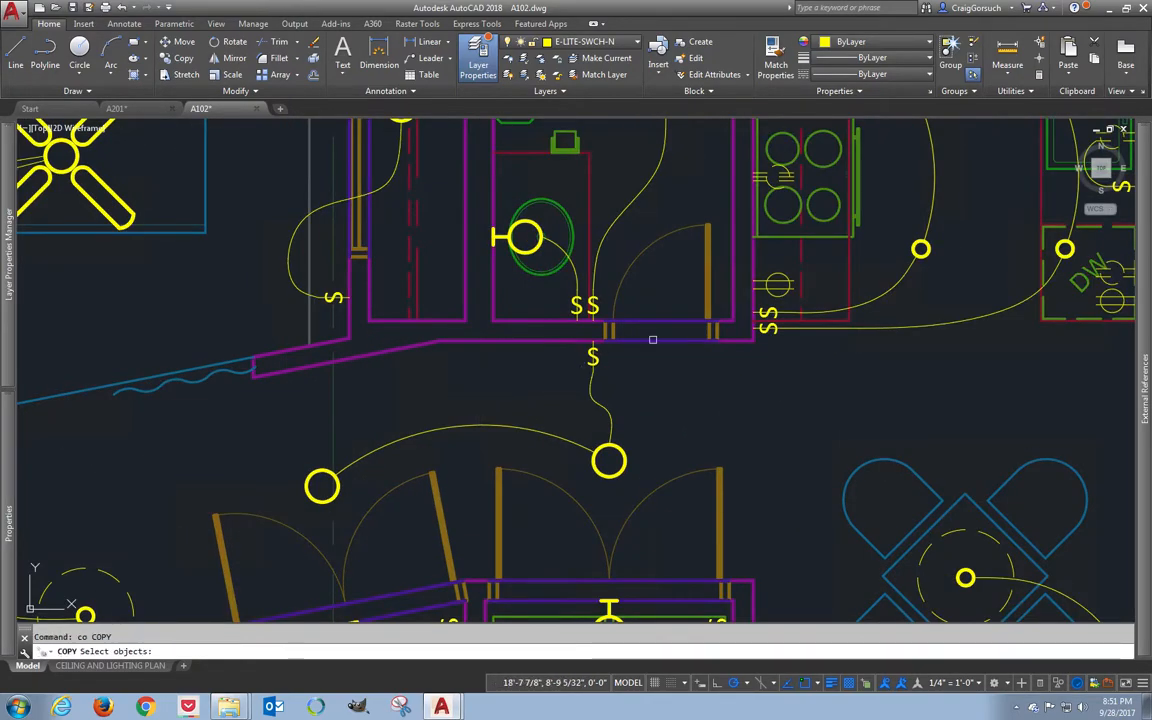
left_click(784, 294)
key("Return")
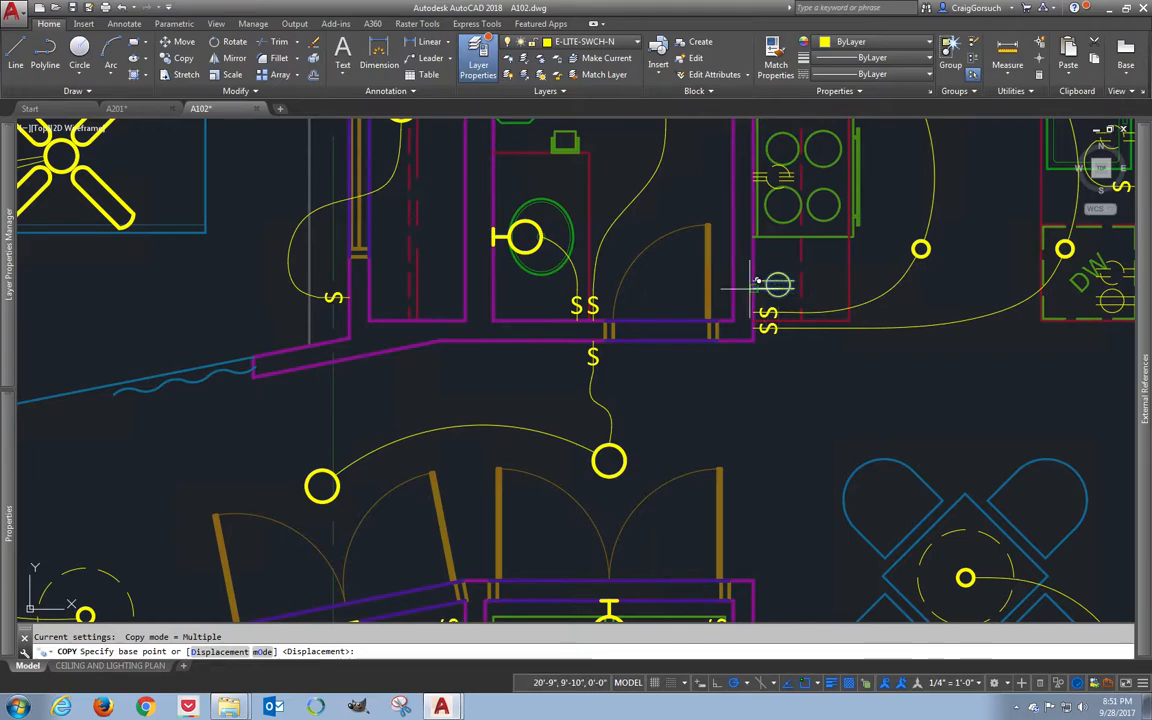
left_click(755, 287)
left_click(493, 370)
middle_click_drag(293, 403, 653, 336)
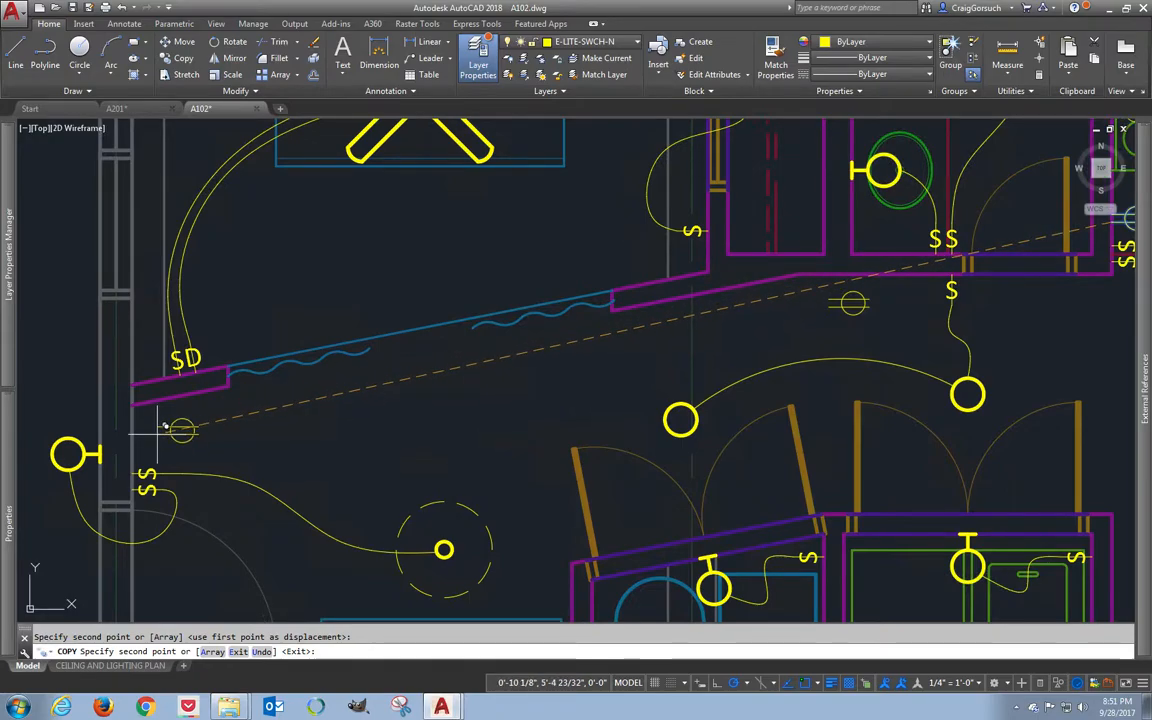
middle_click_drag(183, 413, 165, 243)
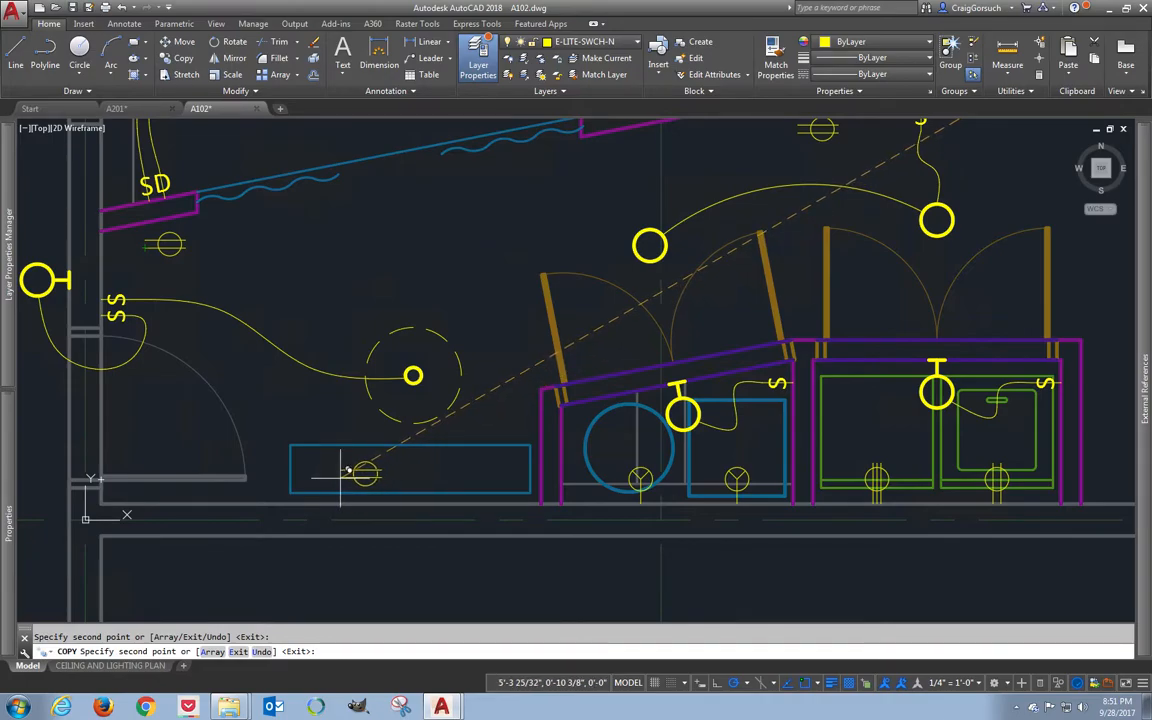
key("Escape")
- Turn the outlet copy above the console by 180° and move its end onto the inner face of the lower wall
left_click(505, 418)
left_click(503, 420)
key("space")
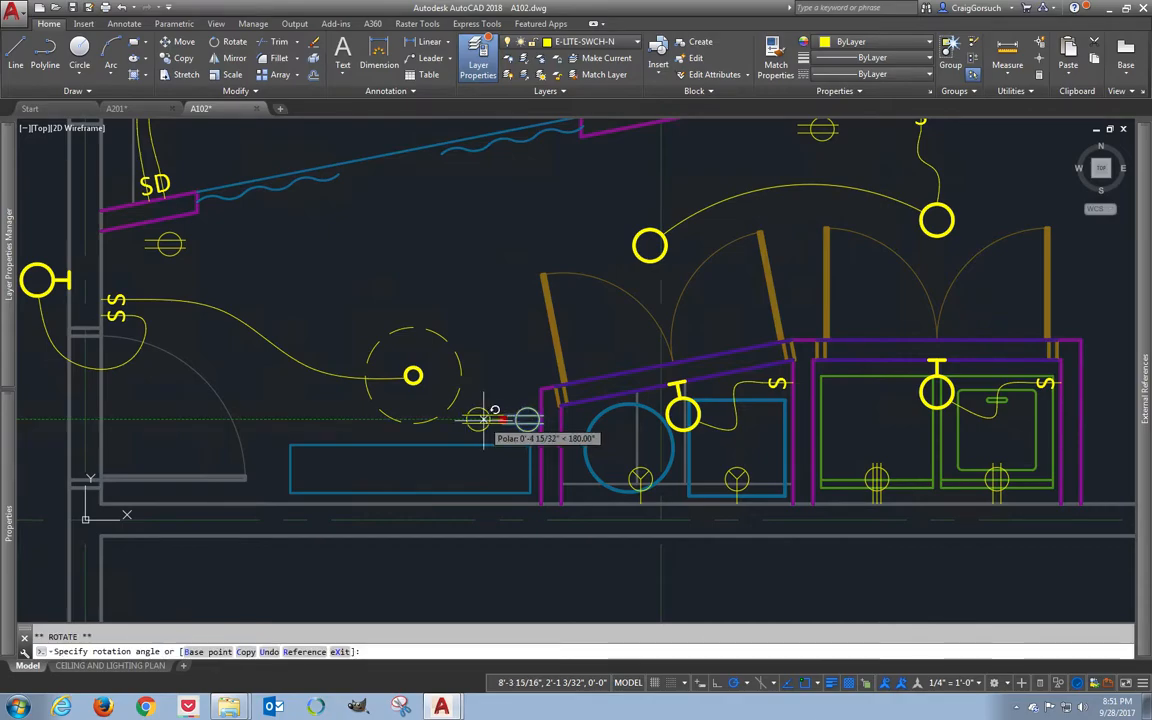
key("space")
key("space")
key("space")
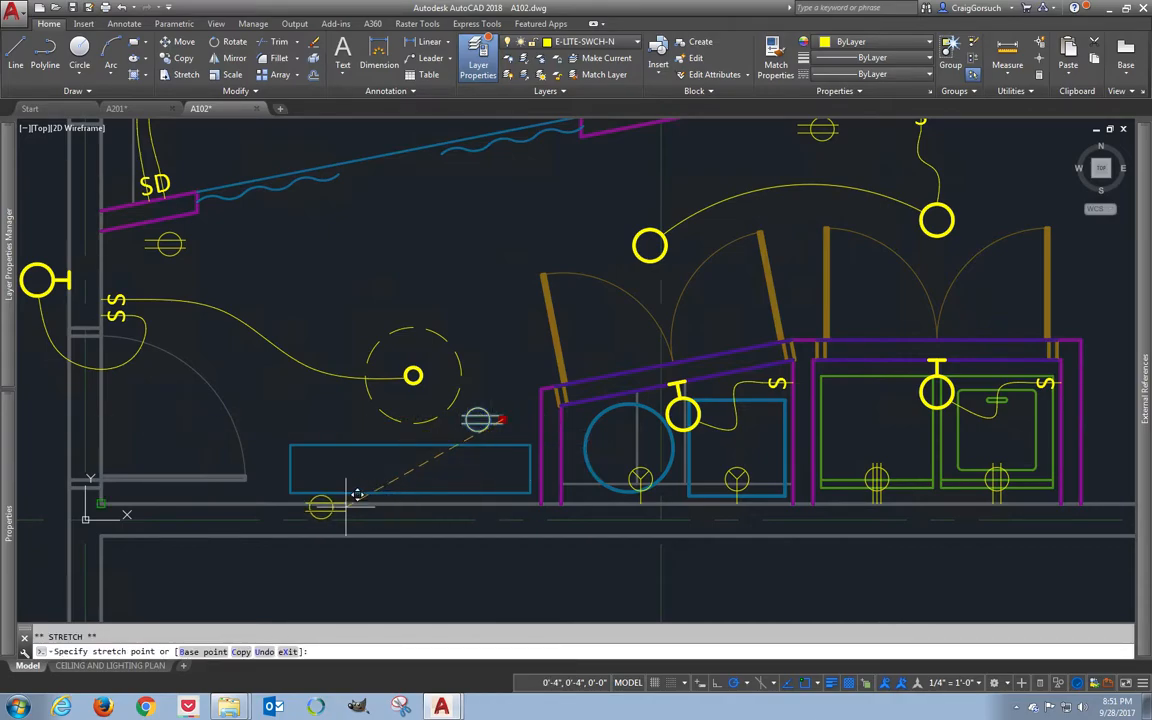
type("near")
key("Return")
left_click(403, 503)
- Try to rotate the console outlet freehand about its wall end so it stands off the lower wall
left_click(409, 503)
key("space")
key("space")
left_click(417, 549)
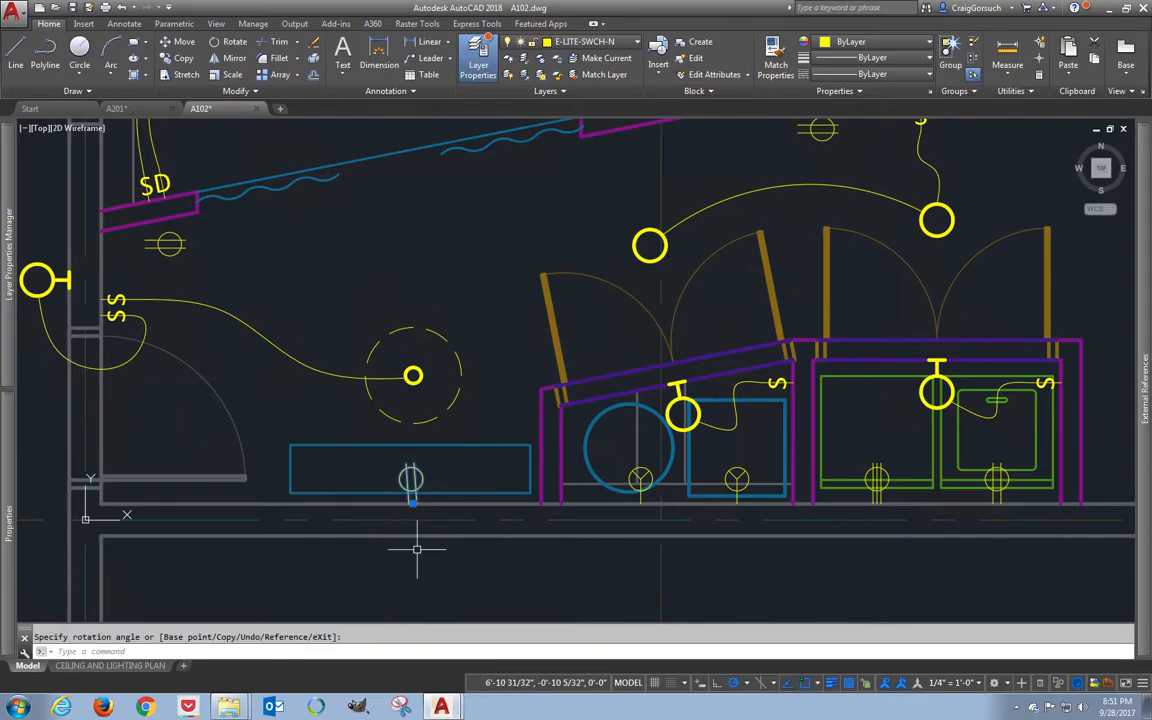
left_click(404, 478)
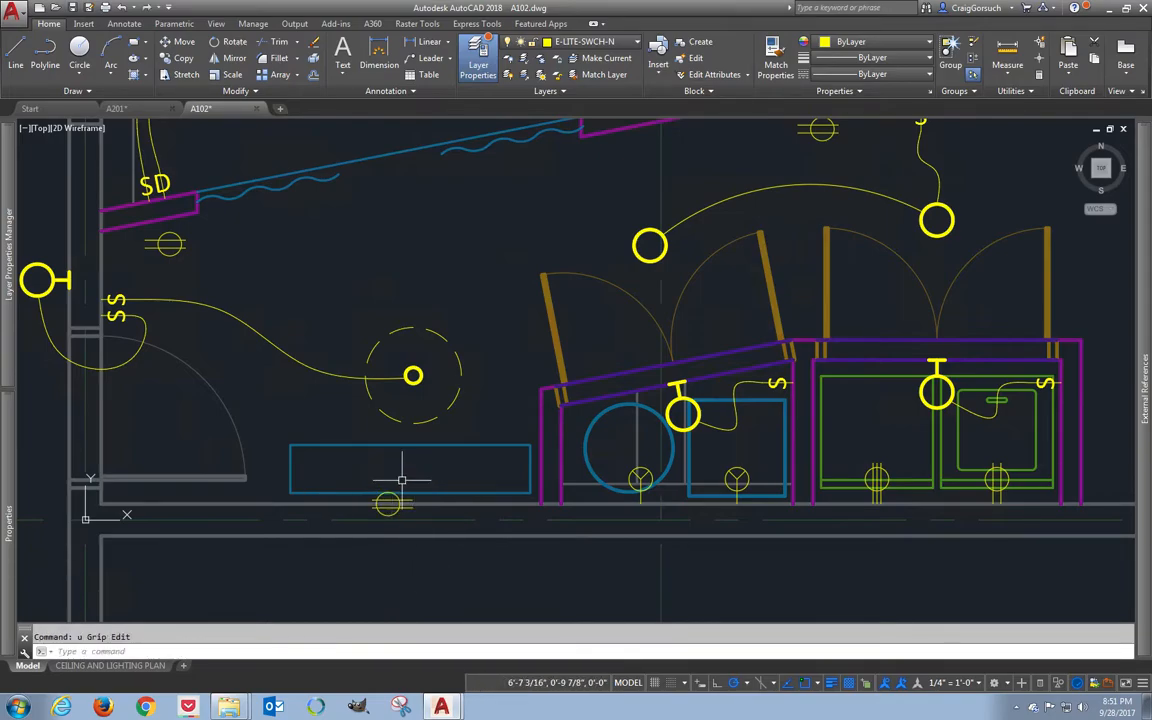
- Rotate the console outlet about its wall end so it stands vertically off the lower wall
left_click(412, 503)
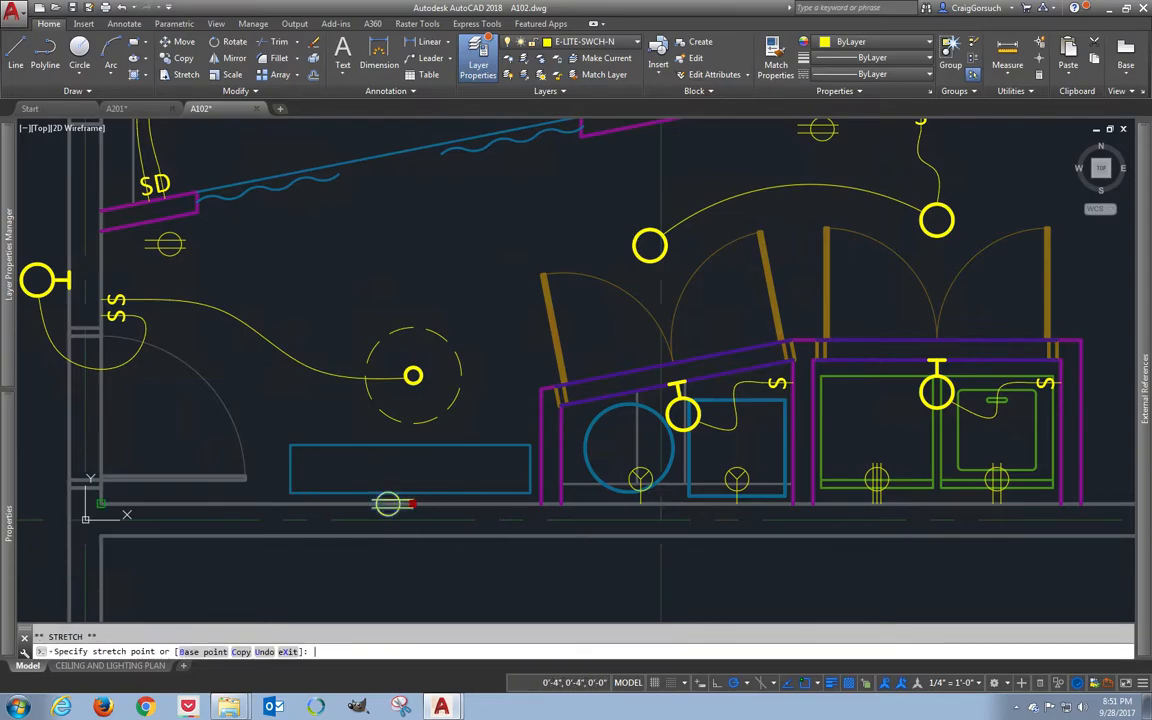
key("space")
key("space")
key("Escape")
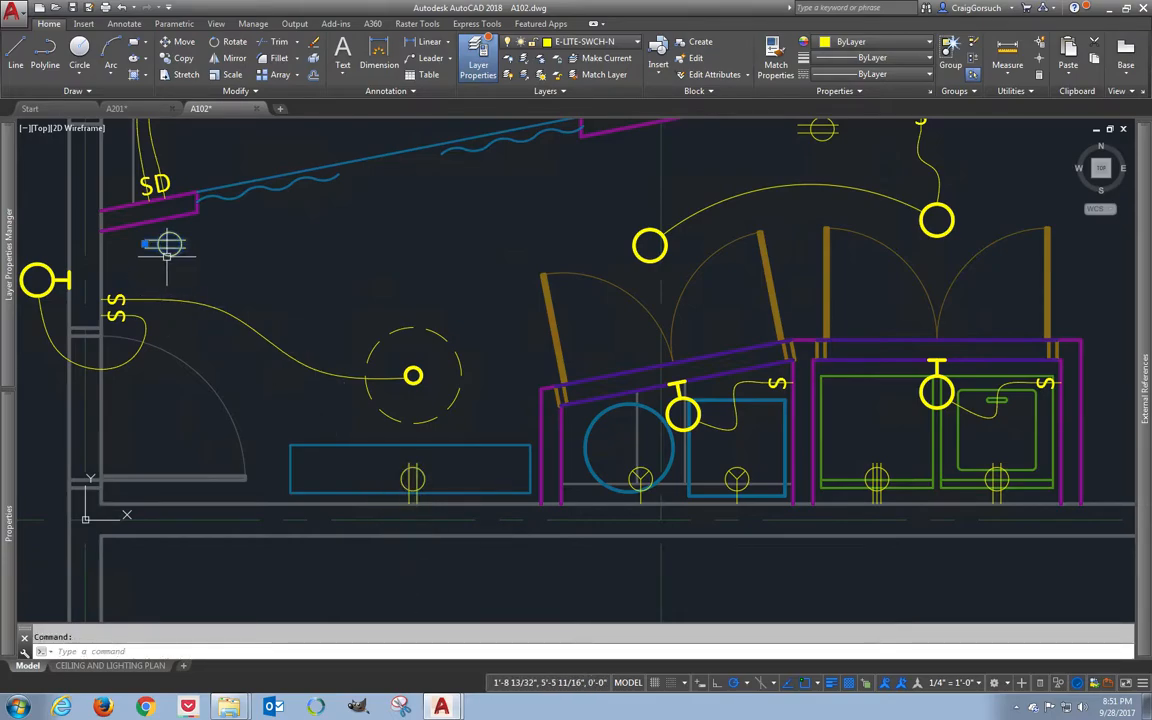
- Rotate the entry outlet copy perpendicular to the short angled wall, then flip it to point into the entry
type("ro")
key("space")
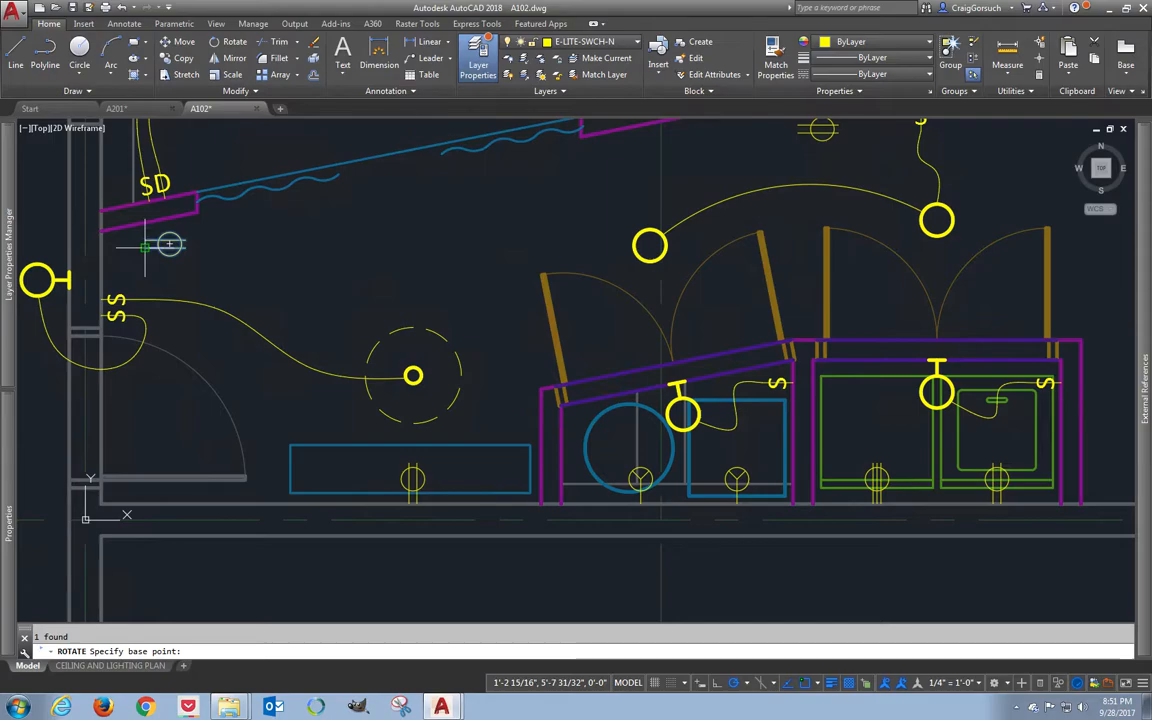
left_click(145, 247)
type("per to")
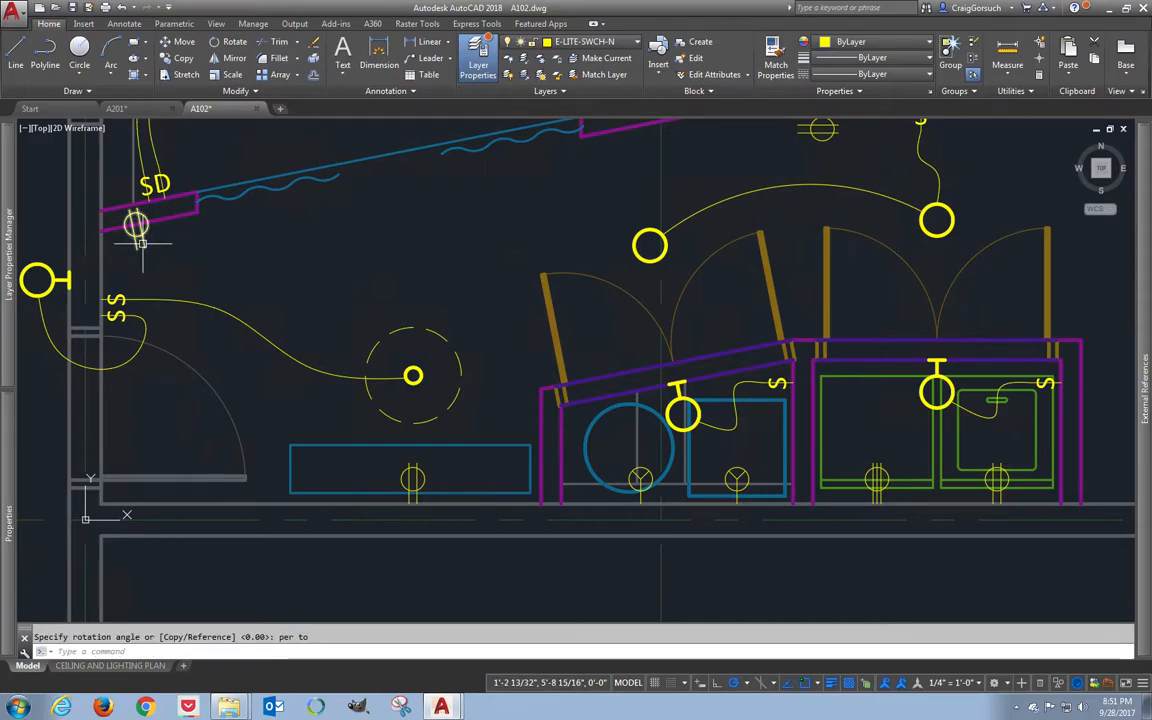
left_click(170, 215)
left_click(136, 224)
left_click(144, 247)
key("space")
key("space")
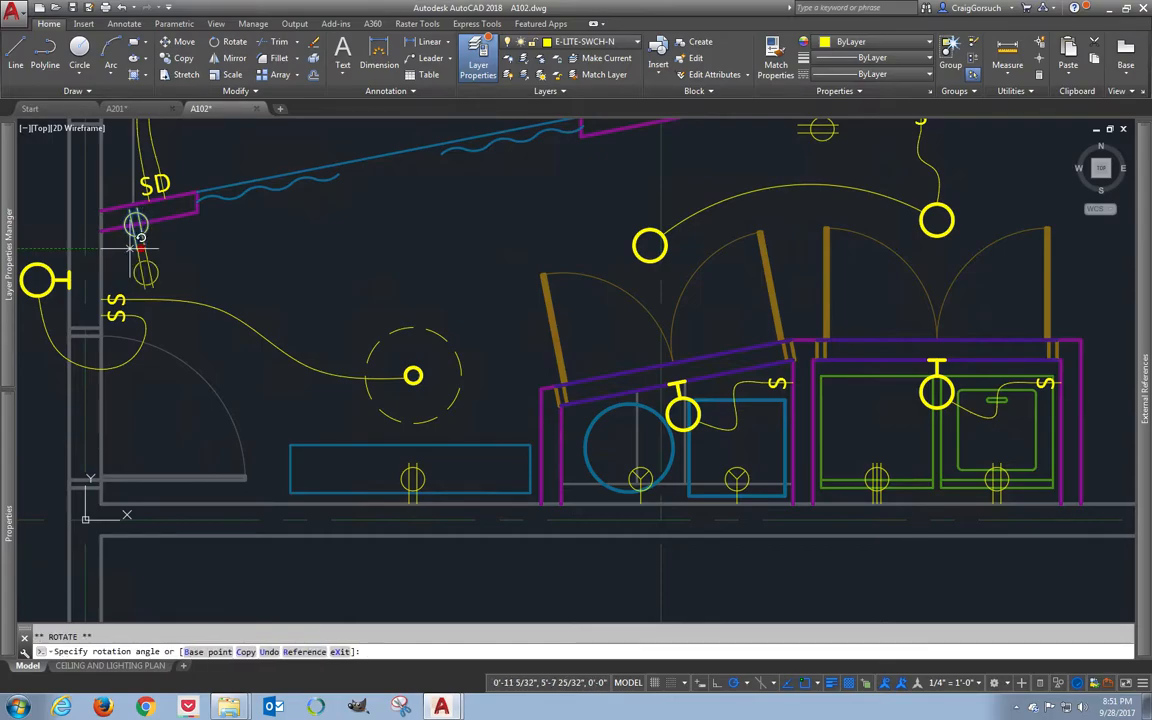
left_click(312, 265)
- Move the entry outlet by its end point onto the lower face of the short angled wall
mouse_move(315, 280)
middle_mouse_down()
mouse_move(299, 307)
mouse_move(301, 382)
middle_mouse_up()
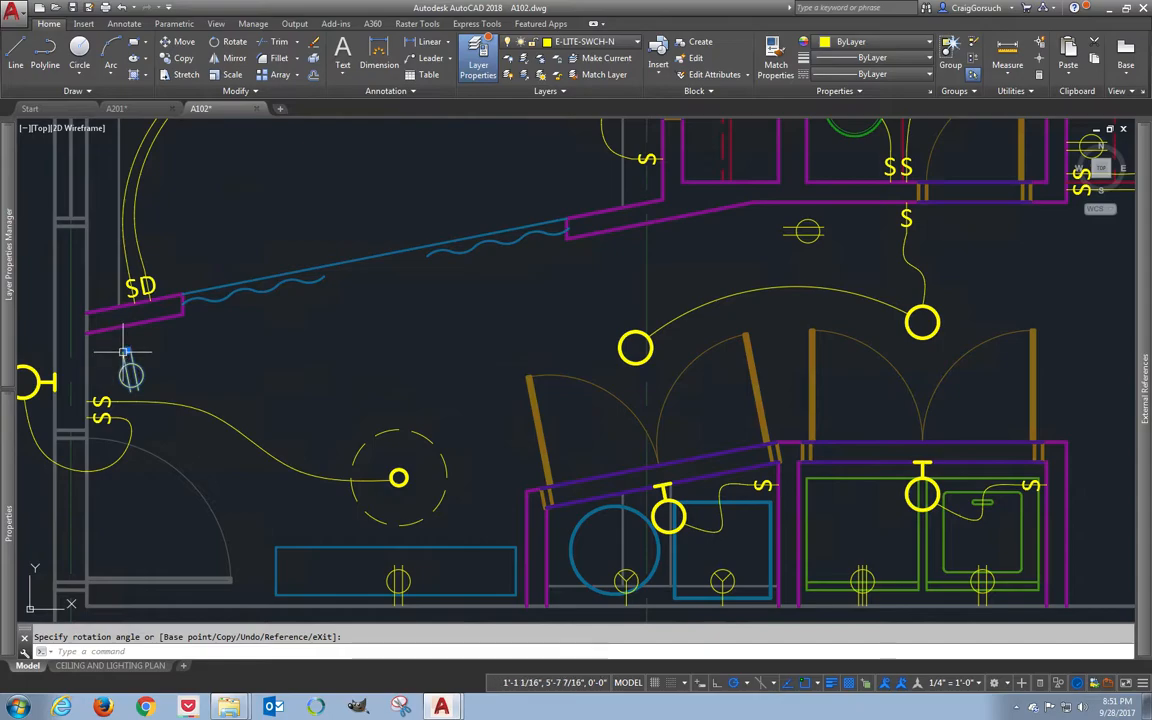
key("space")
key("space")
key("space")
key("Escape")
- Rotate the hallway outlet copy to 270° and move it onto the straight wall beneath the bathroom
left_click(805, 230)
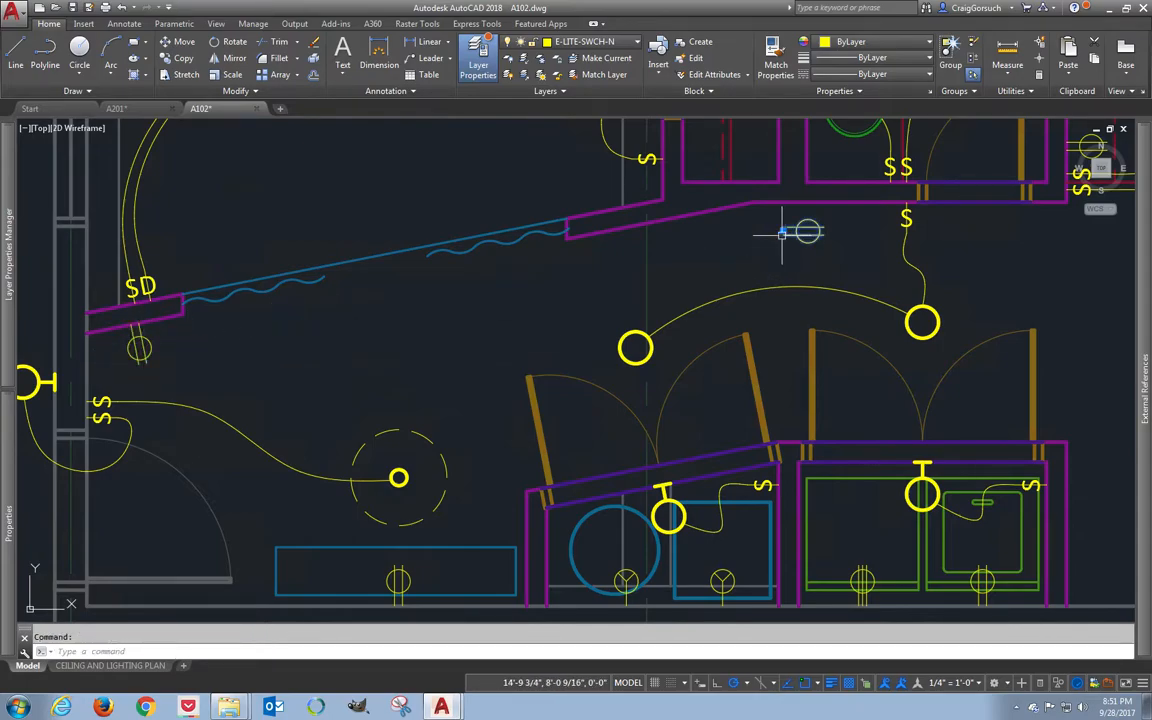
left_click(784, 232)
key("space")
key("space")
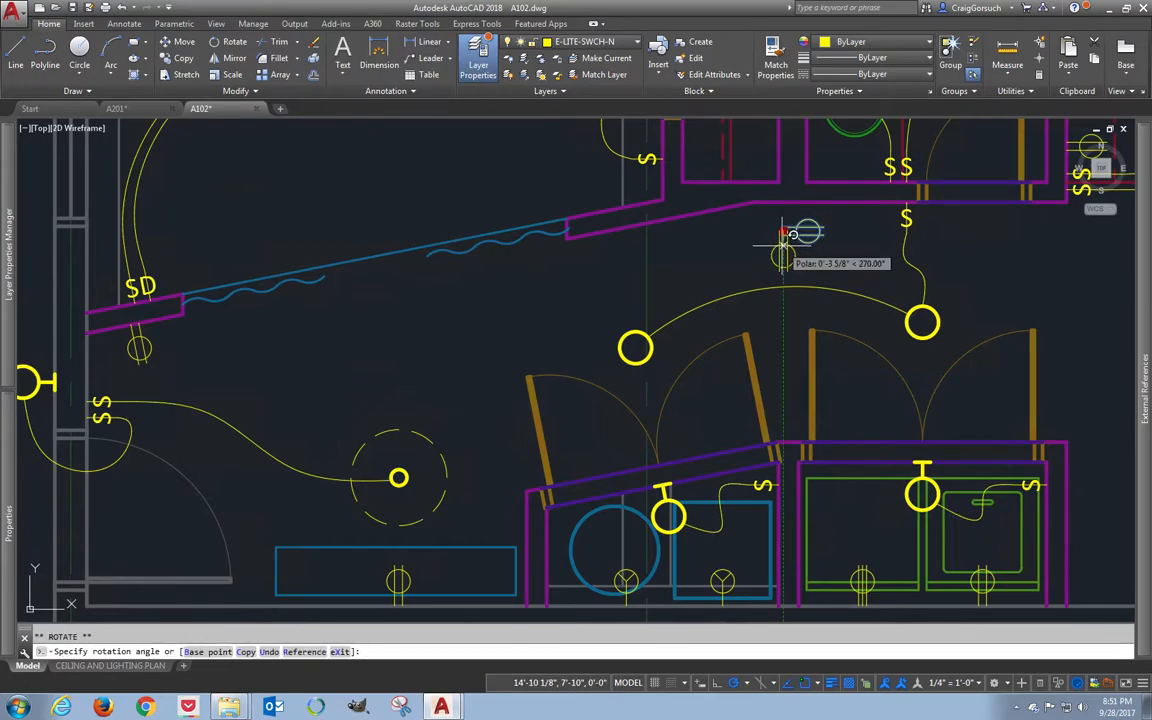
key("space")
key("space")
key("space")
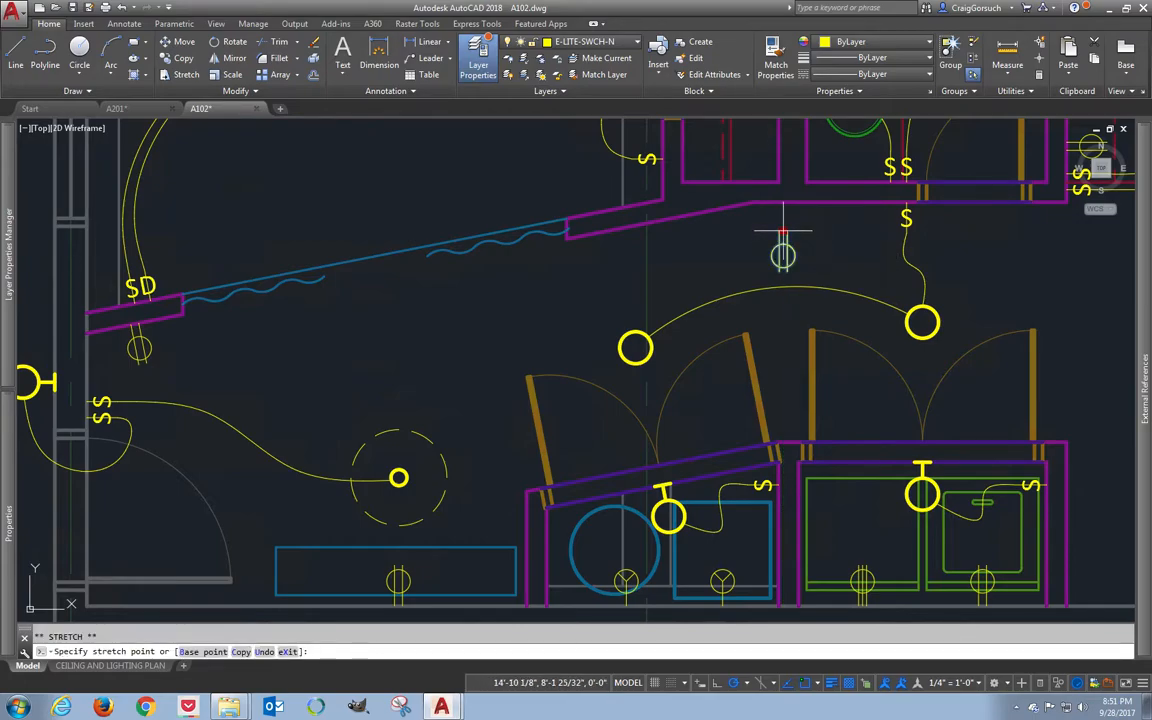
left_click(834, 200)
key("Escape")
- Copy the hallway outlet a short distance left along the same straight wall
scroll(820, 222, "up", 4)
middle_click_drag(820, 222, 727, 281)
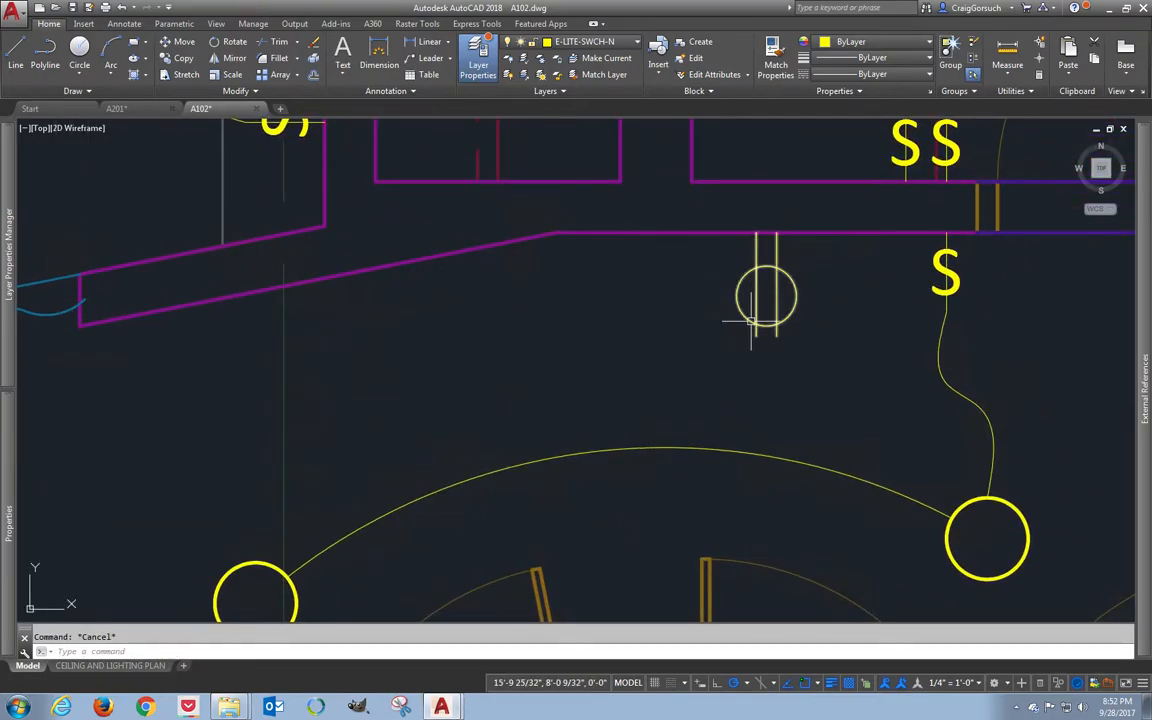
type("co")
key("Return")
left_click(751, 321)
key("Return")
left_click(728, 334)
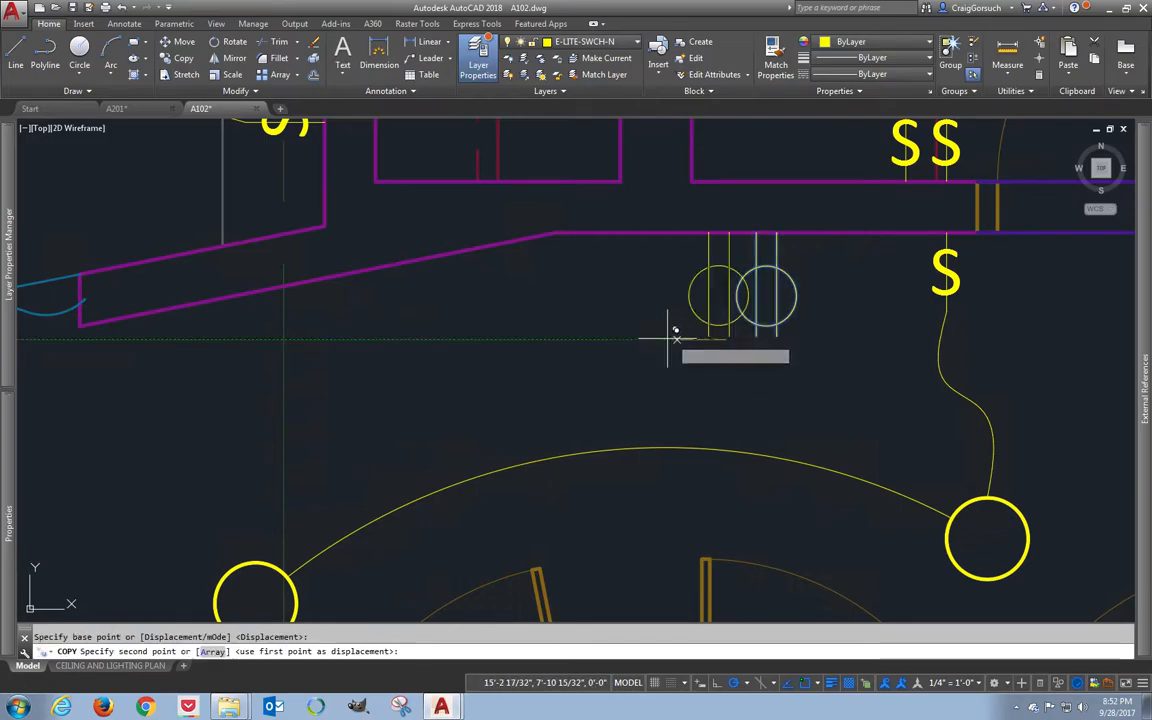
left_click(619, 339)
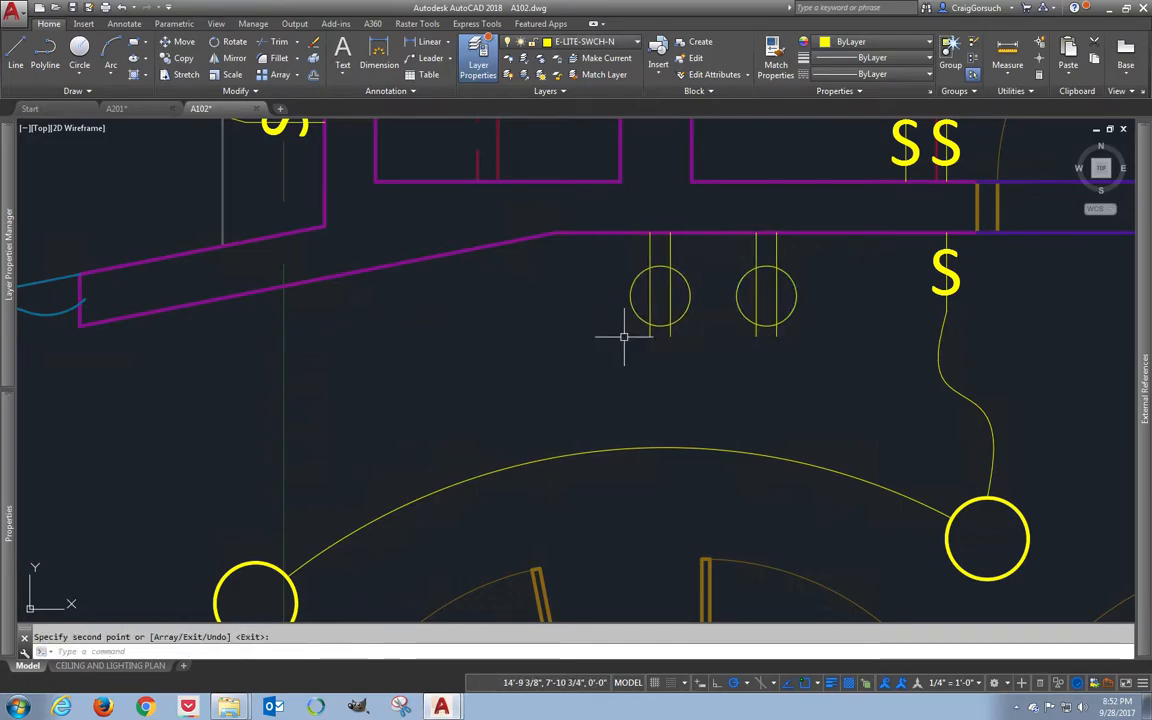
- Try to rotate the left hallway outlet copy about a point on its symbol
type("o")
key("Return")
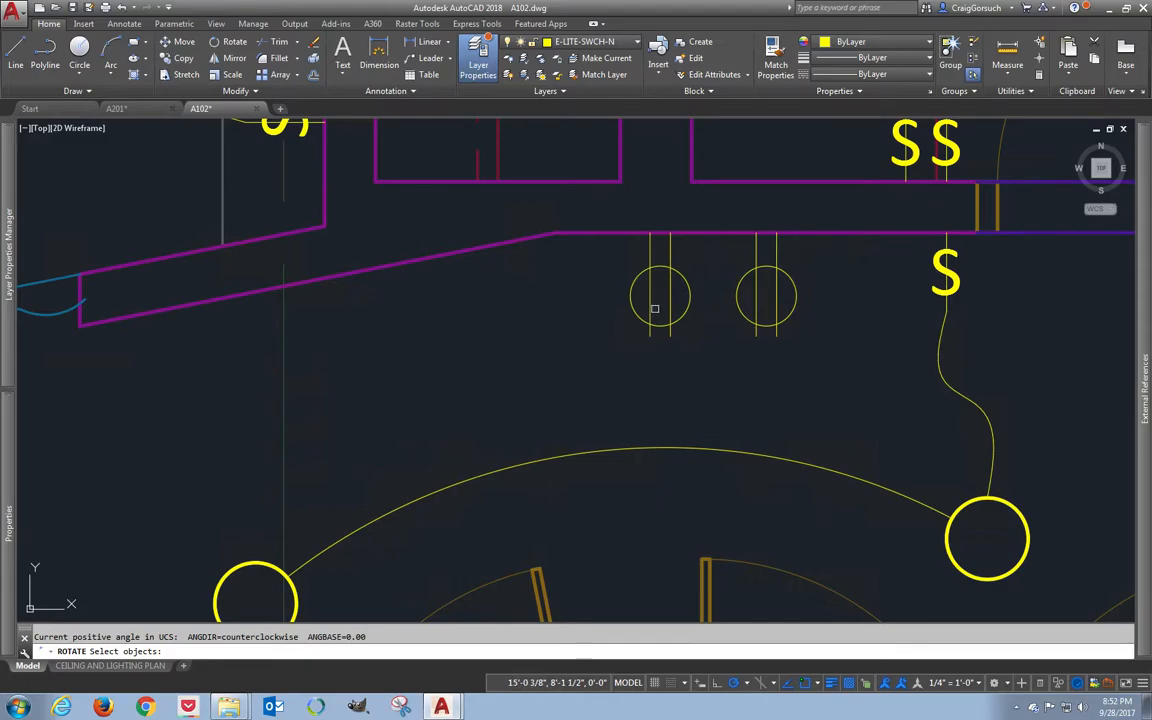
left_click(651, 305)
key("Return")
left_click(650, 286)
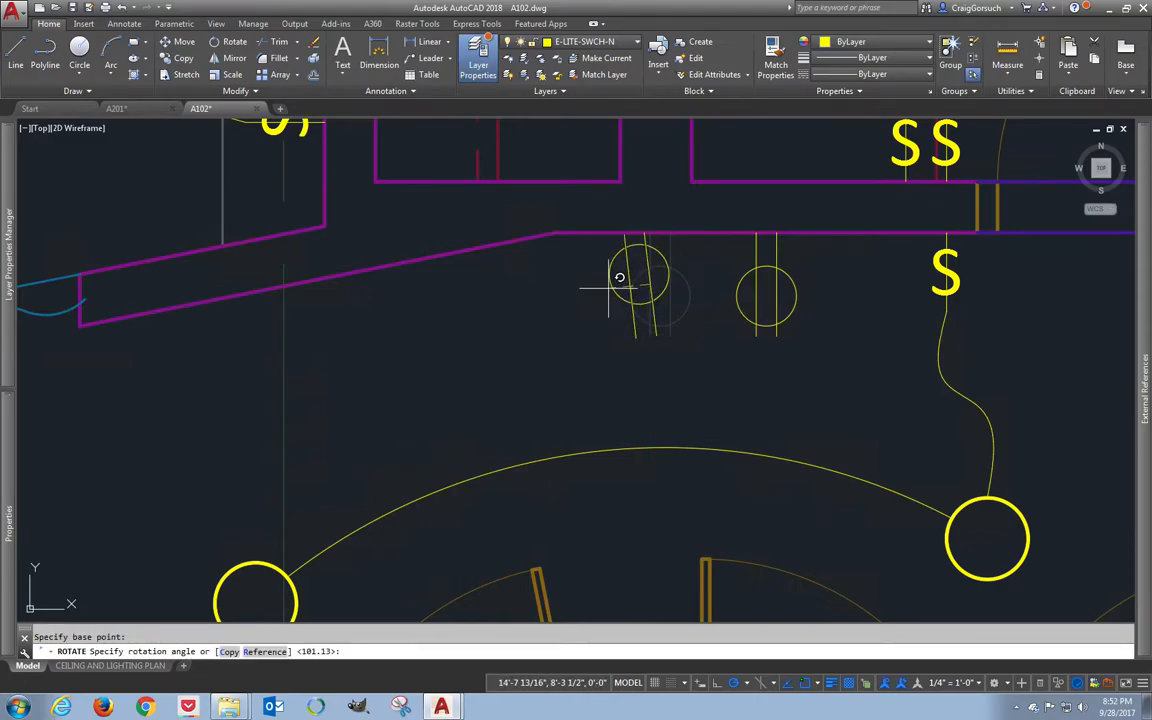
left_click(556, 303)
key("Return")
key("Escape")
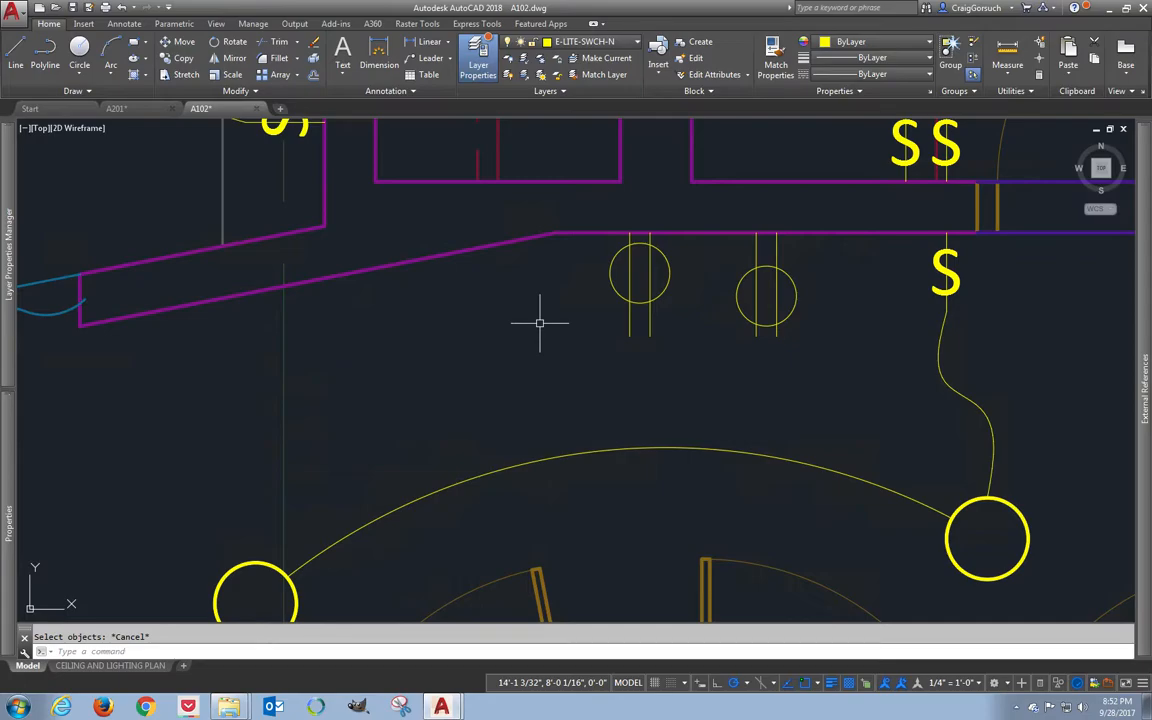
- Erase the left one of the two hallway outlets on the straight wall
left_click(643, 336)
left_click(585, 300)
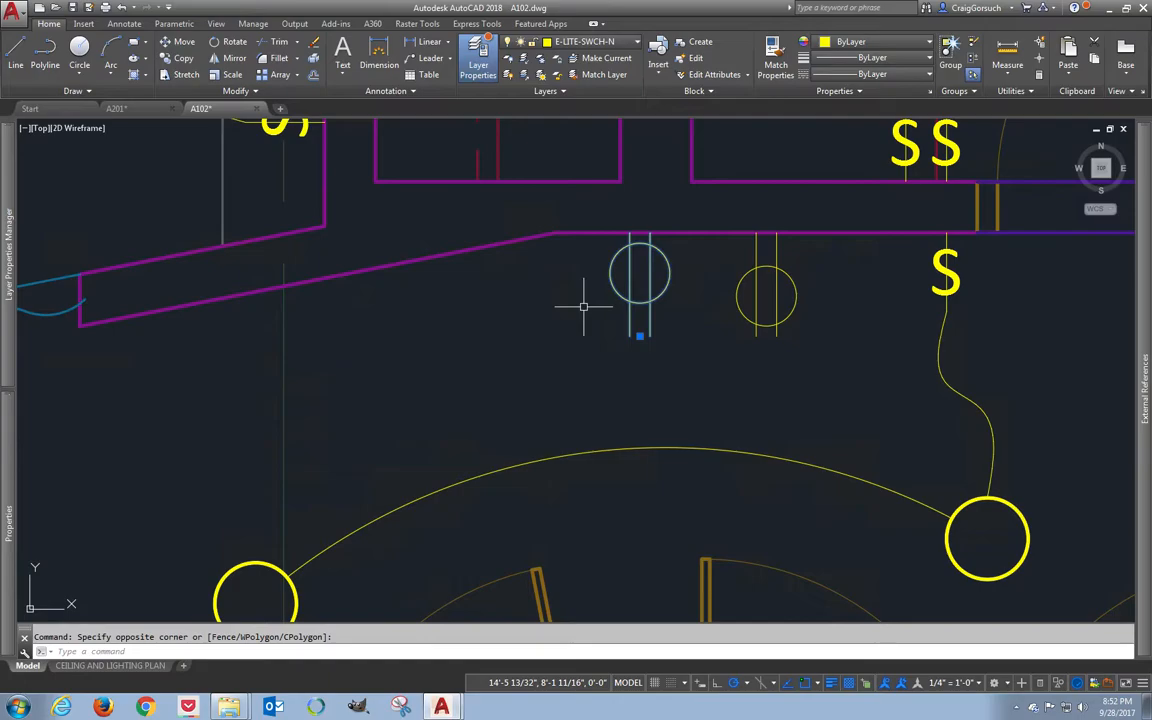
type("e")
key("Return")
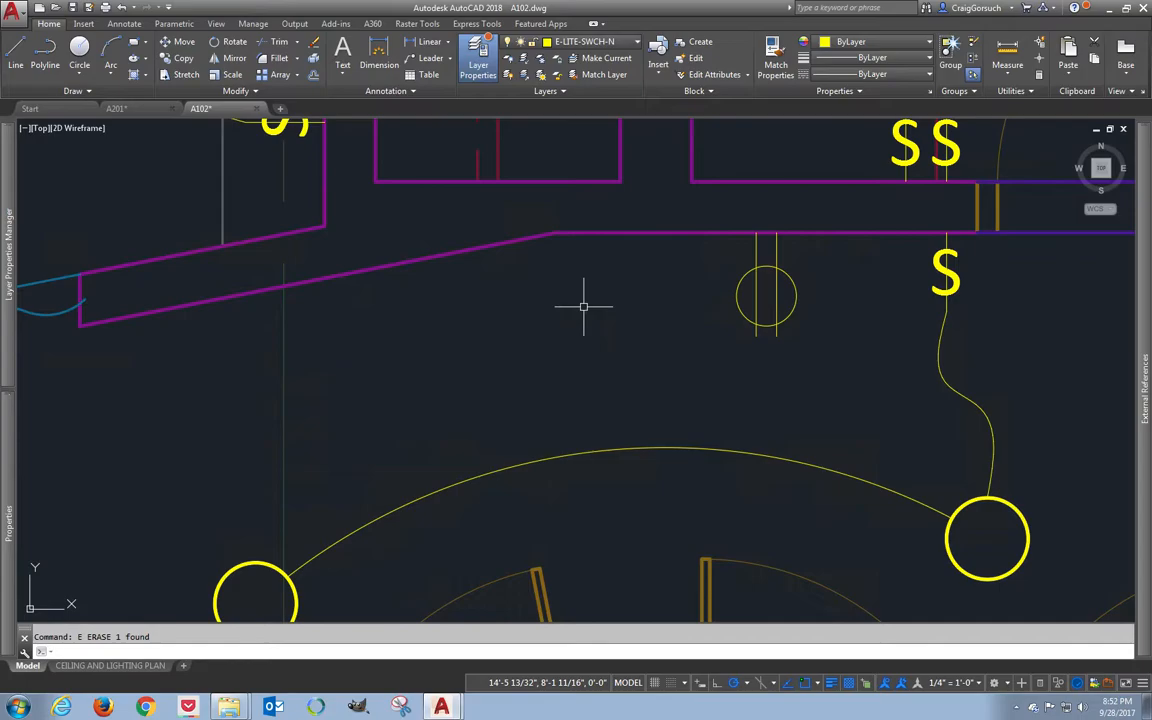
- Copy the outlet behind the entry console table along the lower wall to just right of the closets
scroll(617, 309, "up", 2)
scroll(617, 309, "down", 5)
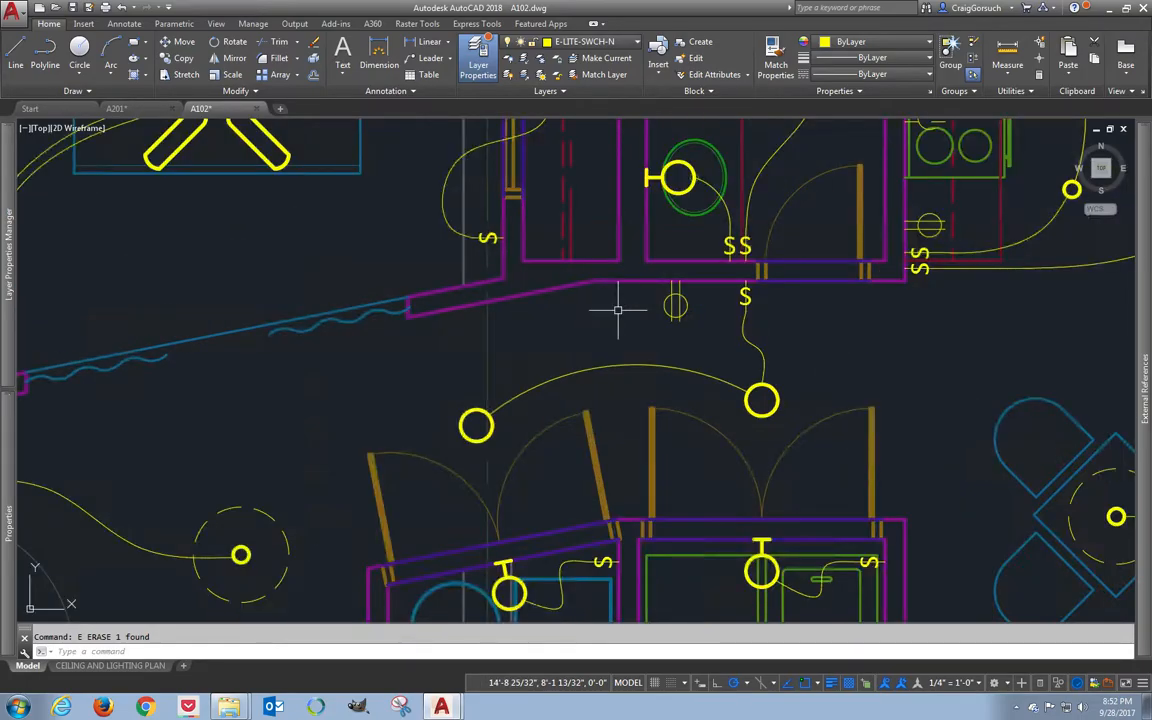
scroll(617, 309, "down", 2)
middle_click_drag(818, 334, 671, 303)
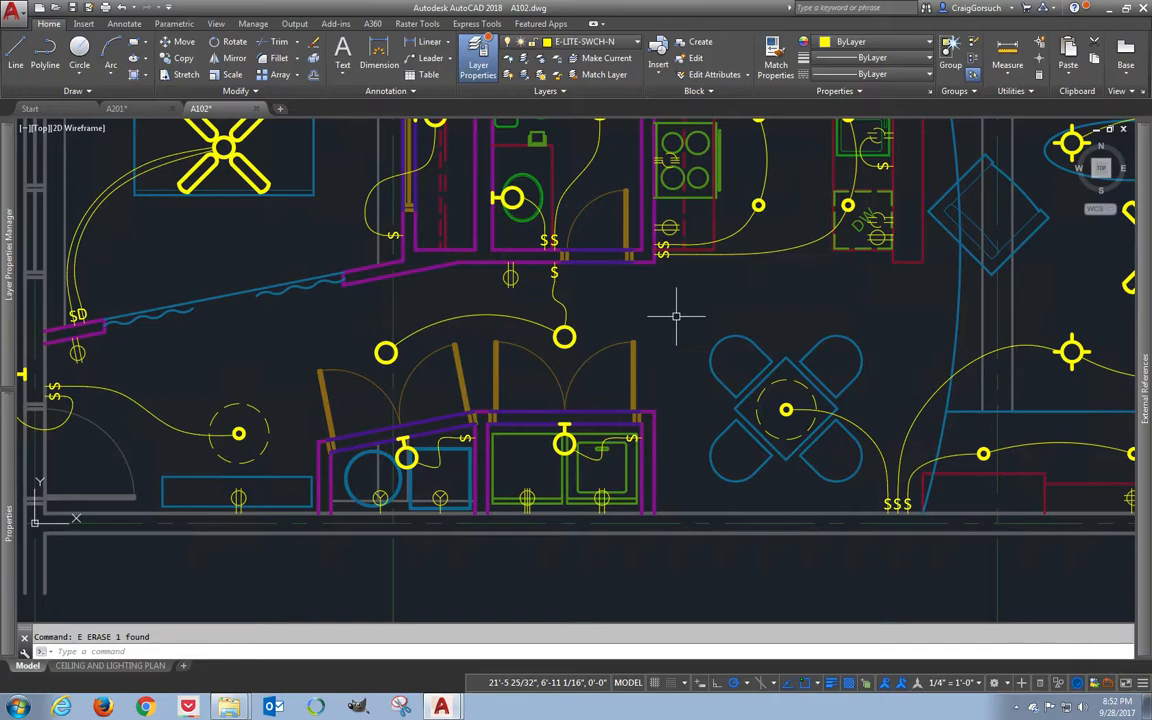
type("o")
key("Return")
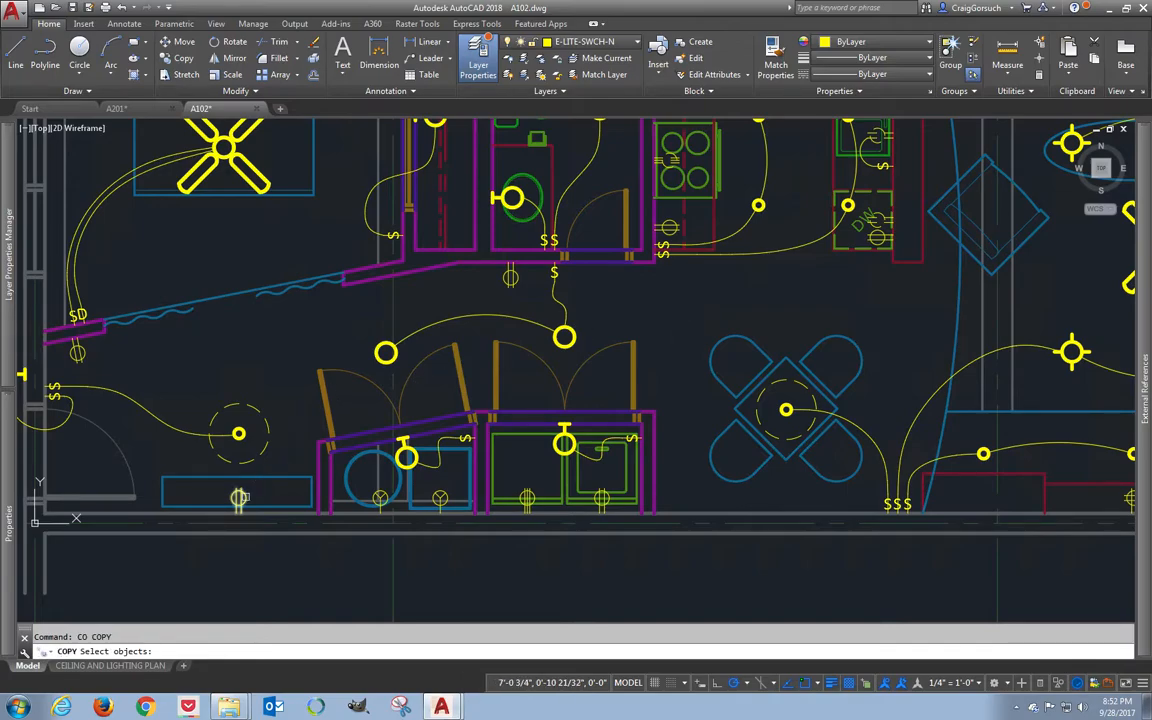
key("Return")
left_click(244, 537)
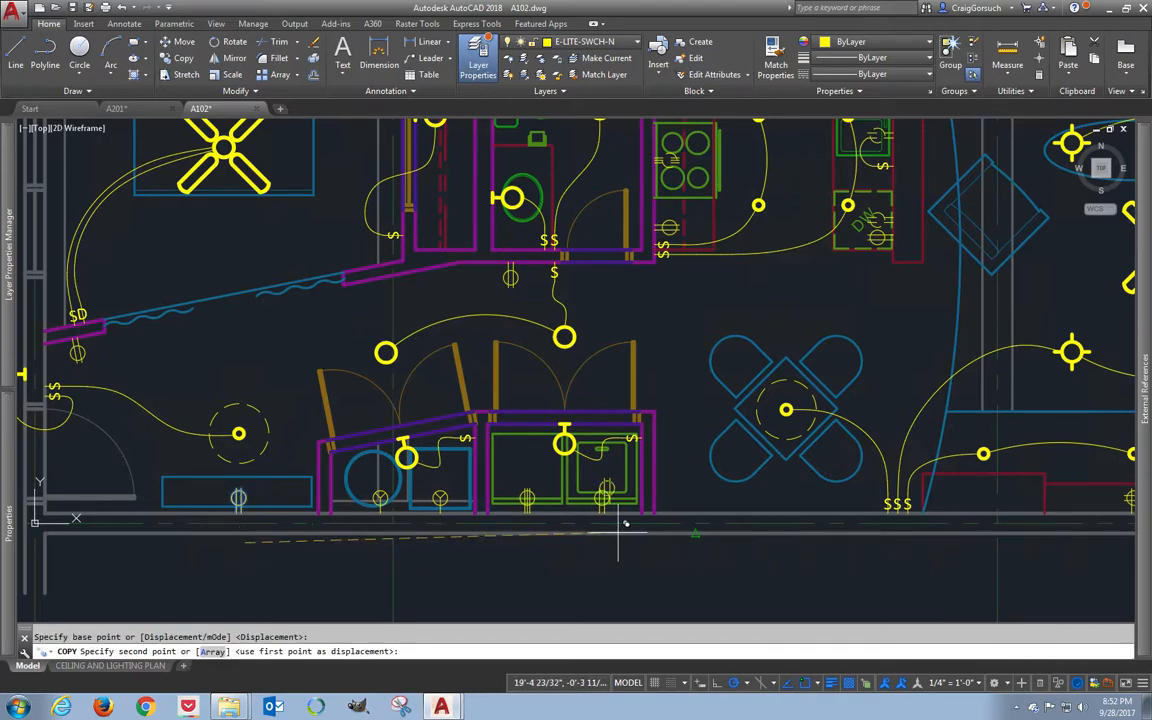
left_click(678, 538)
- Copy the outlet beside the closets to the lower right corner of the living room, near the window wall
middle_click_drag(676, 540, 472, 537)
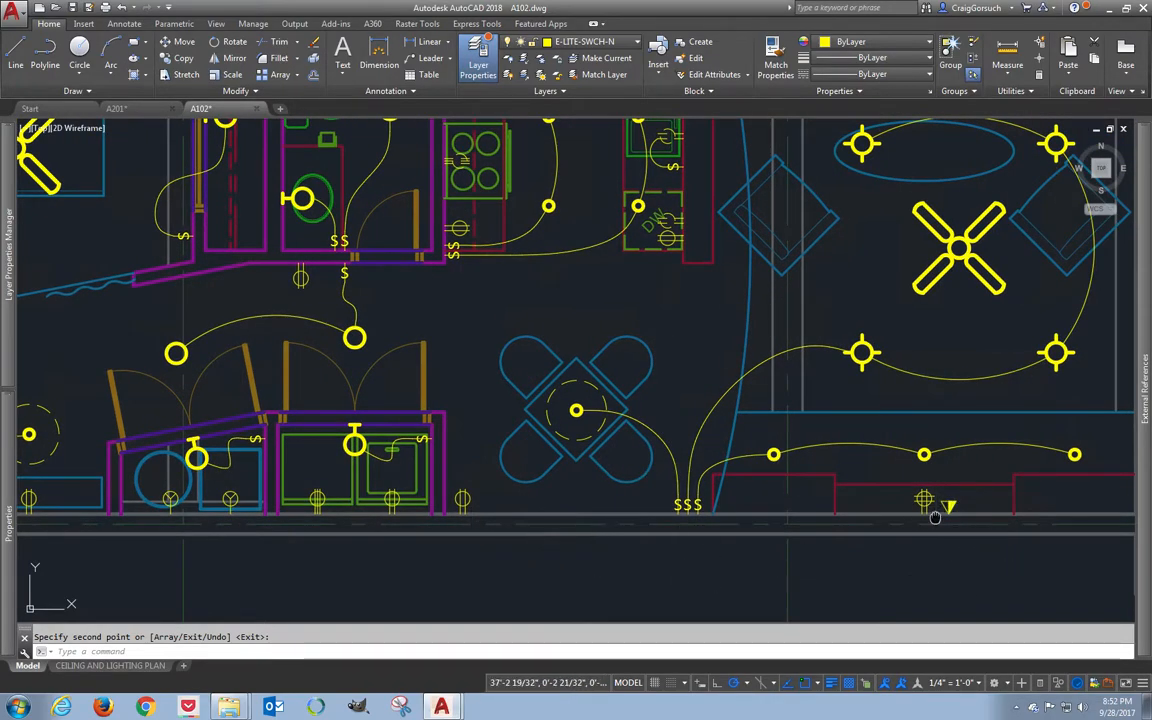
middle_click_drag(935, 517, 800, 552)
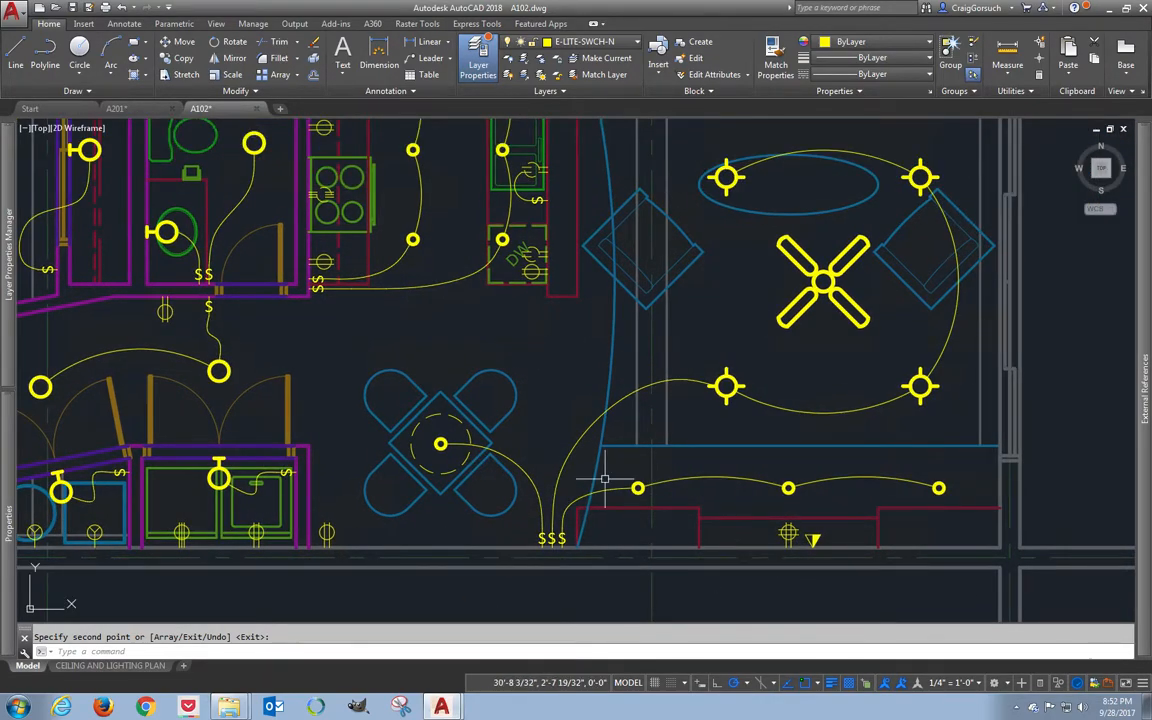
type("o")
key("Return")
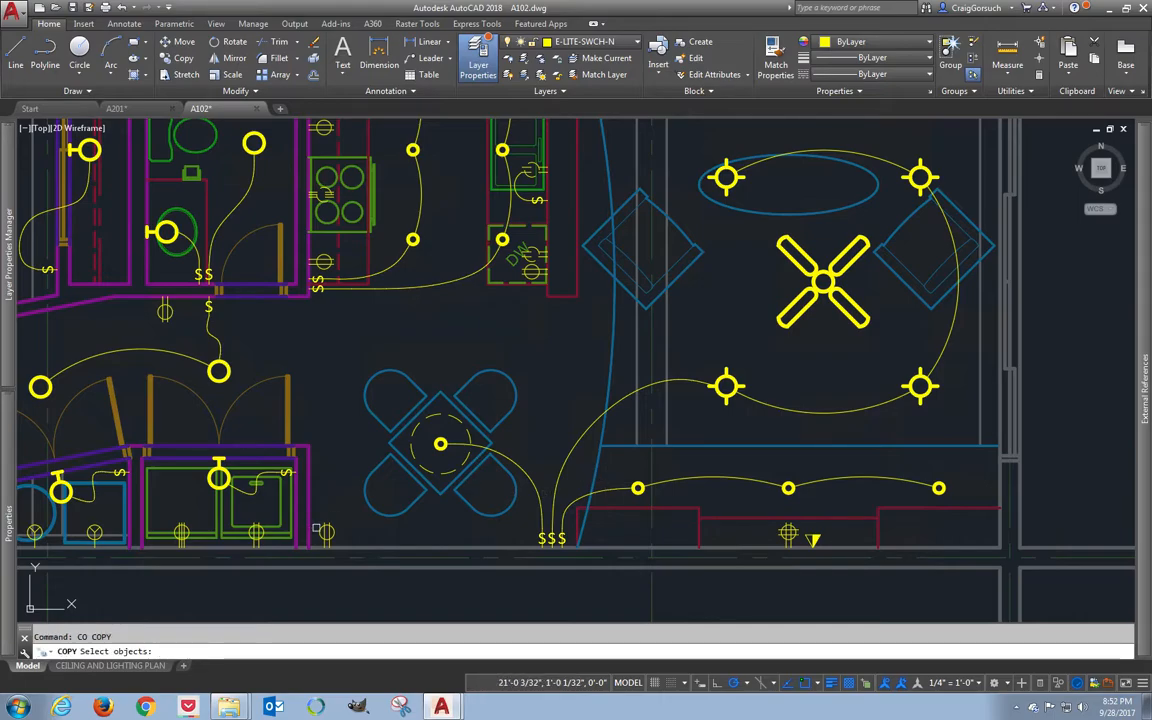
left_click(326, 532)
key("Return")
left_click(326, 532)
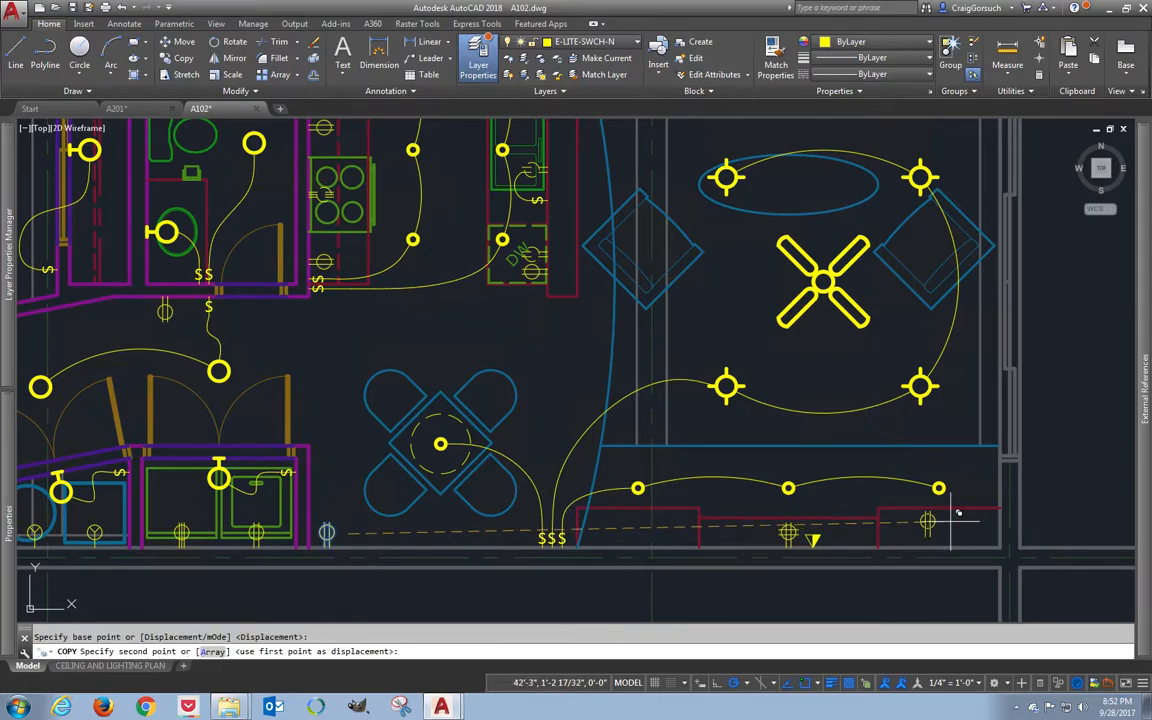
scroll(985, 490, "up", 2)
left_click(1002, 464)
key("Return")
- Rotate the new living room outlet 90° and move its end point onto the inner face of the right wall
left_click(978, 470)
left_click(960, 493)
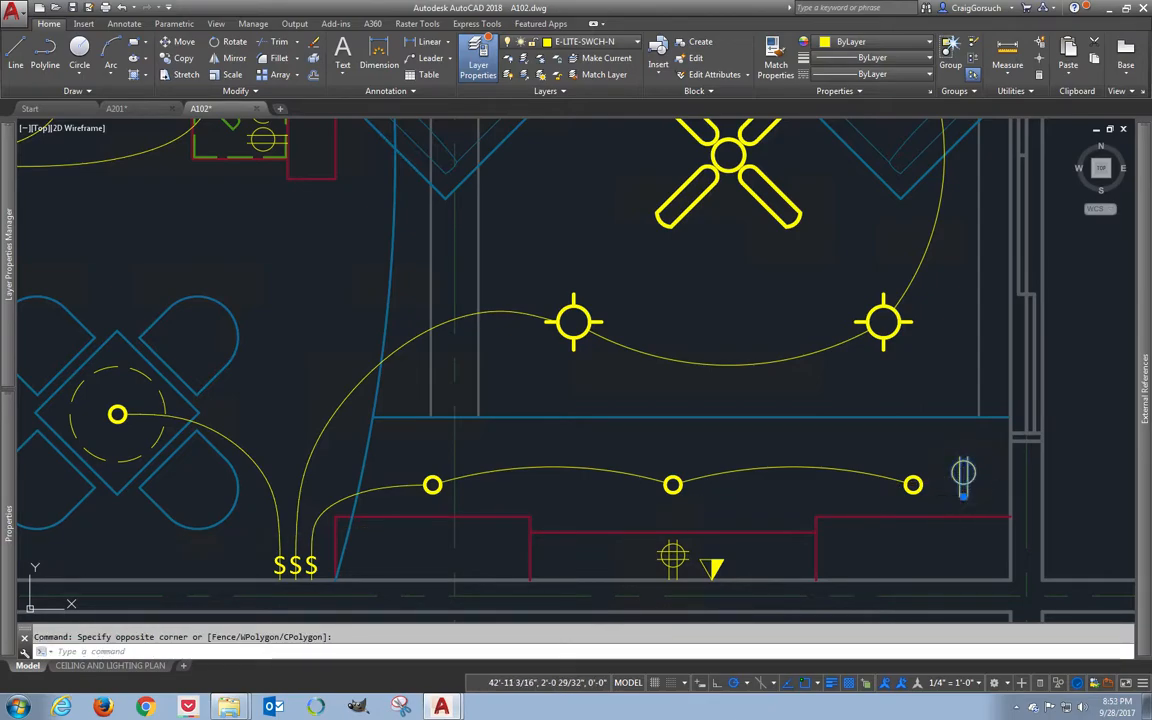
left_click(963, 495)
key("space")
key("space")
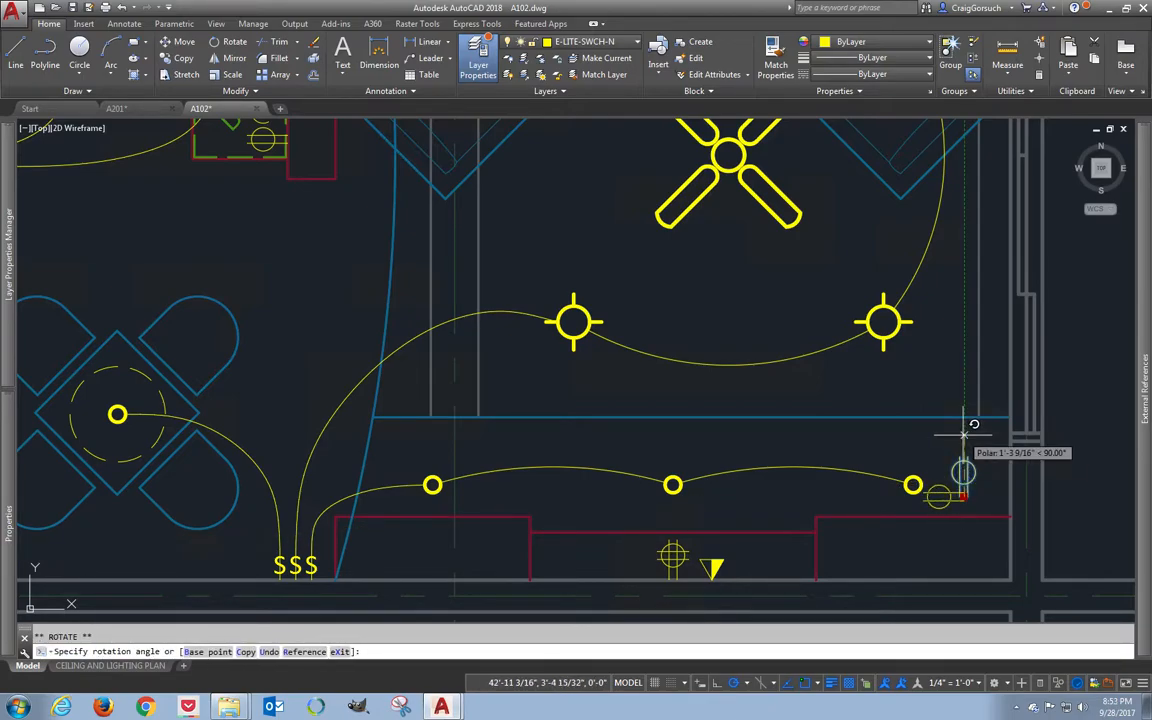
key("Escape")
left_click(963, 493)
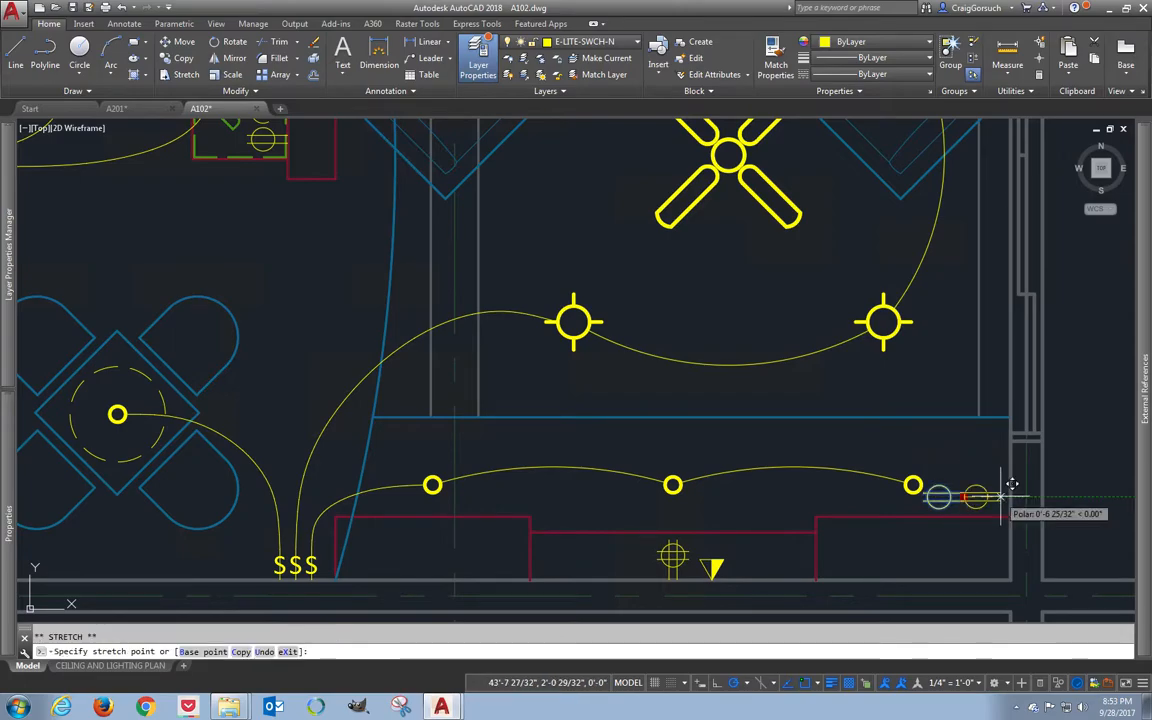
left_click(1010, 495)
- Mirror the right wall outlet about the living room's horizontal centreline, keeping the original
scroll(945, 450, "down", 5)
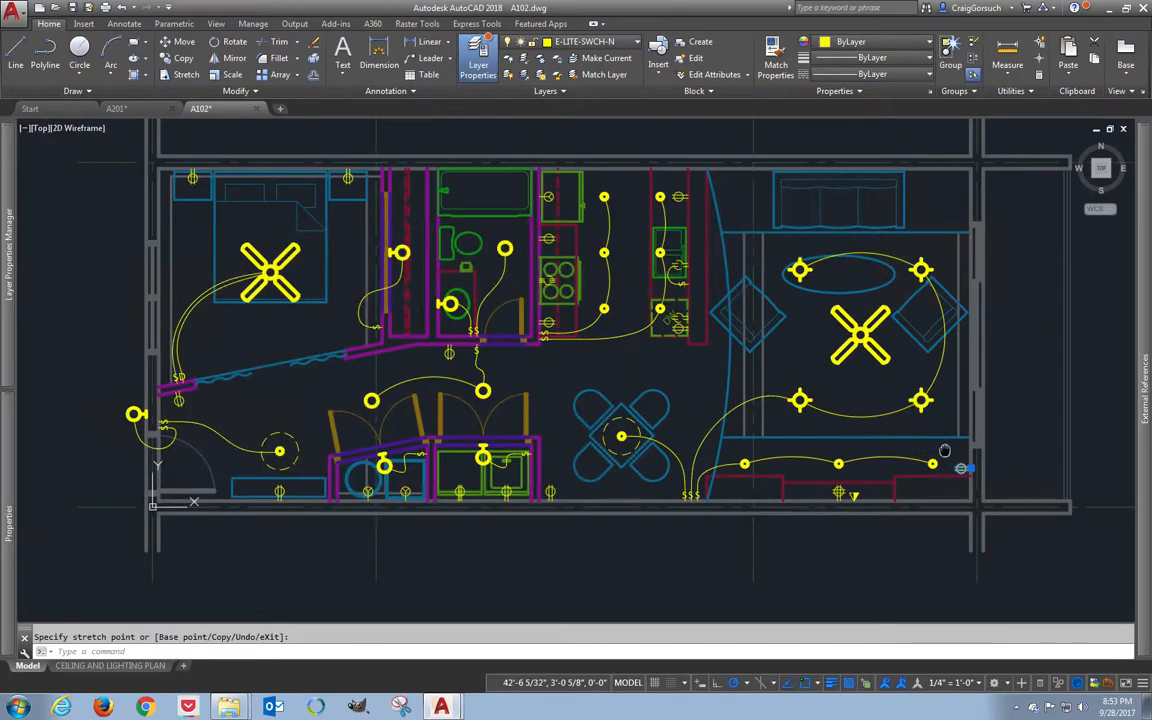
scroll(875, 478, "up", 2)
key("Return")
left_click(882, 398)
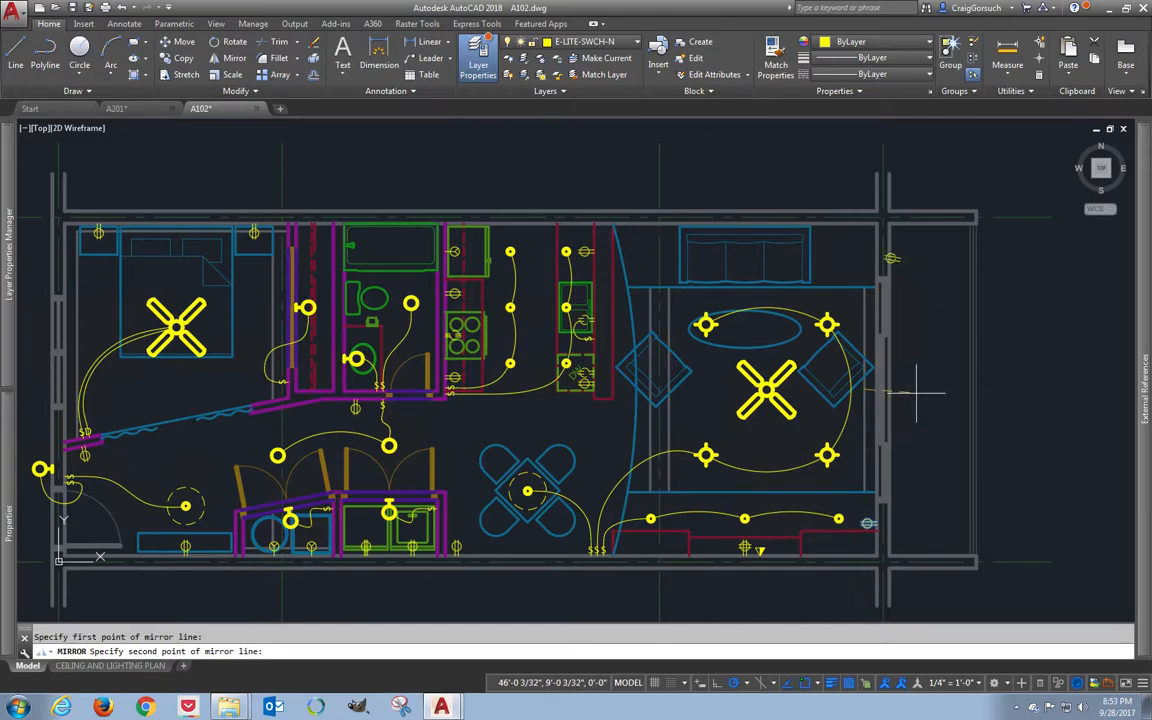
left_click(917, 392)
key("Return")
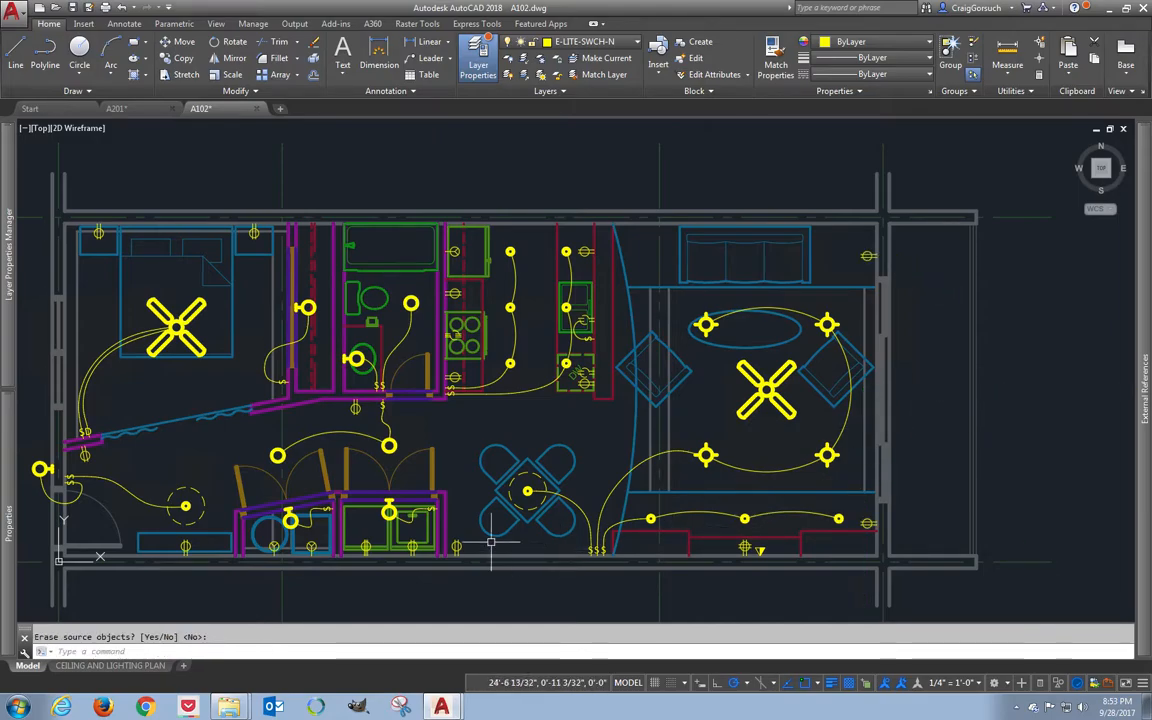
- Mirror the lower wall outlet beside the closets about the horizontal centreline onto the upper wall, keeping the original
key("Return")
key("Return")
left_click(866, 389)
left_click(898, 389)
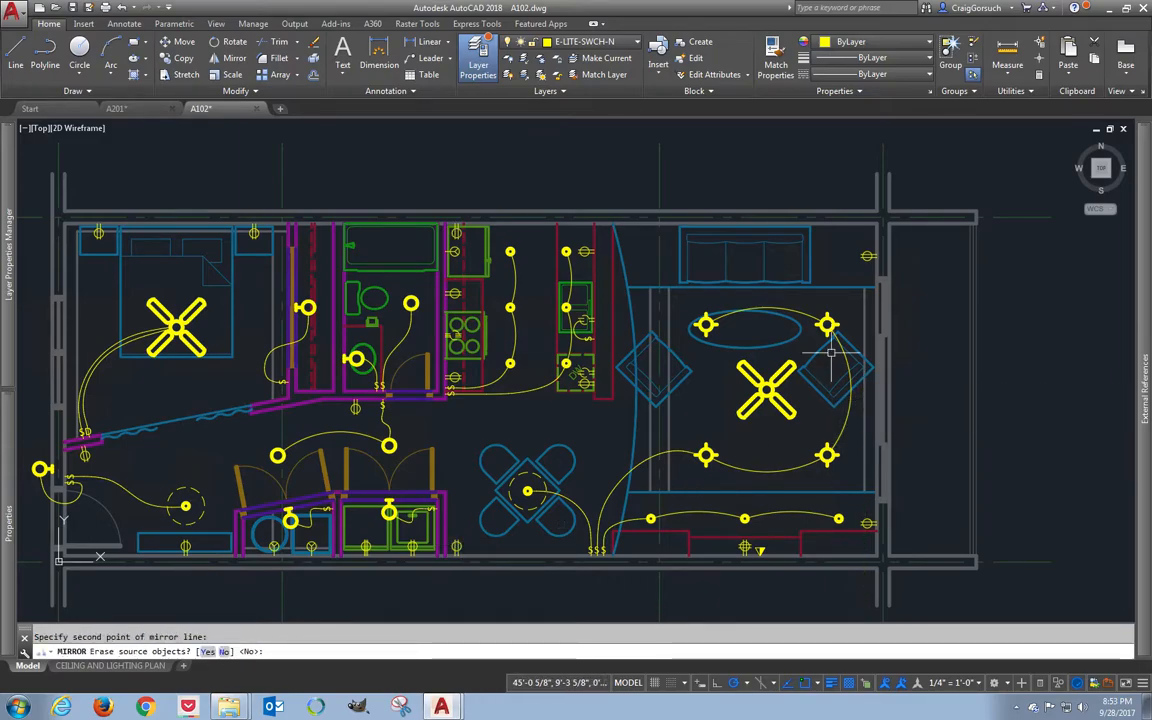
scroll(580, 255, "down", 2)
scroll(574, 240, "up", 5)
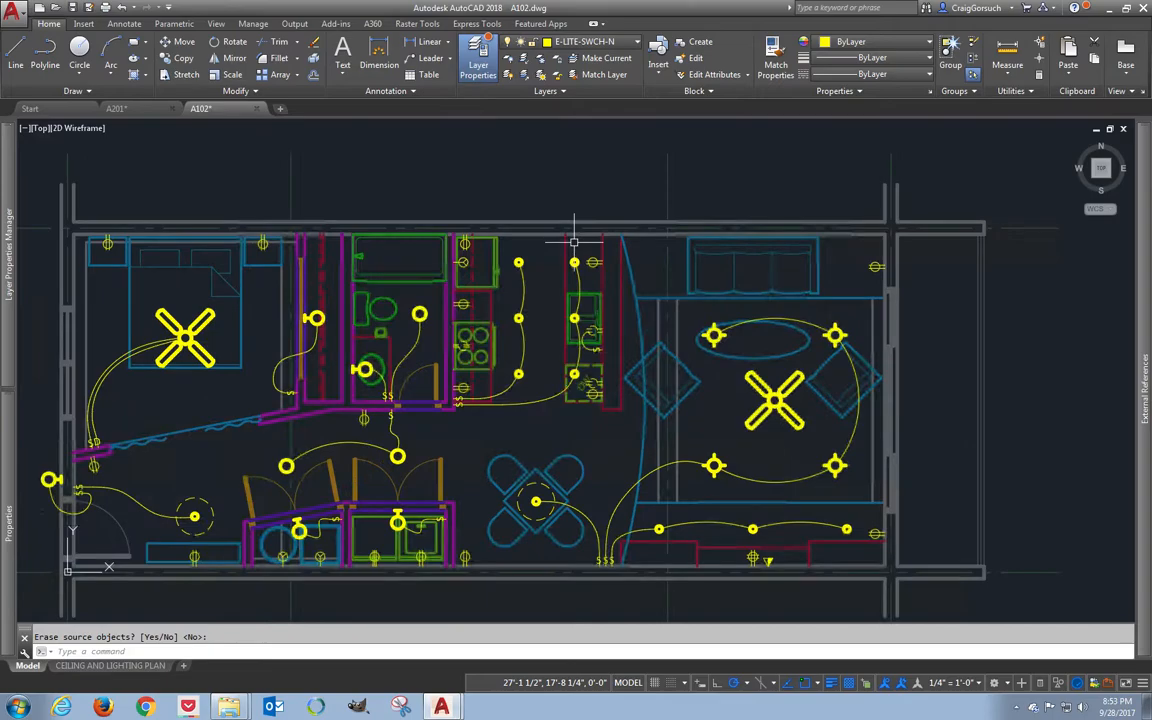
key("Return")
- Move the mirrored upper wall outlet horizontally out of the kitchen to the wall left of the sofa
type("m")
key("Return")
key("Return")
left_click(415, 177)
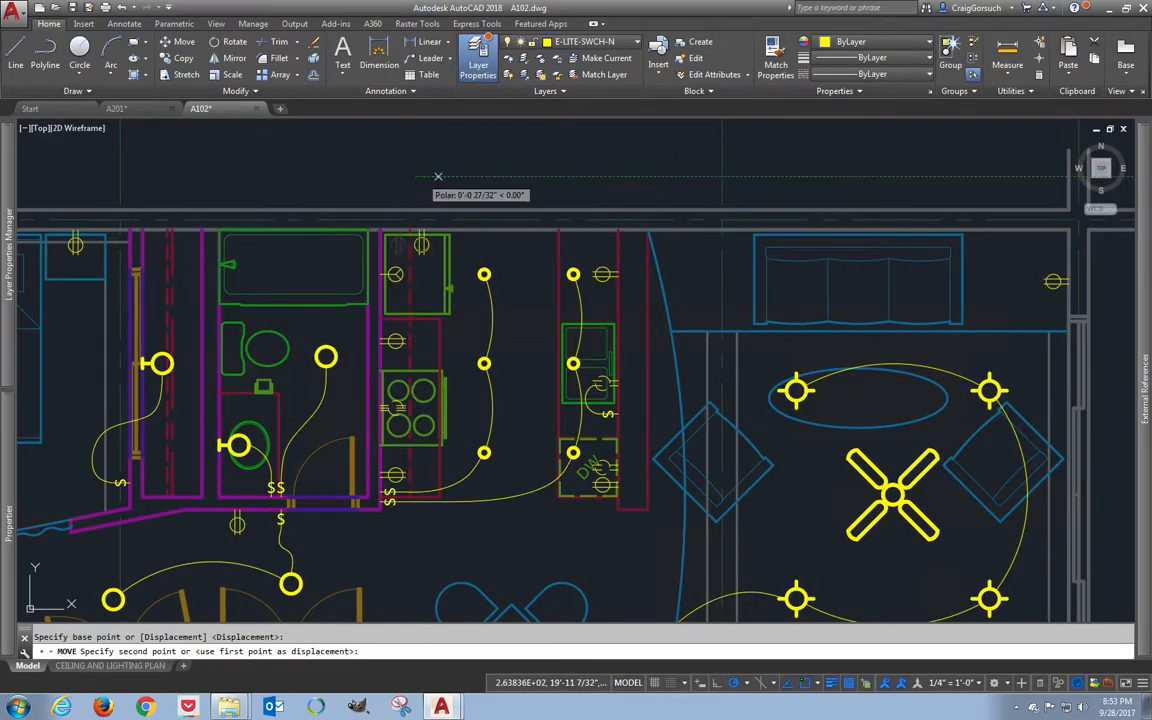
left_click(702, 177)
- Check the linetype of the dashed outlets at the dishwasher, sink and range
middle_click_drag(688, 182, 540, 237)
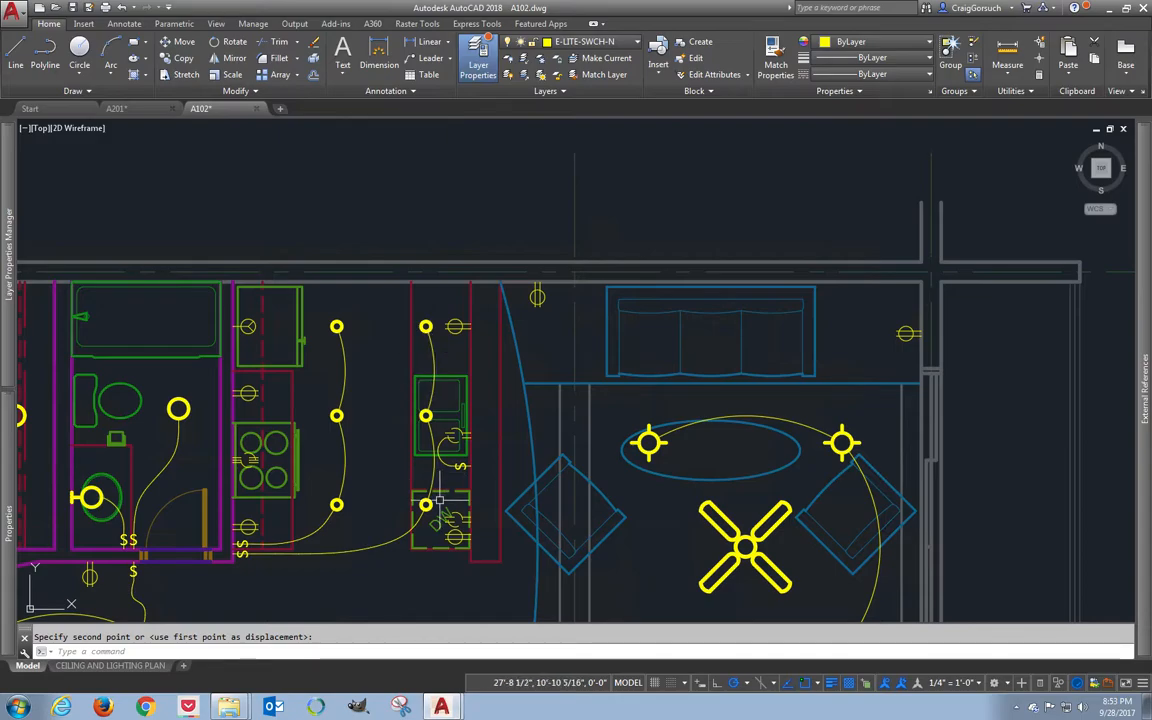
scroll(438, 500, "down", 2)
scroll(449, 524, "up", 6)
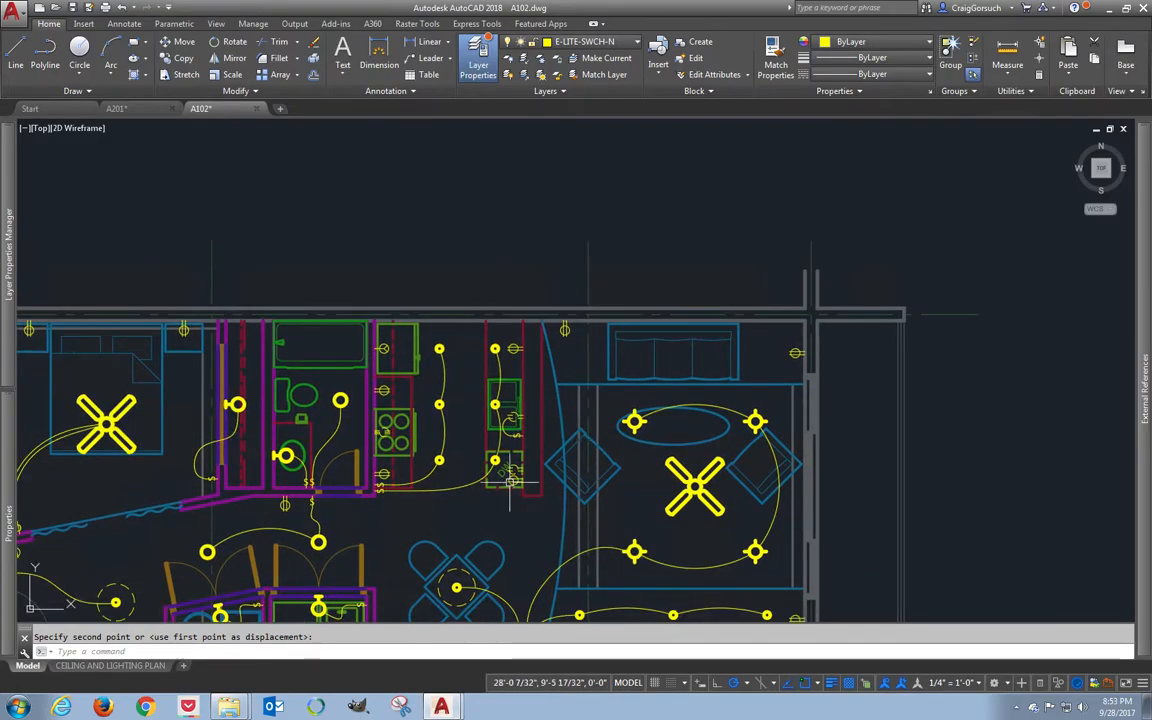
left_click(511, 480)
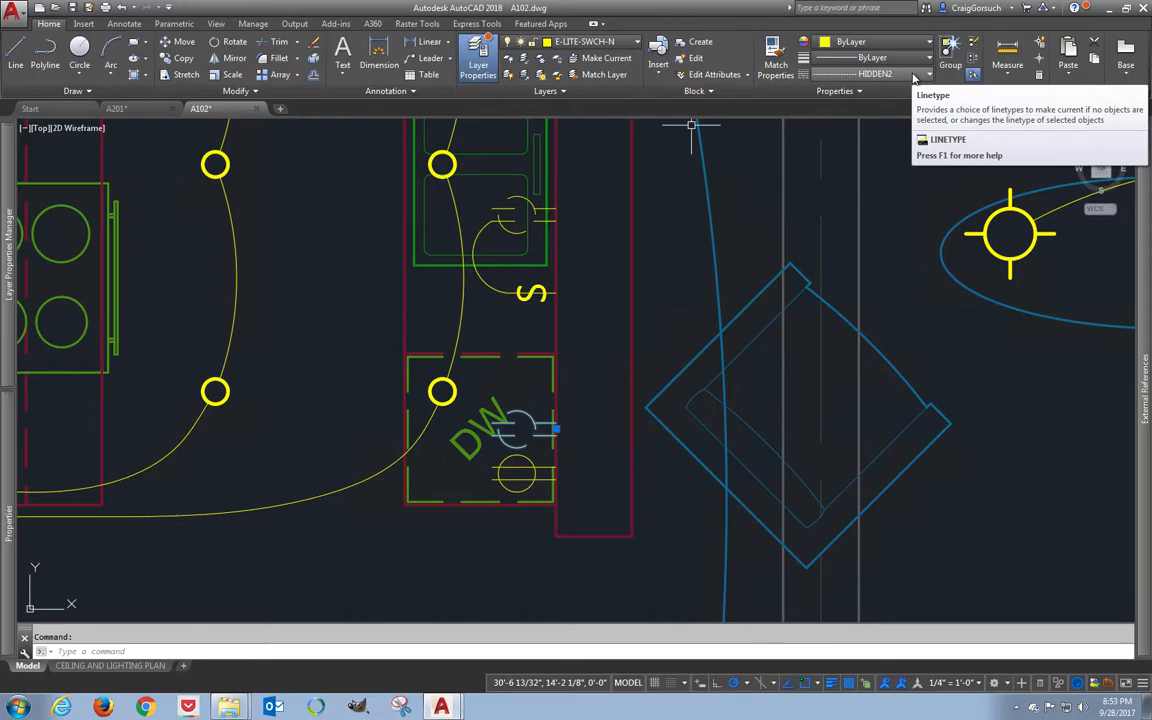
middle_click_drag(490, 428, 710, 468)
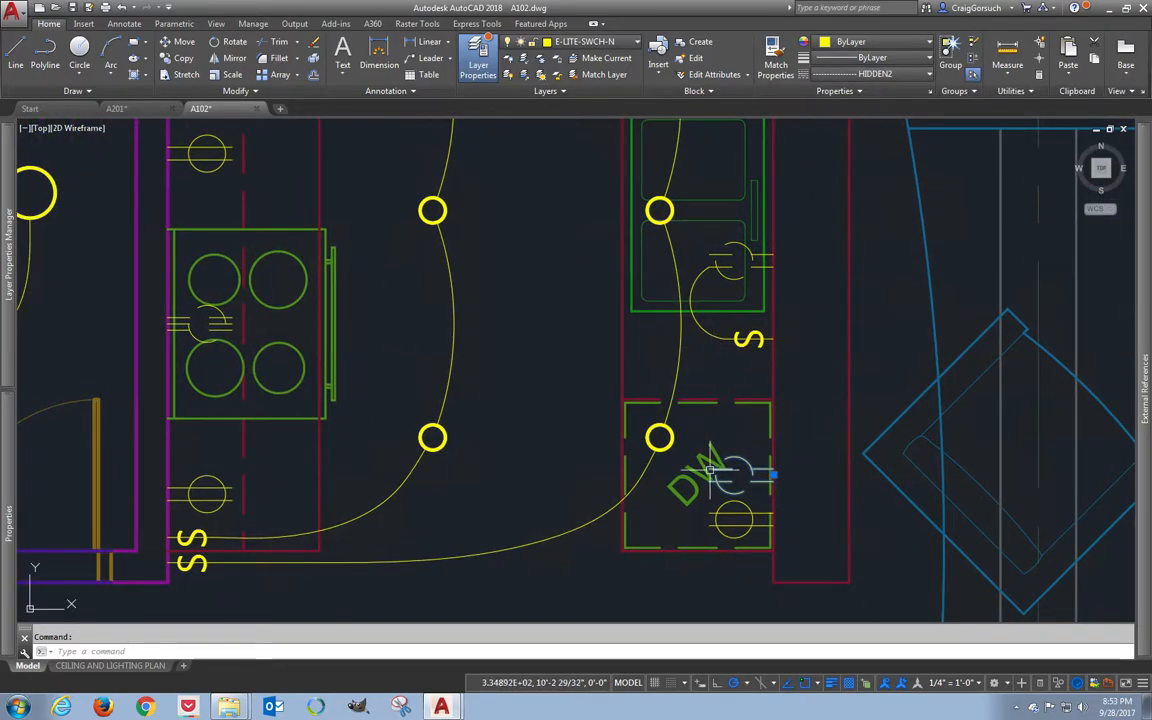
mouse_move(742, 258)
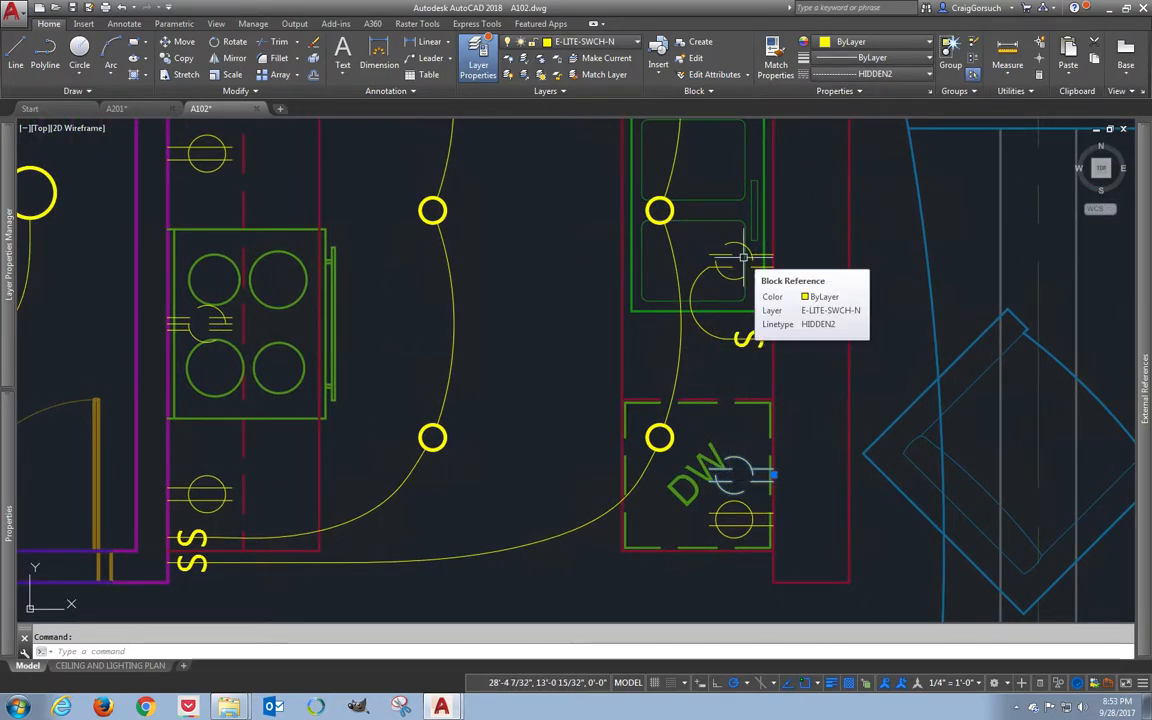
key("Escape")
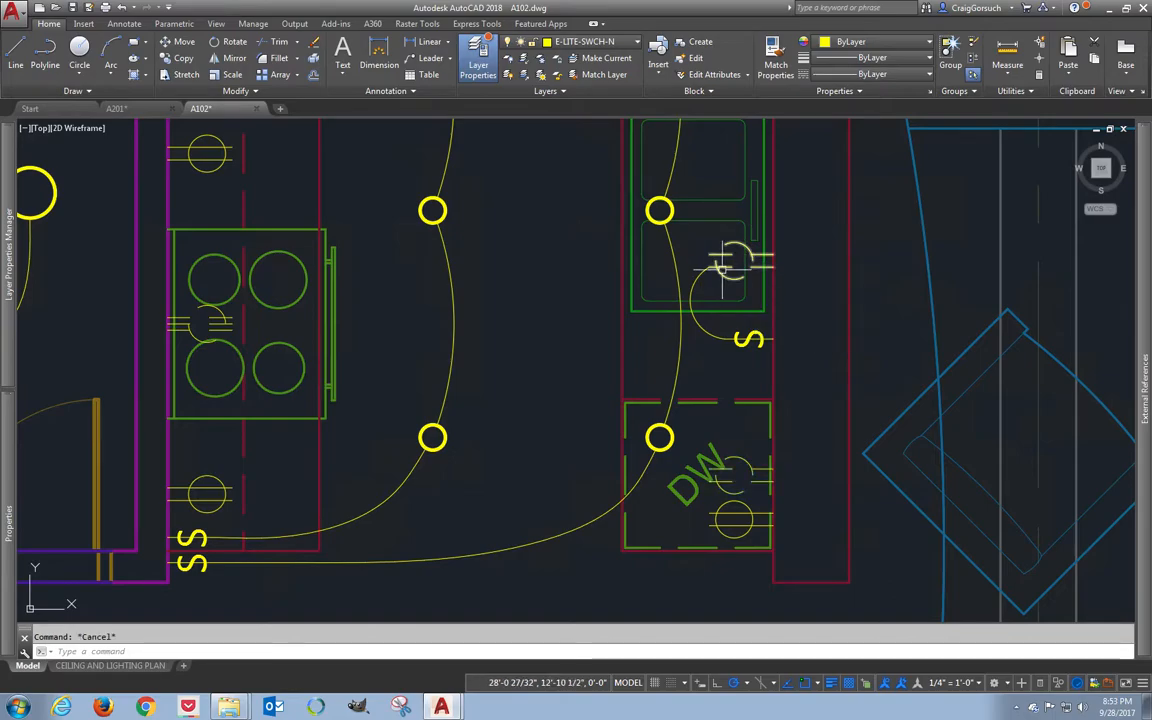
left_click(207, 323)
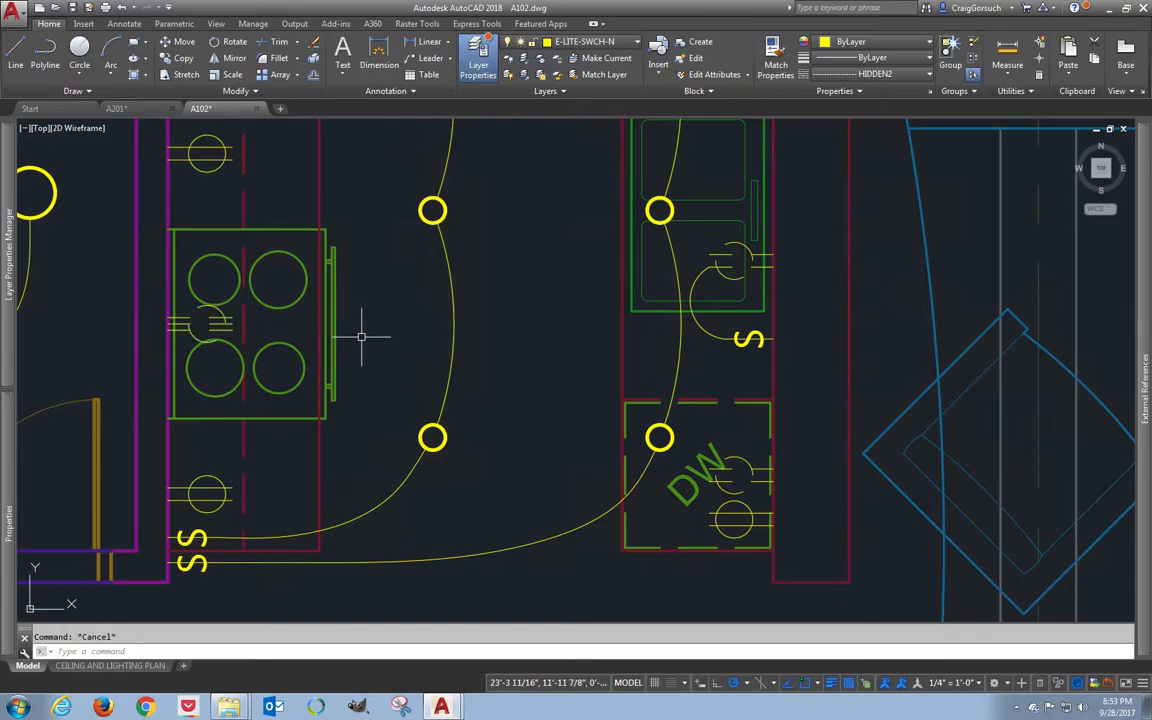
scroll(362, 336, "up", 2)
scroll(370, 339, "down", 6)
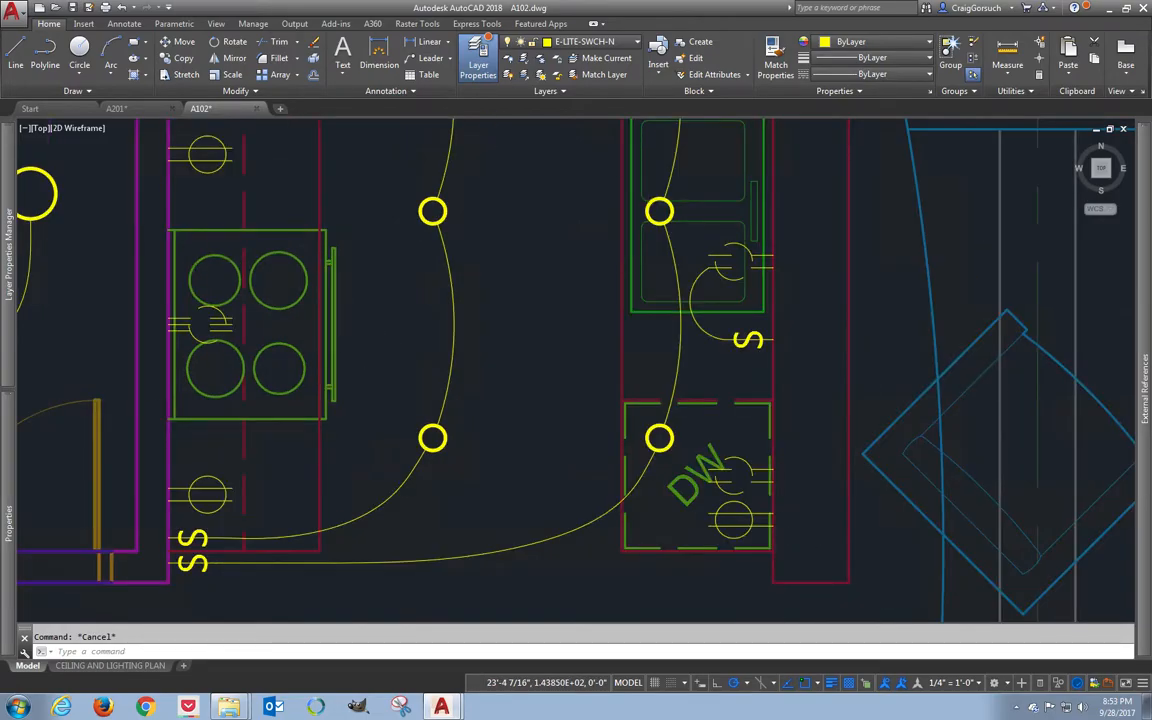
middle_click_drag(370, 339, 447, 357)
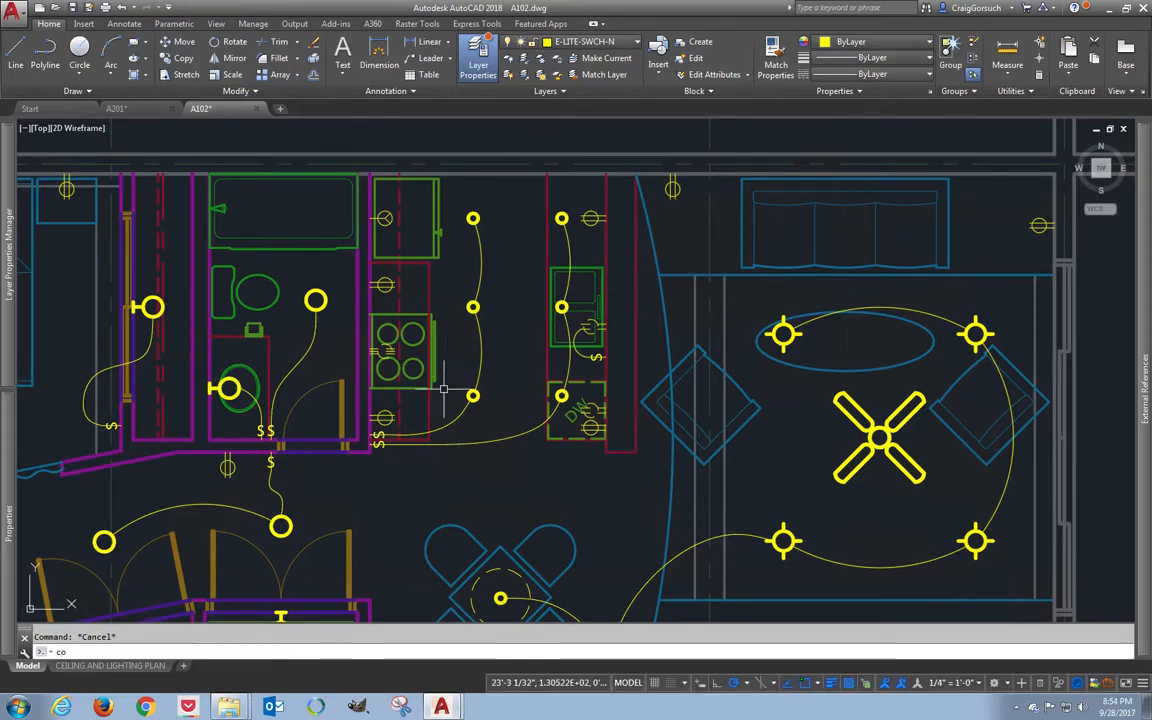
- Mirror the hallway outlet across the straight wall into the bathroom beside the sink, keeping the original
type("o")
key("Escape")
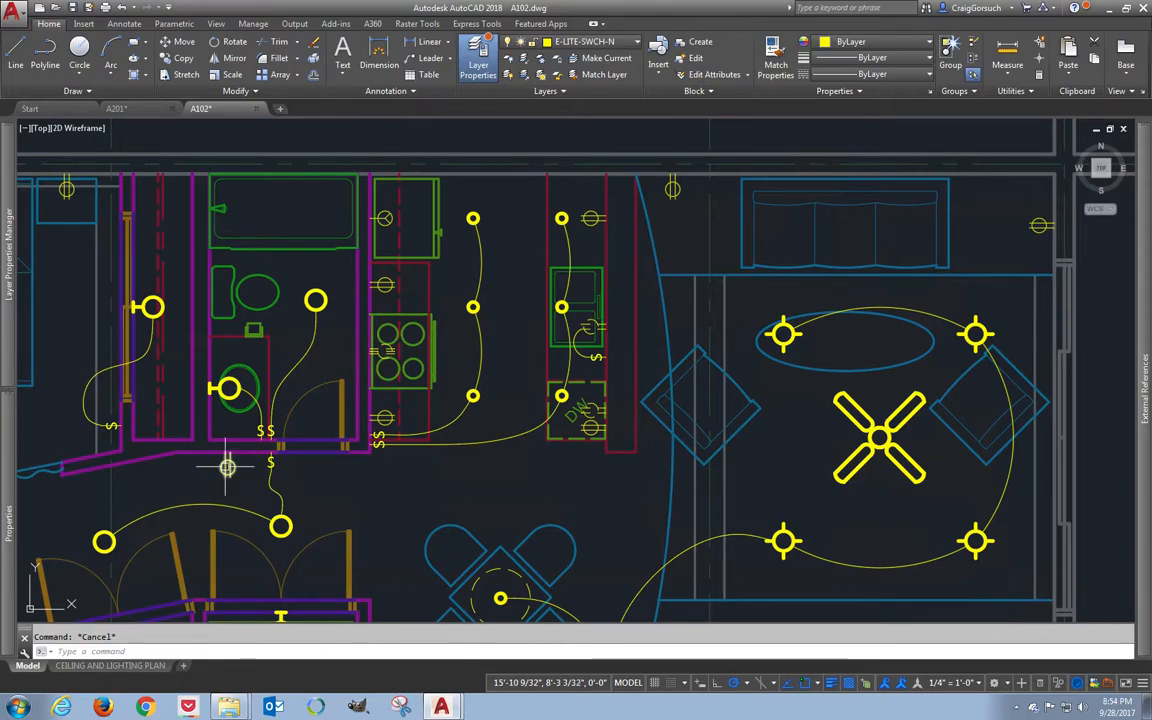
scroll(228, 465, "down", 3)
scroll(226, 463, "up", 5)
type("mi")
key("Return")
left_click(345, 420)
left_click(275, 419)
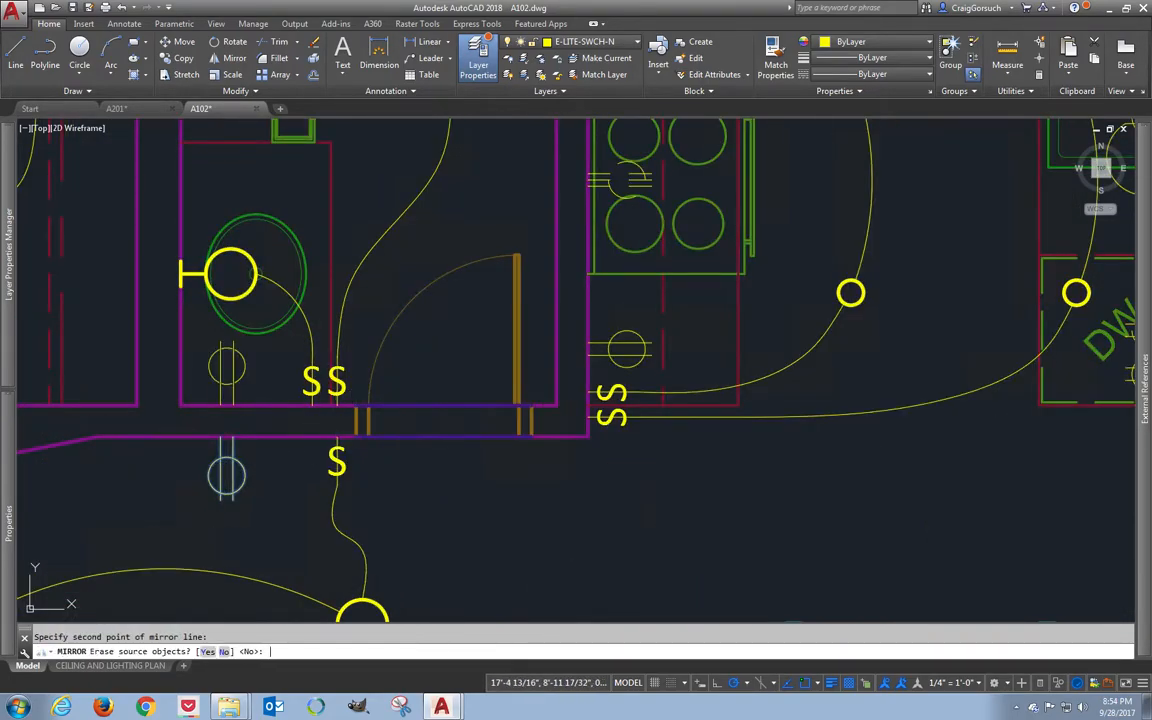
key("Return")
scroll(270, 415, "down", 1)
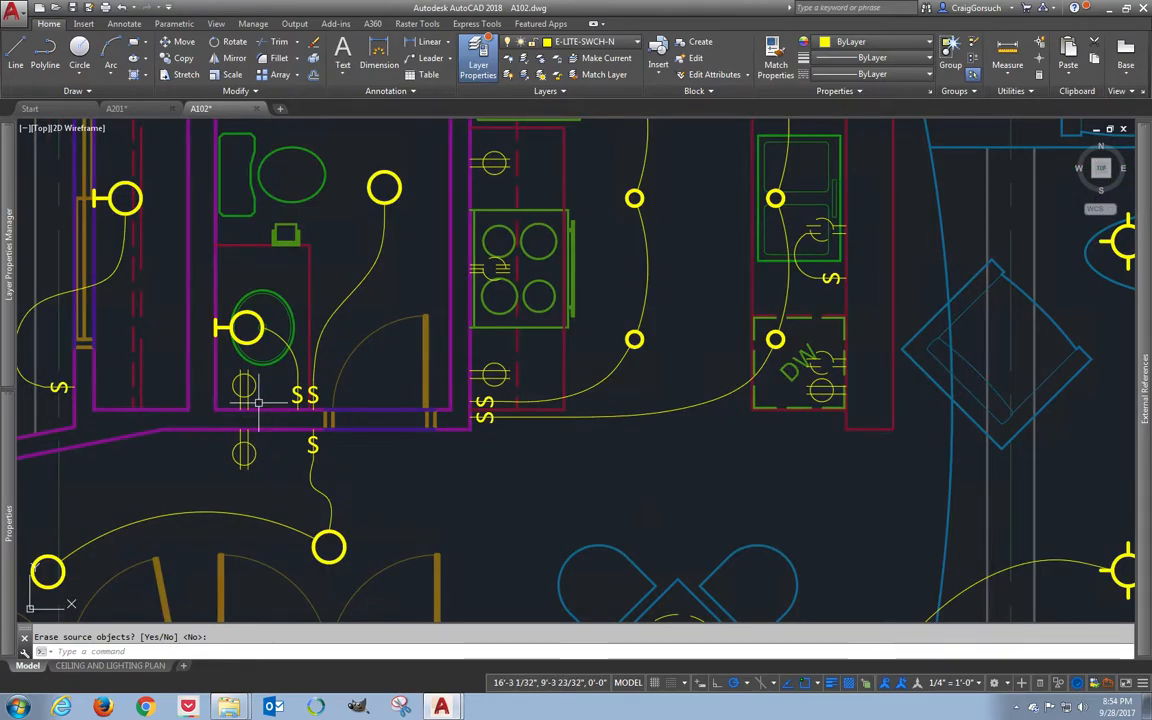
middle_click_drag(258, 403, 247, 510)
middle_click_drag(648, 404, 561, 465)
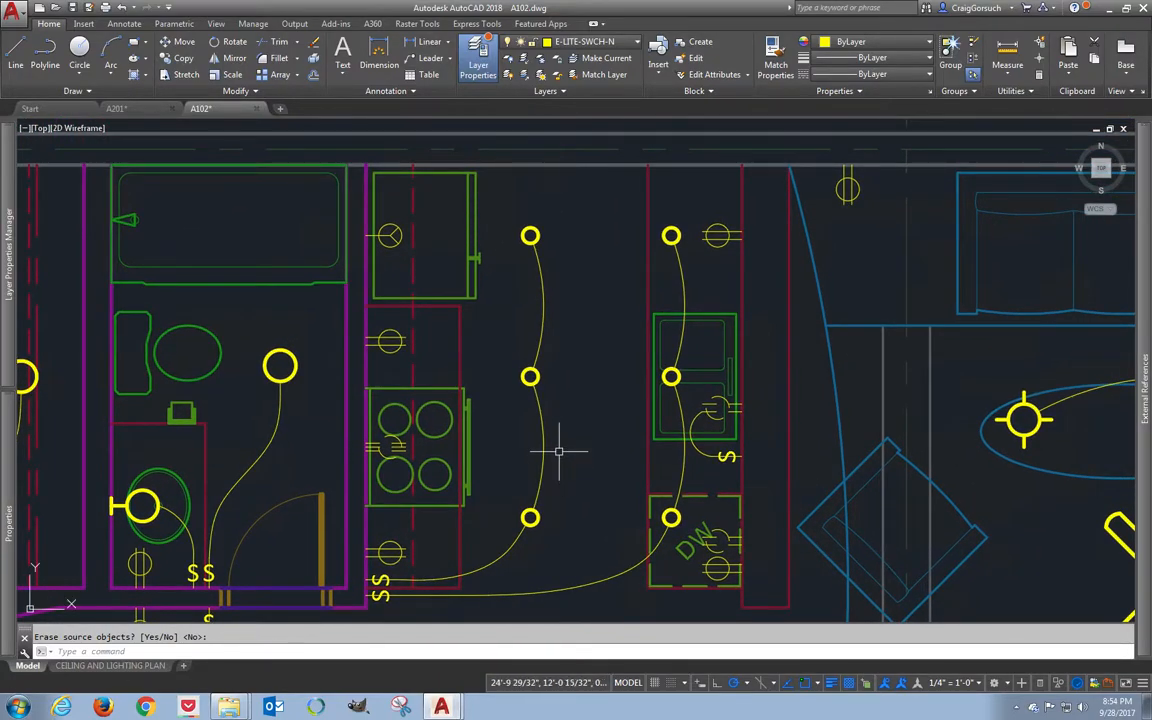
- Try erasing the outlet on the living room's window-side wall and mirroring the outlet left of the sofa to replace it
mouse_move(805, 401)
middle_mouse_down()
mouse_move(666, 404)
mouse_move(351, 460)
middle_mouse_up()
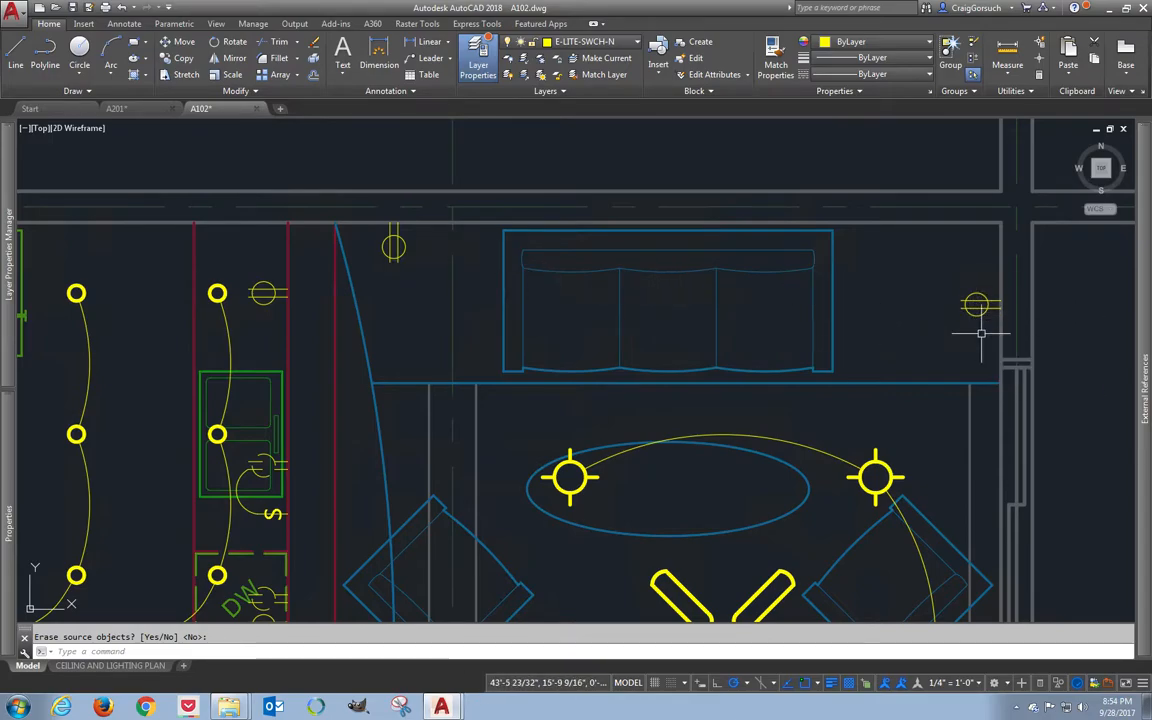
key("Escape")
type("e")
key("Return")
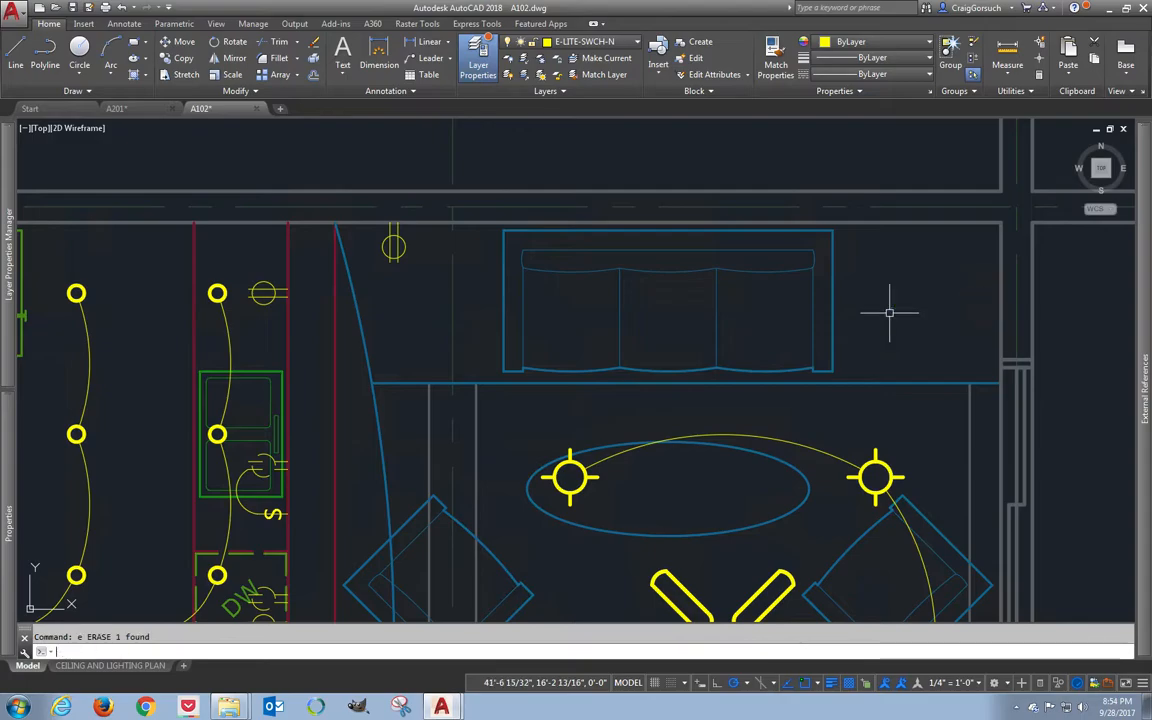
type("mi")
key("Return")
left_click(391, 248)
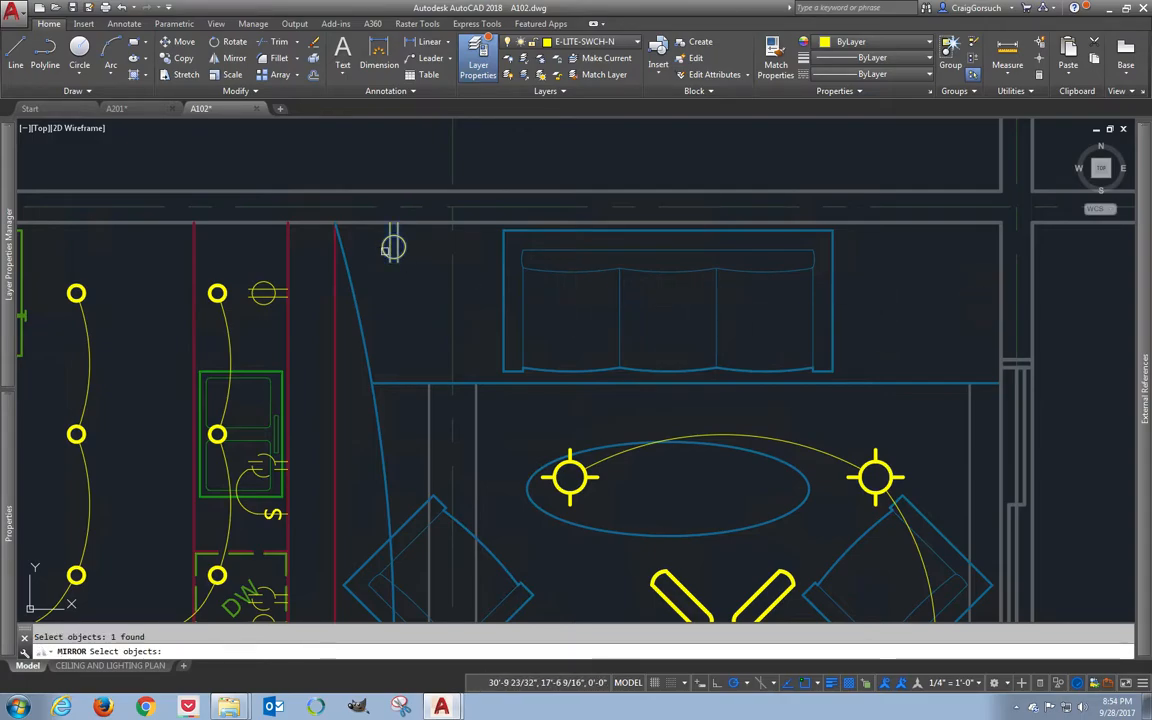
key("Escape")
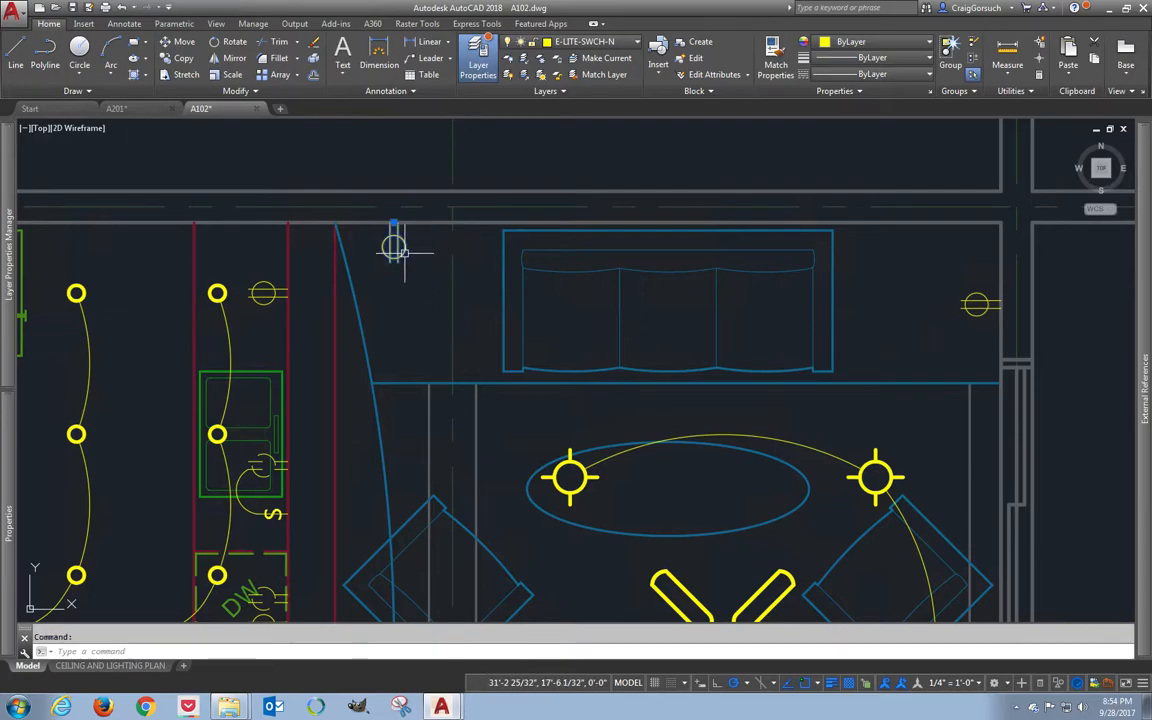
- Erase the outlet left of the sofa and draw a horizontal reference line from the kitchen half wall, extended to the window-side wall
type("l")
key("Return")
left_click(930, 267)
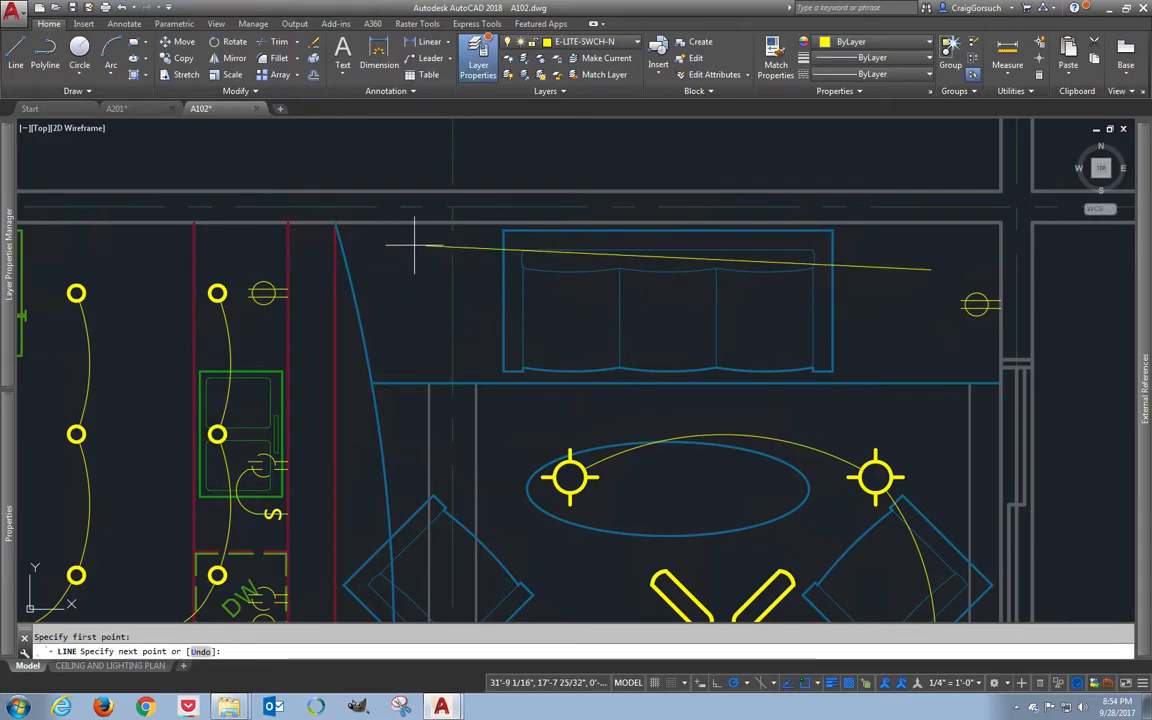
left_click(334, 267)
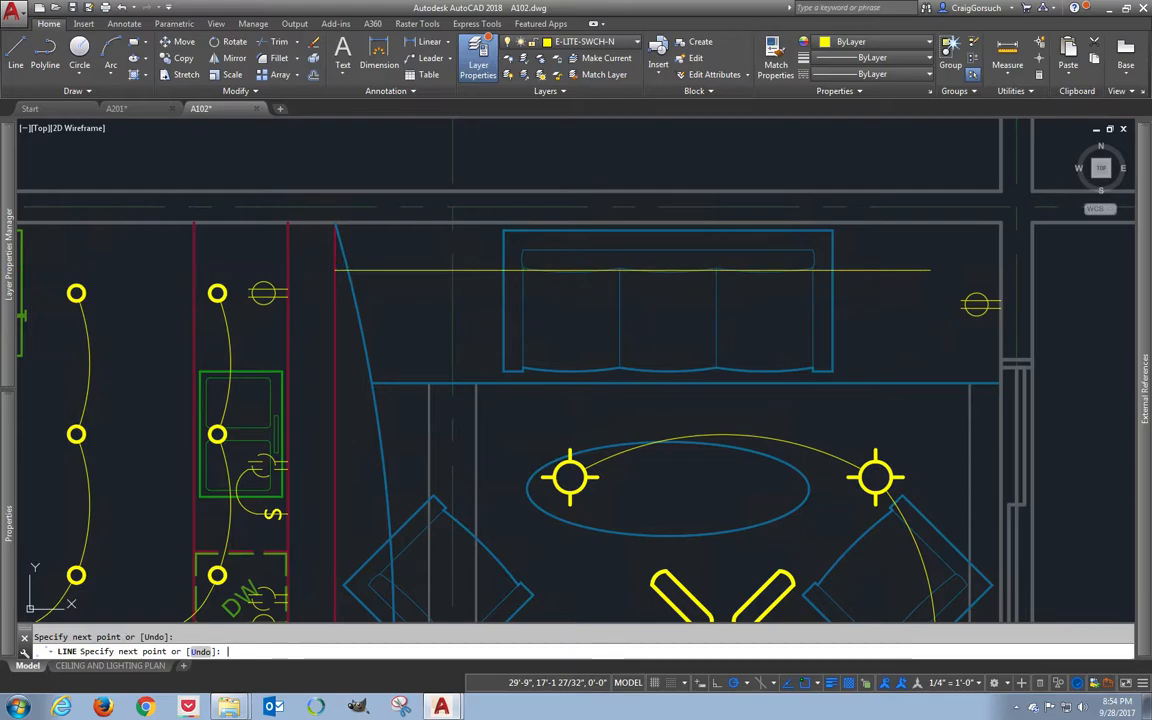
type("e")
key("Return")
key("Return")
left_click(945, 270)
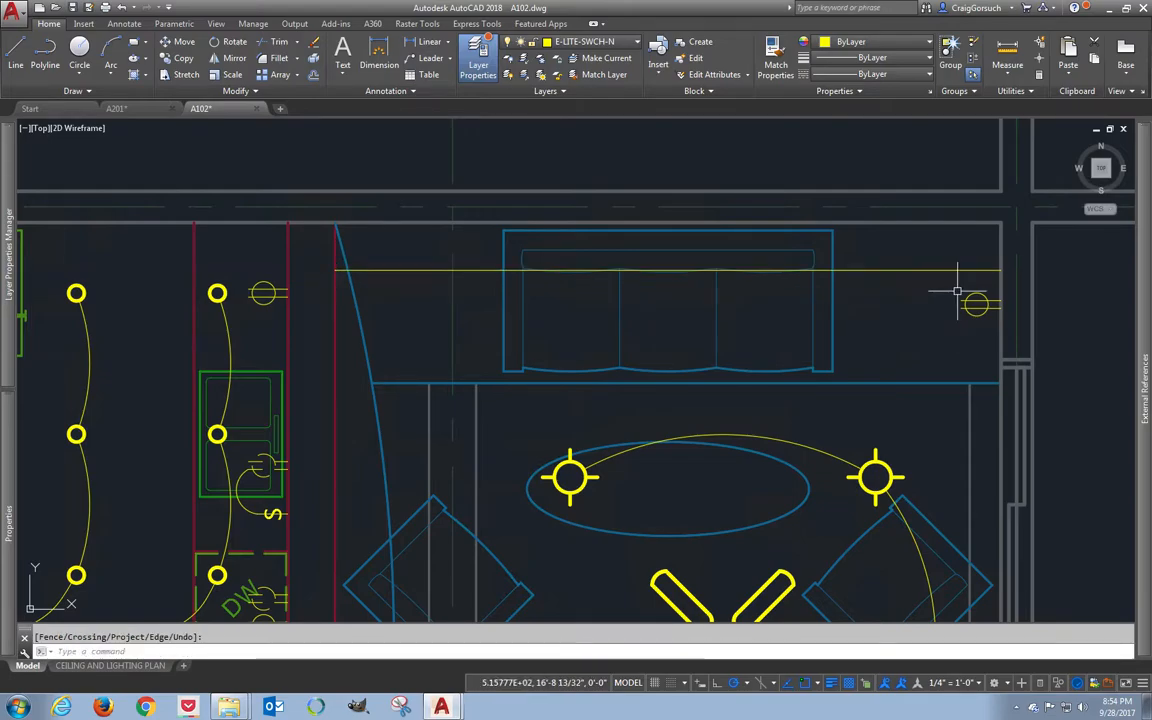
key("Escape")
- Mirror the window-side wall outlet about a vertical axis through the reference line's midpoint, keeping the original
left_click(966, 298)
type("mi")
key("Return")
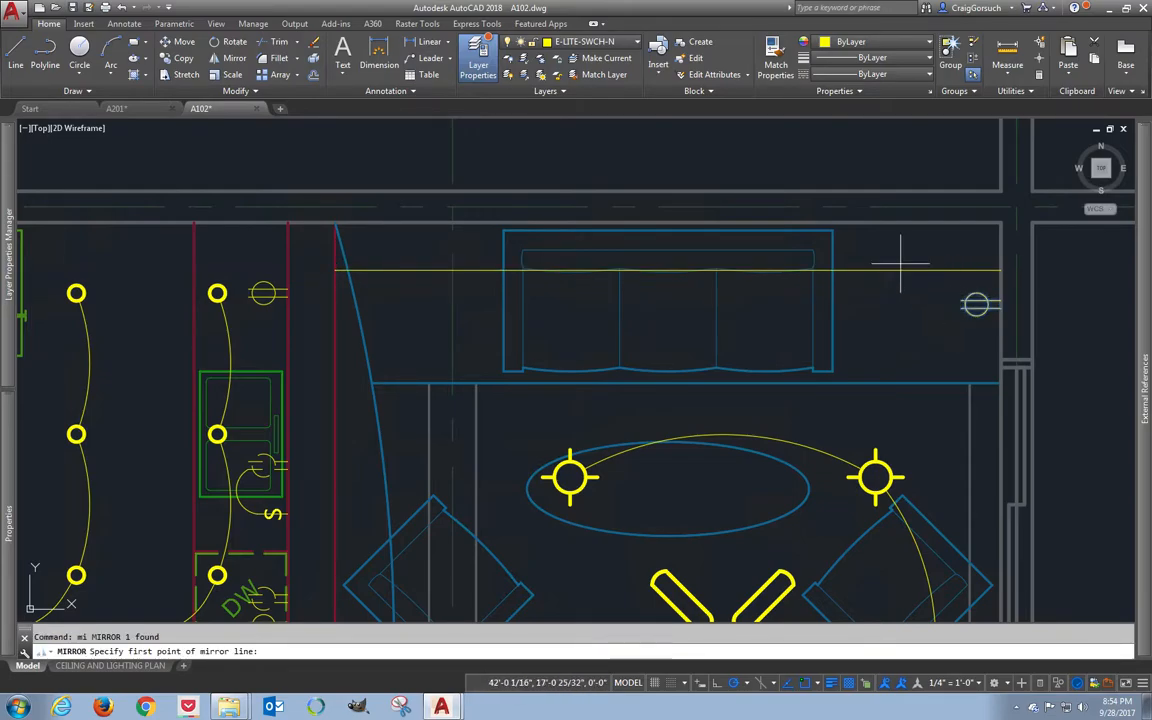
scroll(732, 270, "up", 4)
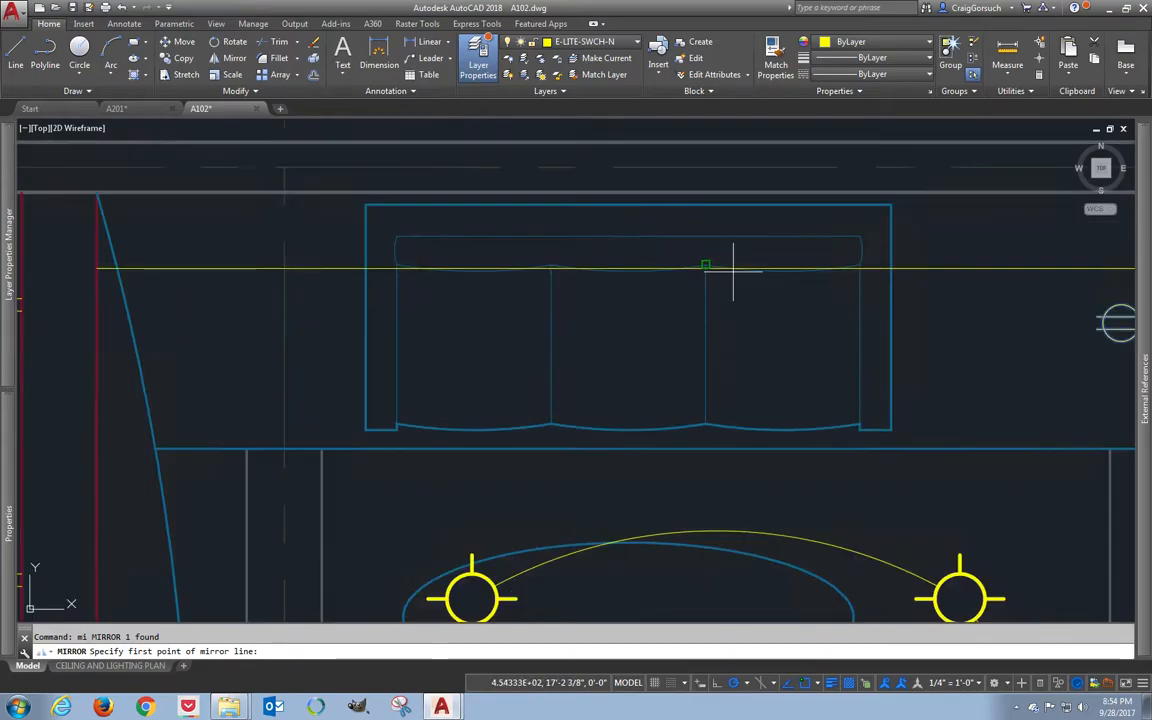
left_click(583, 265)
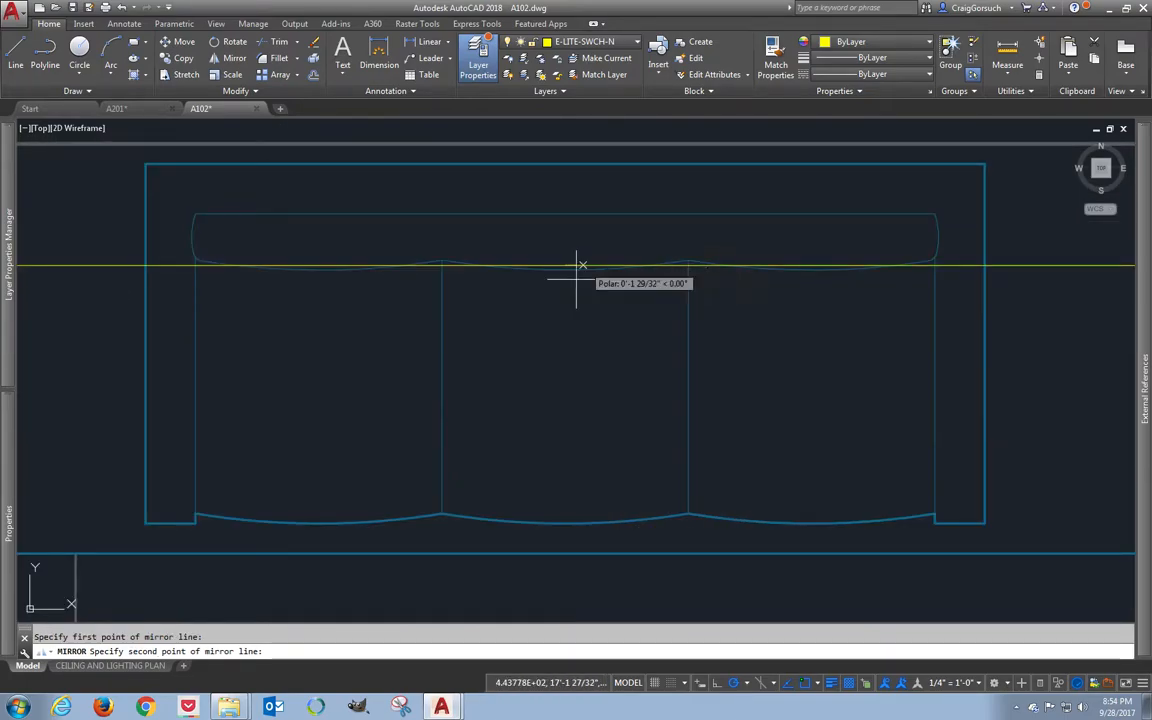
left_click(563, 310)
scroll(563, 310, "down", 5)
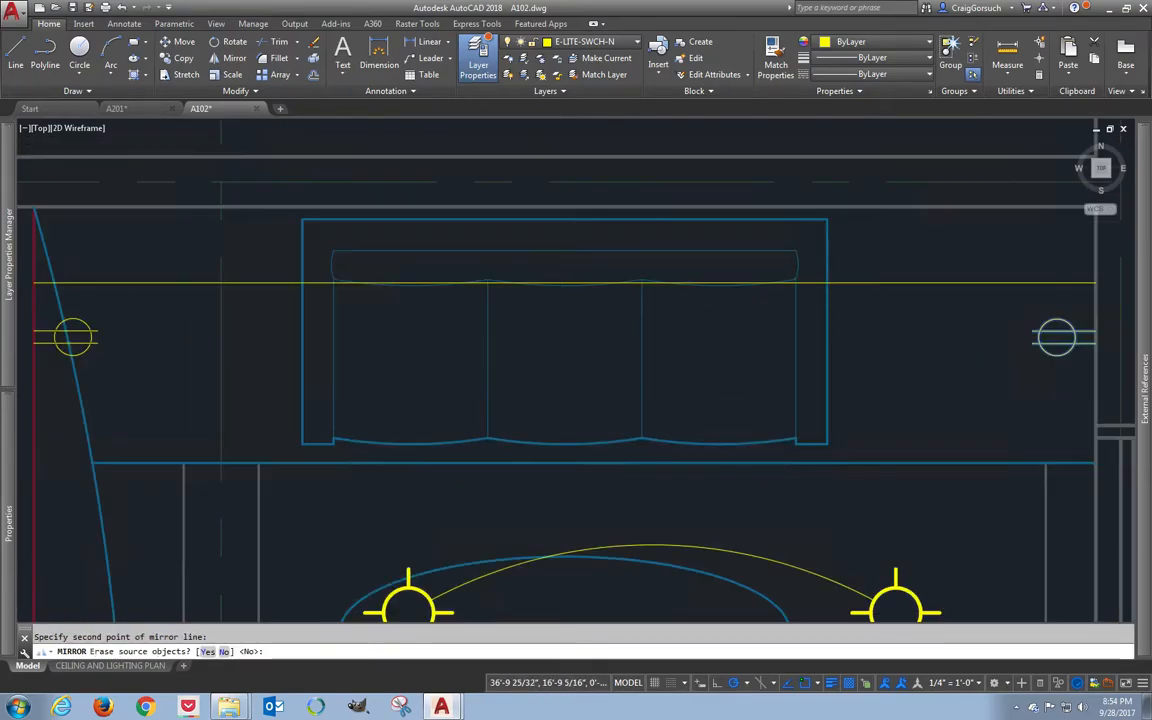
key("Escape")
- Erase the horizontal reference line across the sofa
left_click(408, 300)
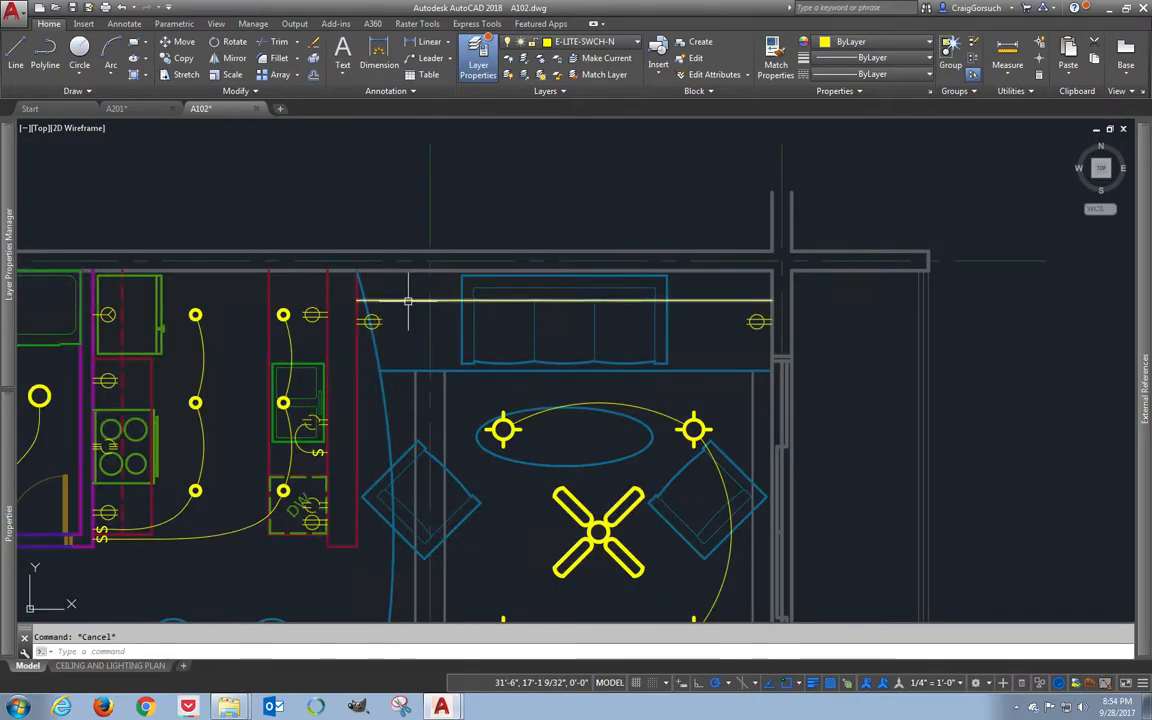
type("e")
key("Return")
- Move the mirrored outlet 6 inches horizontally toward the kitchen into the half wall
scroll(368, 335, "up", 2)
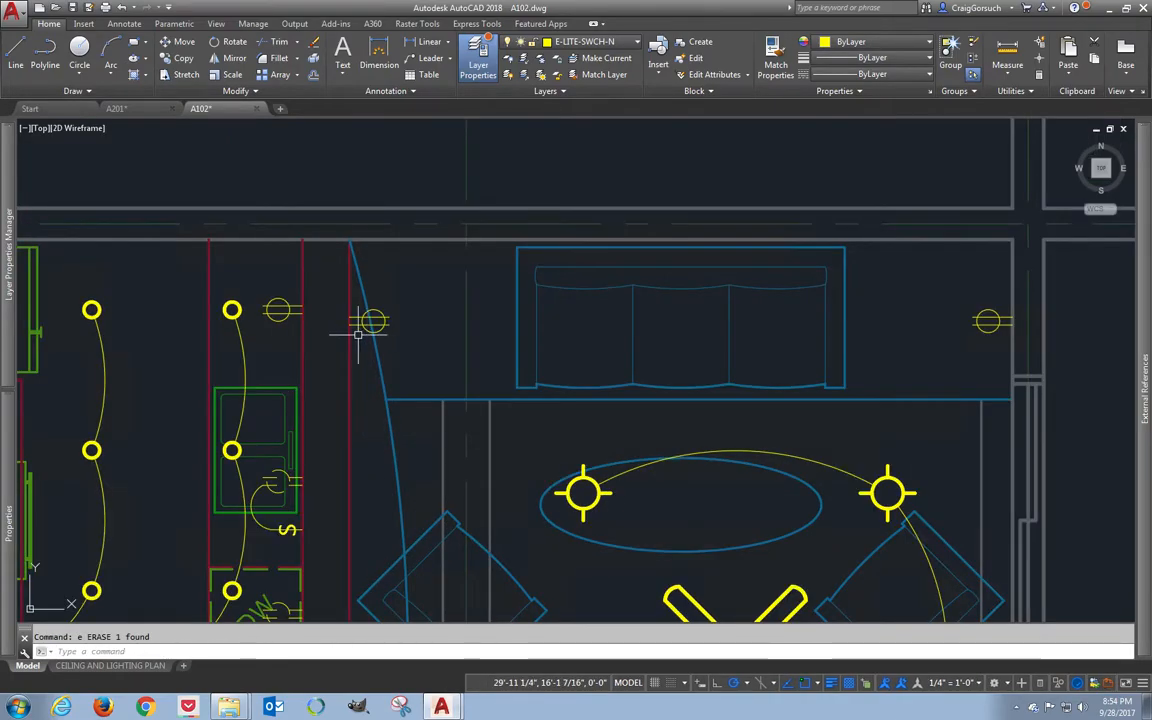
type("m")
key("Return")
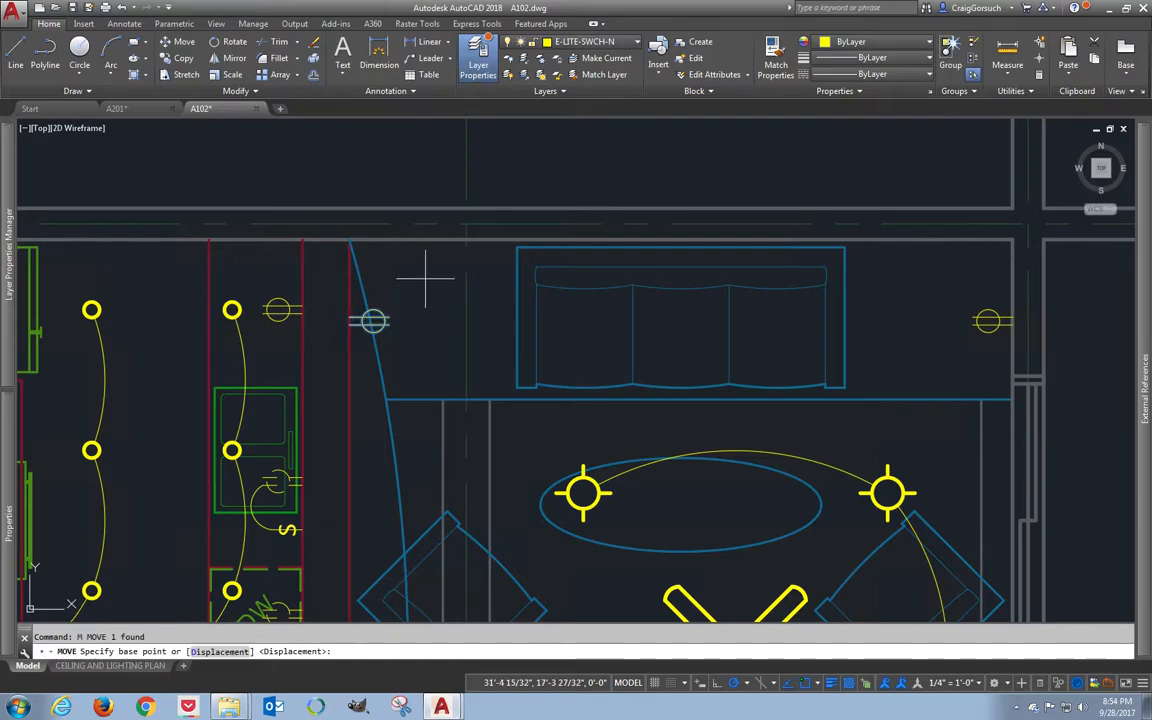
left_click(424, 276)
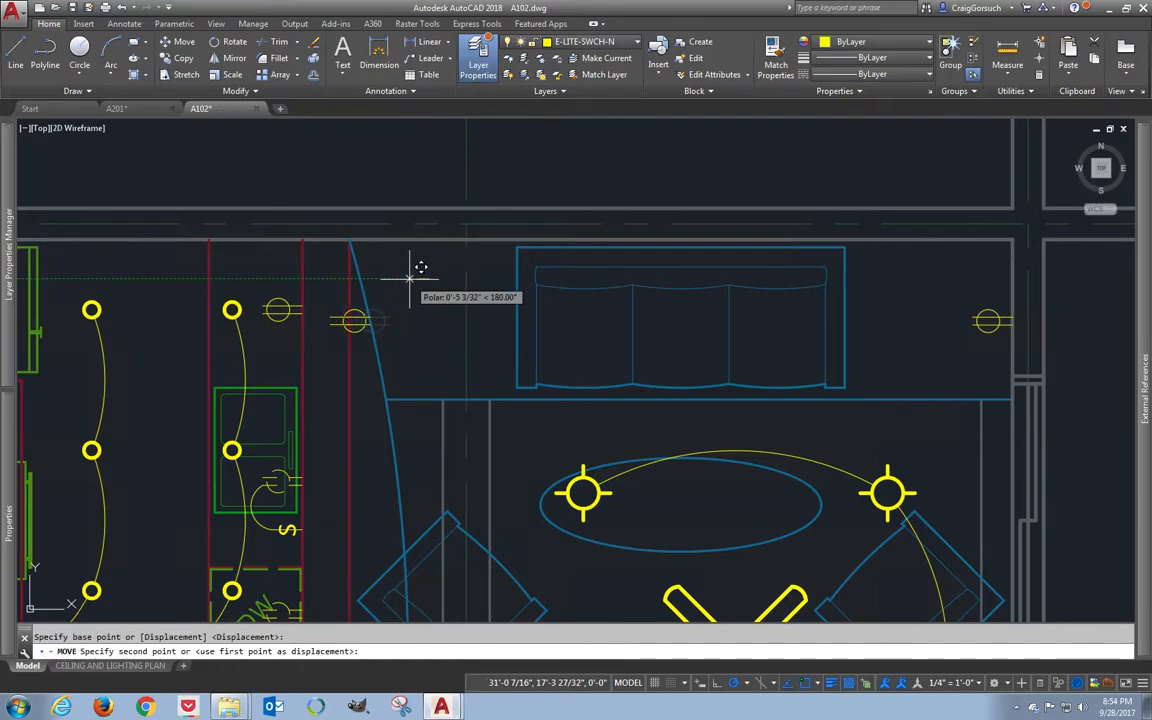
type("6")
key("Return")
left_click(336, 320)
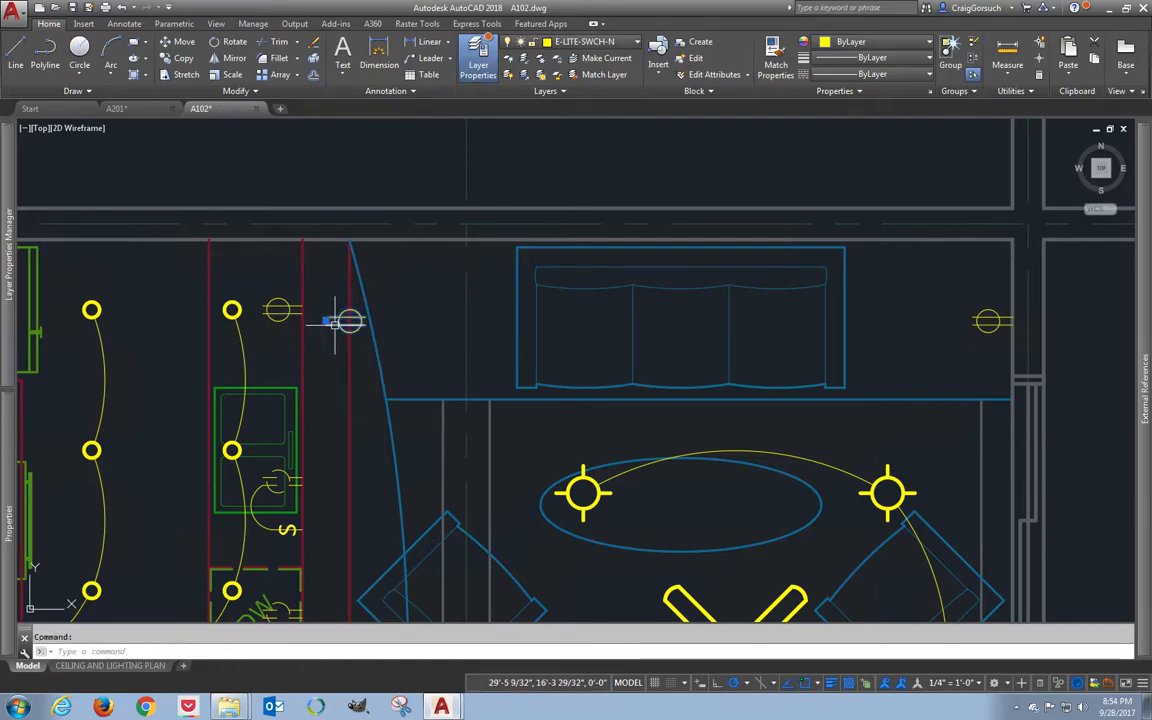
key("Escape")
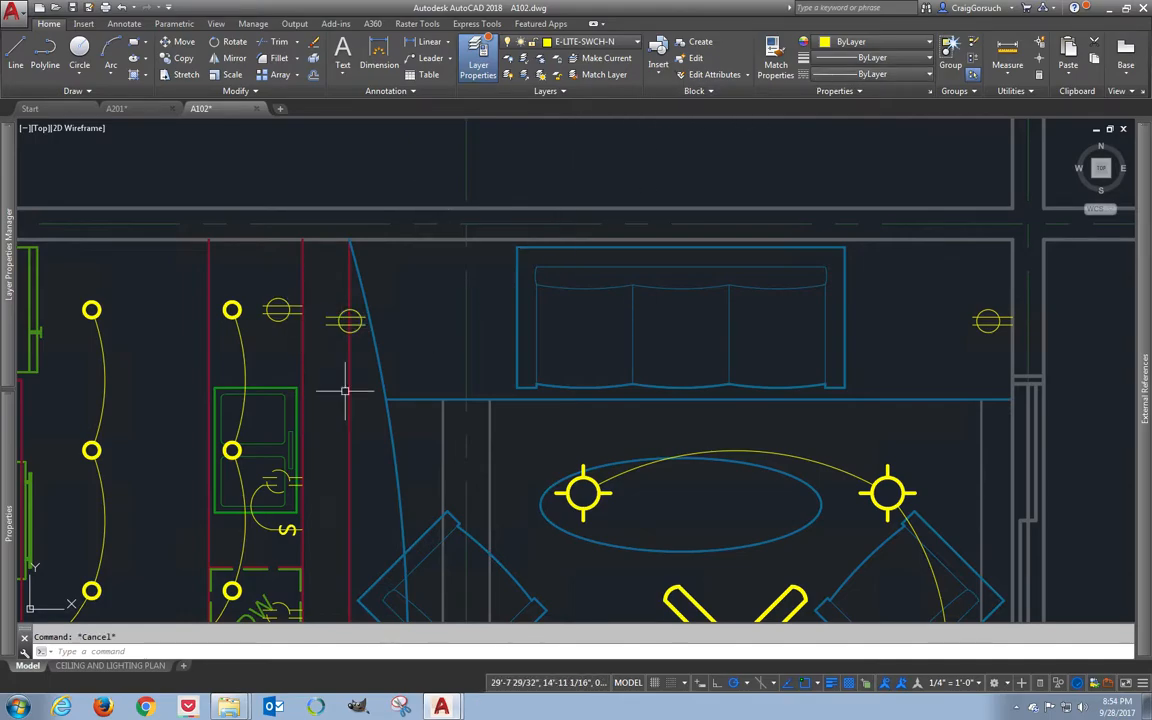
- Open the referenced floor plan drawing A101 and activate its viewport around the kitchen
mouse_move(331, 388)
middle_mouse_down()
mouse_move(427, 327)
mouse_move(520, 314)
middle_mouse_up()
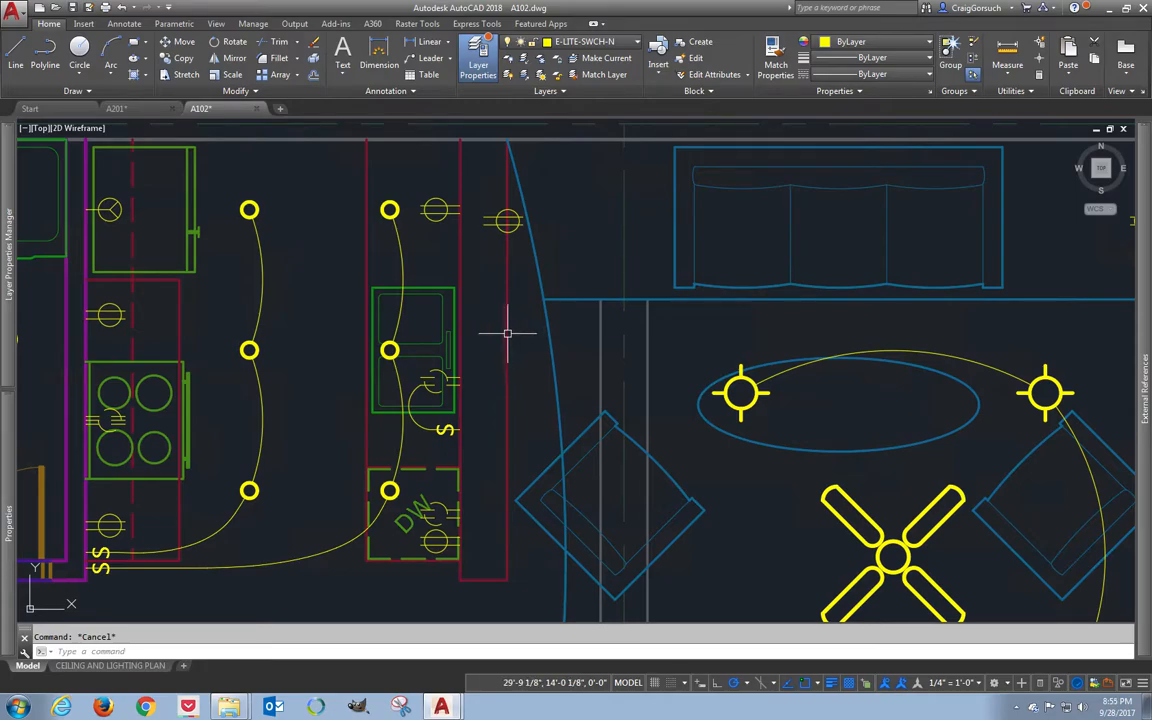
left_click(507, 333)
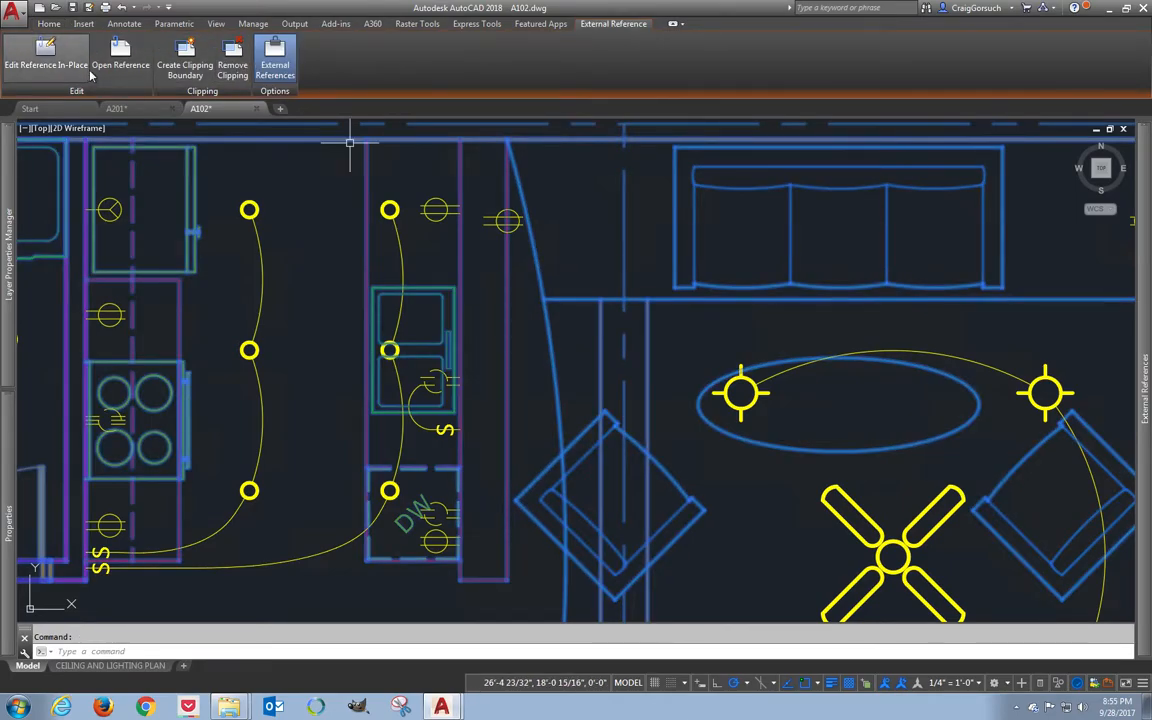
left_click(120, 55)
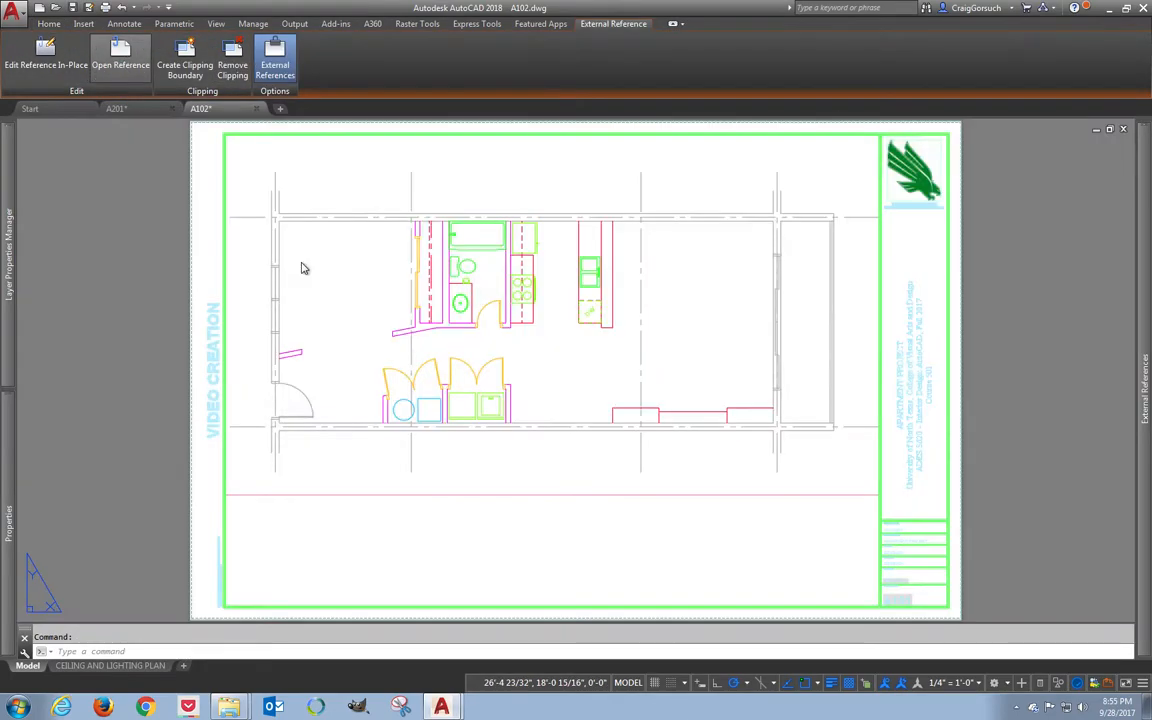
double_click(585, 284)
scroll(585, 284, "up", 3)
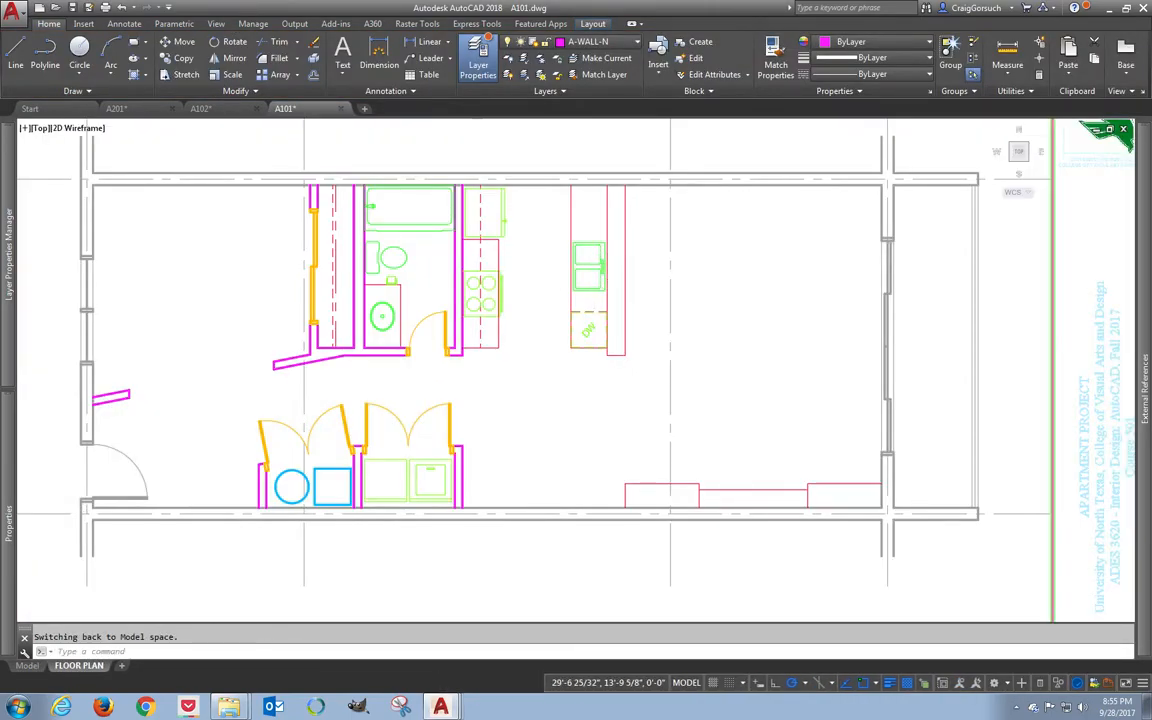
scroll(623, 262, "up", 2)
left_click(632, 42)
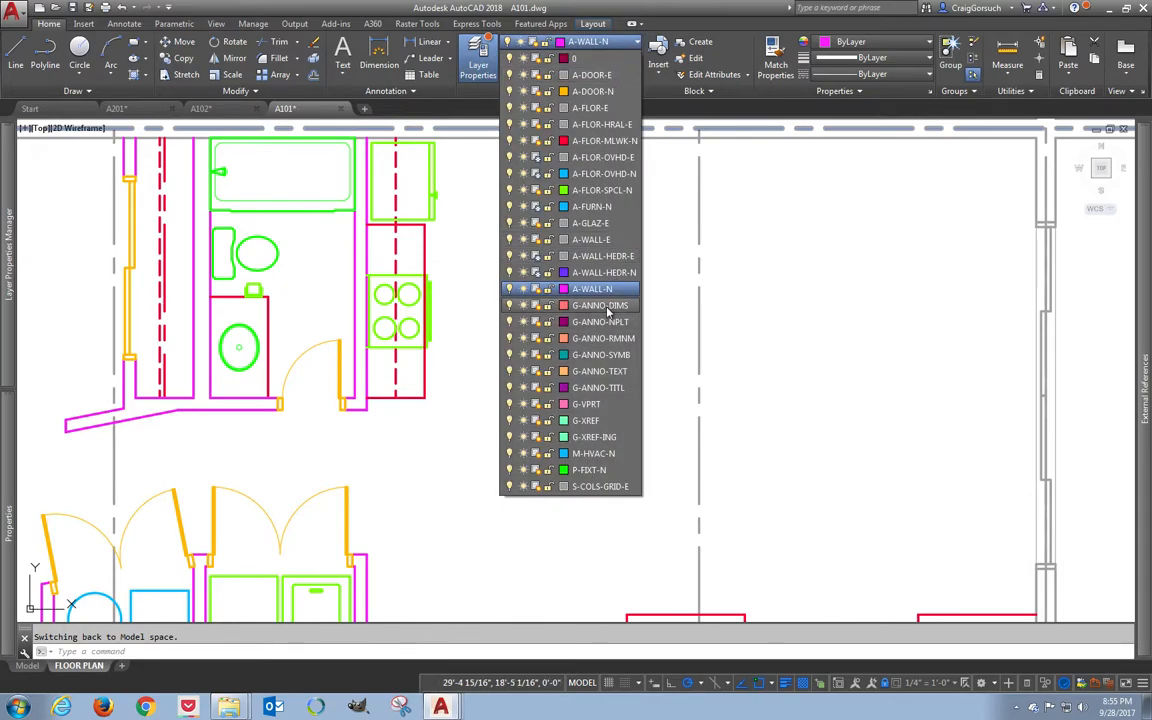
key("Escape")
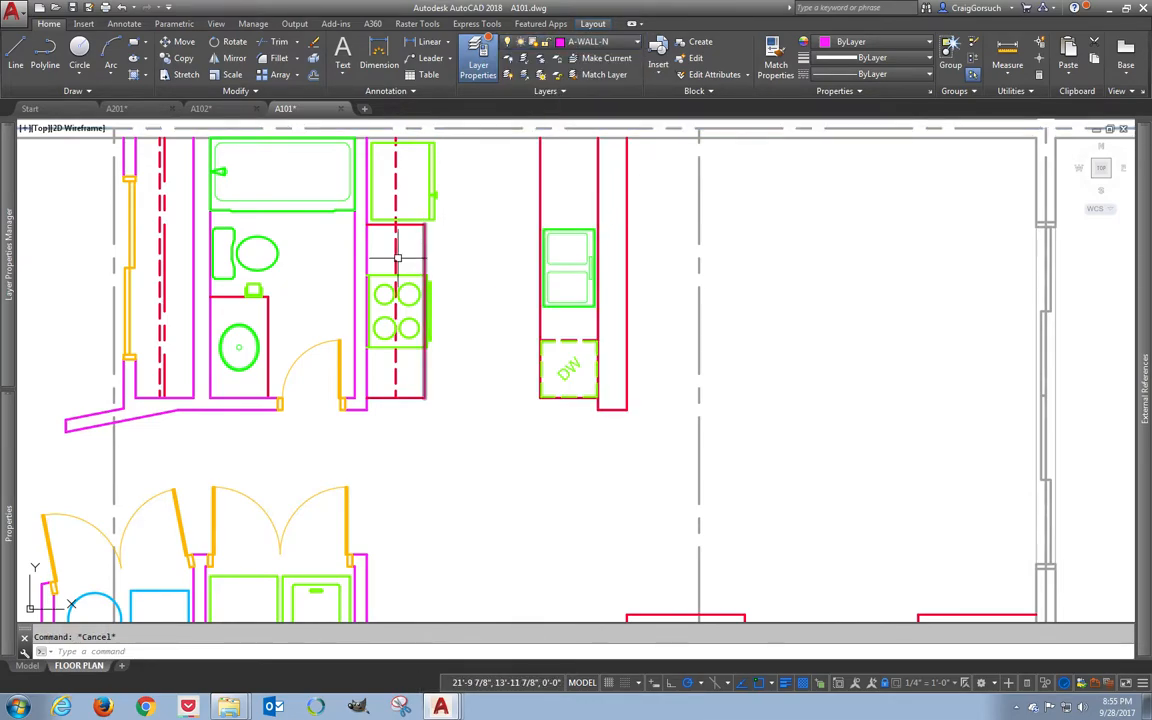
- Offset the half wall's kitchen-side line 6 inches inward, toward the living room
type("o")
key("Return")
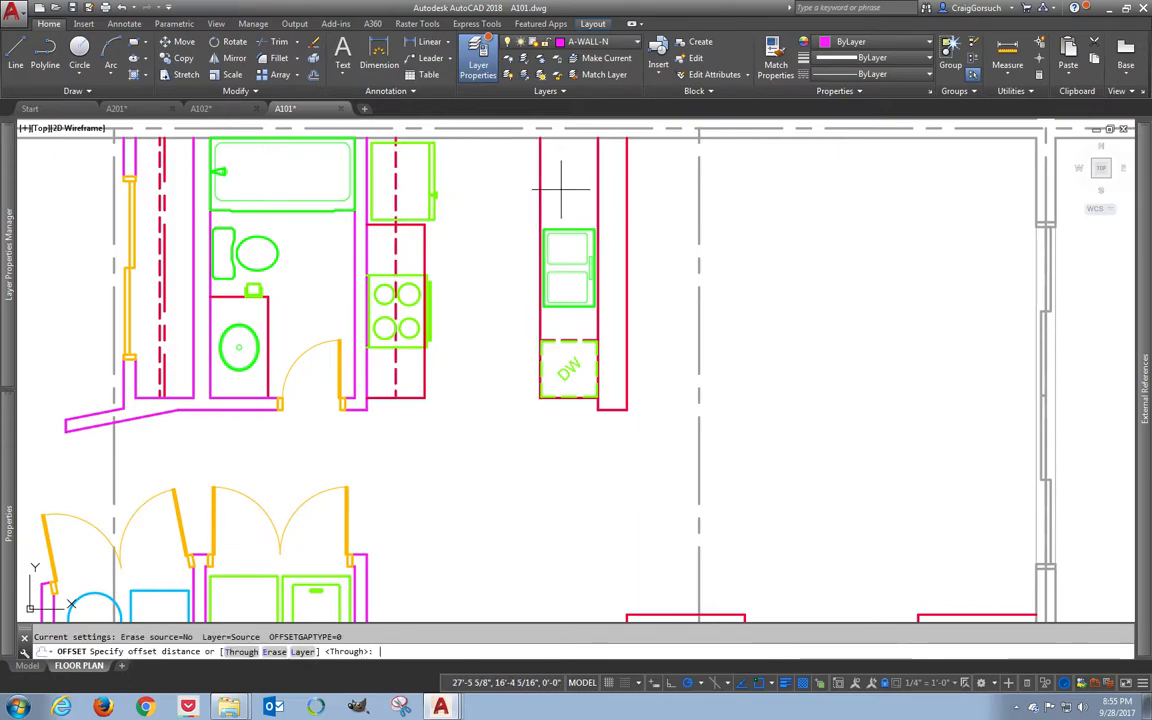
type("5")
key("Return")
left_click(598, 185)
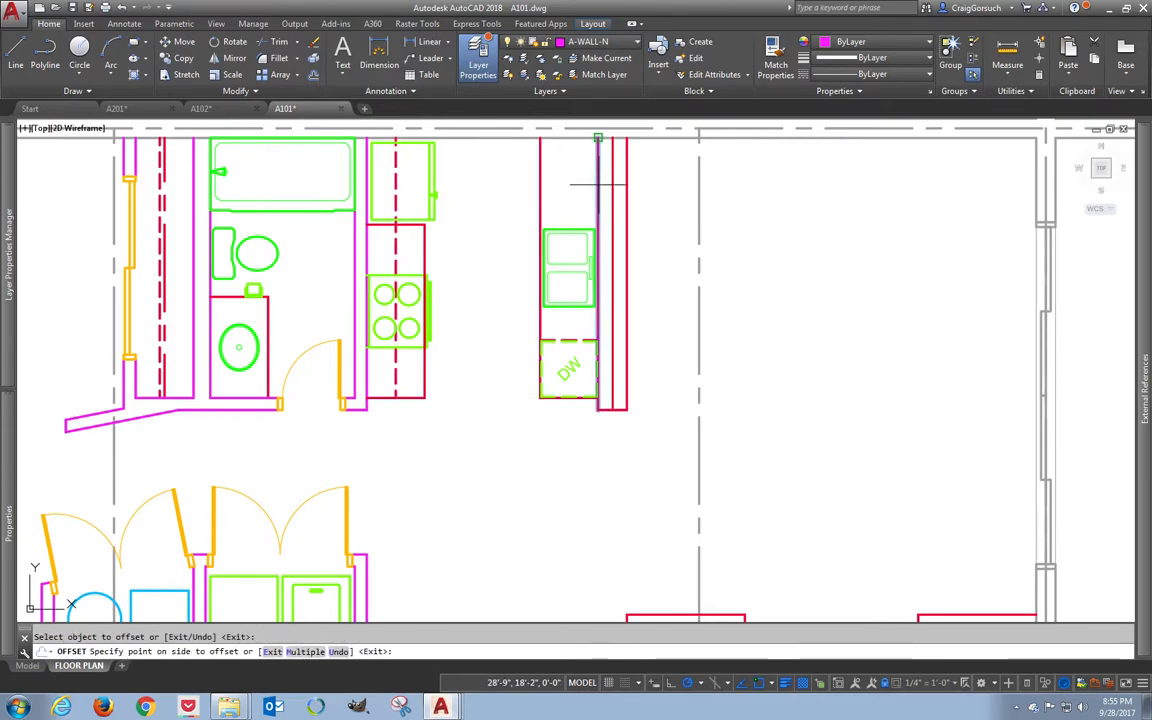
left_click(589, 411)
key("Escape")
- Shorten the offset line by stretching its lower end up to about the dishwasher's lower edge
scroll(602, 411, "up", 4)
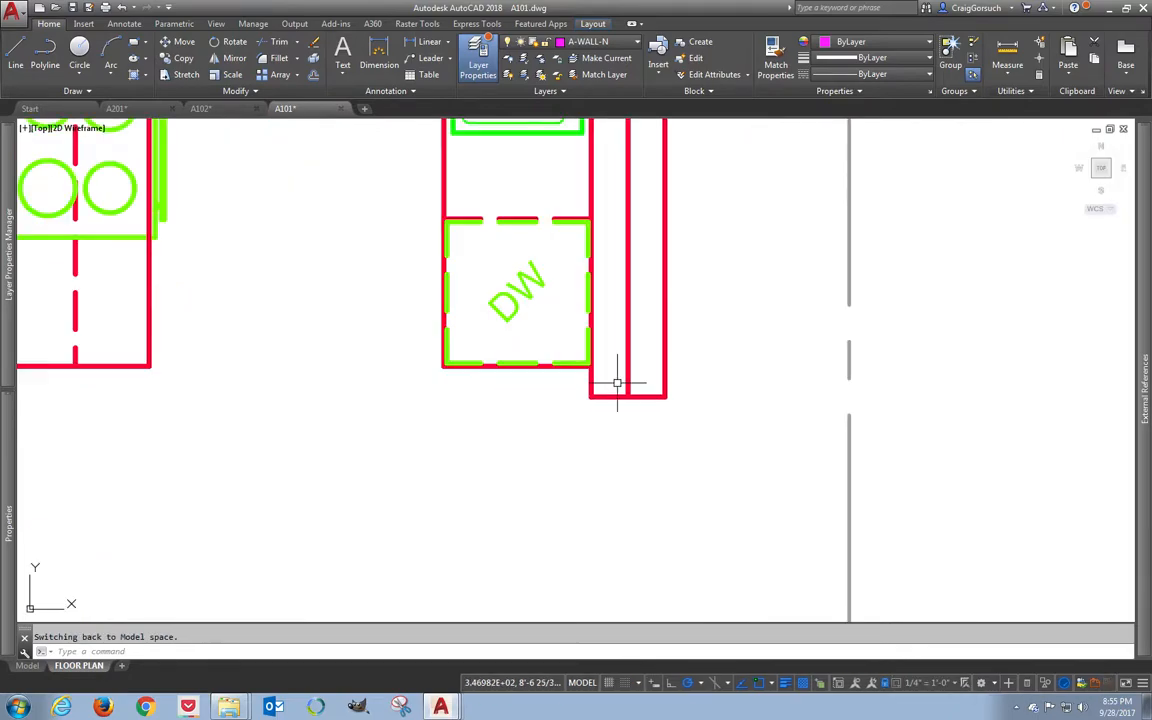
left_click(628, 372)
left_click(628, 396)
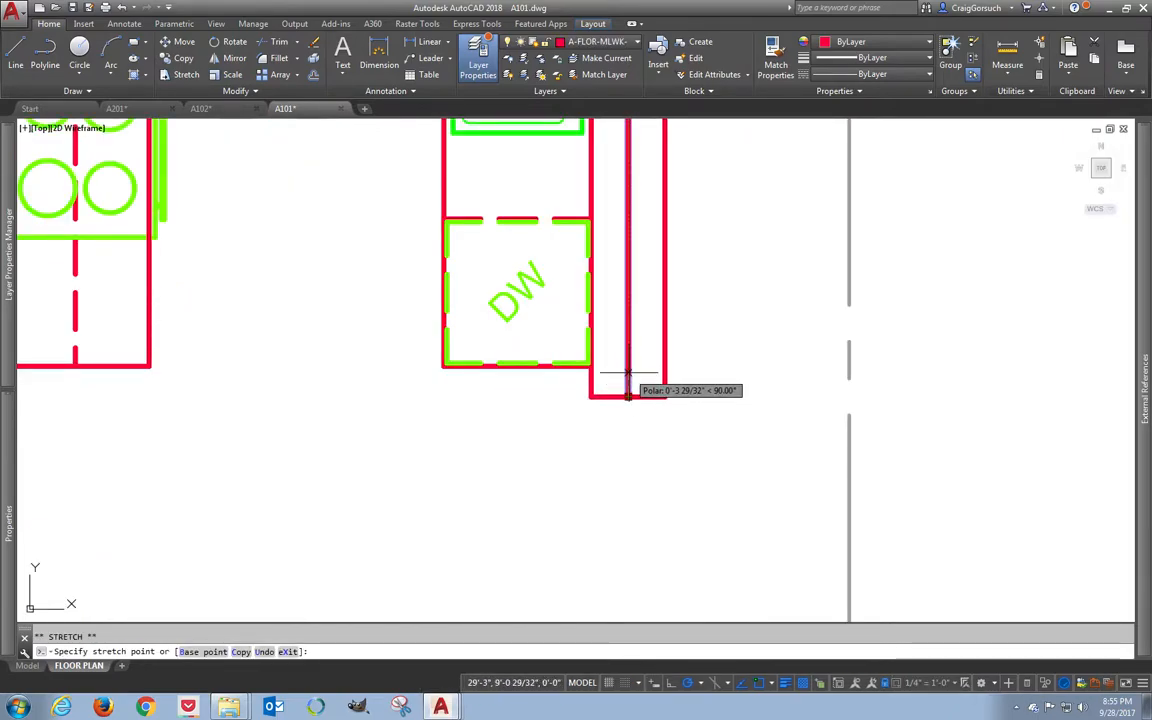
left_click(628, 360)
- Draw a short horizontal line from the dishwasher's lower wall-side corner to the offset line and fillet both into a sharp corner
type("l")
key("Return")
left_click(590, 365)
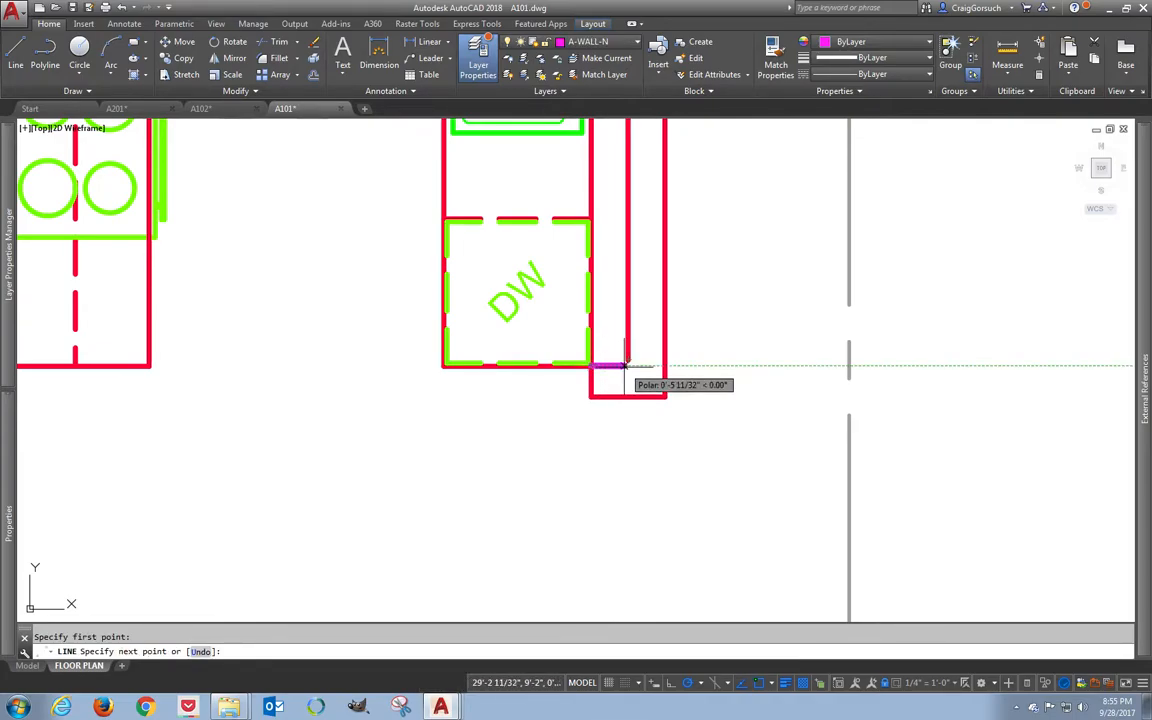
left_click(627, 366)
key("Return")
type("f")
key("Return")
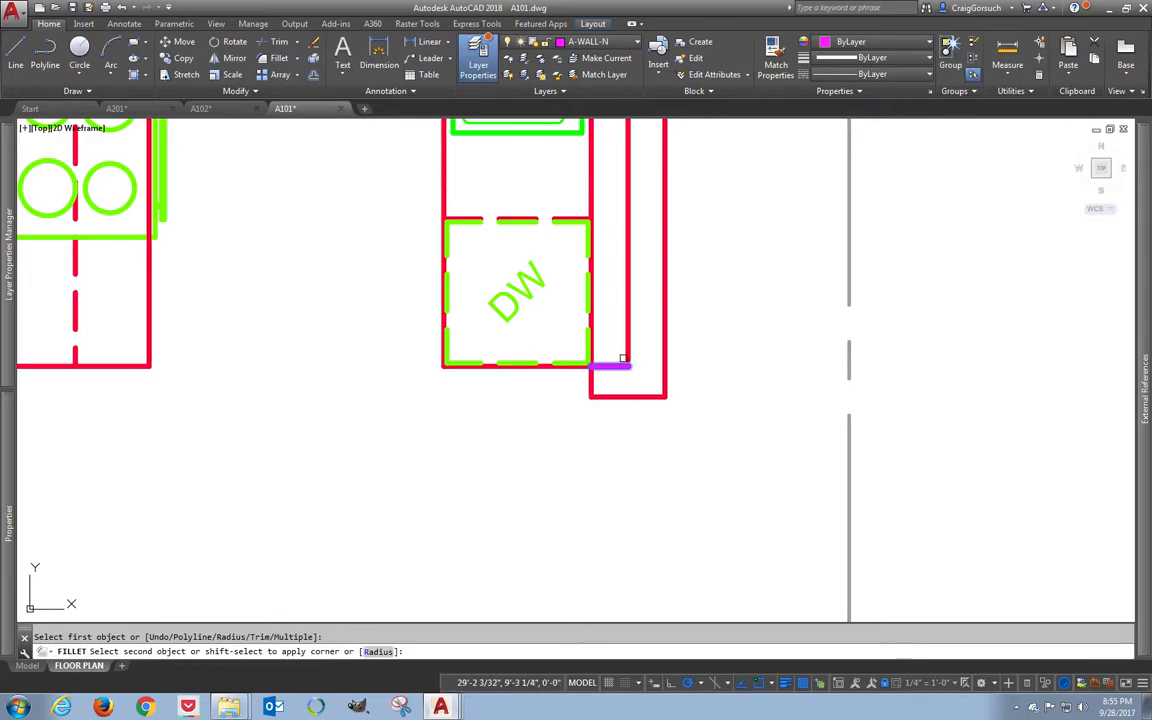
left_click(628, 354)
key("Return")
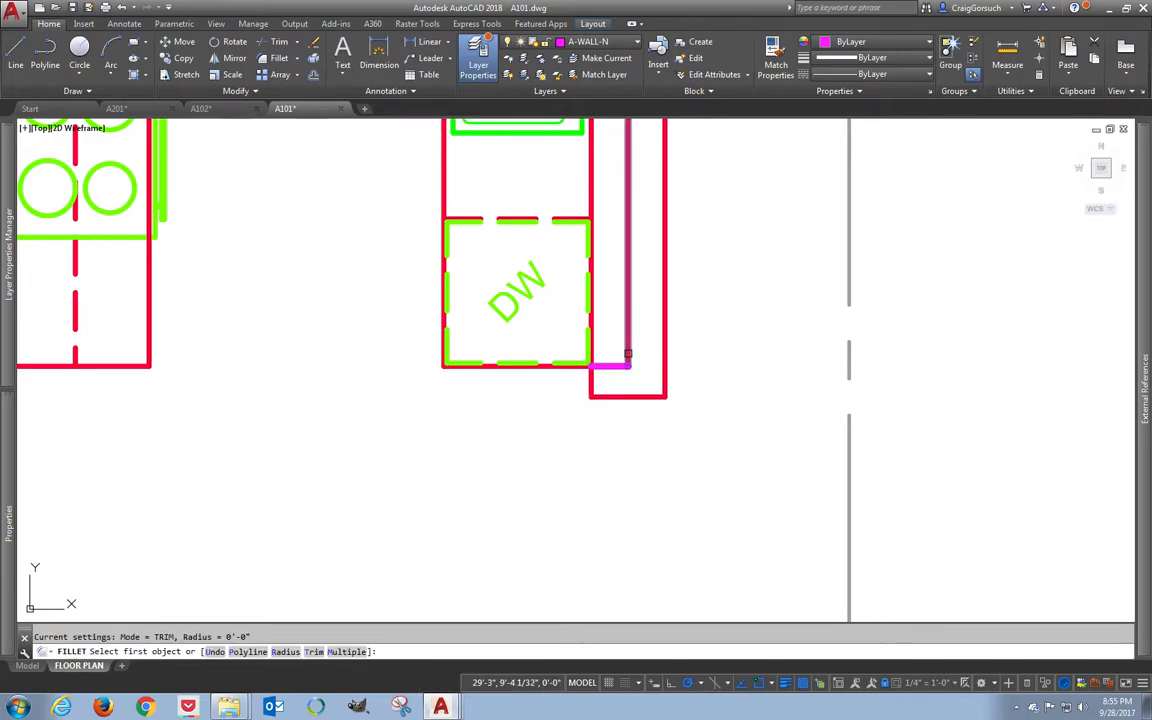
type("ma")
key("Return")
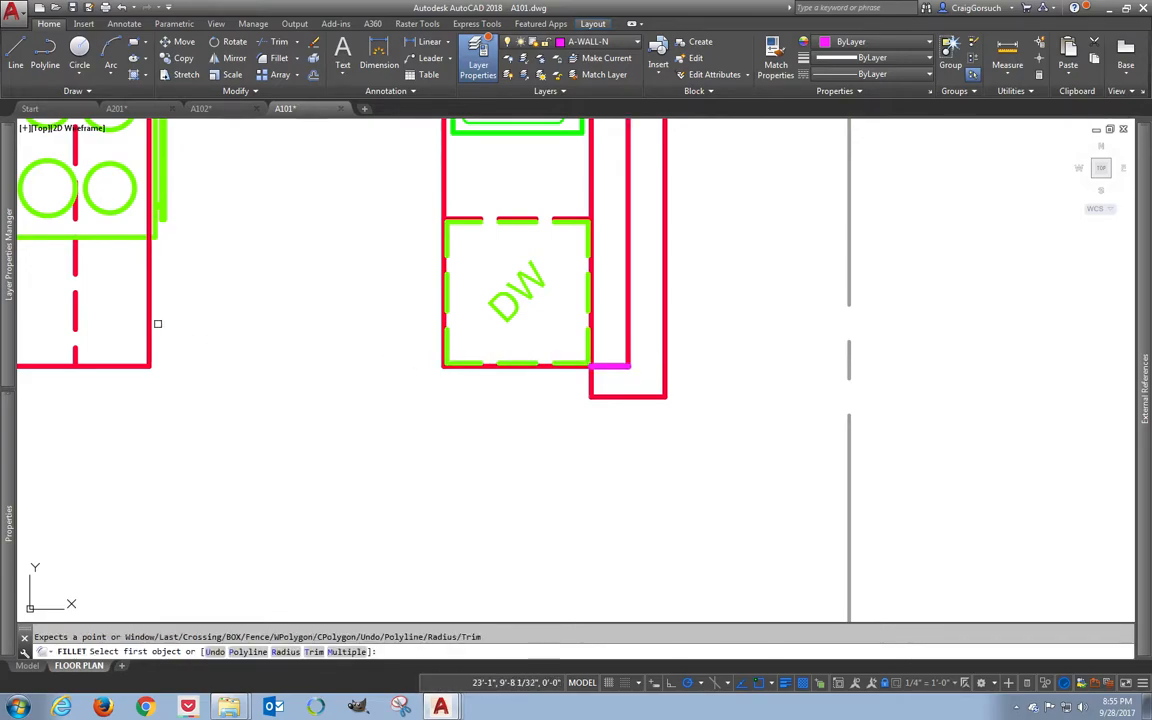
left_click(75, 318)
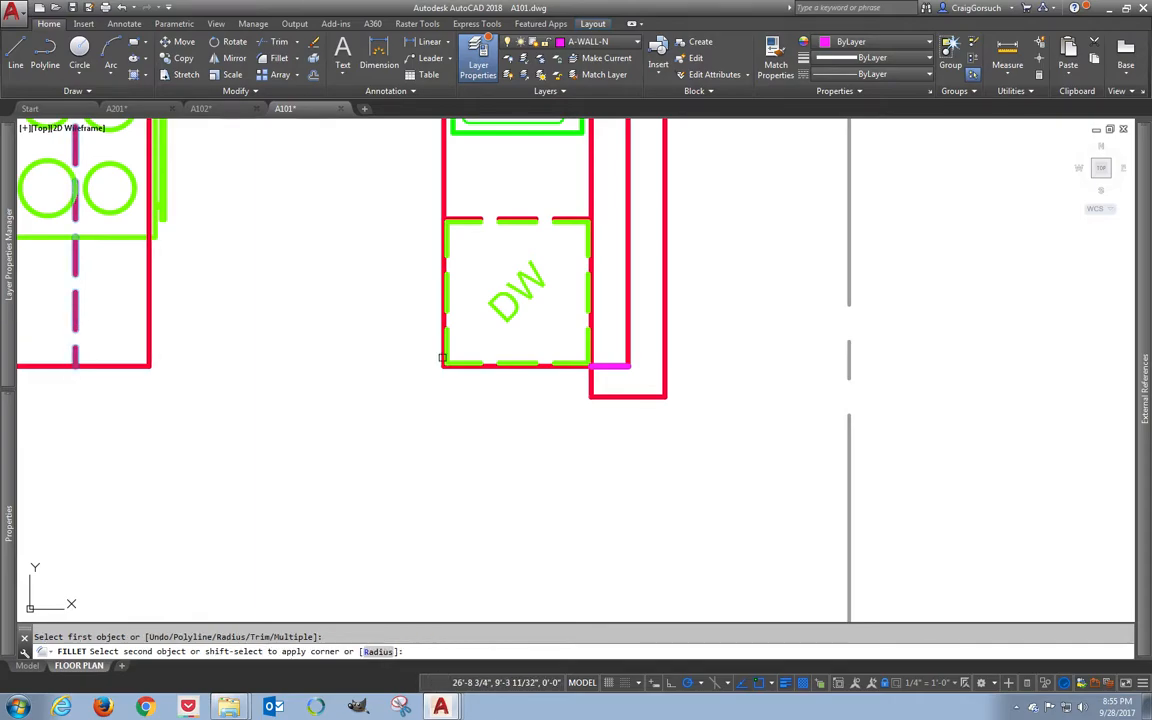
key("Escape")
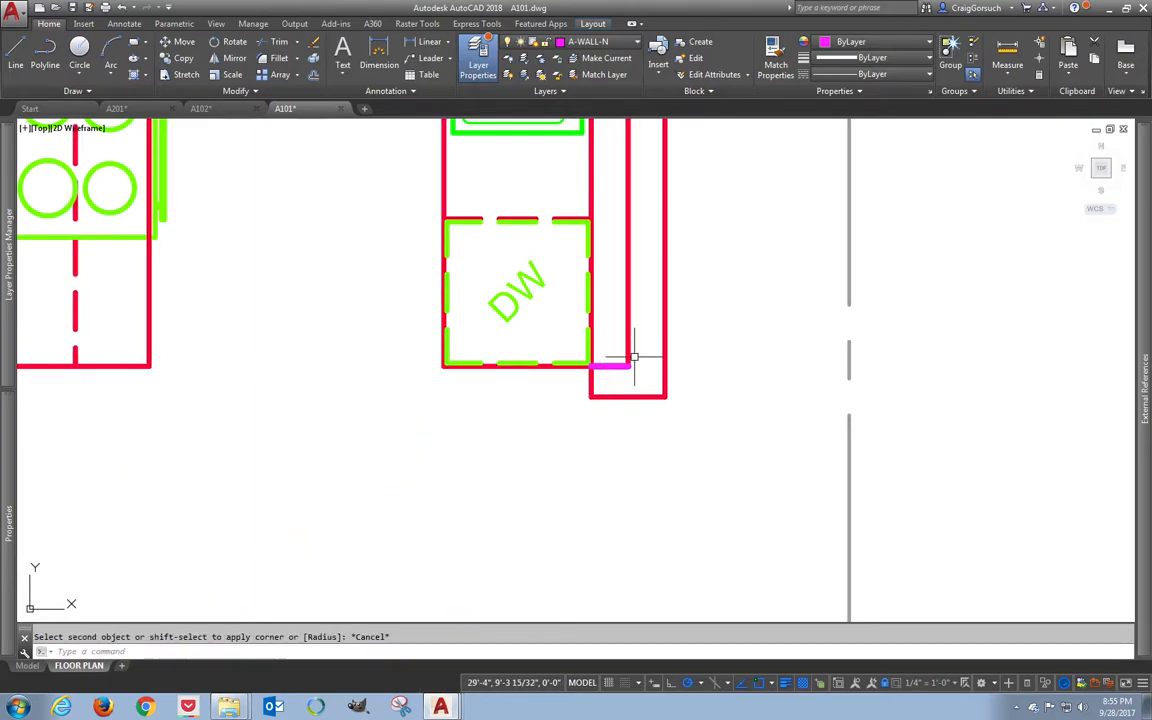
- Match the properties of the dashed line beside the range onto the offset line and the short end line
type("ma")
key("Return")
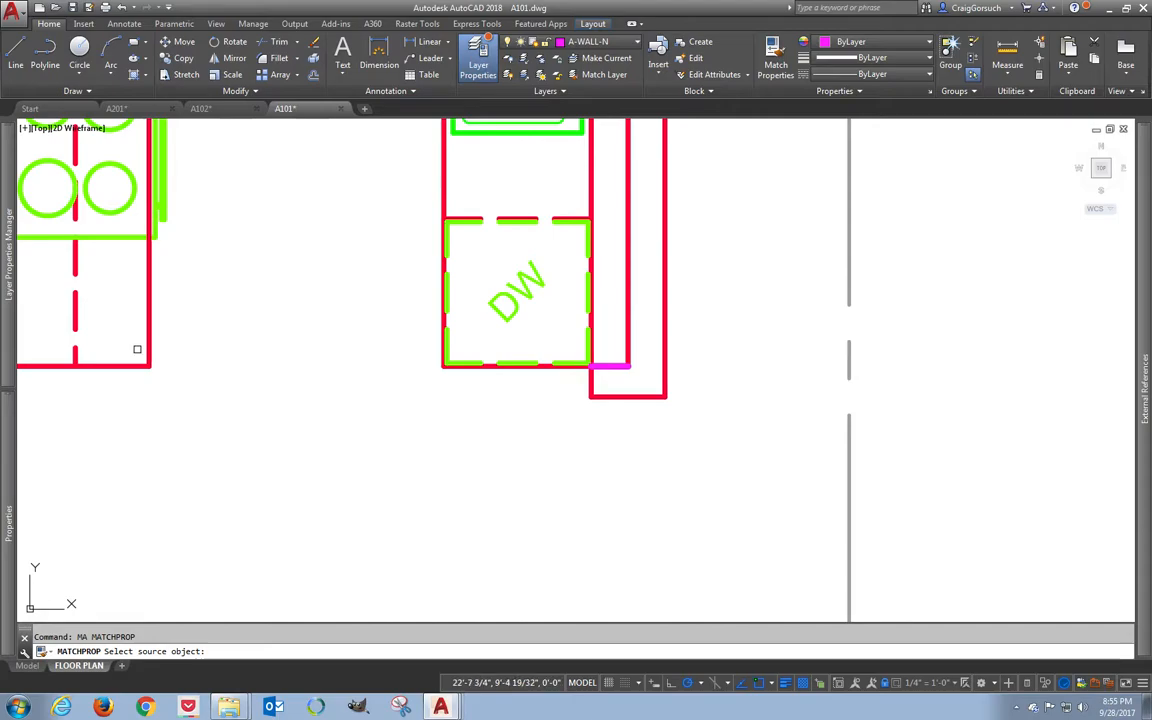
left_click(77, 330)
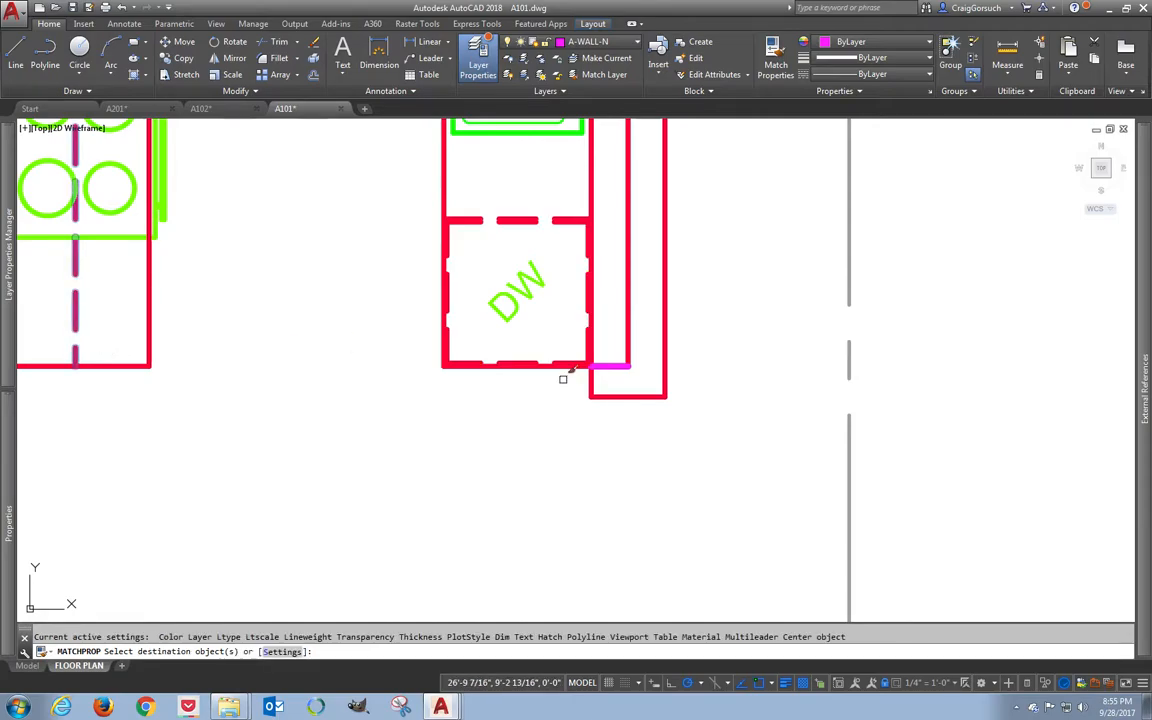
left_click(639, 361)
left_click(618, 379)
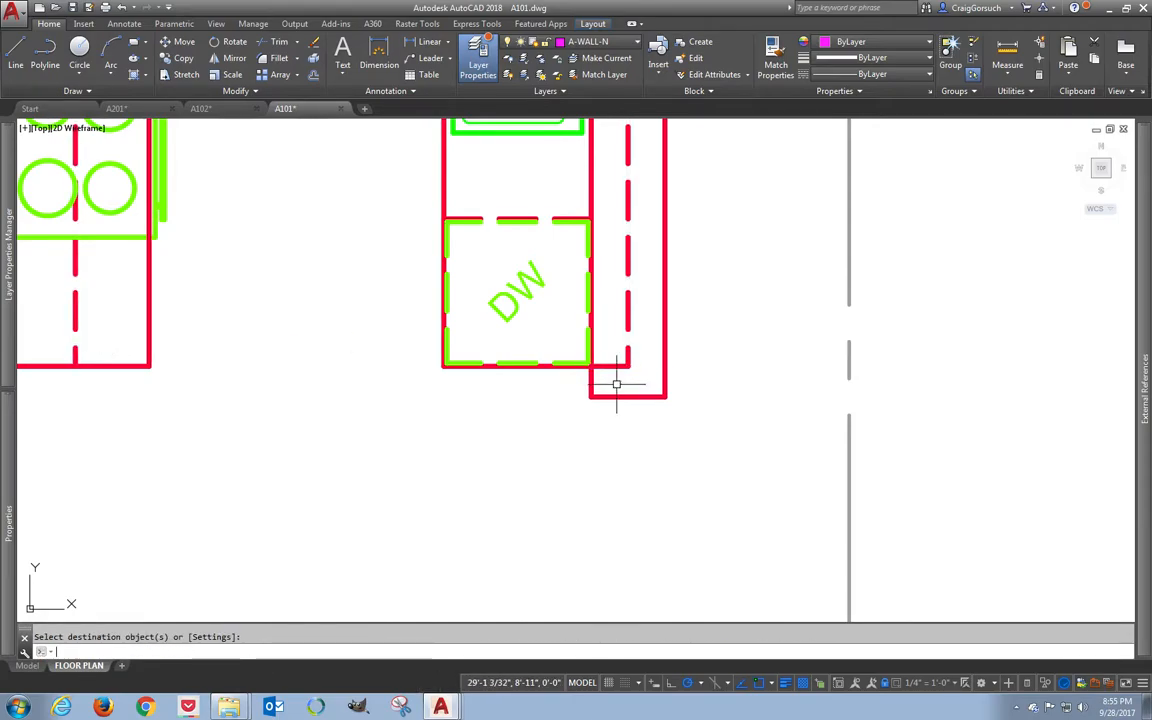
key("Return")
- Zoom to show the whole floor plan sheet and reactivate its floor plan viewport
scroll(617, 400, "up", 3)
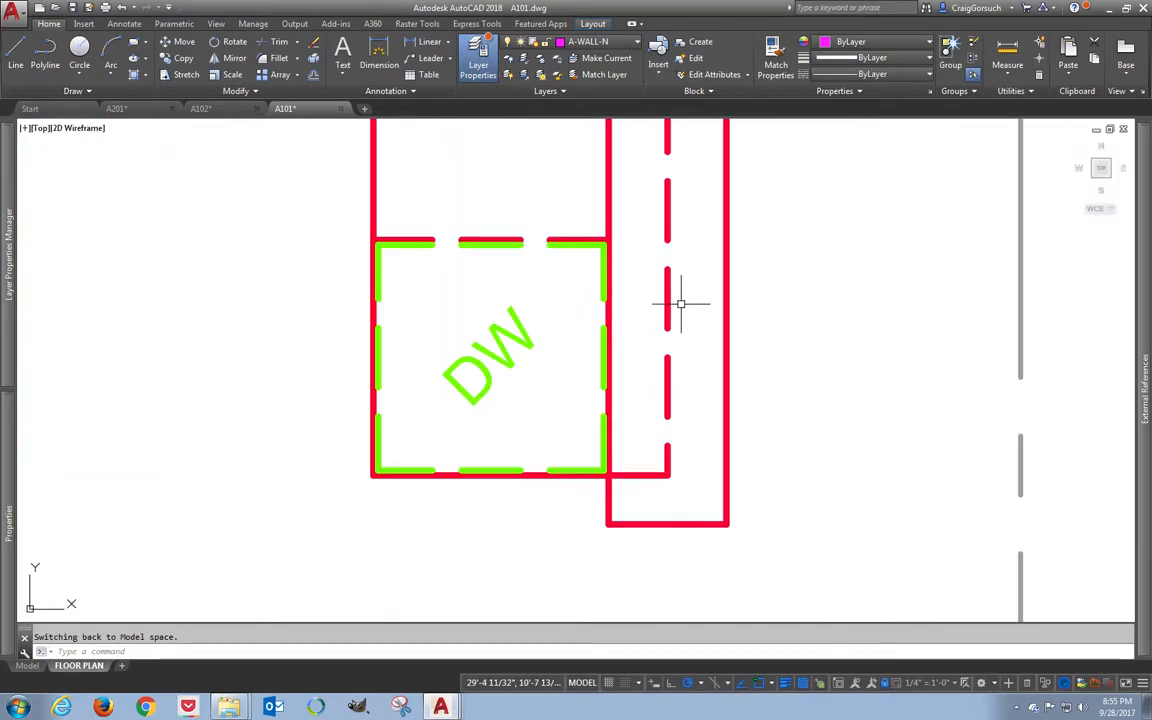
scroll(659, 316, "down", 6)
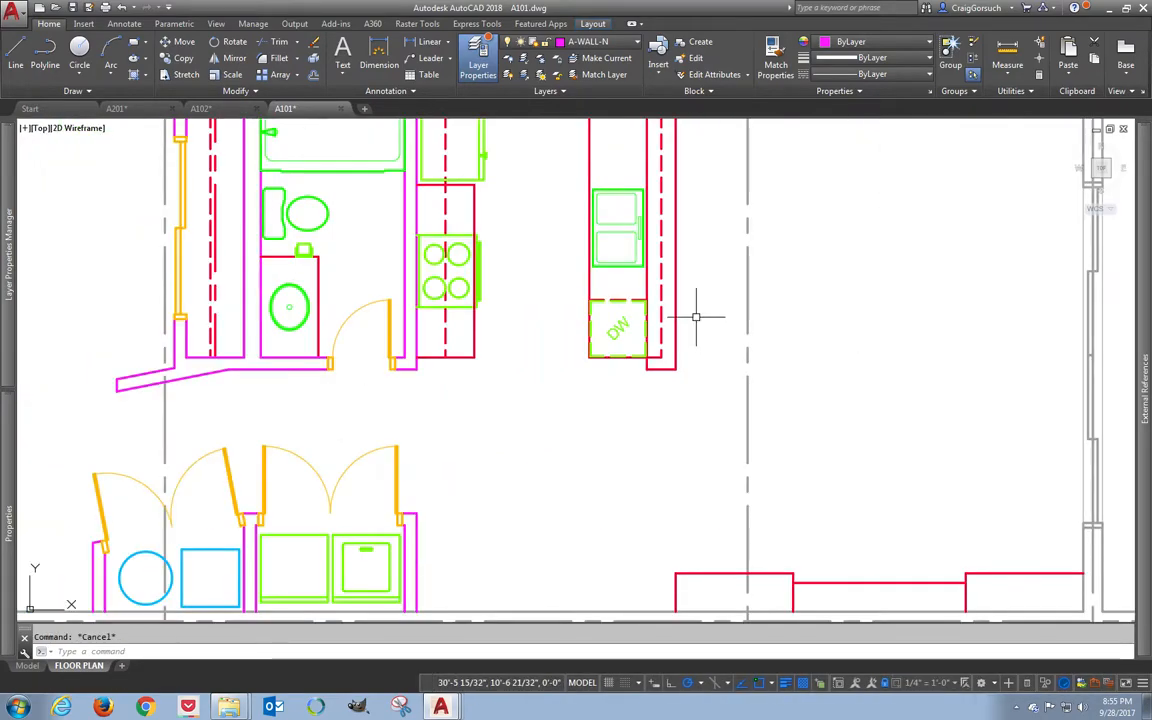
scroll(694, 322, "down", 8)
type("z")
key("Return")
type("a")
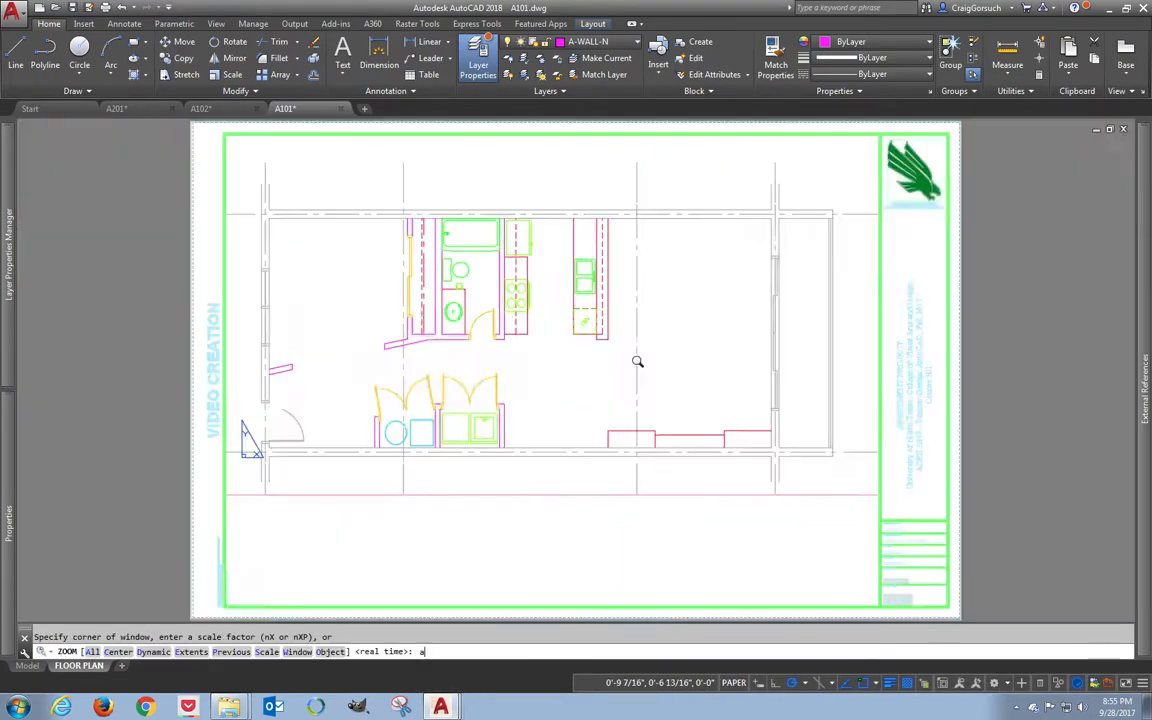
key("Return")
double_click(549, 348)
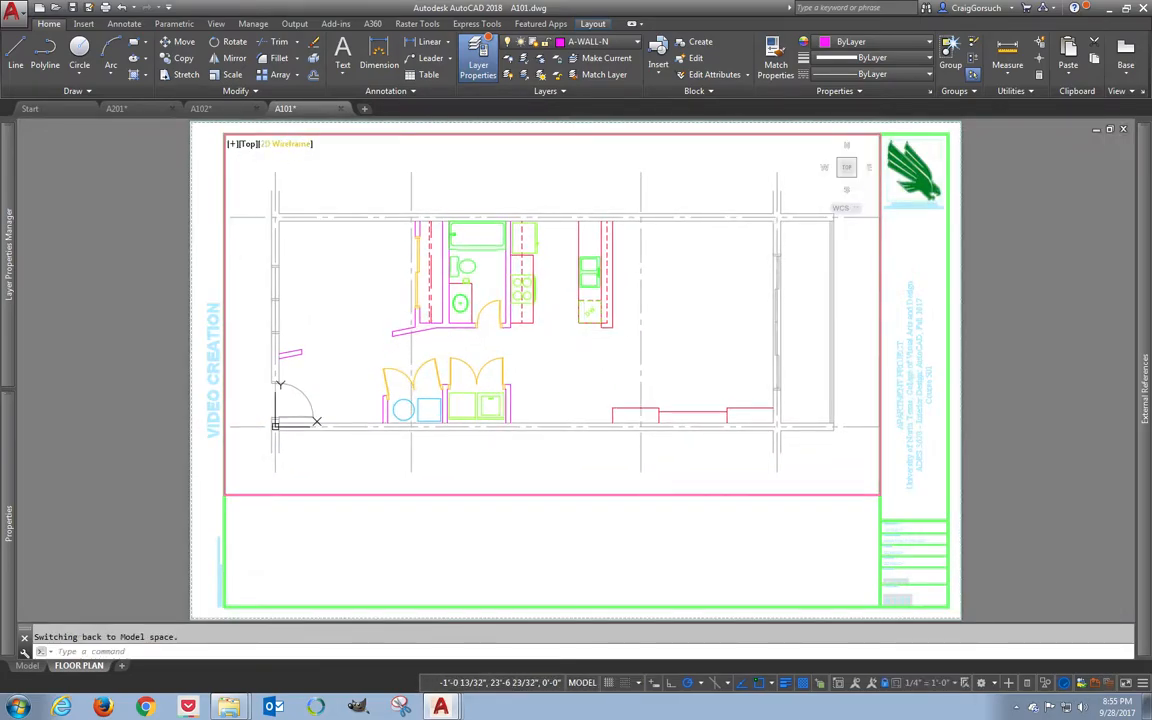
- Close the A101 drawing with its changes saved and reload the A101 reference in A102
key("ctrl+F4")
left_click(568, 381)
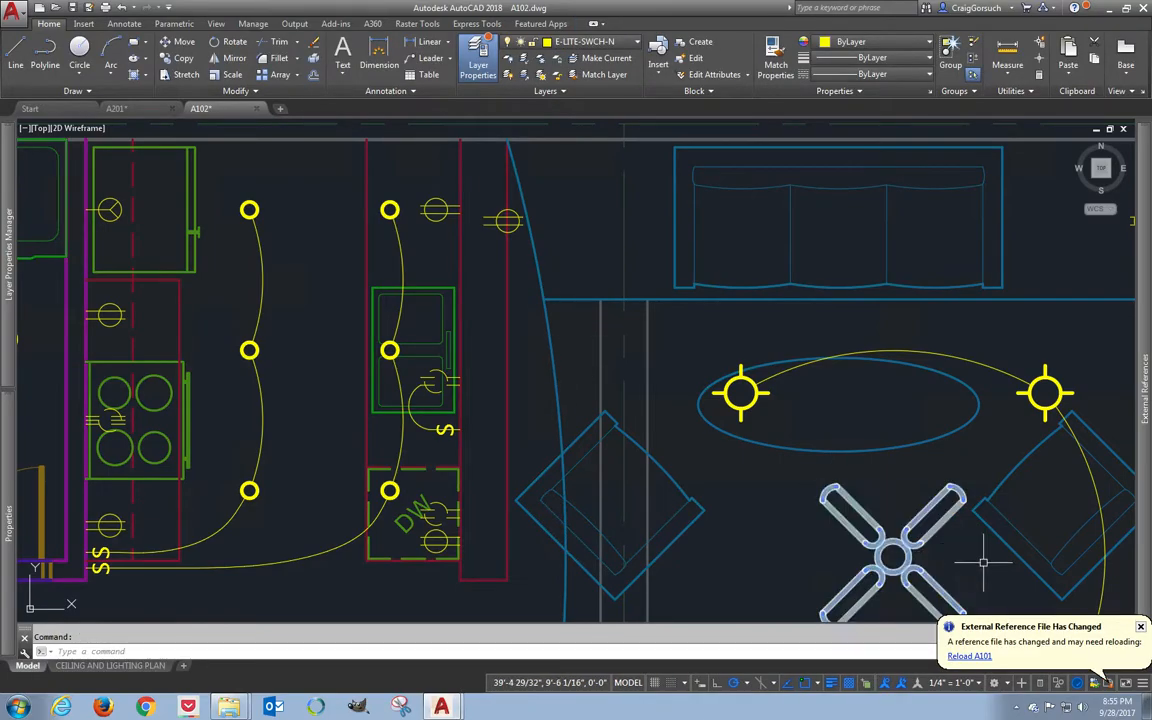
left_click(970, 656)
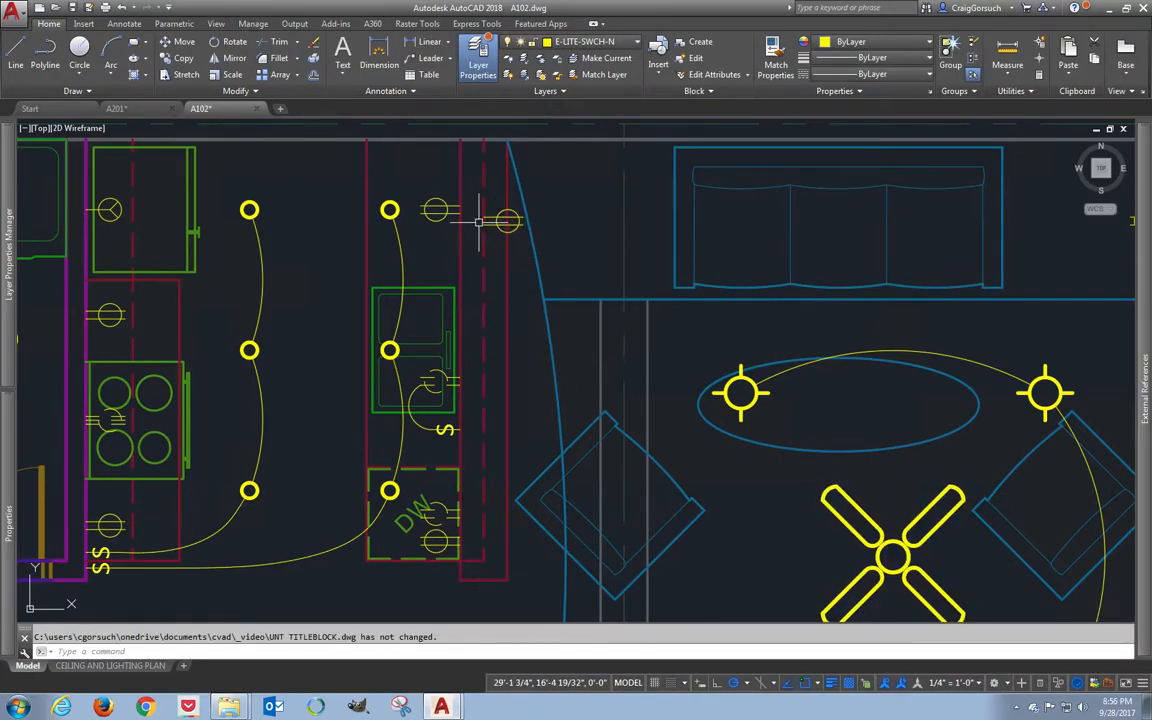
- Switch A102 to its CEILING AND LIGHTING PLAN layout and close the drawing with its changes saved
middle_click_drag(977, 228, 843, 231)
scroll(921, 238, "up", 2)
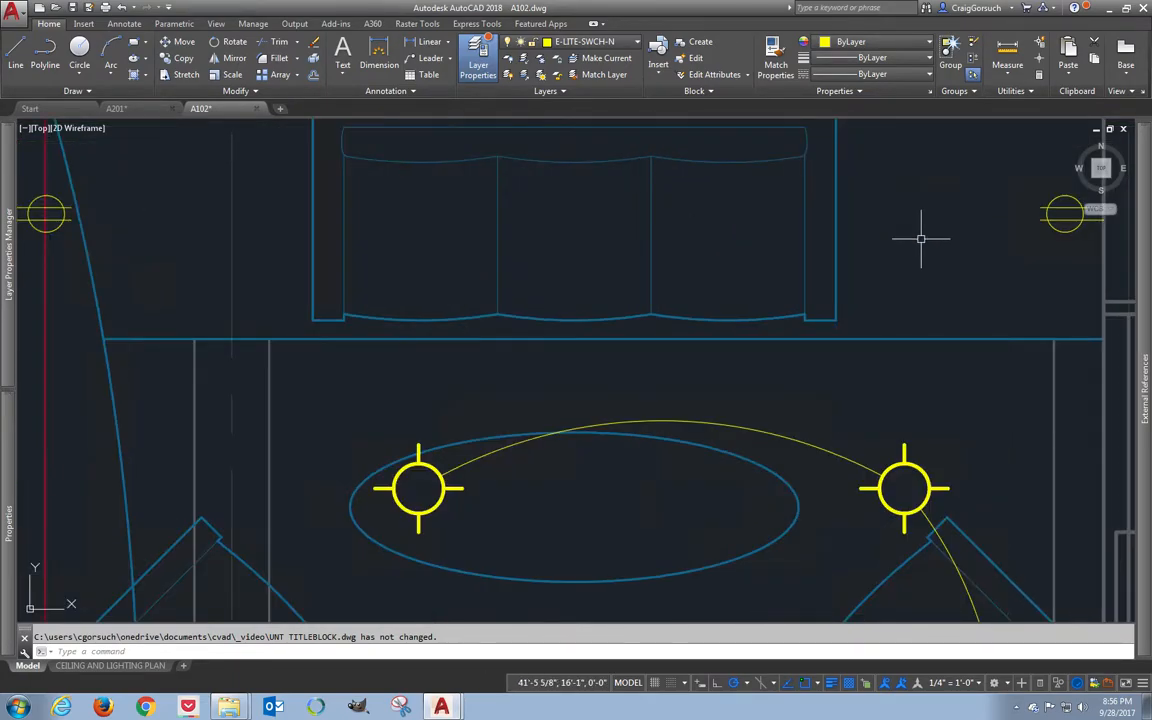
scroll(940, 230, "down", 5)
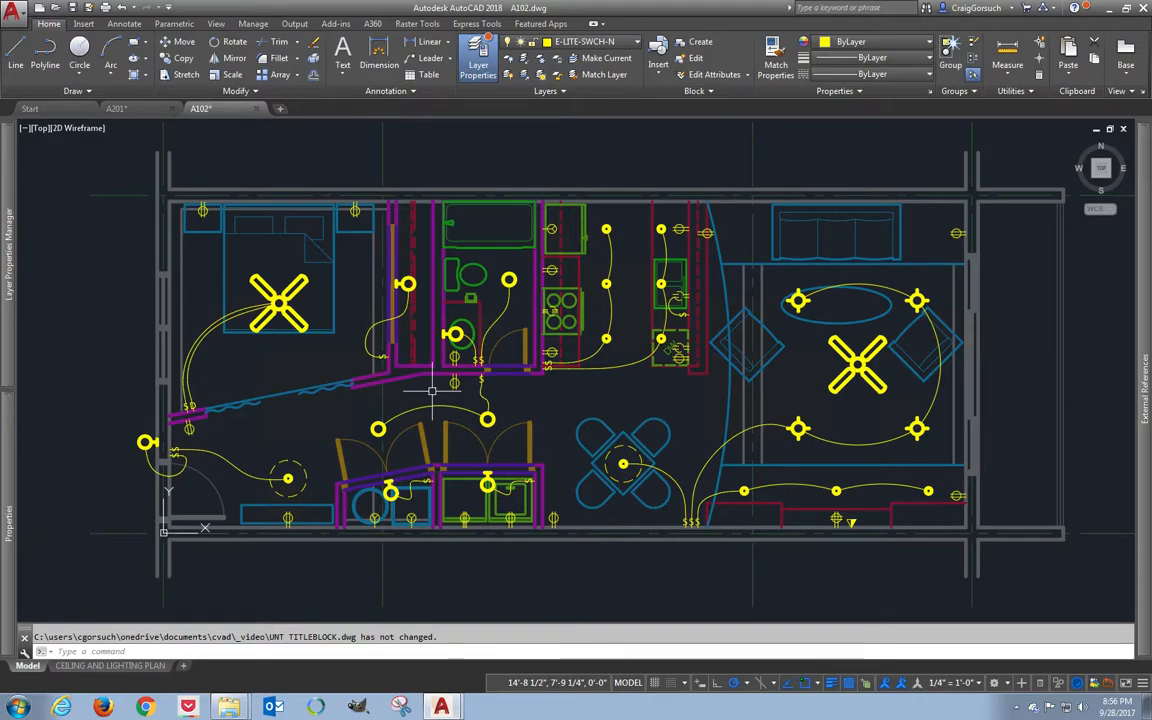
left_click(110, 665)
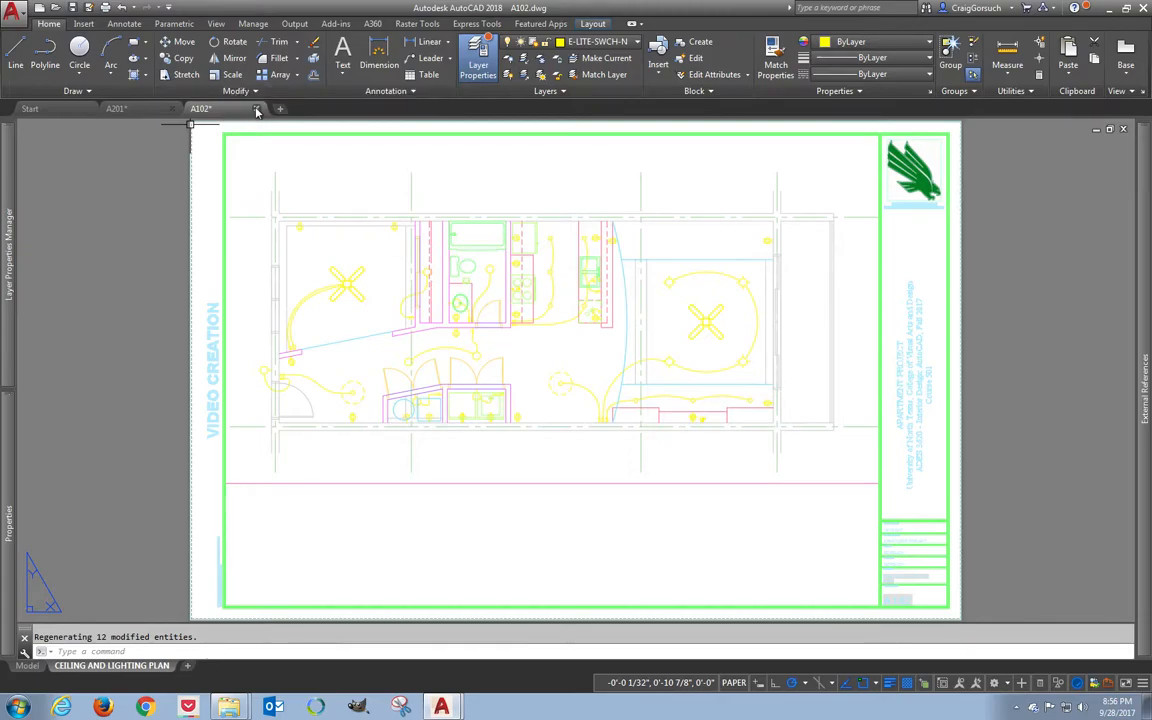
key("ctrl+F4")
left_click(563, 383)
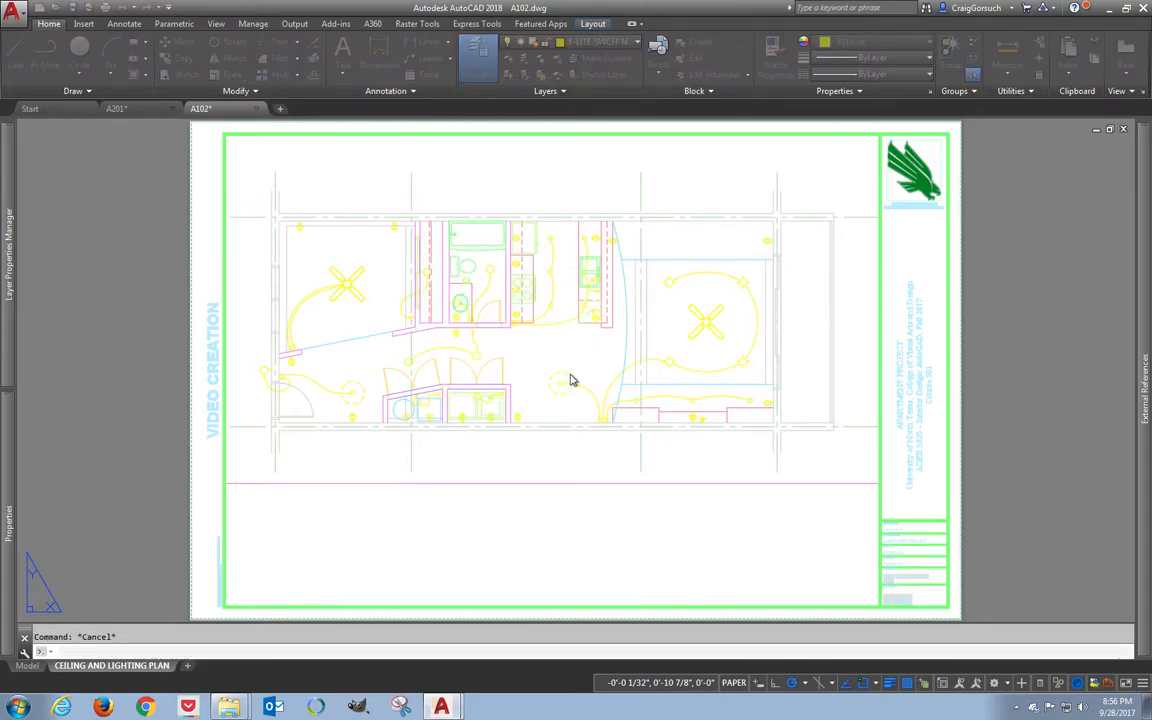
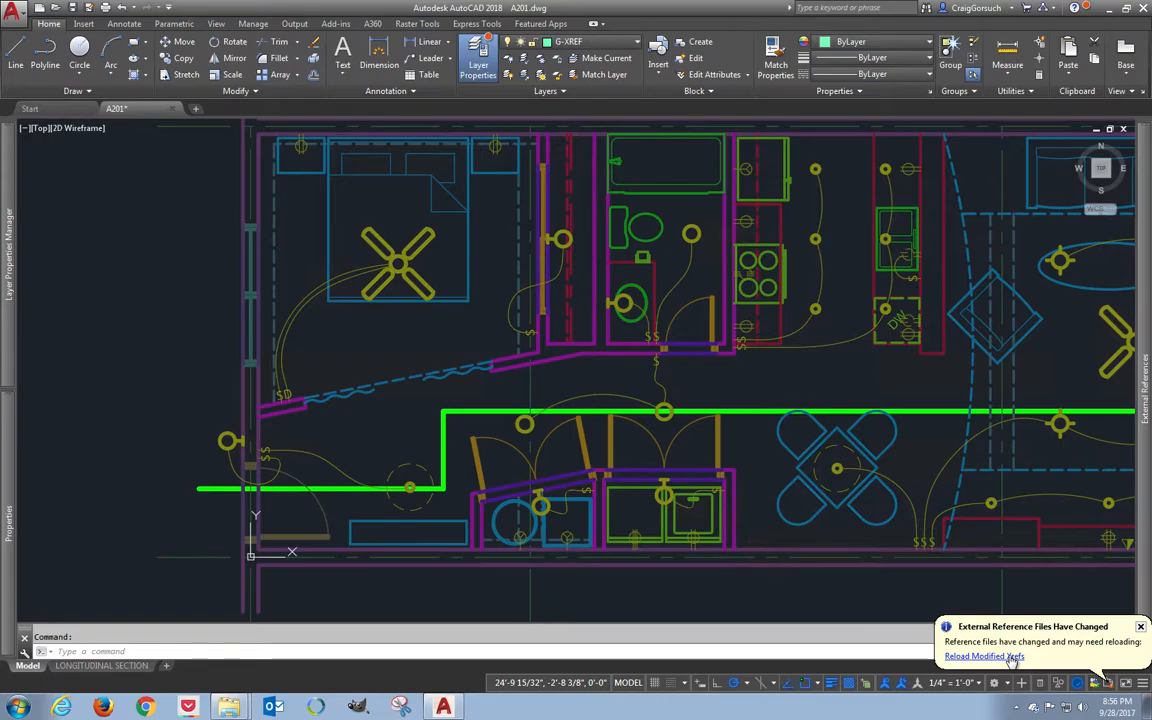
- Reload the modified external references in A201 and make G-DETL-LW1 the current layer
left_click(985, 656)
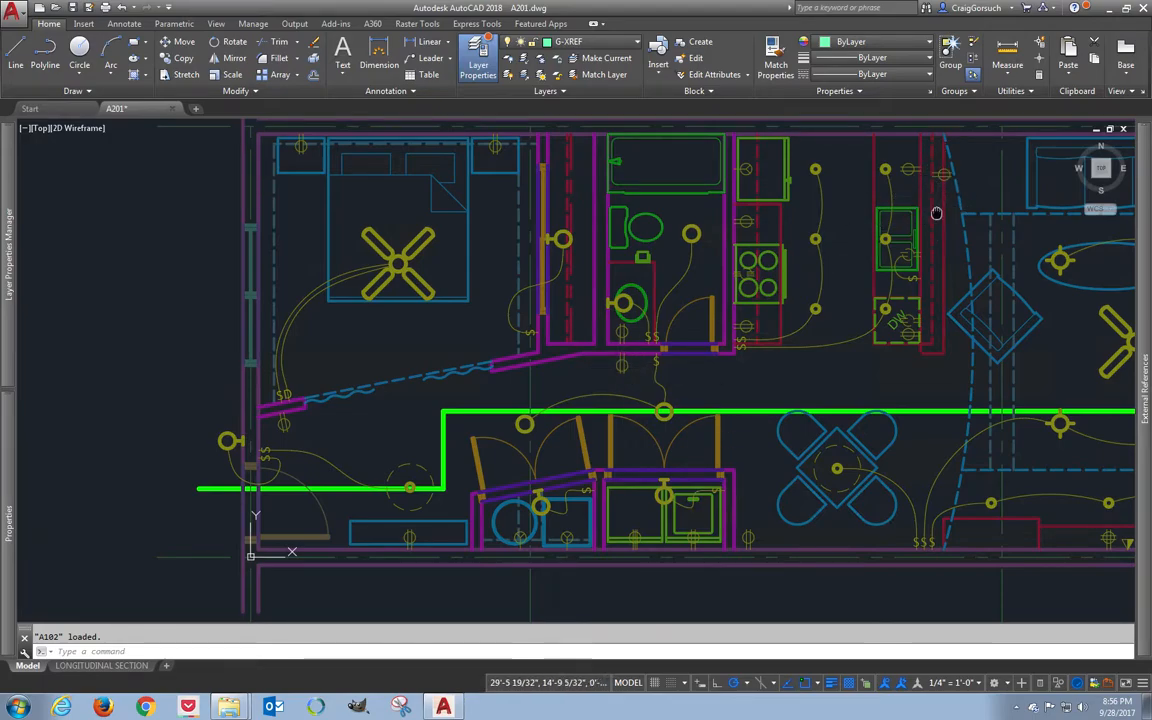
middle_click_drag(720, 250, 698, 240)
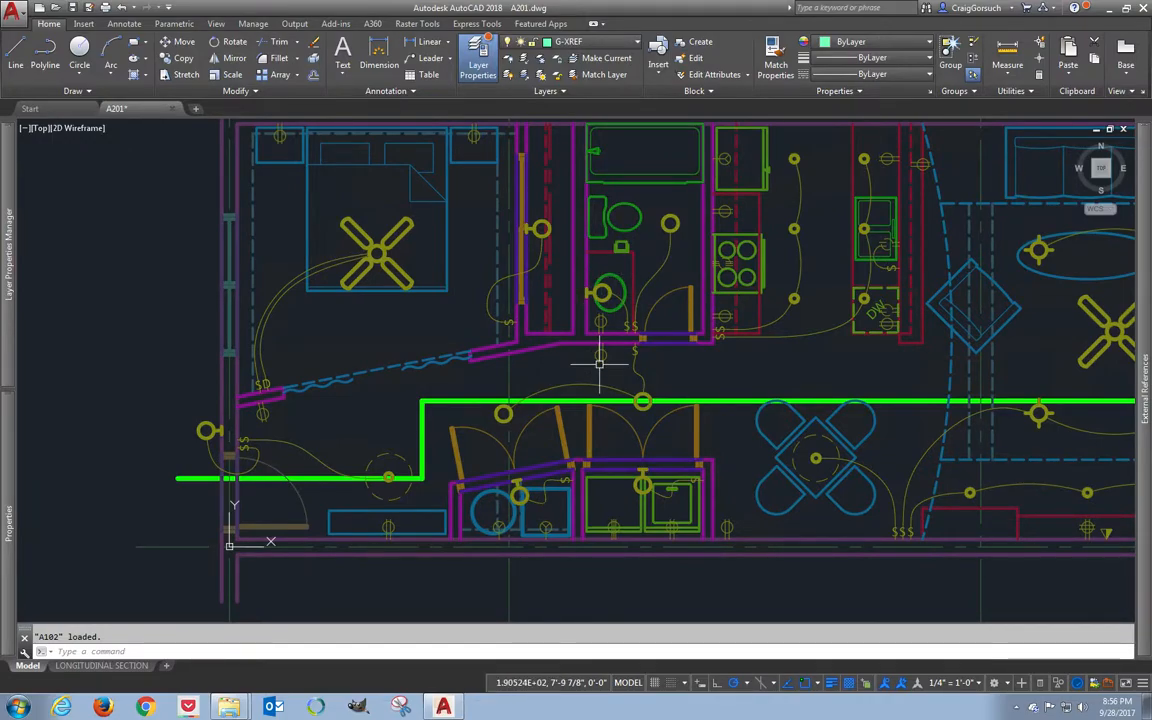
left_click(600, 42)
scroll(610, 250, "down", 1)
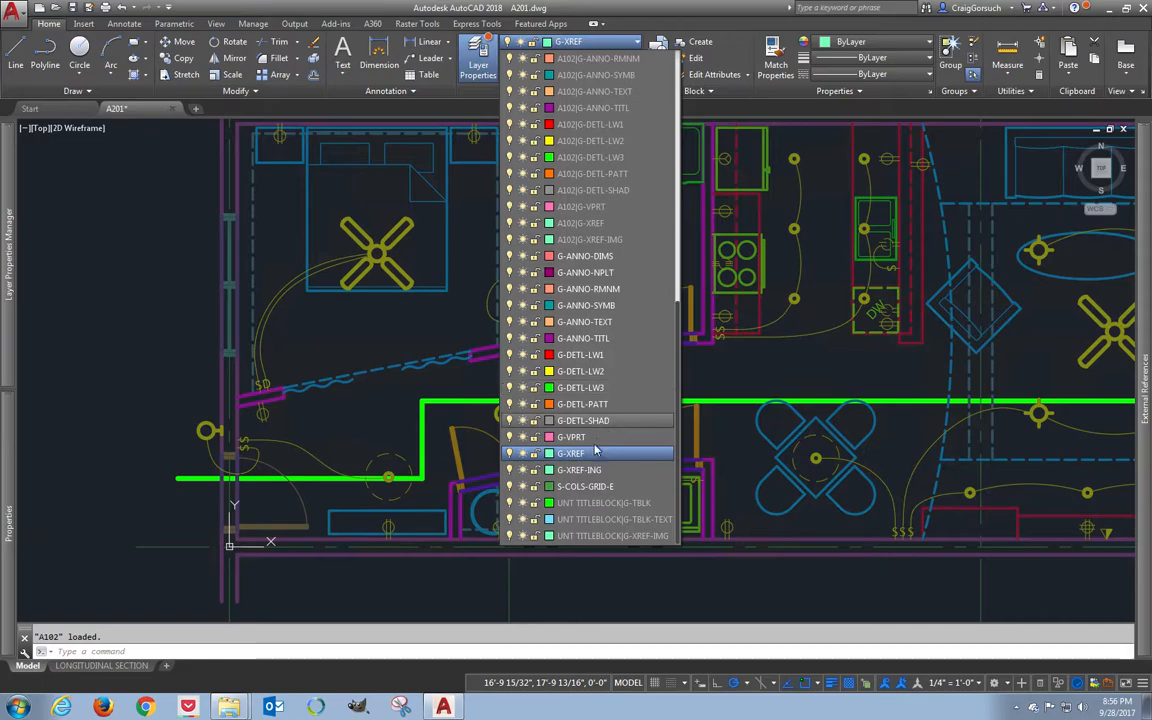
left_click(585, 354)
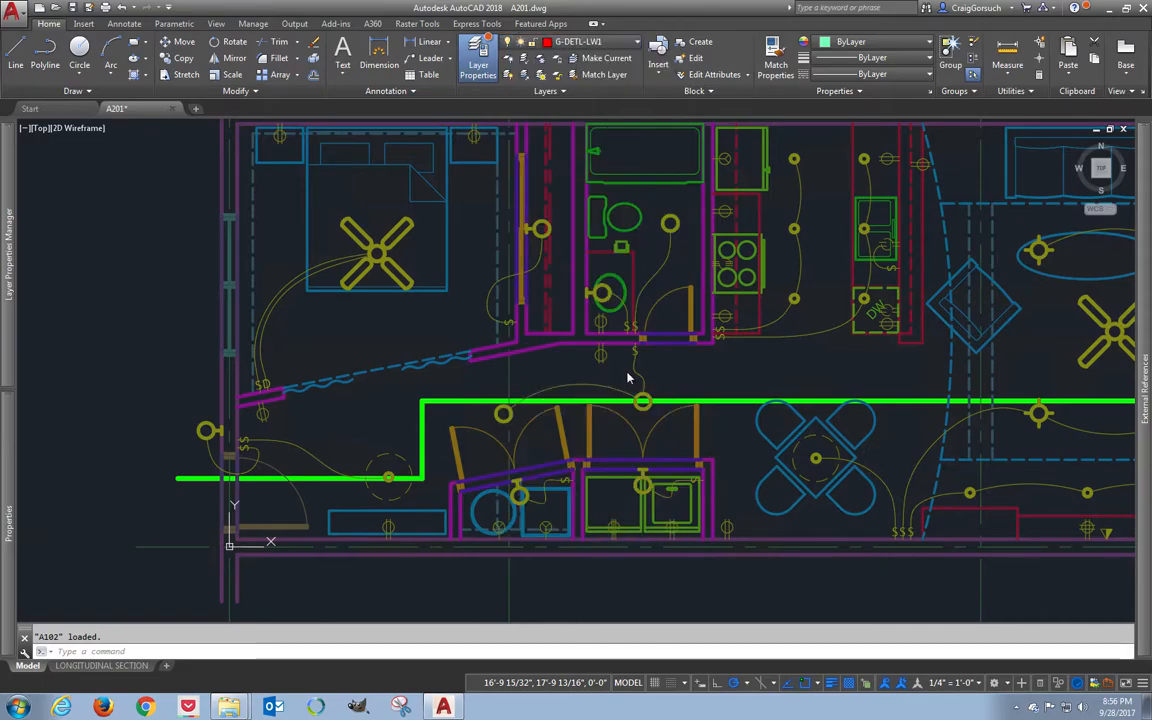
- Draw a ray straight down from the wall at the hallway outlet below the bathroom, through the section
scroll(591, 352, "up", 7)
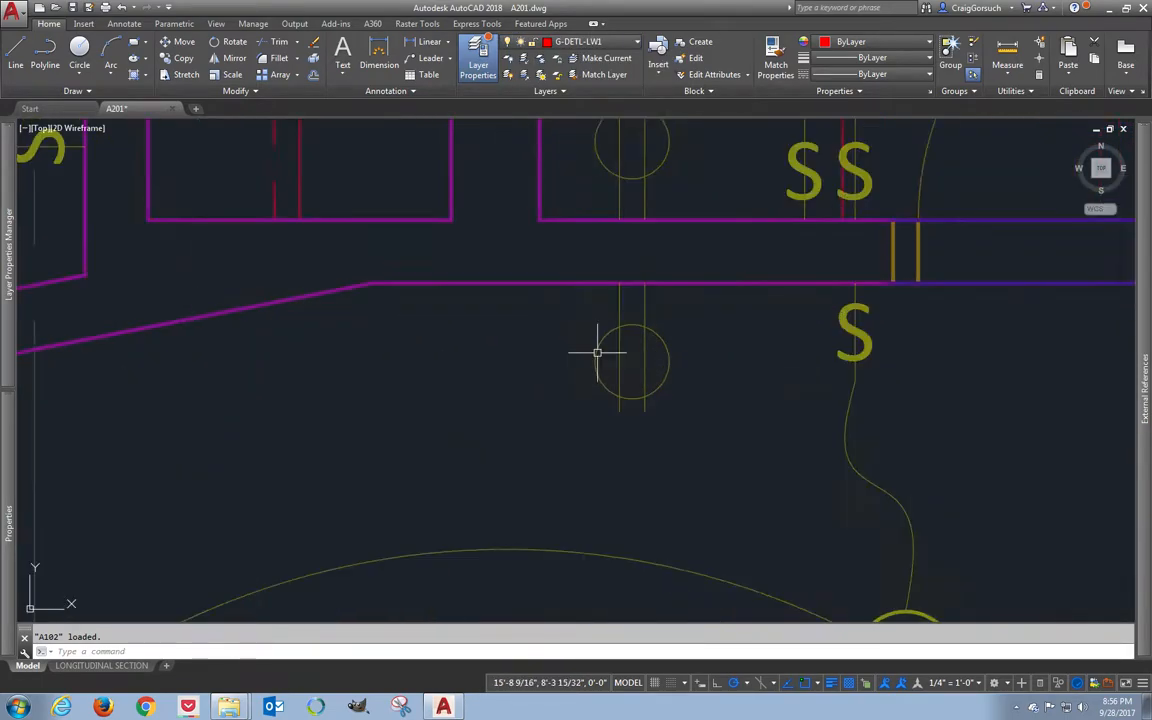
type("ray")
key("Return")
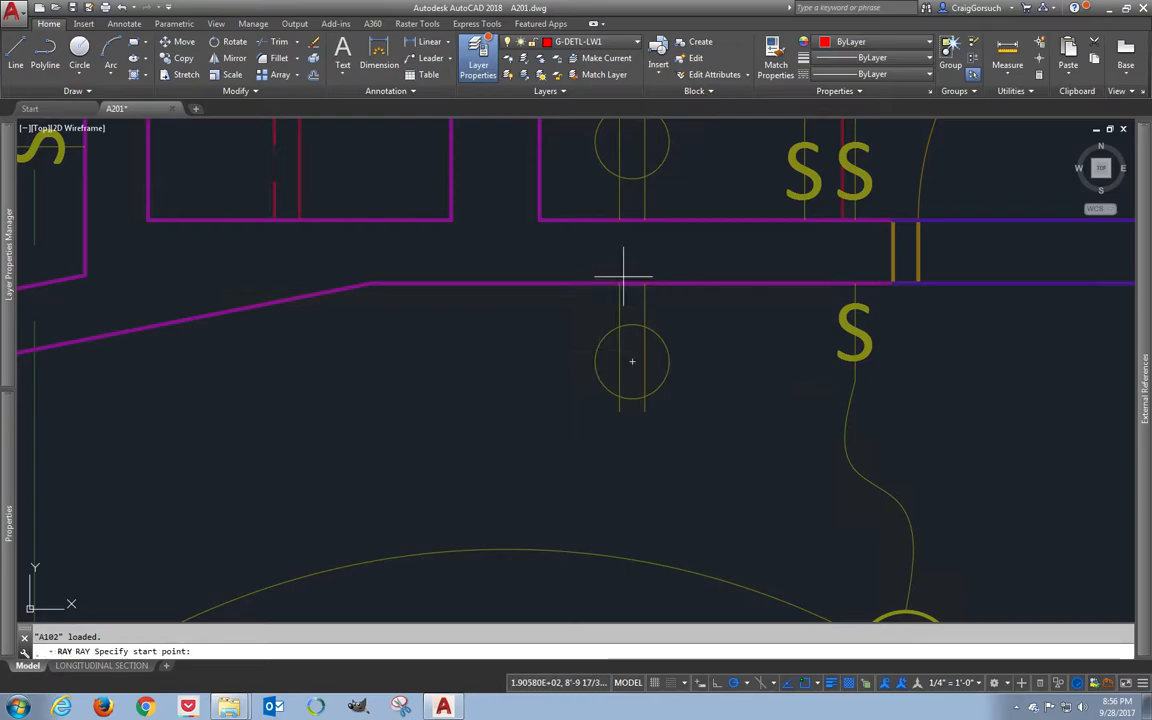
left_click(632, 293)
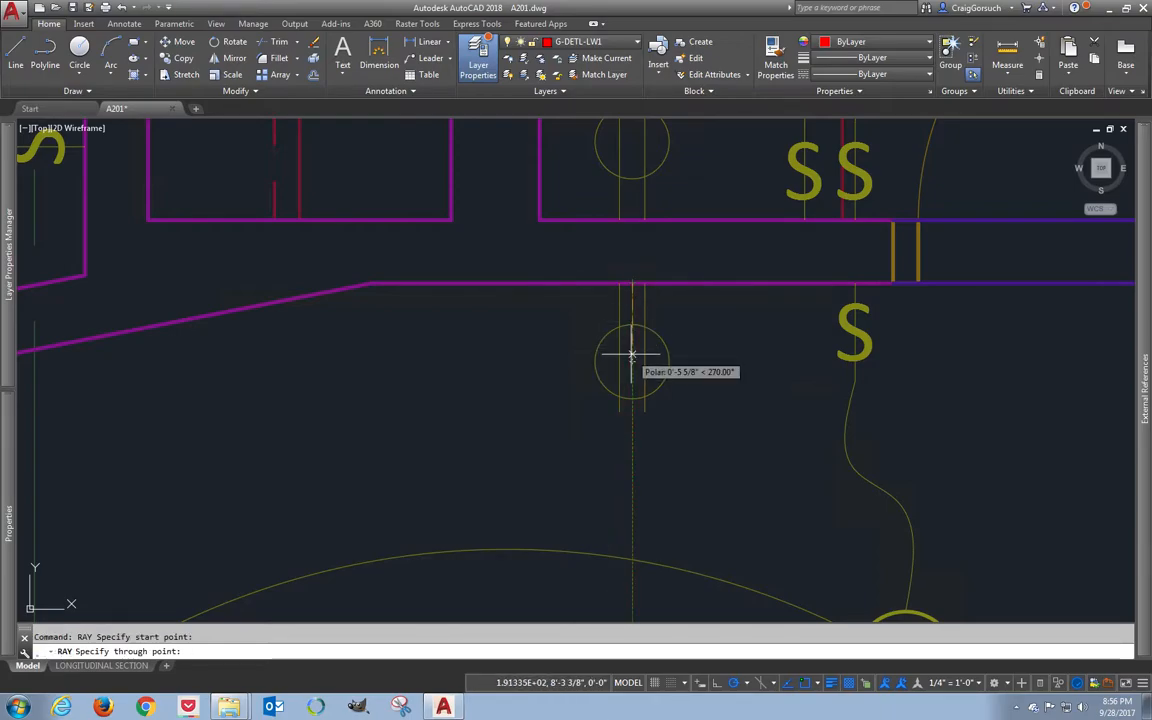
scroll(630, 340, "down", 2)
scroll(617, 360, "down", 3)
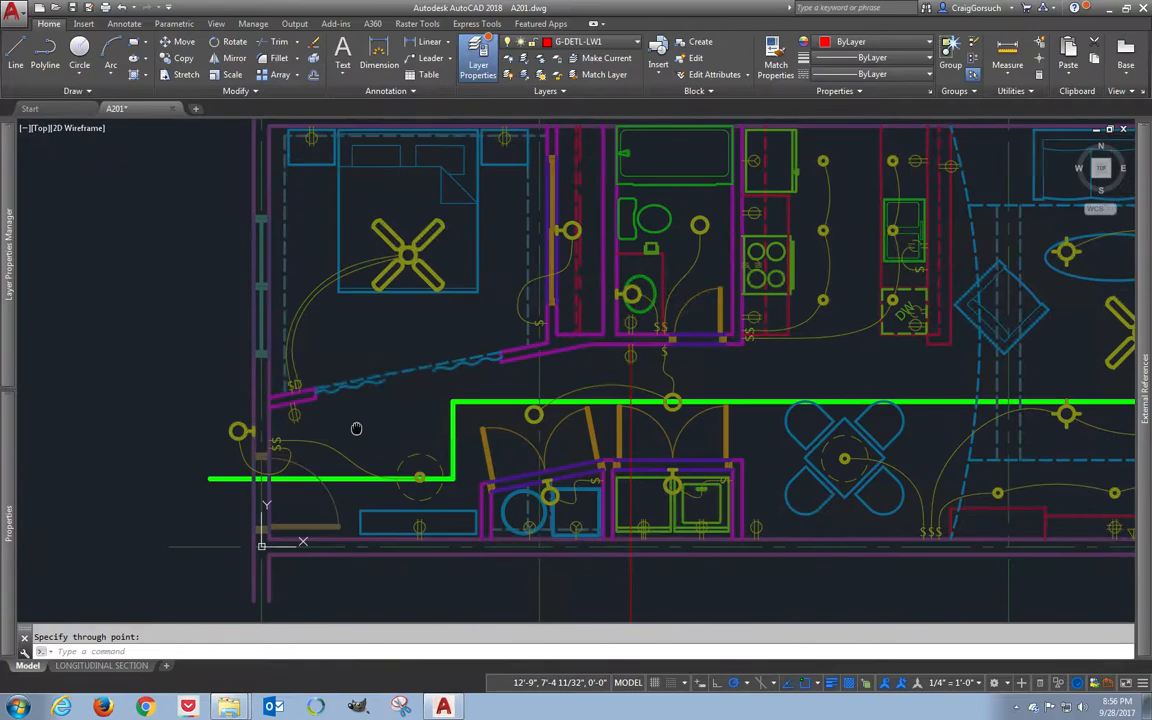
- Draw a ray straight down from the short angled wall at the outlet near the entry door
middle_click_drag(208, 460, 453, 380)
scroll(540, 330, "up", 8)
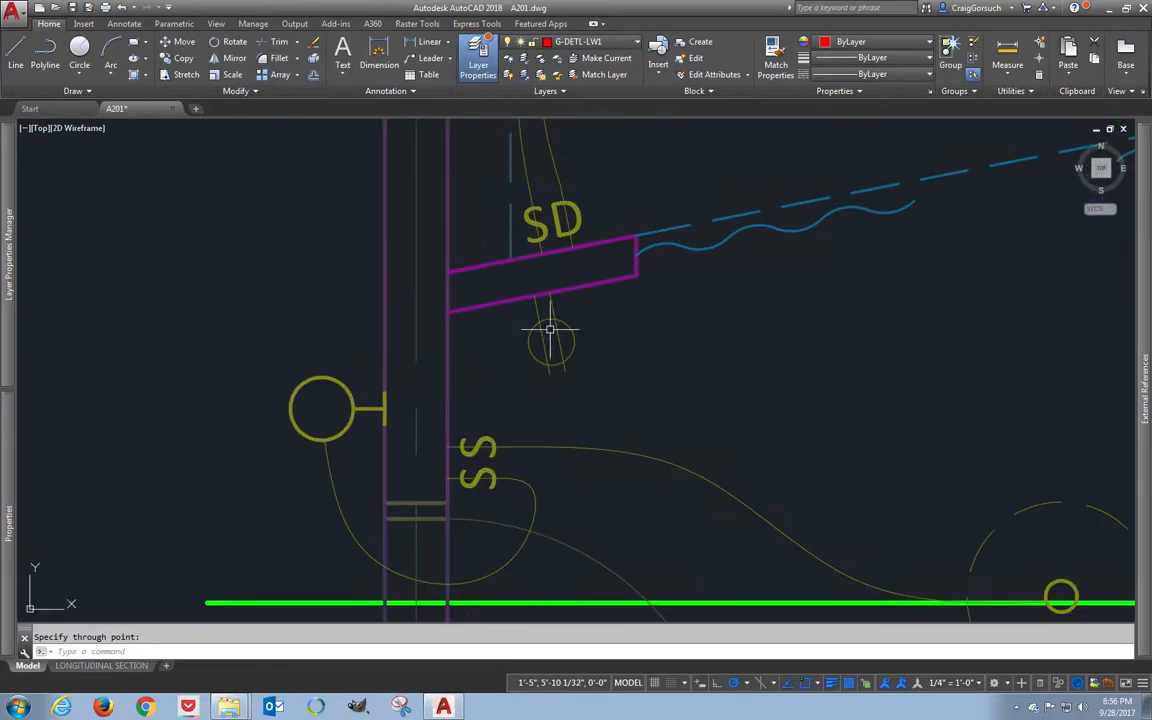
key("Return")
key("Return")
left_click(540, 270)
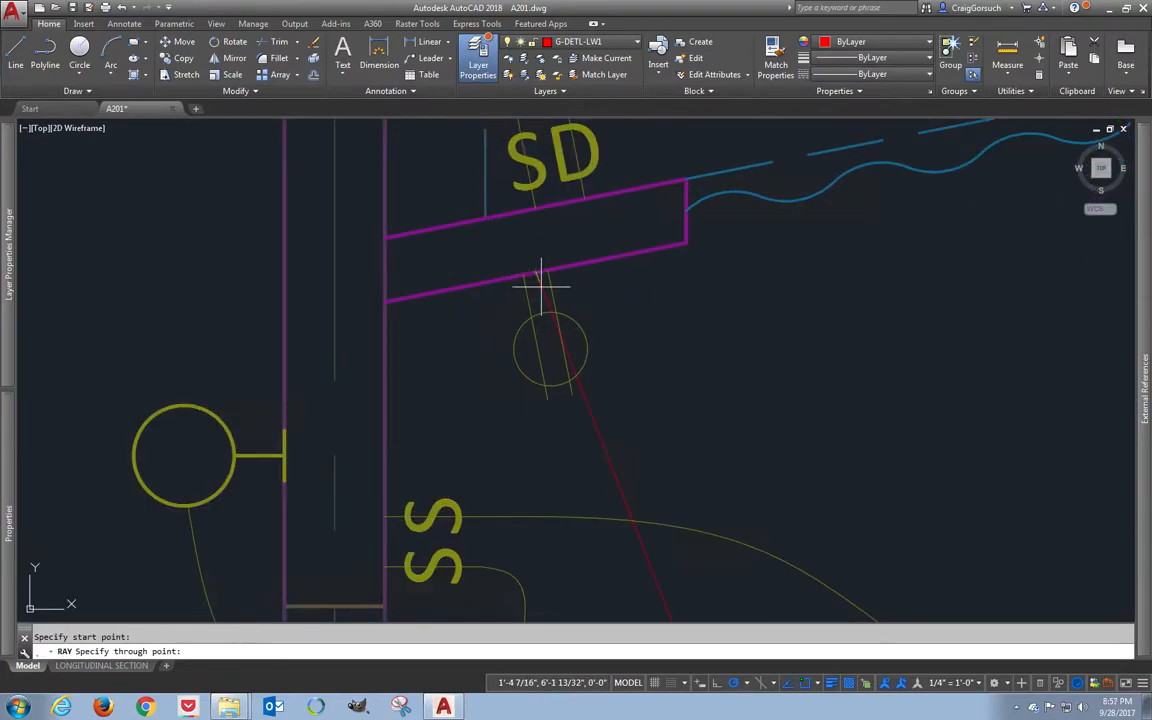
left_click(536, 290)
key("Return")
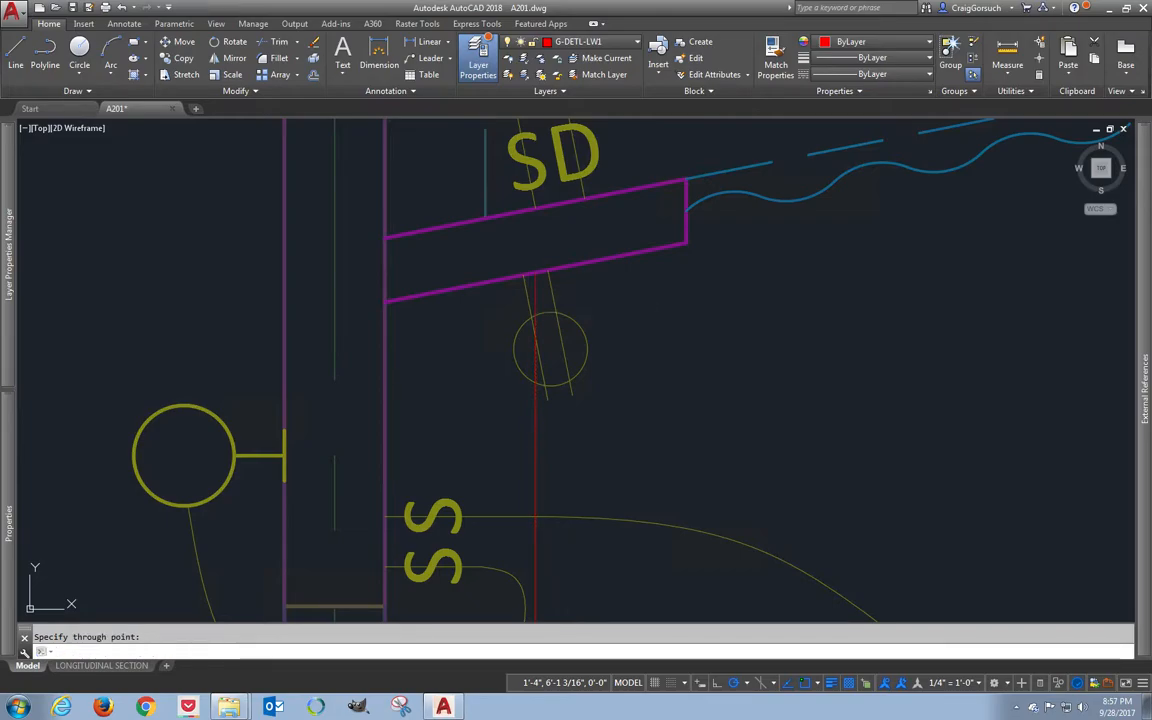
- Rotate the outlet symbol in the longitudinal section from horizontal to upright
scroll(590, 378, "down", 10)
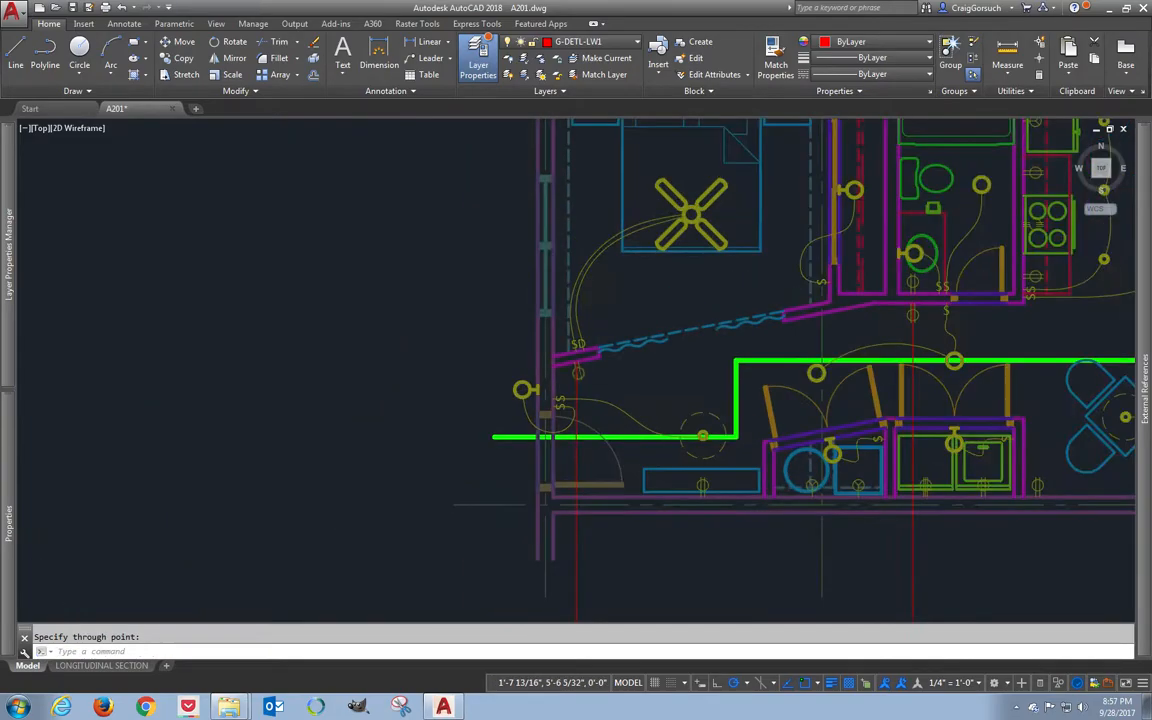
middle_click_drag(599, 432, 414, 257)
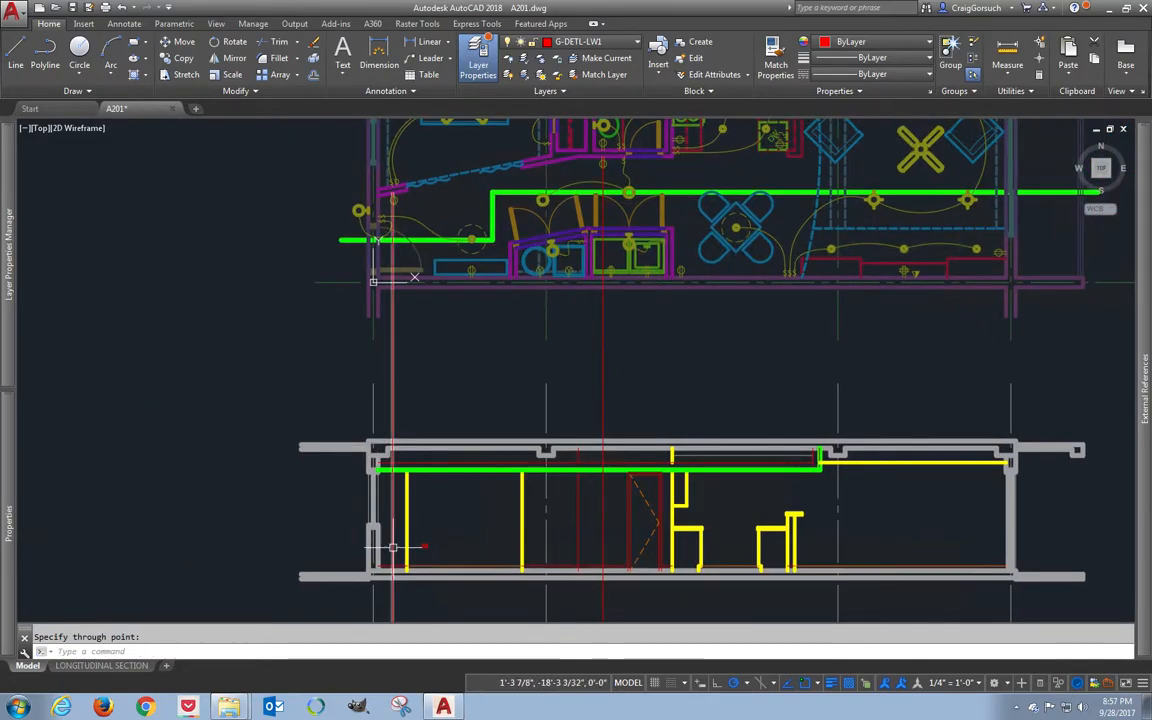
scroll(396, 580, "up", 3)
scroll(396, 580, "up", 5)
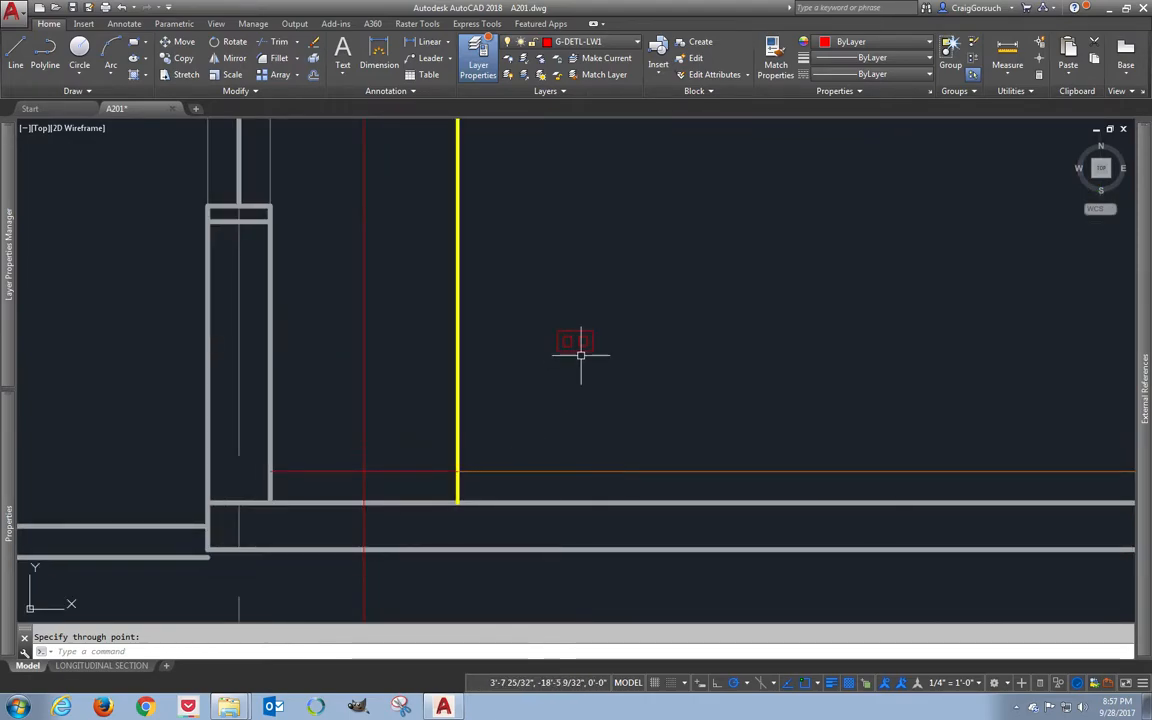
key("Escape")
left_click(577, 343)
left_click(575, 341)
key("space")
key("space")
key("Escape")
- Move the outlet symbol onto the ray nearest the entry wall, centred 12 inches above the floor line
left_click(575, 342)
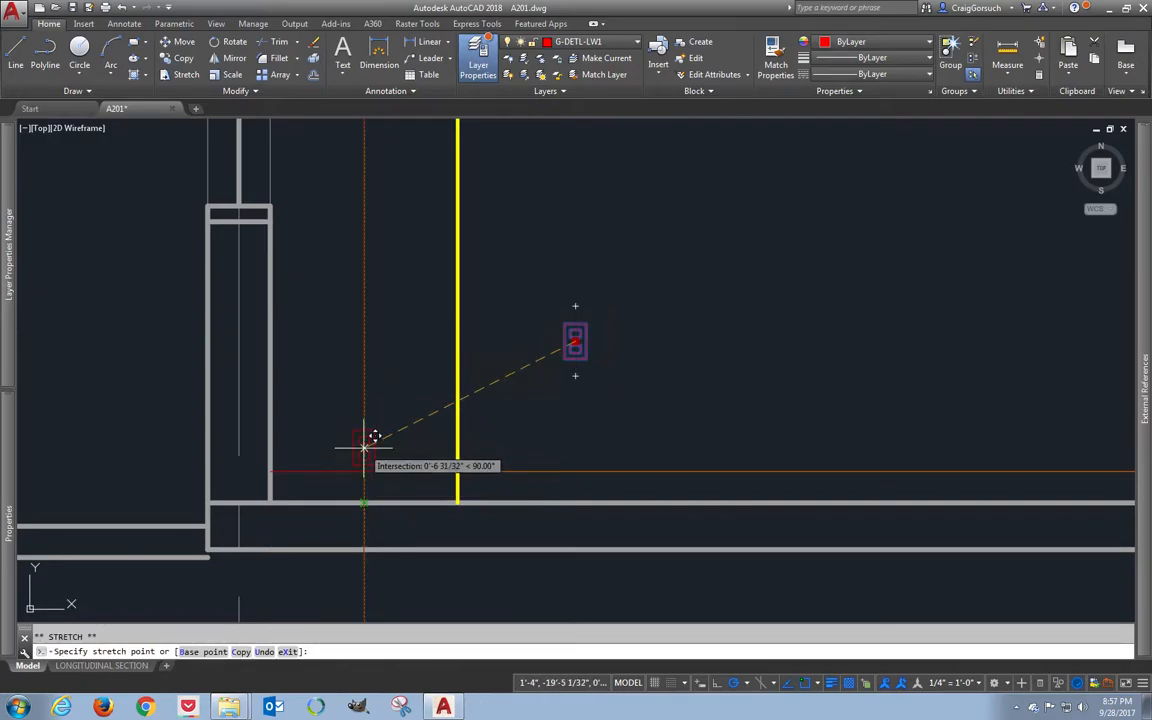
type("12")
key("Return")
key("Escape")
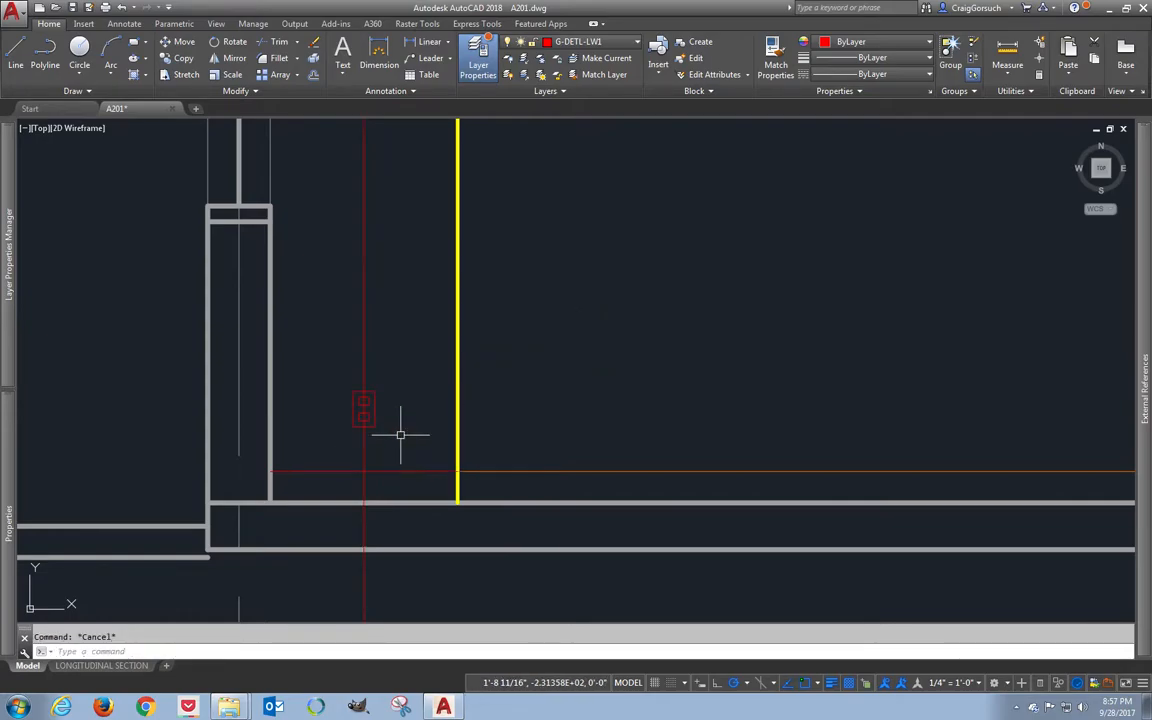
- Copy the outlet symbol at the same height onto the ray projected from the hallway outlet
type("co")
key("Return")
left_click(365, 410)
key("Return")
left_click(364, 471)
scroll(364, 471, "down", 4)
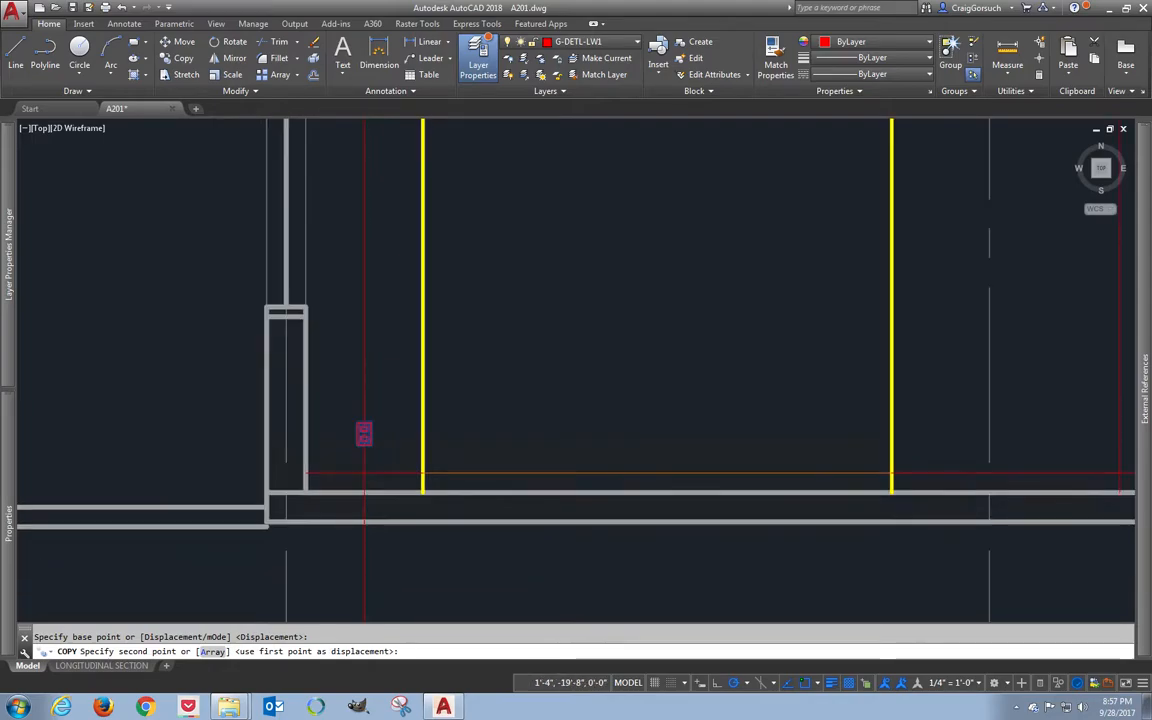
left_click(900, 471)
key("Return")
- Erase the two vertical projection rays from the section
left_click(906, 402)
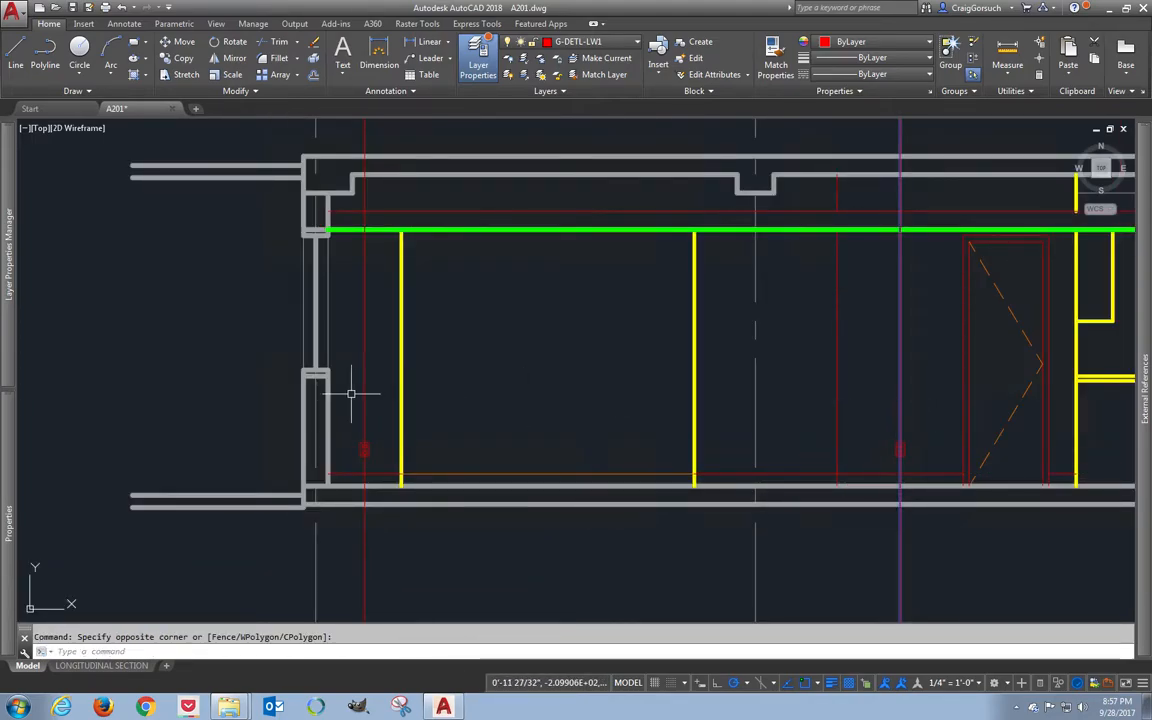
left_click(364, 390)
type("e")
key("Return")
- Erase the wall piece and sill below the window at the entry end of the section
middle_click_drag(364, 390, 259, 396)
scroll(259, 395, "down", 2)
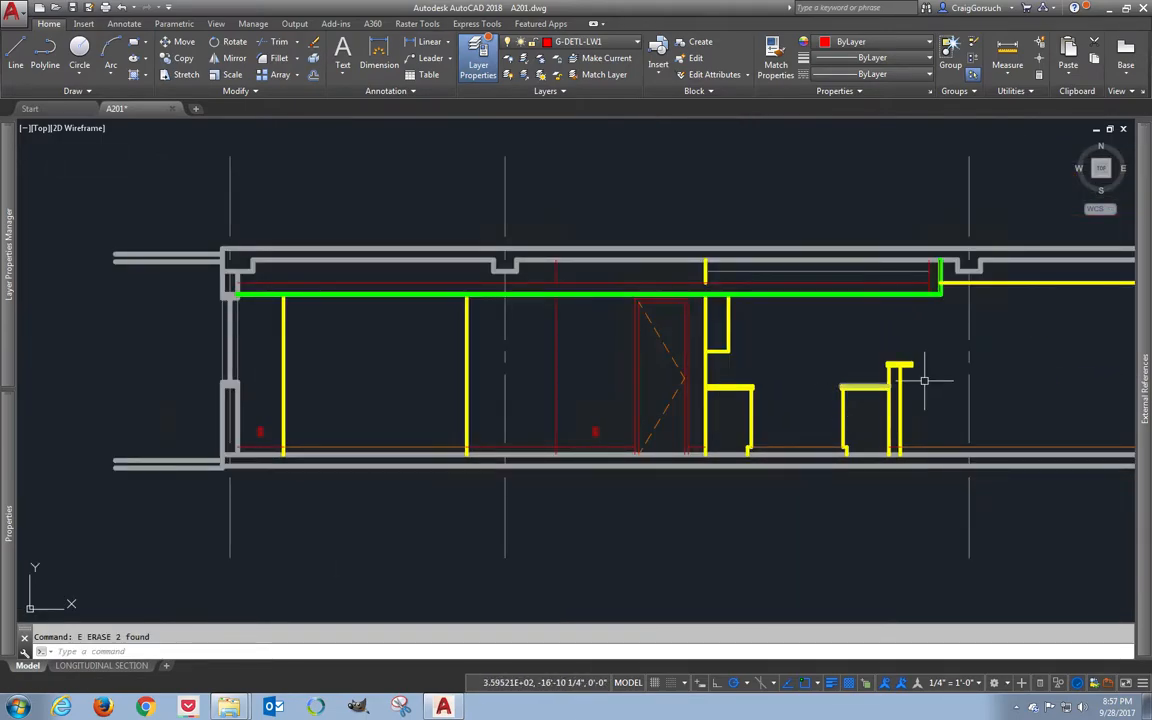
middle_click_drag(929, 381, 806, 393)
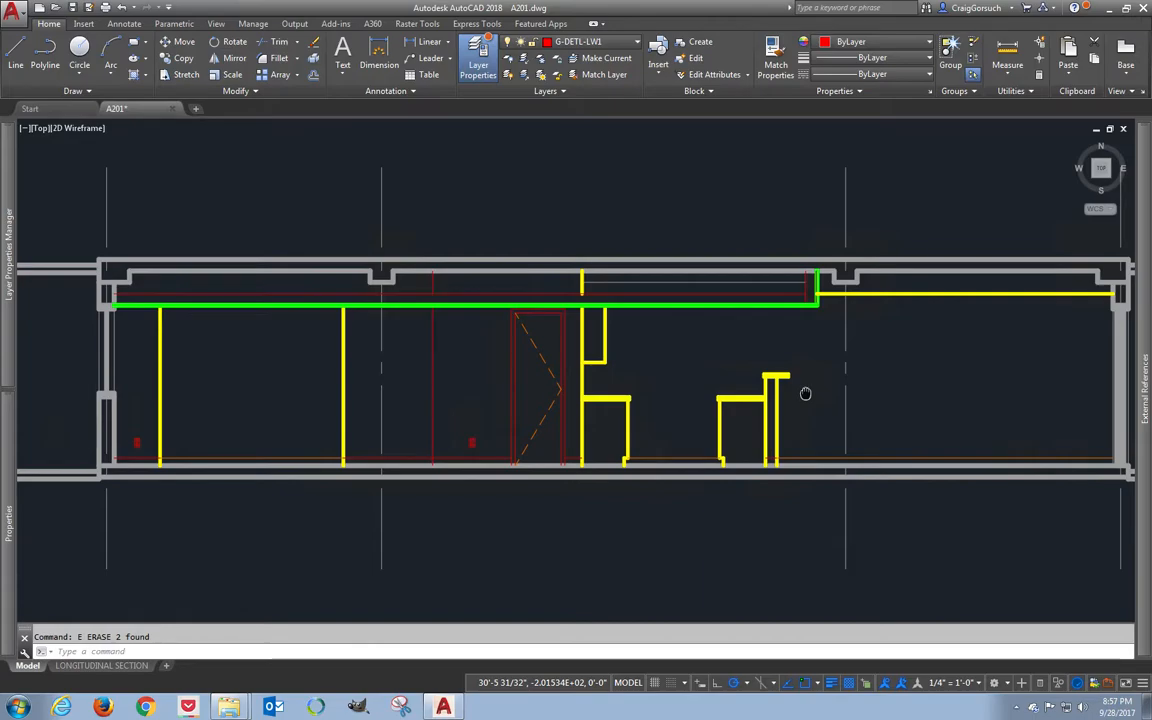
mouse_move(478, 368)
middle_mouse_down()
mouse_move(586, 483)
mouse_move(627, 555)
mouse_move(622, 580)
middle_mouse_up()
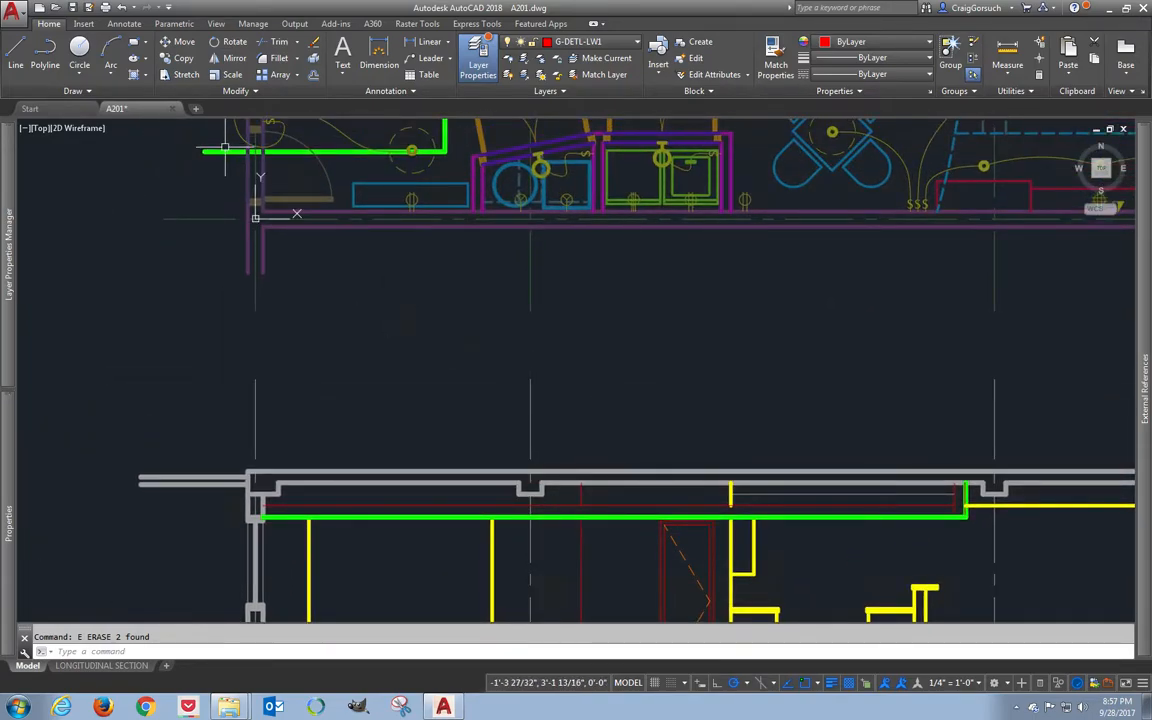
scroll(424, 445, "down", 2)
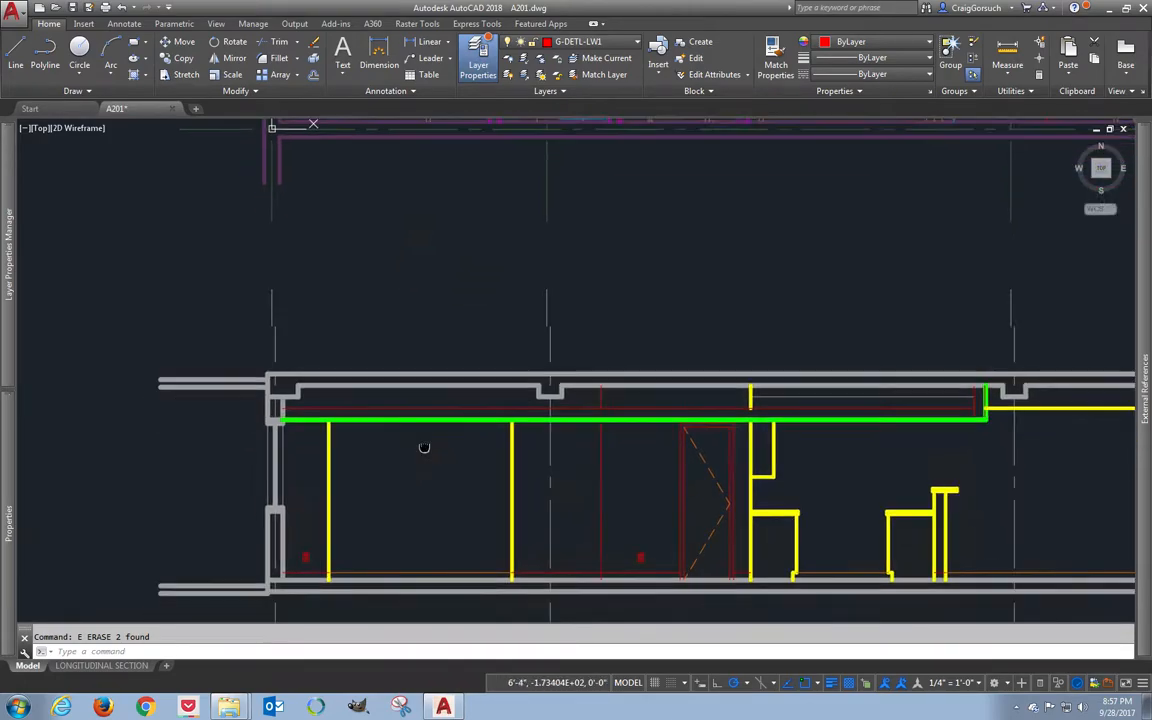
scroll(277, 524, "down", 2)
scroll(277, 524, "up", 6)
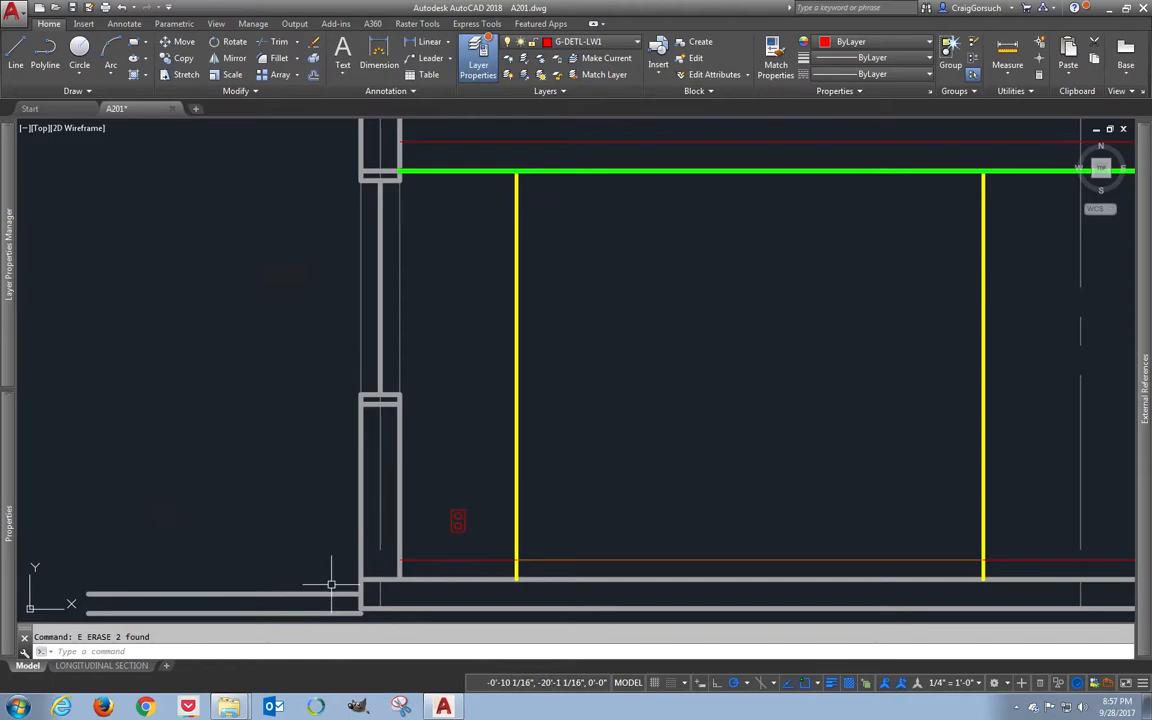
left_click(331, 583)
left_click(414, 386)
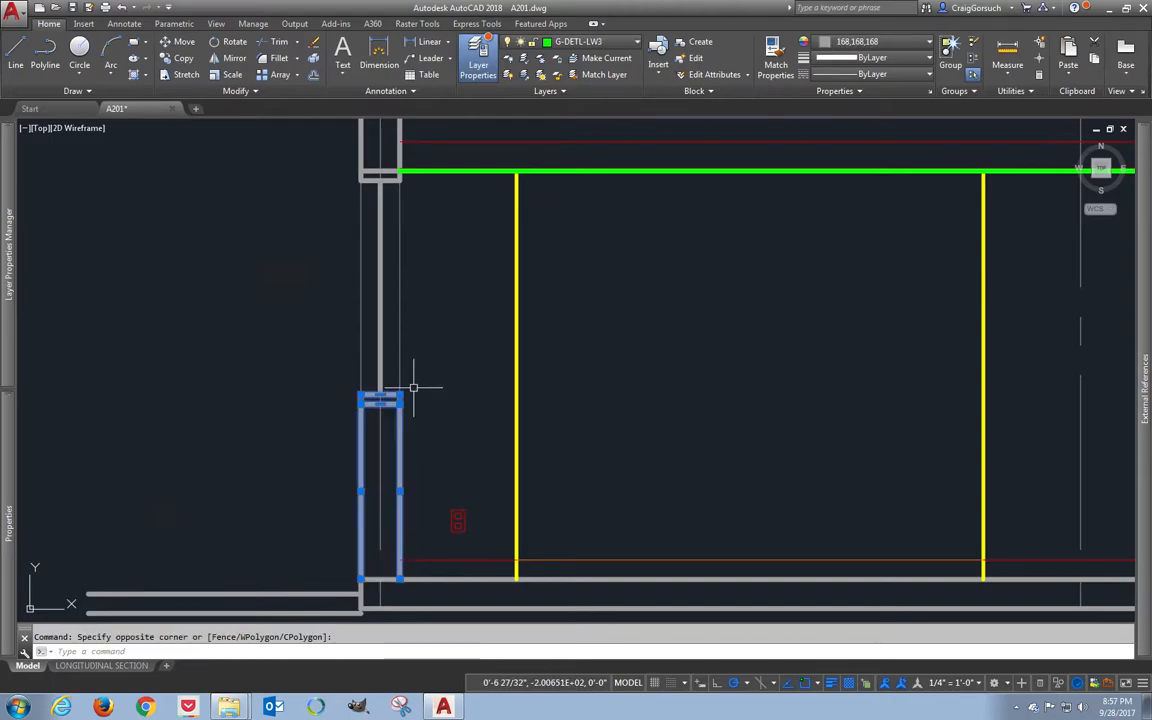
type("E")
key("Return")
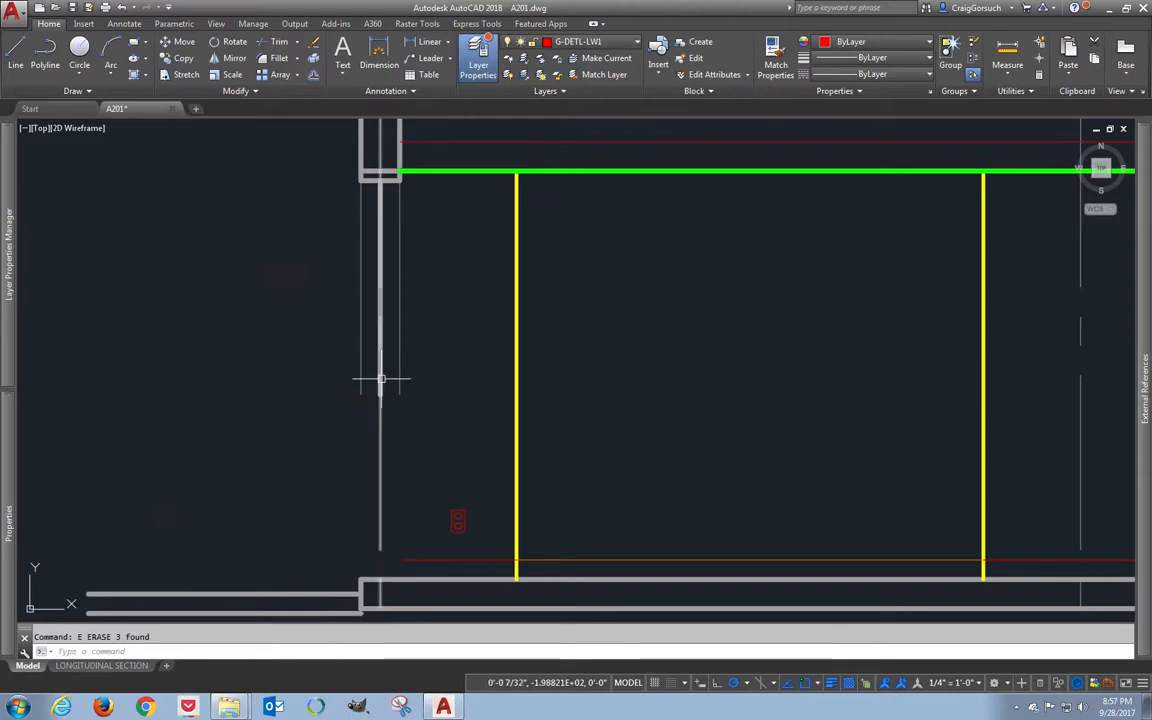
- Erase the window's thick glass line and the thin interior face line in the entry-end wall
left_click(367, 415)
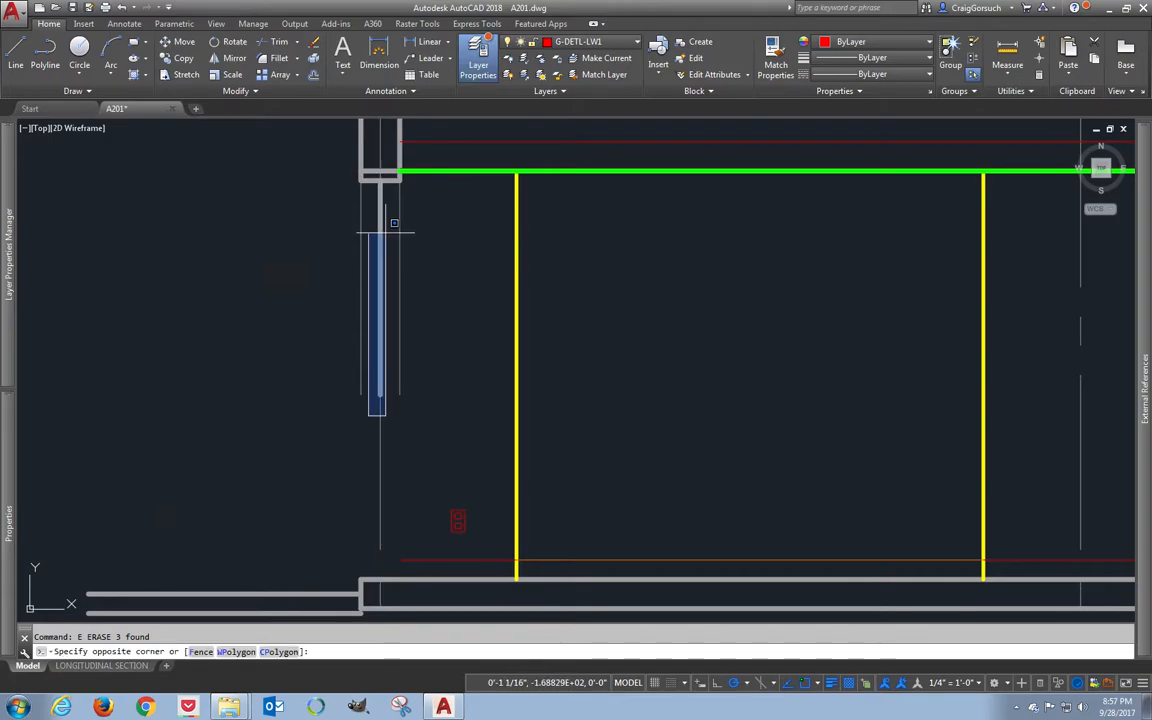
left_click(388, 184)
left_click(397, 196)
type("e")
key("Return")
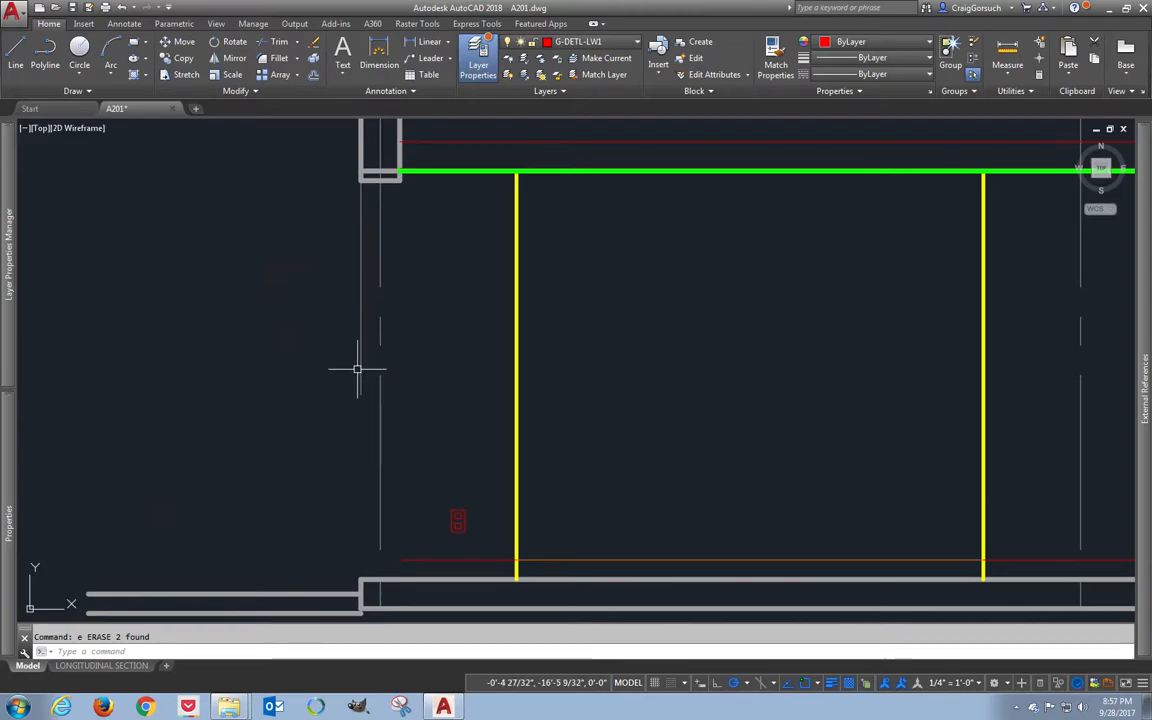
- Lengthen the thin exterior face line at the entry end down to the floor slab
left_click(358, 392)
mouse_move(361, 394)
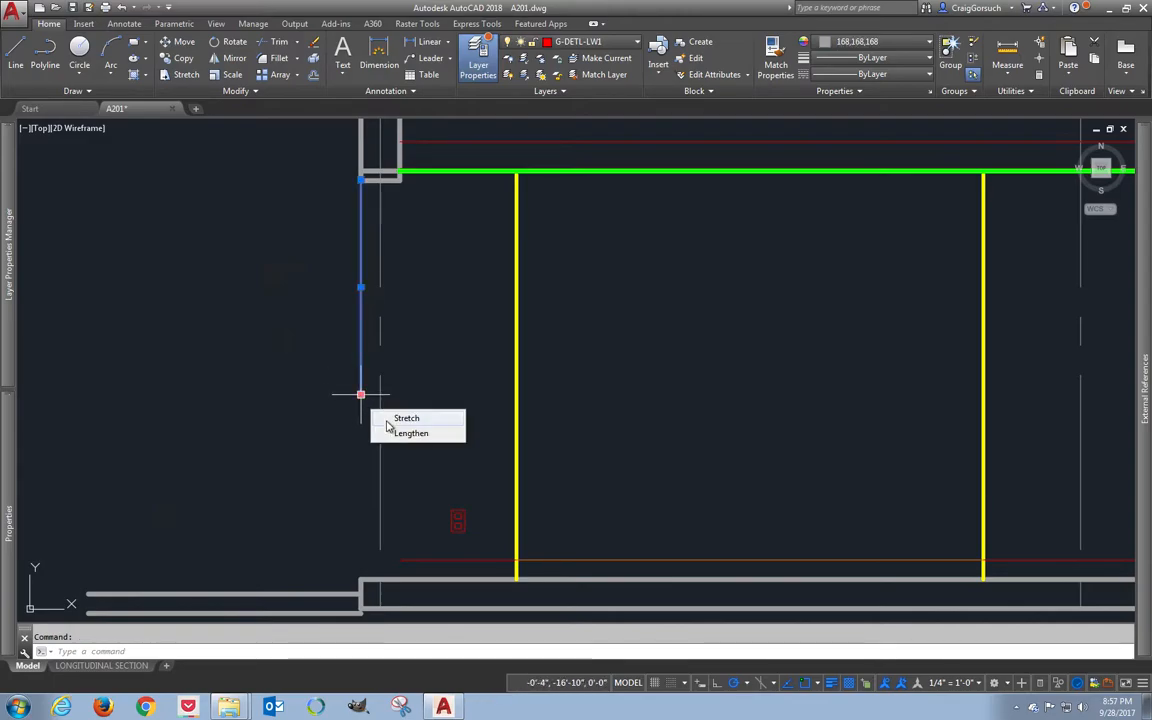
left_click(400, 434)
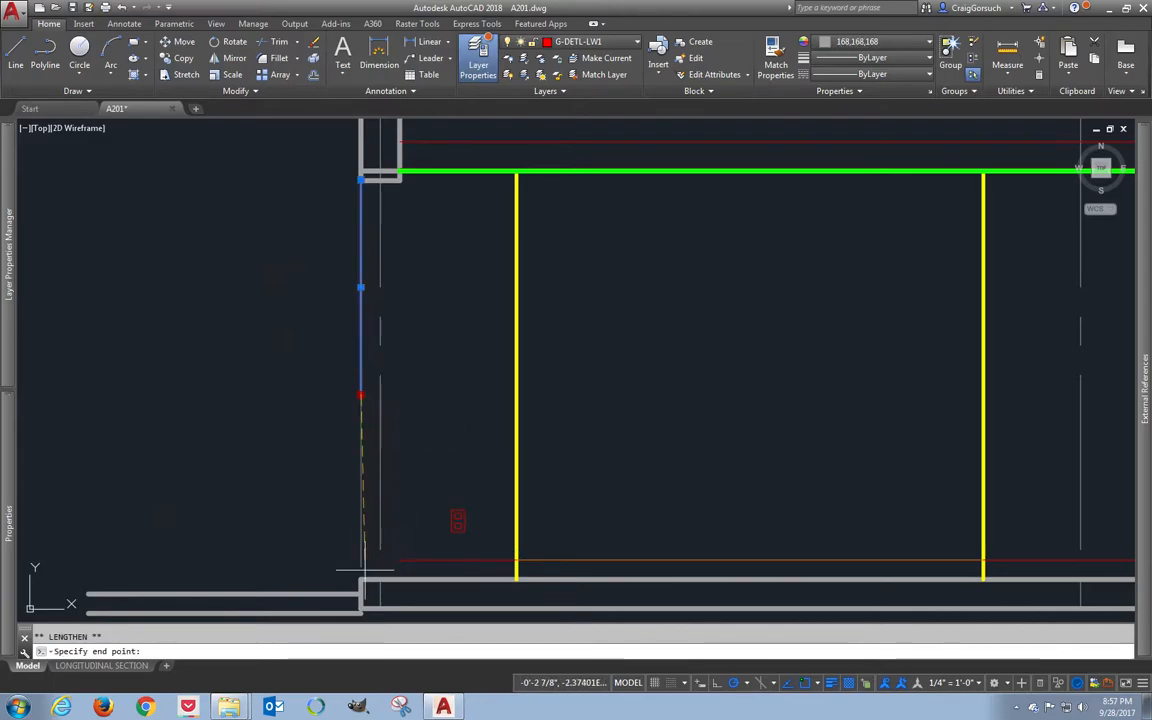
left_click(362, 607)
key("Escape")
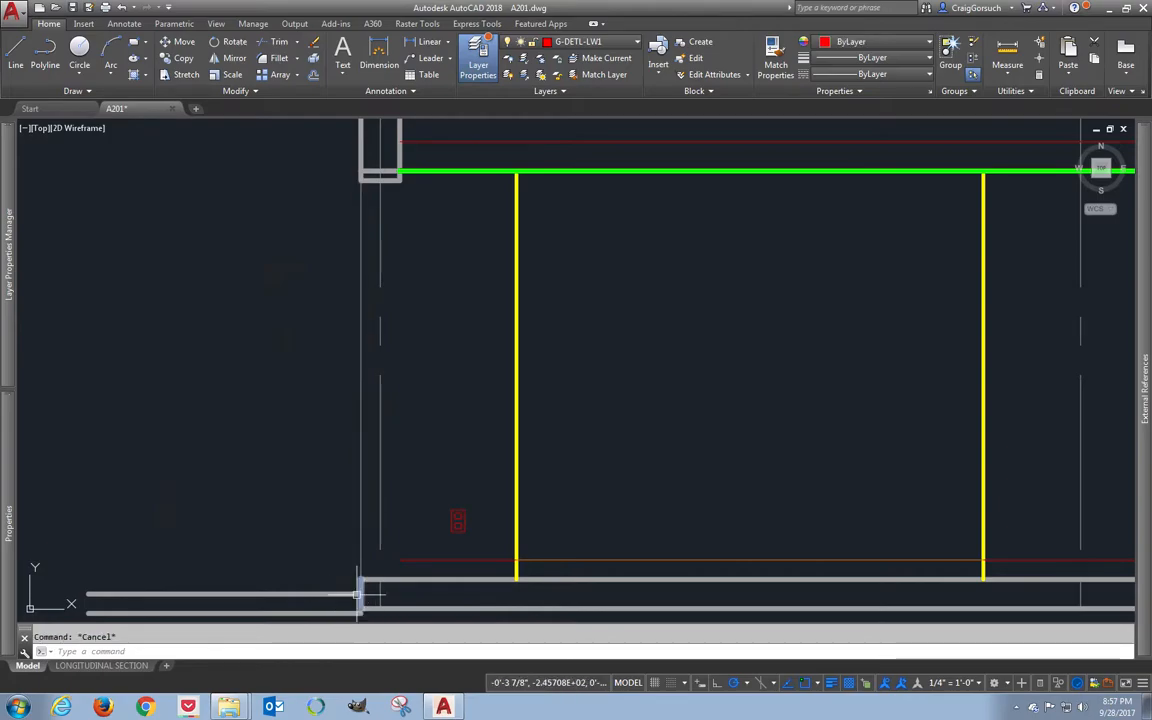
- Join the floor slab's end line to the lower edge of the adjoining exterior slab with a square corner
middle_click_drag(361, 606, 415, 432)
scroll(412, 432, "up", 2)
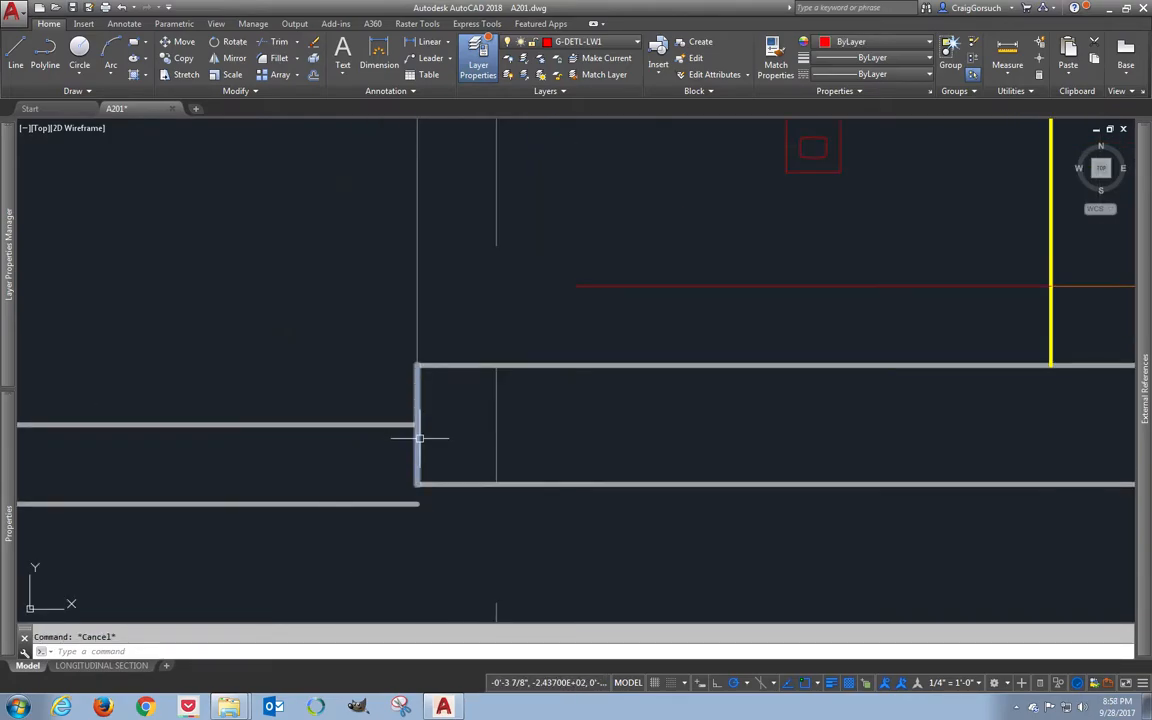
key("Return")
left_click(417, 447)
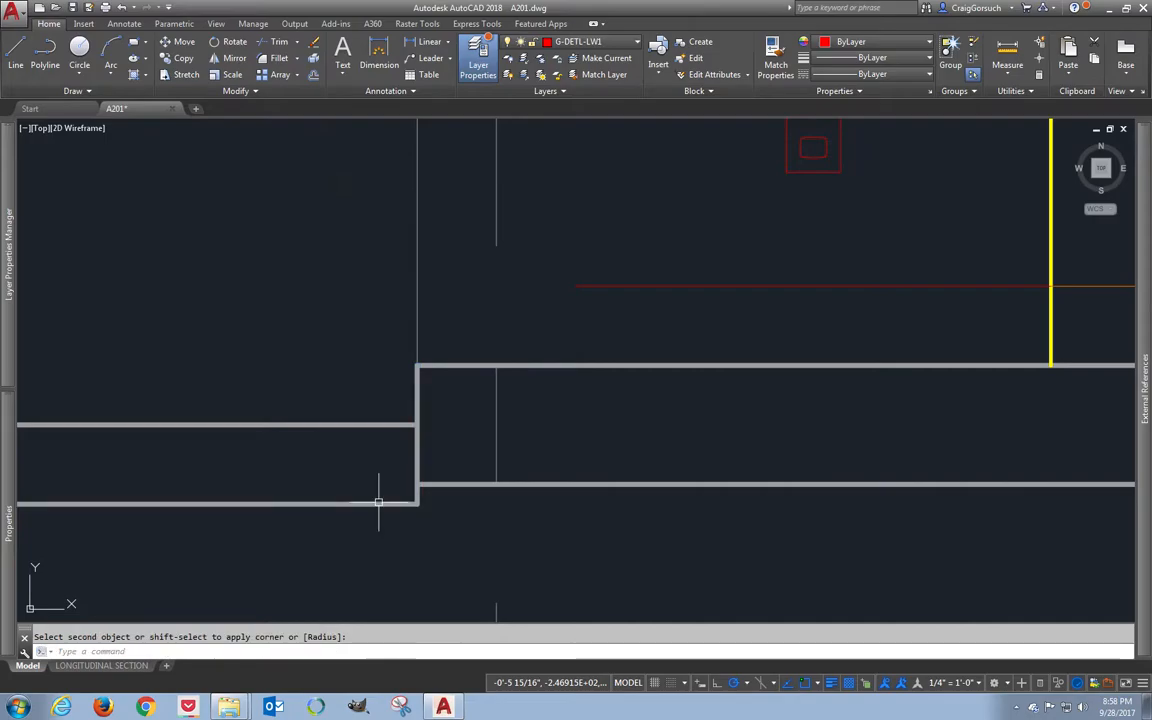
scroll(339, 524, "down", 2)
scroll(339, 524, "down", 4)
key("Escape")
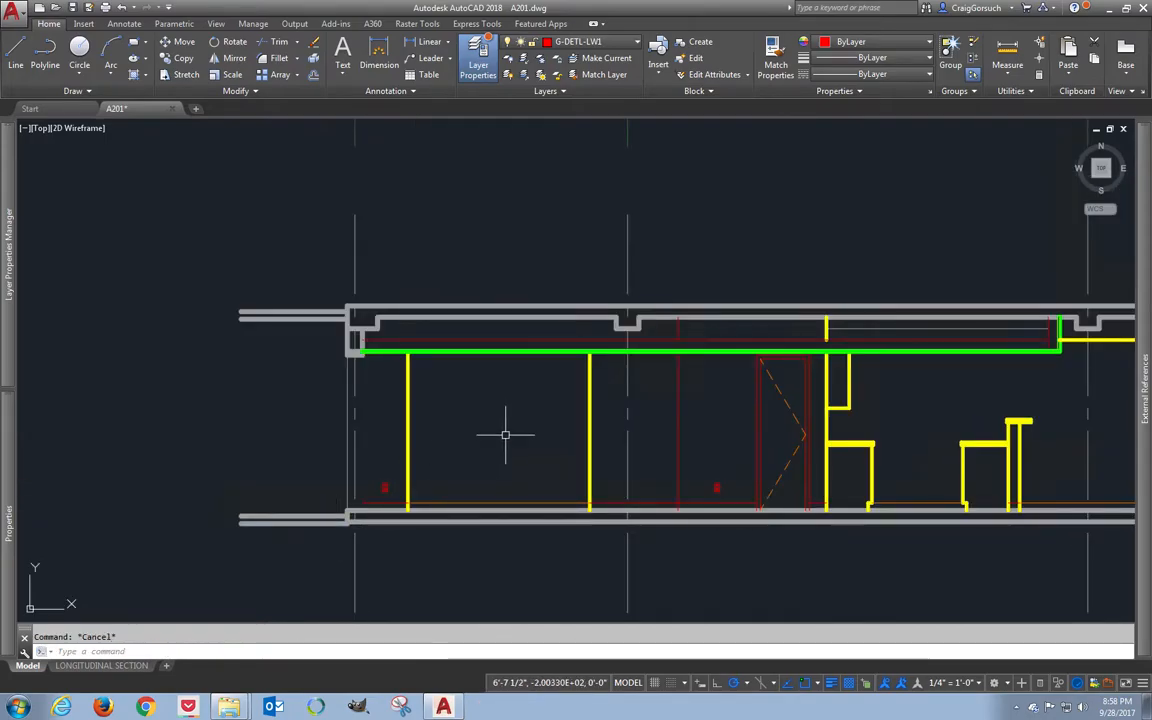
- Copy the thick door panel outline from the balcony-end wall to the interior lower corner of the entry-end wall header
middle_click_drag(504, 432, 362, 434)
middle_click_drag(733, 417, 453, 432)
scroll(925, 378, "up", 2)
scroll(925, 378, "up", 5)
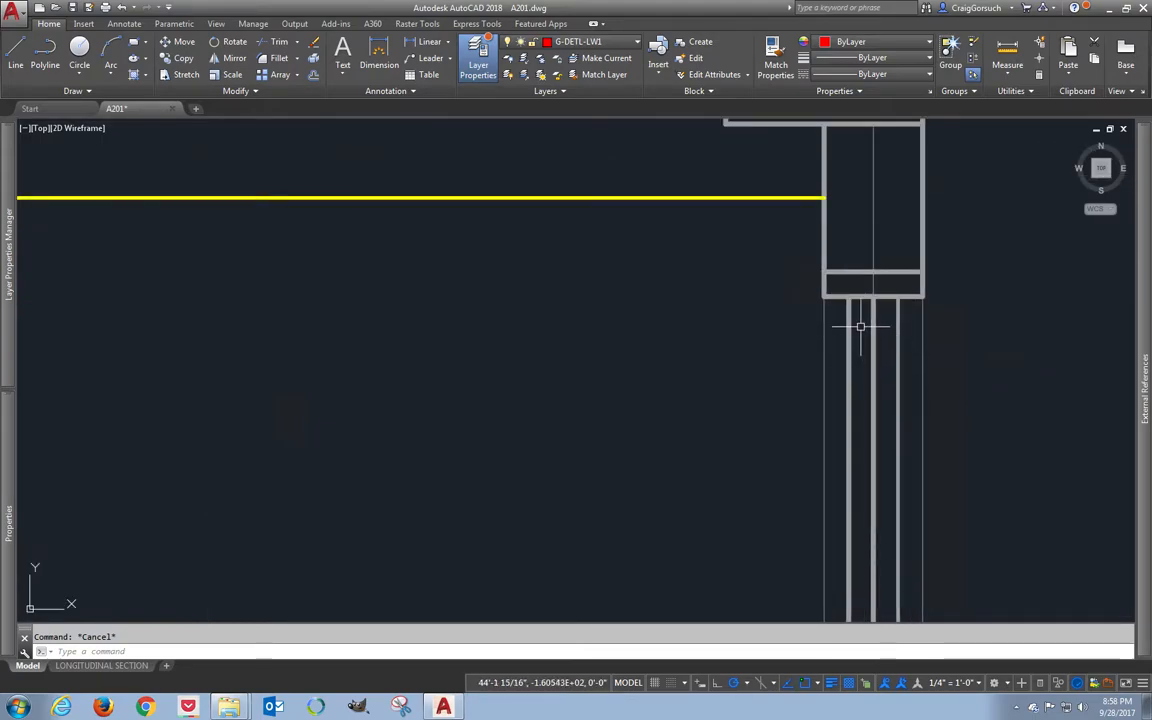
type("c")
left_click(850, 319)
key("Return")
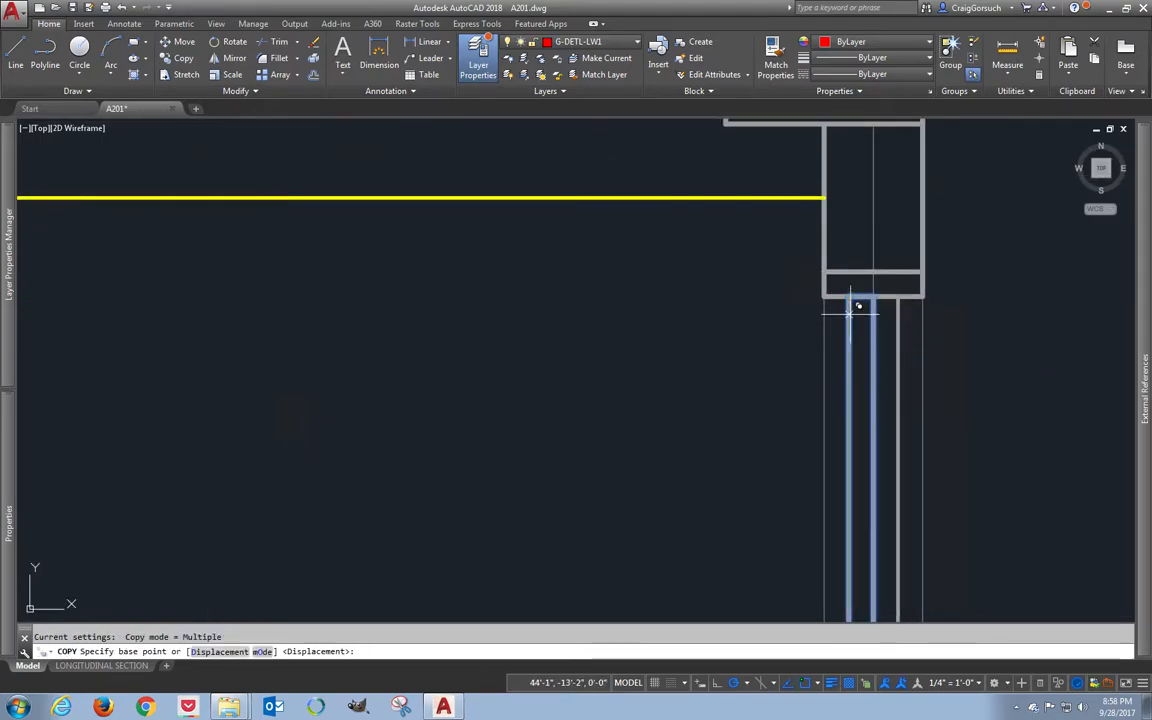
left_click(858, 305)
scroll(848, 314, "down", 5)
middle_click_drag(607, 329, 912, 341)
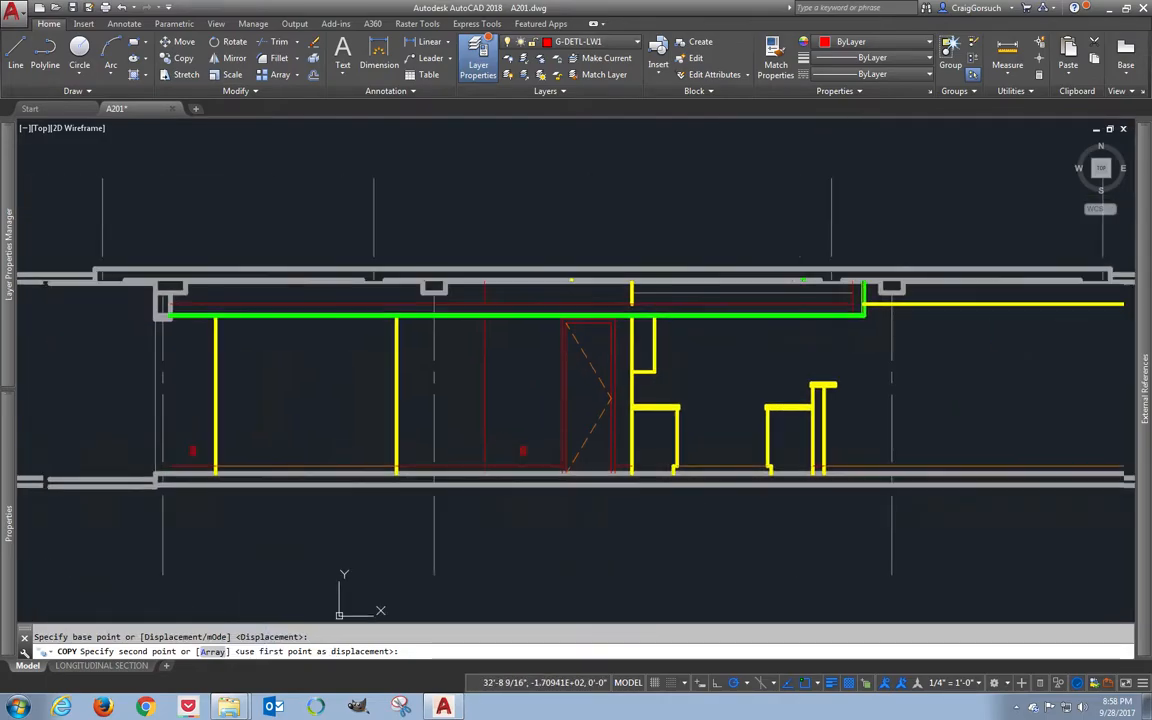
scroll(255, 321, "up", 6)
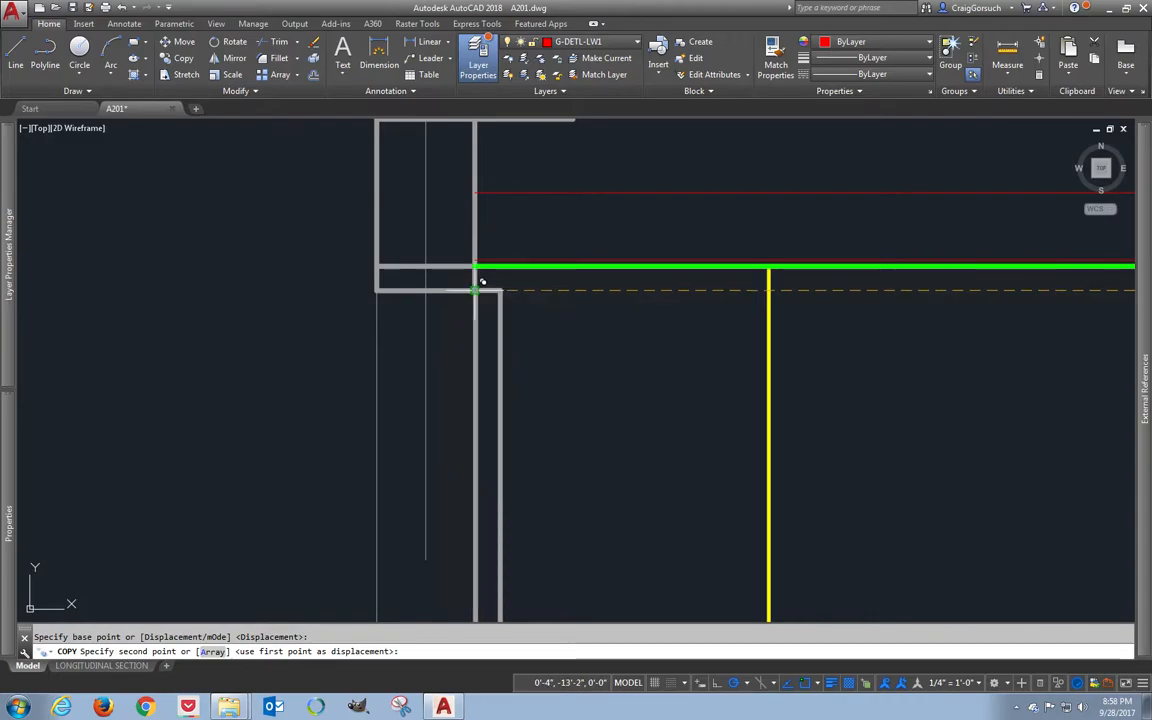
left_click(478, 286)
key("Return")
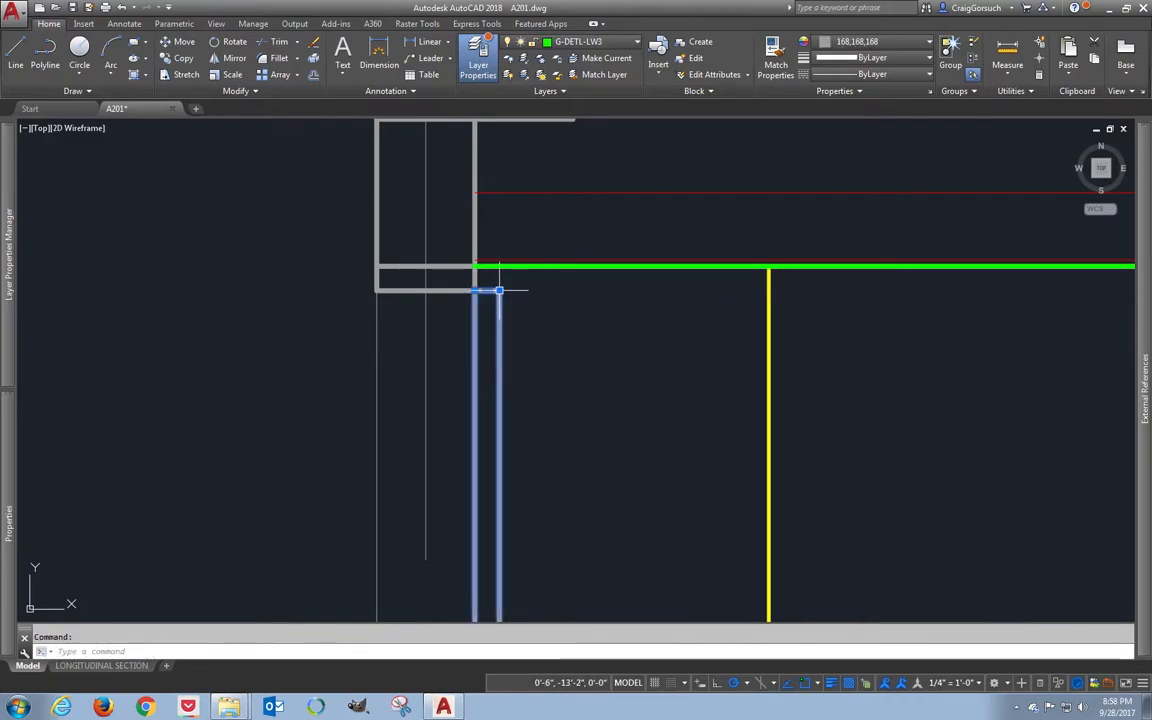
- Move the copied door panel so its interior upper corner meets the header's interior lower corner
left_click(498, 290)
key("space")
key("Escape")
key("Escape")
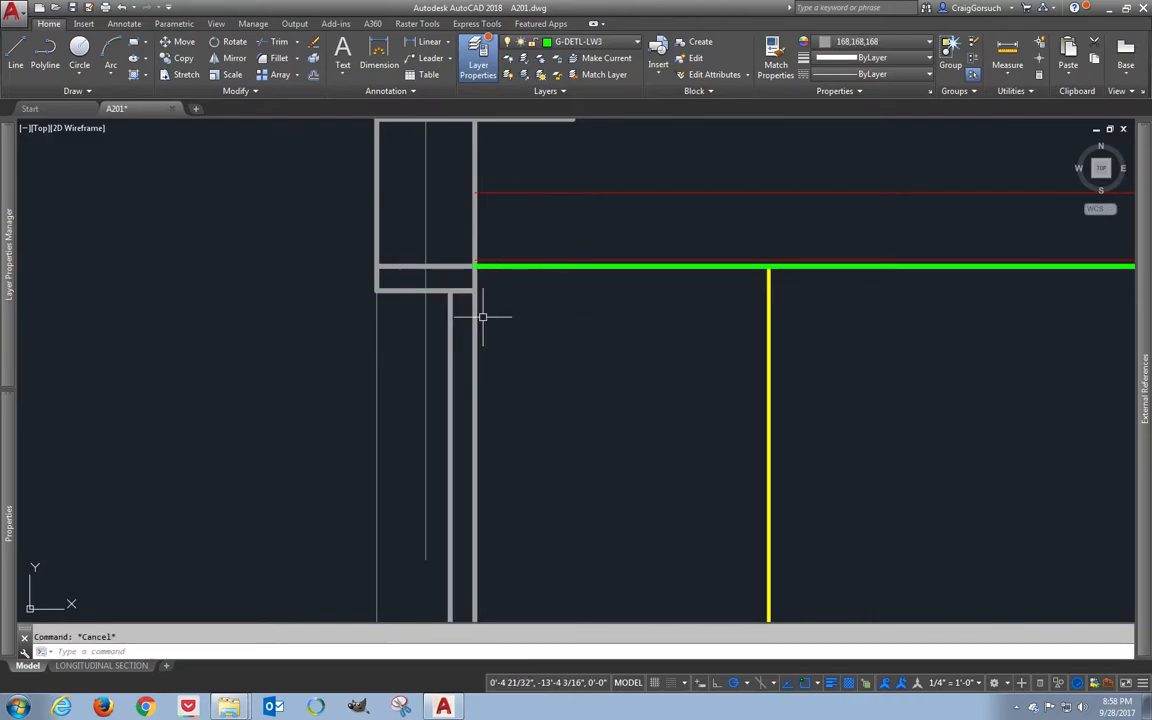
- Review the corrected entry-end wall and the whole section in model space and on the LONGITUDINAL SECTION layout
scroll(482, 316, "down", 2)
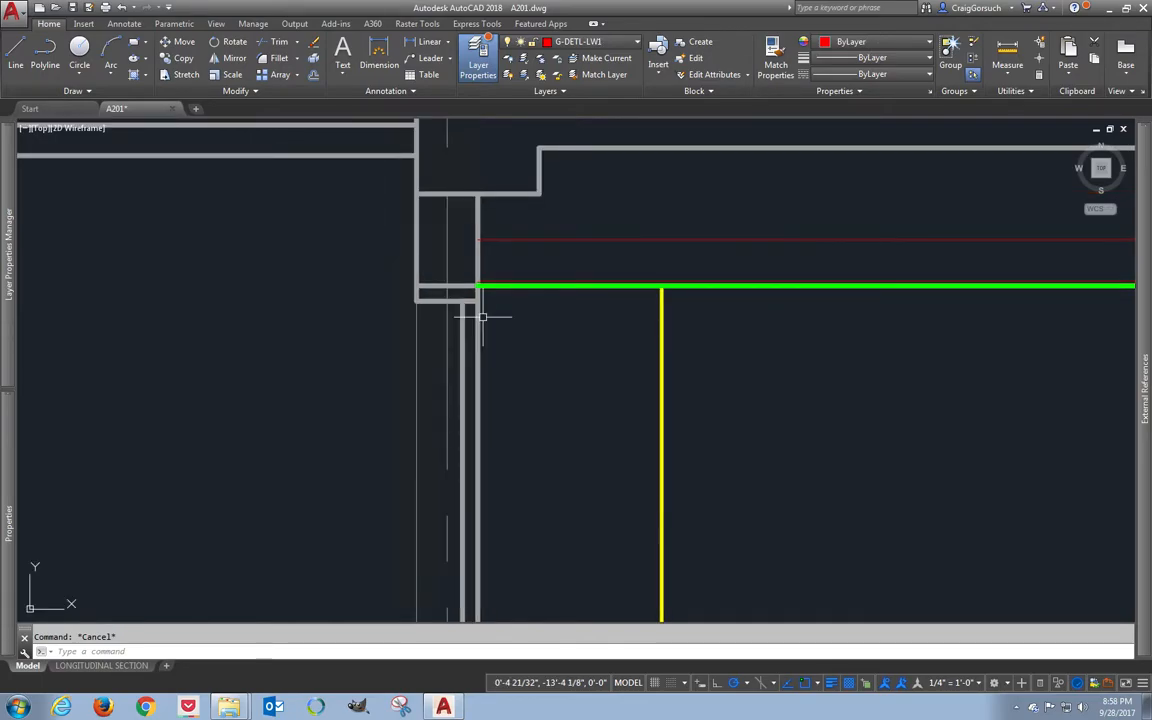
scroll(480, 315, "down", 4)
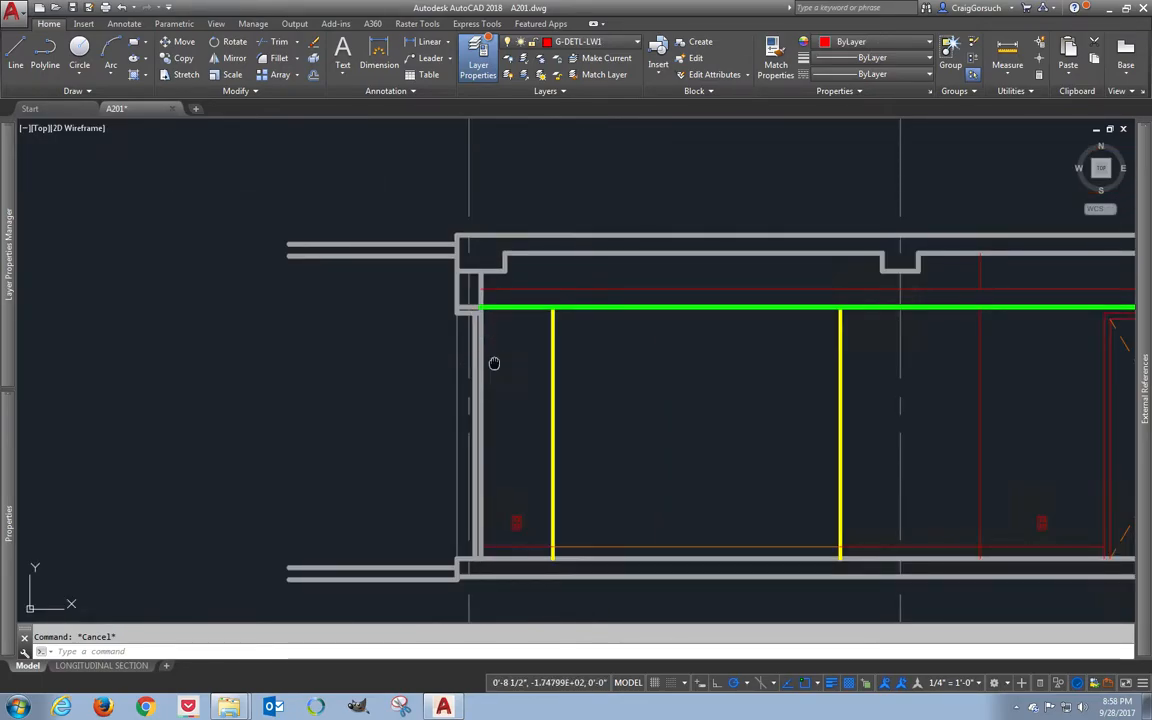
middle_click_drag(494, 362, 439, 362)
scroll(443, 344, "up", 2)
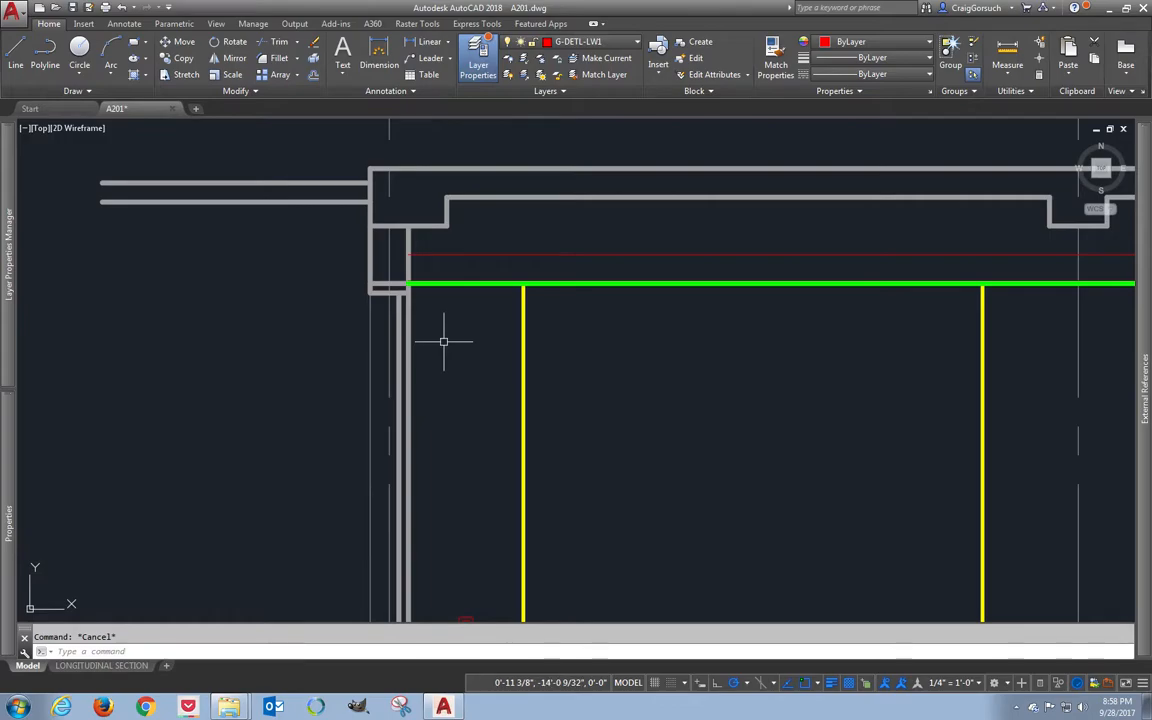
scroll(447, 344, "down", 4)
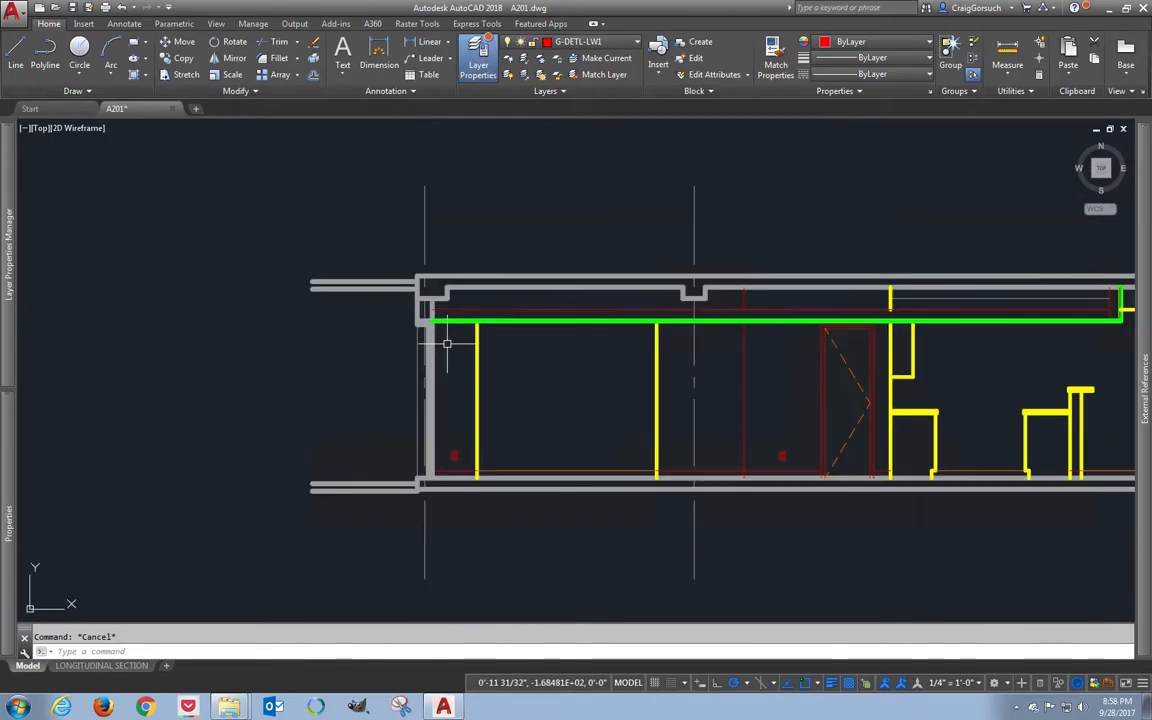
middle_click_drag(607, 370, 404, 378)
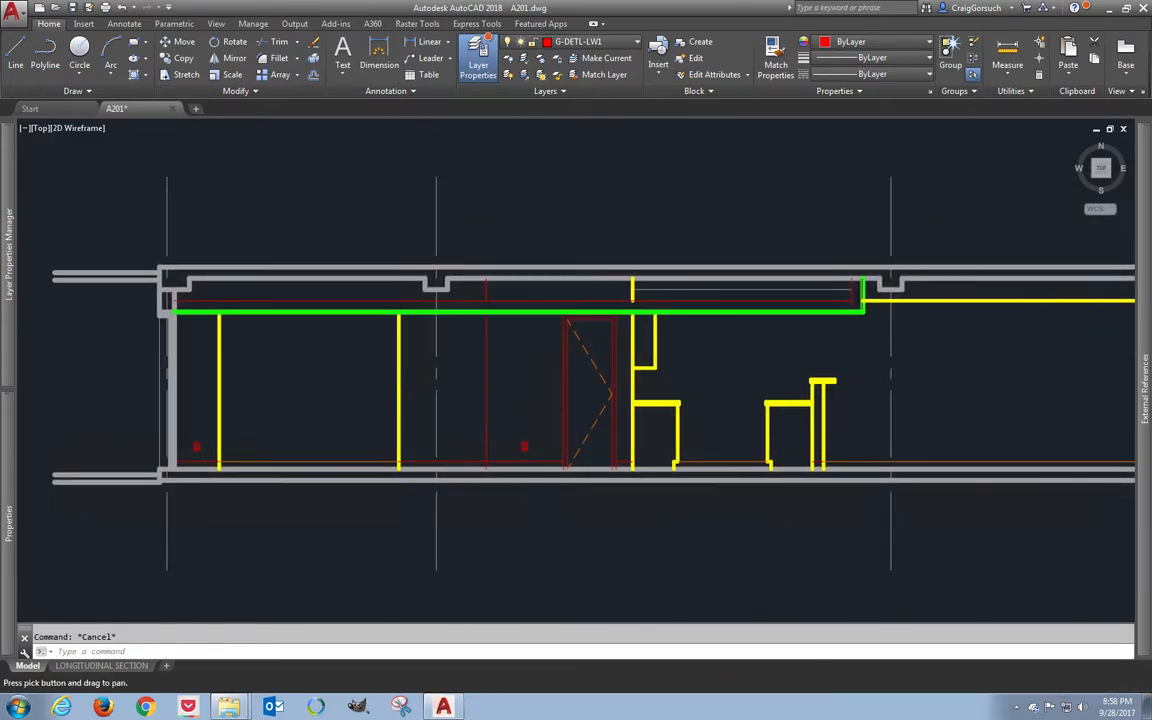
scroll(395, 375, "down", 3)
mouse_move(784, 391)
middle_mouse_down()
mouse_move(733, 445)
mouse_move(736, 463)
middle_mouse_up()
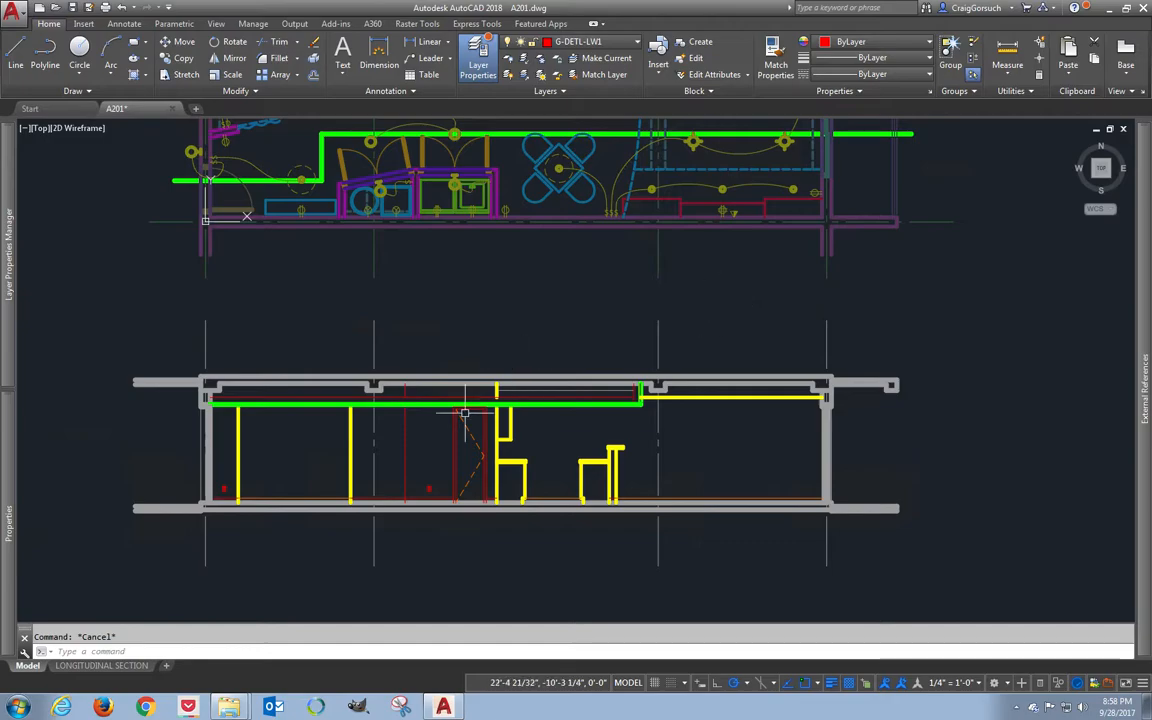
left_click(115, 667)
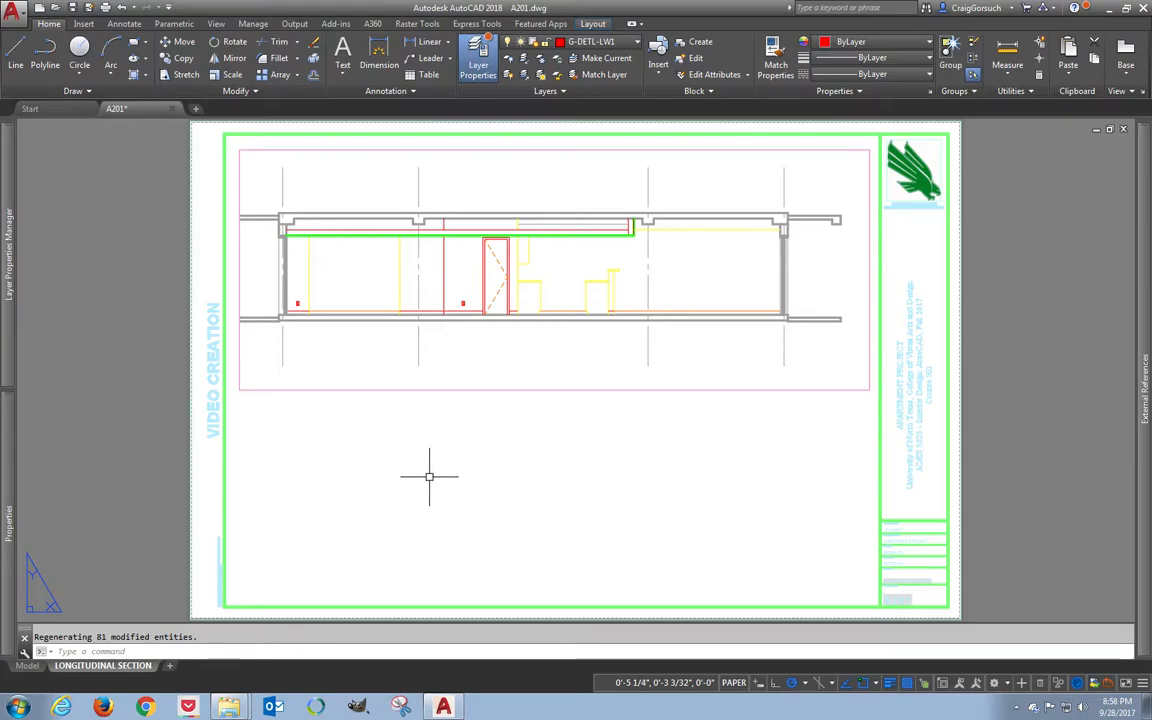
left_click(29, 666)
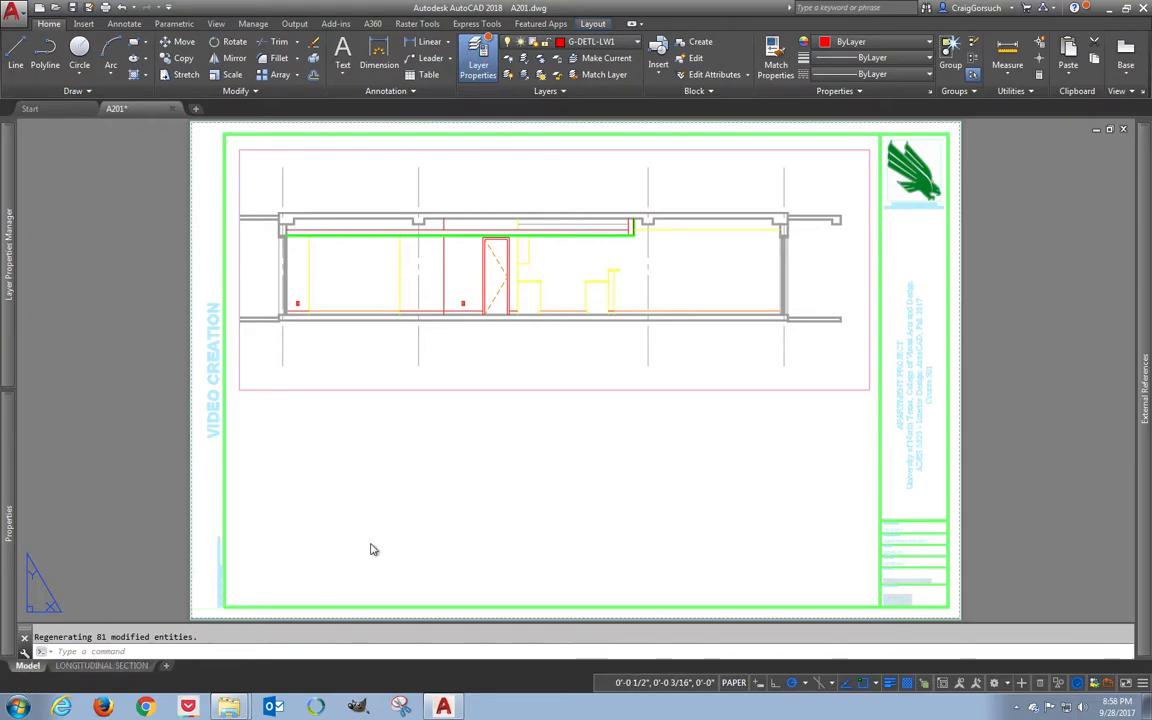
- Mirror the entire section to the far side of the plan about the plan's horizontal midline, keeping the original
mouse_move(509, 319)
middle_mouse_down()
mouse_move(545, 396)
mouse_move(543, 440)
middle_mouse_up()
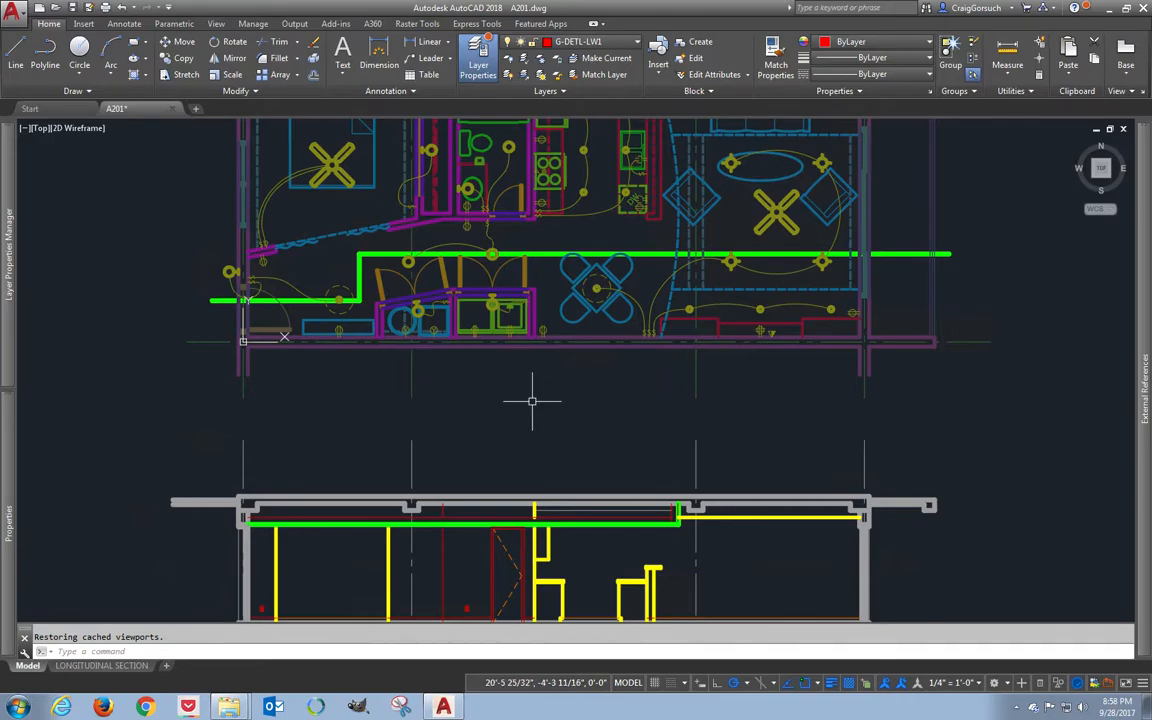
middle_click_drag(532, 400, 559, 330)
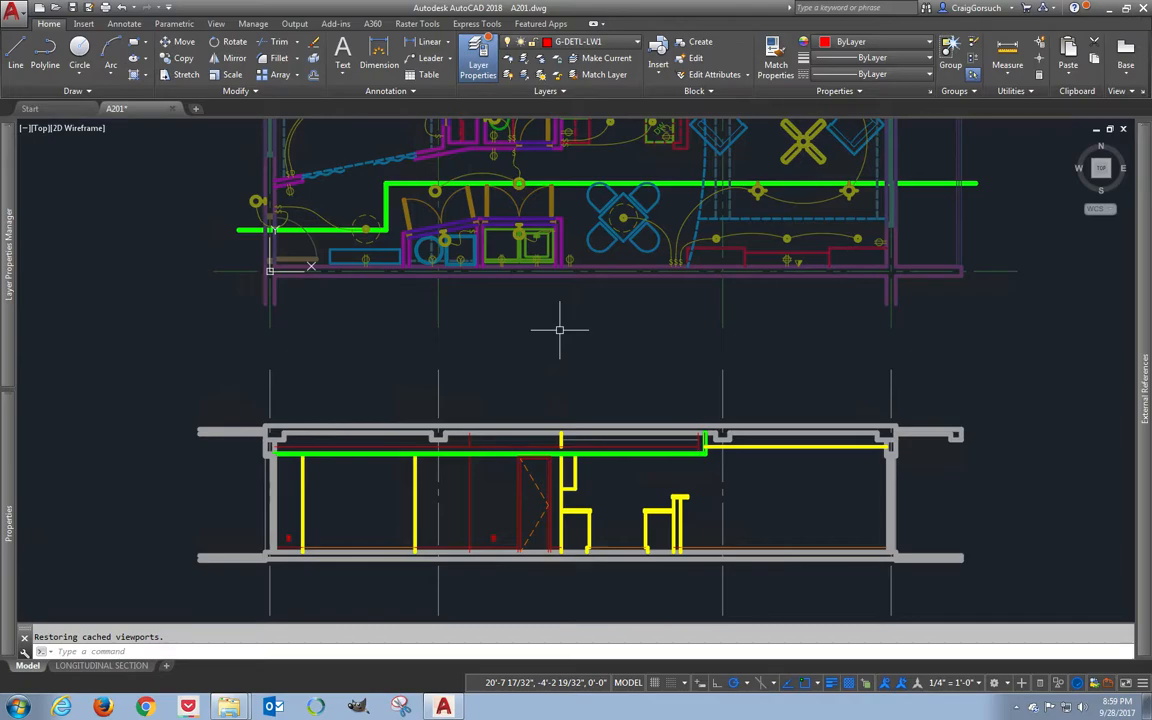
type("mi")
key("Return")
left_click(1002, 399)
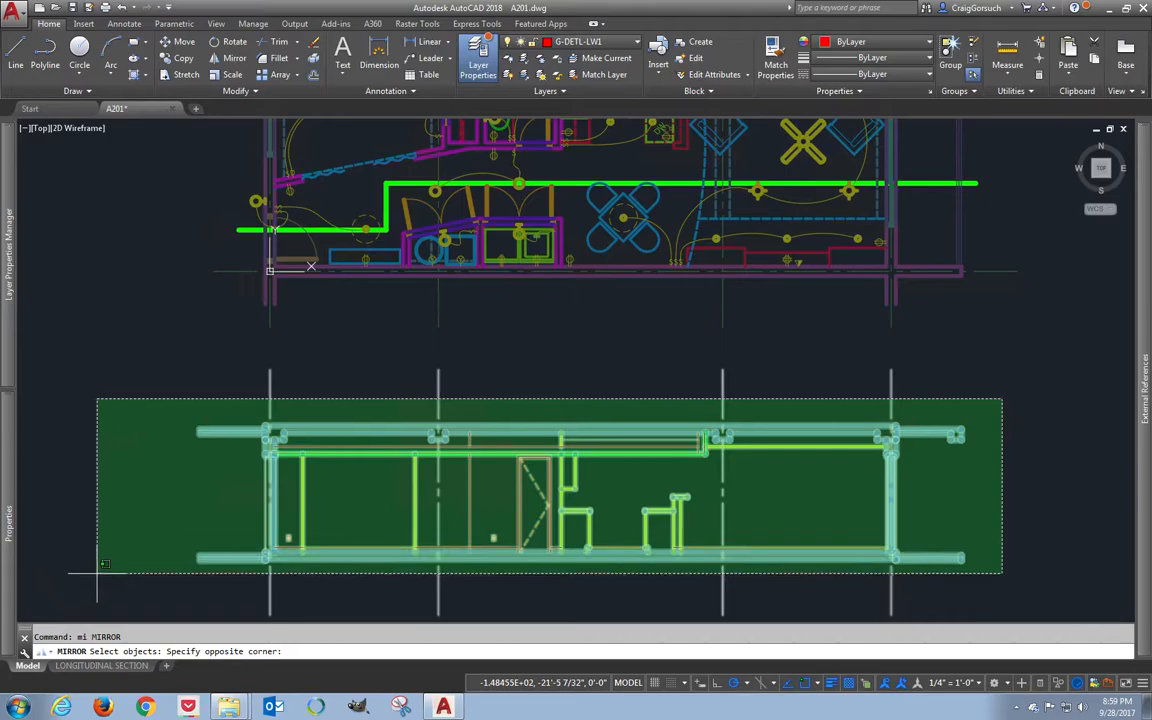
left_click(105, 562)
key("Return")
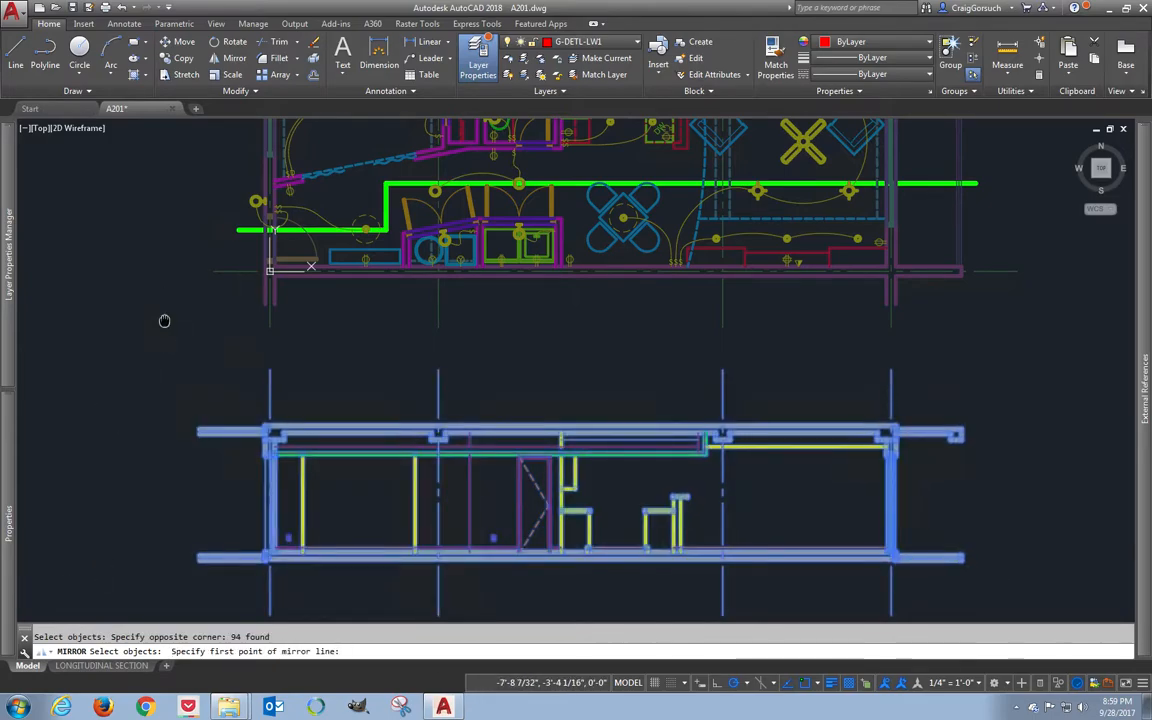
middle_click_drag(164, 320, 162, 438)
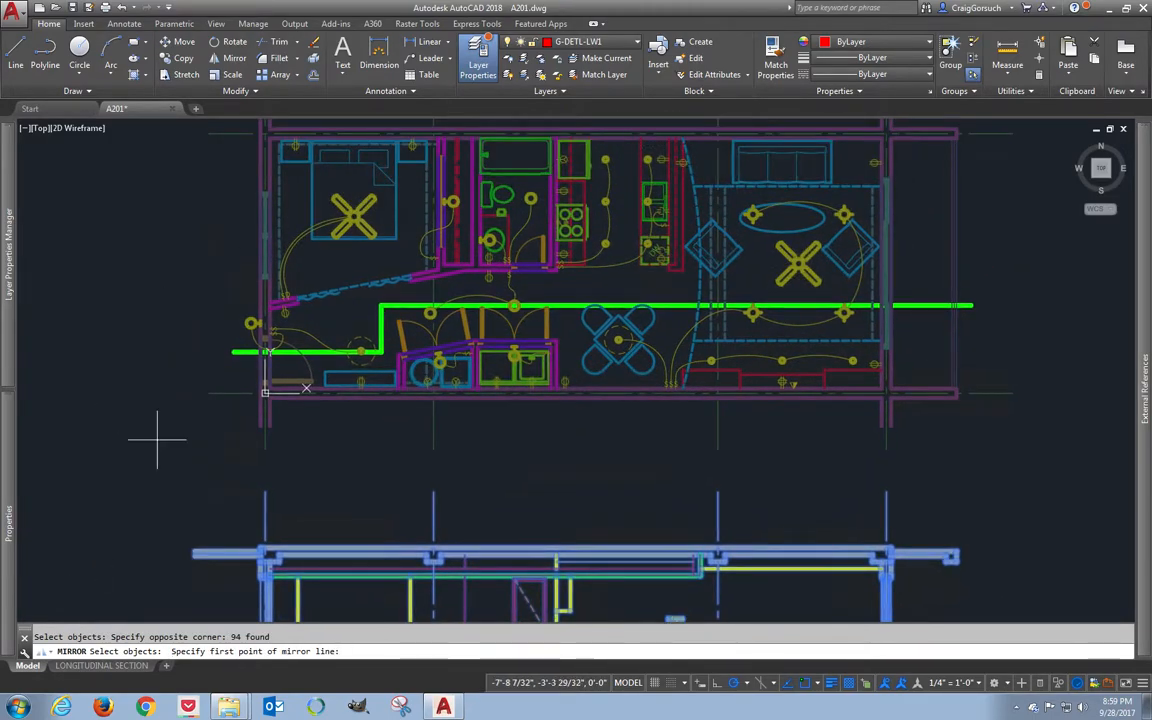
left_click(962, 259)
left_click(1001, 263)
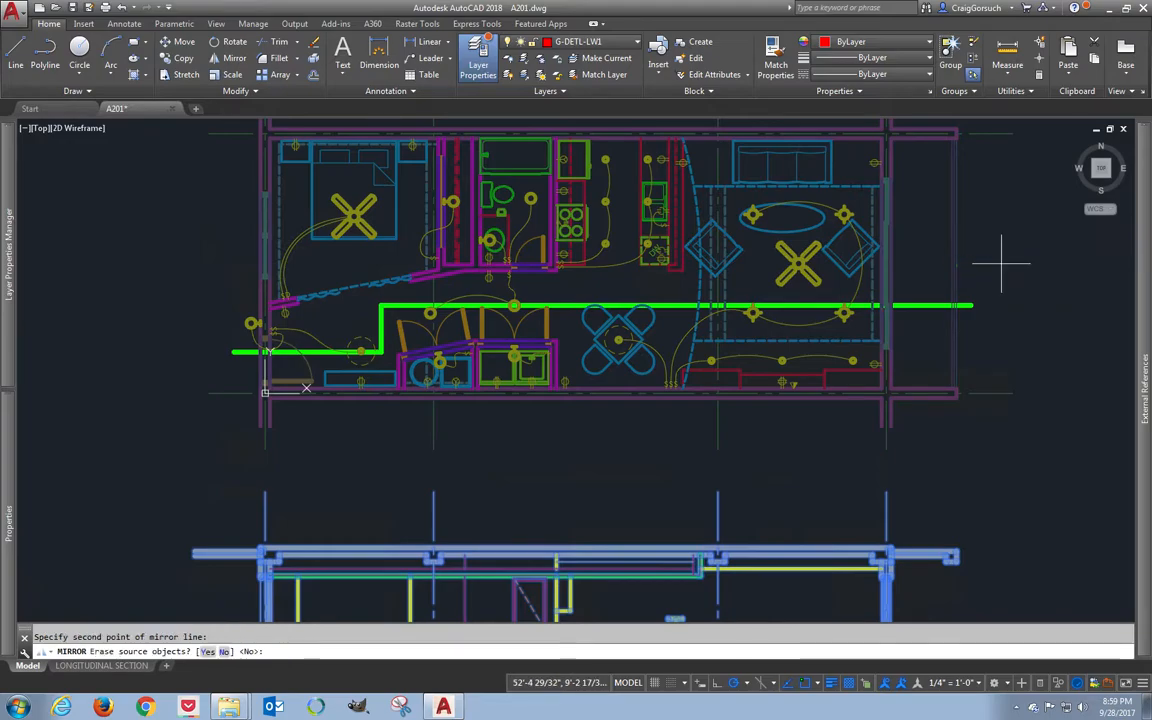
middle_click_drag(1001, 233, 982, 321)
key("Return")
mouse_move(994, 258)
middle_mouse_down()
mouse_move(980, 375)
mouse_move(996, 452)
mouse_move(955, 417)
middle_mouse_up()
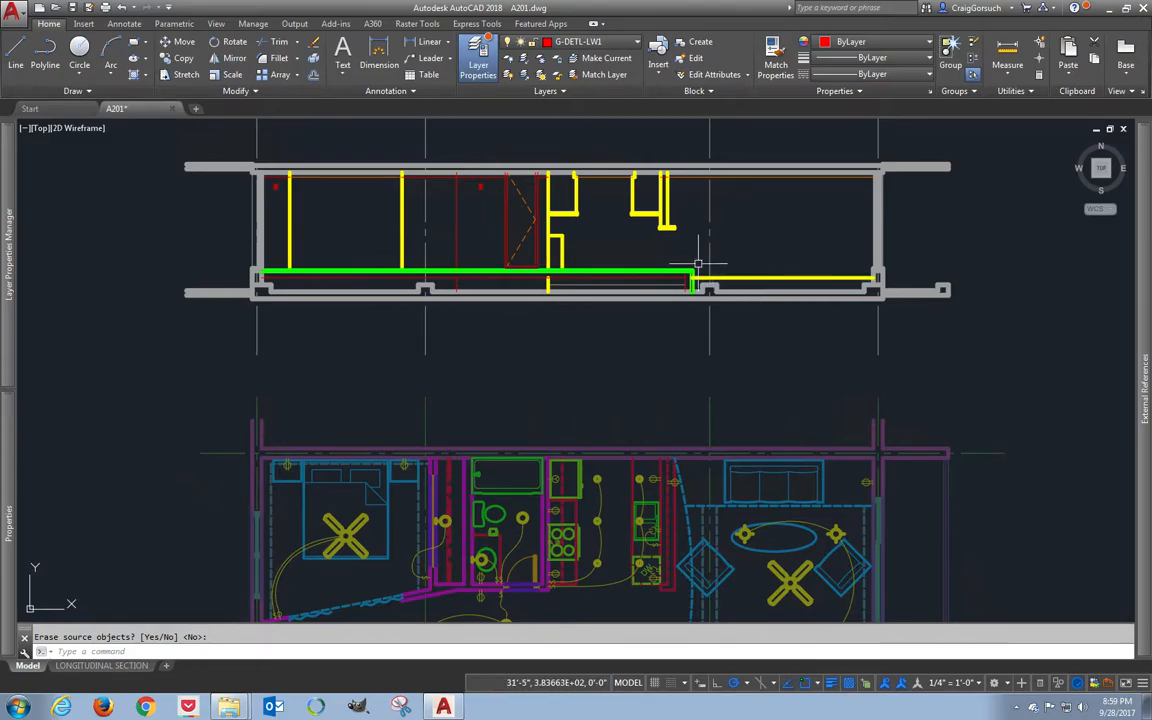
- Erase the short yellow wall piece above the kitchen ceiling in the mirrored section
scroll(699, 268, "down", 2)
scroll(699, 265, "up", 8)
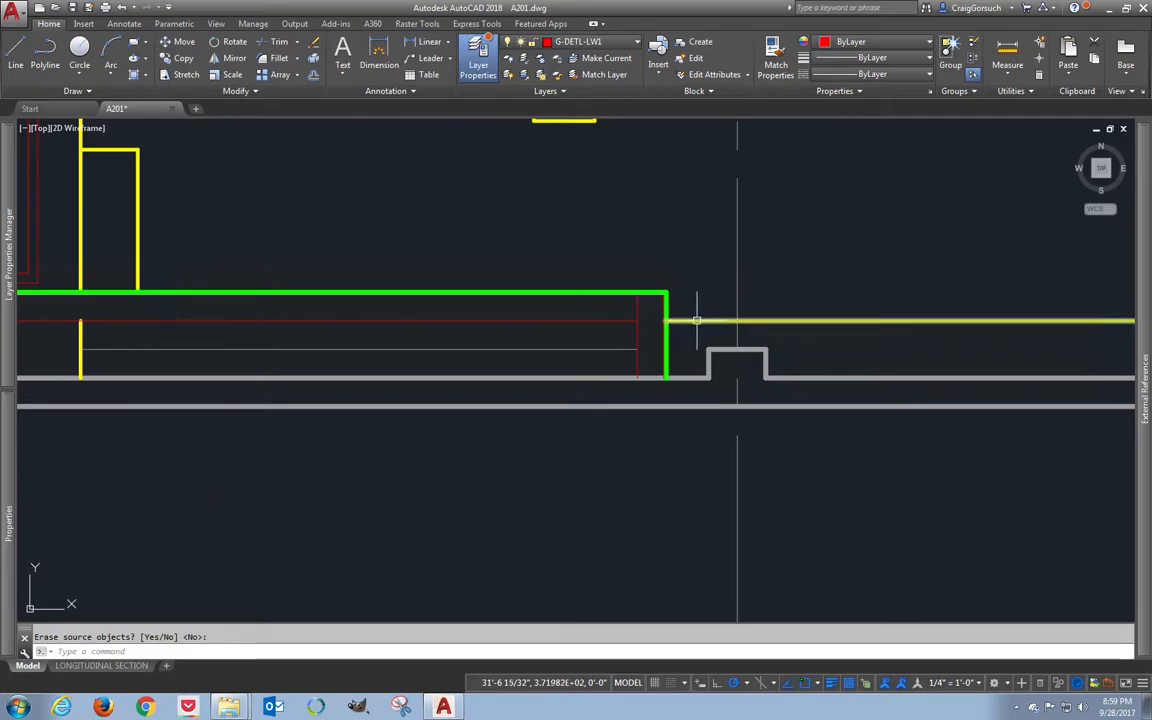
middle_click_drag(384, 284, 866, 306)
scroll(866, 306, "up", 2)
key("Return")
left_click(460, 395)
scroll(460, 397, "down", 3)
- Erase the kitchen wall, base counters and raised bar from the mirrored section
type("e")
key("Return")
middle_click_drag(470, 332, 507, 352)
left_click(858, 293)
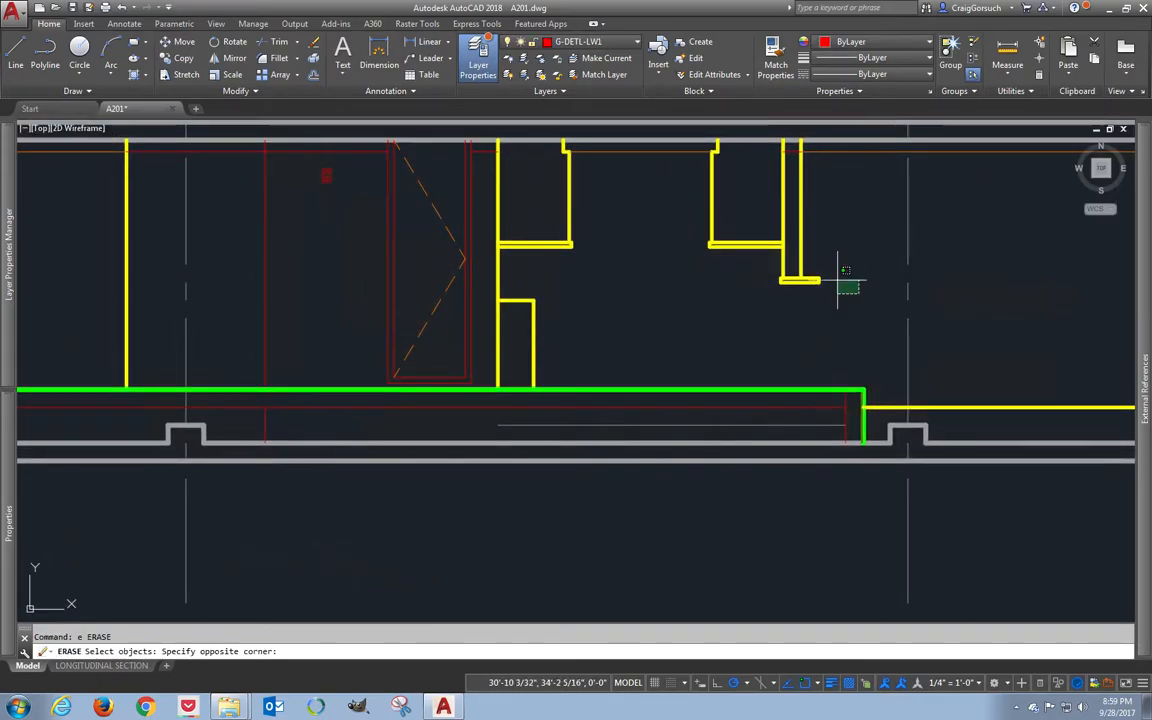
left_click(496, 200)
- Erase the wall cabinet outline, both cabinet toe kicks and the short baseboard piece from the mirrored section's kitchen
left_click(545, 240)
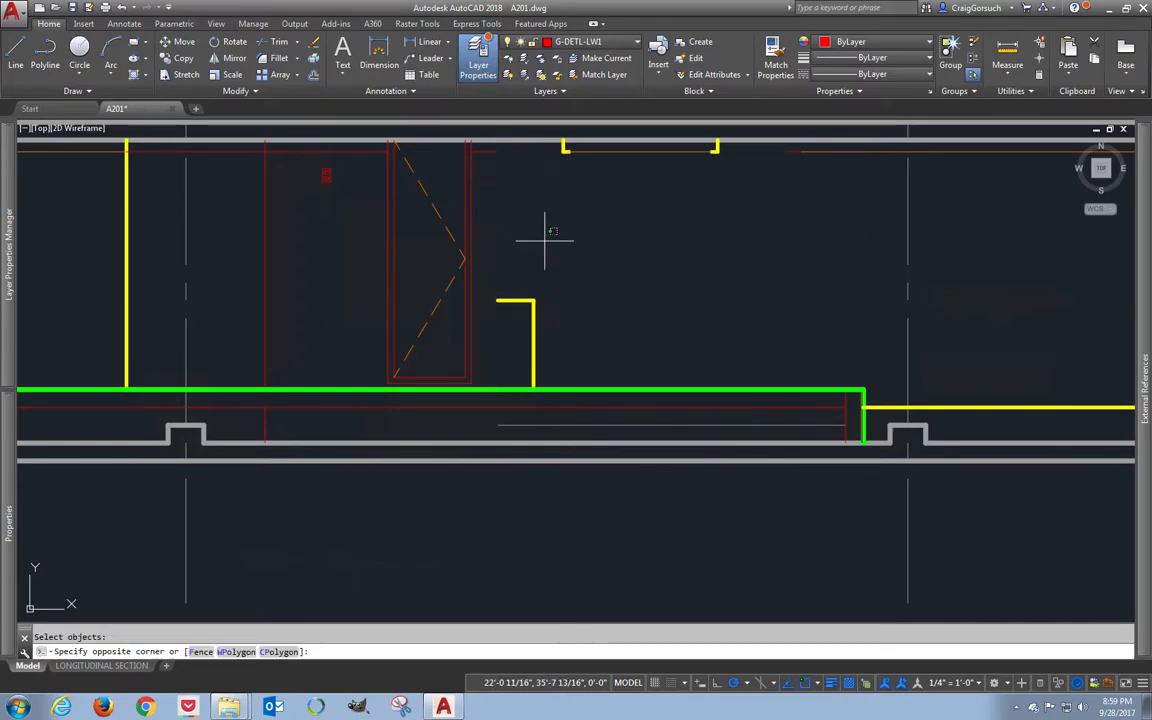
left_click(481, 316)
left_click(531, 185)
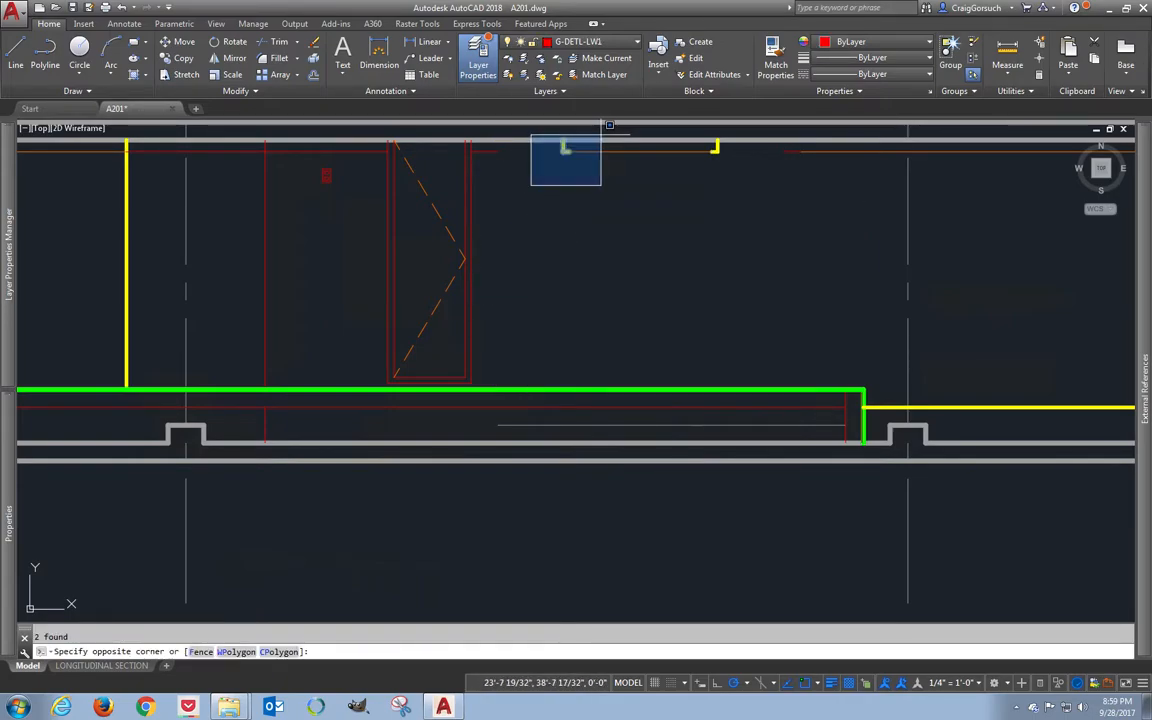
left_click(600, 137)
left_click(668, 180)
left_click(737, 141)
left_click(744, 170)
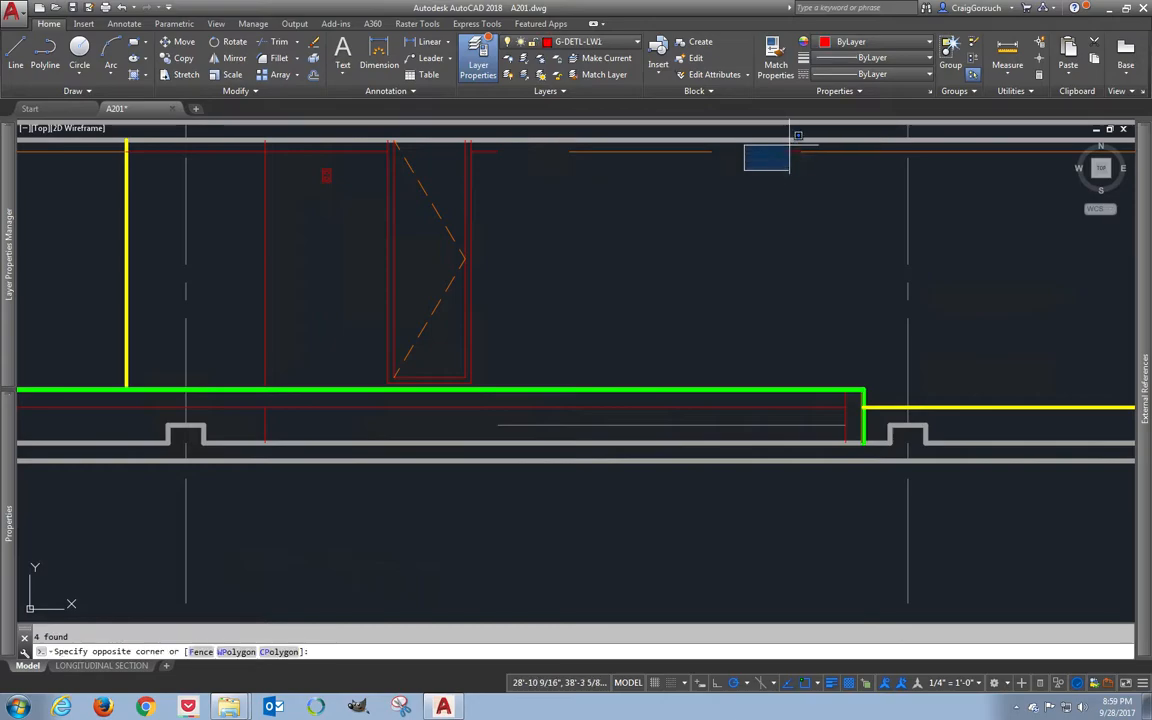
left_click(795, 140)
- Erase the two yellow walls and the red vertical line with its short continuation beyond the ceiling from the mirrored section
middle_click_drag(419, 172, 614, 184)
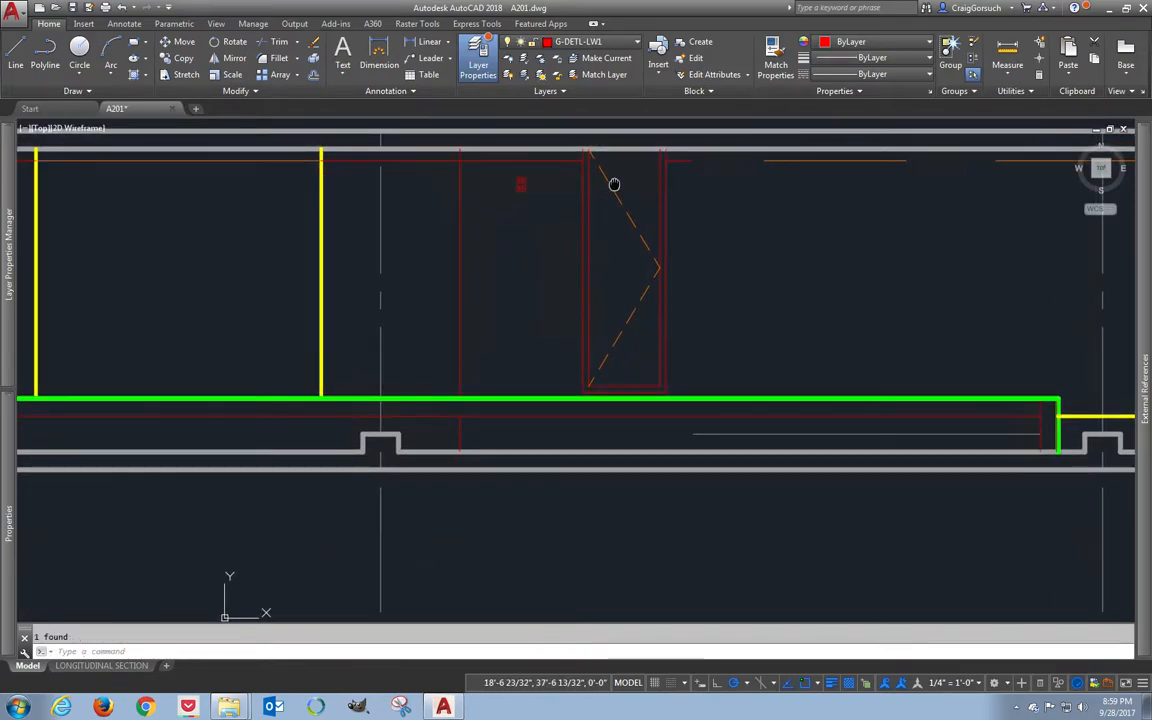
middle_click_drag(527, 216, 688, 212)
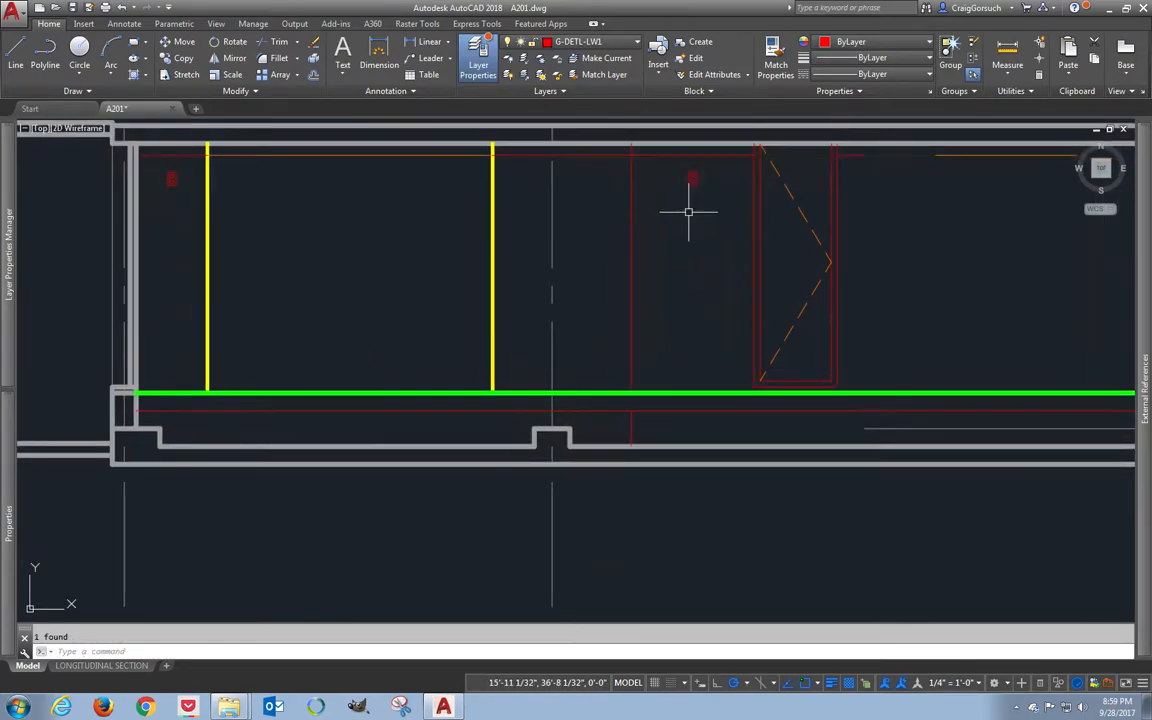
left_click(667, 268)
left_click(607, 376)
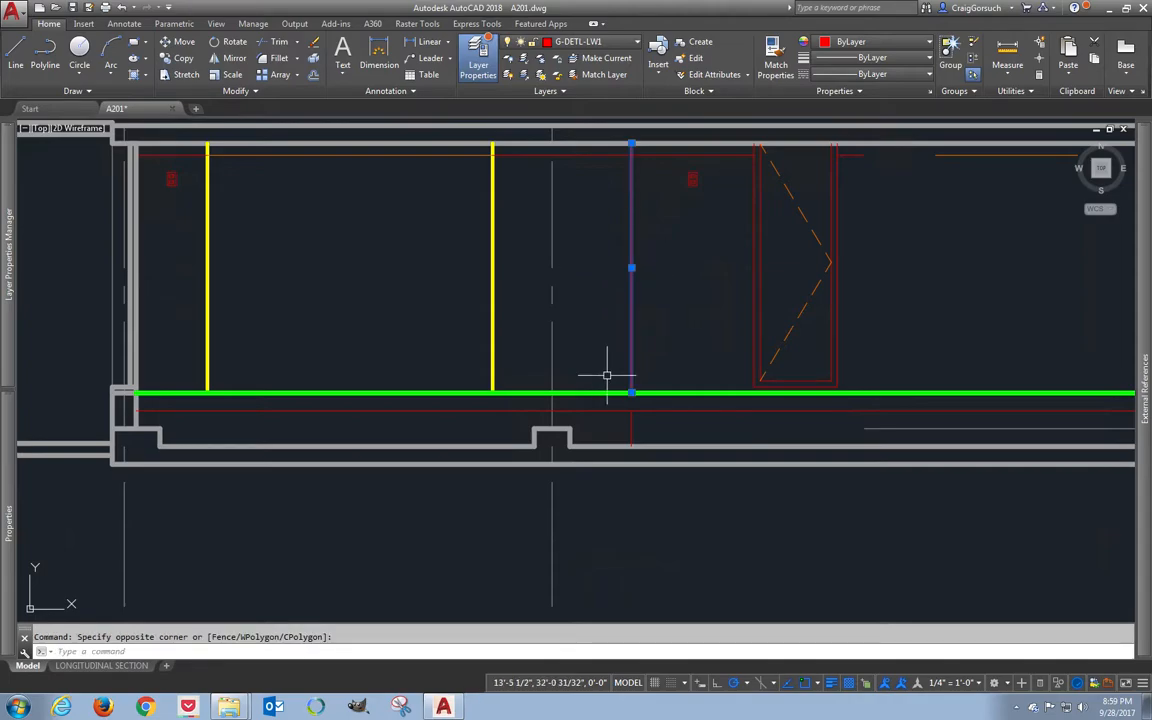
left_click(630, 428)
left_click(520, 330)
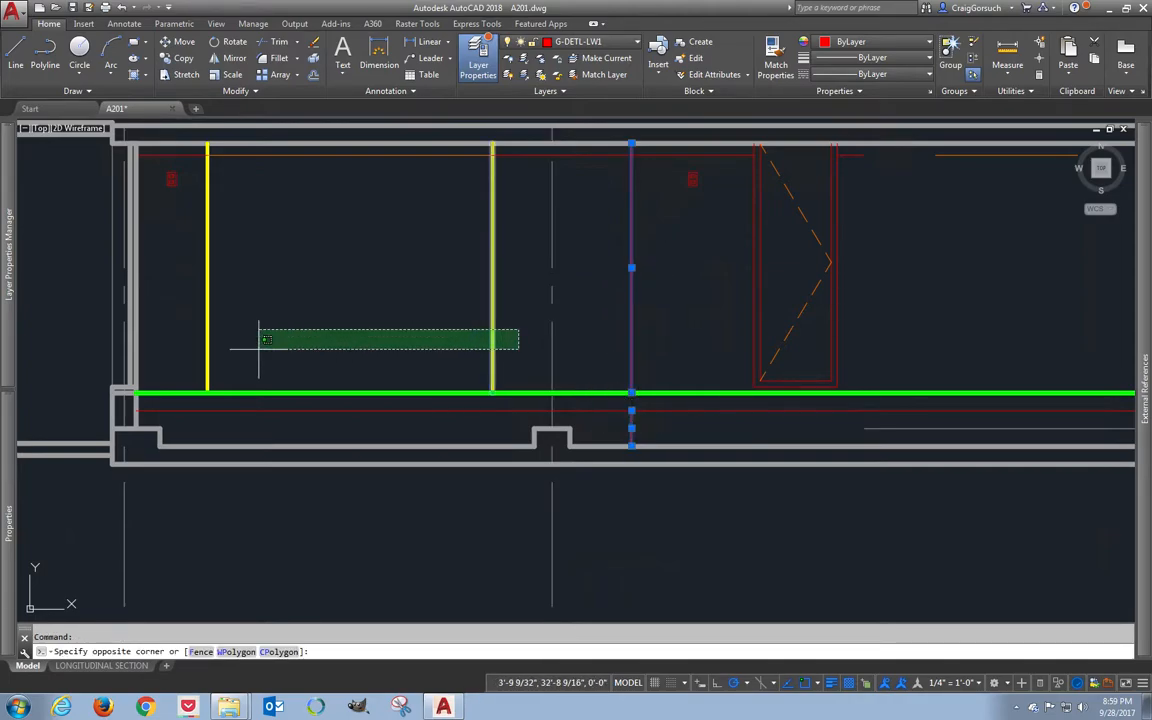
left_click(201, 348)
type("e")
key("Return")
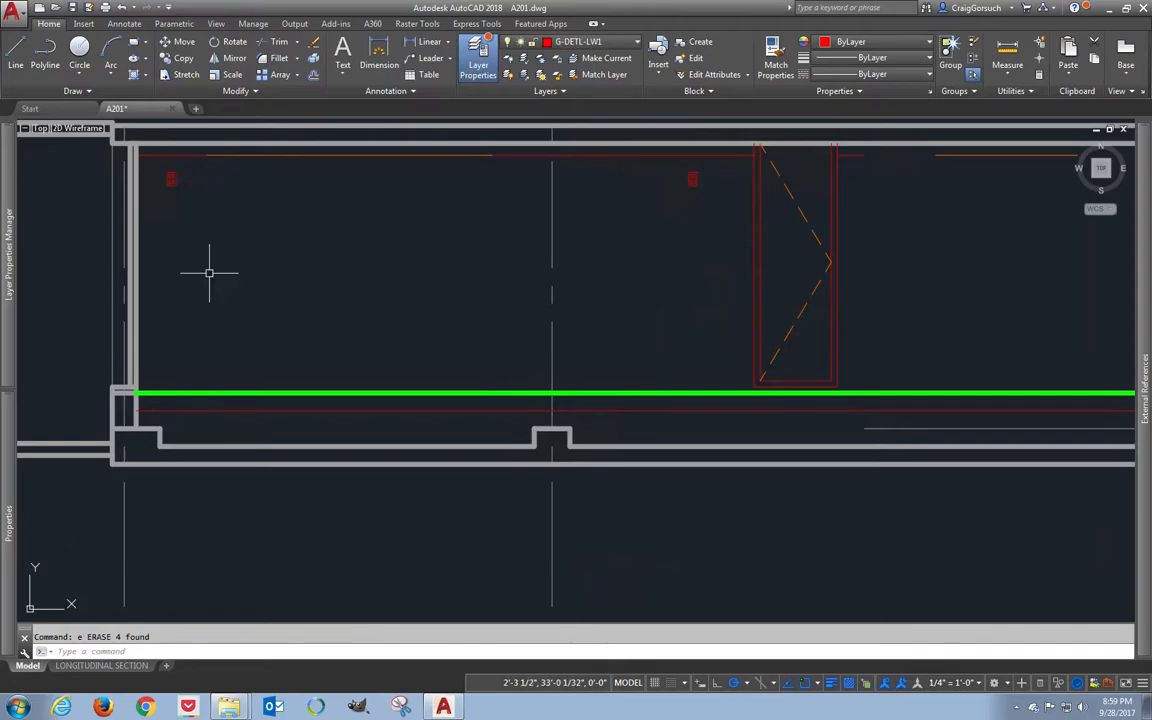
- Erase the orange baseboard line between the two removed walls in the mirrored section
left_click(250, 155)
type("e")
key("Return")
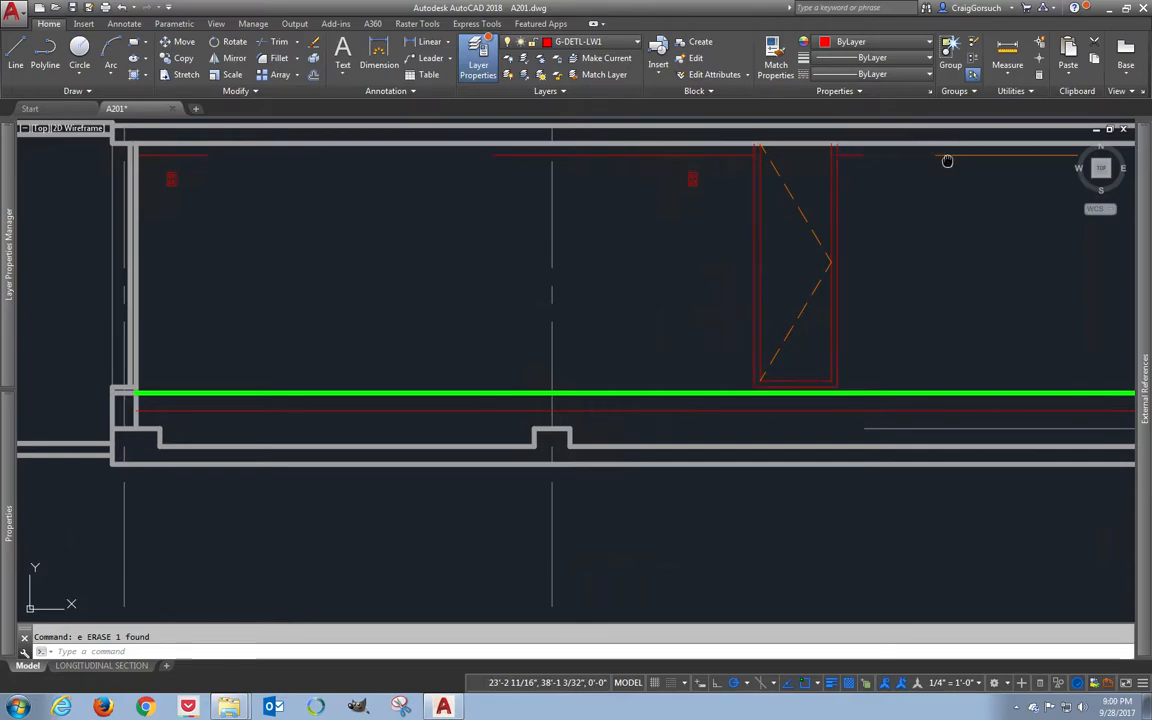
- Join the two red baseboard lines at the left end of the mirrored section, and the orange baseboard pieces right of the door
middle_click_drag(947, 161, 674, 278)
left_click(702, 278)
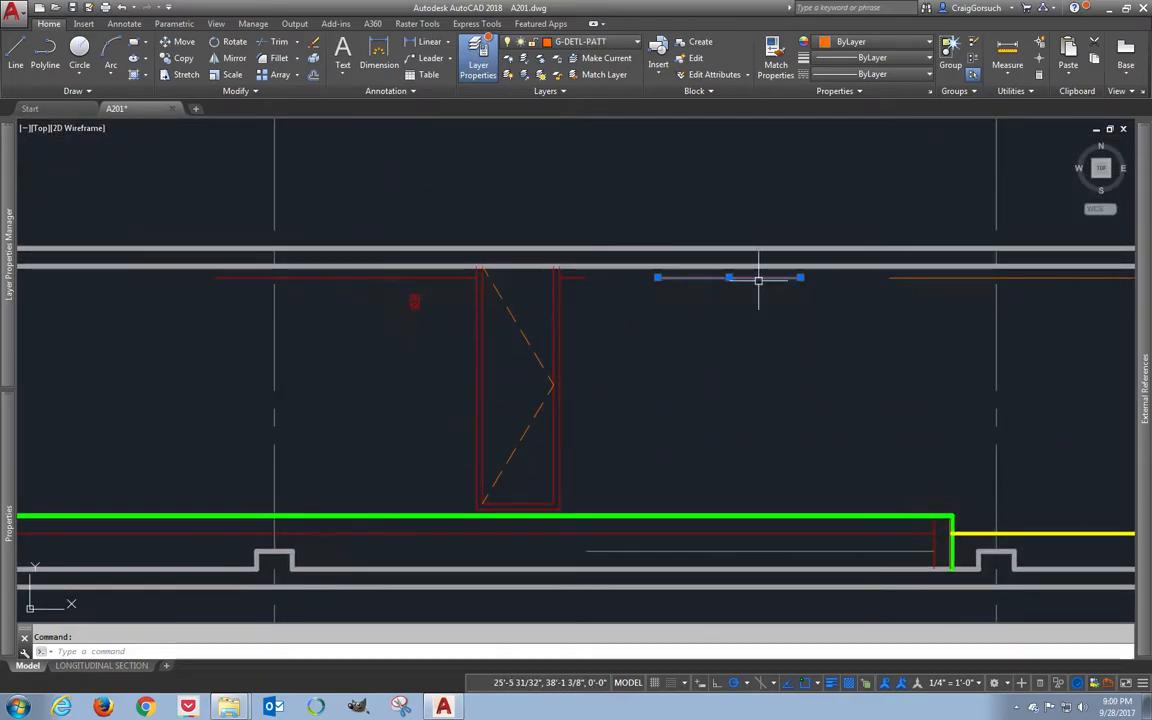
key("Escape")
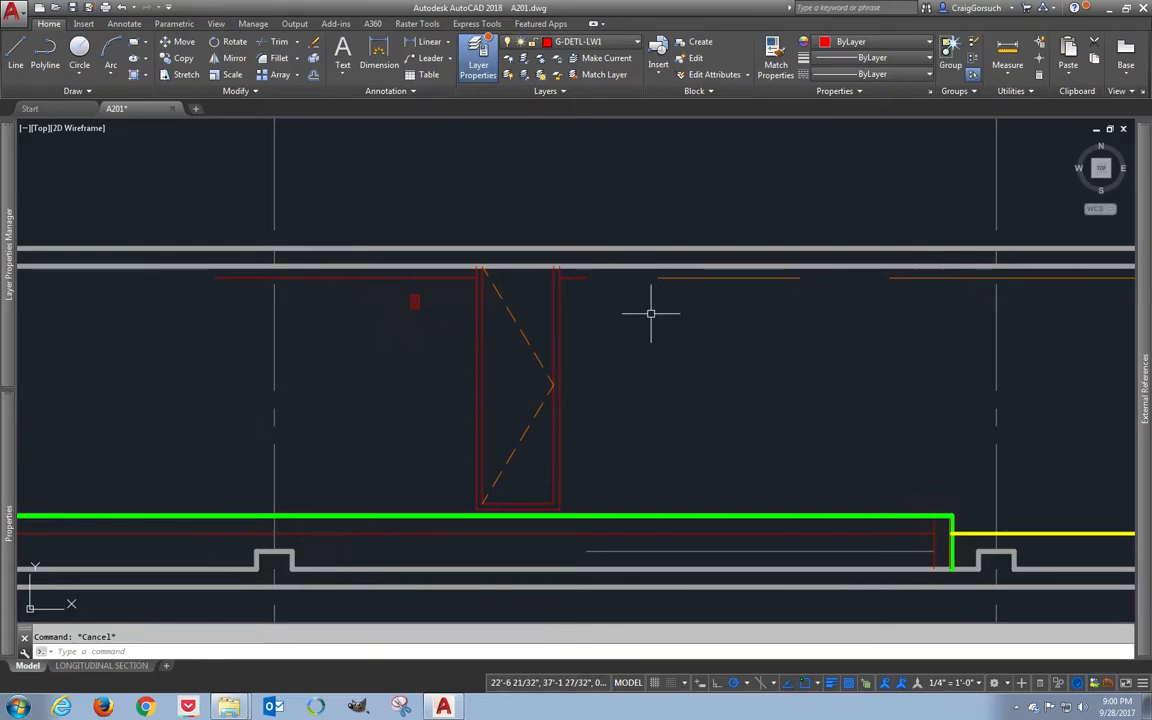
type("j")
key("Return")
left_click(775, 277)
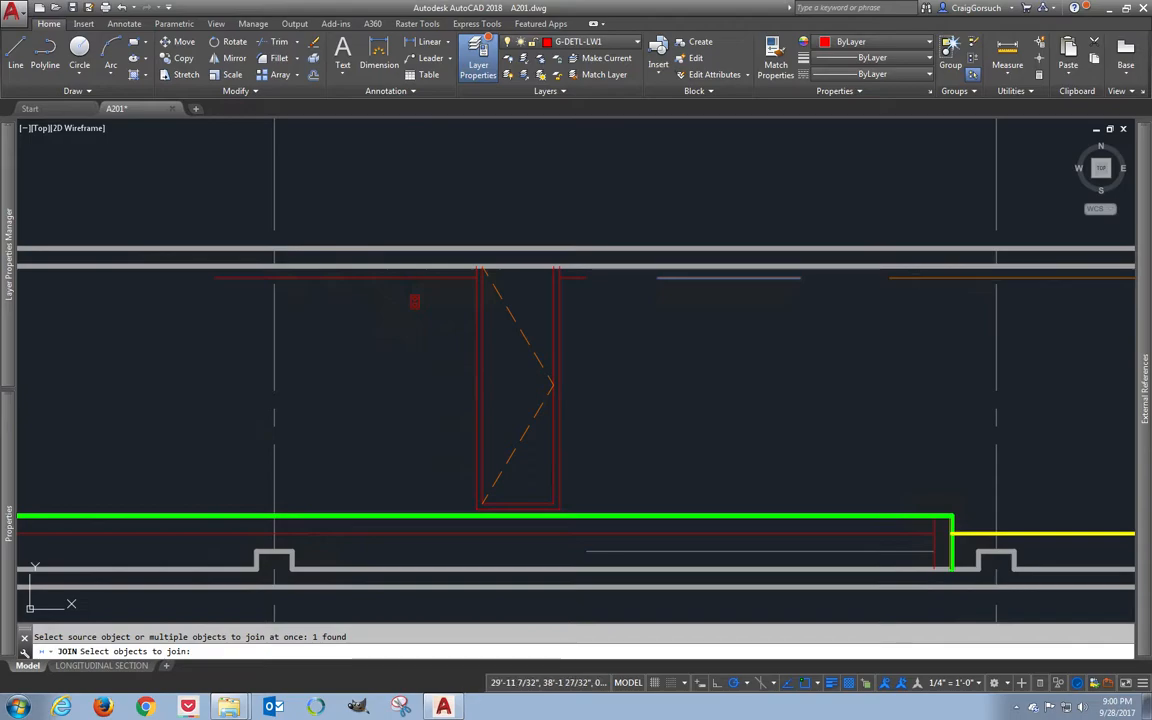
key("Return")
mouse_move(797, 329)
middle_mouse_down()
mouse_move(972, 375)
mouse_move(1130, 356)
middle_mouse_up()
key("Return")
left_click(610, 305)
left_click(287, 305)
key("Return")
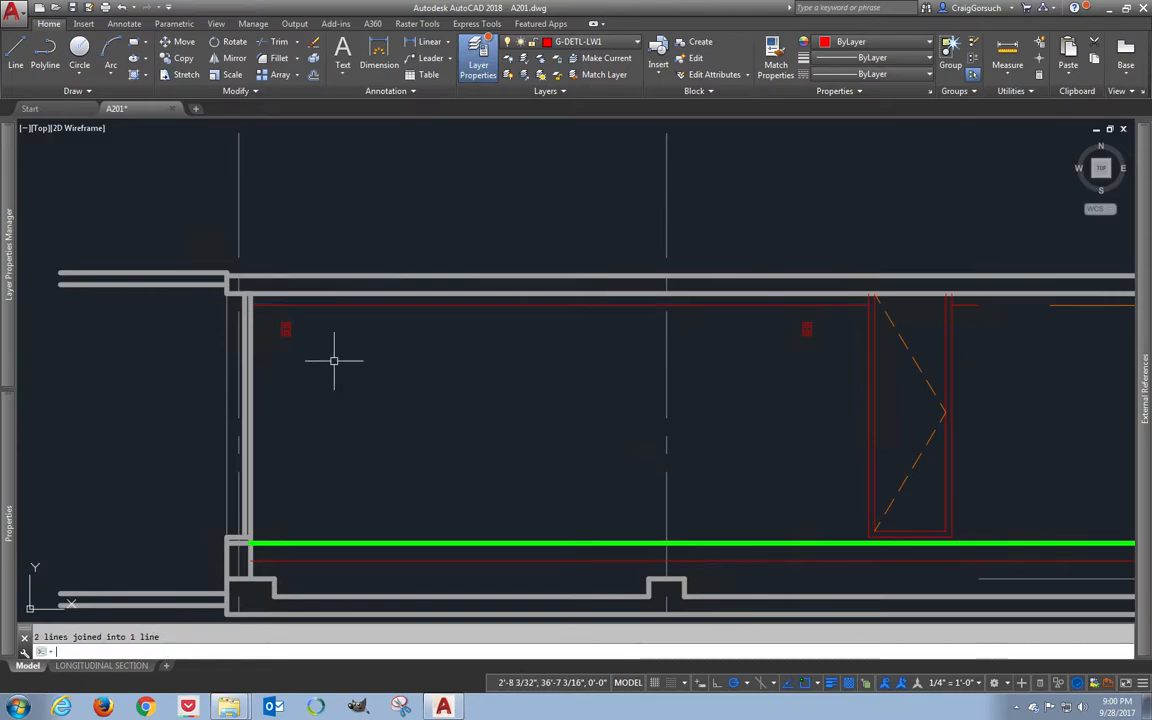
- Project vertical rays from the two outer wall corners of the plan's lower closets towards the mirrored section
scroll(335, 360, "down", 4)
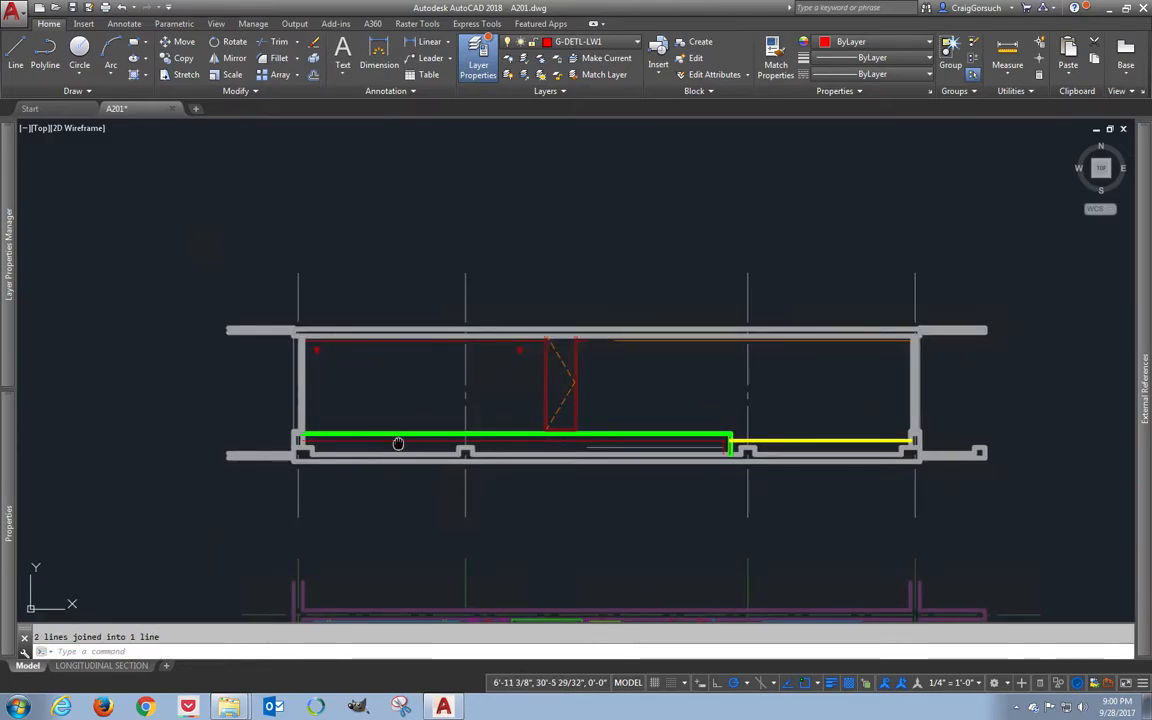
middle_click_drag(398, 440, 432, 342)
scroll(465, 373, "up", 5)
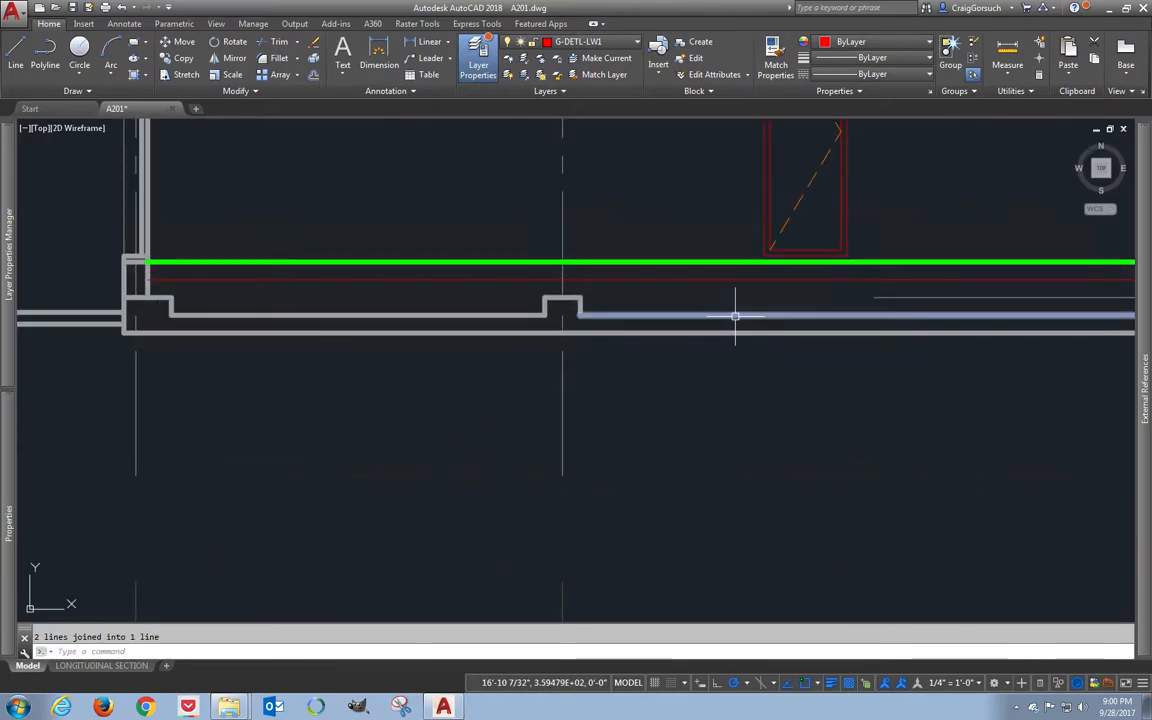
scroll(734, 316, "down", 4)
mouse_move(730, 398)
middle_mouse_down()
mouse_move(707, 368)
mouse_move(658, 229)
middle_mouse_up()
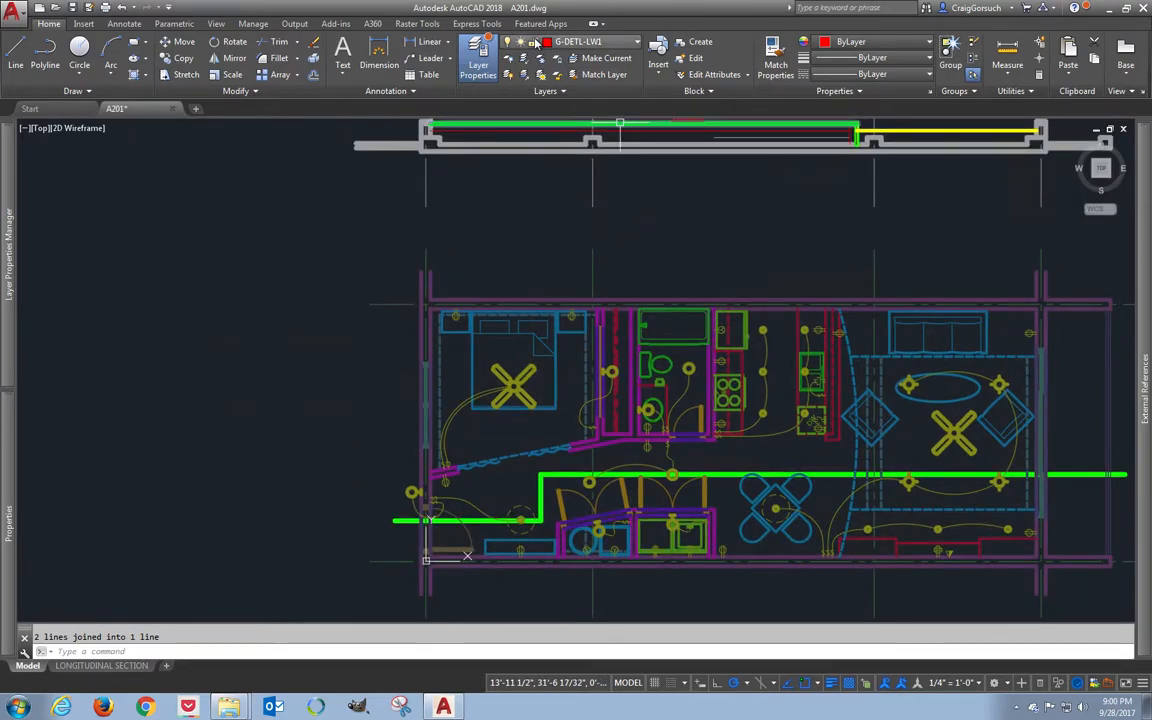
scroll(722, 501, "up", 4)
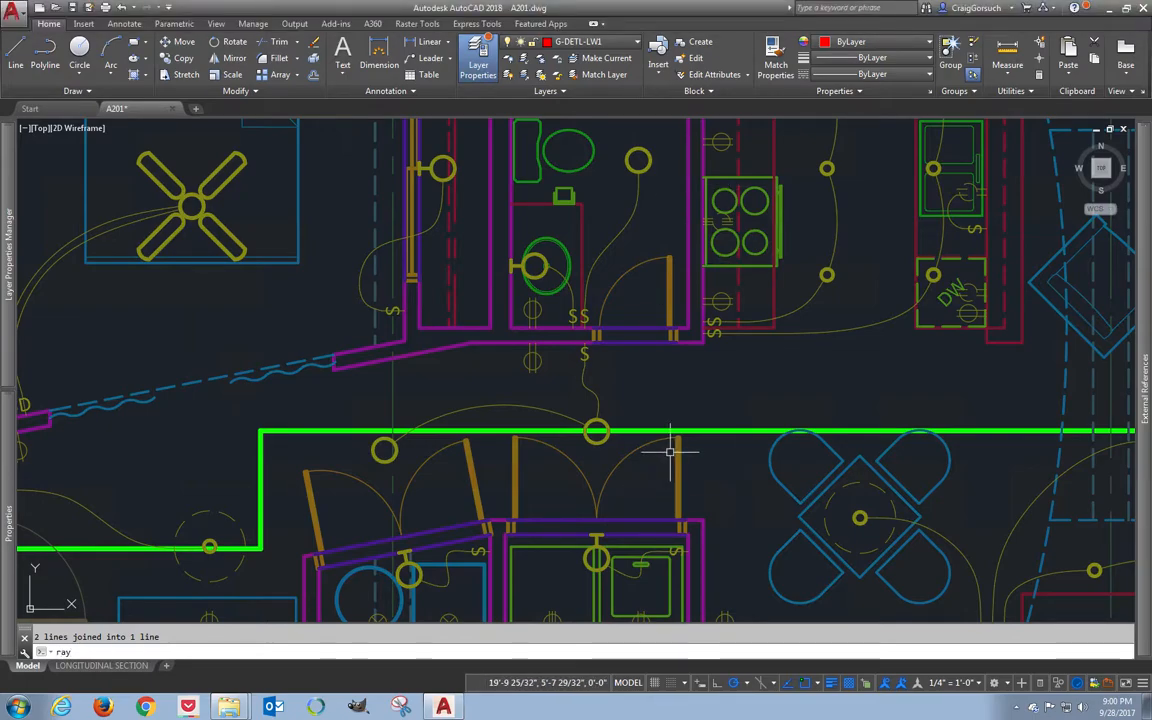
key("Return")
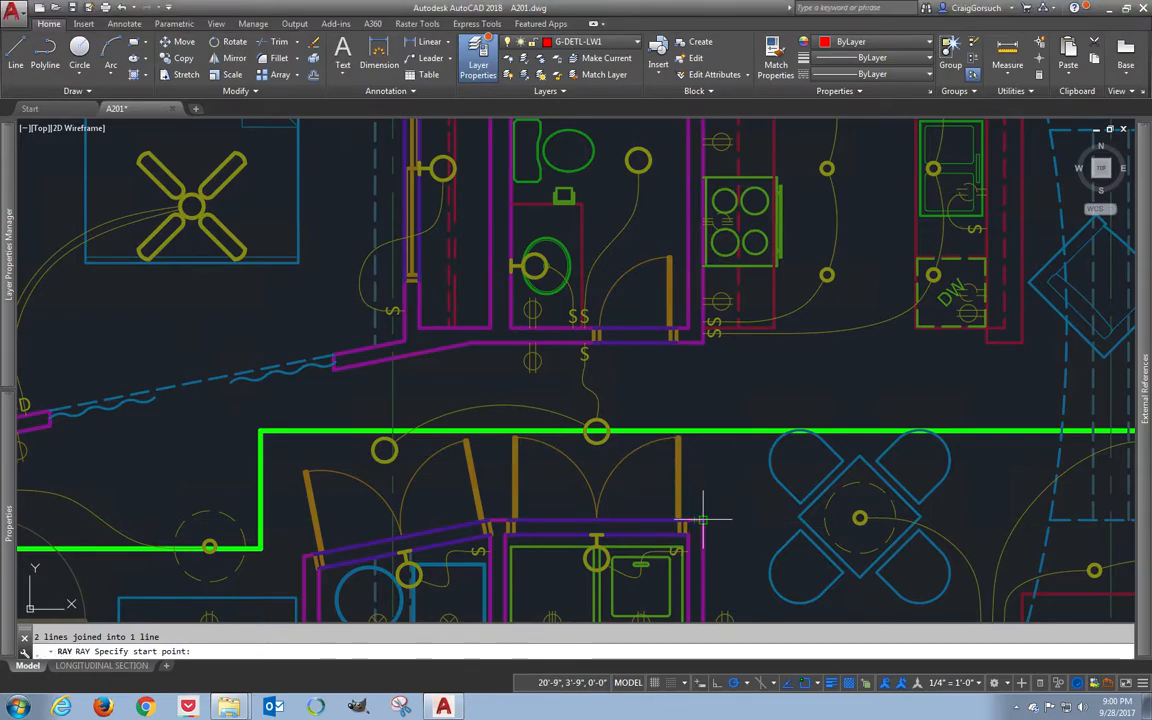
left_click(703, 519)
left_click(700, 501)
key("Return")
key("Return")
left_click(304, 556)
left_click(304, 480)
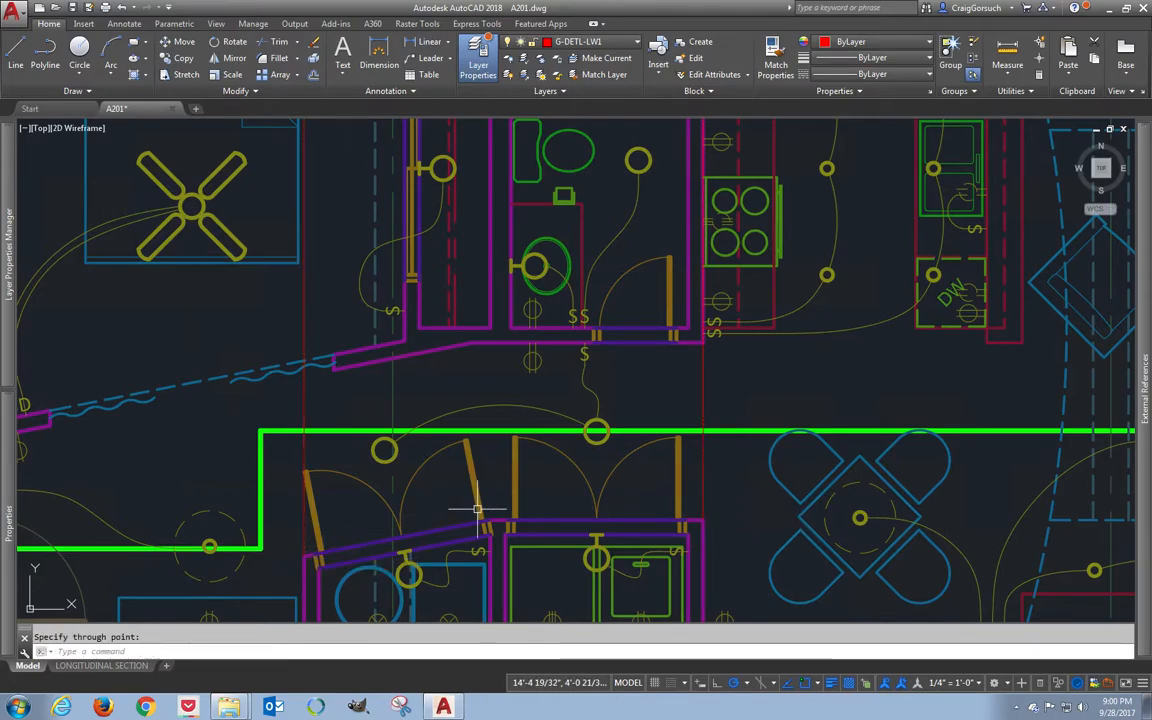
scroll(477, 512, "up", 4)
key("Return")
key("Return")
left_click(496, 533)
left_click(496, 511)
middle_click_drag(496, 511, 702, 366)
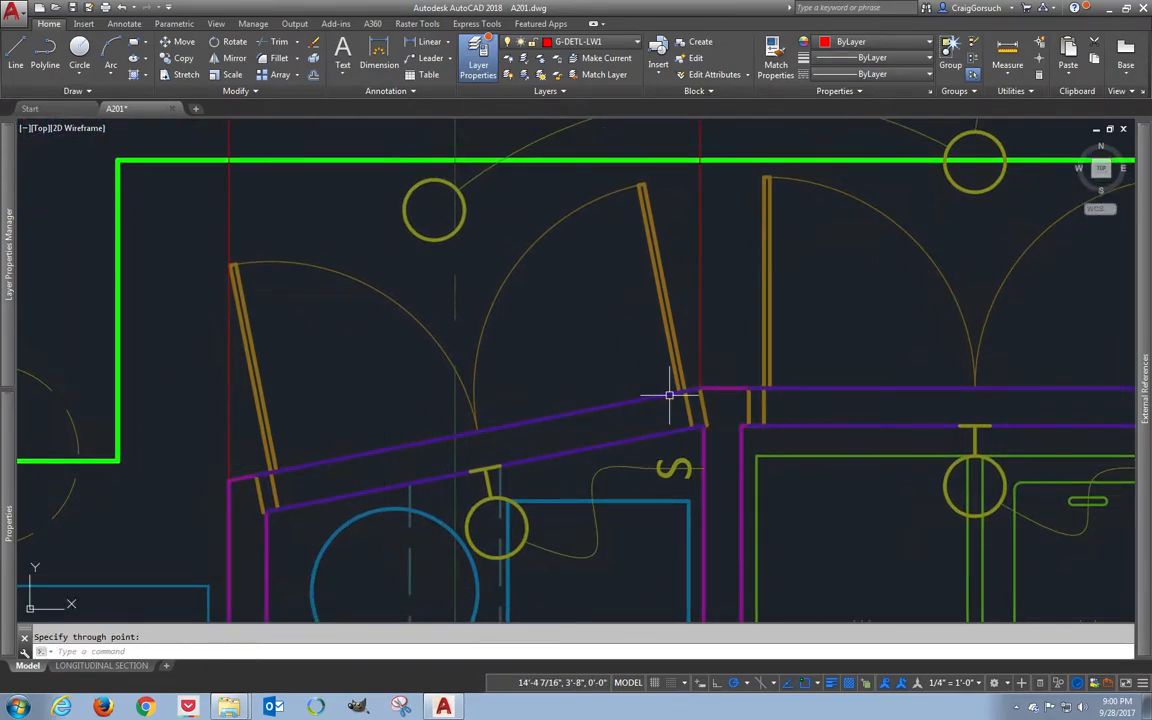
key("Escape")
left_click(698, 353)
type("e")
key("Return")
- Project vertical rays from both sides of the angled closet's double-door opening in the plan towards the mirrored section
type("ra")
key("Return")
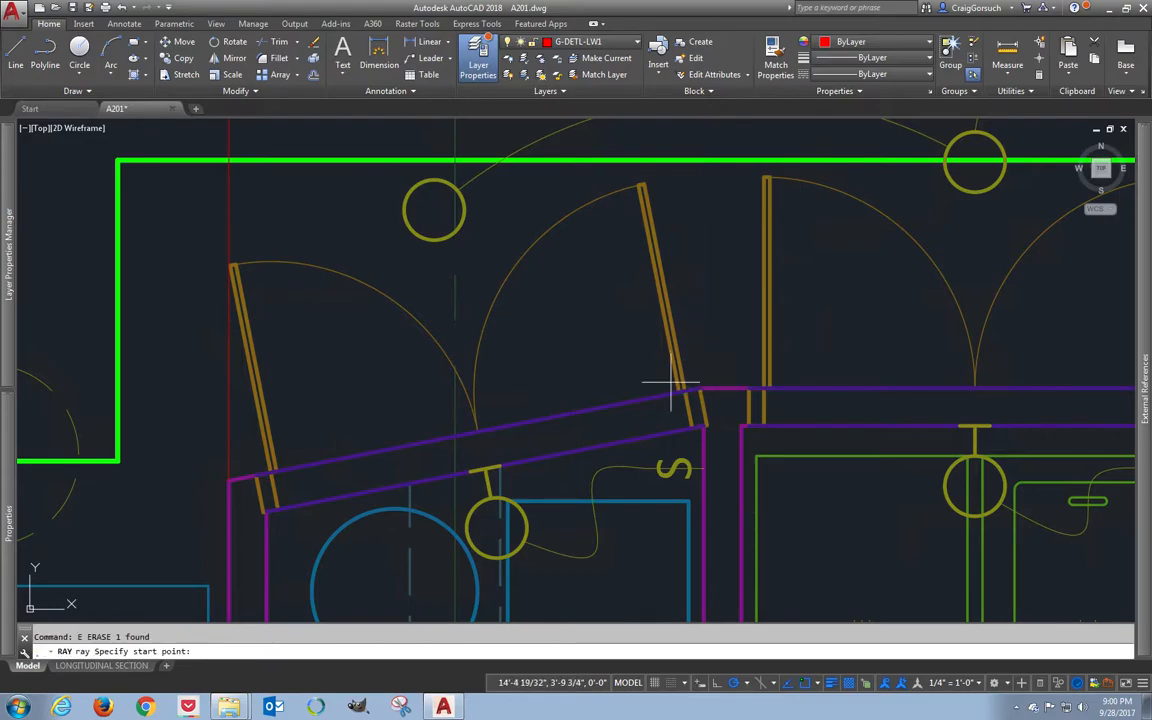
scroll(680, 390, "up", 5)
left_click(700, 380)
middle_click_drag(586, 352, 1012, 257)
key("Return")
left_click(77, 411)
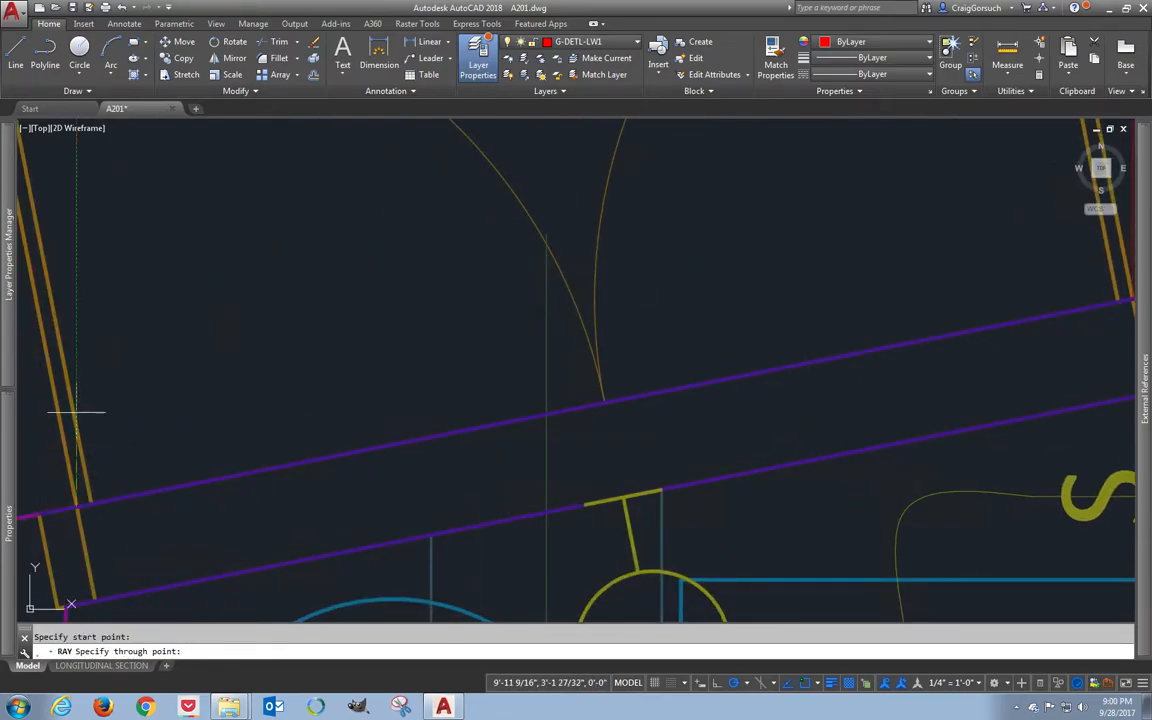
scroll(77, 352, "down", 5)
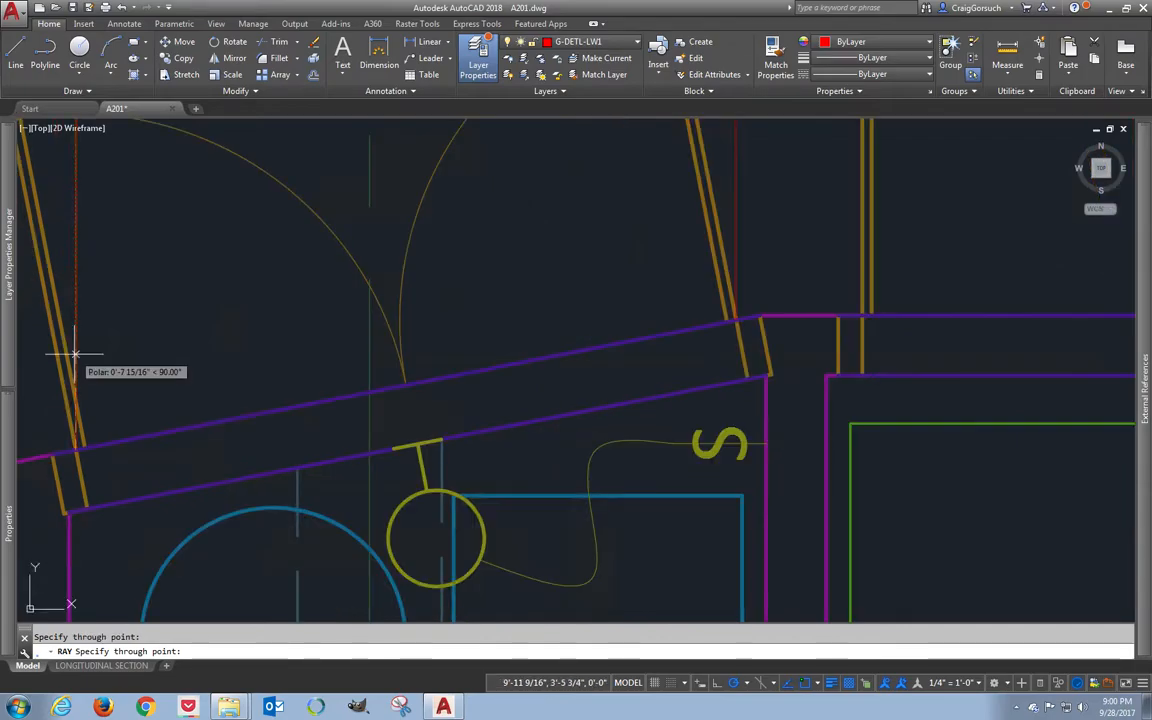
middle_click_drag(822, 388, 810, 398)
key("Return")
- Project vertical rays from both sides of the straight closet's double-door opening in the plan towards the mirrored section
key("Return")
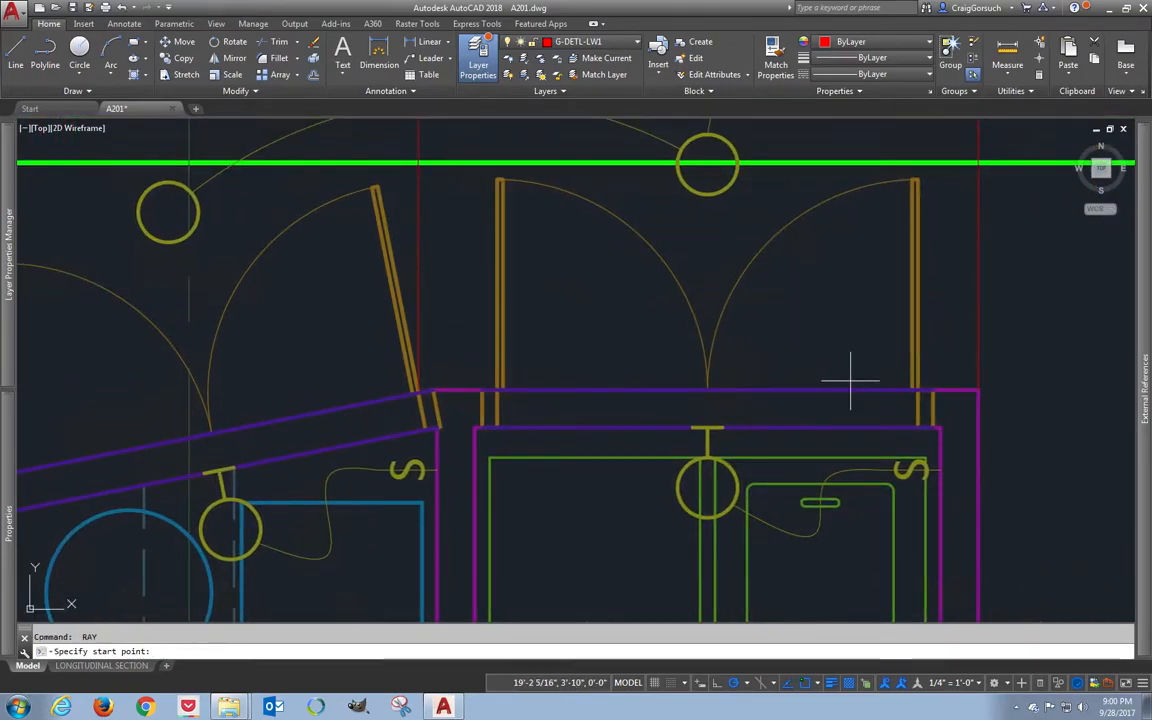
left_click(913, 388)
key("Return")
key("Return")
left_click(496, 361)
left_click(496, 340)
key("Return")
- Put the two outermost closet wall rays on layer G-DETL-LW2
scroll(497, 355, "down", 3)
scroll(496, 355, "down", 4)
middle_click_drag(496, 355, 467, 566)
middle_click_drag(476, 219, 487, 314)
scroll(489, 314, "up", 2)
left_click(594, 432)
key("Return")
key("Return")
left_click(347, 432)
key("Return")
left_click(600, 41)
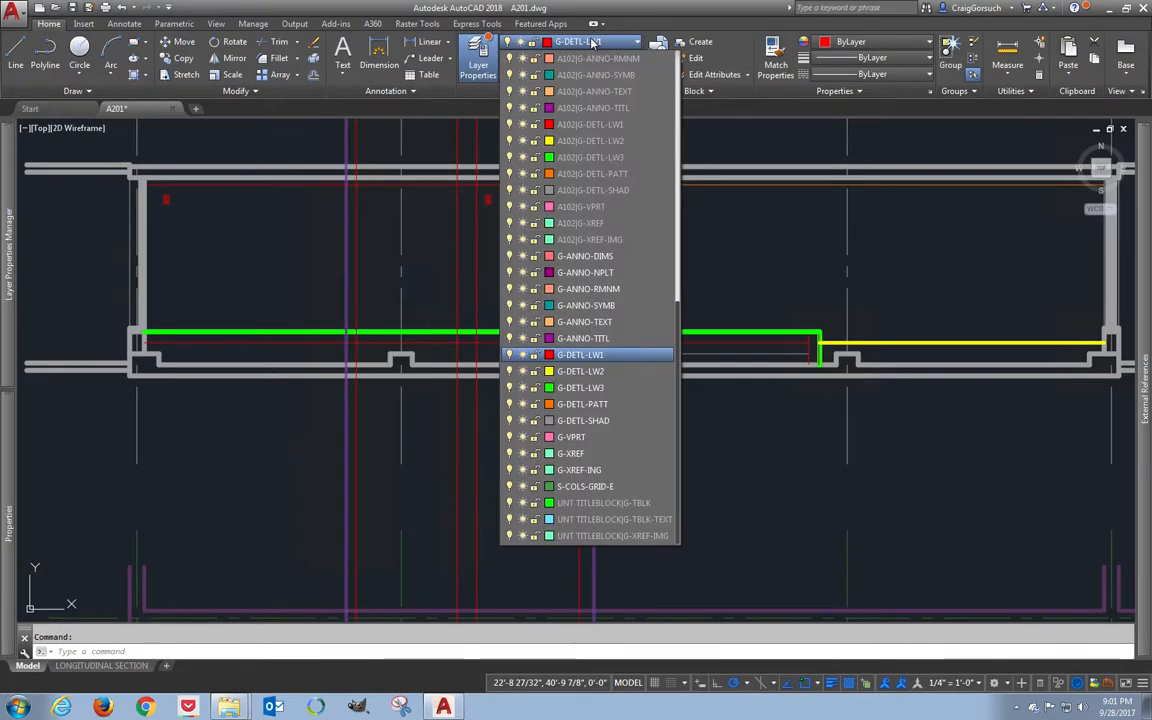
left_click(598, 370)
key("Escape")
- Trim the plan-side parts of the two yellow wall rays at the inner face of the slab beyond the ceiling
scroll(401, 202, "up", 2)
type("tr")
key("Return")
left_click(446, 161)
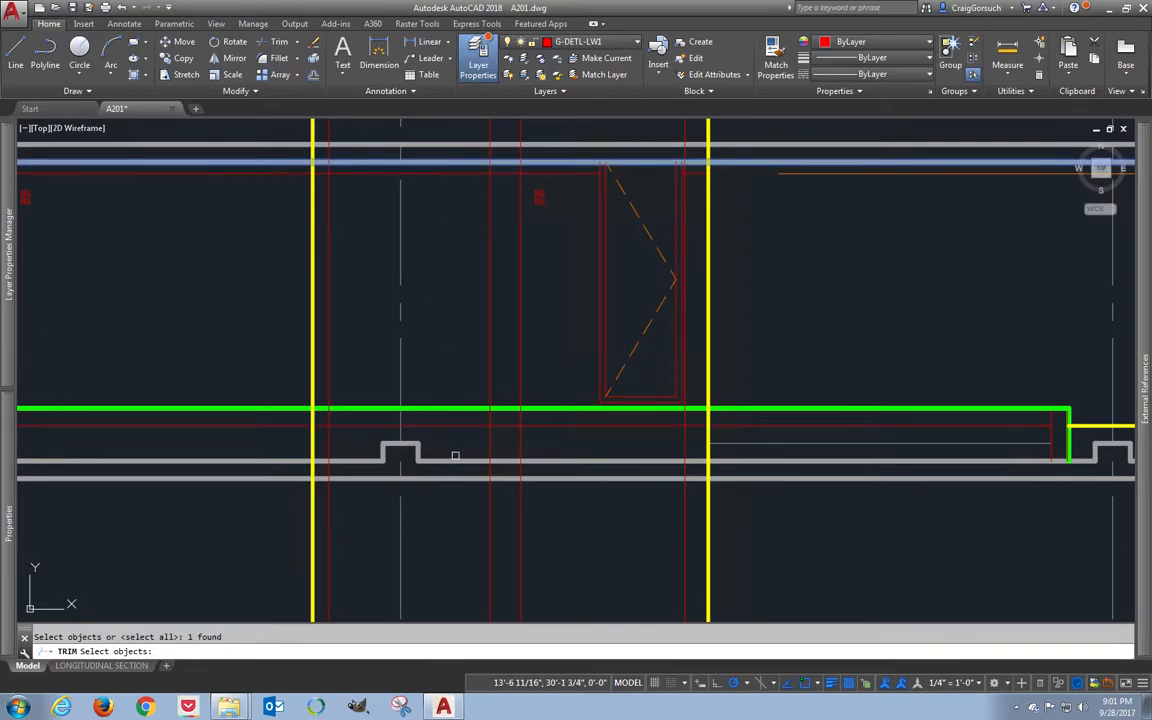
left_click(377, 461)
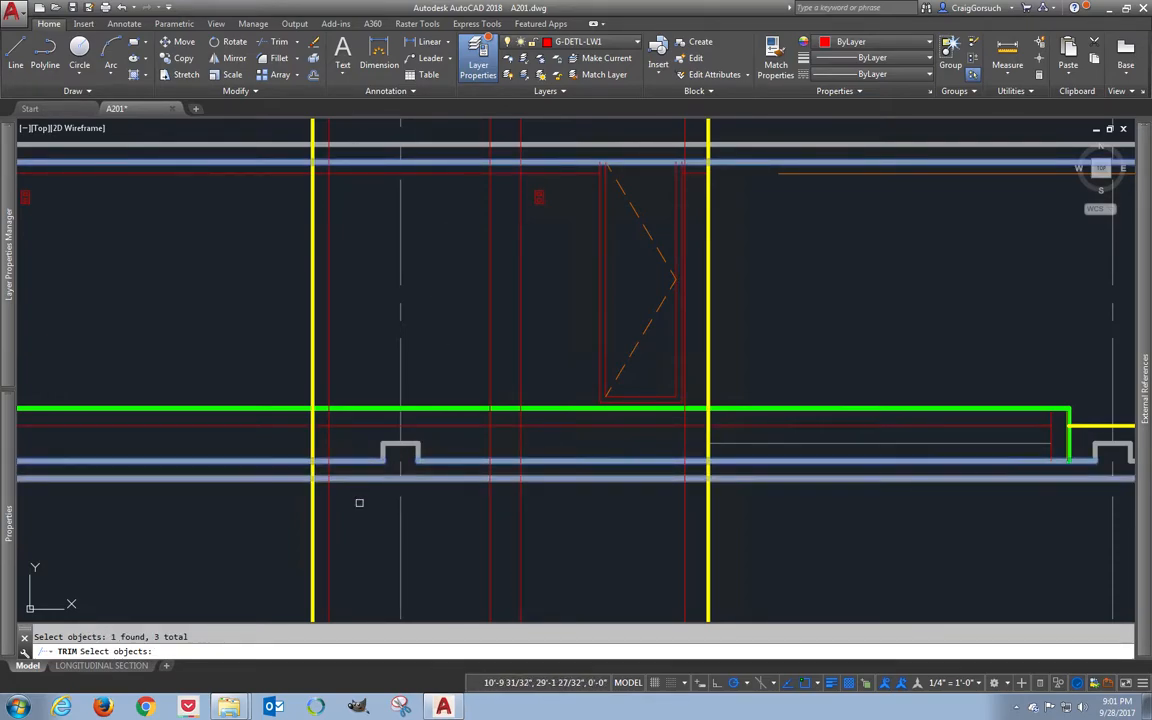
key("Return")
left_click(316, 520)
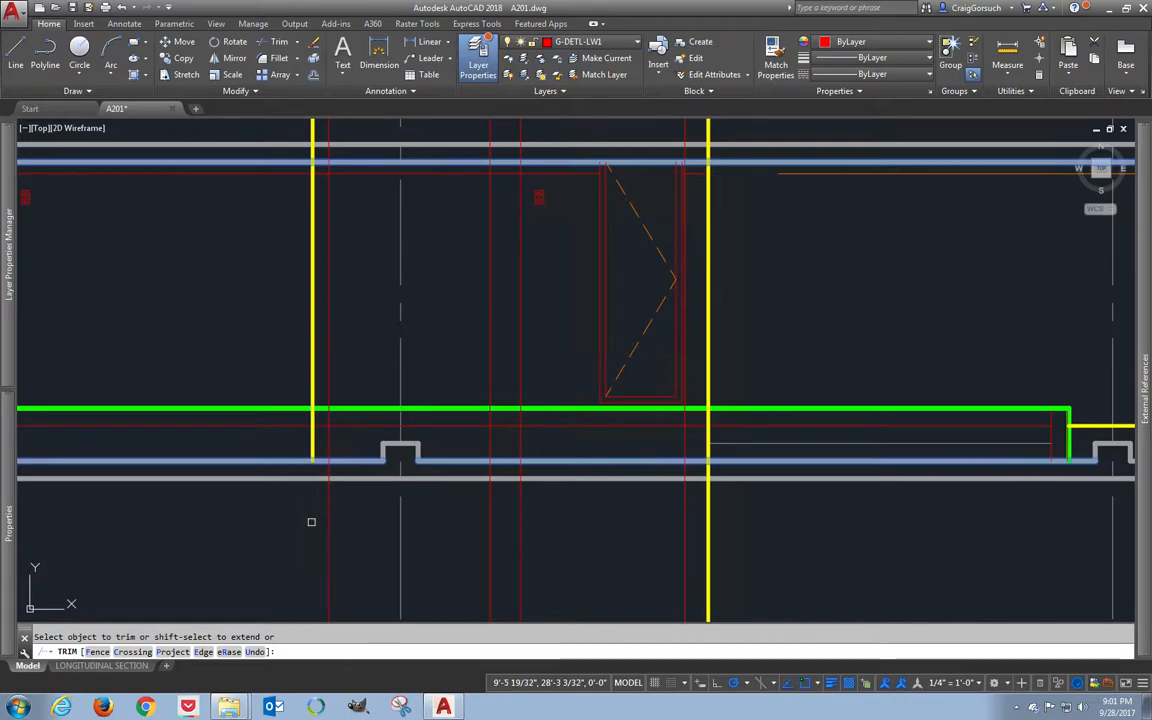
left_click(706, 497)
key("Return")
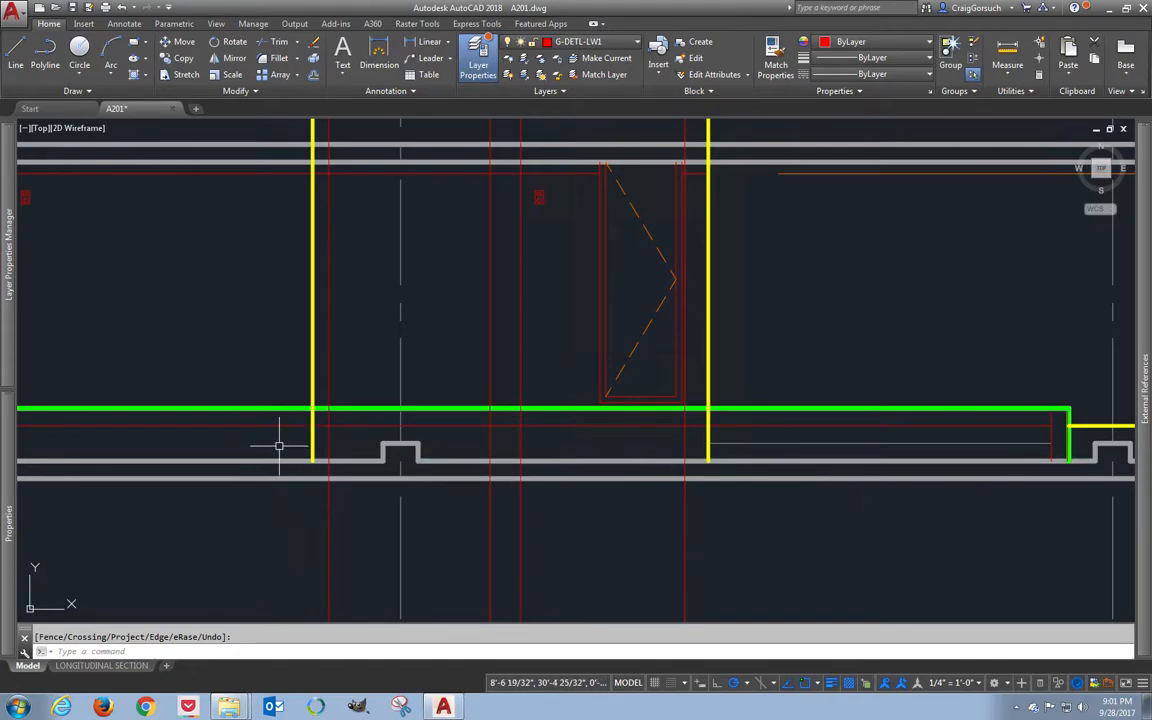
type("mi")
key("Return")
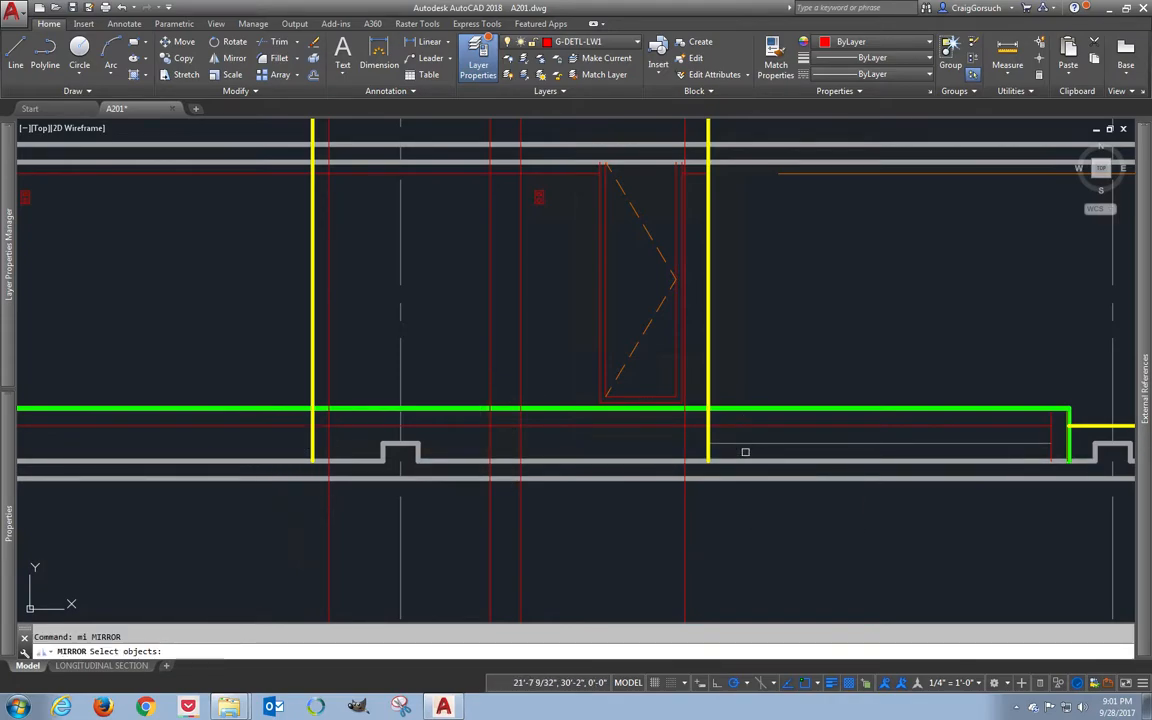
key("Escape")
- Copy the thin grey line between ceiling and slab to the leftmost slab notch and shorten it to the left yellow wall
type("co")
key("Return")
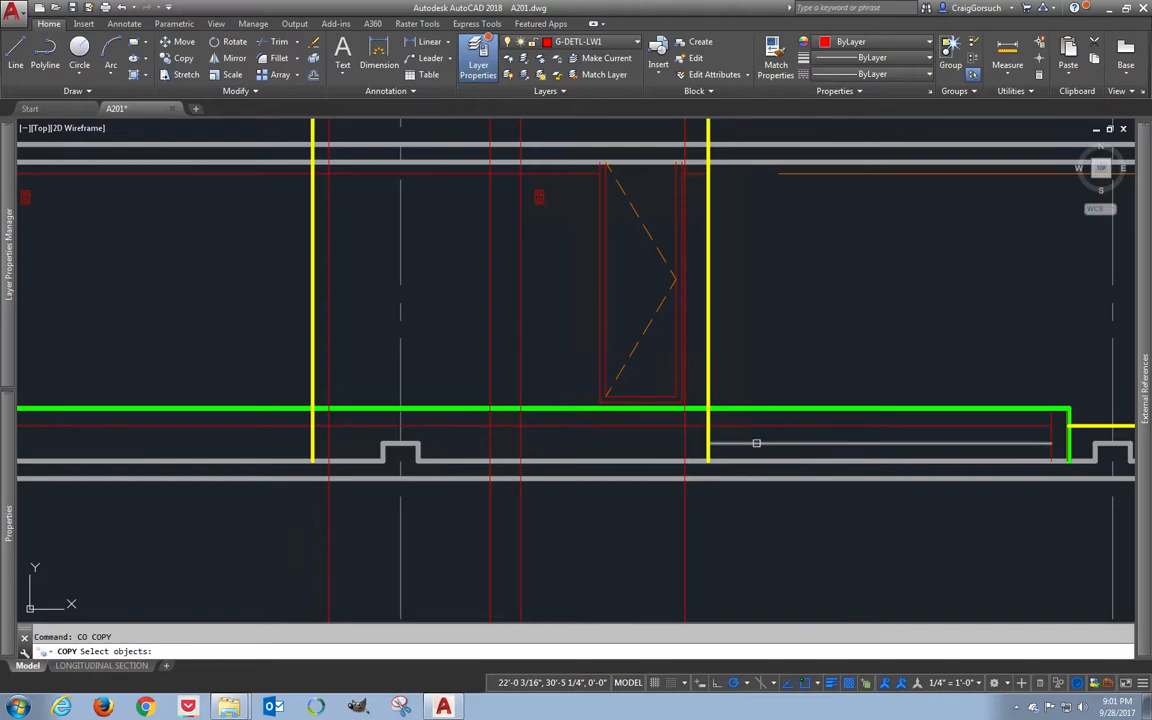
left_click(769, 443)
key("Return")
left_click(708, 443)
mouse_move(249, 437)
middle_mouse_down()
mouse_move(458, 458)
mouse_move(490, 447)
middle_mouse_up()
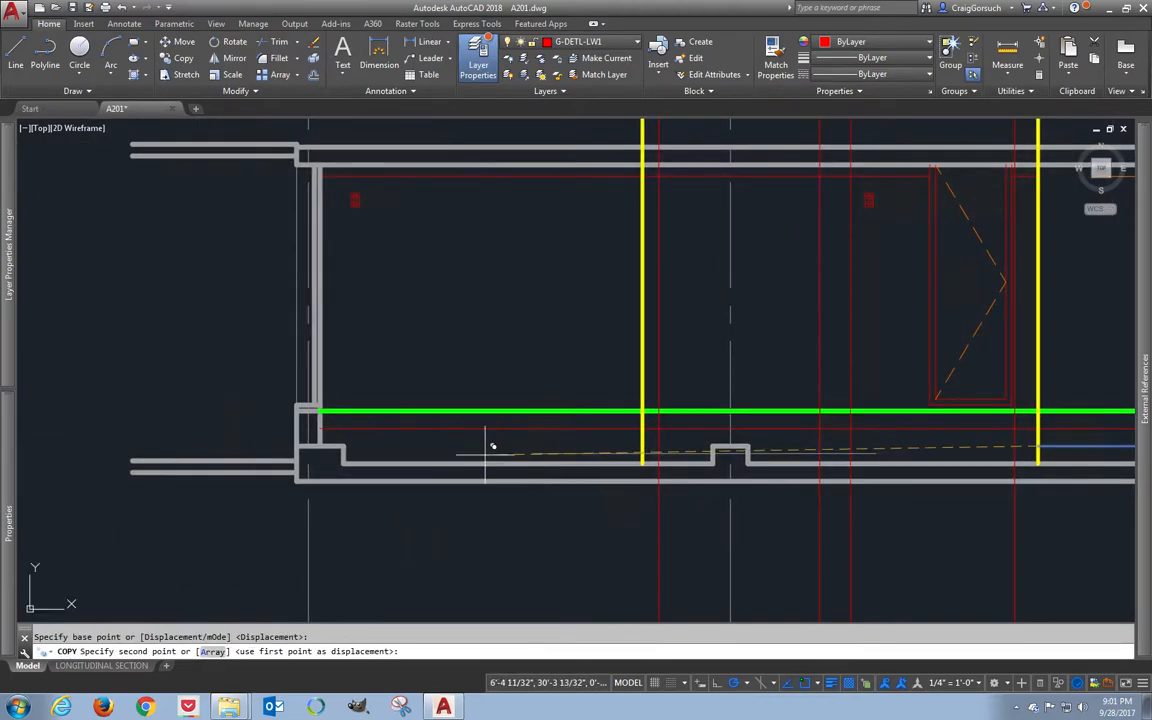
left_click(350, 440)
key("Return")
left_click(532, 446)
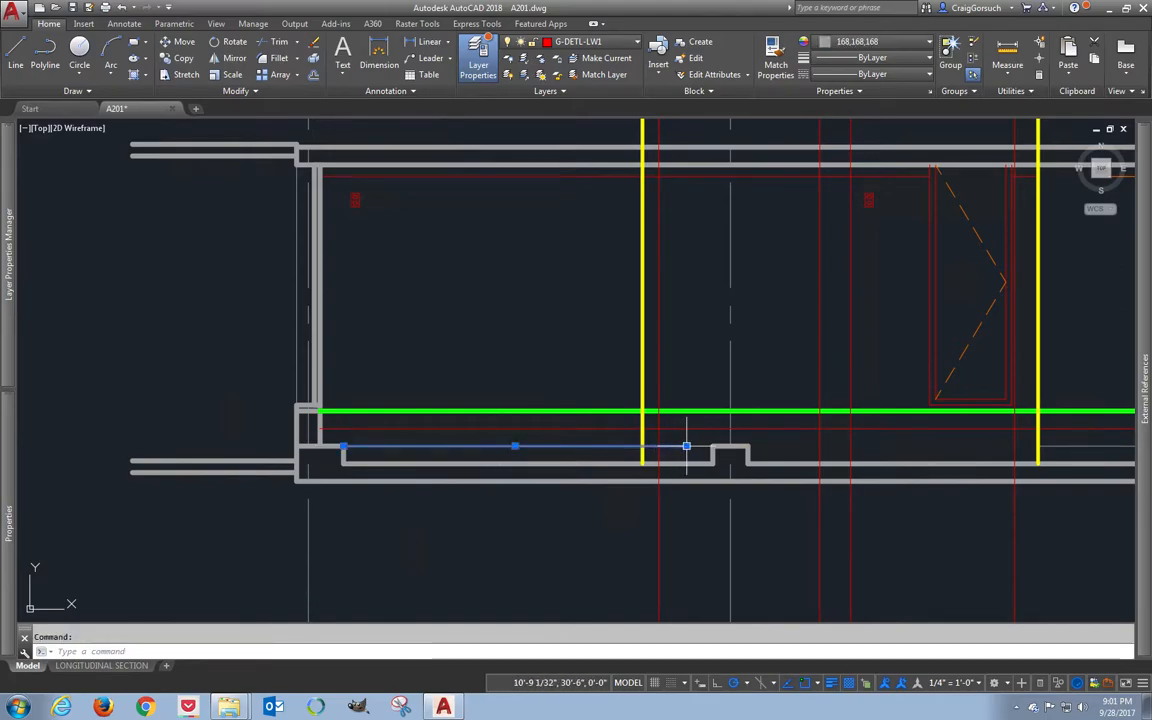
left_click(686, 446)
key("Escape")
- Trim both yellow wall lines out of the gap between the thick green ceiling line and the parallel red line
middle_click_drag(643, 442, 404, 509)
scroll(411, 508, "up", 2)
scroll(411, 508, "up", 1)
type("tr")
key("Return")
key("Return")
left_click(386, 430)
scroll(387, 431, "up", 3)
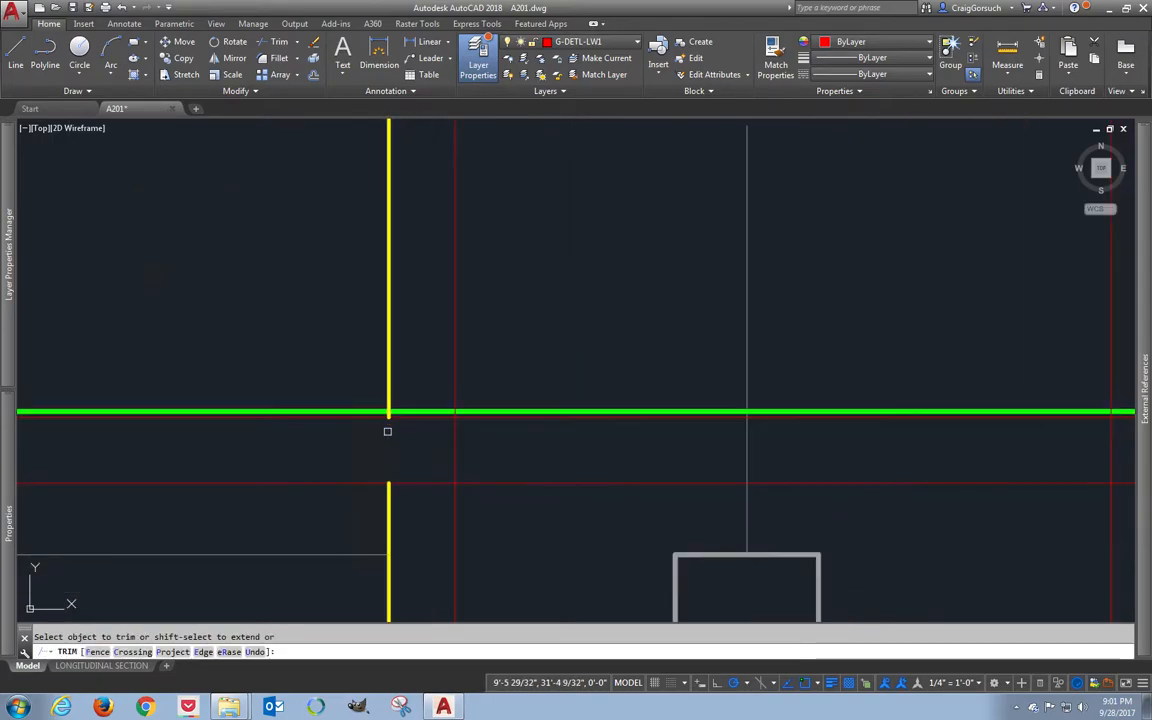
scroll(389, 403, "down", 5)
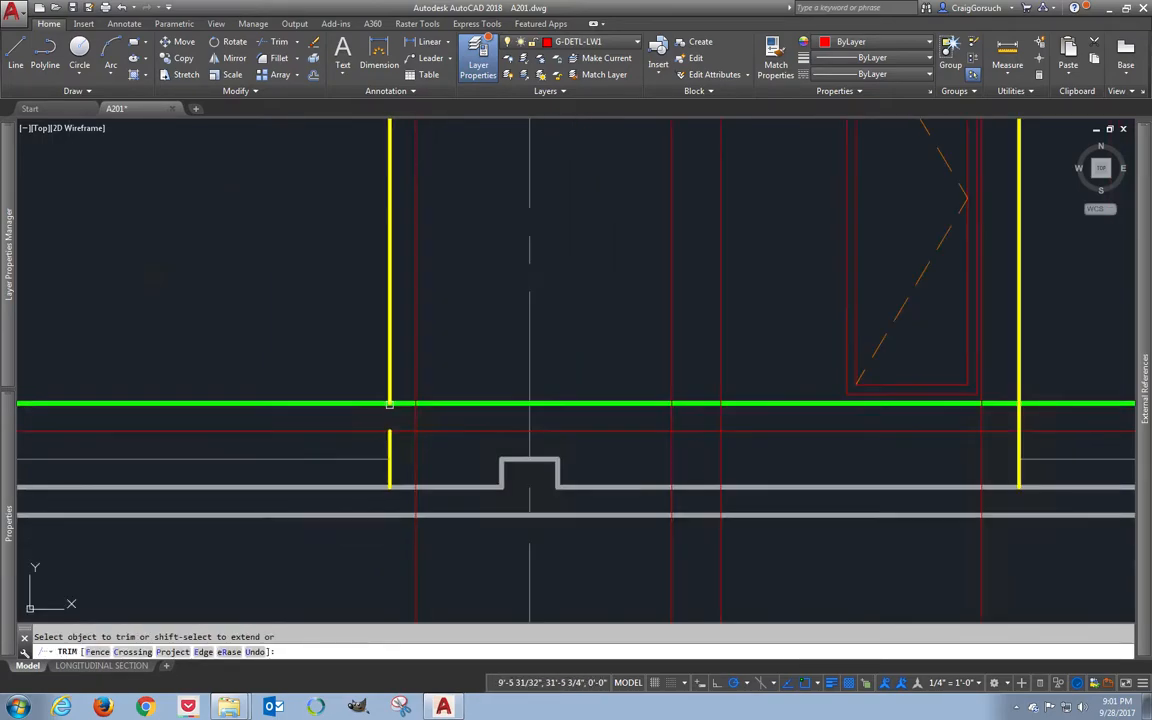
middle_click_drag(761, 423, 548, 427)
scroll(803, 418, "up", 6)
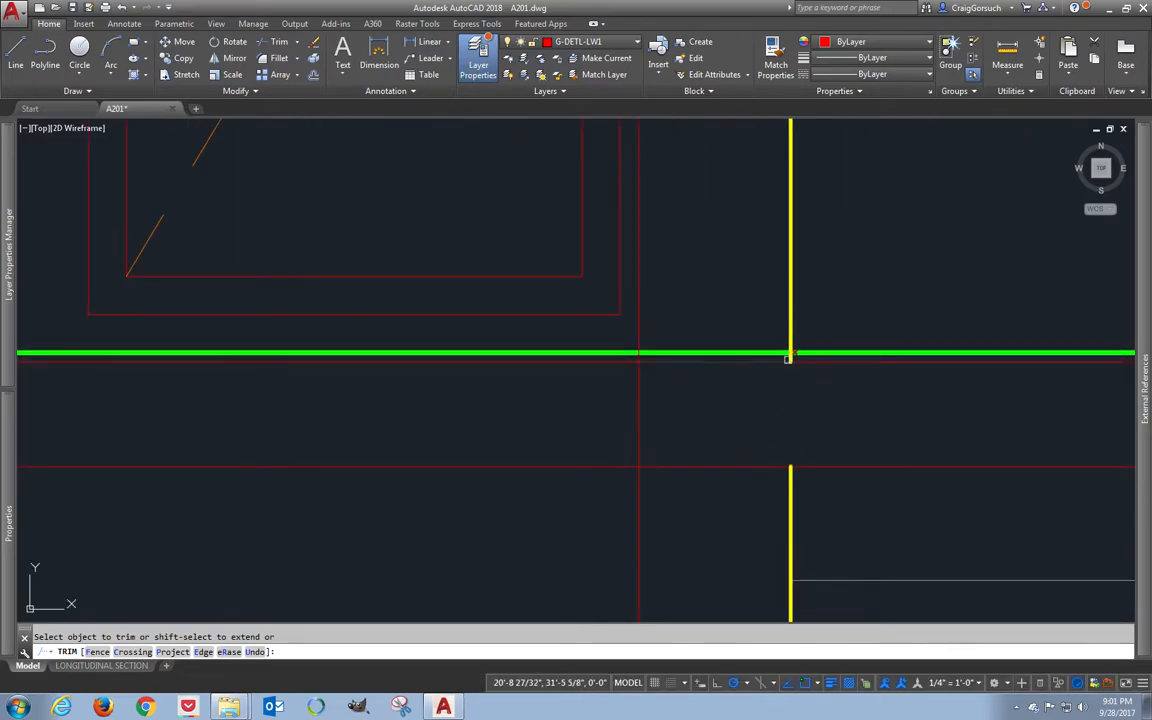
scroll(766, 386, "down", 5)
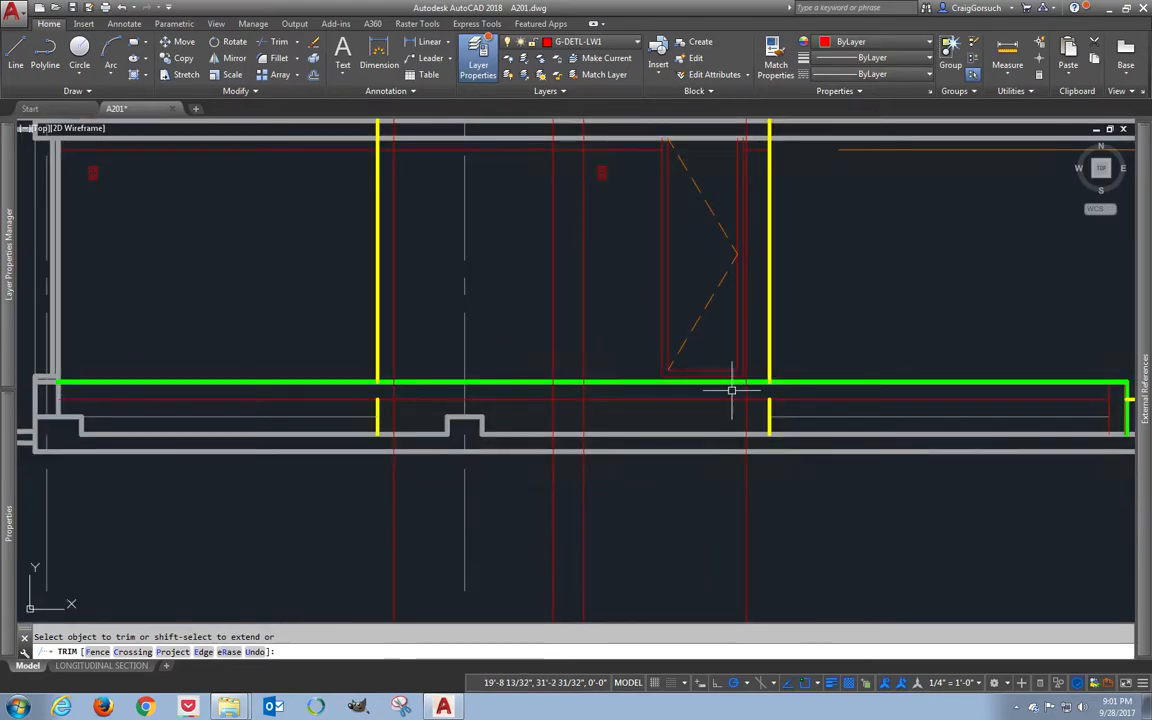
middle_click_drag(733, 386, 733, 458)
key("Return")
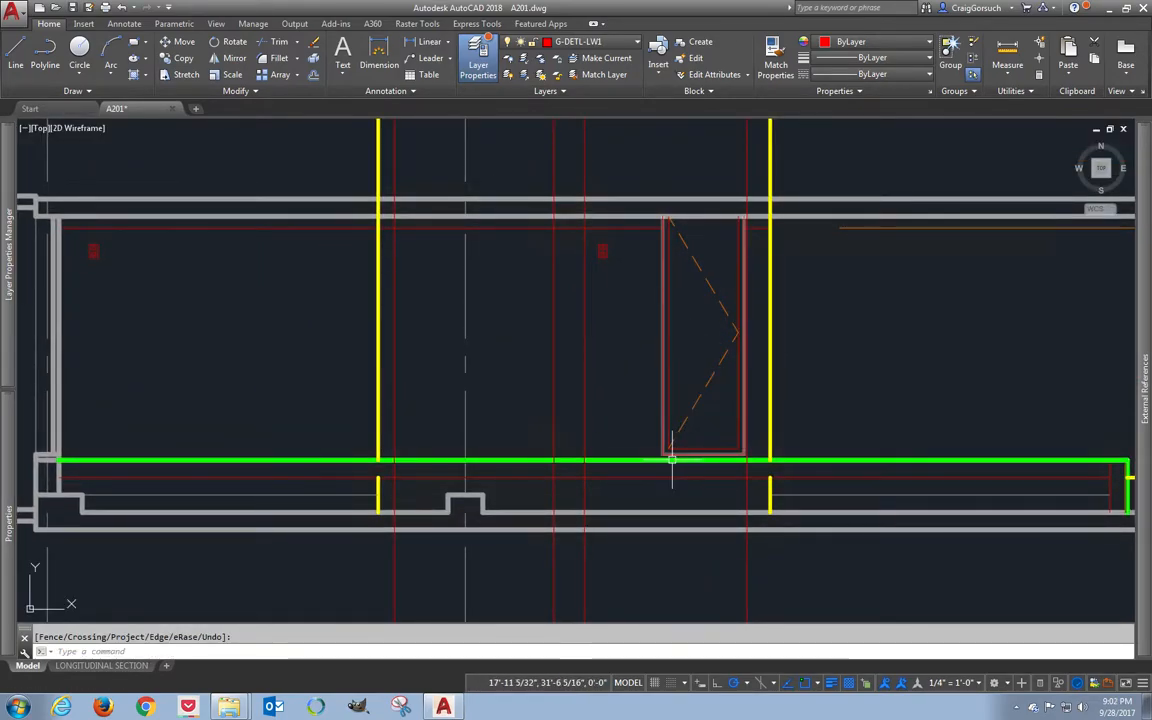
- Move the dashed door swing symbol out of the old door to just beyond the right yellow closet wall
type("m")
key("Return")
left_click(702, 392)
left_click(690, 395)
left_click(703, 350)
key("Return")
left_click(700, 346)
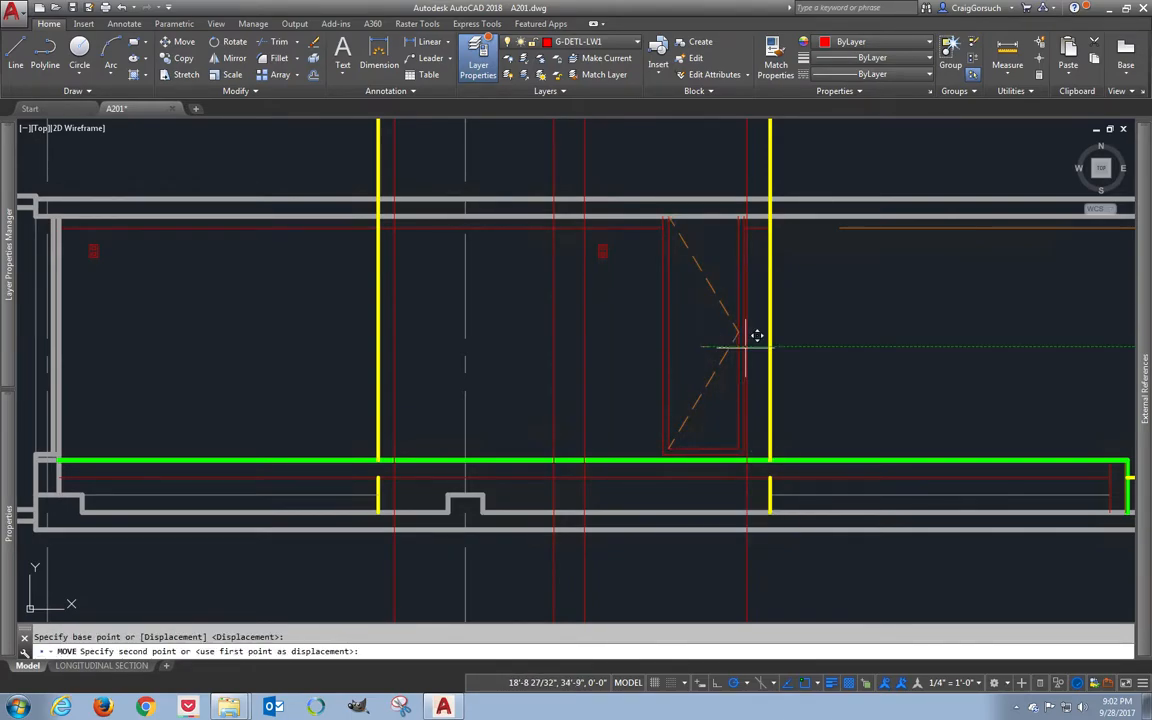
left_click(858, 330)
- Erase the two red outlines of the old door and its frame
left_click(676, 312)
left_click(640, 350)
type("e")
key("Return")
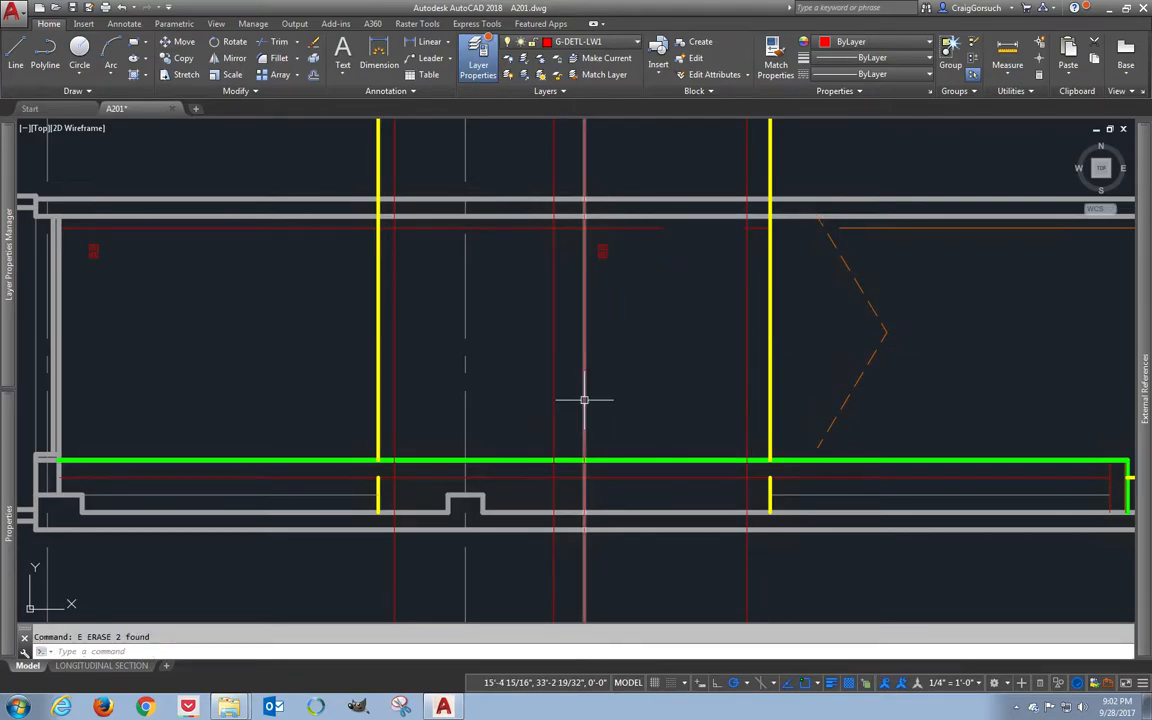
type("p")
key("Return")
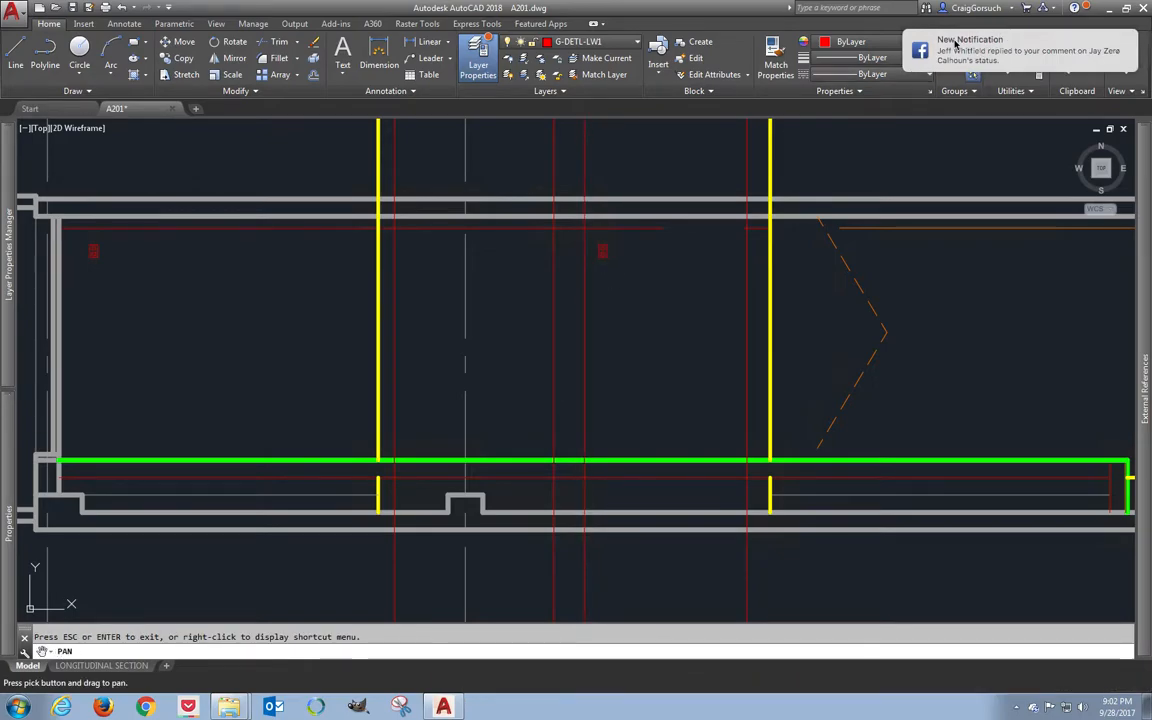
key("Escape")
- Draw the right closet door opening as an 80 inch high polyline between the two right red rays, starting and ending on the slab's inner face
type("pl")
key("Return")
left_click(584, 215)
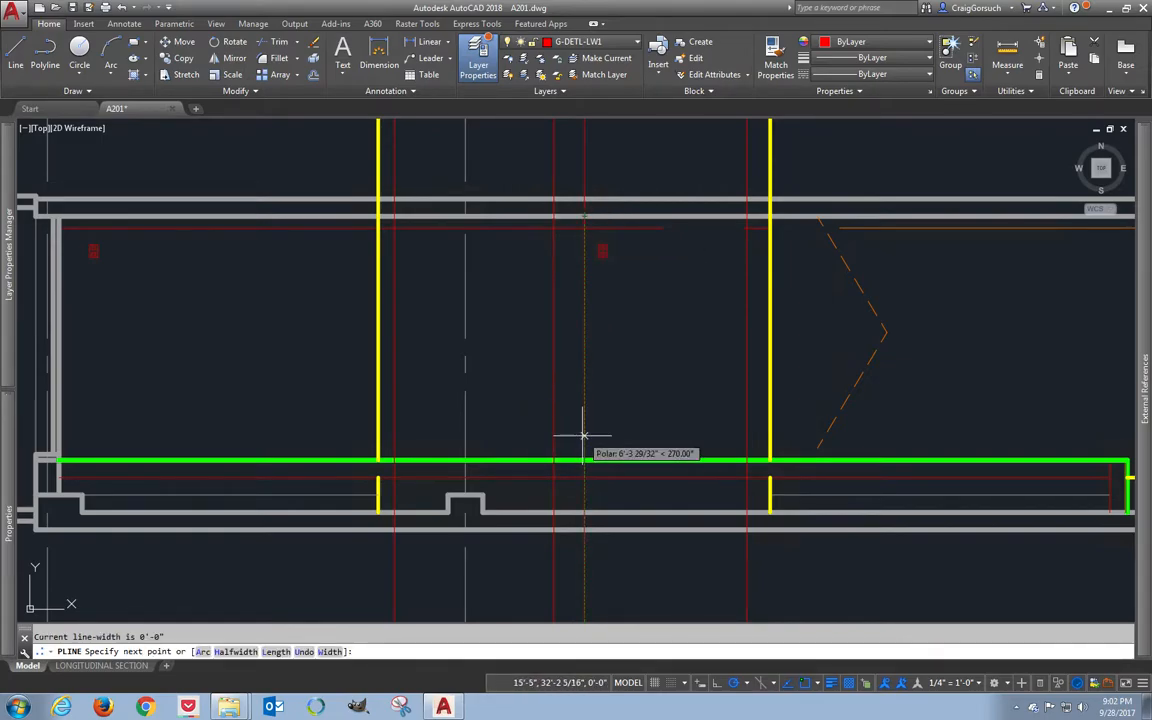
type("80")
key("Return")
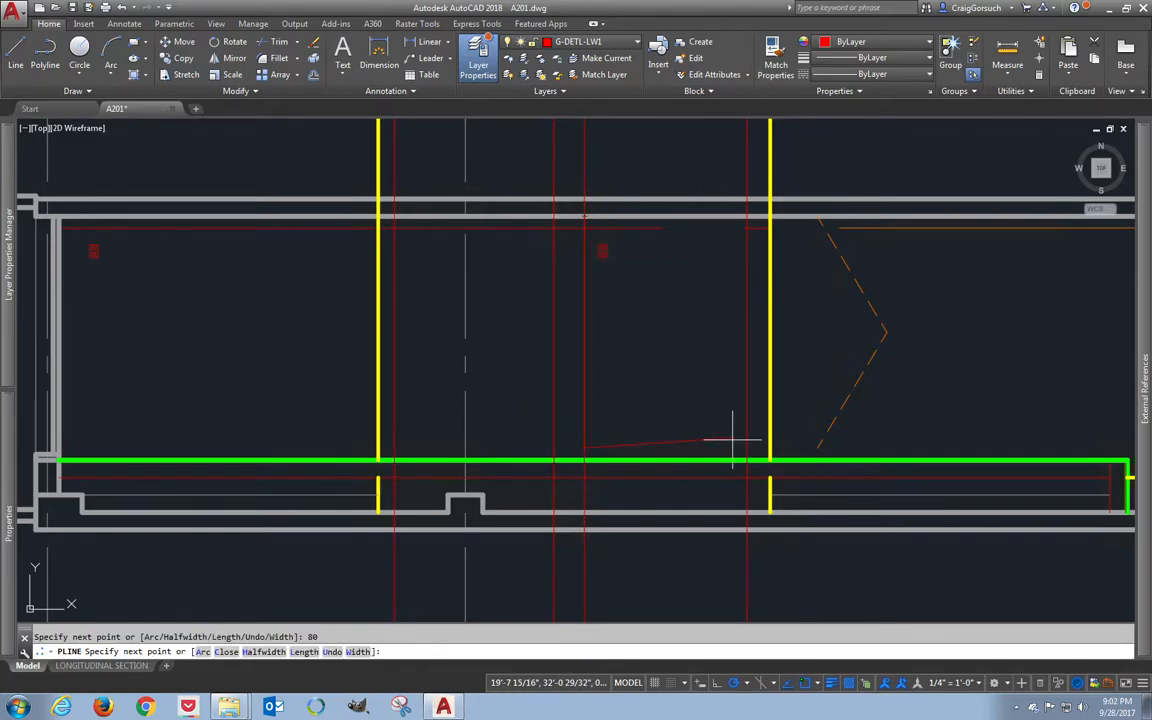
left_click(747, 446)
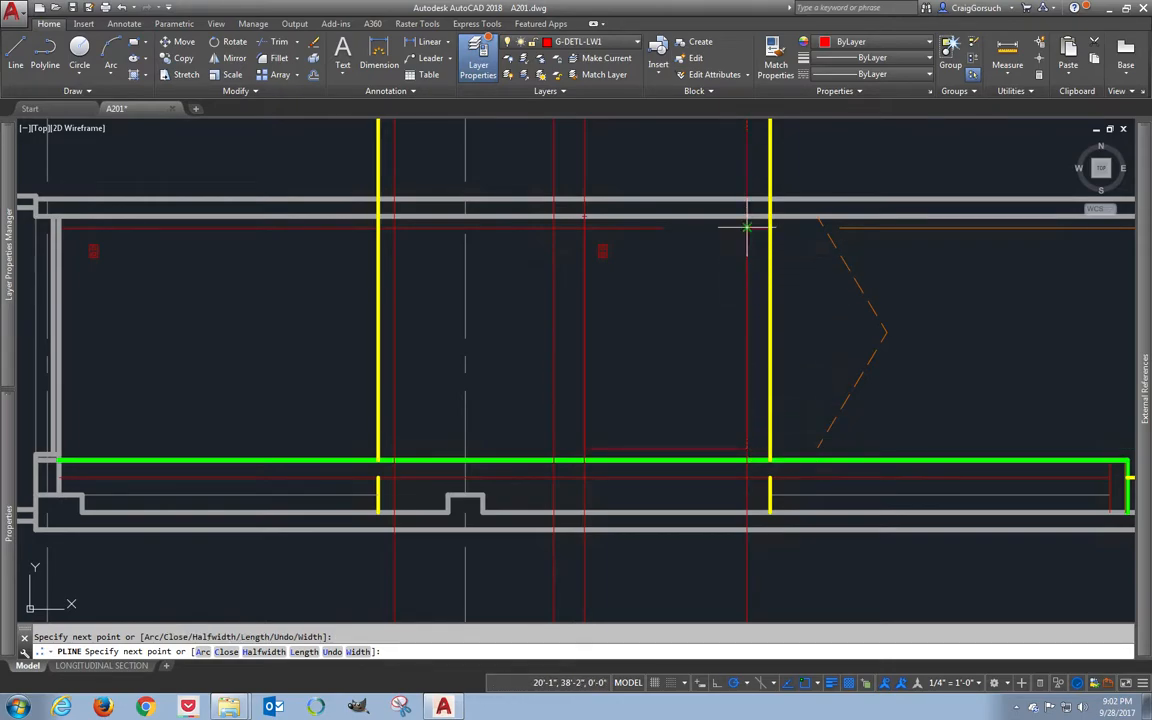
left_click(747, 215)
key("Return")
- Draw the left closet door opening as an 80 inch high polyline between the two left red rays, starting and ending on the slab
key("Return")
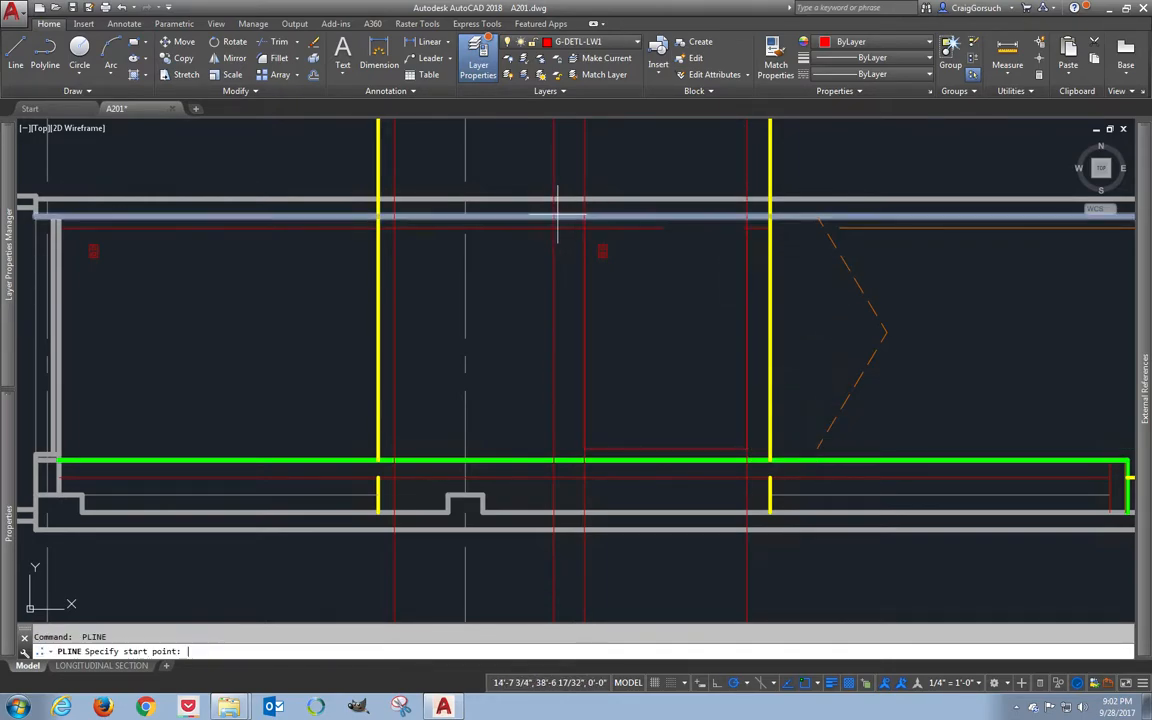
left_click(553, 215)
type("80")
key("Return")
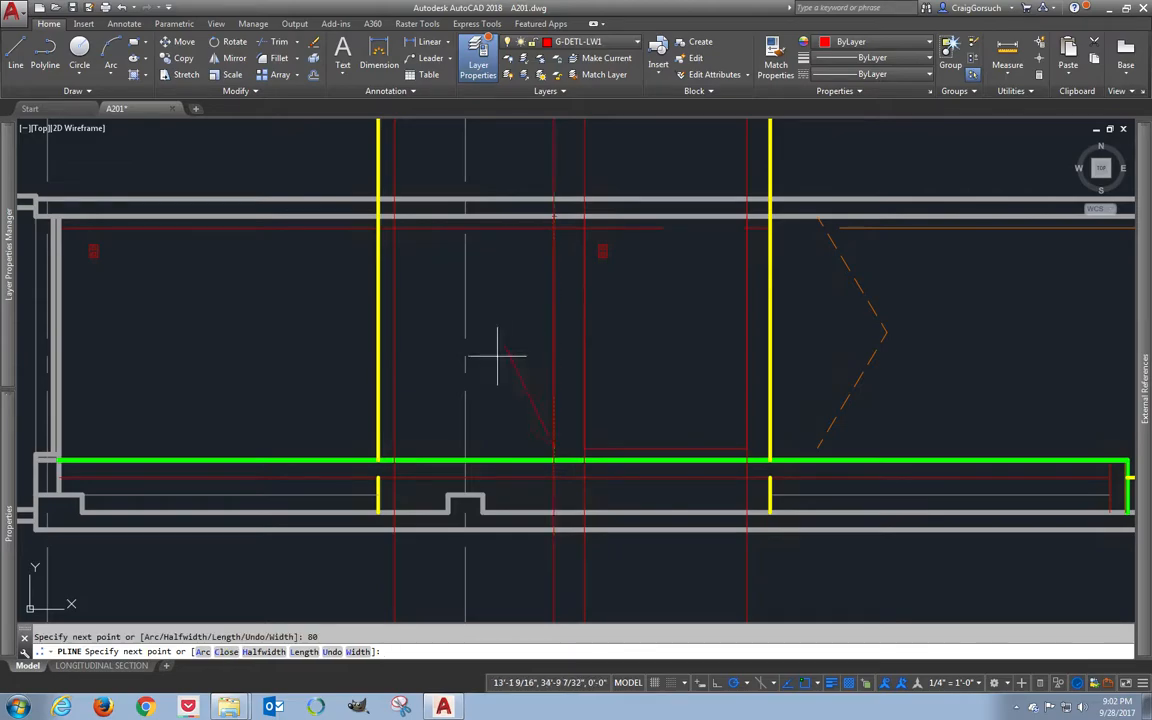
left_click(395, 448)
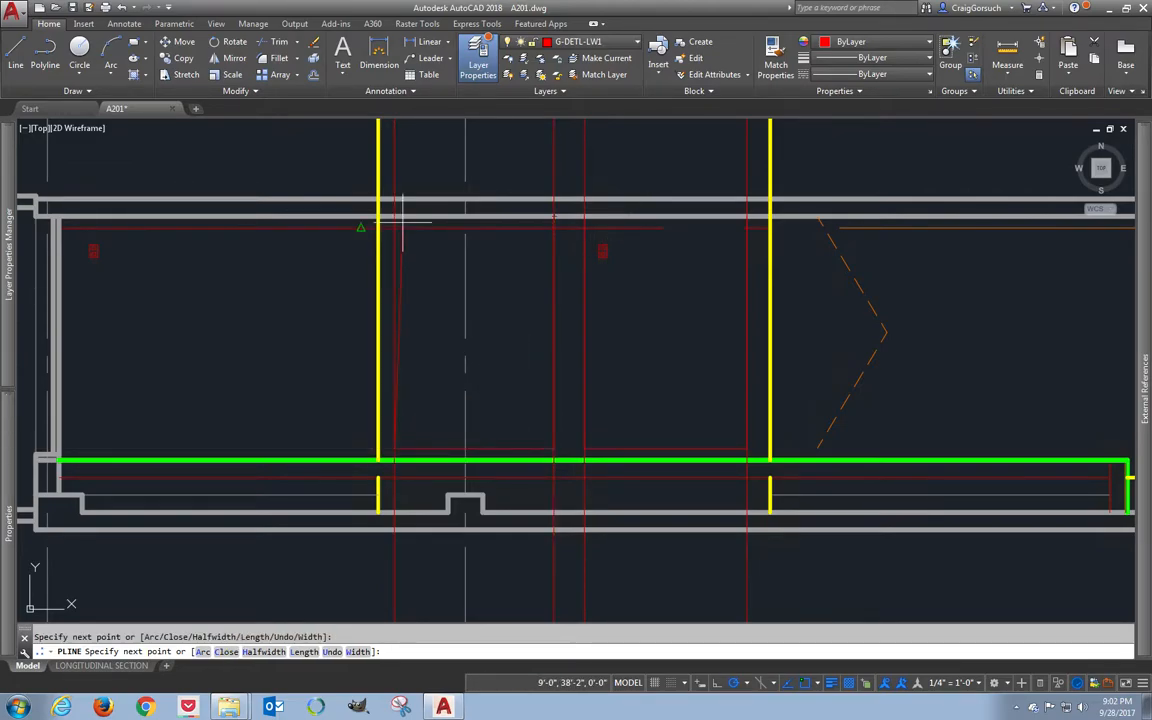
key("Return")
type("tr")
key("Return")
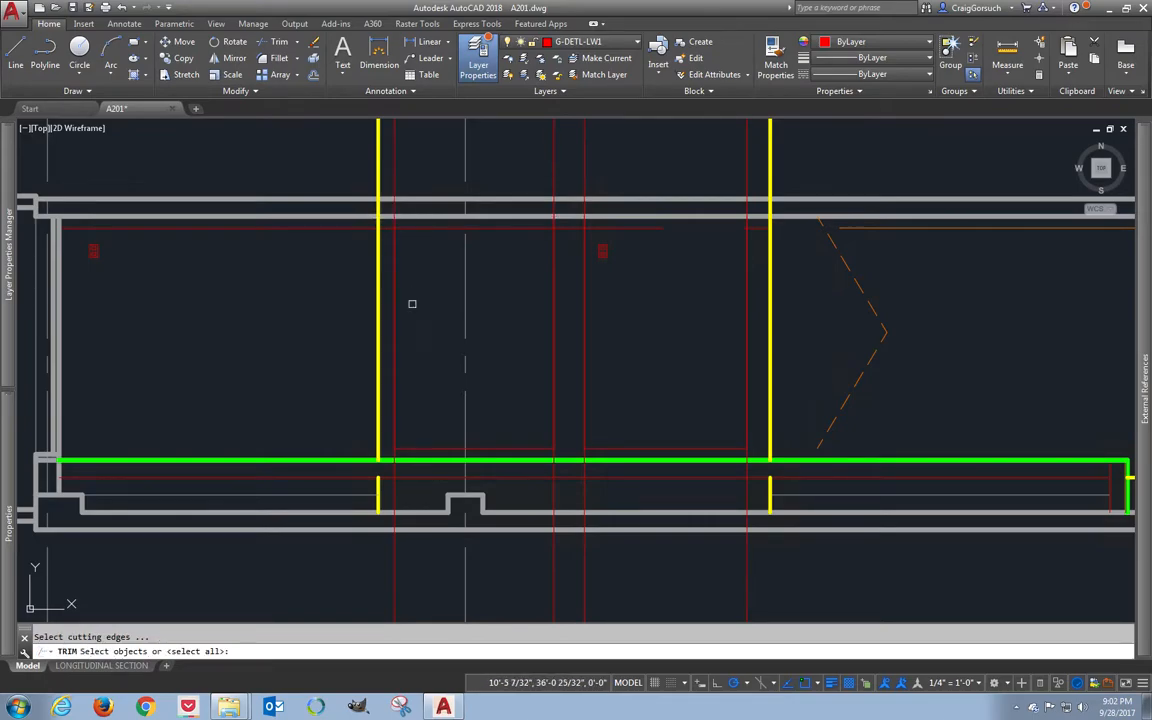
key("Escape")
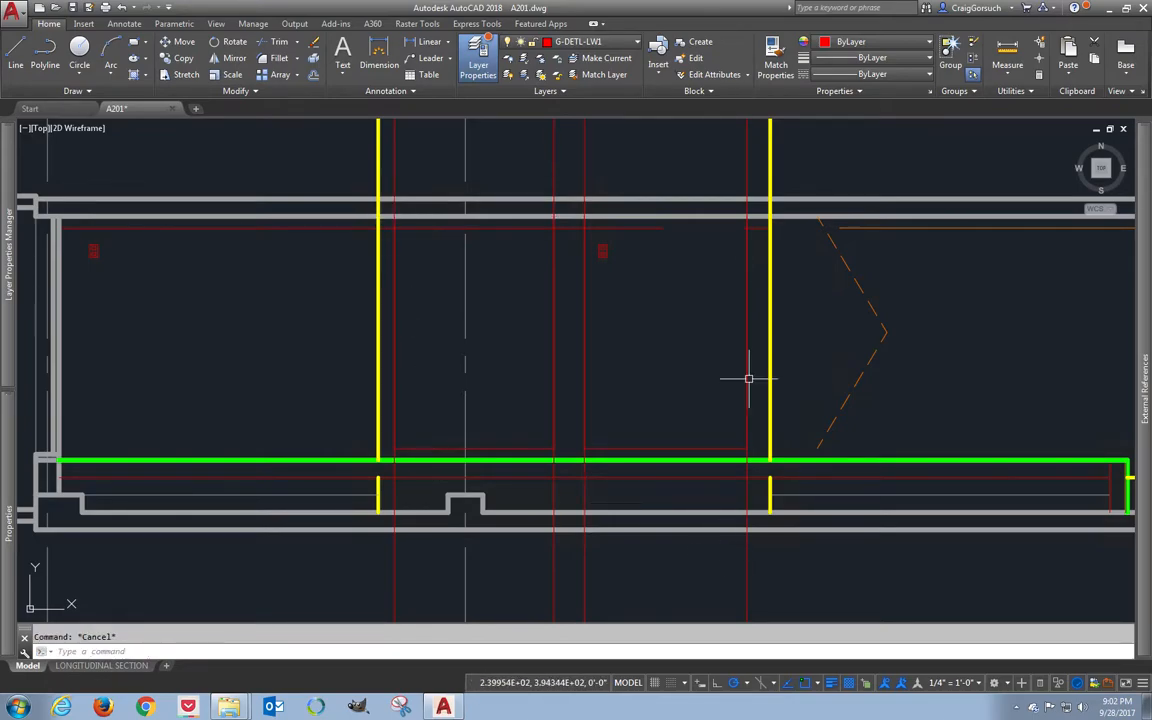
- Erase the four red rays that were projected for the door openings
left_click(758, 150)
left_click(540, 155)
left_click(454, 158)
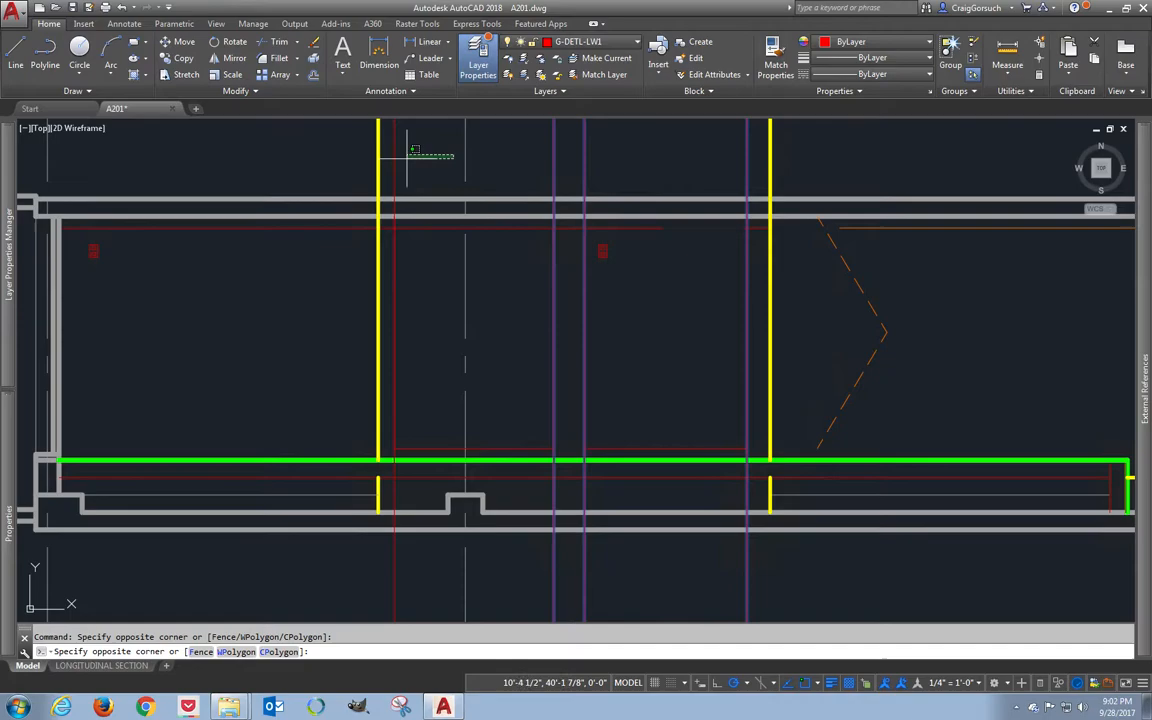
left_click(394, 162)
key("Delete")
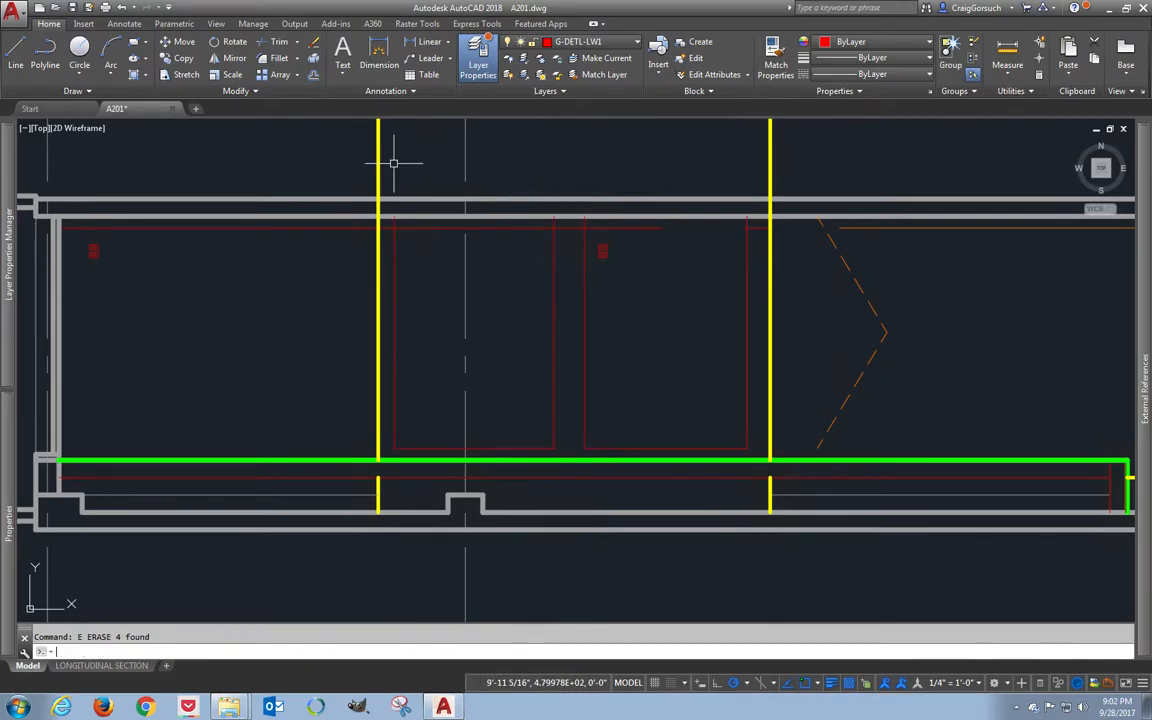
- Trim both yellow closet wall lines at the slab's inner face so nothing extends past the slab beneath the doors
type("tr")
key("Return")
key("Return")
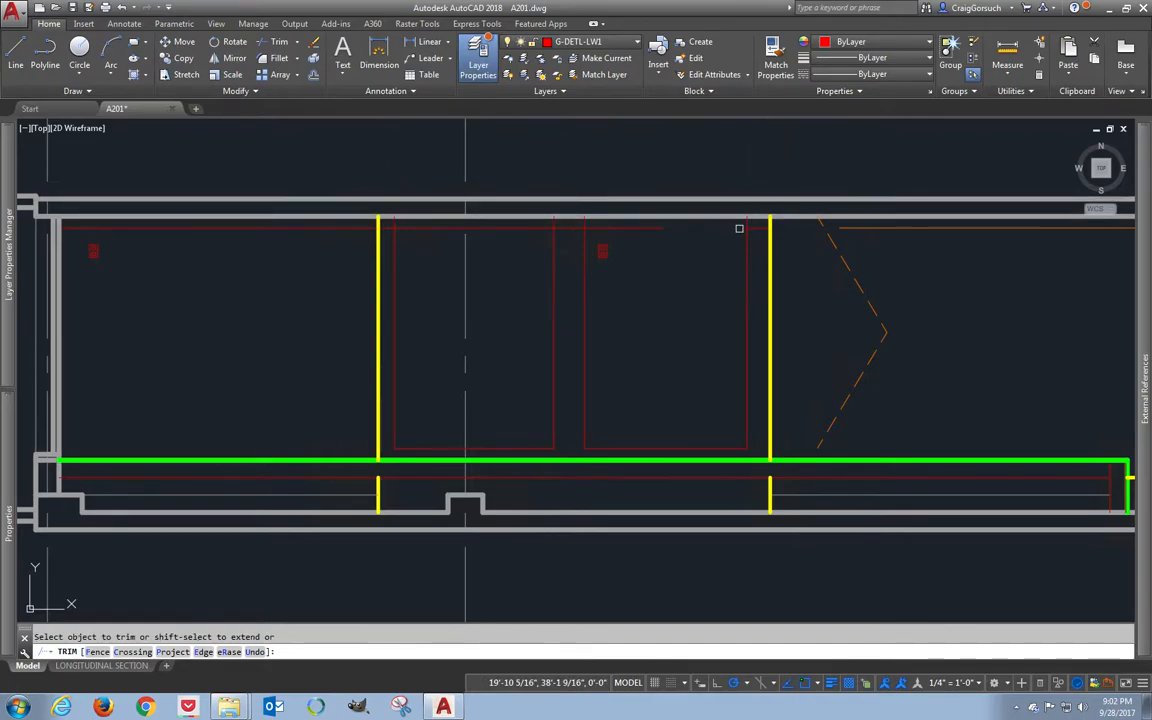
key("Escape")
- Offset both closet door opening outlines outward by 2 inches to form the door frames
type("o")
key("Return")
type("2")
key("Return")
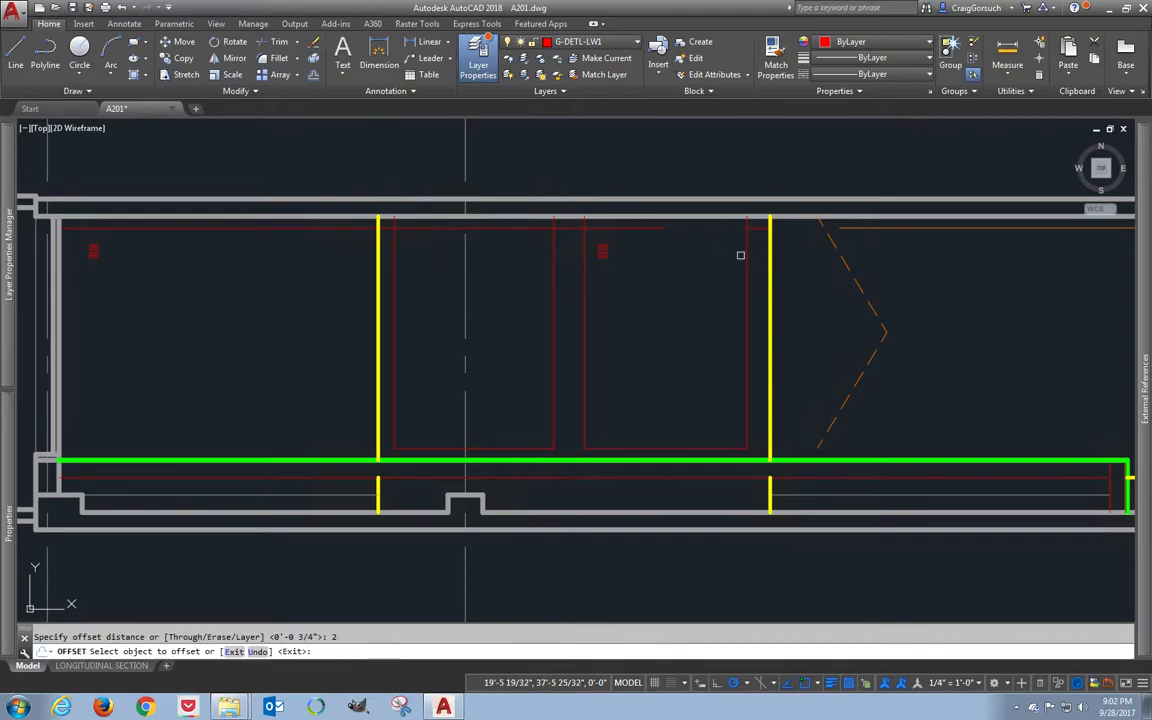
left_click(748, 257)
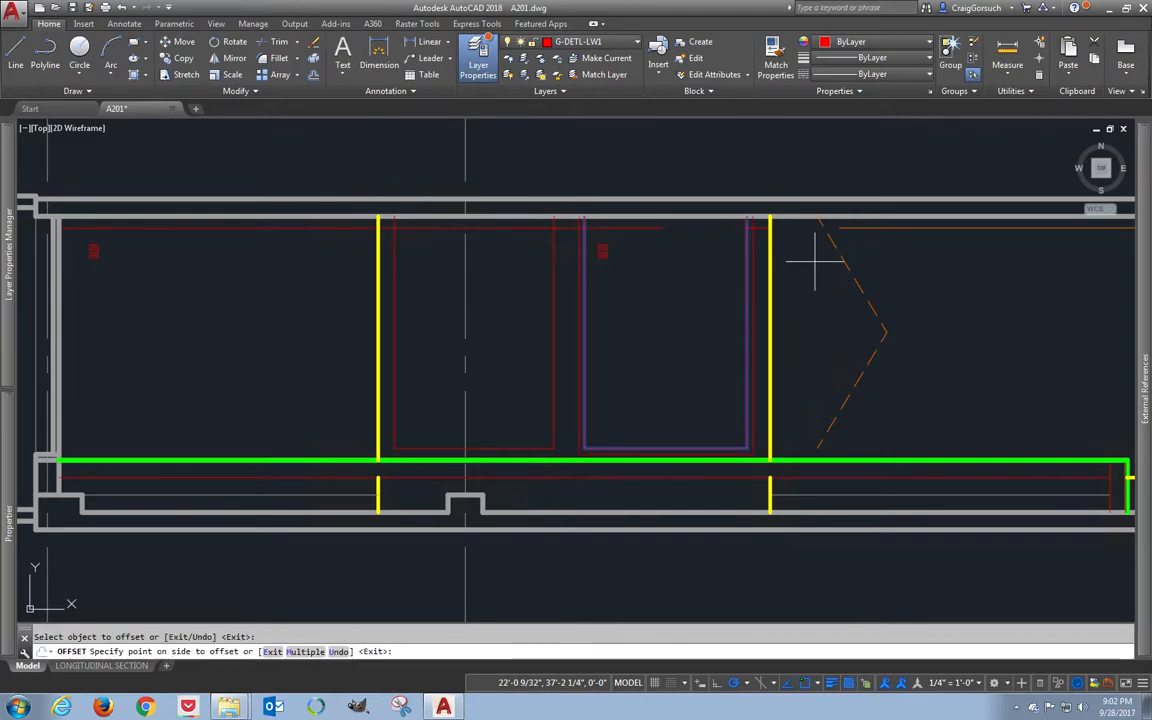
left_click(553, 330)
left_click(562, 330)
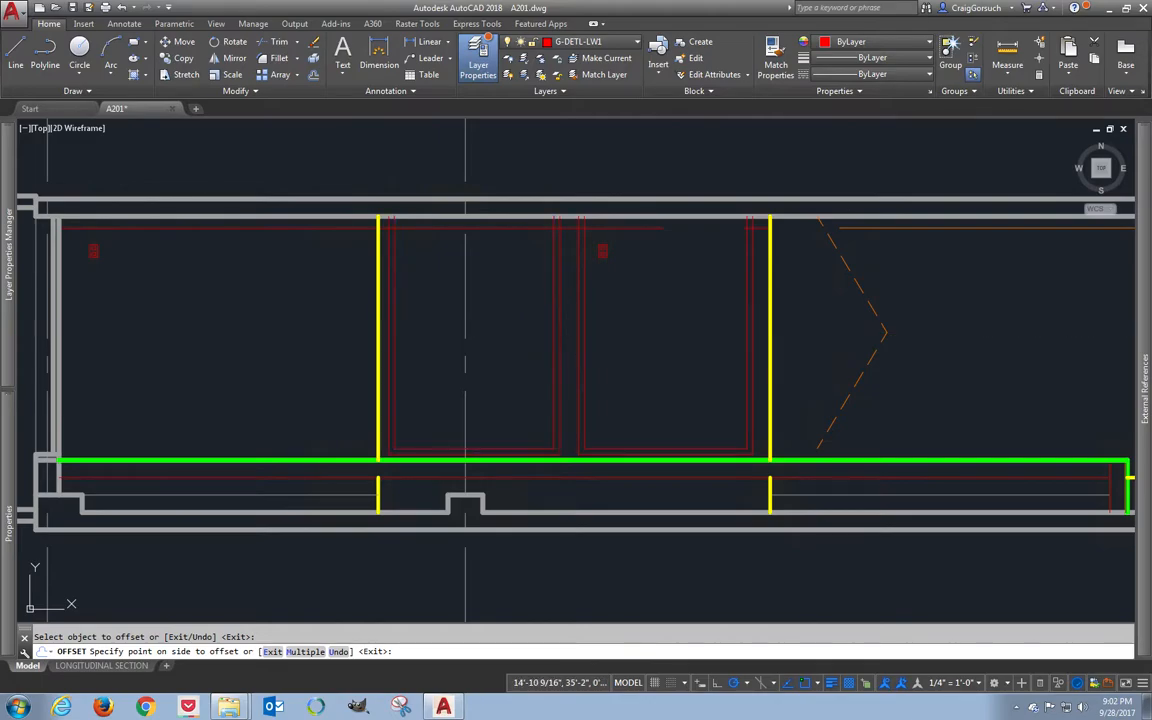
left_click(565, 329)
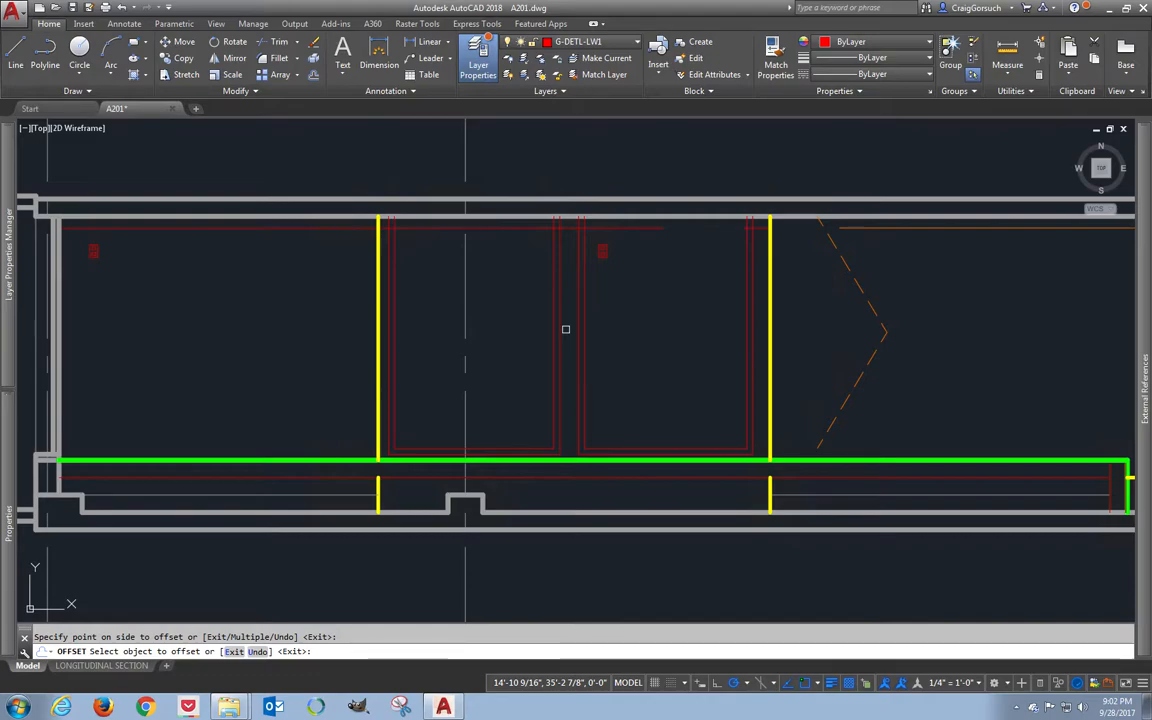
key("Escape")
- Trim the horizontal red baseboard line out of both door openings, using the outer frame outlines as cutting edges
type("tr")
key("Return")
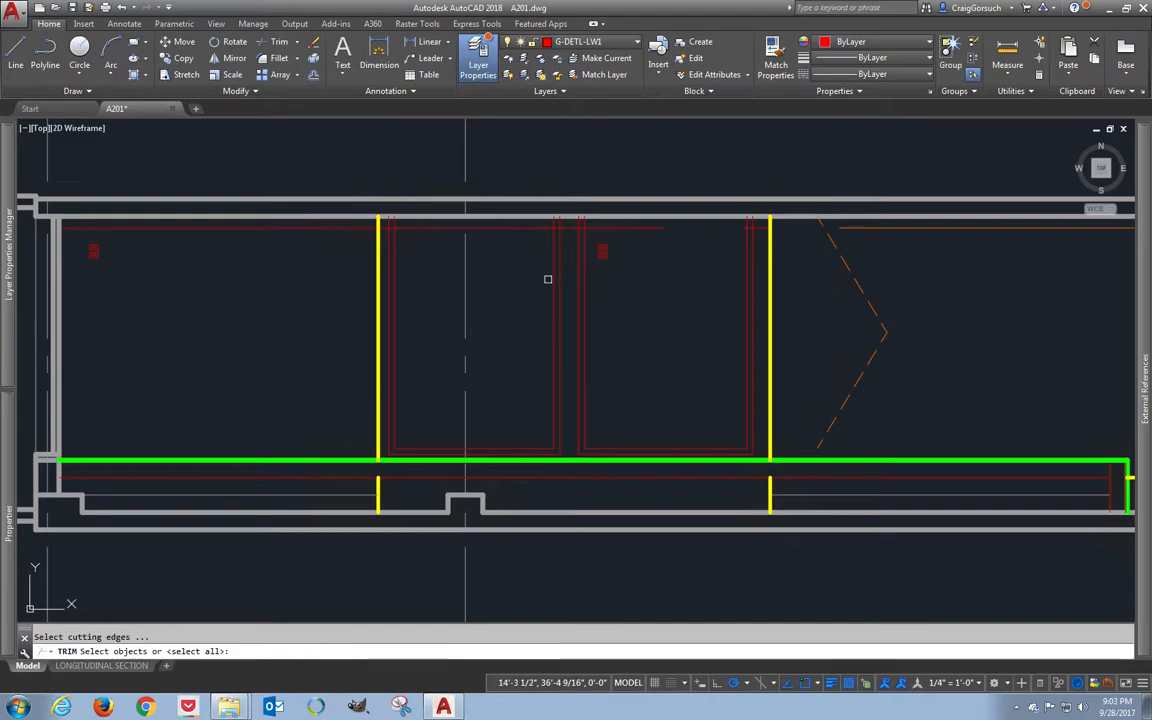
left_click(560, 269)
left_click(580, 255)
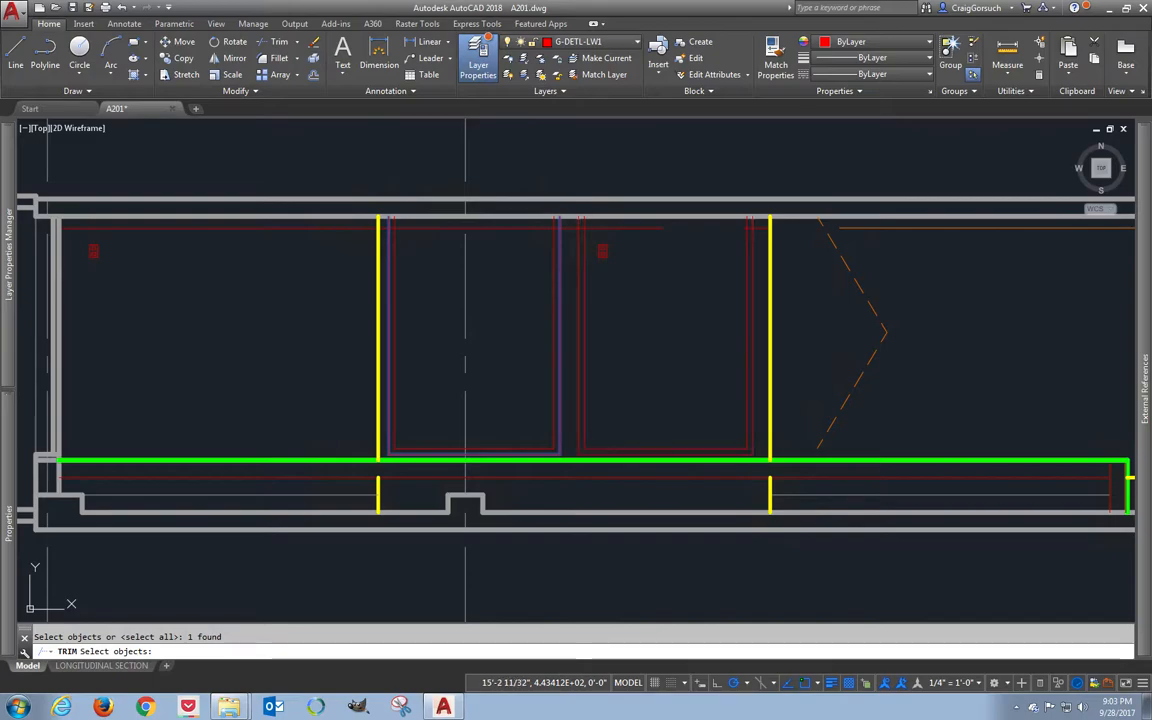
scroll(685, 237, "up", 2)
key("Return")
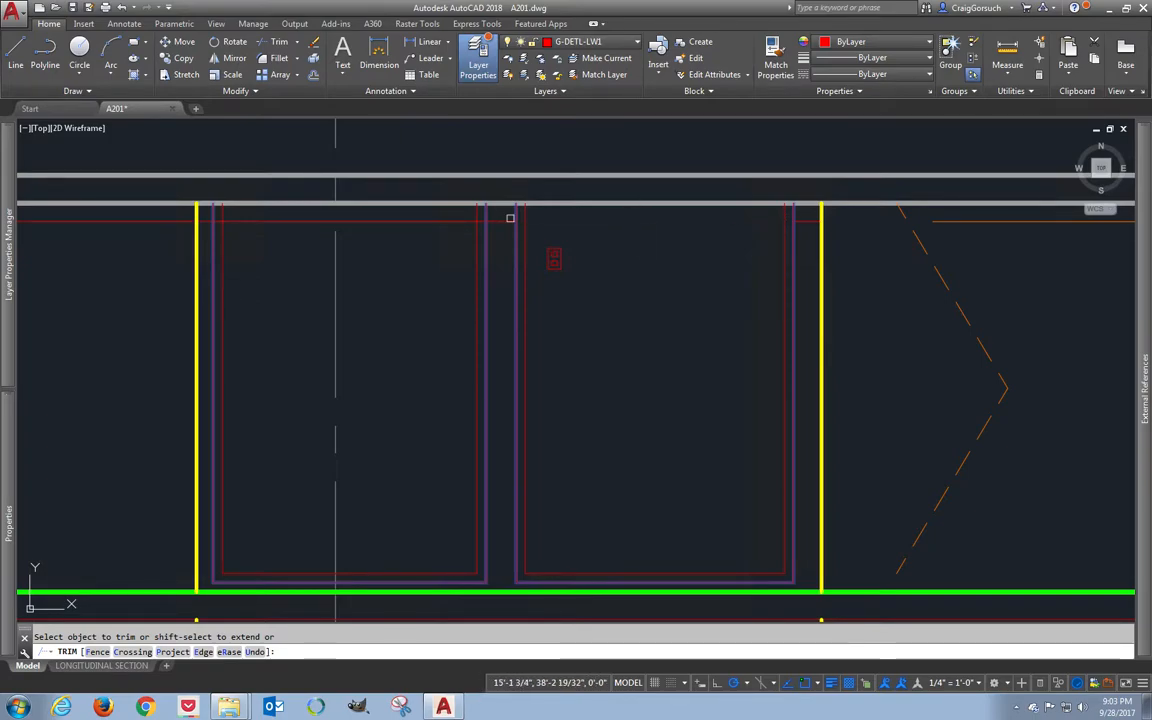
key("Return")
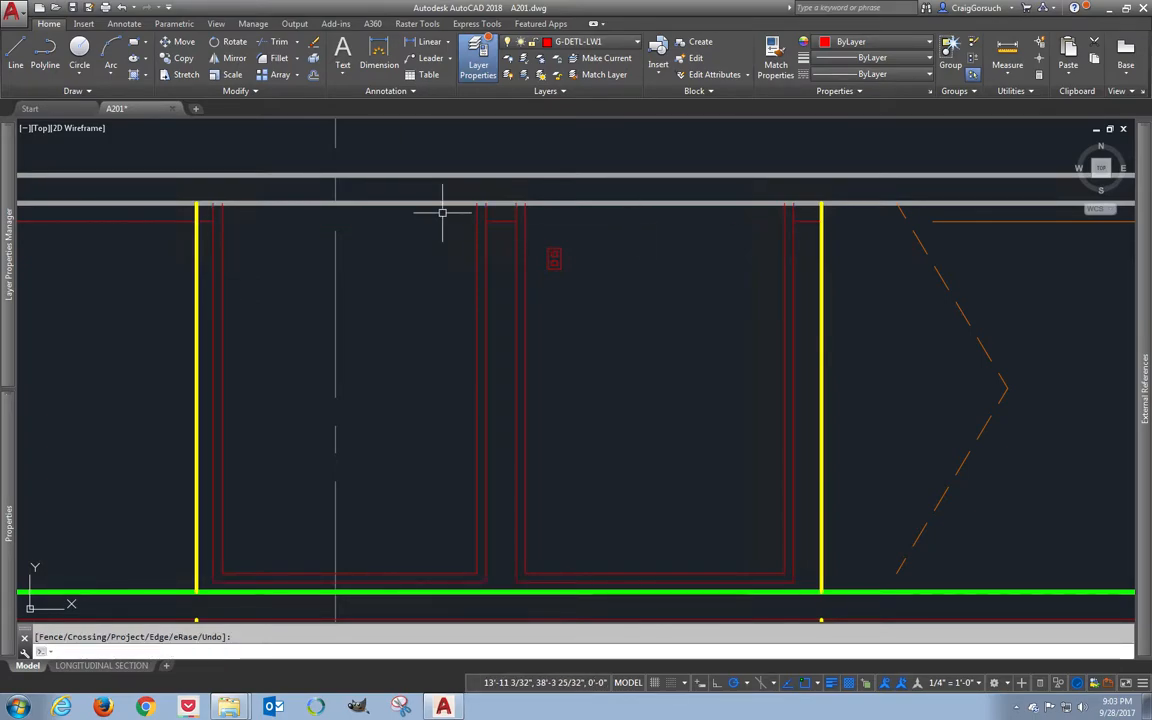
- Draw a vertical line through the middle of the right door opening, from the head's midpoint to the slab
type("l")
key("Return")
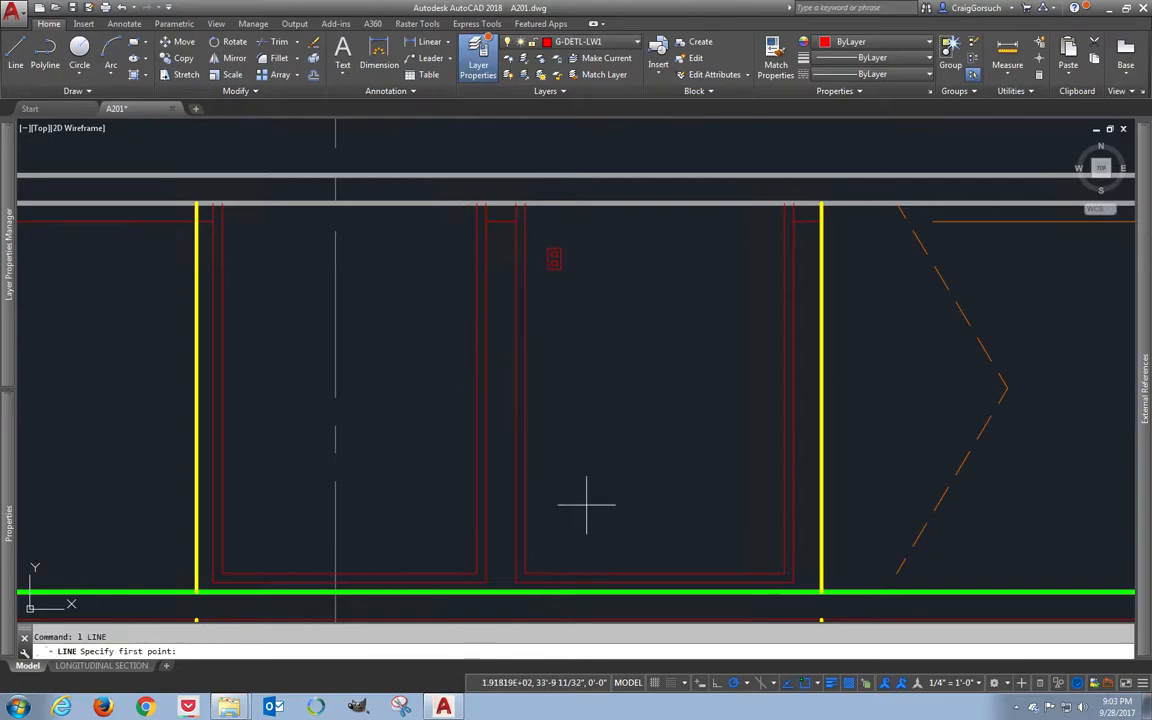
left_click(655, 573)
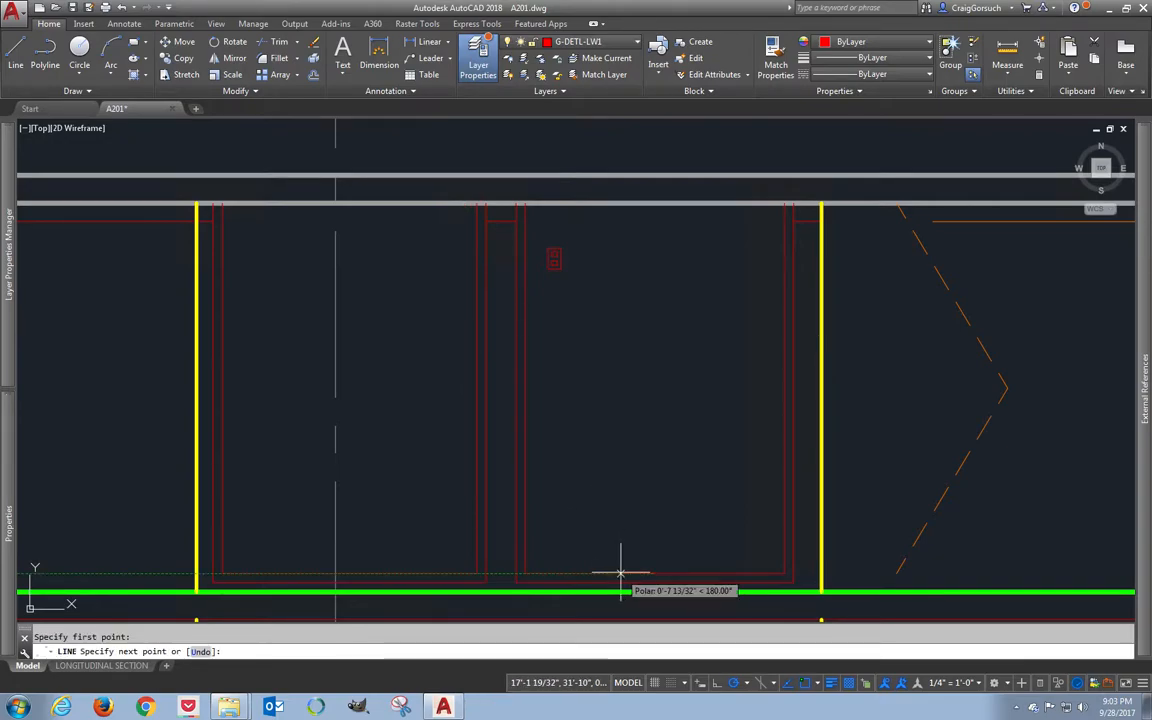
left_click(655, 222)
key("Escape")
- Move the outlet symbol from the right door opening horizontally to the wall area left of the left yellow wall
left_click(609, 224)
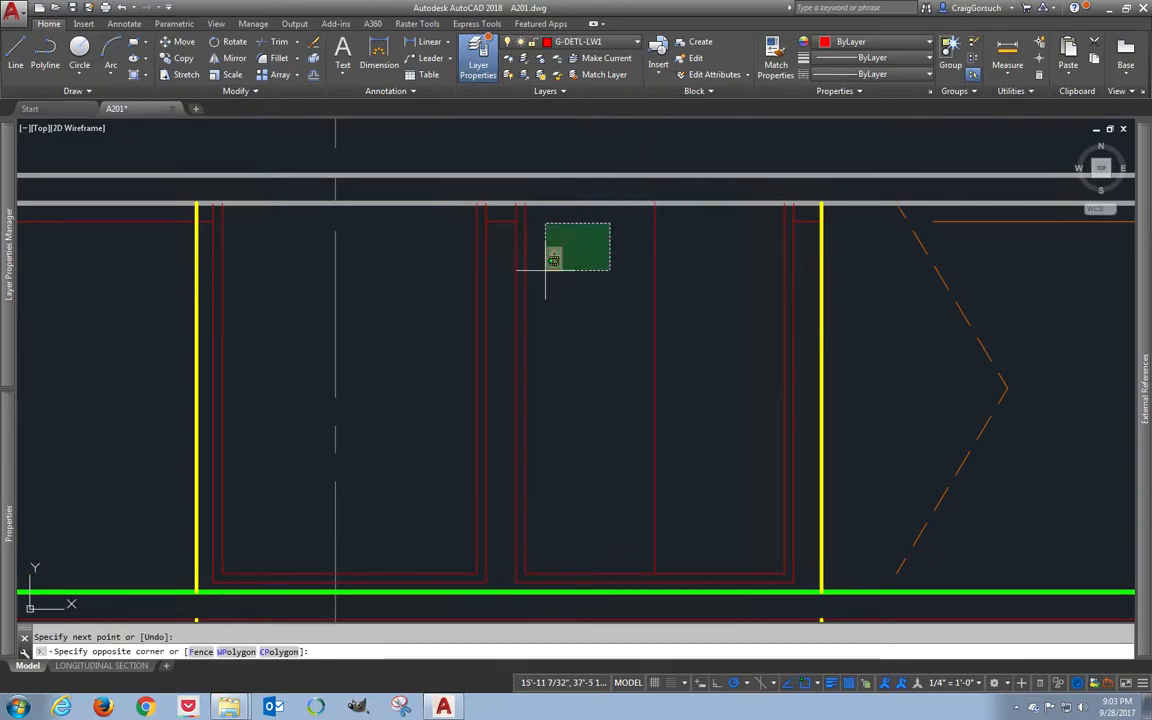
left_click(546, 268)
left_click(554, 259)
key("space")
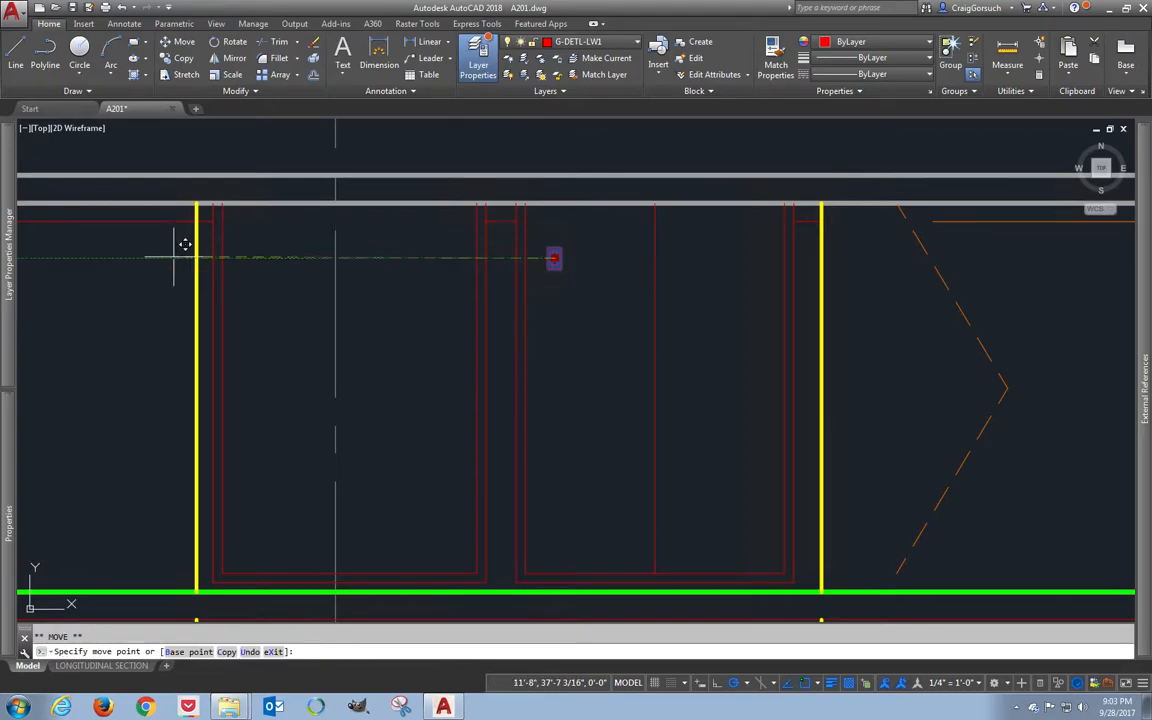
left_click(92, 258)
key("Escape")
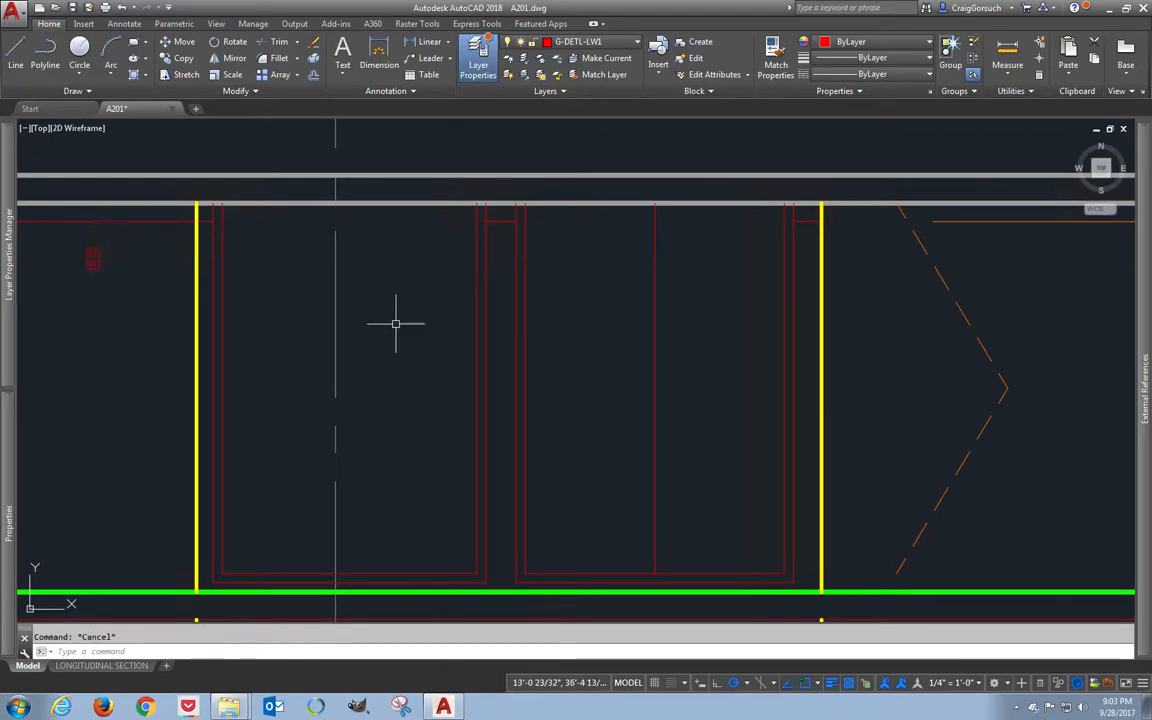
- Draw a vertical line through the middle of the left door opening, from the head's midpoint to the slab
key("space")
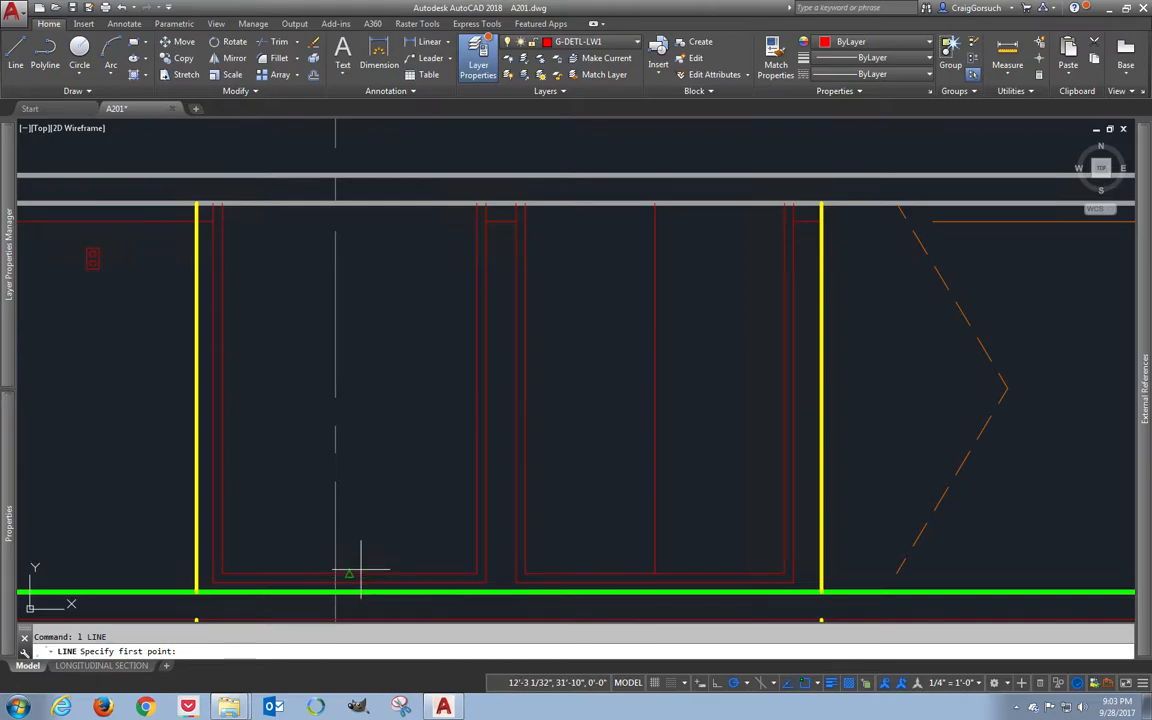
left_click(352, 573)
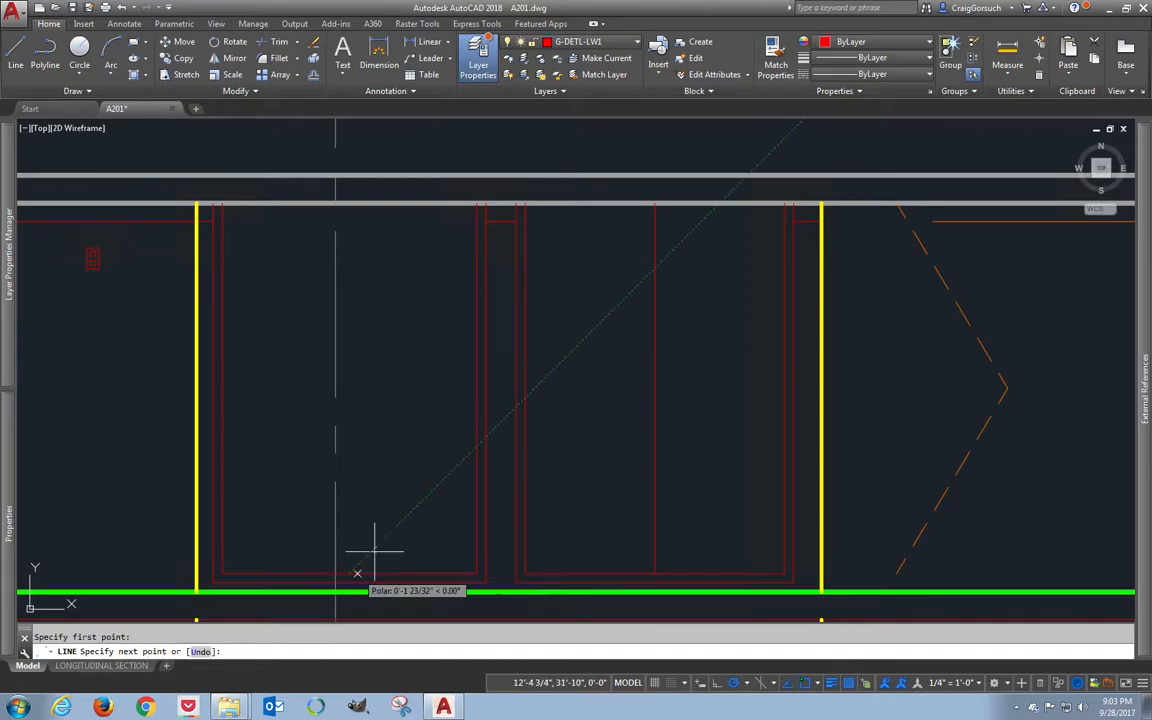
left_click(349, 203)
key("space")
- Draw the left leaf's V-shaped swing polyline in the right door opening, from the centre line's ends to the left jamb's midpoint
type("pl")
key("space")
left_click(656, 206)
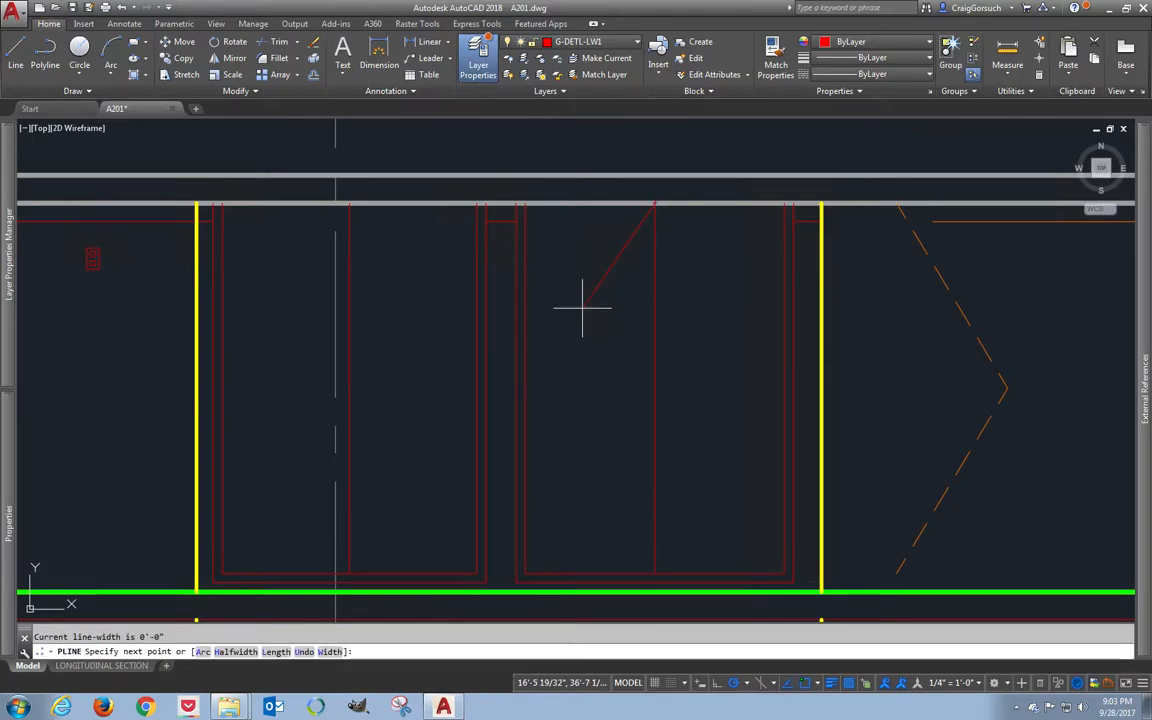
left_click(525, 385)
left_click(657, 557)
key("space")
- Mirror the swing polyline about the right door's centre line, keeping the original
left_click(617, 514)
type("mi")
key("Return")
left_click(655, 503)
left_click(659, 486)
key("Return")
- Match the properties of the orange dashed swing symbol to both swing polylines in the right door opening
type("ma")
key("Return")
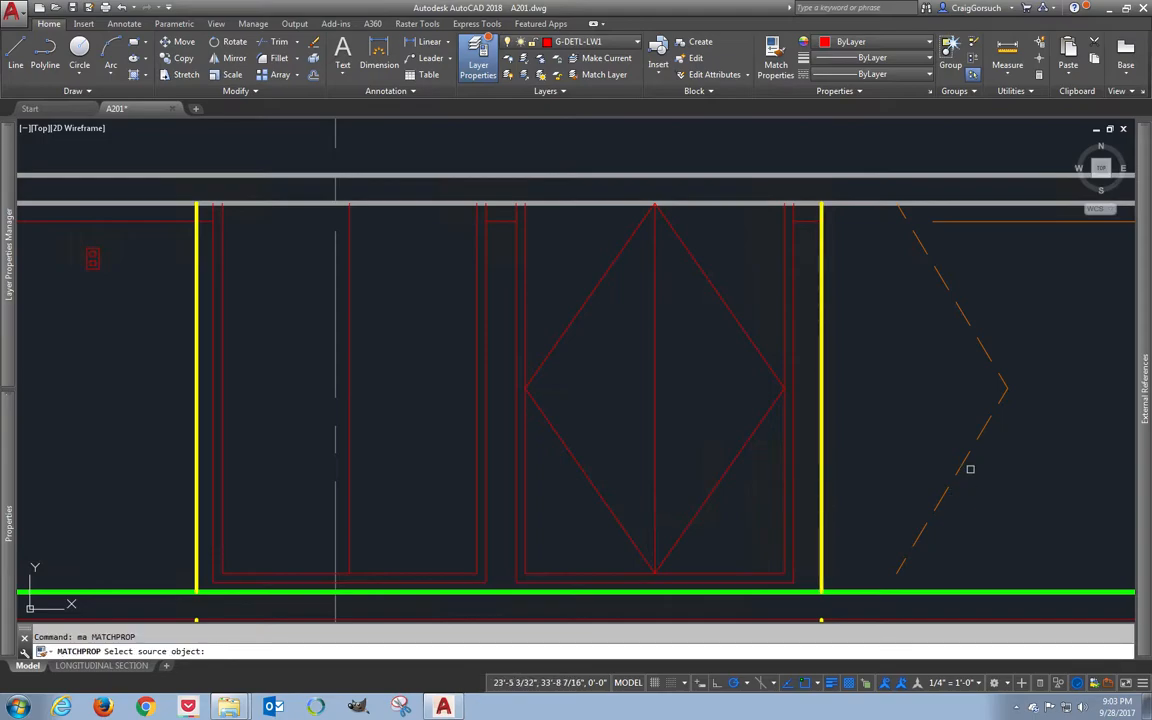
left_click(967, 459)
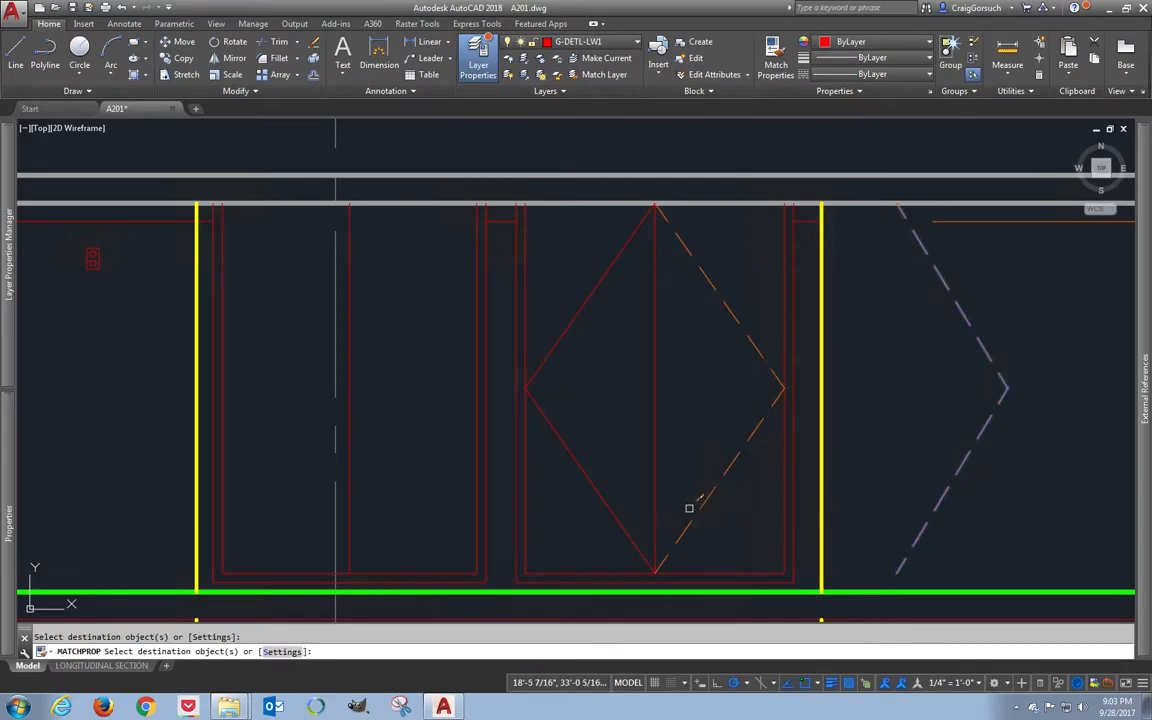
left_click(689, 508)
key("Return")
- Copy the right door's centre line and both dashed swing lines to the left door opening, and erase the duplicate centre line there
type("co")
key("Return")
left_click(669, 535)
left_click(627, 537)
key("Return")
left_click(654, 532)
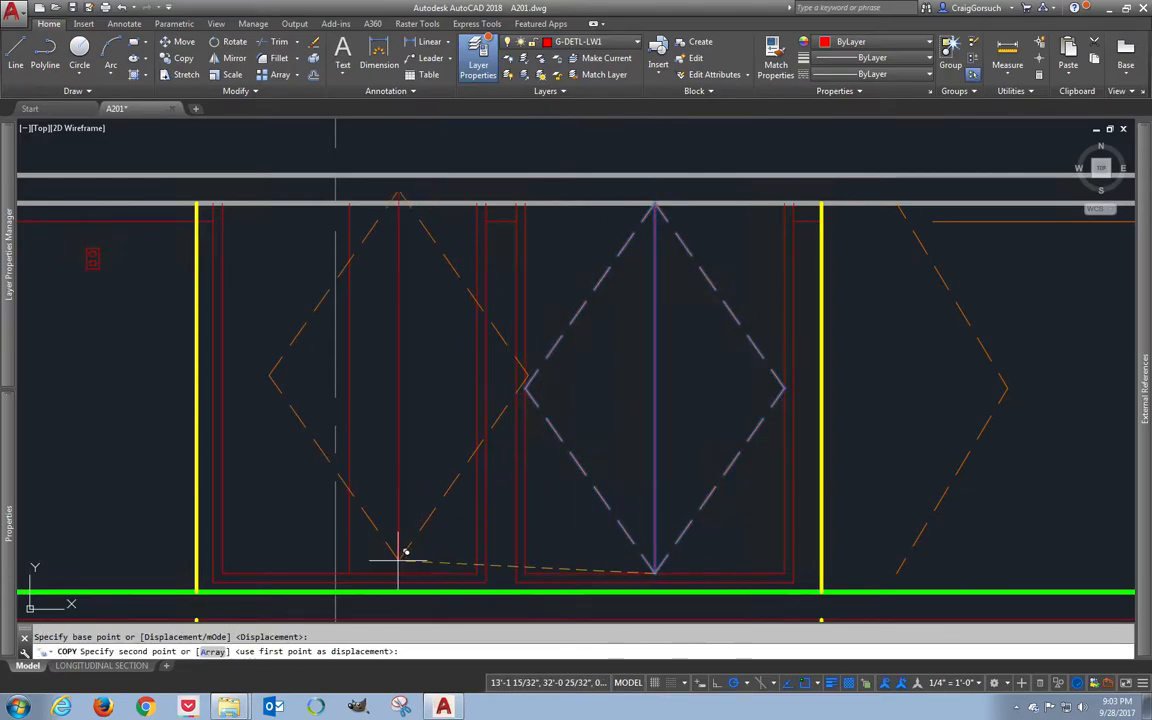
left_click(351, 552)
key("Return")
left_click(347, 545)
type("e")
key("Return")
- Stretch the tip of the left door opening's right dashed swing line to the inner edge of the right jamb
scroll(455, 442, "down", 2)
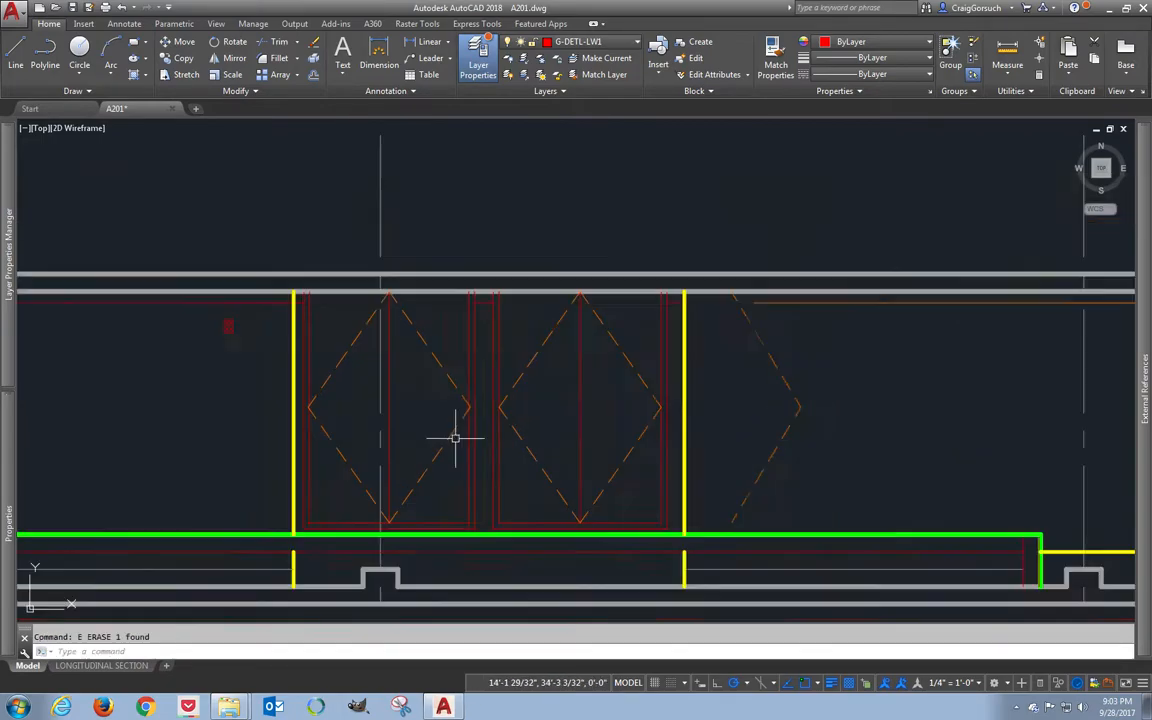
scroll(452, 411, "up", 4)
left_click(480, 402)
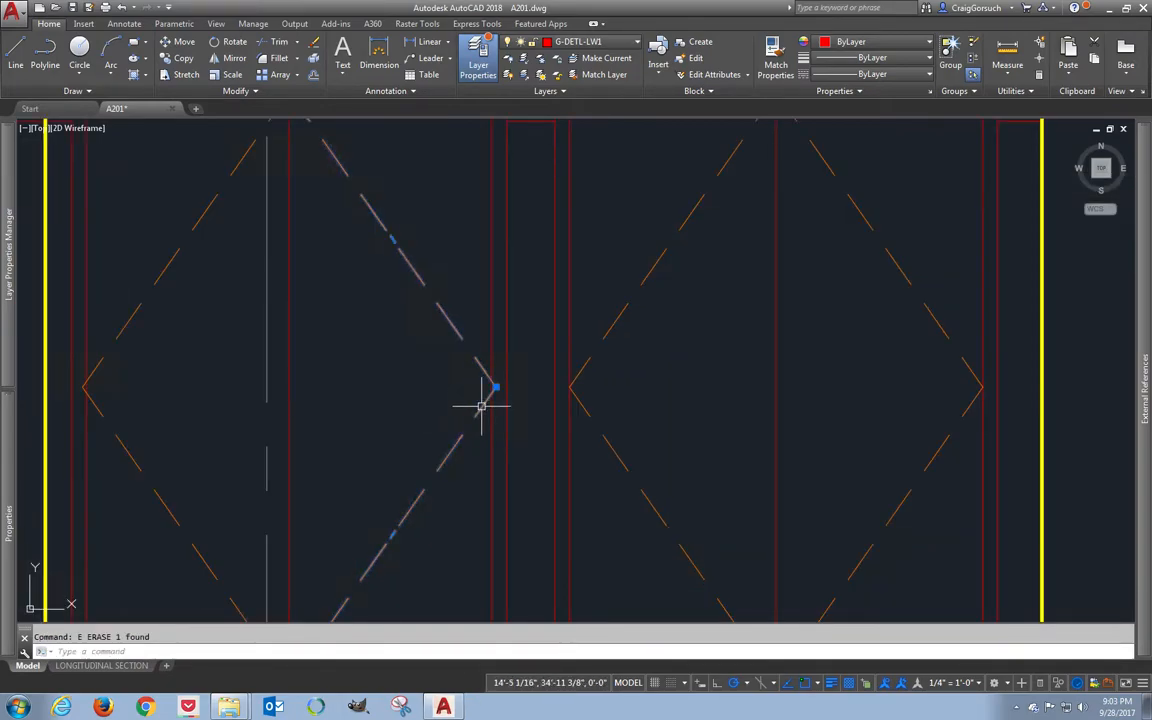
left_click(491, 387)
scroll(491, 387, "up", 4)
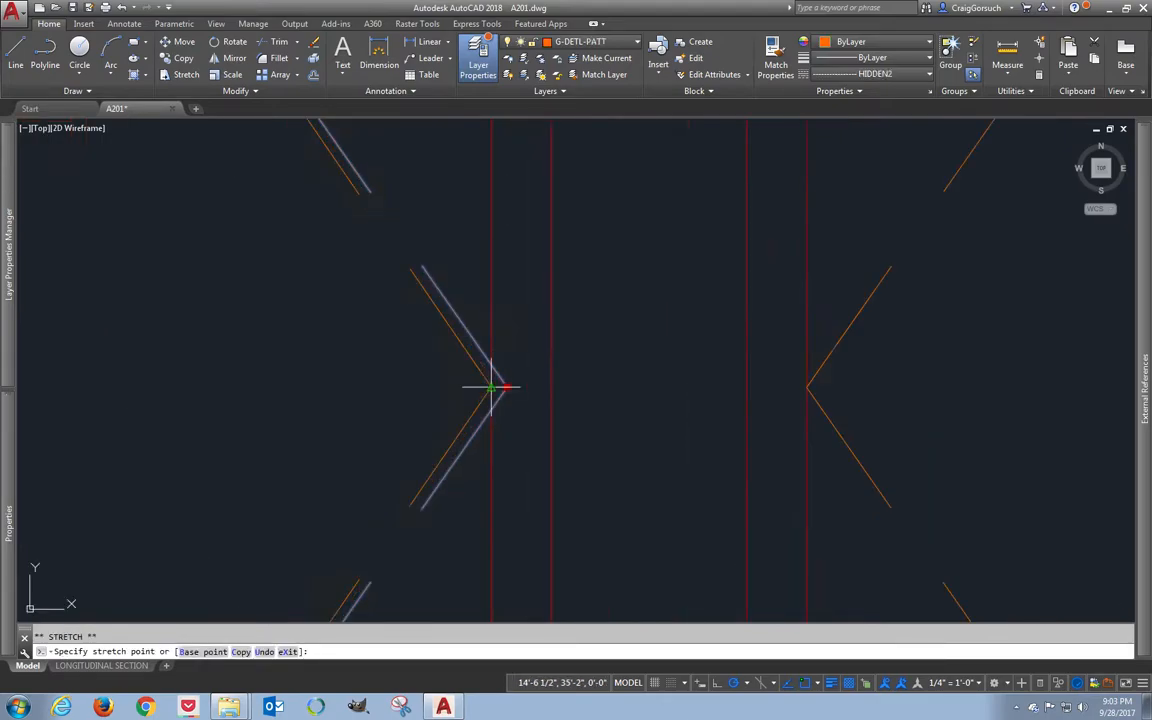
- Stretch the tip of the left door opening's left dashed swing line to the inner edge of the left jamb
middle_click_drag(515, 400, 1100, 402)
middle_click_drag(347, 406, 900, 410)
scroll(933, 411, "down", 1)
scroll(197, 401, "up", 2)
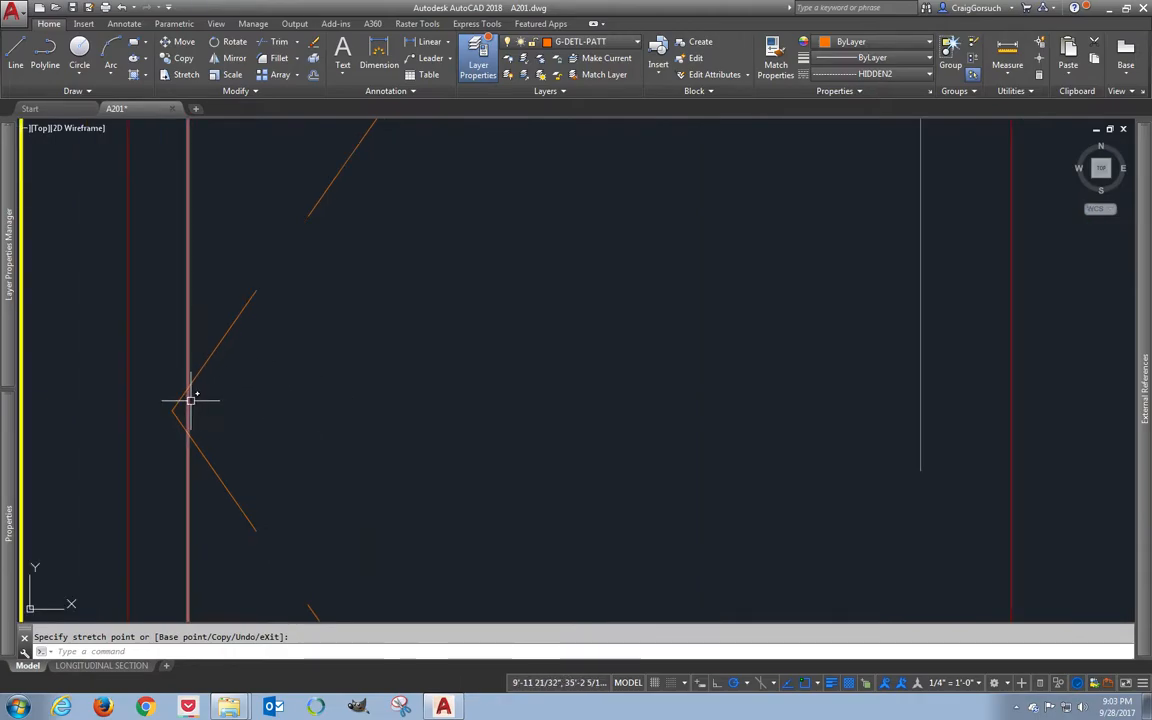
left_click(183, 413)
left_click(183, 413)
left_click(175, 412)
left_click(172, 410)
left_click(188, 410)
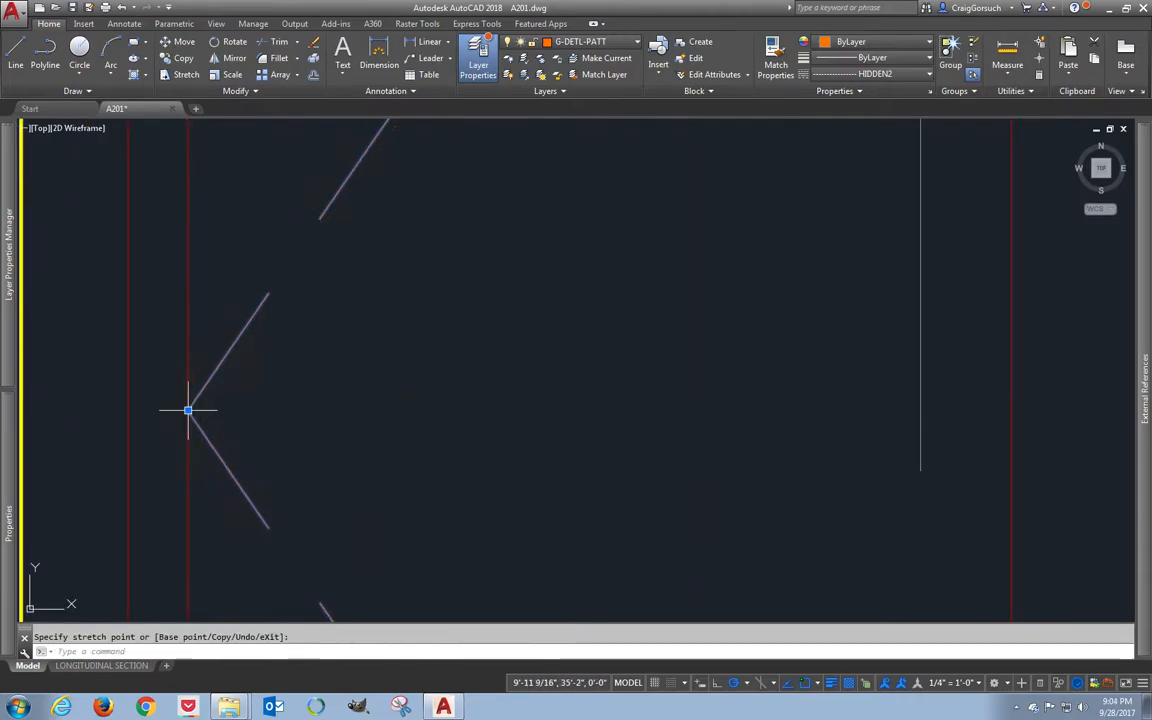
scroll(548, 458, "down", 10)
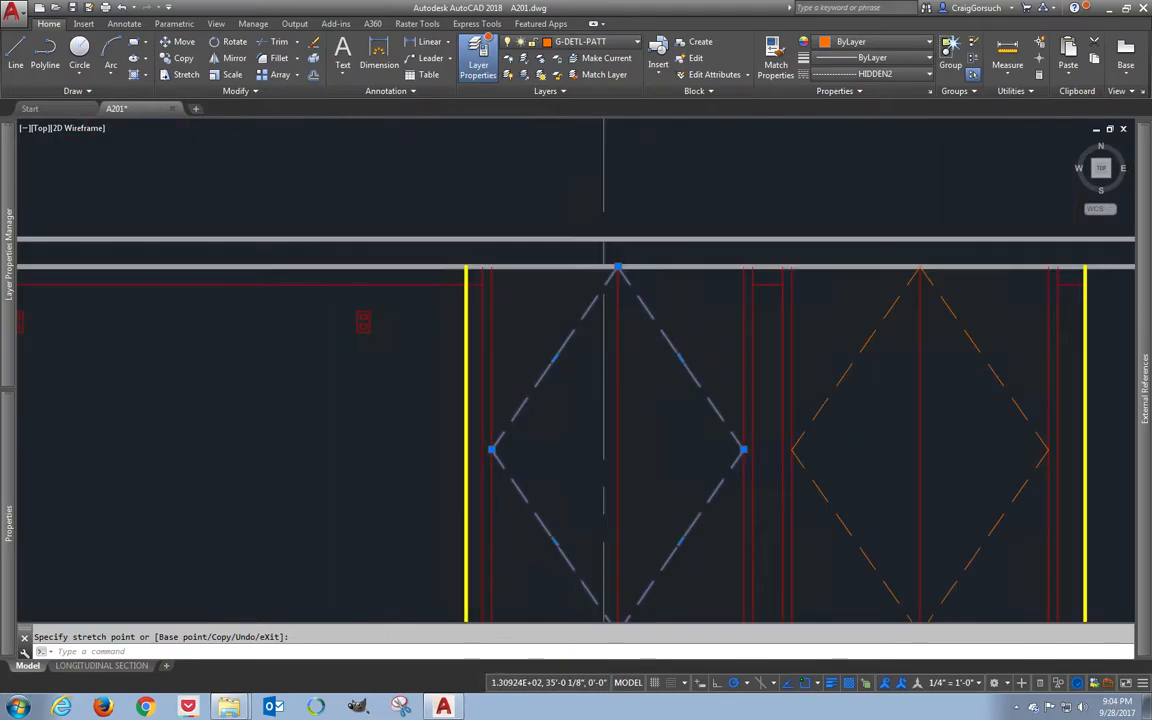
middle_click_drag(540, 458, 475, 310)
key("Escape")
key("Escape")
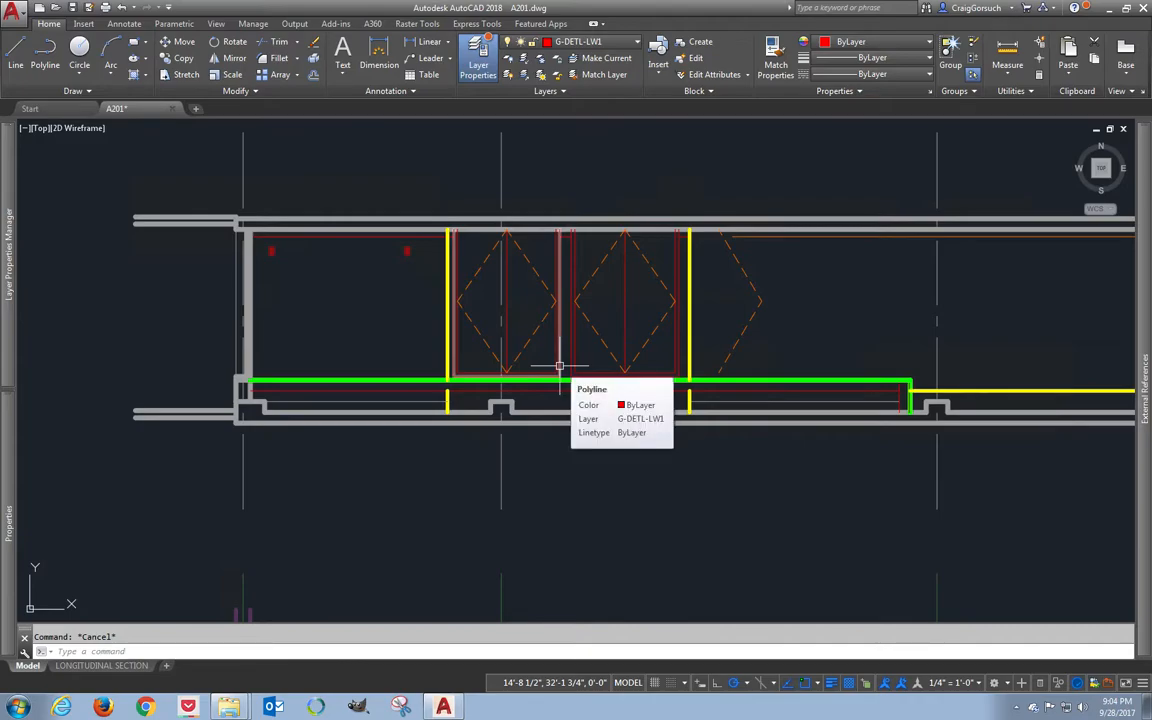
- Draw a vertical line from the left door frame's lower-right corner down to the grey slab line
type("l")
key("Return")
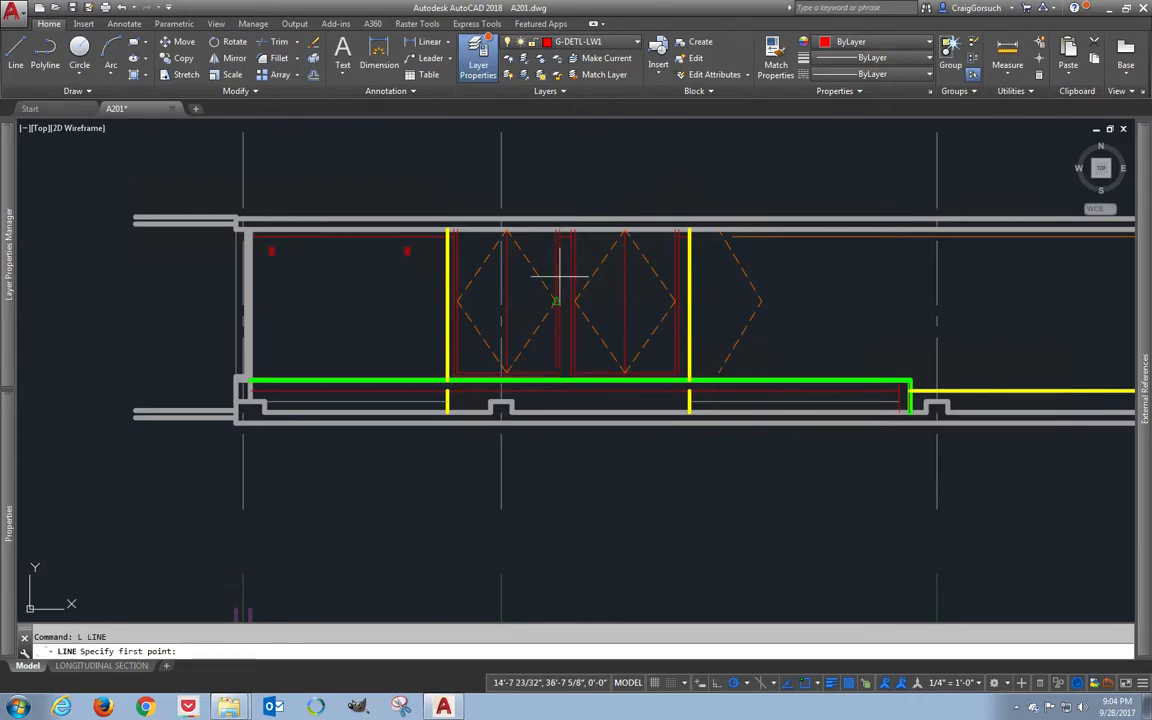
scroll(562, 287, "up", 2)
left_click(557, 428)
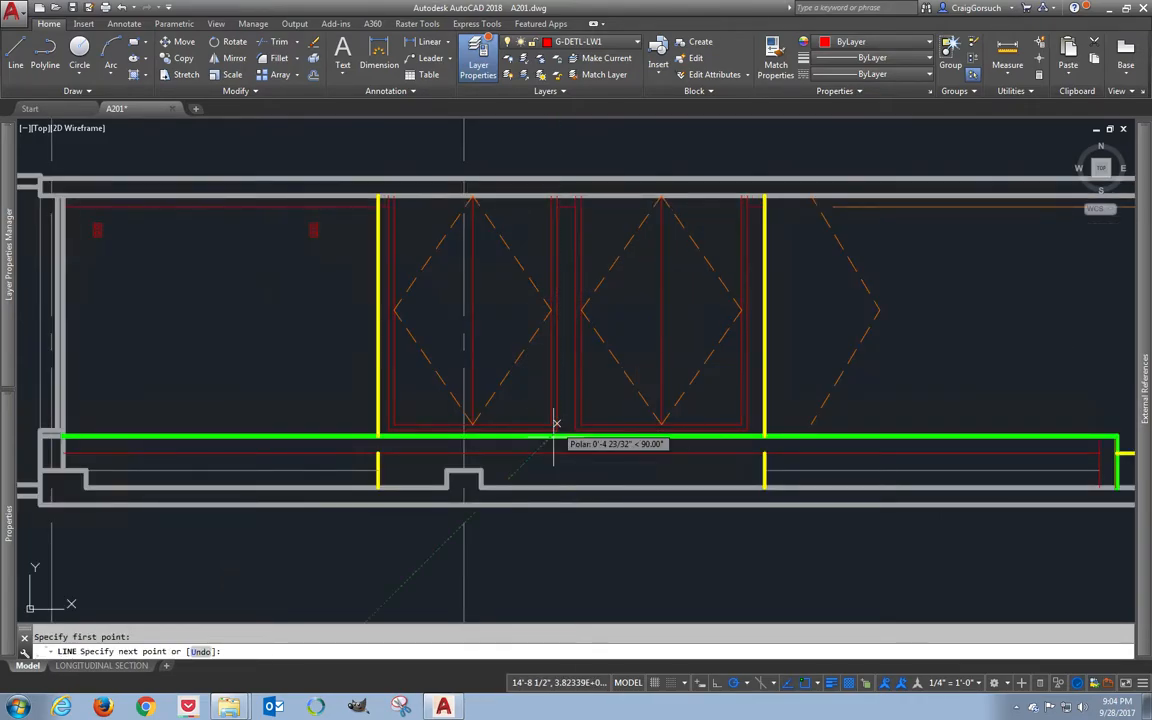
left_click(557, 487)
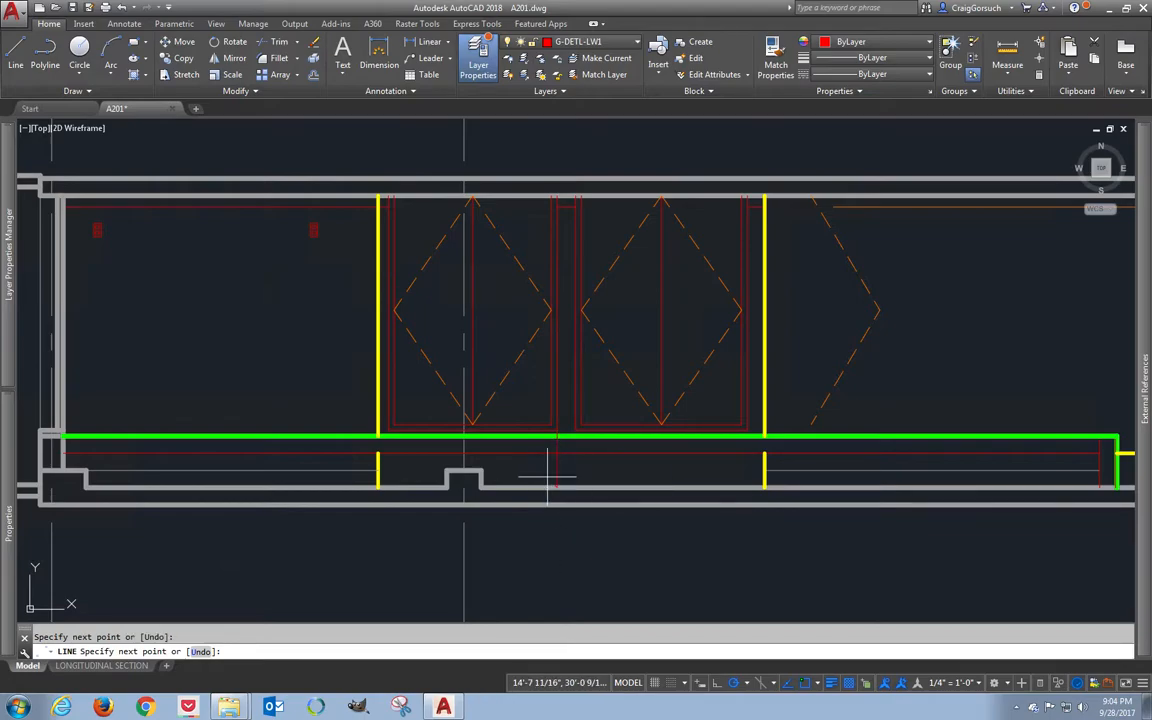
scroll(550, 484, "down", 2)
scroll(547, 472, "up", 8)
key("Escape")
- Trim the new vertical line between the green line and the thin red horizontal line below it
type("tr")
key("Return")
key("Return")
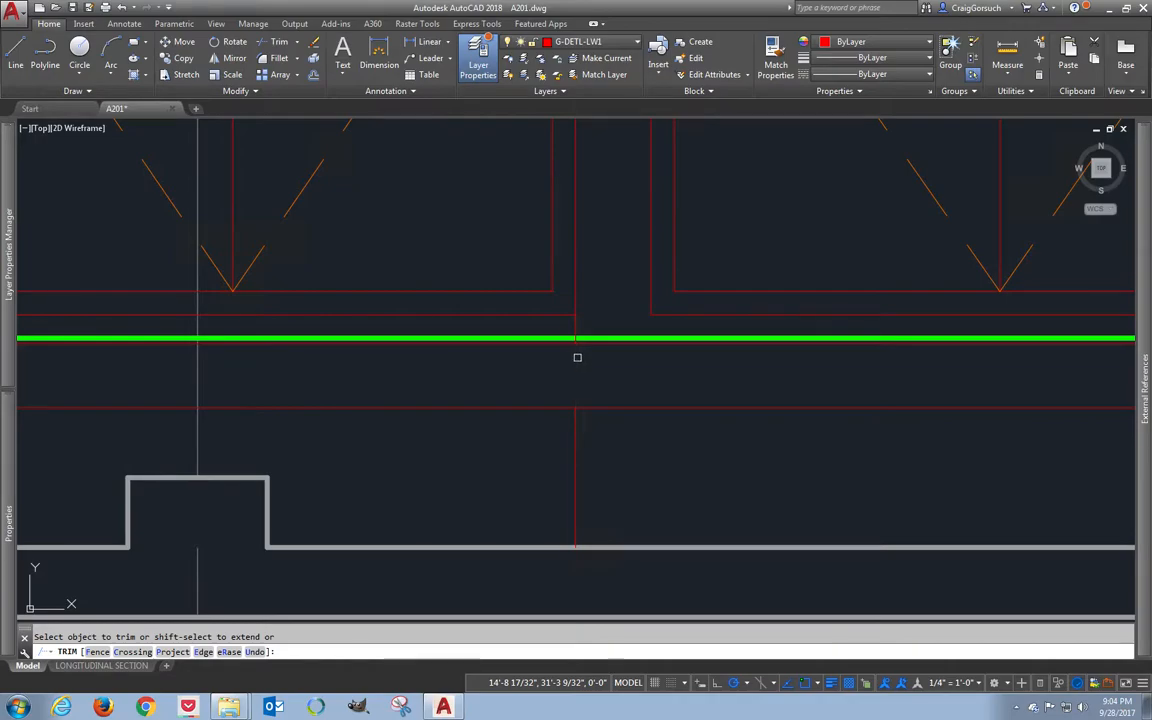
scroll(577, 357, "up", 4)
scroll(570, 330, "down", 3)
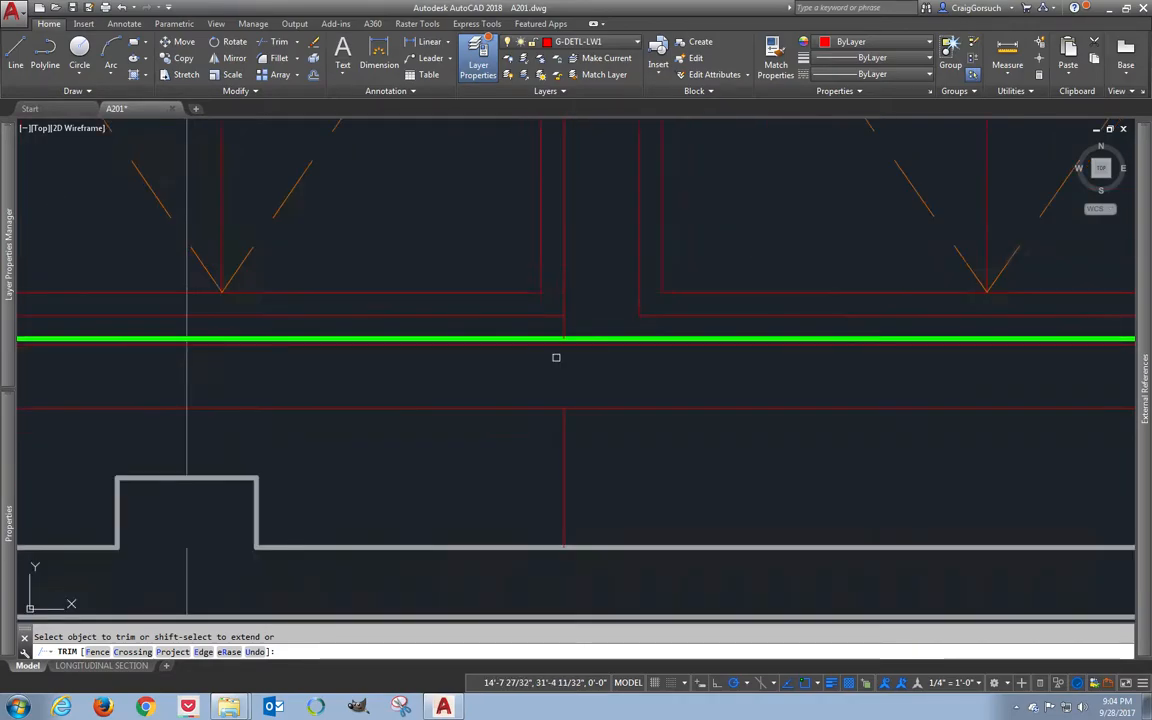
left_click(554, 377)
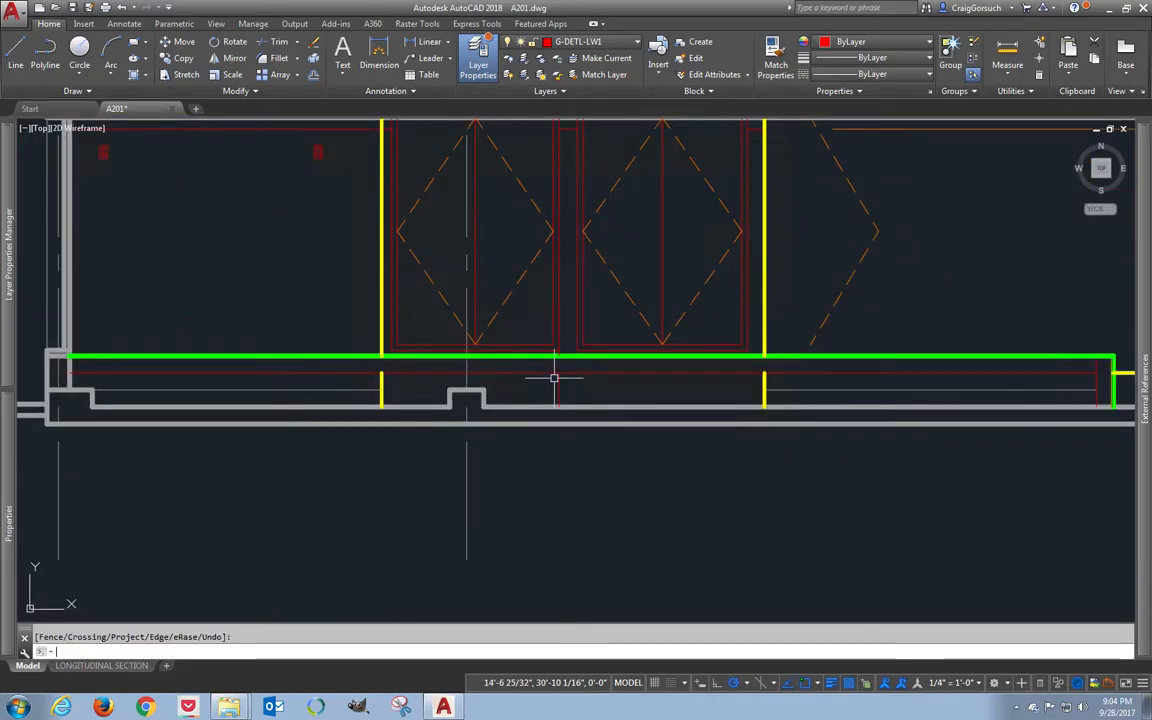
- Project a vertical ray upward from the centre of the outlet at the blue rectangular table beside the plan's lower wall
scroll(376, 236, "down", 3)
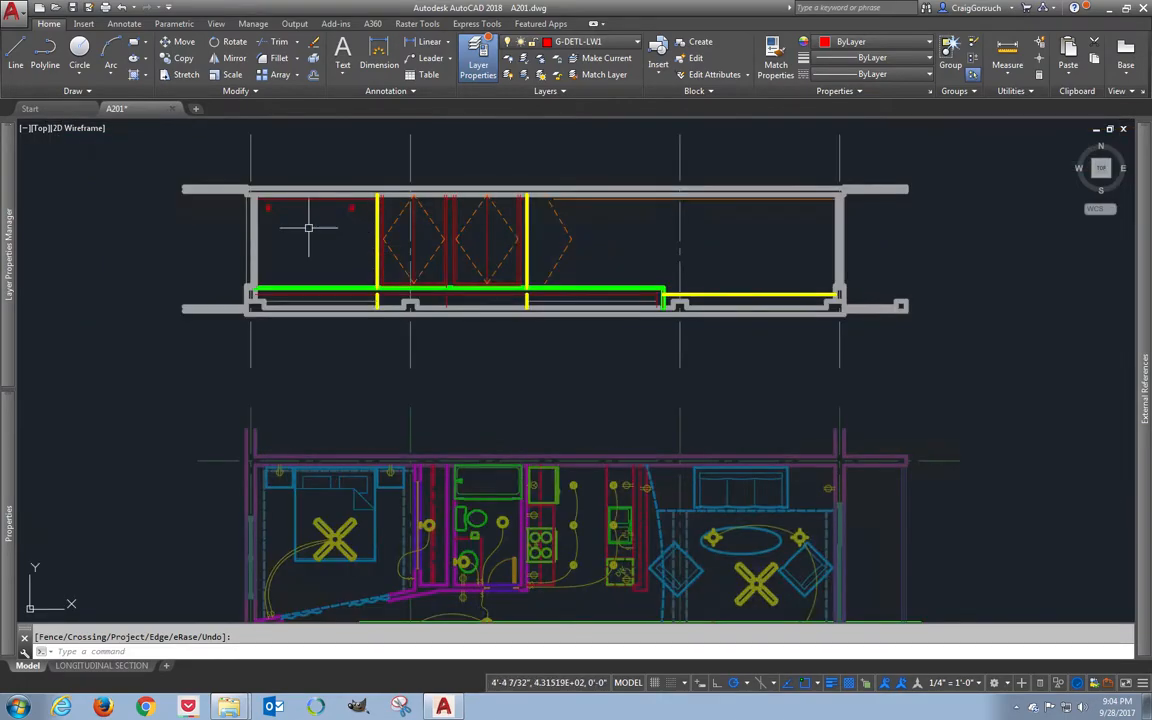
middle_click_drag(295, 227, 386, 157)
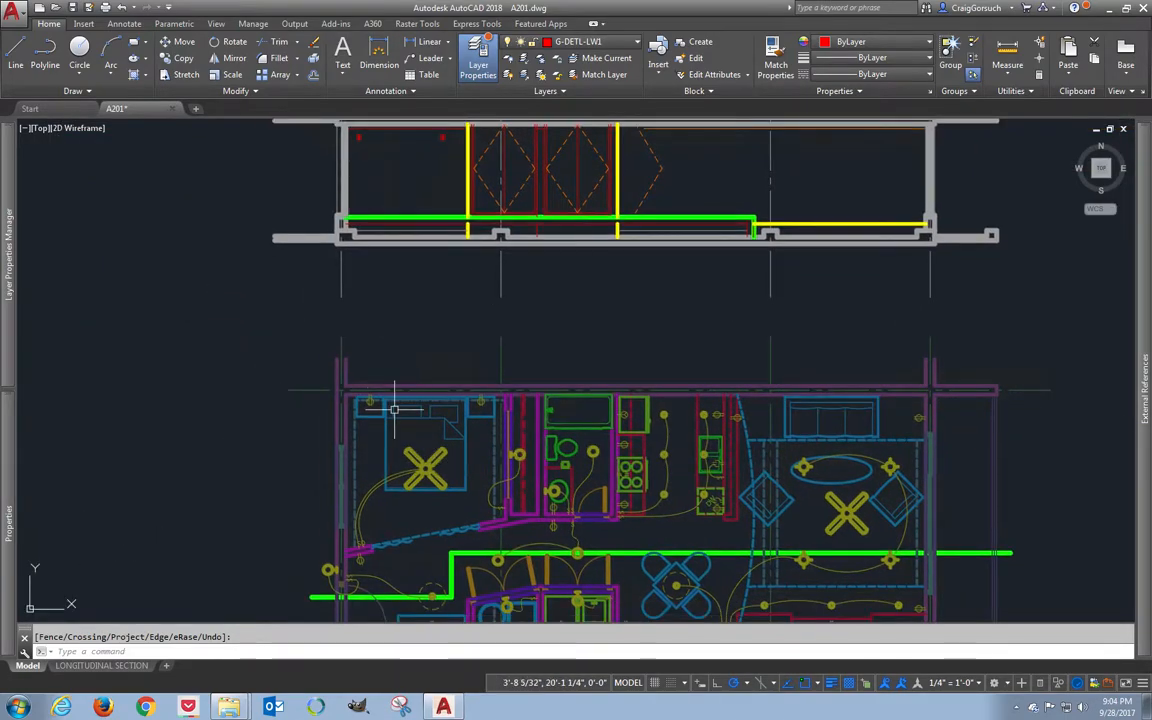
middle_click_drag(418, 532, 430, 437)
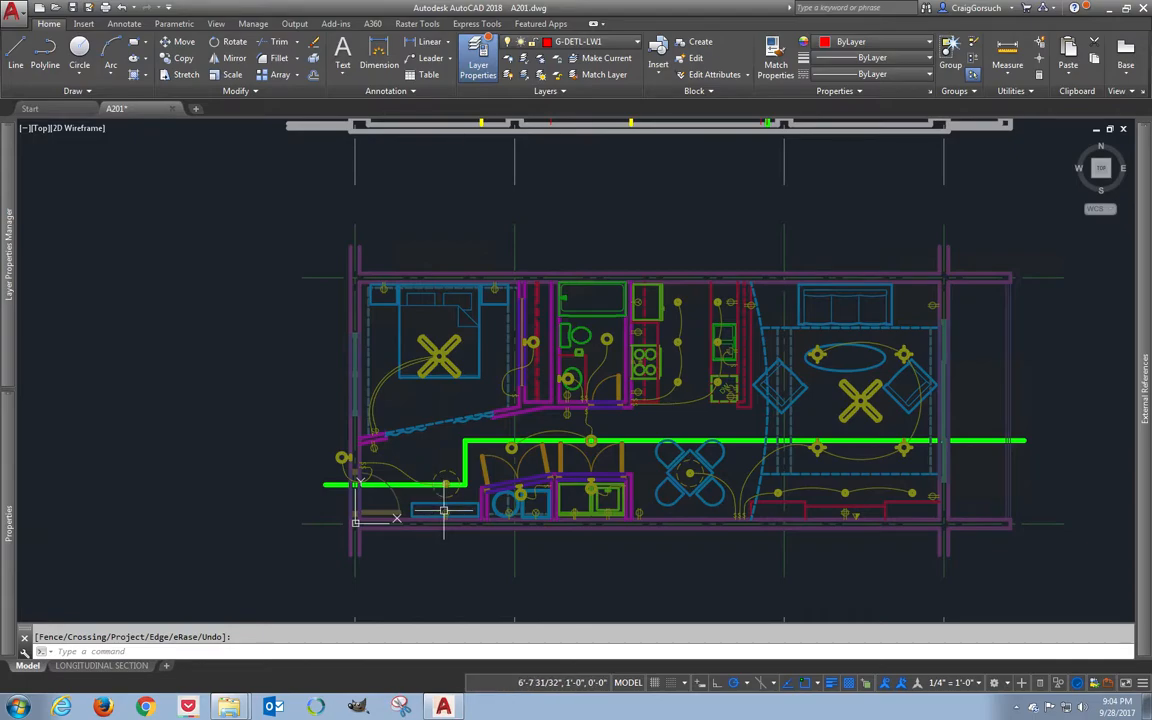
scroll(447, 520, "up", 2)
scroll(447, 522, "up", 8)
type("ray")
key("Return")
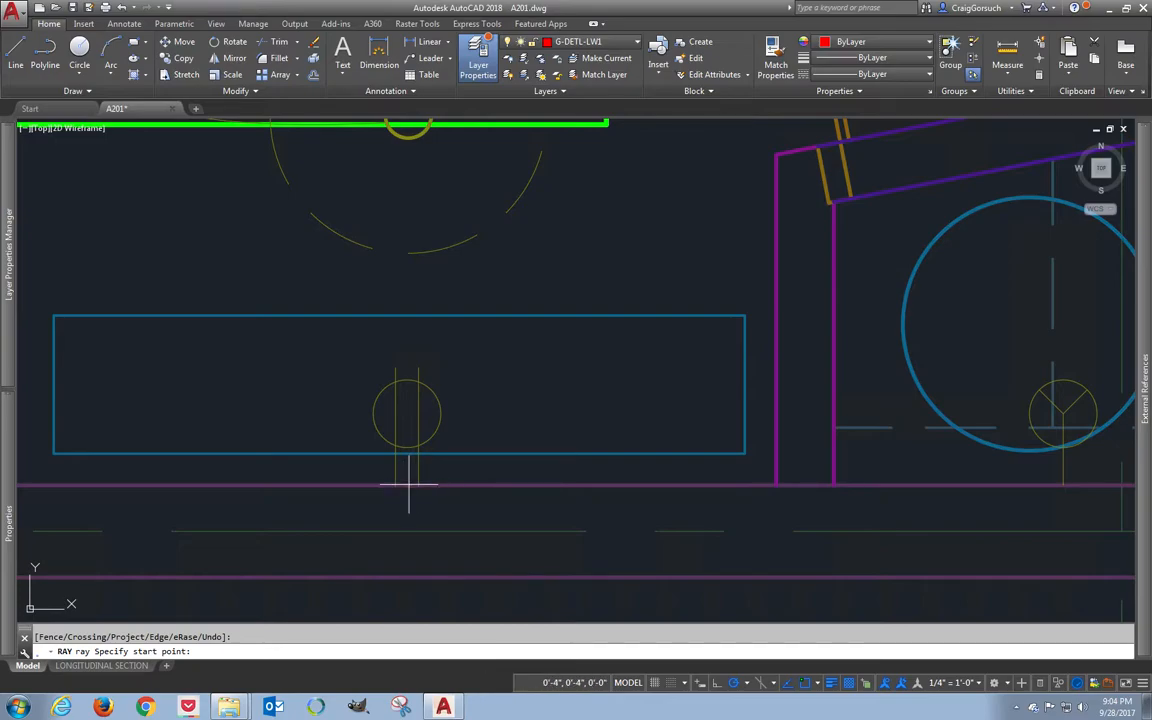
left_click(433, 430)
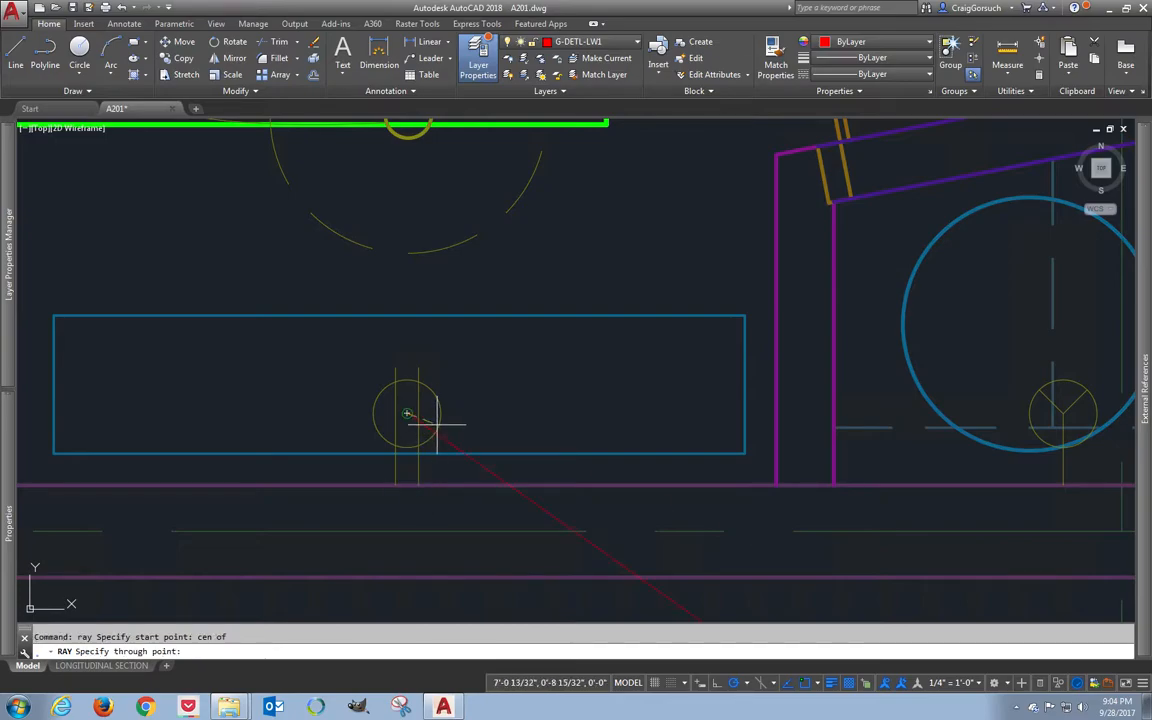
left_click(406, 362)
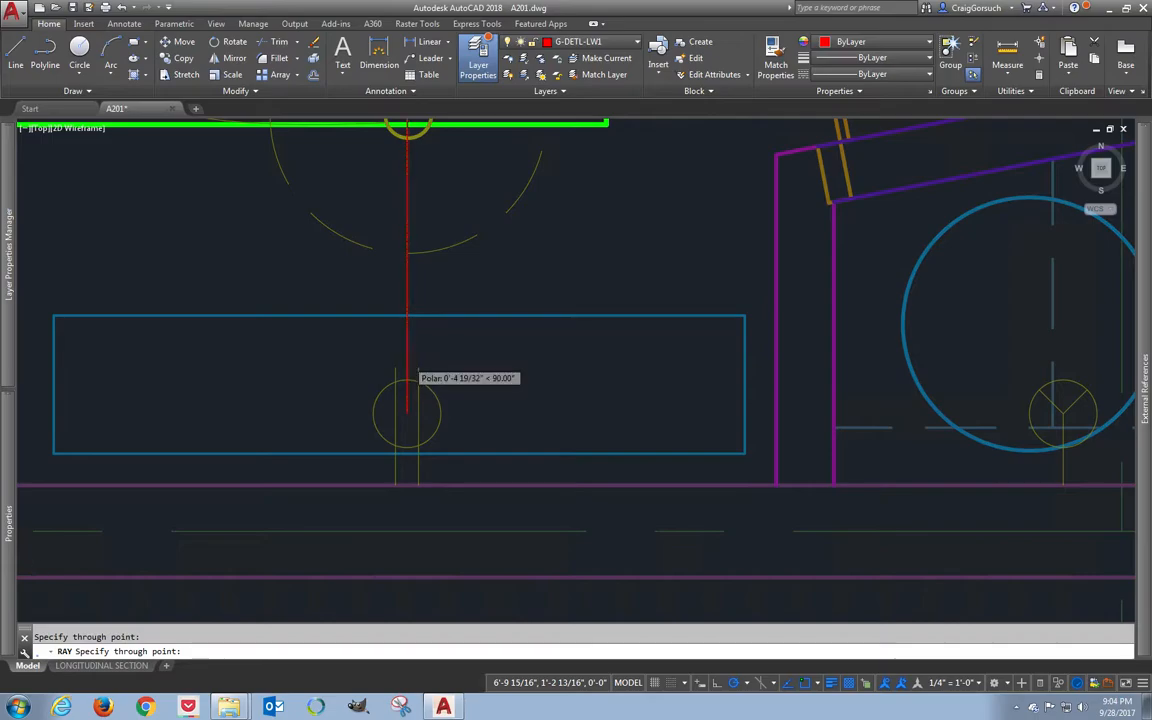
scroll(407, 360, "down", 8)
key("Return")
- Project a vertical ray upward from the centre of the outlet between the magenta closet wall and the dining table
middle_click_drag(901, 492, 658, 548)
scroll(491, 428, "up", 2)
key("Return")
type("ce")
left_click(472, 425)
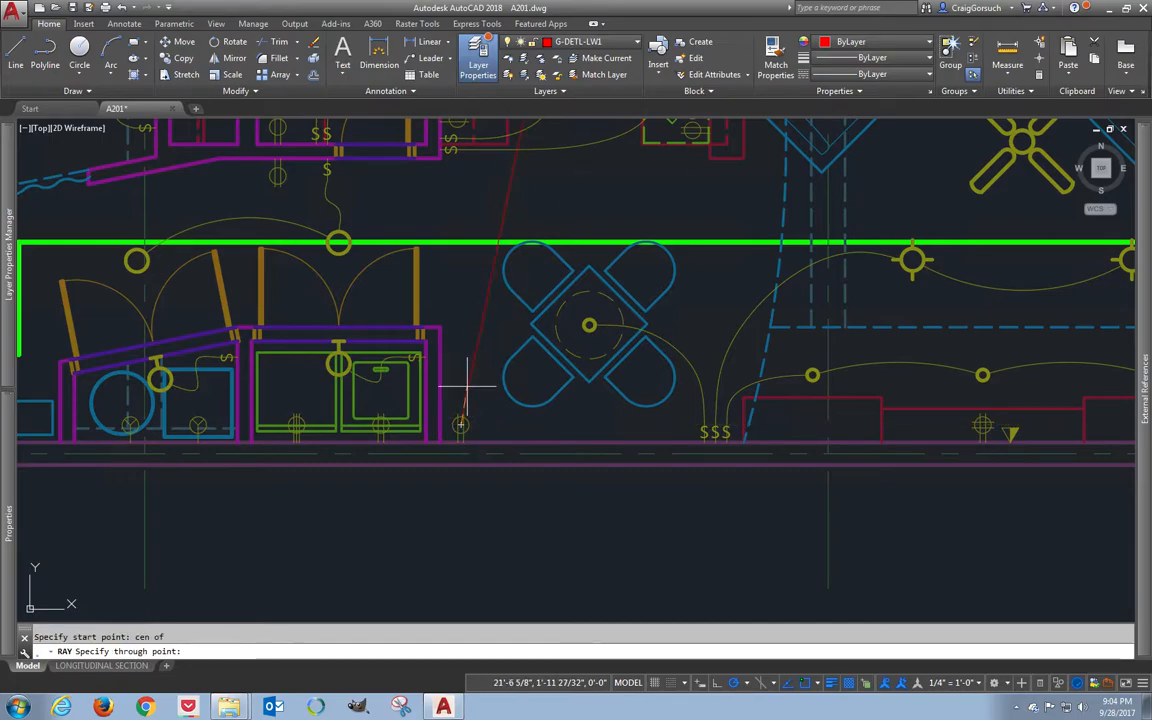
left_click(460, 390)
key("Return")
- Project a vertical ray upward from the middle of the three switches on the plan's lower wall
scroll(720, 441, "up", 4)
key("Return")
left_click(705, 450)
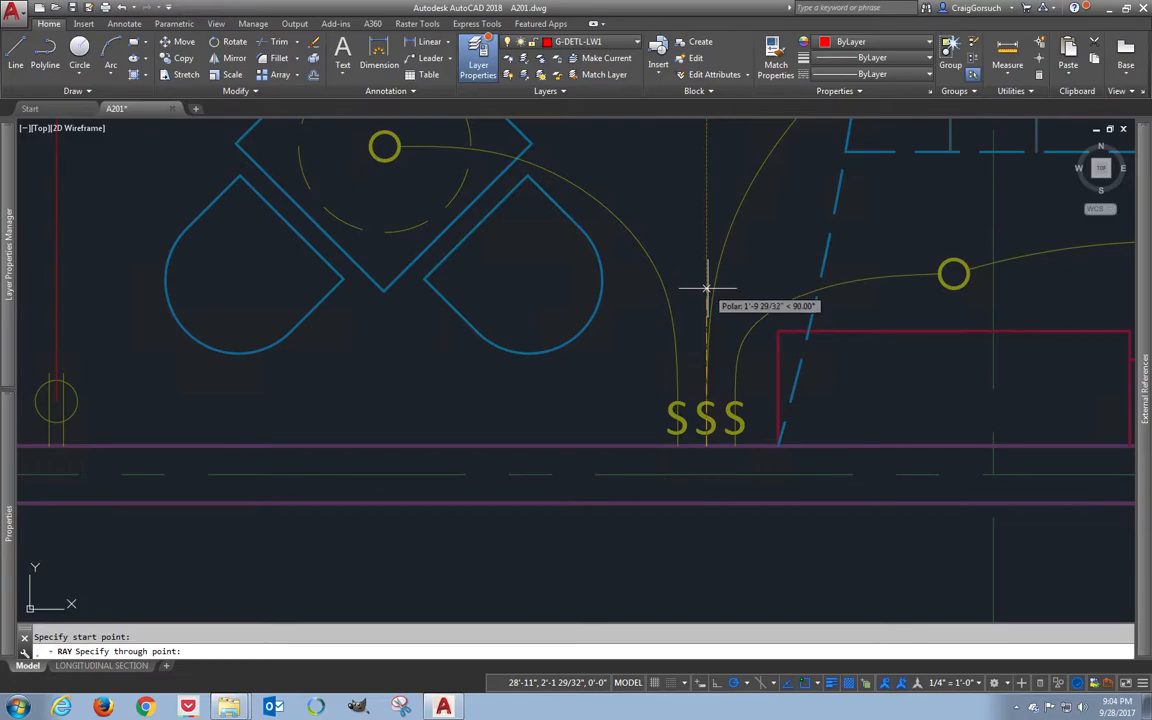
left_click(699, 291)
key("Return")
scroll(678, 363, "down", 2)
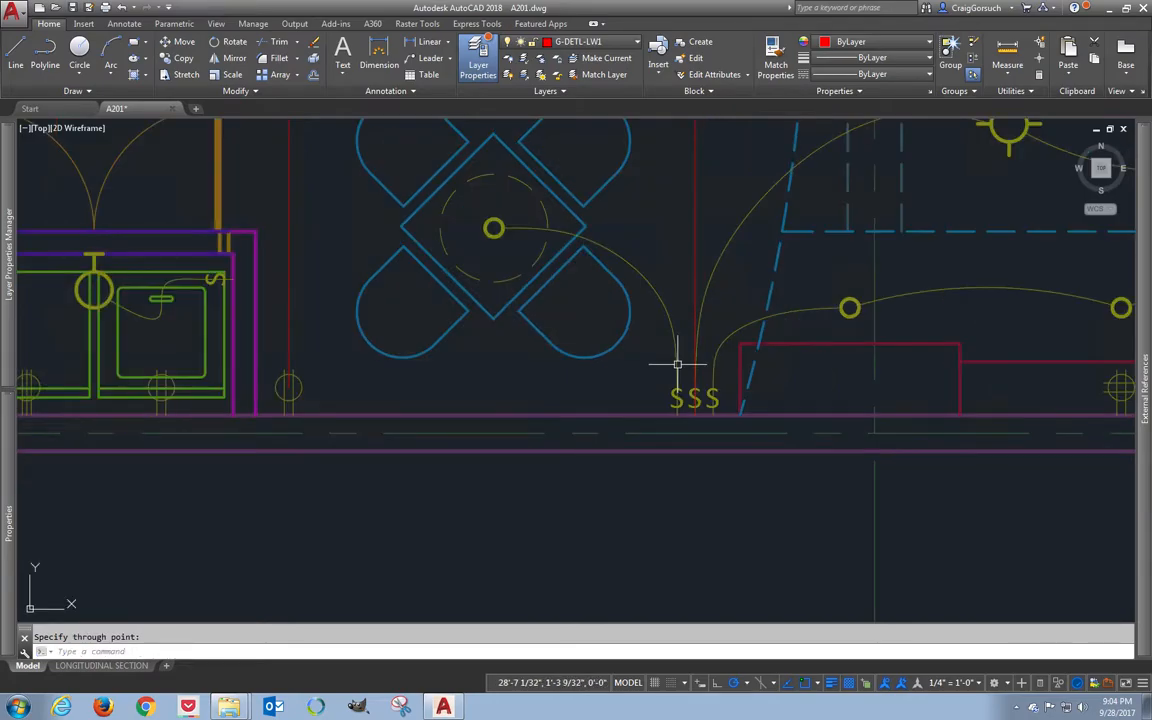
- Move the leftmost outlet symbol in the upper section horizontally onto the leftmost projected ray
middle_click_drag(677, 365, 379, 372)
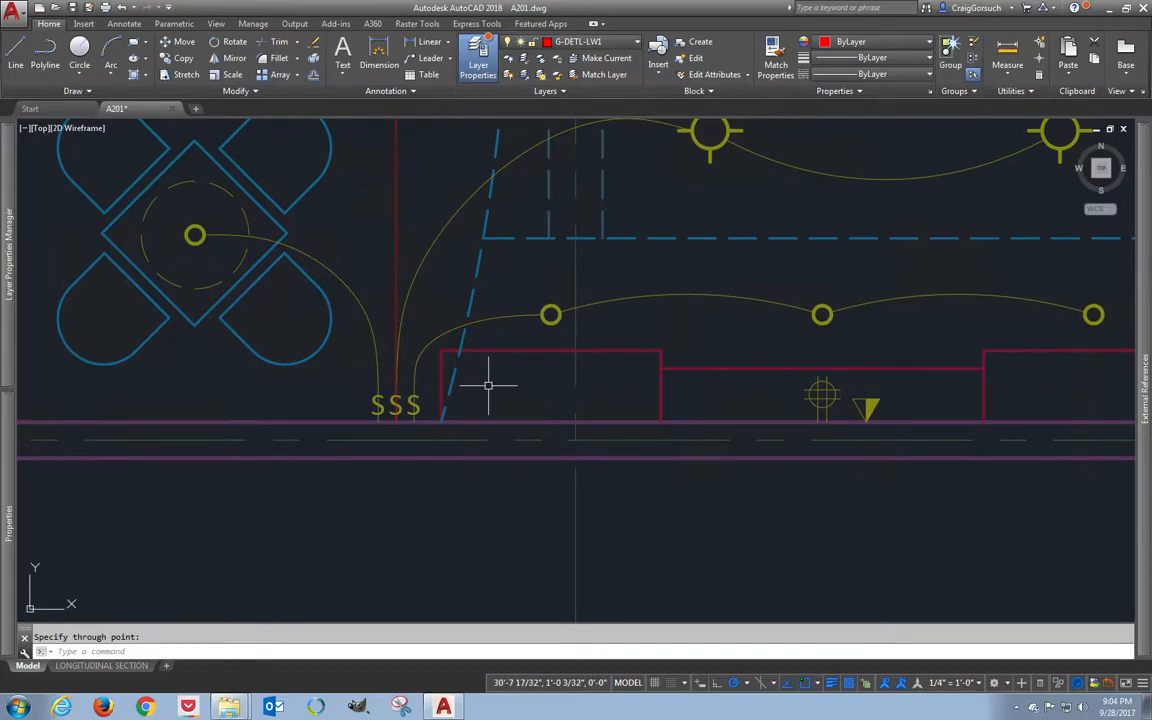
scroll(575, 430, "down", 4)
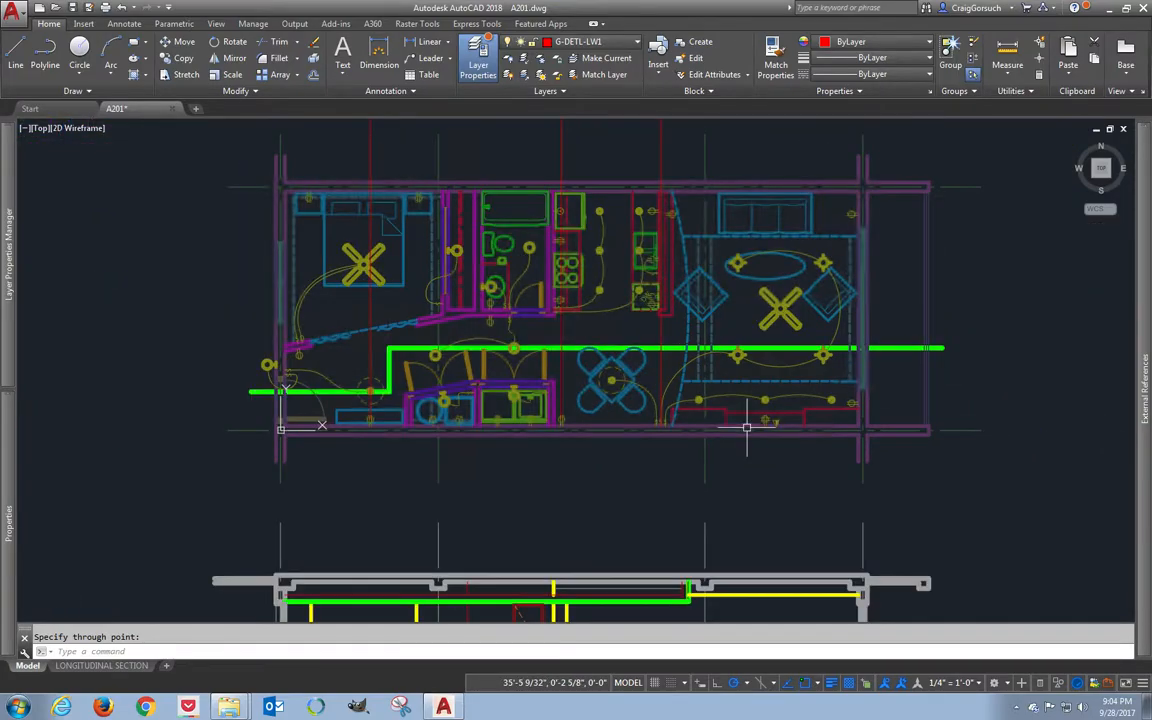
mouse_move(746, 432)
middle_mouse_down()
mouse_move(701, 479)
mouse_move(701, 540)
middle_mouse_up()
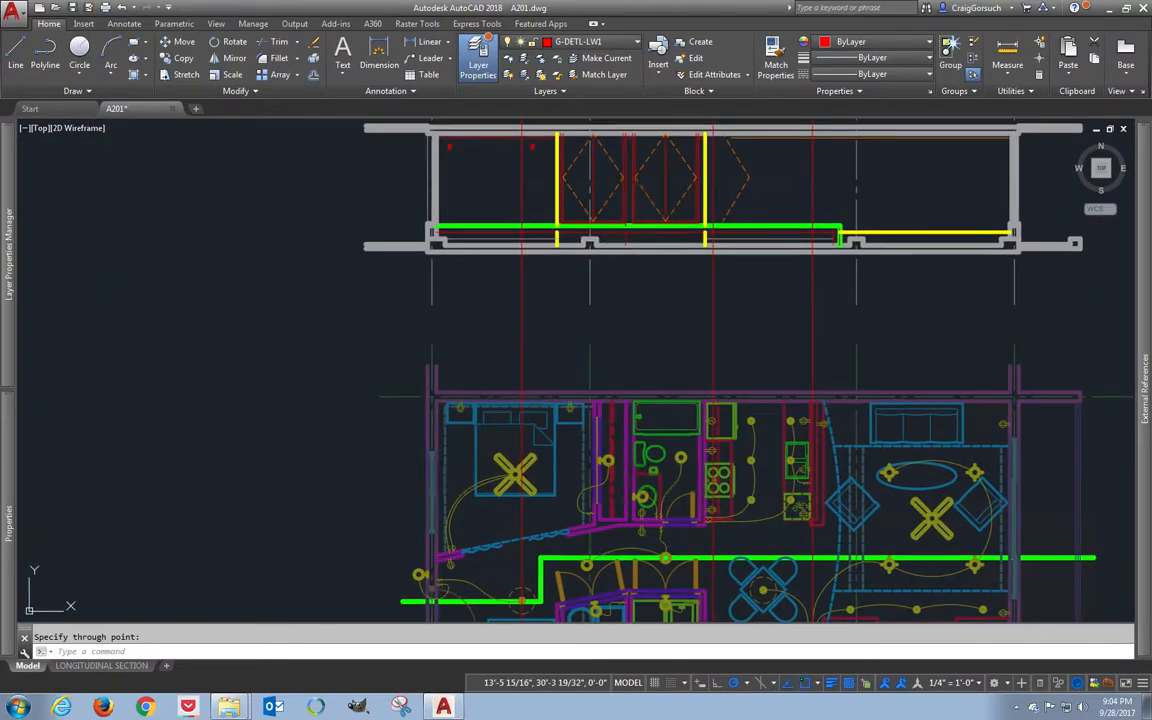
scroll(457, 208, "up", 4)
scroll(457, 208, "up", 4)
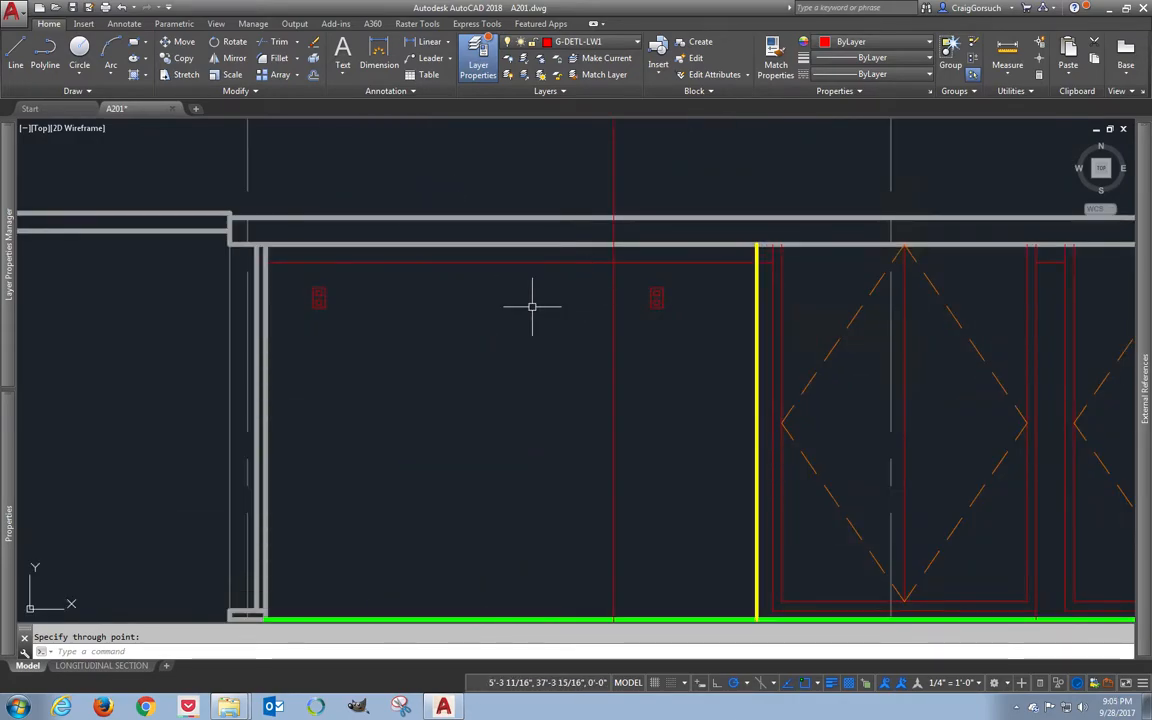
key("Escape")
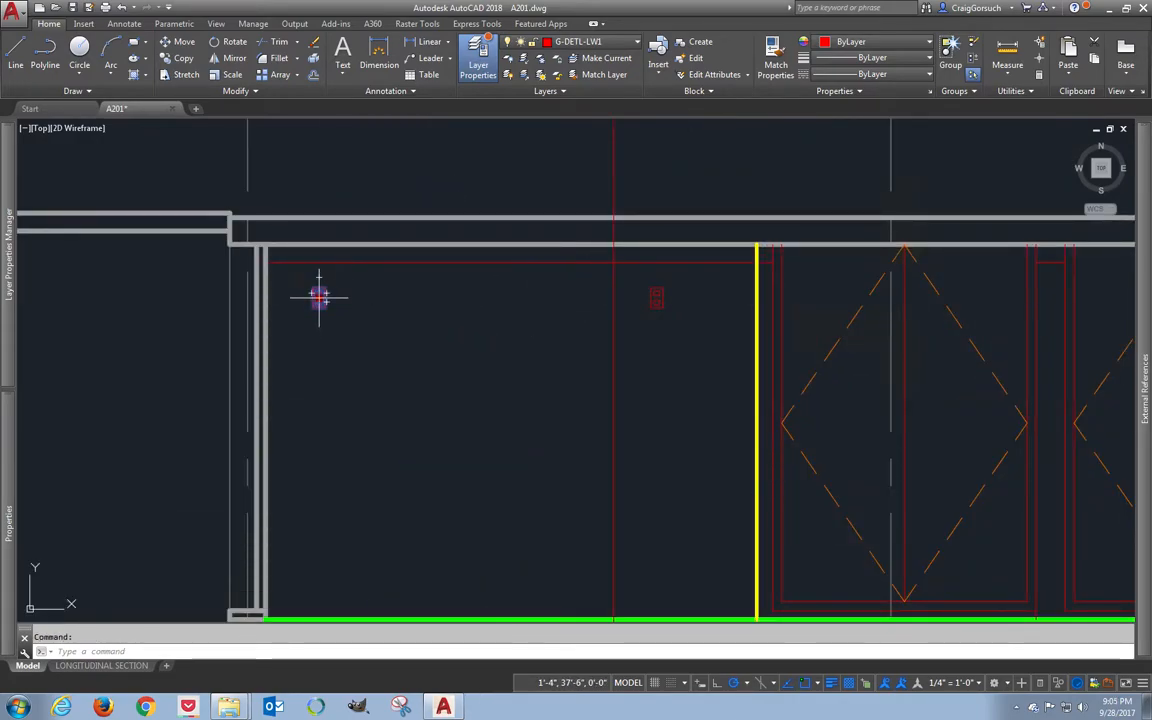
left_click(319, 297)
left_click(613, 297)
key("Escape")
- Move the other outlet symbol horizontally onto the projected ray just right of the closet's right yellow wall
left_click(643, 296)
left_click(658, 297)
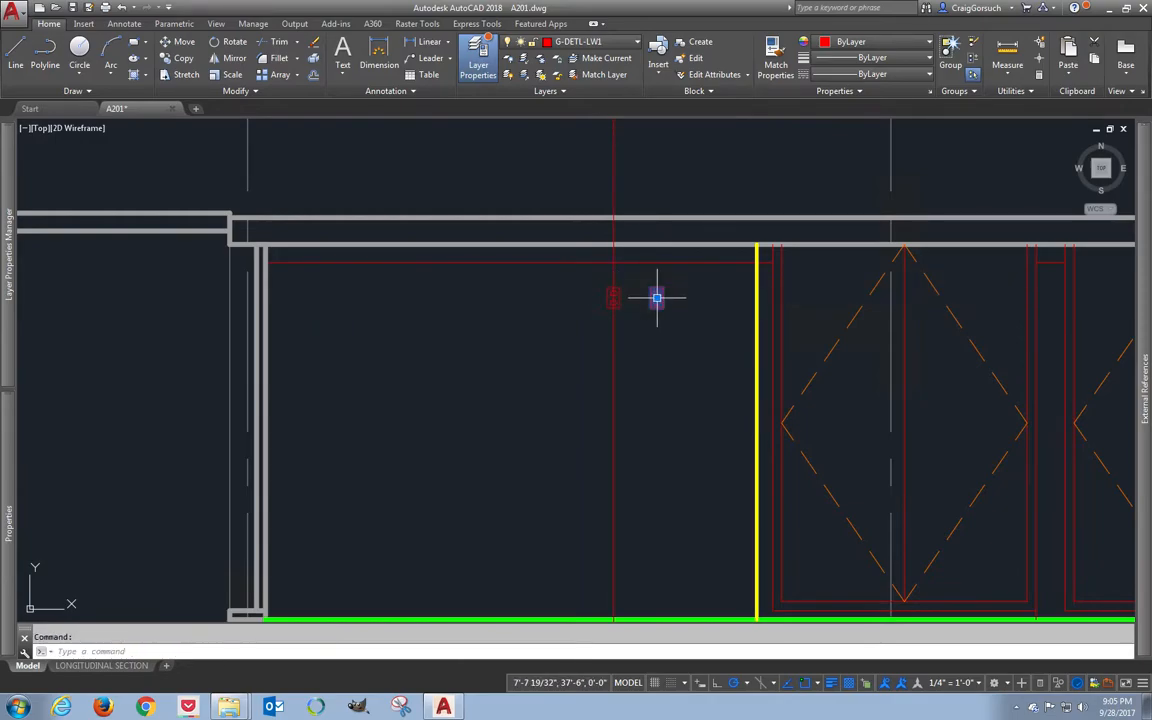
left_click(657, 297)
middle_click_drag(841, 314, 228, 337)
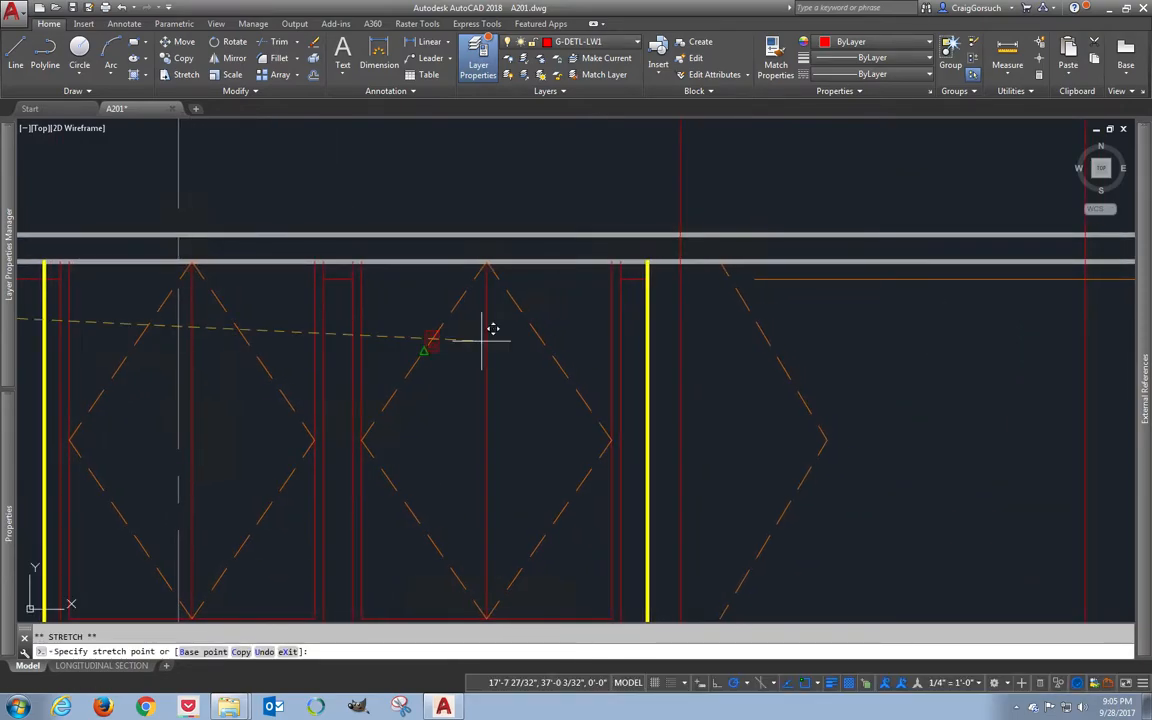
left_click(611, 325)
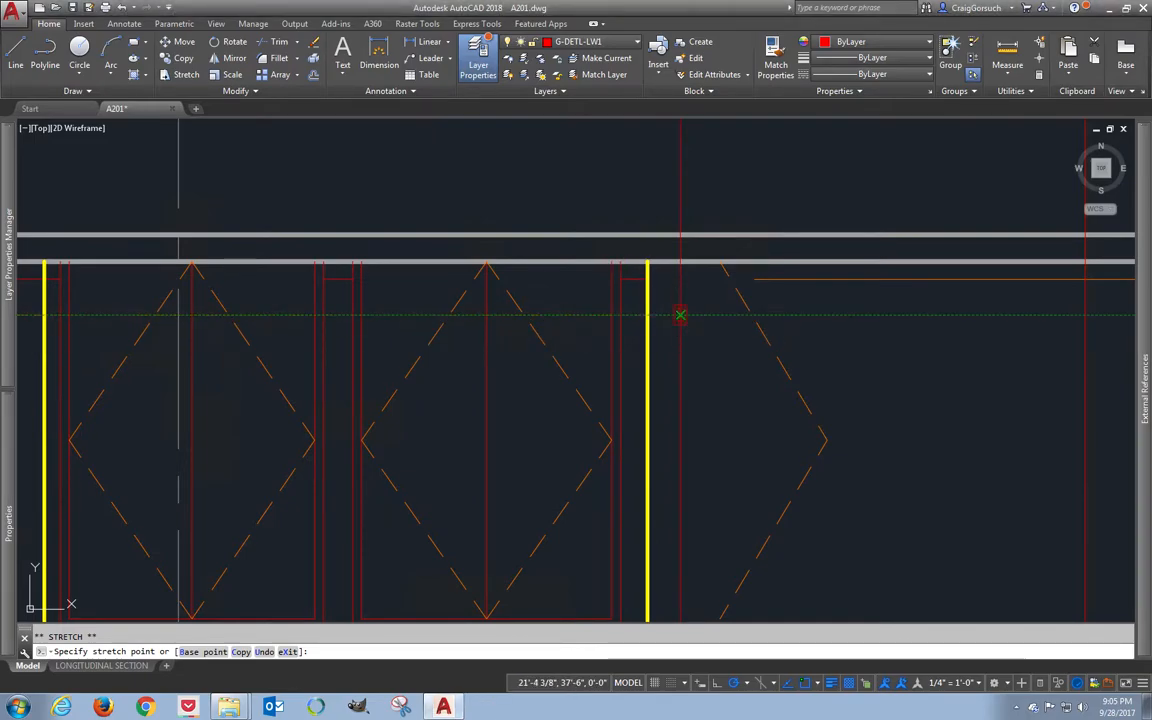
key("Escape")
- Erase the leftover dashed swing symbol to the right of the closet's yellow wall
left_click(769, 311)
left_click(735, 336)
type("e")
key("Return")
- Extend the orange horizontal line leftward past the ray and yellow wall to the right door's frame
type("x")
key("Return")
key("Return")
left_click(775, 283)
key("Return")
key("Return")
key("Return")
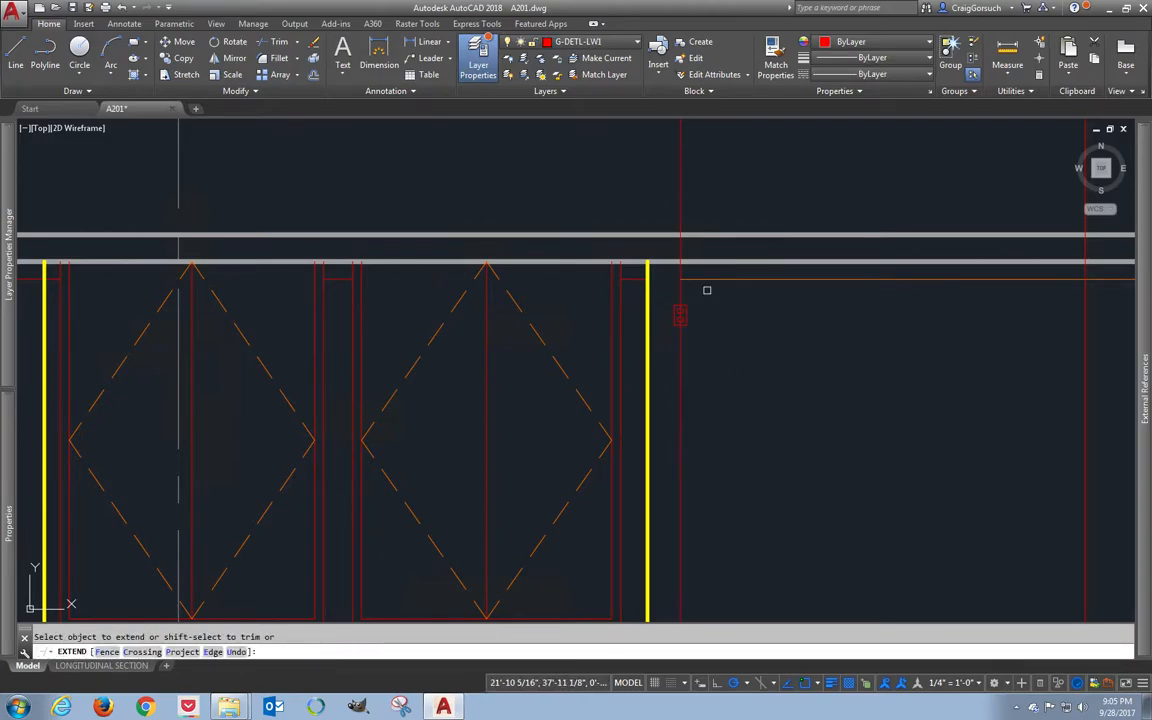
key("Return")
- Insert the Switch 3 Elev block on the ray right of the outlet, 42 inches below the lower grey line, unscaled and unrotated
mouse_move(728, 334)
middle_mouse_down()
mouse_move(521, 254)
mouse_move(429, 298)
middle_mouse_up()
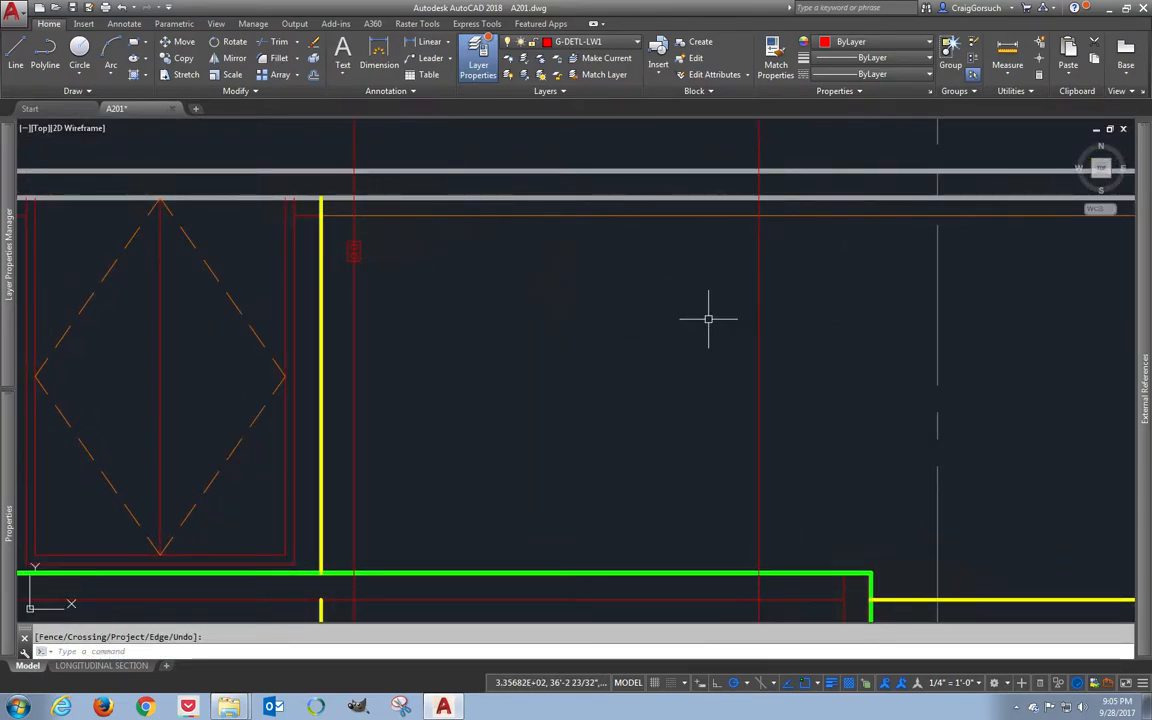
key("Escape")
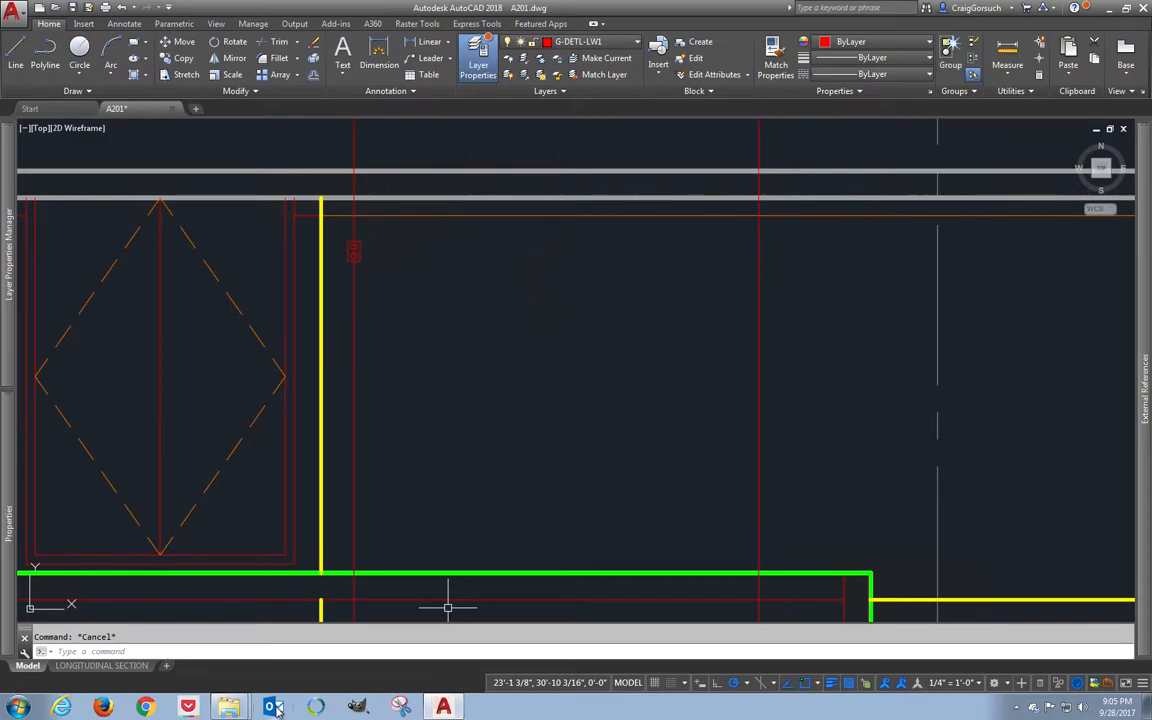
mouse_move(232, 710)
left_click(226, 655)
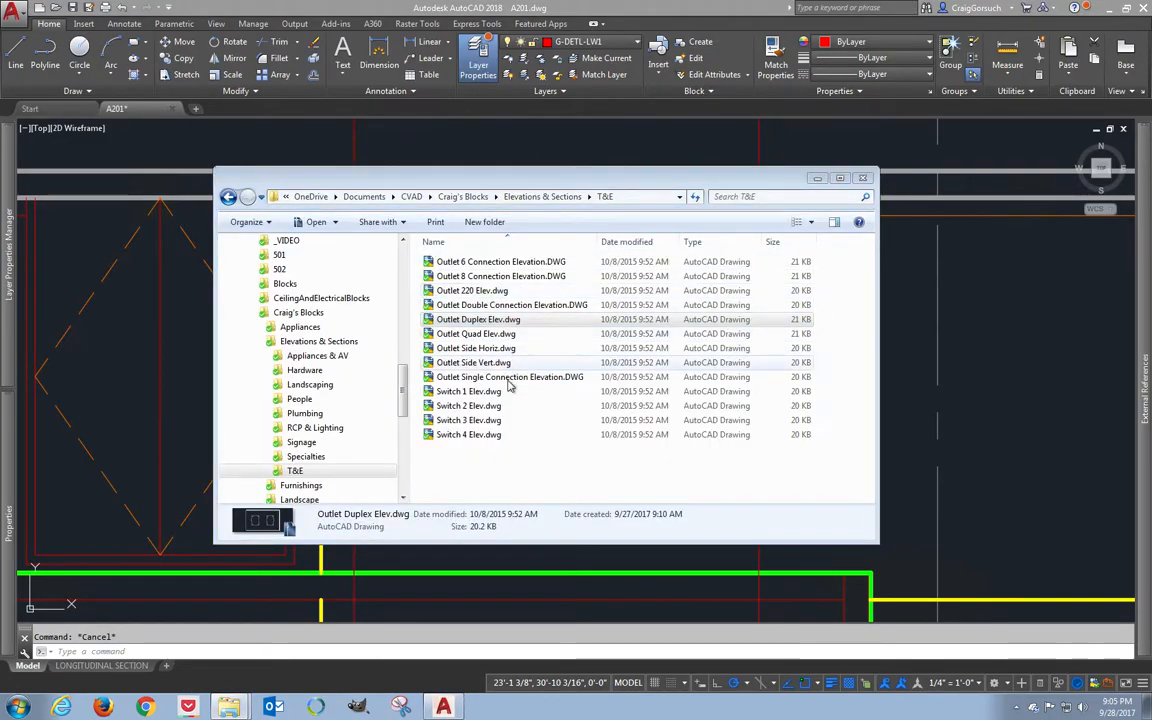
left_click(505, 406)
left_click(490, 421)
mouse_move(490, 421)
left_mouse_down()
mouse_move(452, 434)
mouse_move(930, 360)
left_mouse_up()
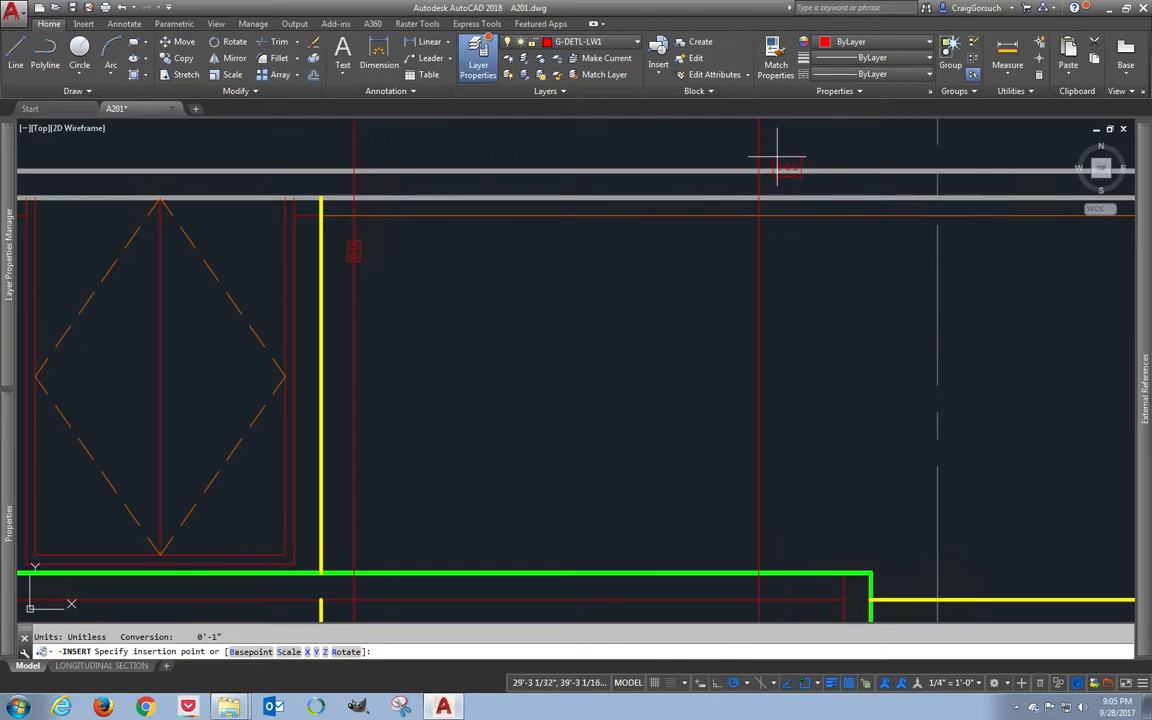
left_click(758, 286)
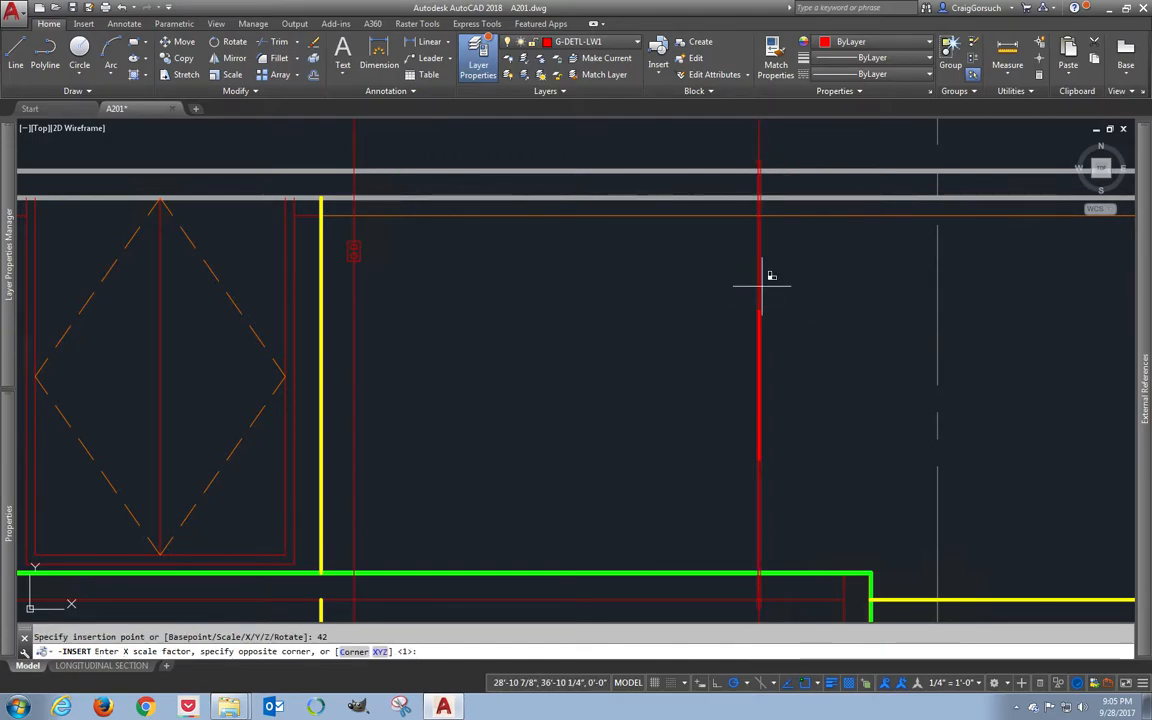
key("Return")
key("Return")
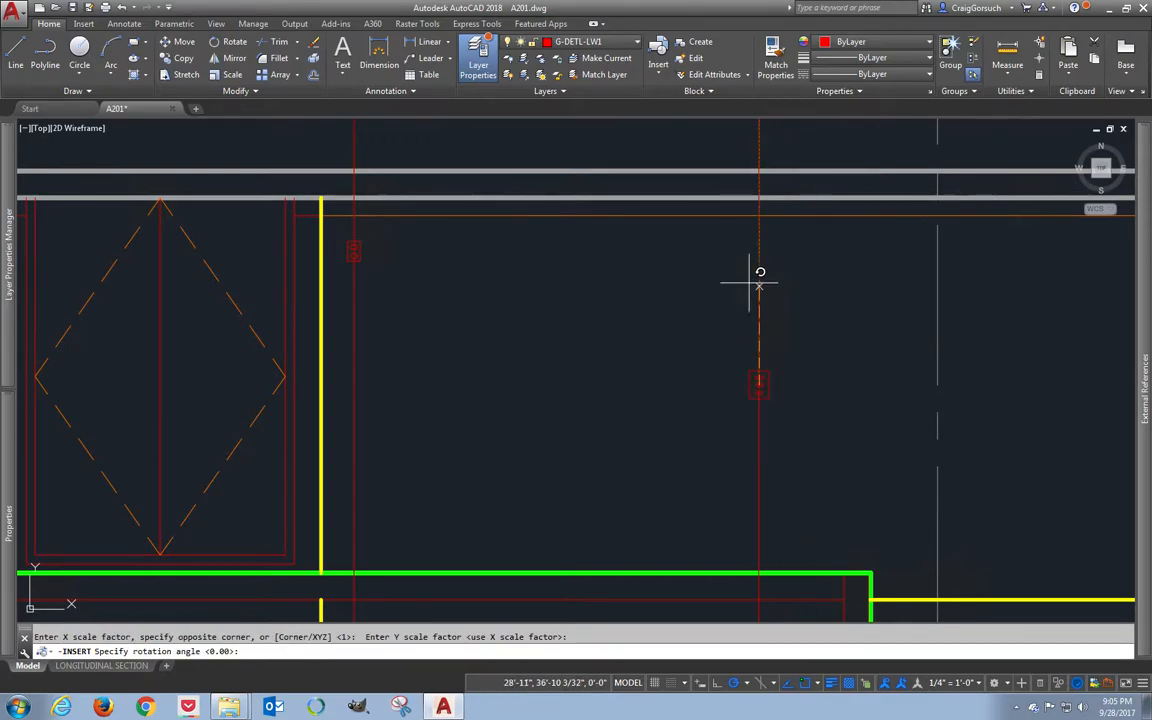
left_click(651, 385)
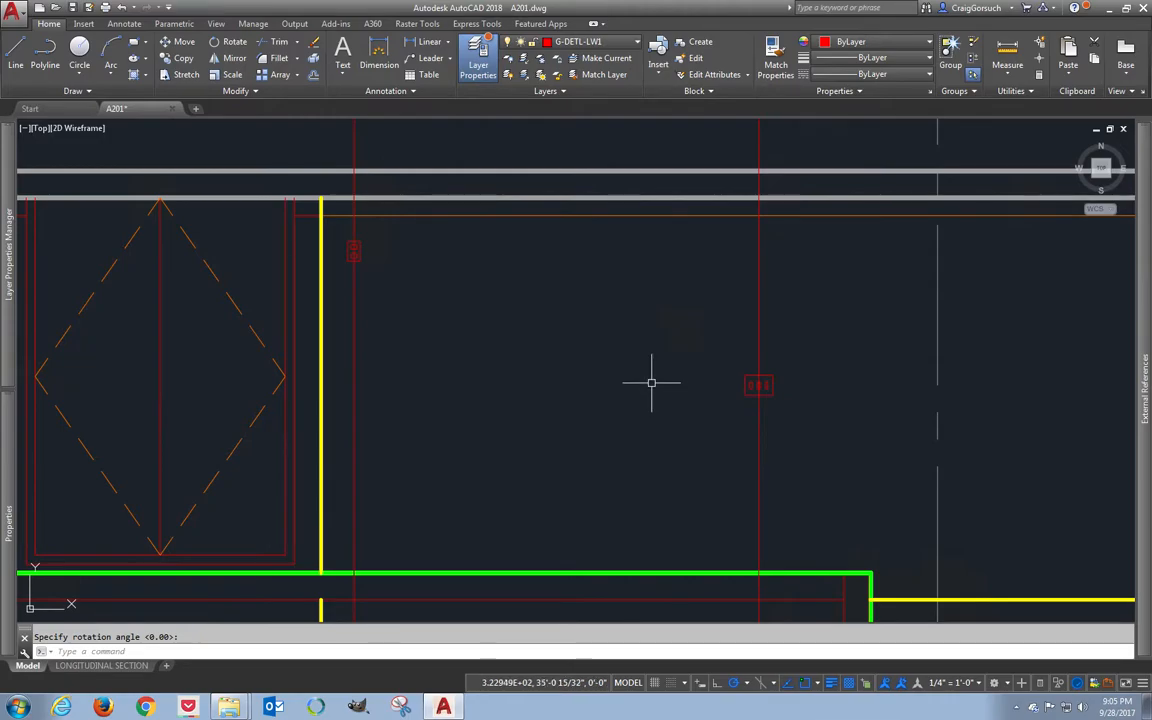
key("Escape")
- Erase the three projected rays used to place the outlets and the switch in the upper section
left_click(793, 237)
left_click(746, 260)
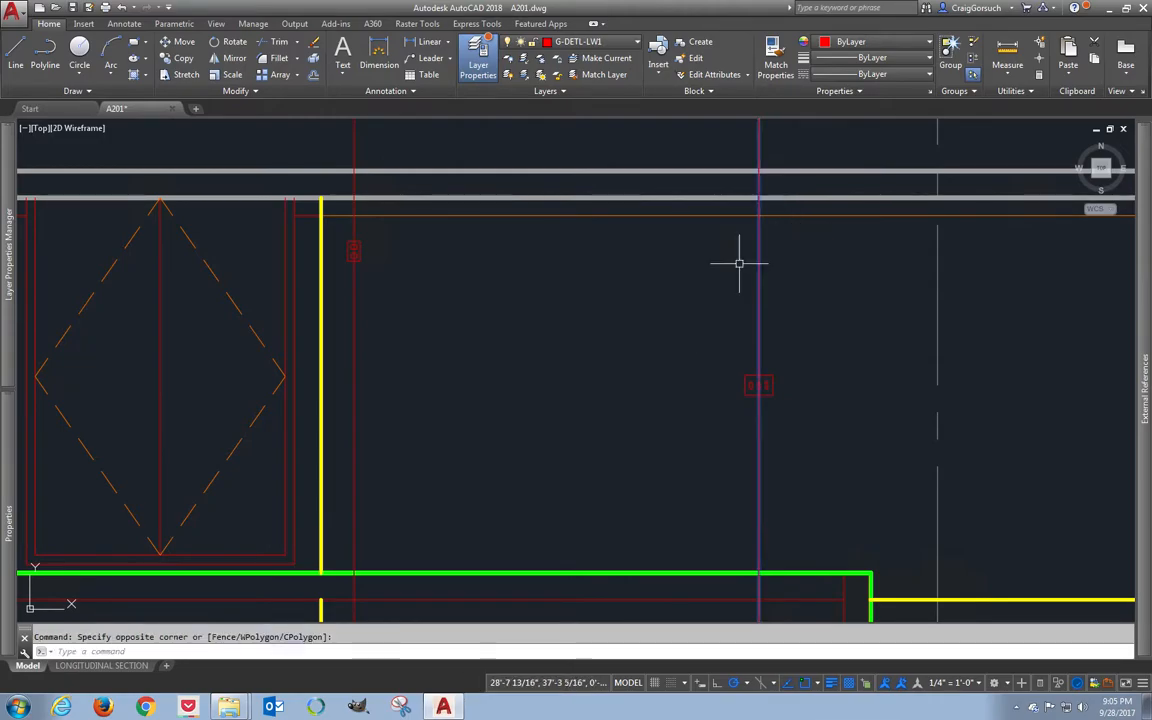
left_click(409, 333)
left_click(348, 358)
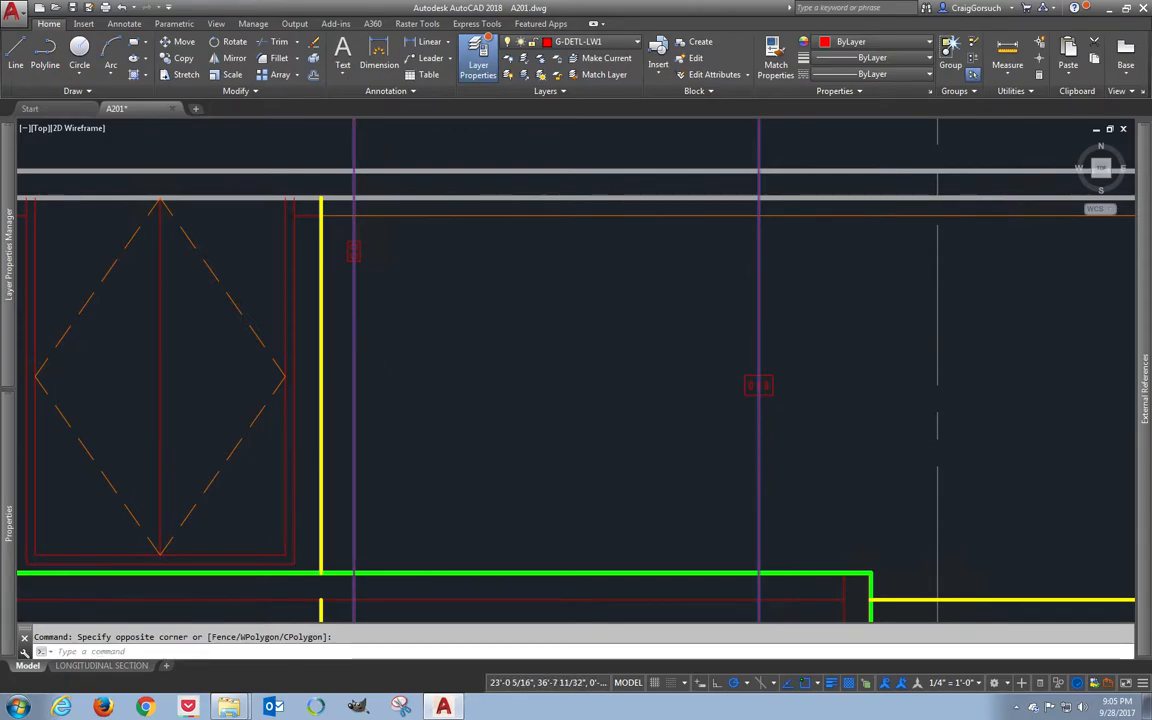
scroll(400, 330, "down", 5)
scroll(442, 296, "up", 2)
left_click(535, 255)
middle_click_drag(683, 262, 323, 262)
type("e")
key("Return")
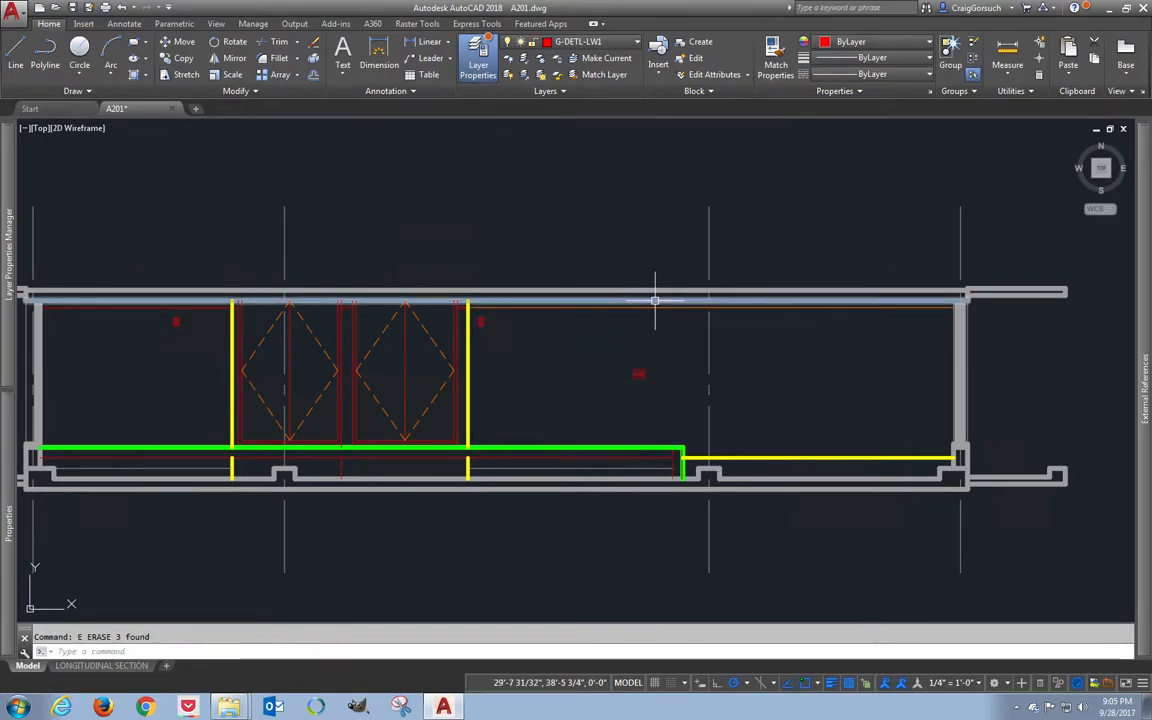
- Project three vertical rays upward from the corners of the red built-in units along the living area's lower wall in the plan
scroll(655, 297, "down", 4)
middle_click_drag(676, 563, 650, 495)
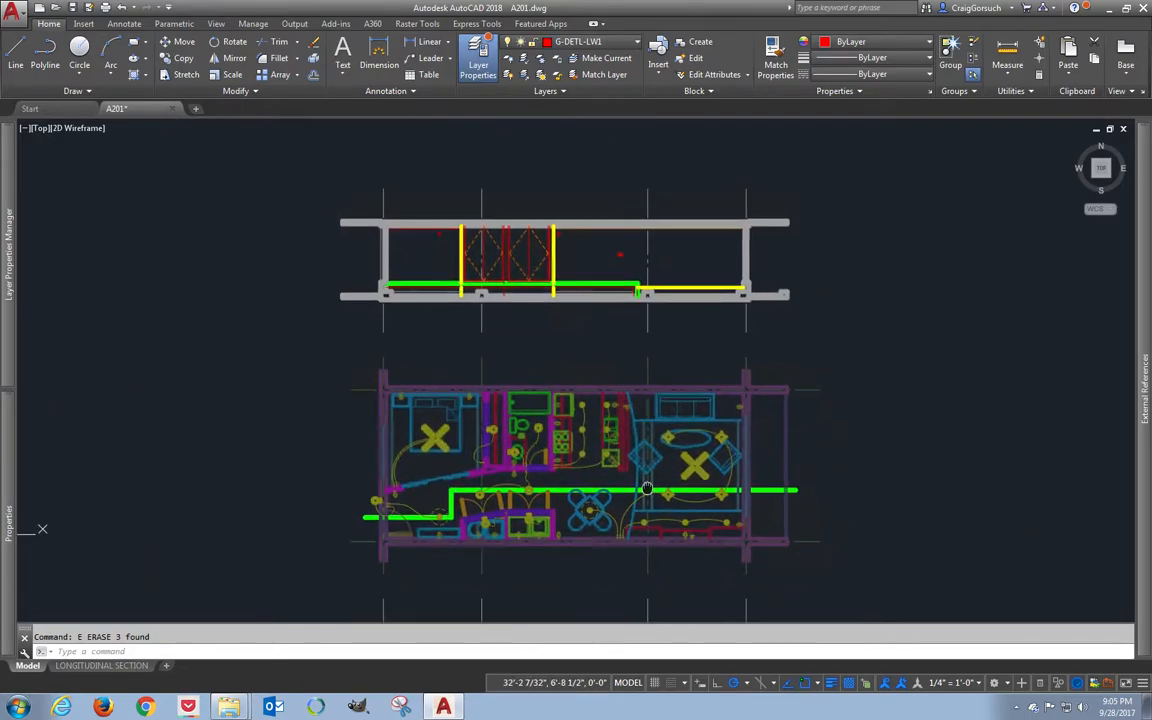
scroll(590, 500, "up", 3)
scroll(664, 543, "up", 4)
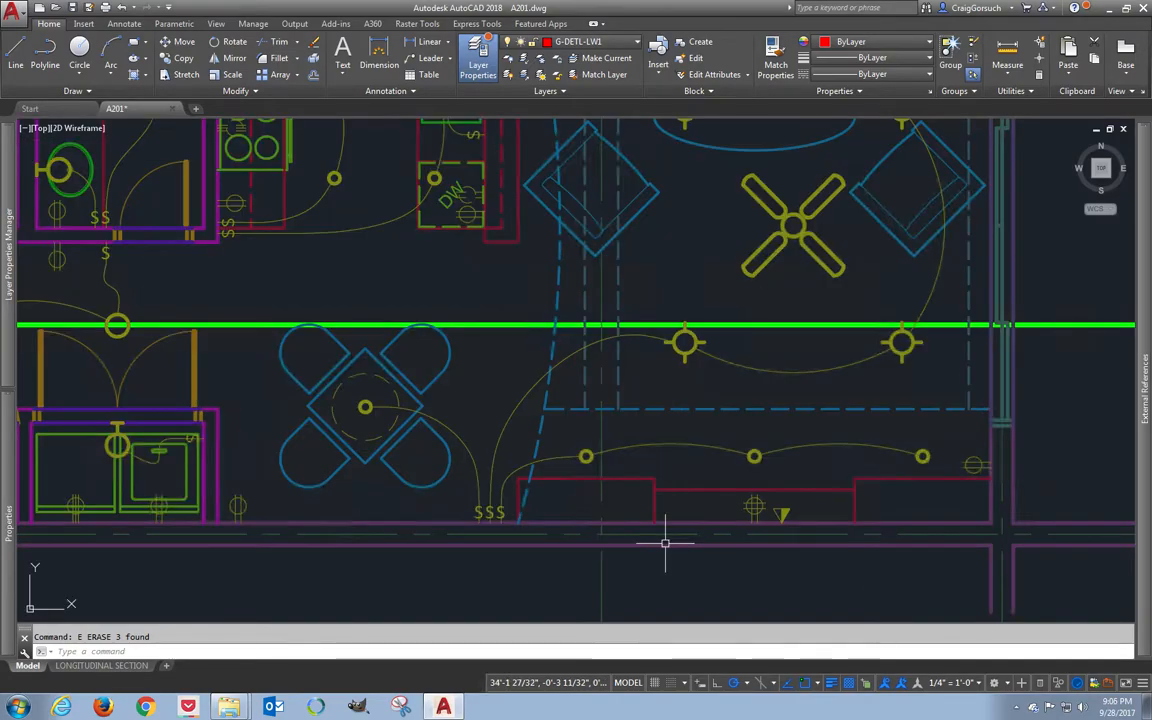
type("ray")
key("Return")
left_click(518, 479)
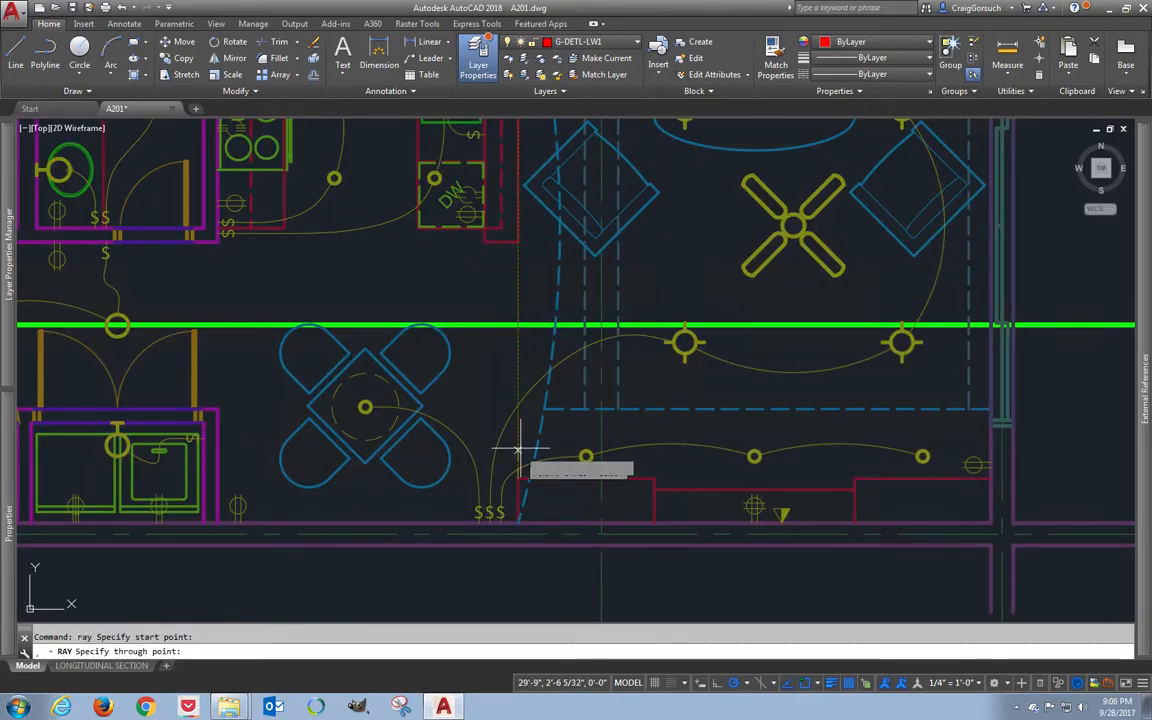
left_click(656, 468)
key("Return")
key("Return")
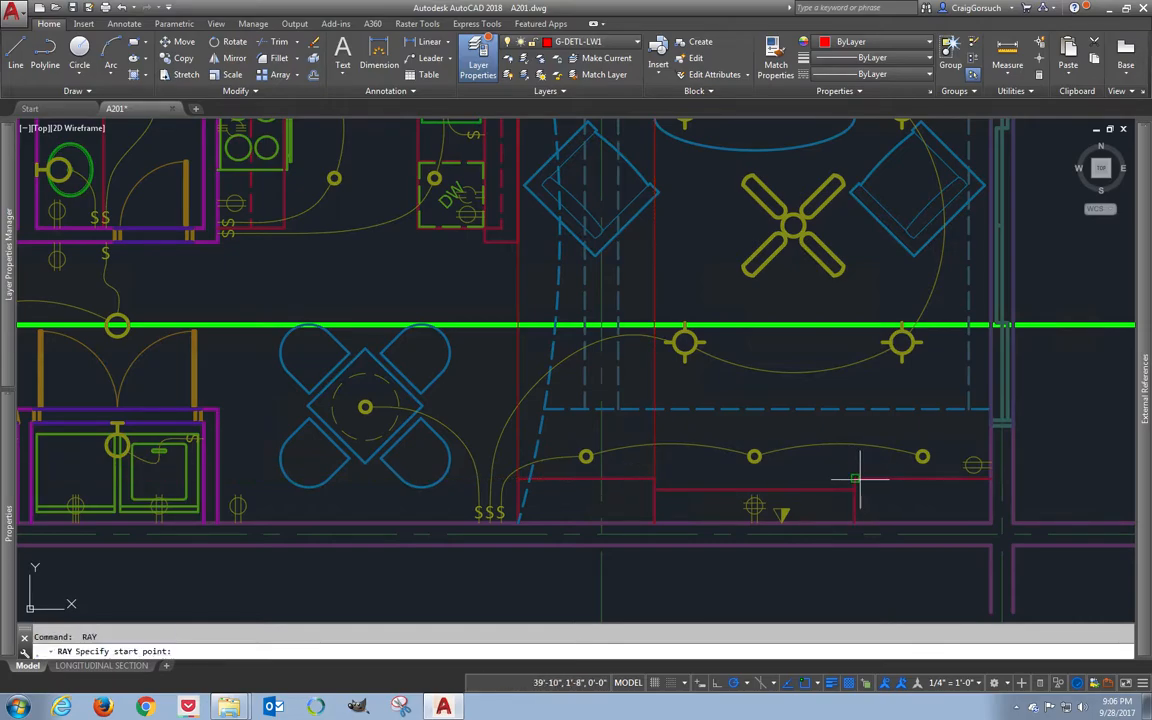
left_click(855, 478)
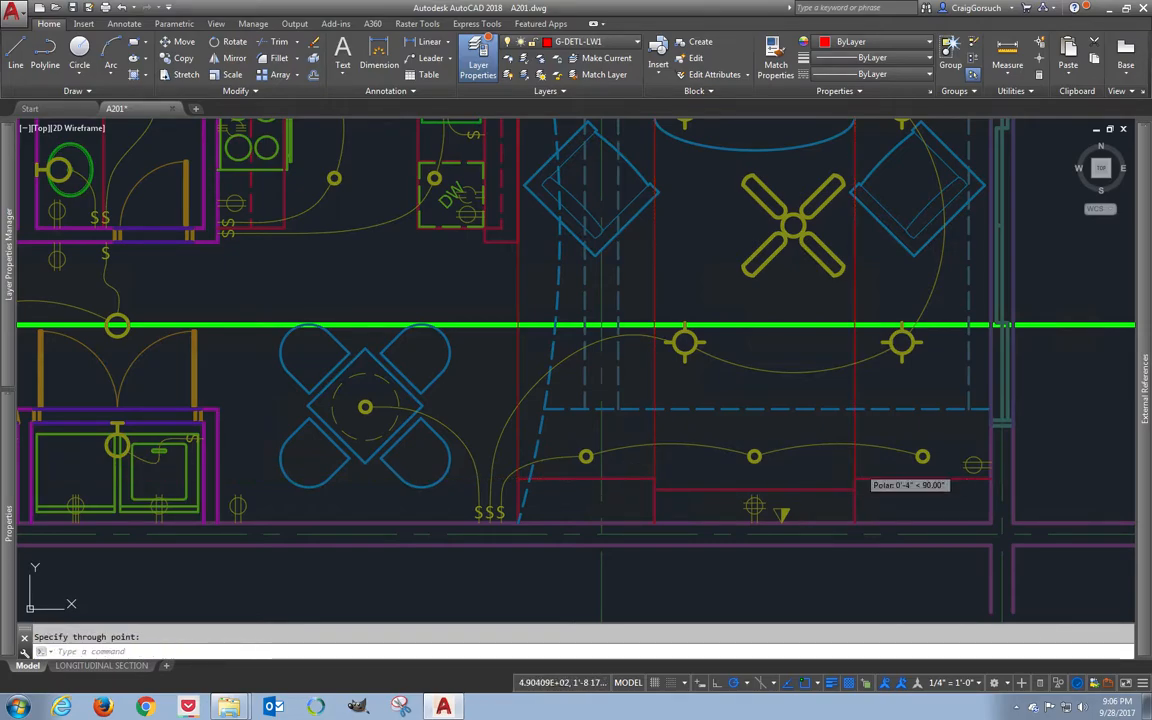
- Trim the orange horizontal line in the upper section back to the leftmost new ray
scroll(880, 484, "down", 3)
scroll(880, 484, "down", 2)
scroll(785, 340, "up", 6)
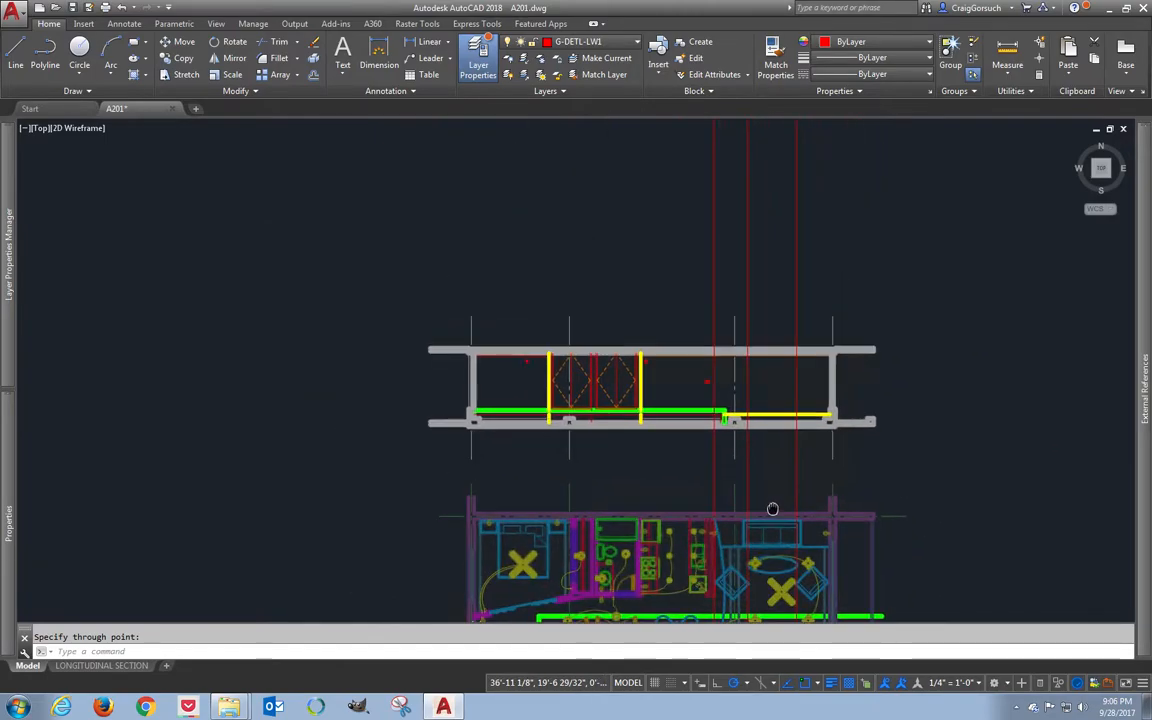
scroll(787, 310, "up", 2)
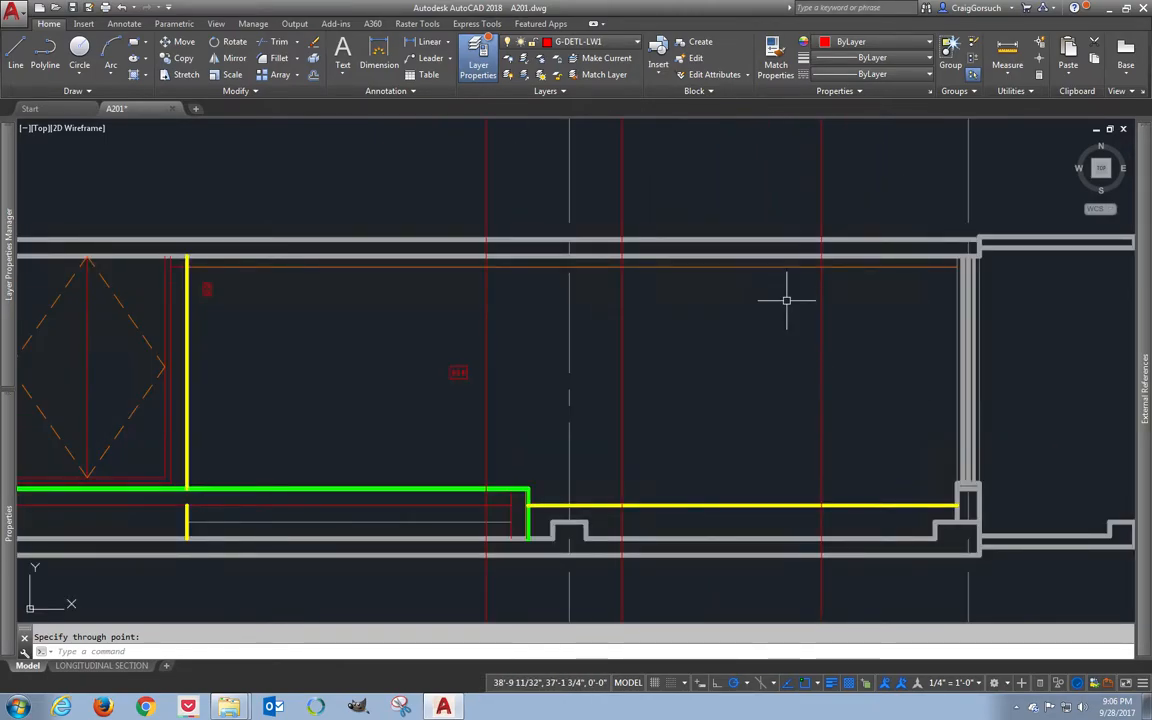
type("r")
key("Return")
left_click(487, 282)
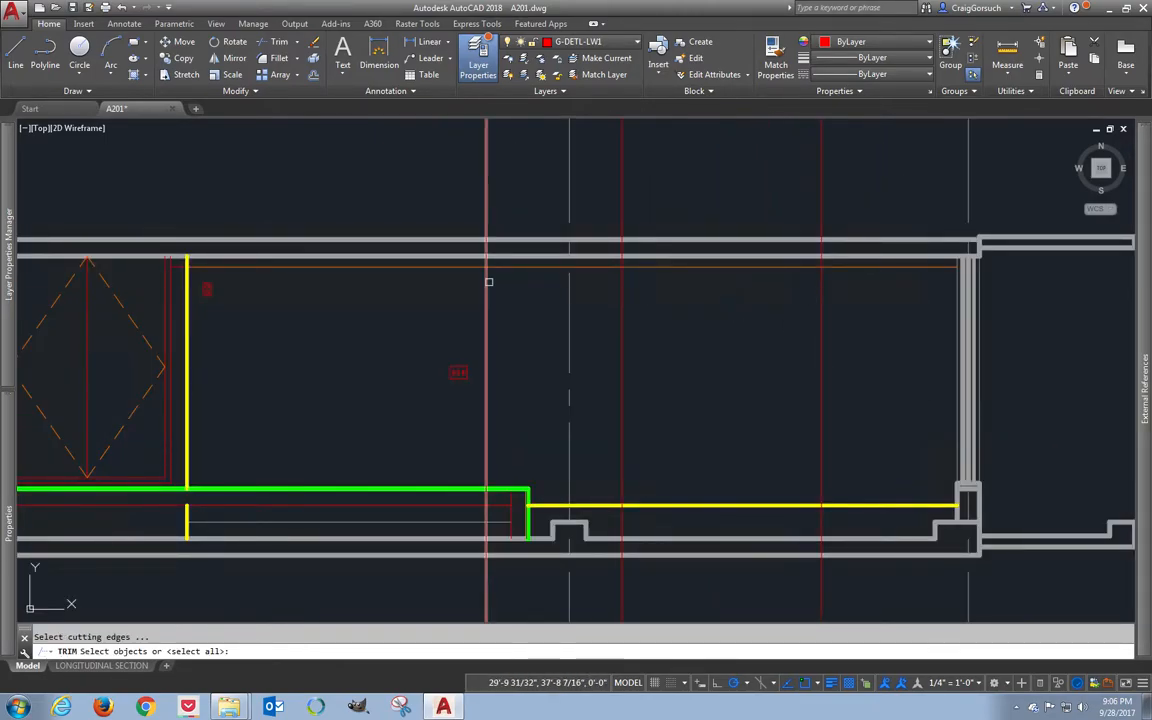
key("Return")
left_click(515, 263)
key("Return")
key("Escape")
- Draw the built-ins' horizontal edge 24 inches below the lower grey line, from the leftmost ray to the end window, then up to that line
type("l")
key("Return")
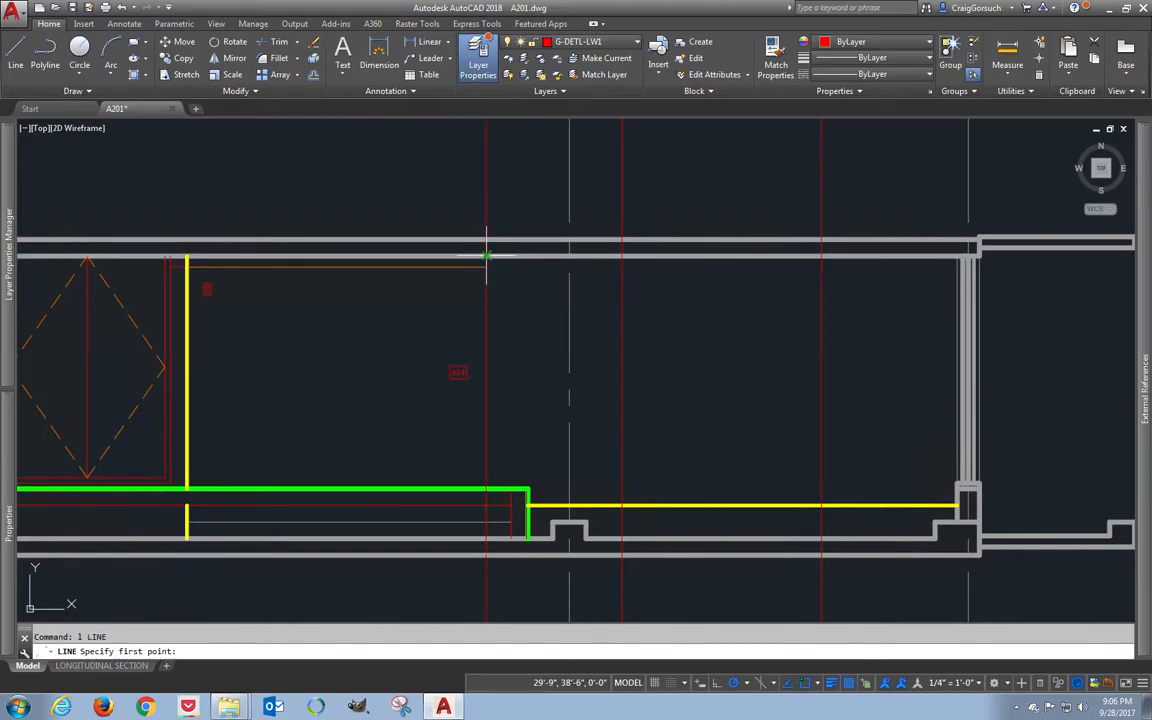
type("24")
key("Return")
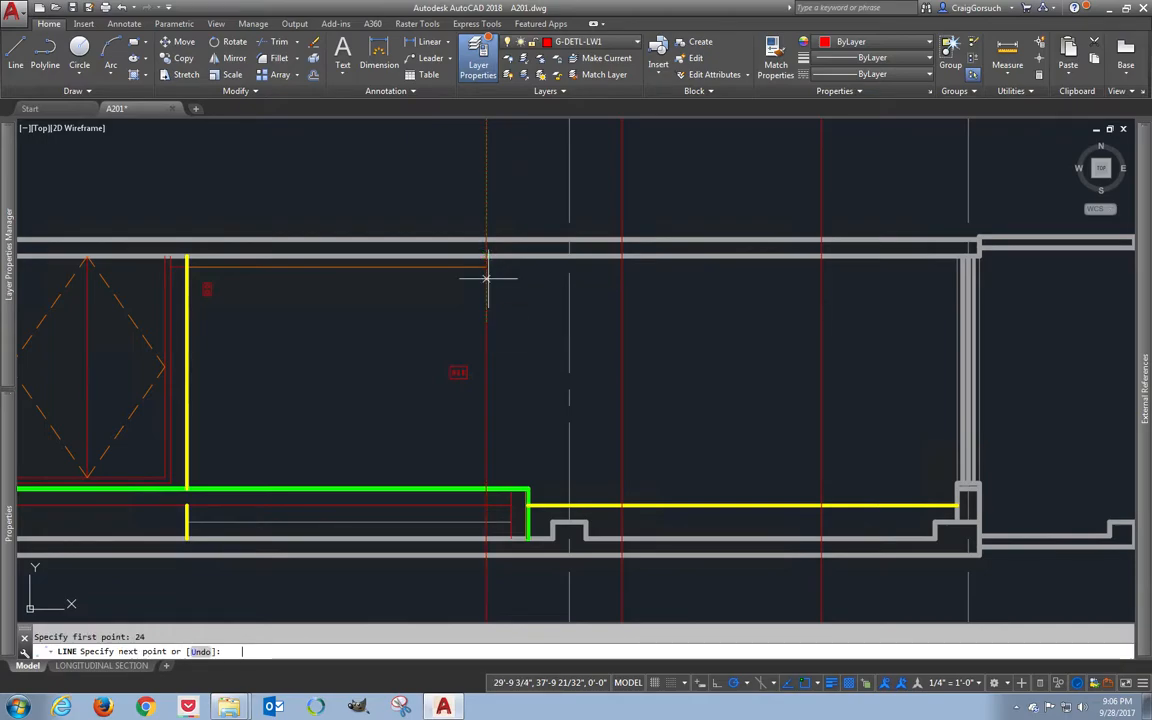
left_click(822, 321)
left_click(958, 322)
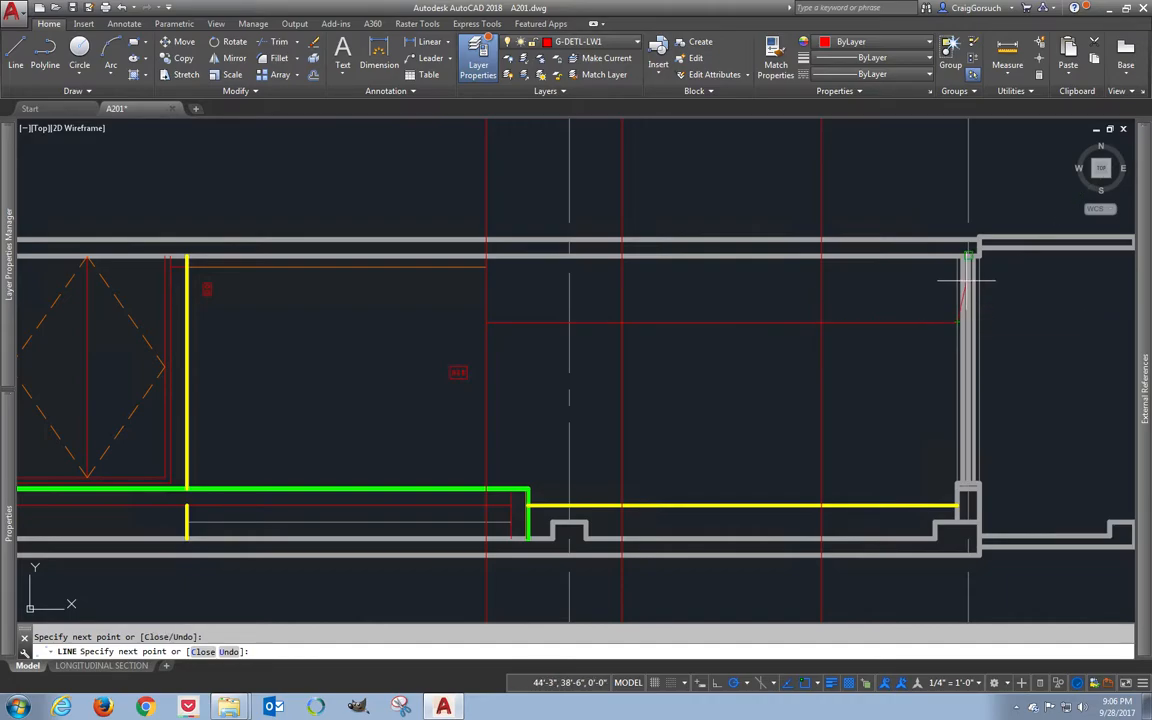
scroll(960, 310, "down", 2)
scroll(955, 275, "up", 4)
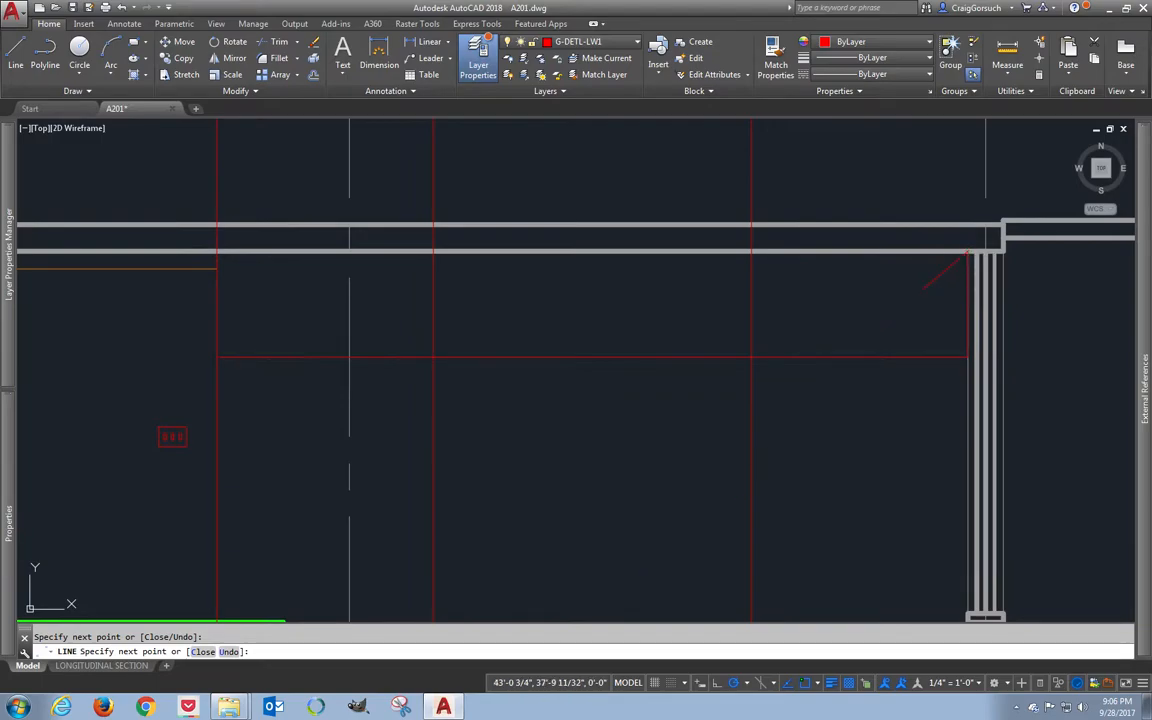
key("Escape")
- Move the middle segment of the built-ins' horizontal edge up 4 inches
type("m")
key("Return")
left_click(648, 355)
key("Return")
left_click(628, 407)
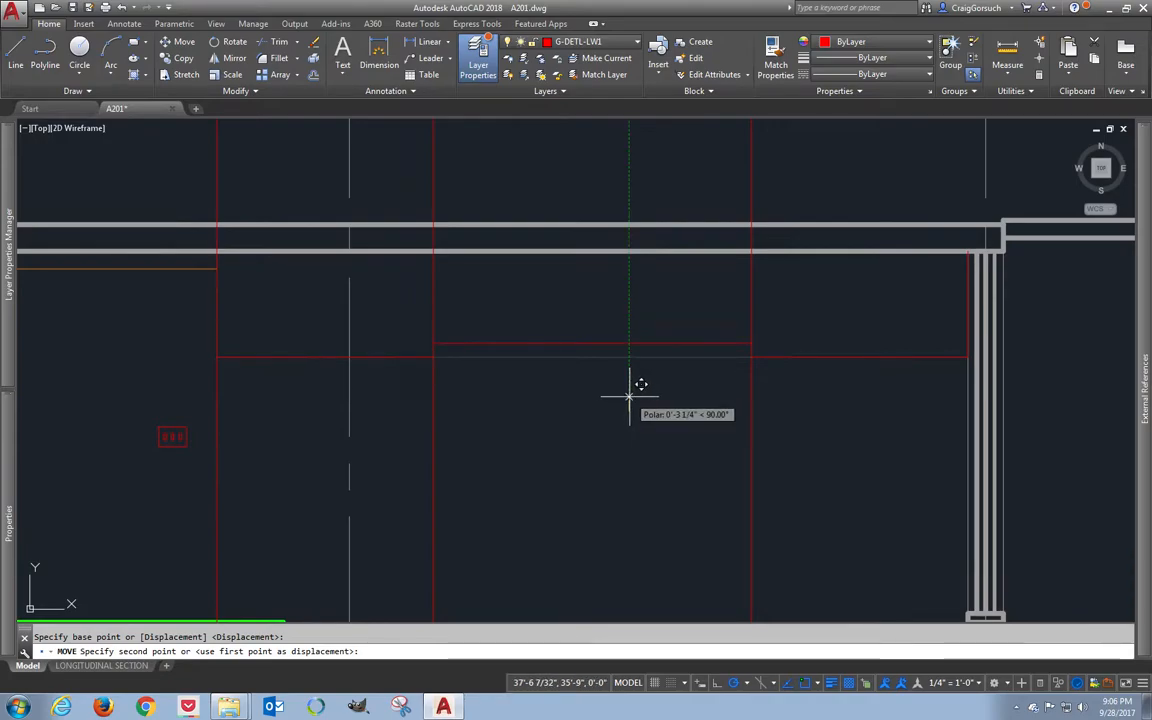
type("4")
key("Return")
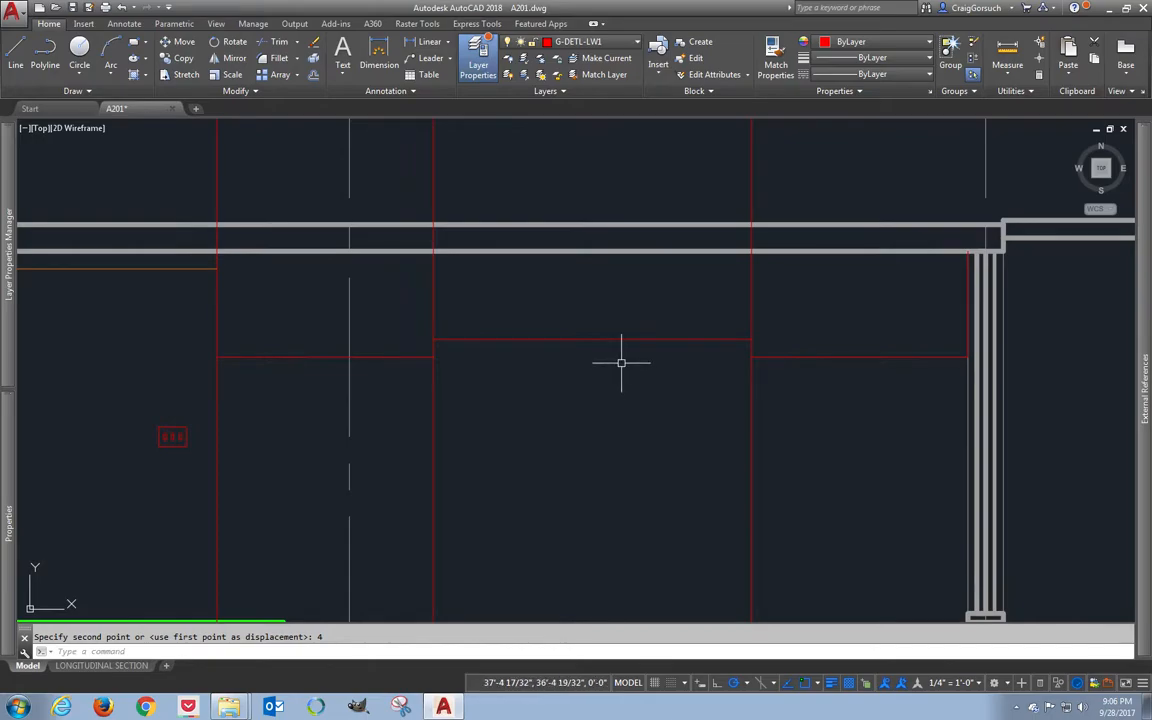
- Draw a horizontal line from the orange line's end across the built-ins to the vertical edge at the end window
type("l")
key("Return")
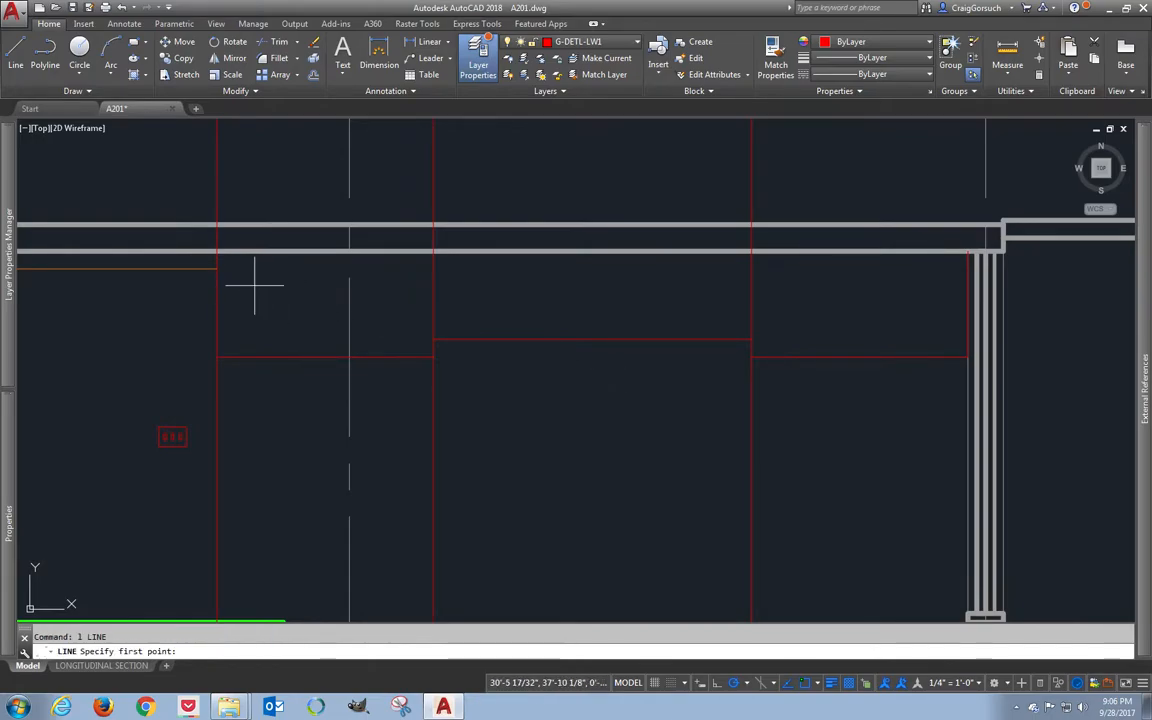
left_click(218, 268)
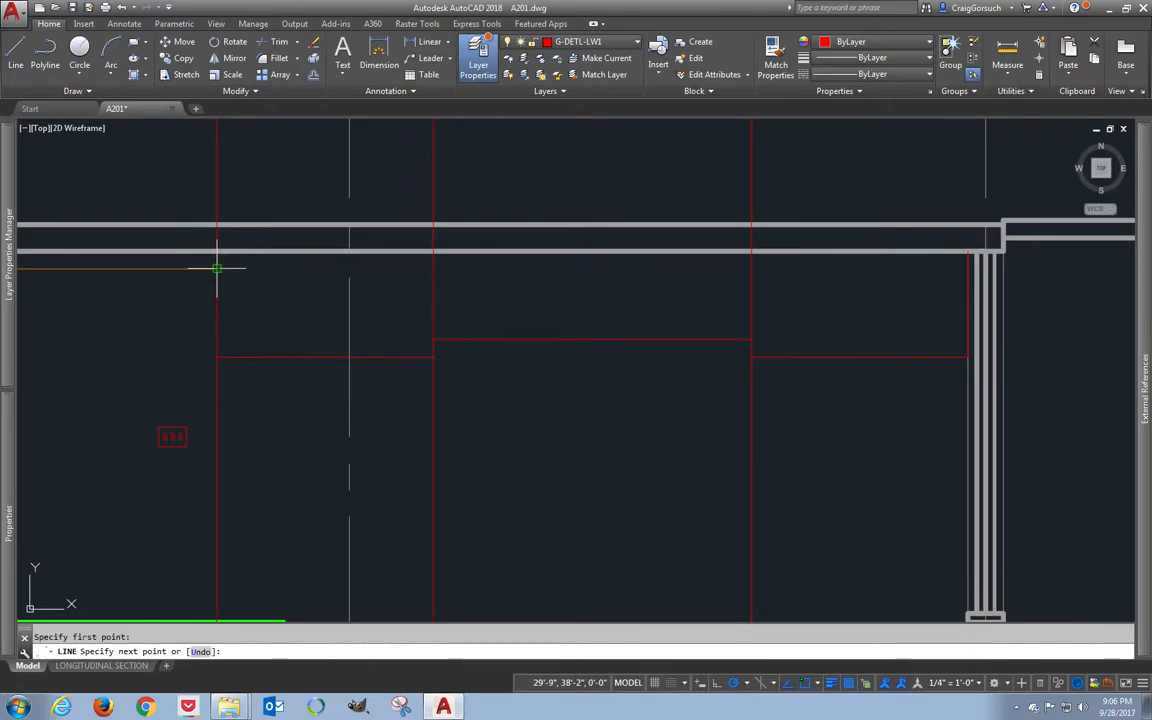
left_click(968, 268)
key("Return")
- Trim the three rays between the two grey lines and below the built-ins' horizontal edges
type("tr")
key("Return")
key("Return")
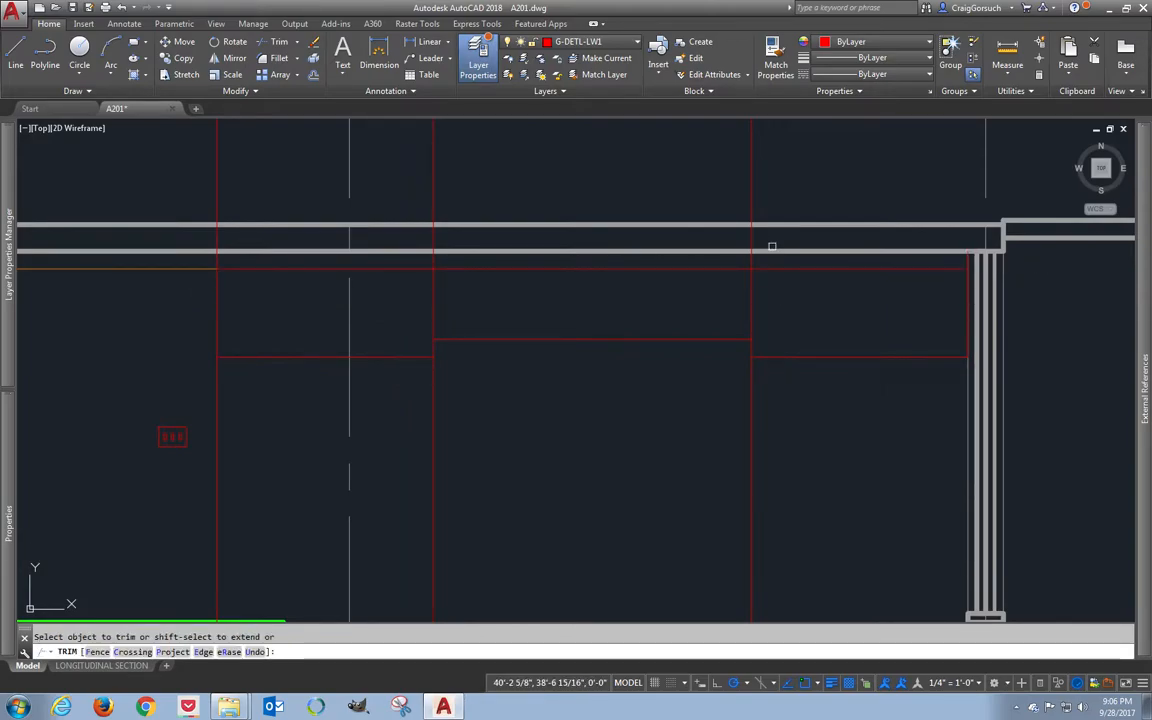
left_click(774, 242)
left_click(414, 228)
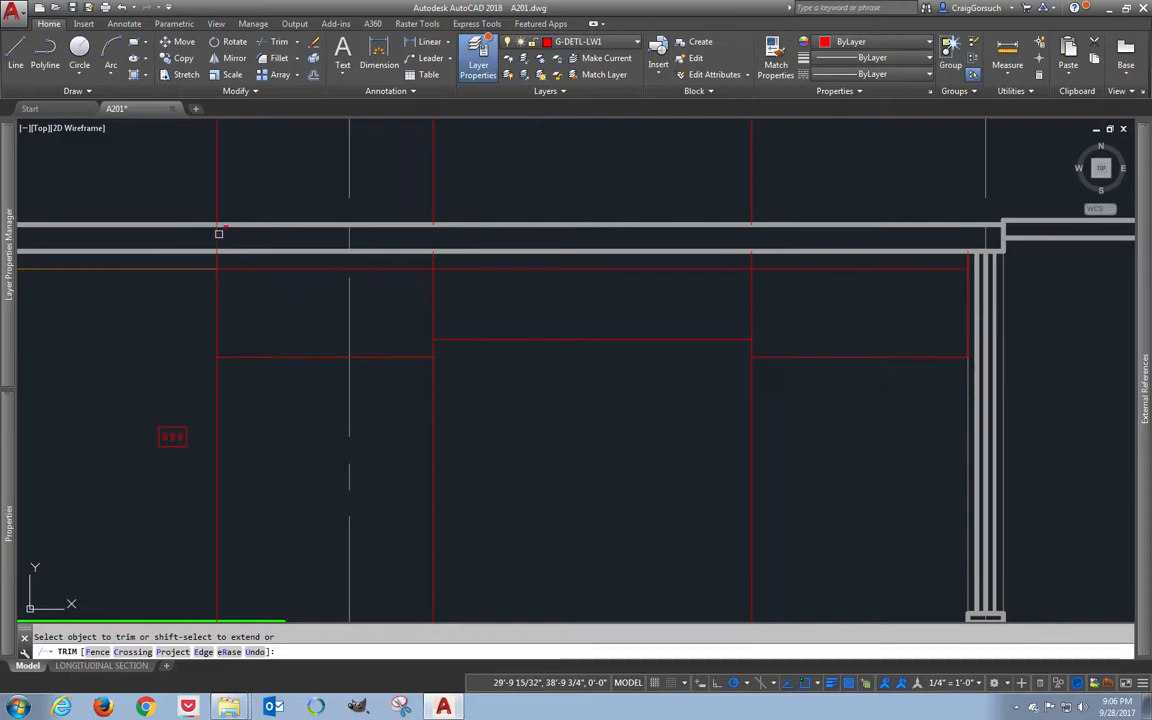
key("Return")
key("Return")
key("Return")
key("Return")
key("Return")
key("Return")
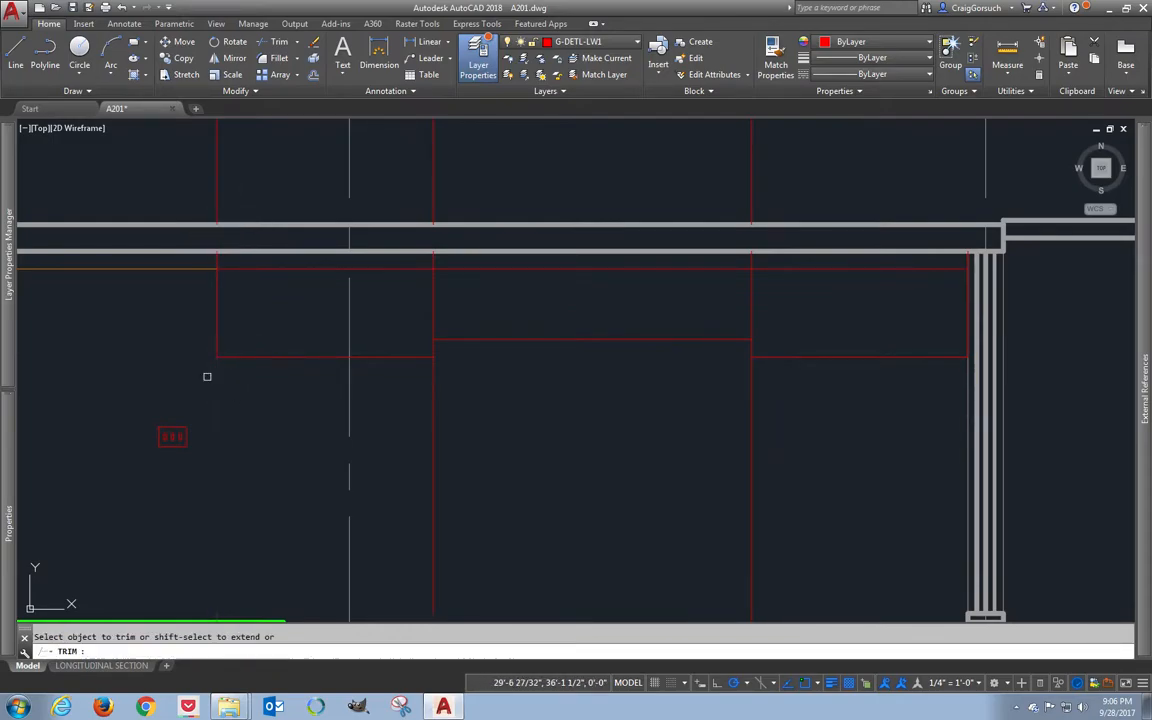
left_click(807, 424)
left_click(422, 477)
key("Return")
- Erase the three leftover ray pieces above the upper grey line
left_click(894, 158)
left_click(355, 188)
left_click(240, 176)
left_click(171, 172)
type("e")
key("Return")
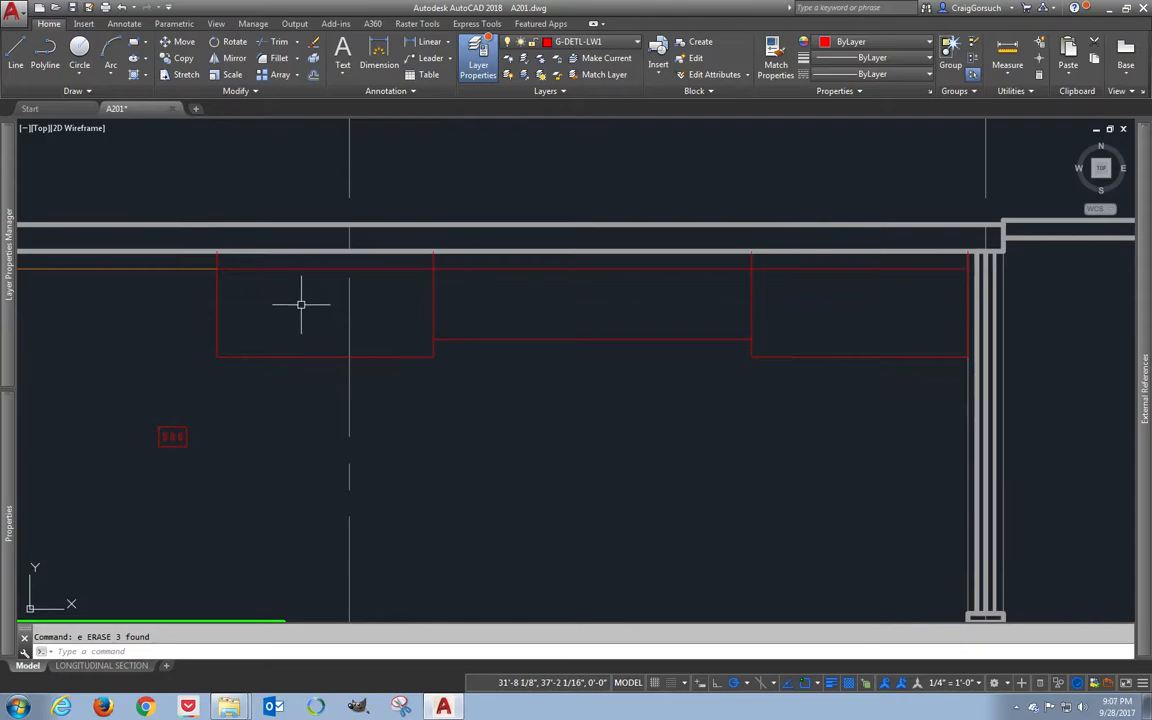
- Draw a vertical divider in the middle built-in, from the midpoint of its lower edge to the horizontal line above
scroll(289, 298, "up", 2)
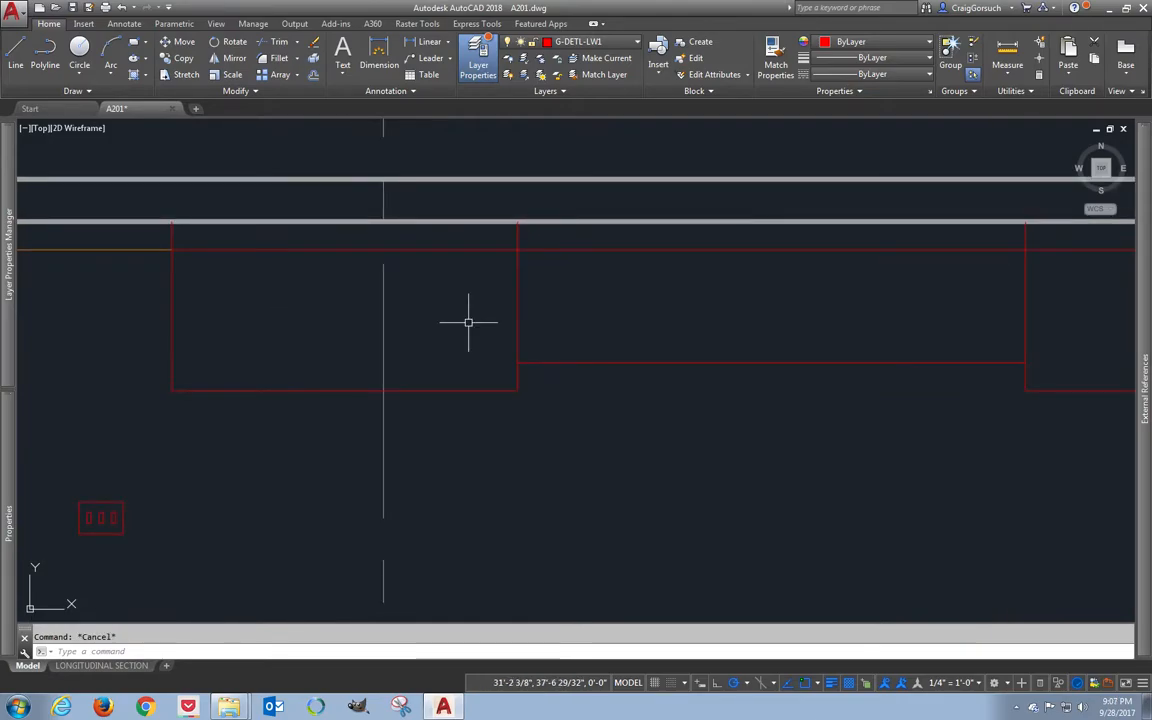
type("l")
key("Return")
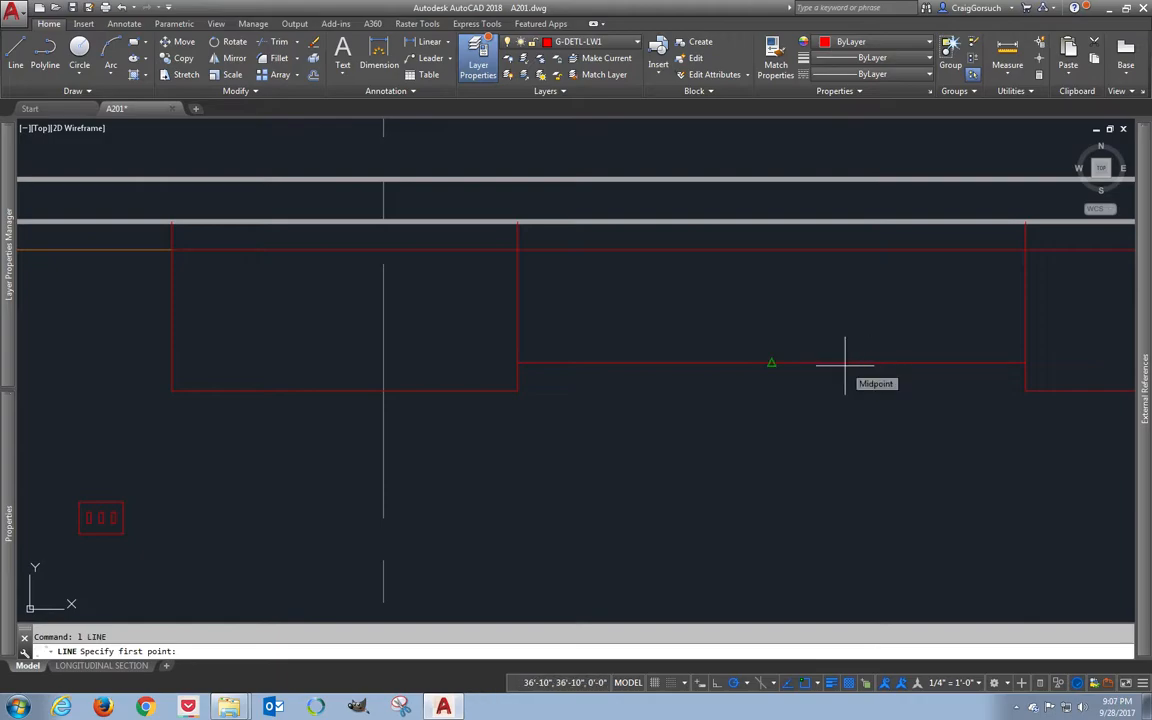
left_click(845, 364)
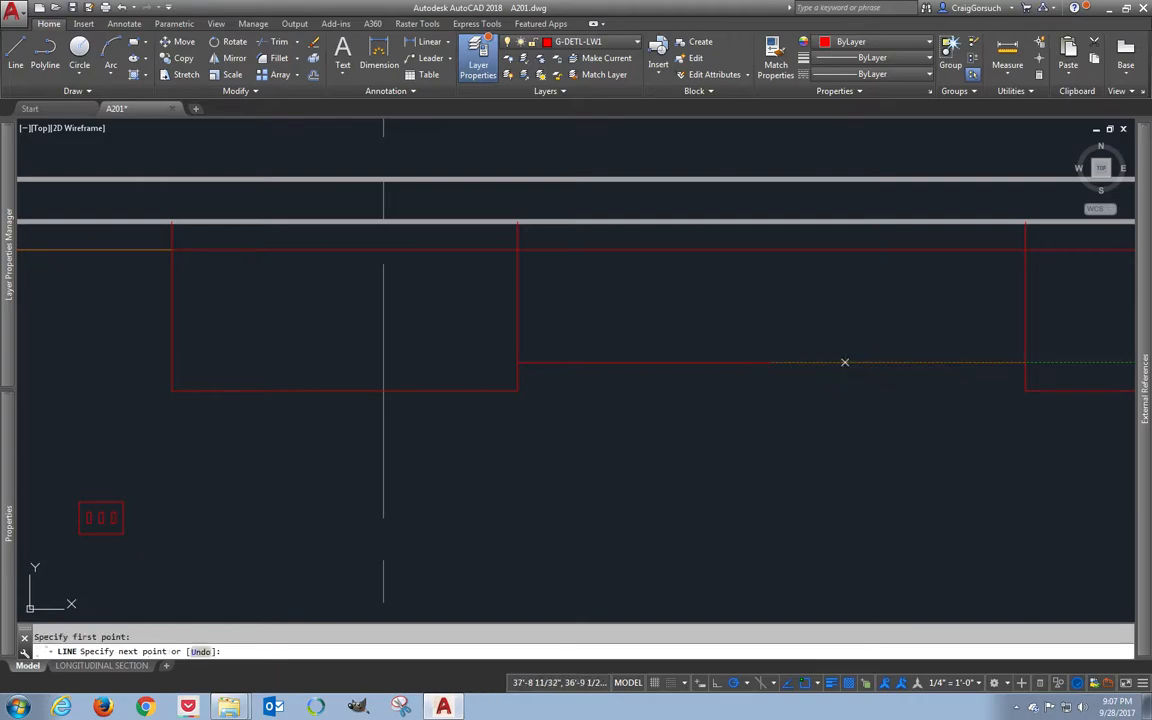
left_click(771, 250)
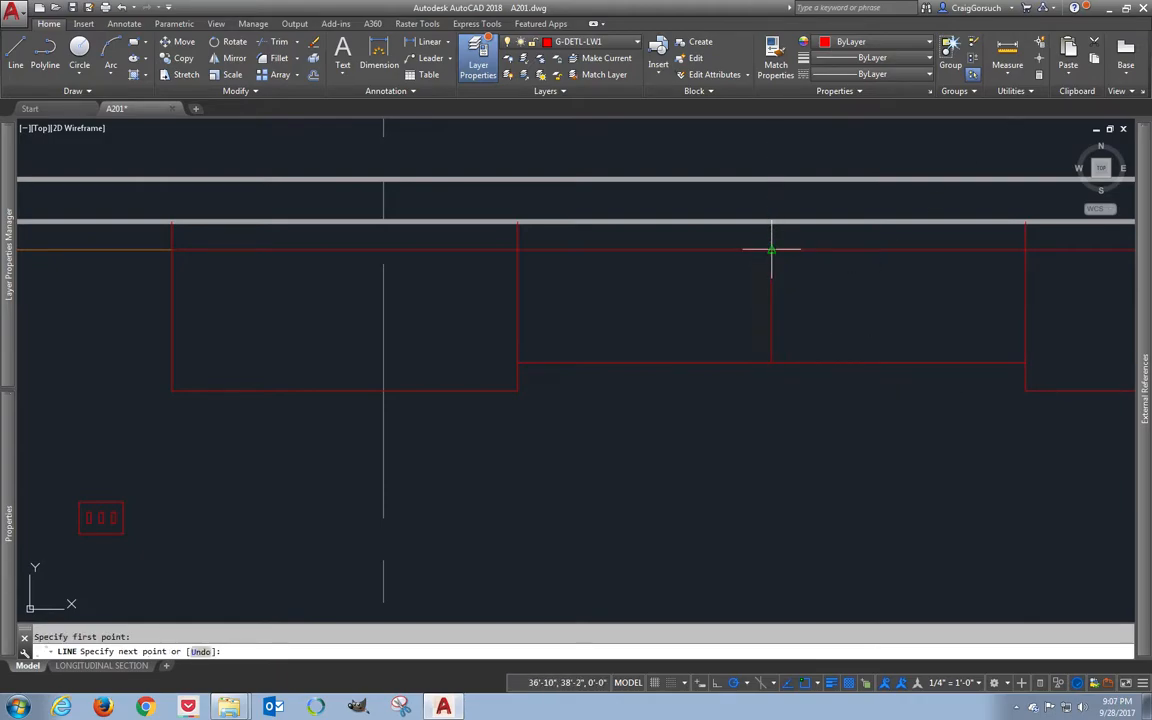
key("Return")
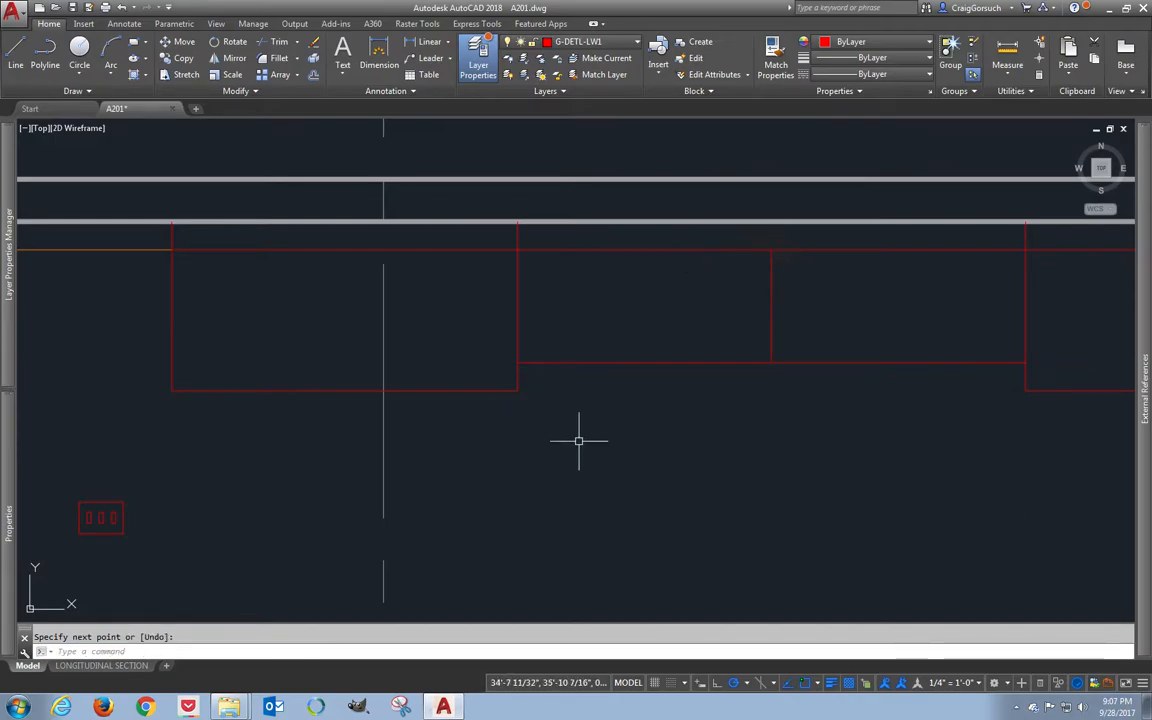
middle_click_drag(576, 440, 535, 442)
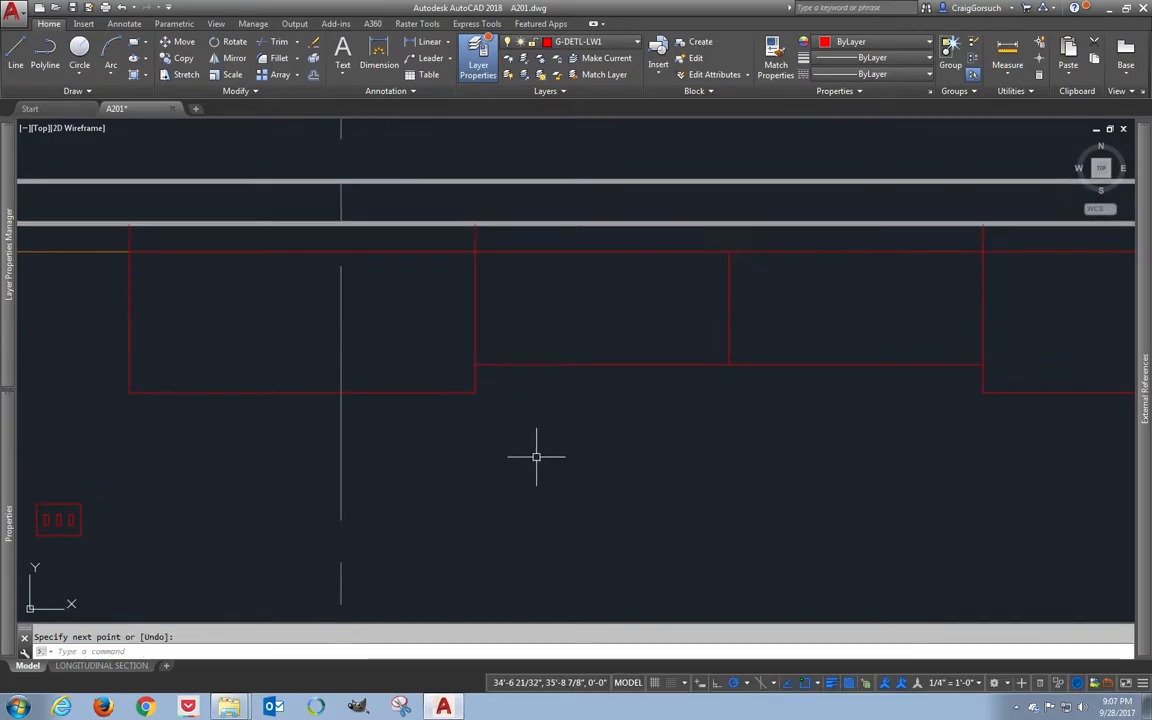
type("tr")
key("Return")
key("Escape")
- Offset the three vertical built-in edges 1.5", the two farther from the window toward it and the one nearest the window away from it
type("o")
key("Return")
type("1")
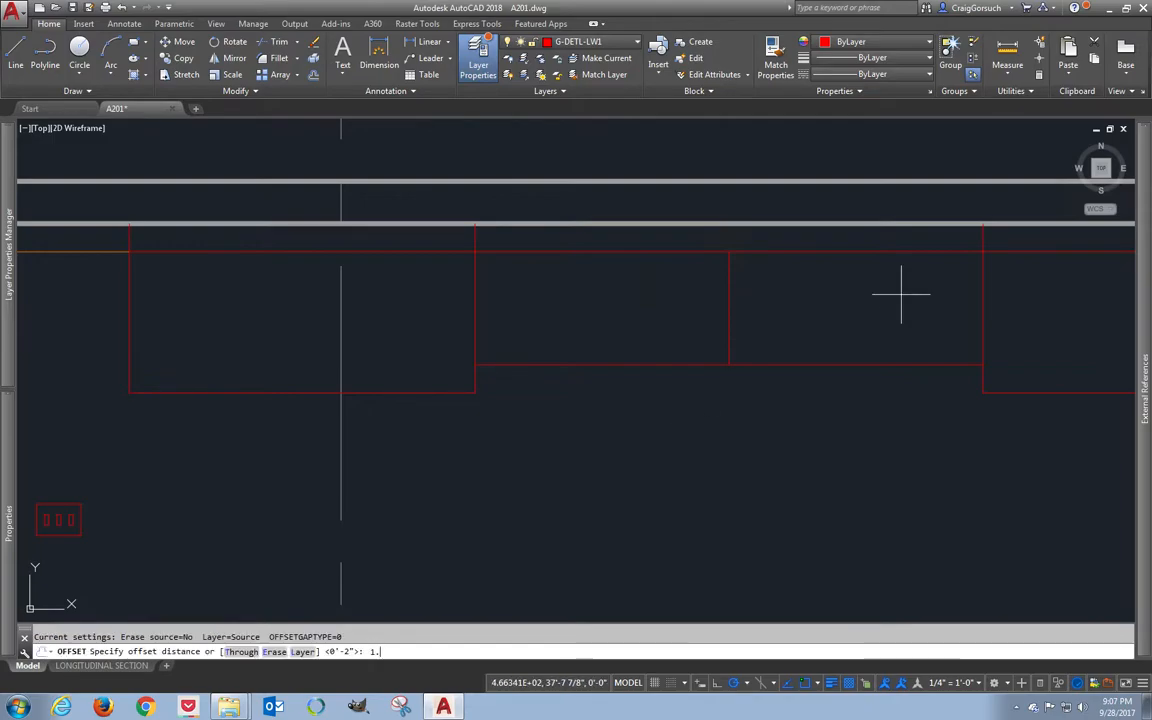
type(".5")
key("Return")
left_click(980, 294)
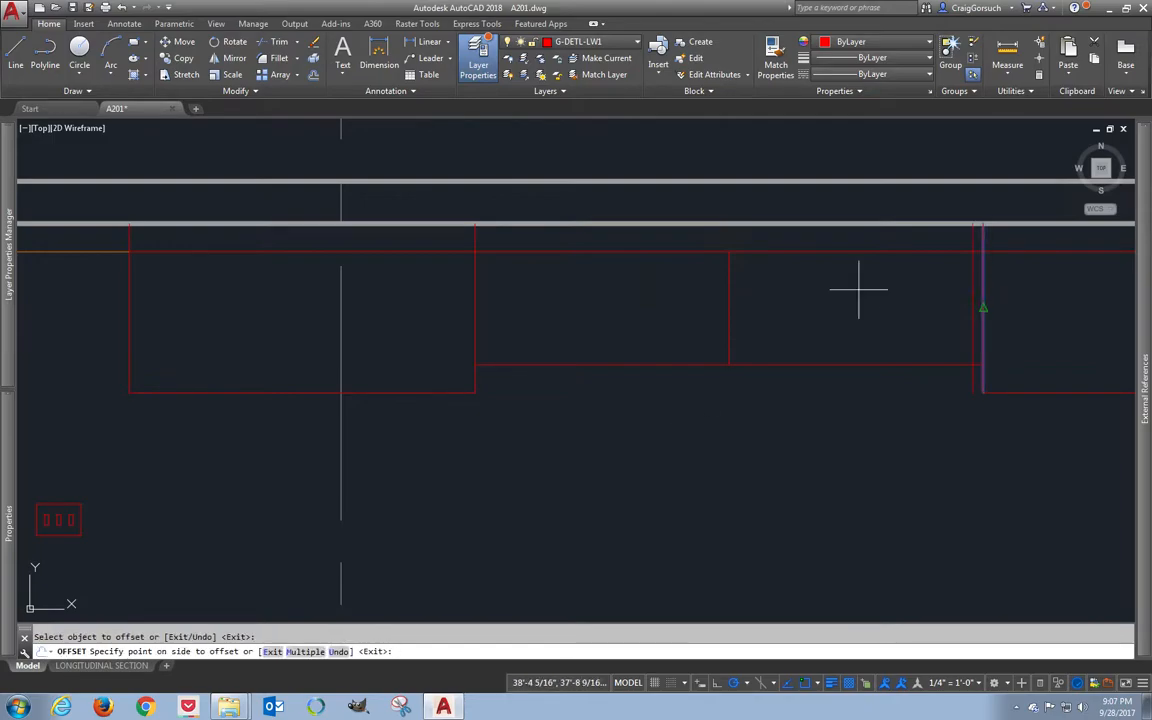
left_click(856, 288)
left_click(474, 289)
left_click(481, 291)
left_click(130, 293)
left_click(162, 298)
- Trim the offset lines below the built-ins' upper horizontal line and the original vertical edges above it
type("tr")
key("Return")
key("Return")
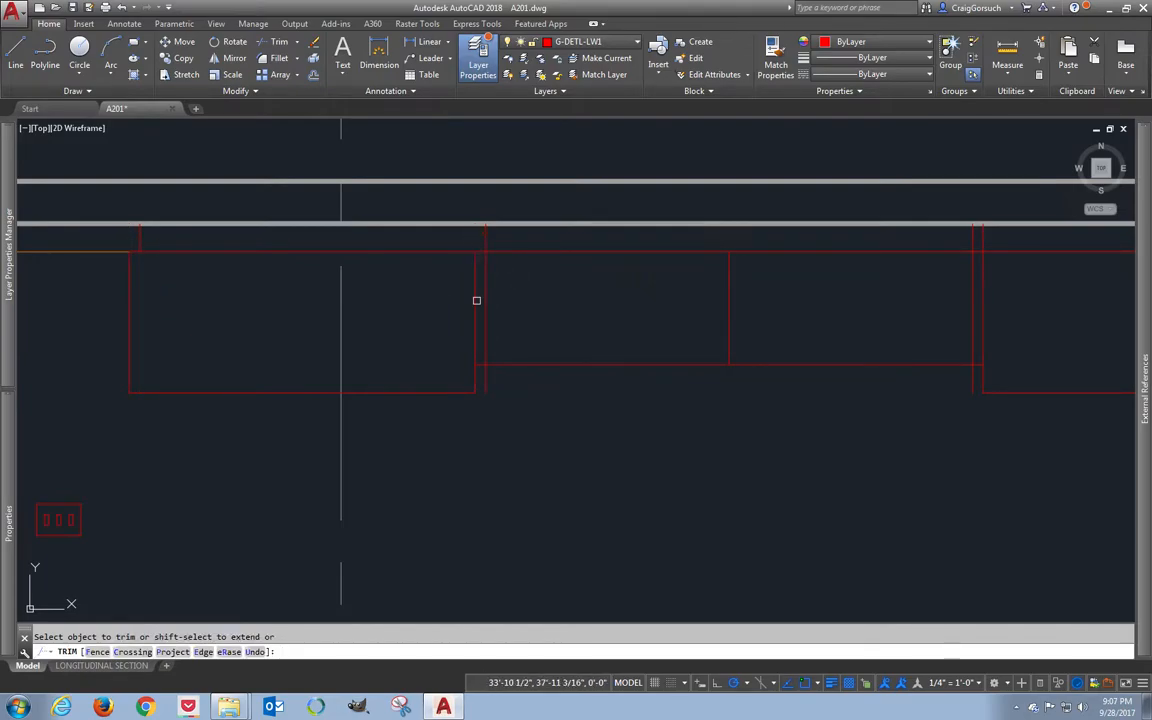
left_click(486, 351)
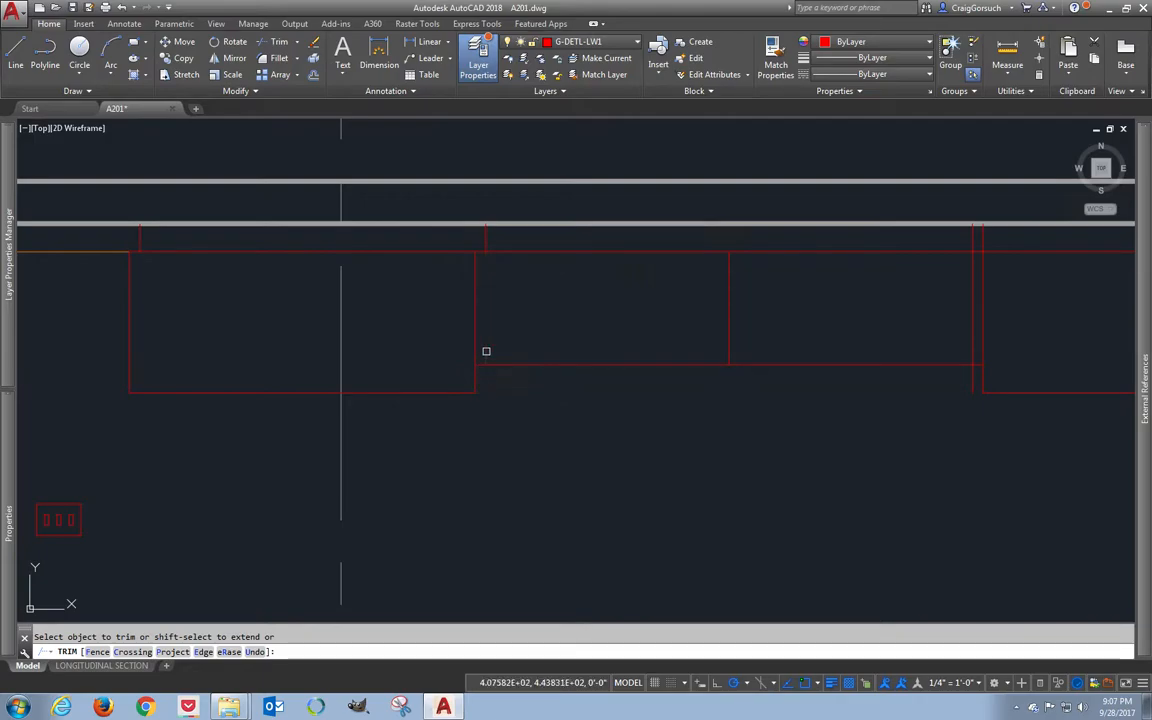
left_click(973, 376)
left_click(975, 337)
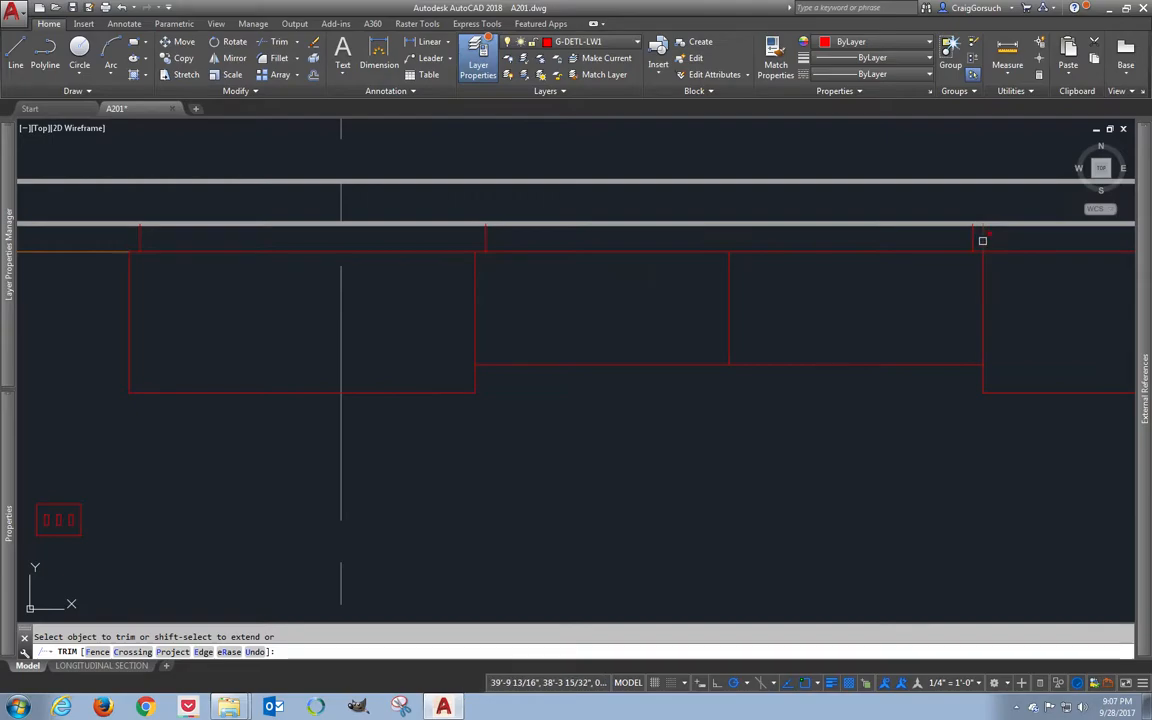
key("Return")
- Draw a rectangle over the built-in beside the end window, from its upper inner corner to its lower corner at the window
middle_click_drag(917, 269, 557, 305)
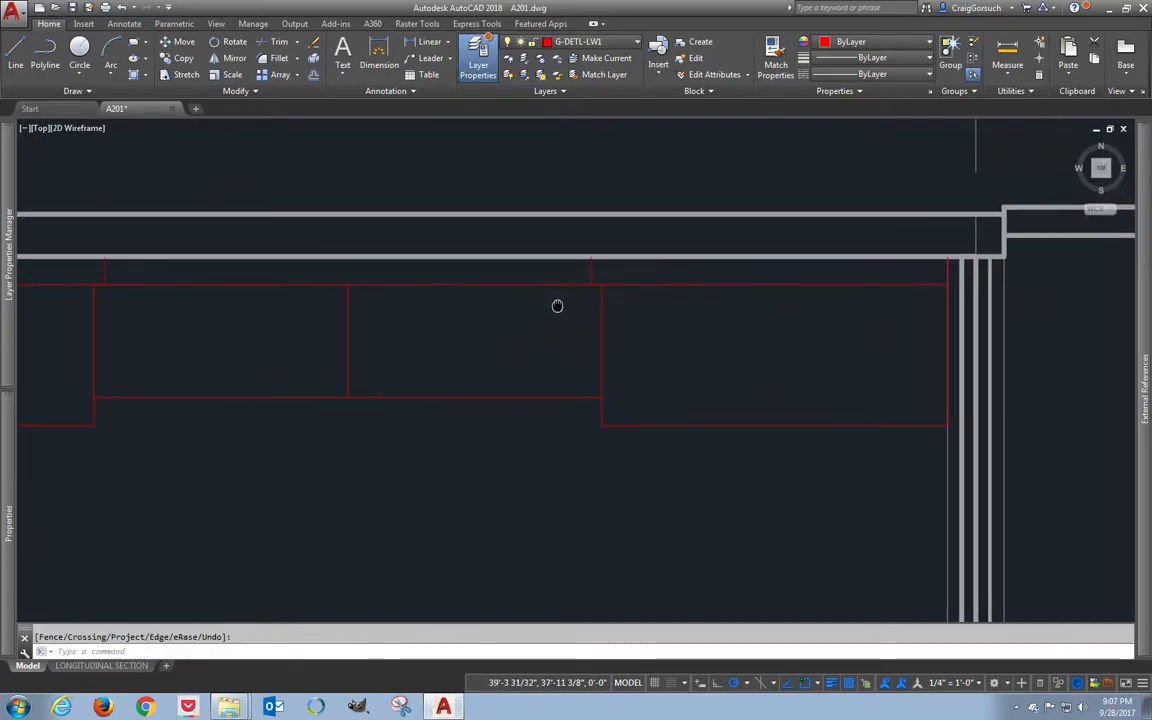
key("Escape")
type("trc")
key("Return")
type("r")
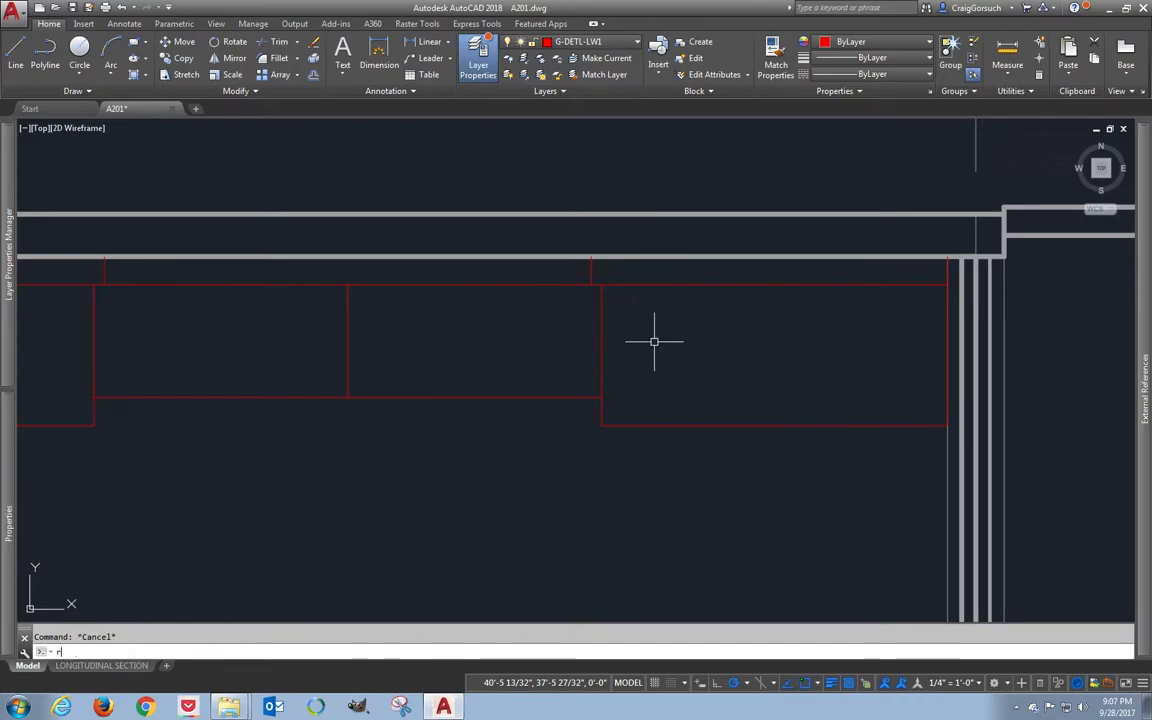
type("ec")
key("Return")
left_click(602, 286)
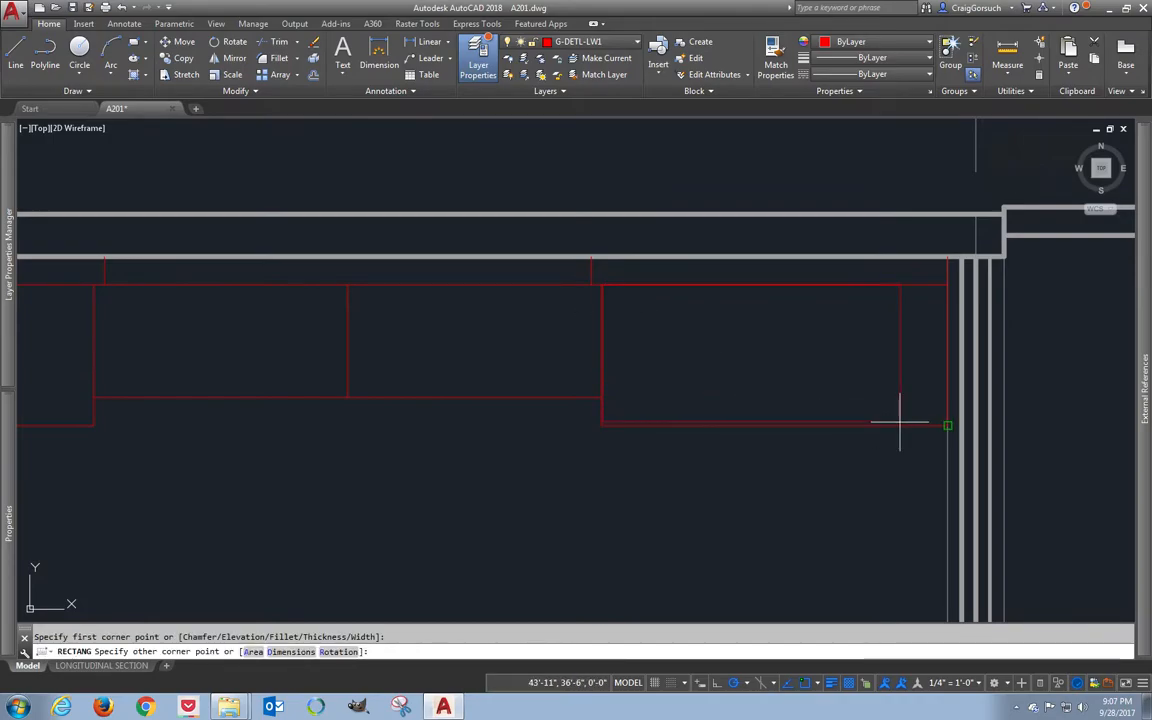
left_click(901, 423)
- Offset the rectangle 1.5" inward and erase the original rectangle
type("o")
key("Return")
type("1.")
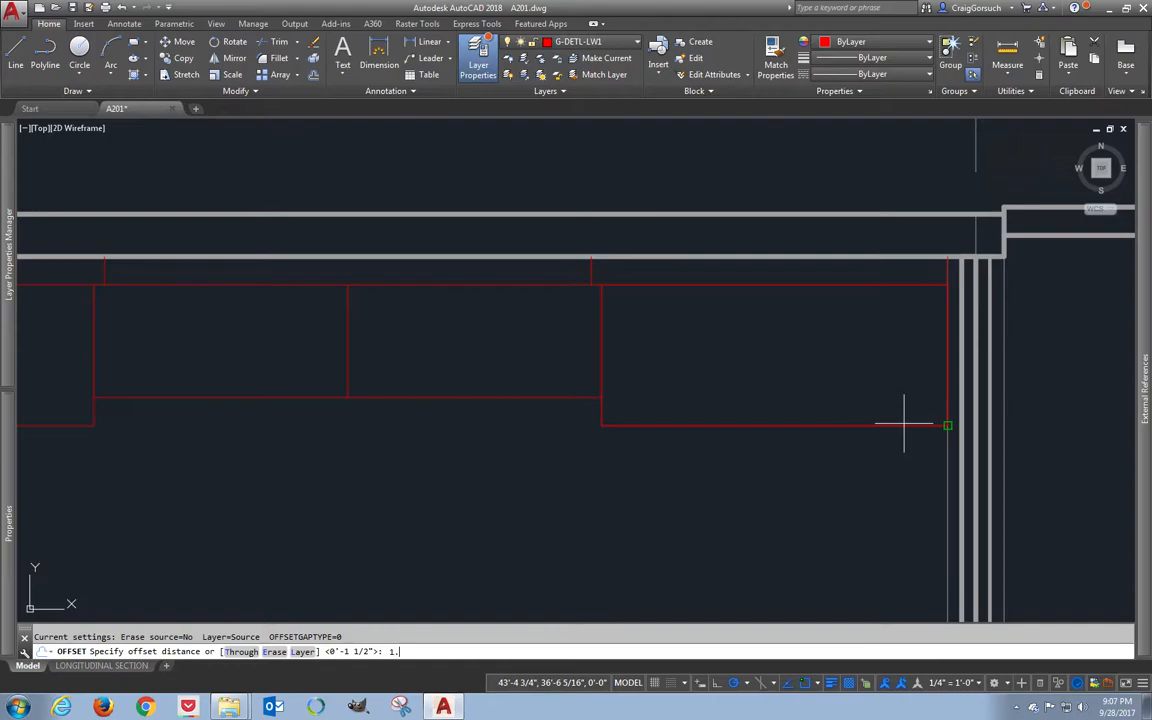
type("5")
key("Return")
left_click(856, 424)
left_click(856, 411)
key("Return")
type("e")
key("Return")
middle_click_drag(705, 453, 911, 457)
key("Escape")
type("m")
key("Return")
left_click(908, 420)
key("Return")
left_click(552, 403)
key("Escape")
- Mirror the inset rectangle about the middle built-in's vertical divider into the opposite deep built-in, keeping the source
type("mi")
key("Return")
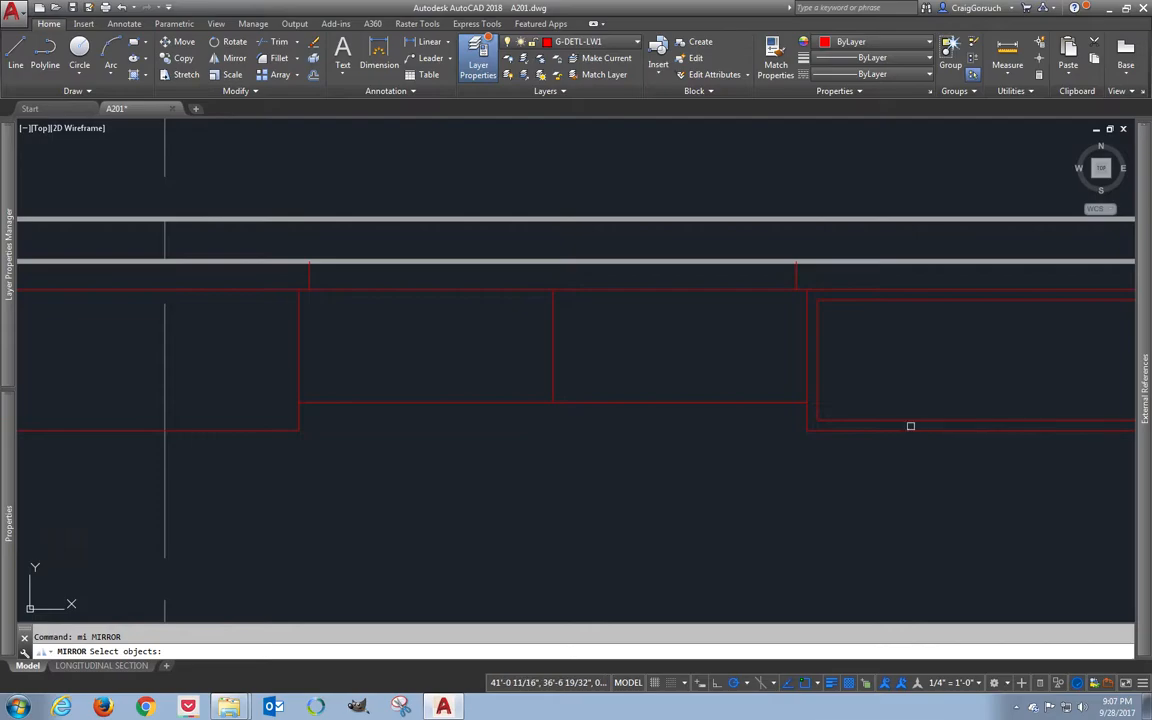
left_click(909, 421)
key("Return")
left_click(553, 290)
left_click(553, 403)
middle_click_drag(609, 373, 707, 381)
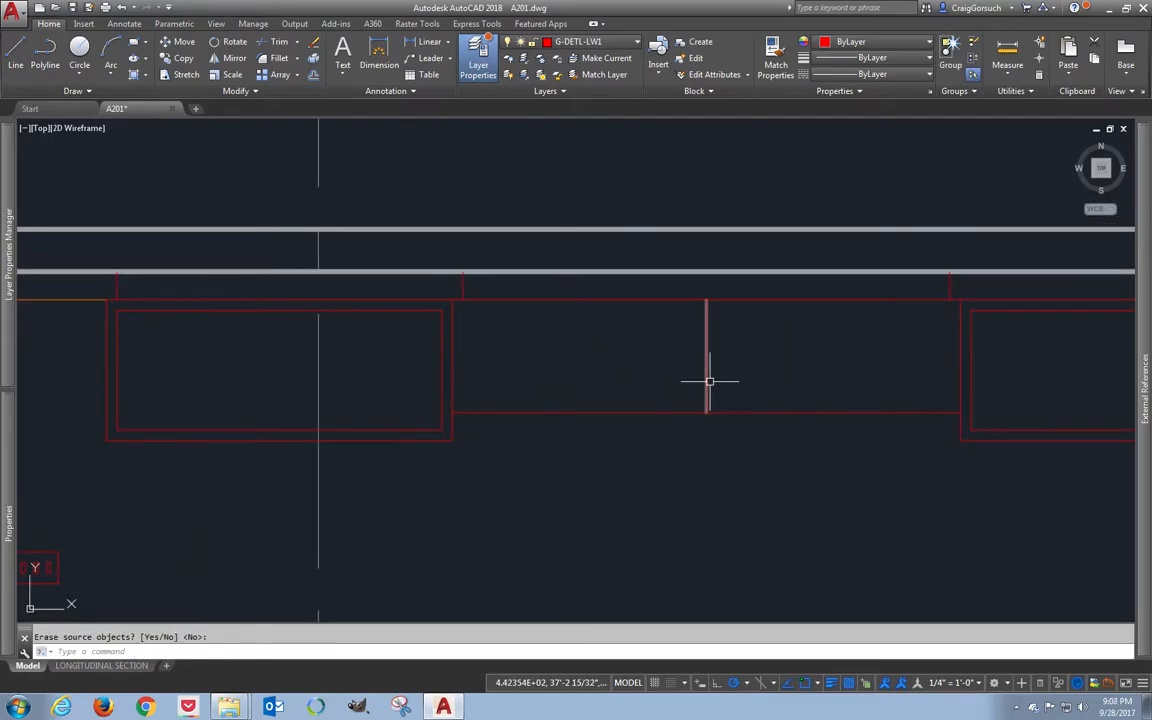
key("Escape")
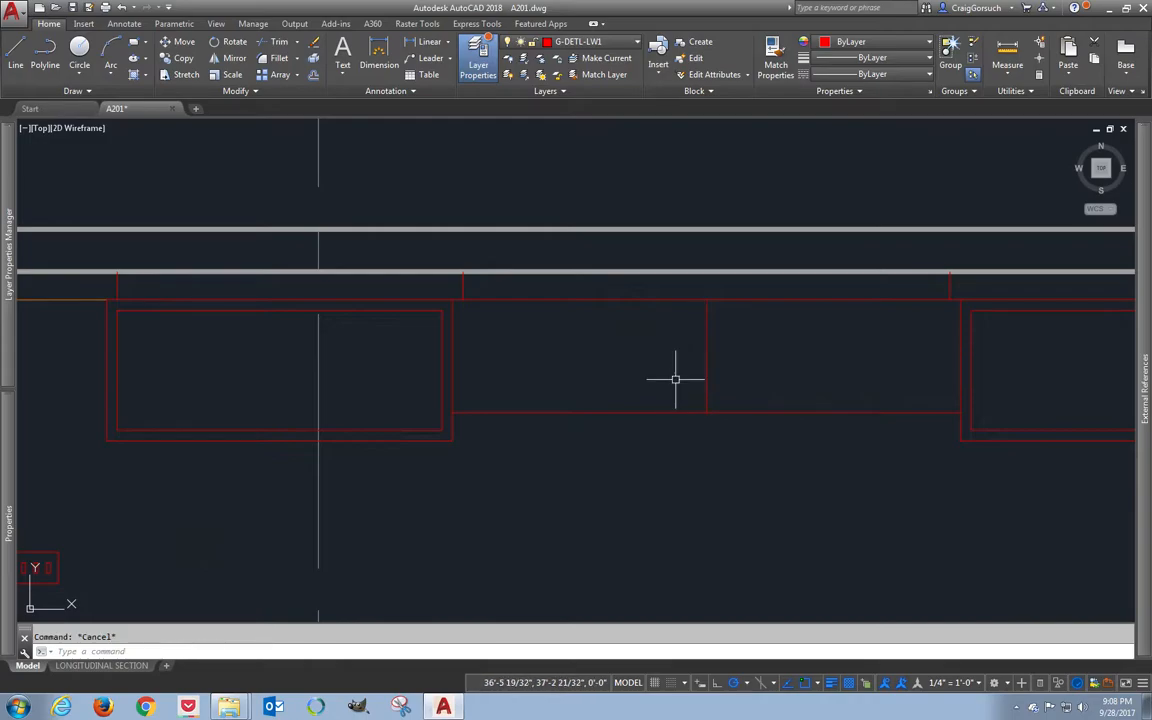
- Draw a rectangle over the left half of the middle built-in, from its lower outer corner to the divider's upper end
type("rec")
key("Return")
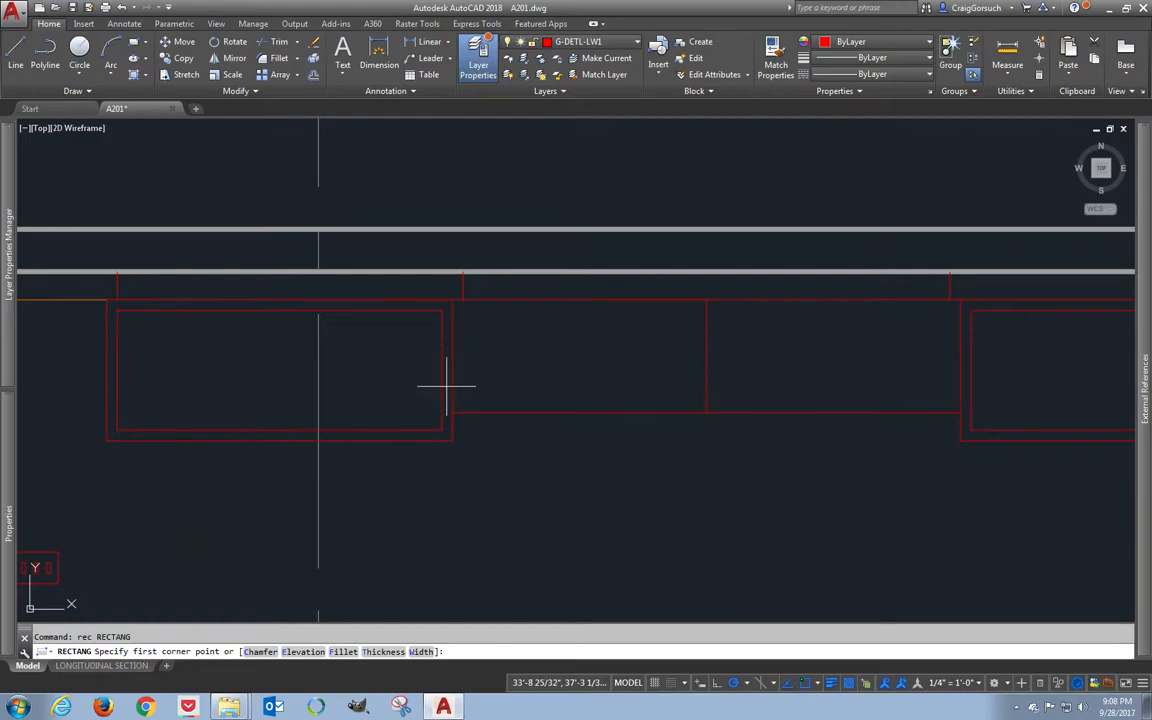
left_click(451, 410)
key("Escape")
key("Return")
left_click(452, 411)
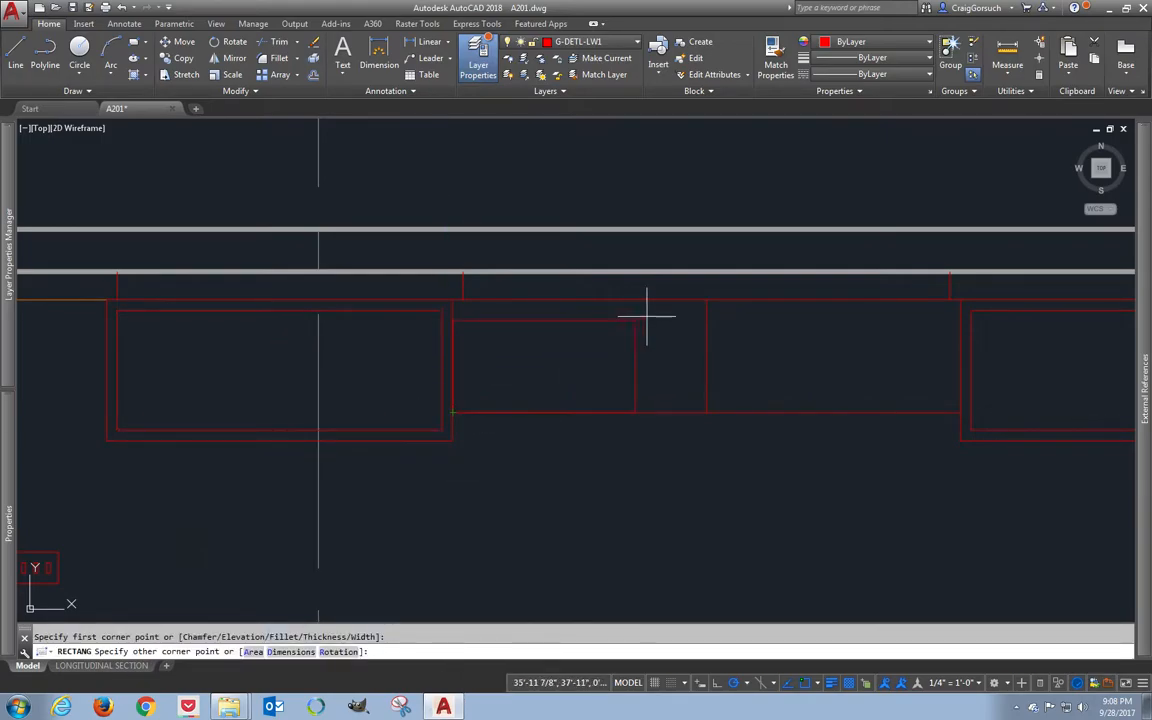
left_click(707, 301)
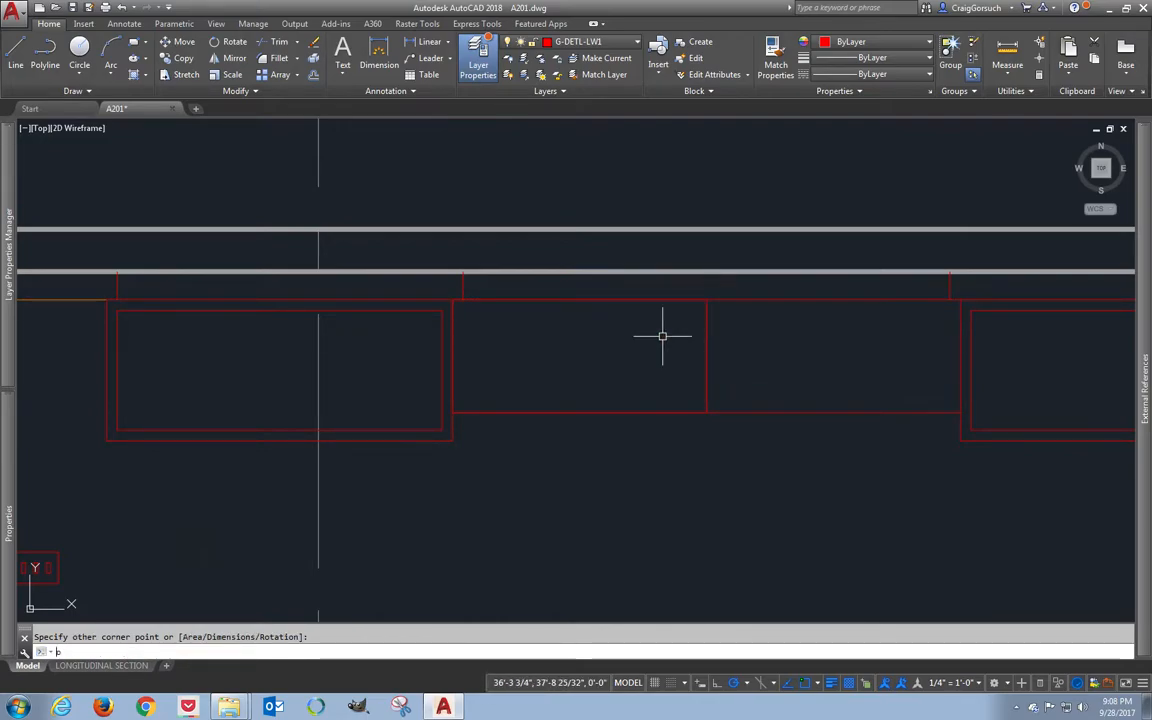
- Offset the left-half rectangle 1.5" inward and erase the original rectangle
key("Return")
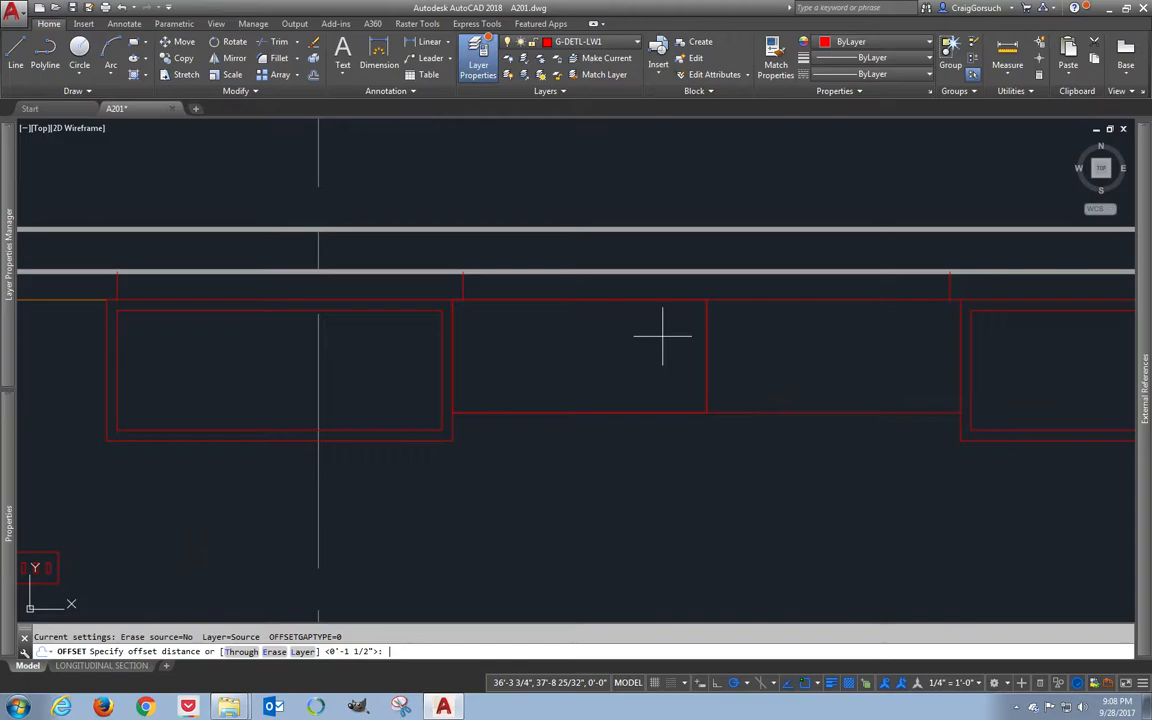
type("1.5")
key("Return")
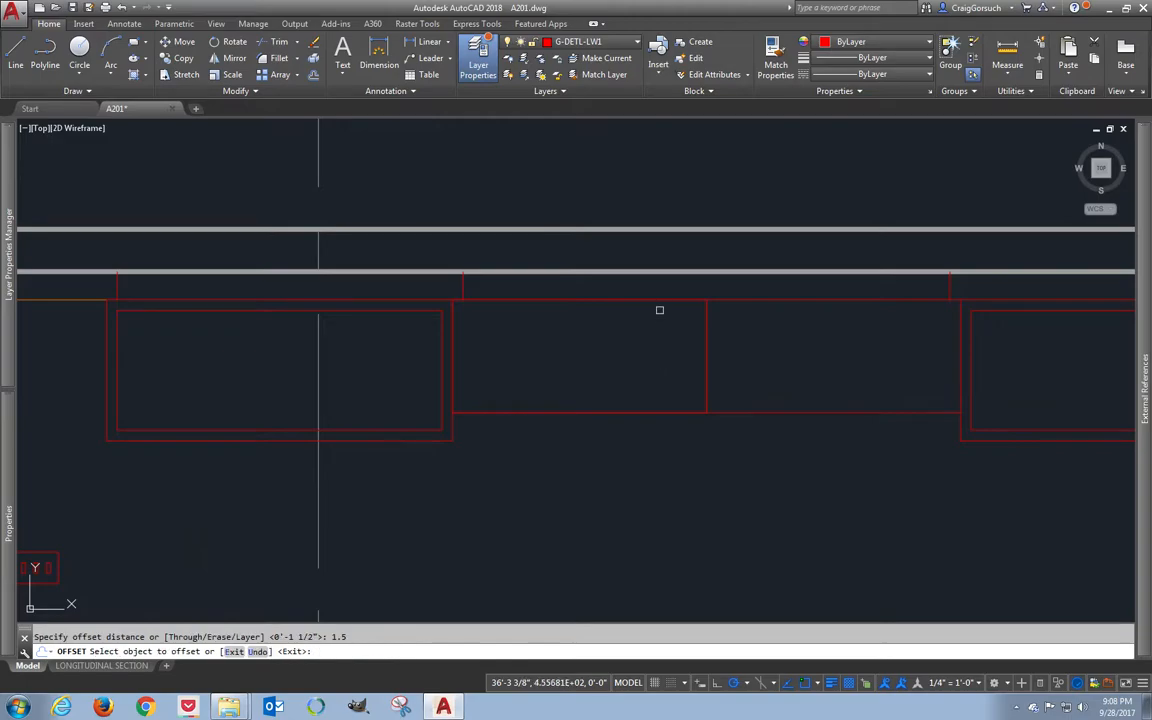
left_click(596, 302)
left_click(653, 334)
key("Return")
type("e")
key("Return")
left_click(707, 331)
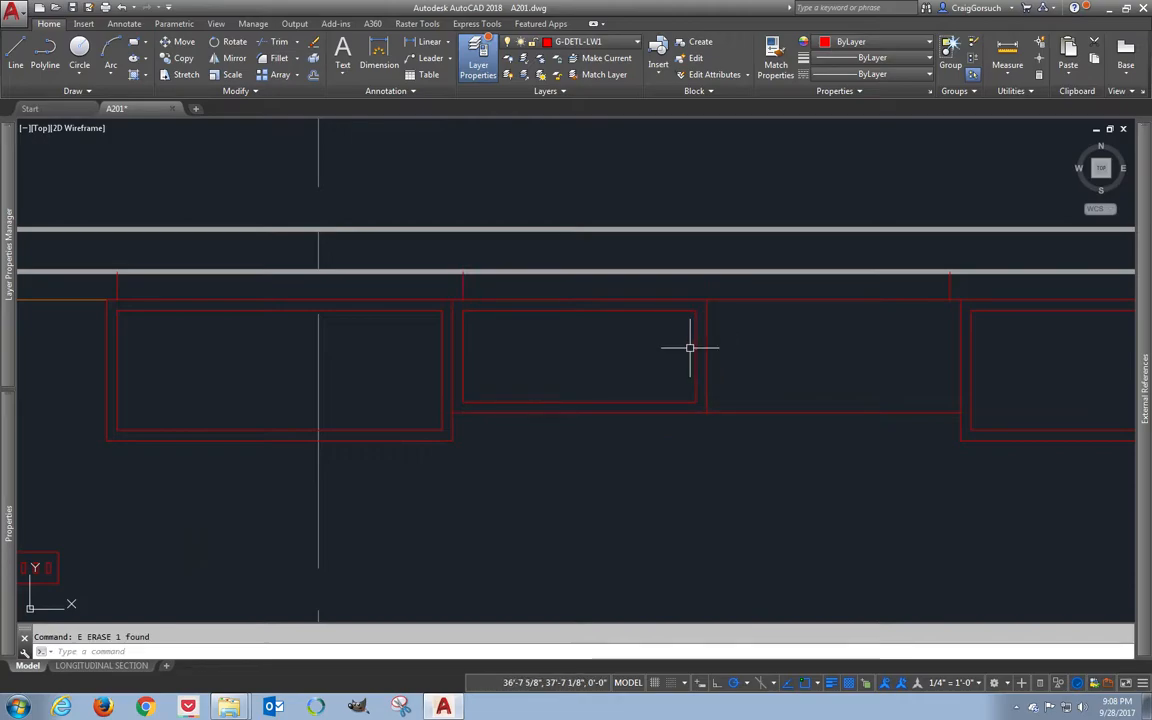
key("Escape")
- Stretch the inset rectangle's edge nearest the divider 0.75" toward the divider
left_click(695, 348)
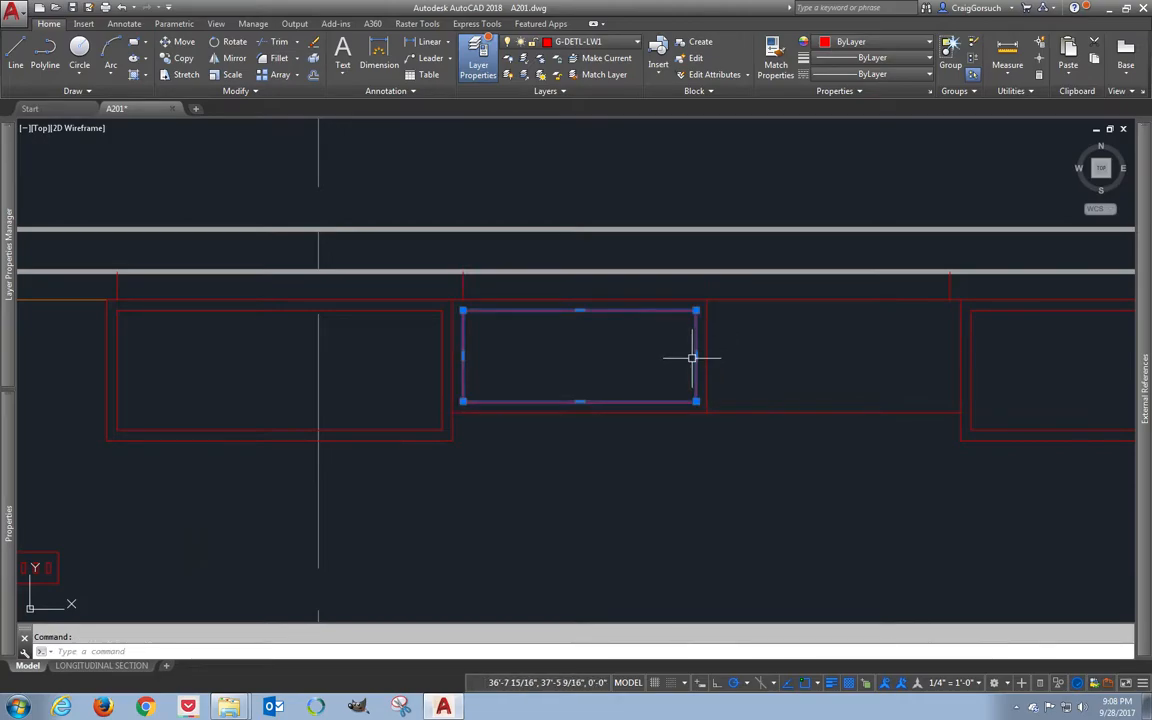
left_click(696, 355)
type(".")
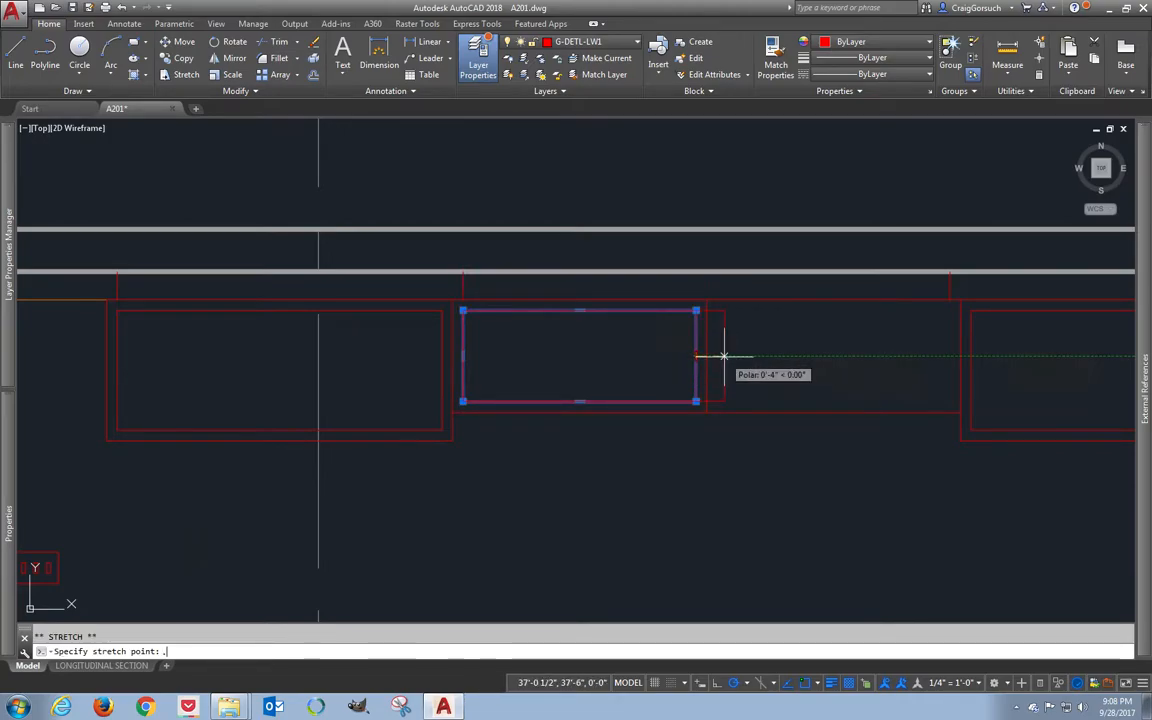
type("75")
key("Return")
key("Escape")
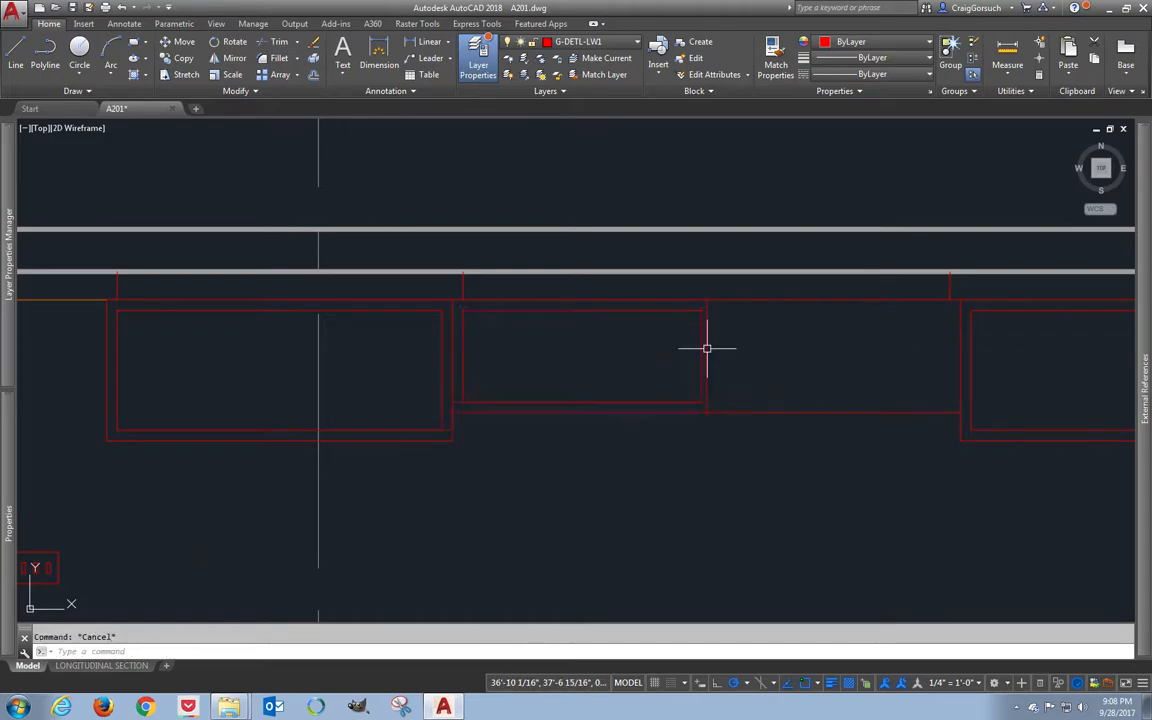
left_click(707, 348)
key("Escape")
type("mi")
key("Return")
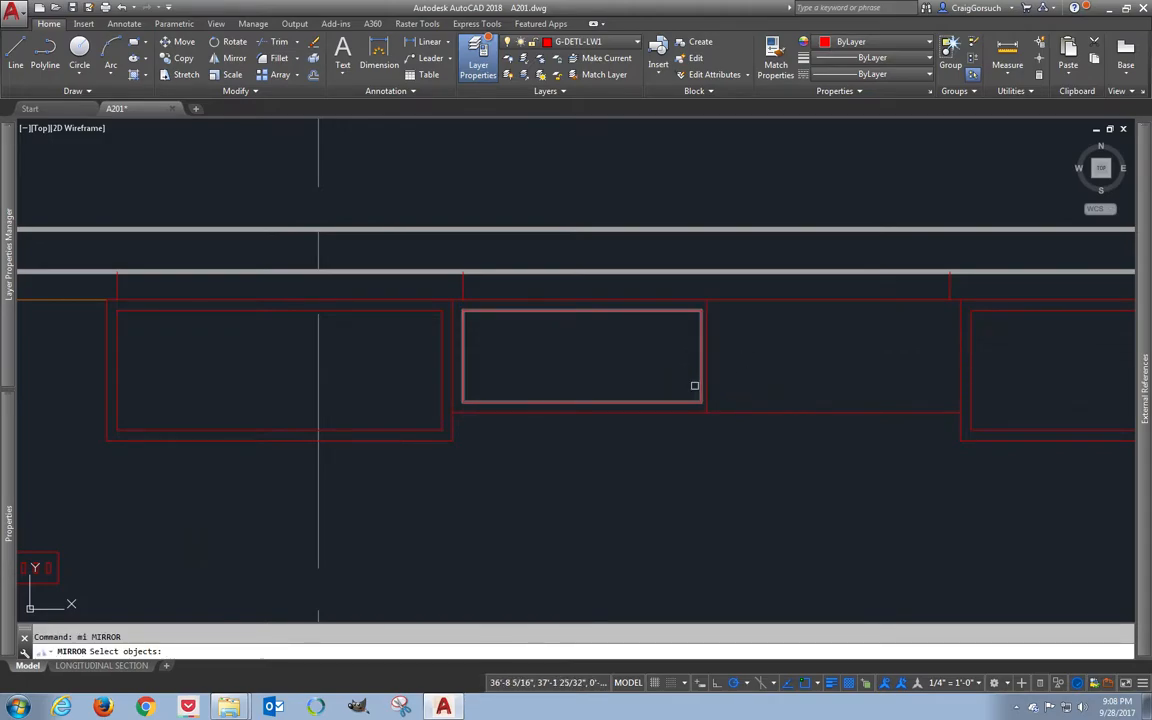
left_click(701, 391)
key("Return")
left_click(703, 391)
key("Escape")
- Mirror the left inset rectangle of the middle built-in about the divider, keeping the source, and erase the divider line
key("Return")
left_click(700, 388)
key("Return")
left_click(706, 390)
left_click(707, 366)
key("Return")
left_click(707, 366)
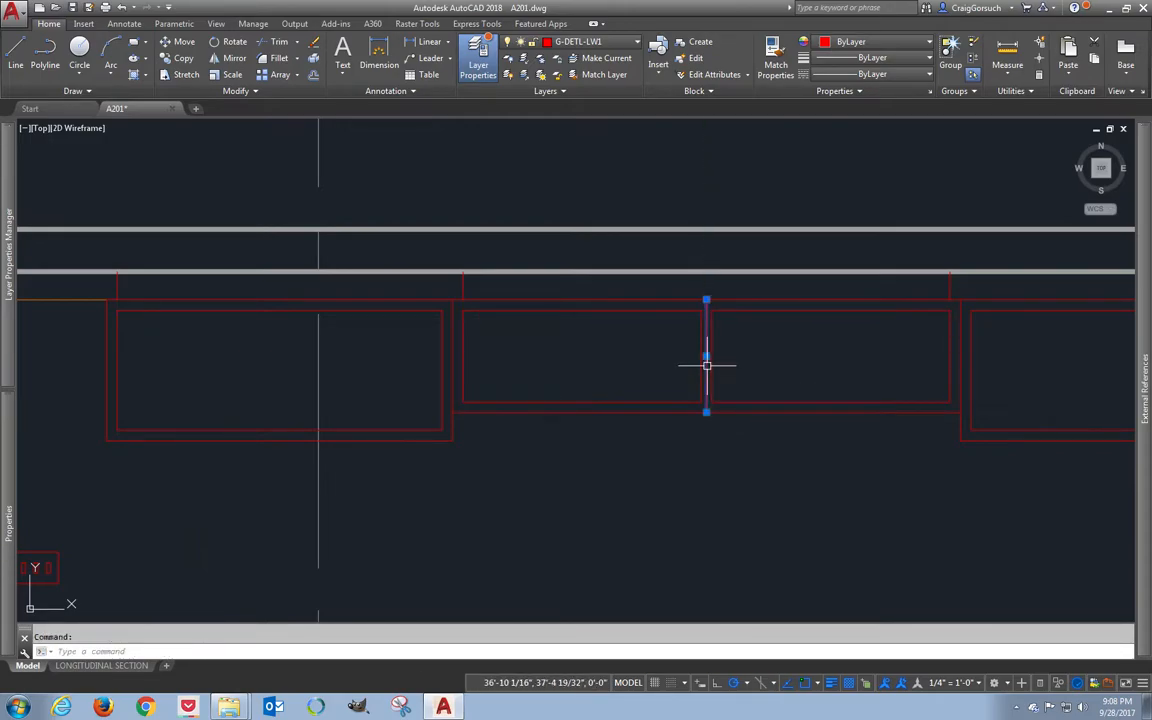
key("Return")
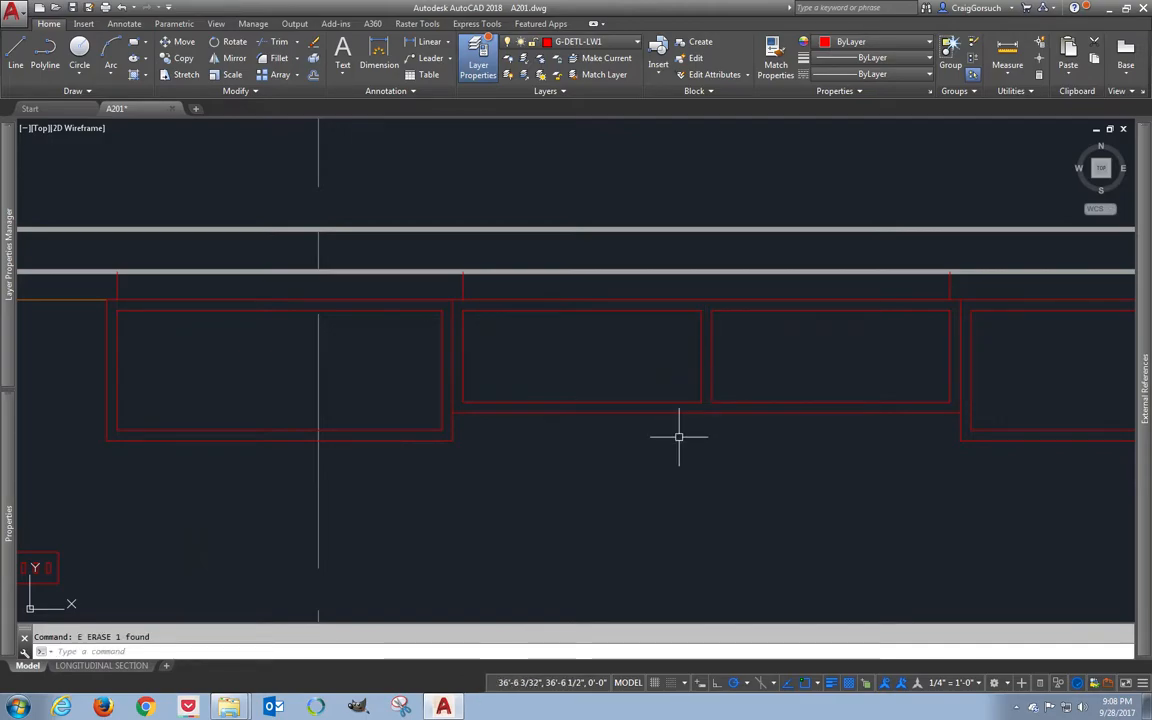
- Insert the Outlet Quad Elev block from the T&E folder just below the middle built-in, with default scale and rotation
scroll(678, 437, "down", 4)
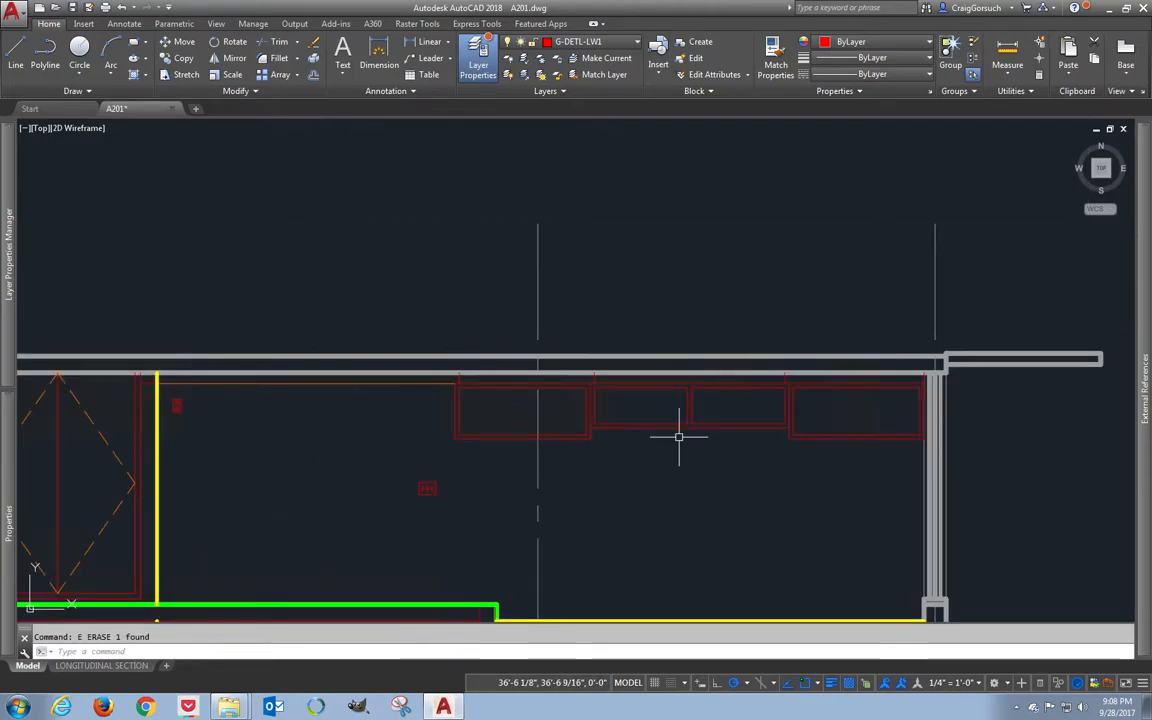
middle_click_drag(666, 501, 688, 451)
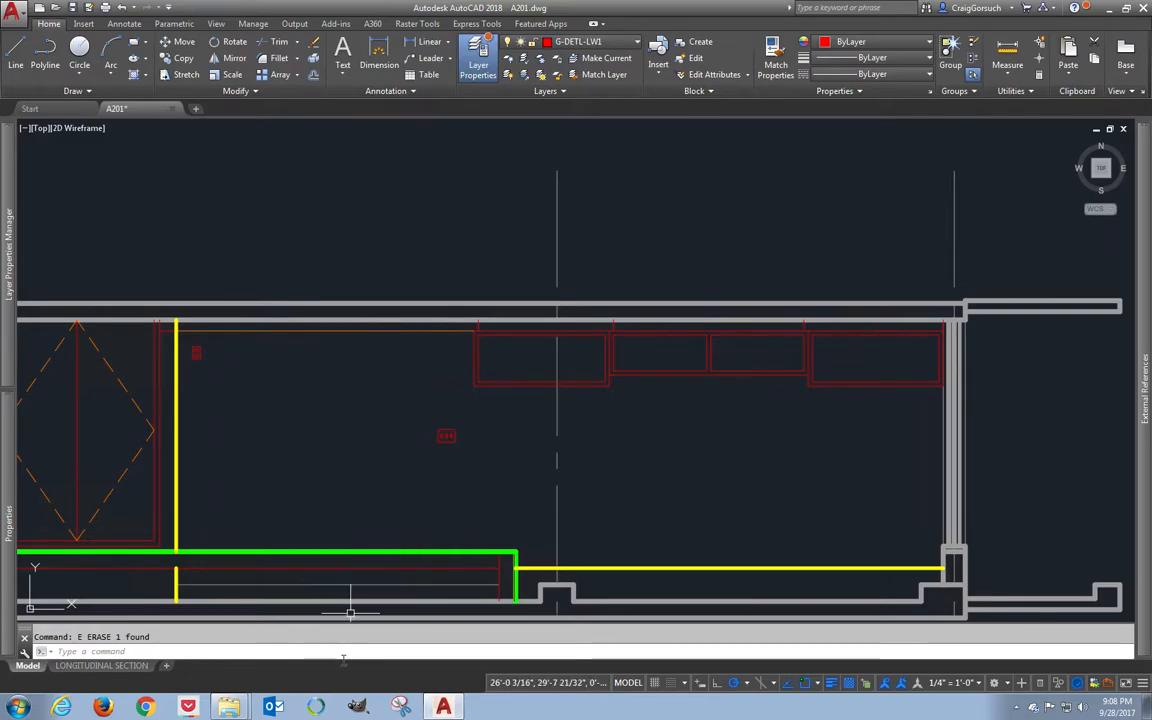
mouse_move(138, 676)
mouse_move(228, 707)
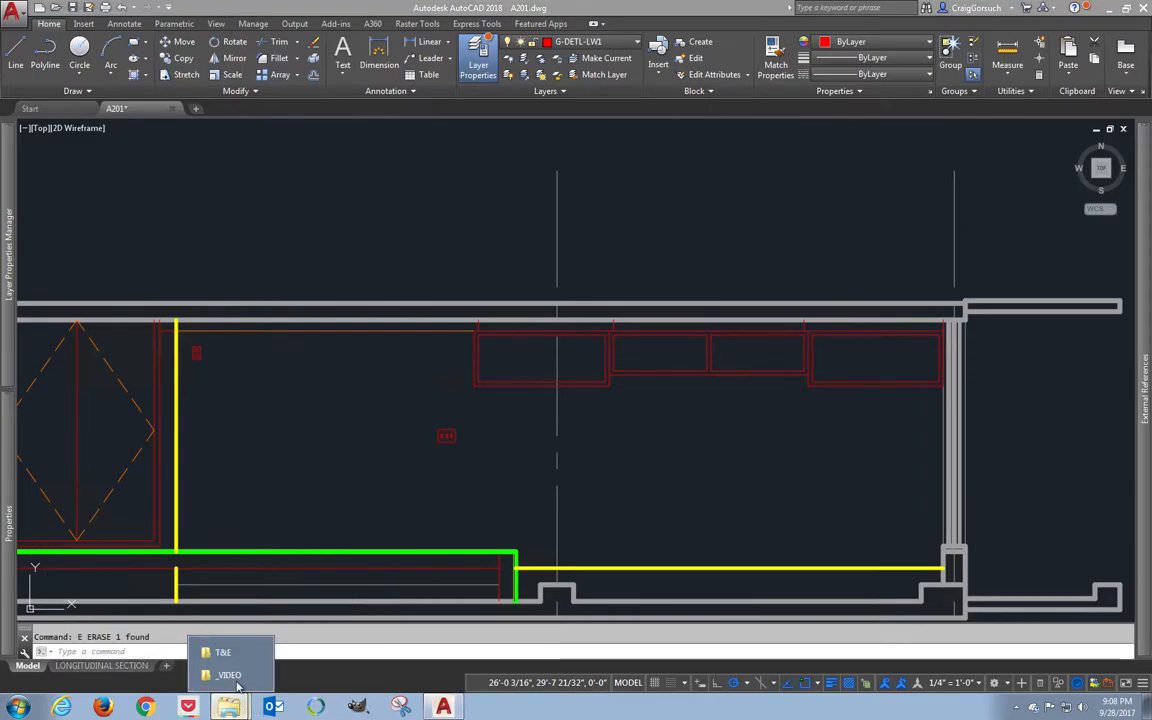
left_click(226, 672)
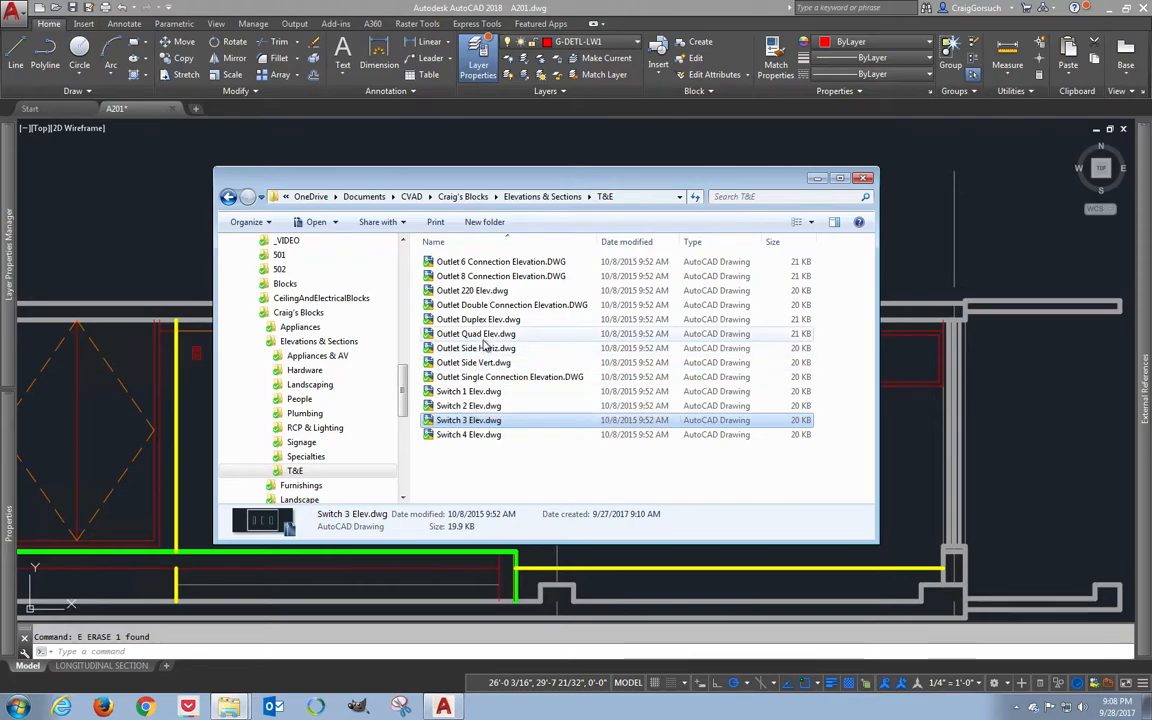
mouse_move(487, 337)
left_mouse_down()
mouse_move(478, 340)
mouse_move(824, 378)
mouse_move(830, 400)
mouse_move(711, 408)
left_mouse_up()
scroll(711, 408, "up", 4)
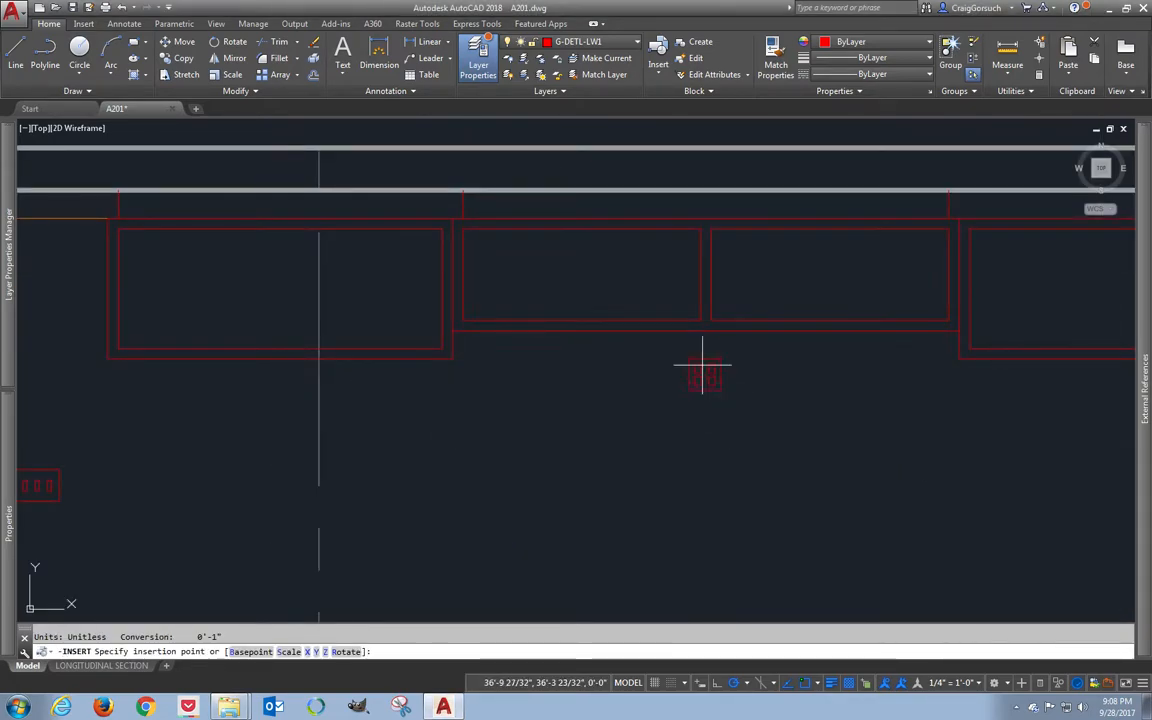
left_click(676, 357)
key("Return")
key("Return")
key("Return")
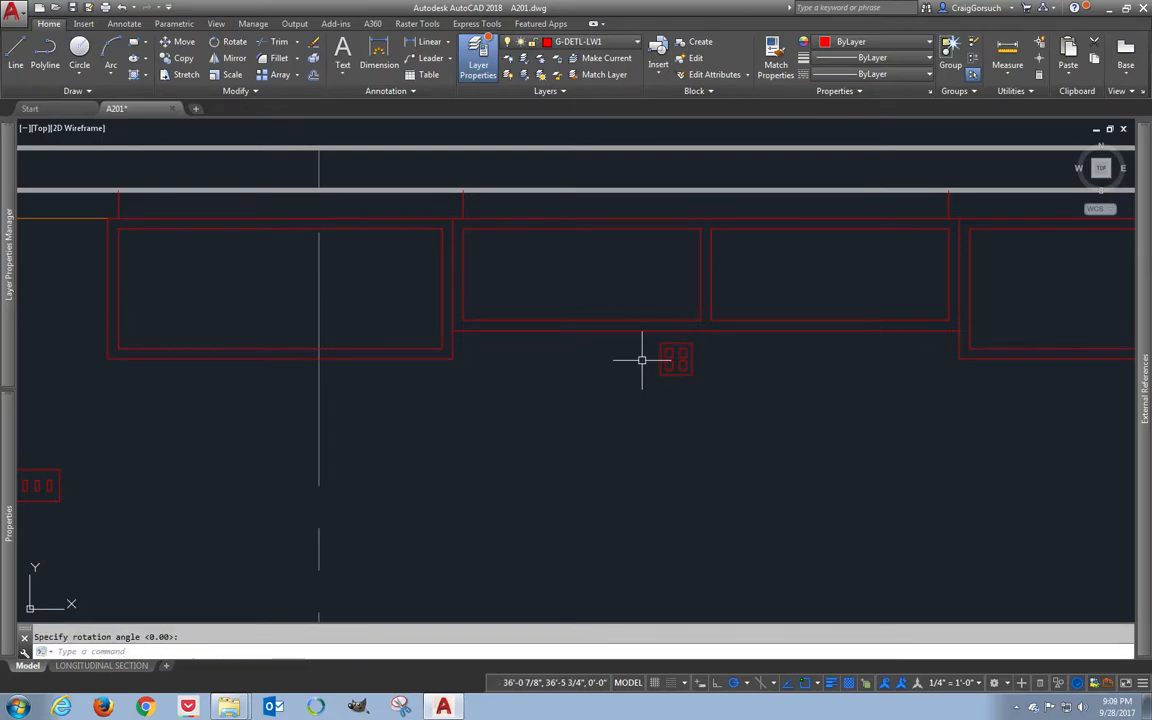
- Insert the Outlet Double Connection Elevation block from the T&E folder beside the quad outlet, level with its midpoint, with default scale and rotation
mouse_move(229, 706)
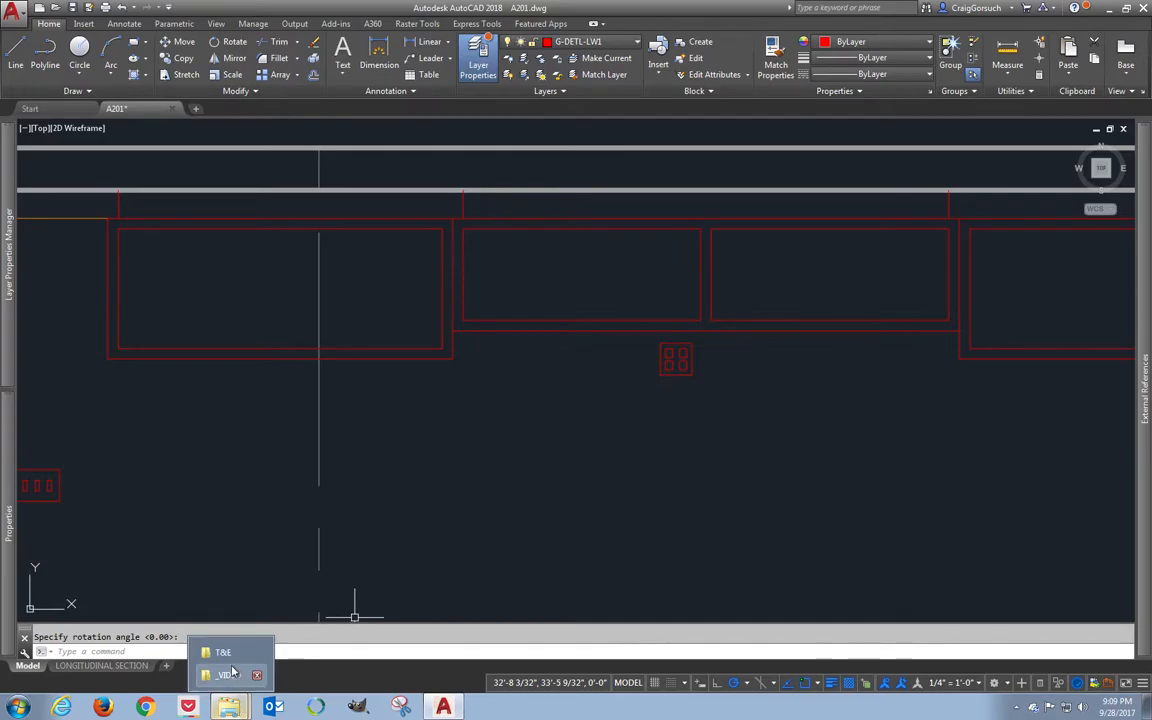
left_click(229, 659)
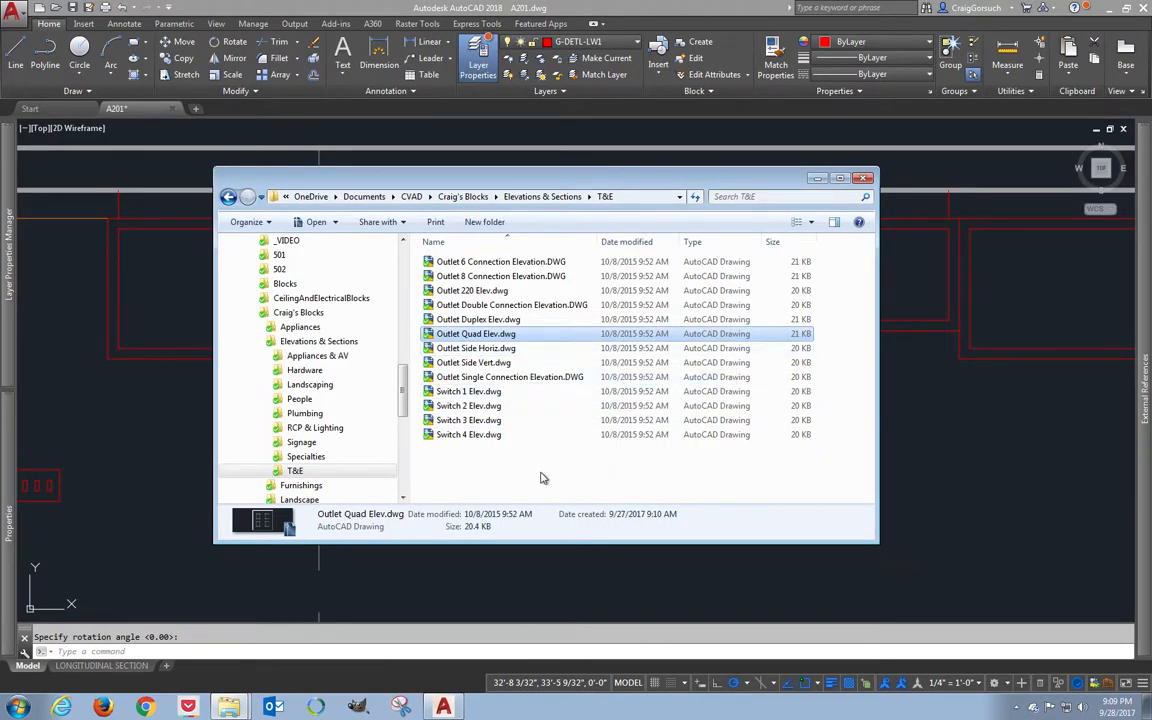
left_click(545, 307)
left_click_drag(490, 312, 900, 419)
scroll(738, 360, "up", 2)
left_click(665, 358)
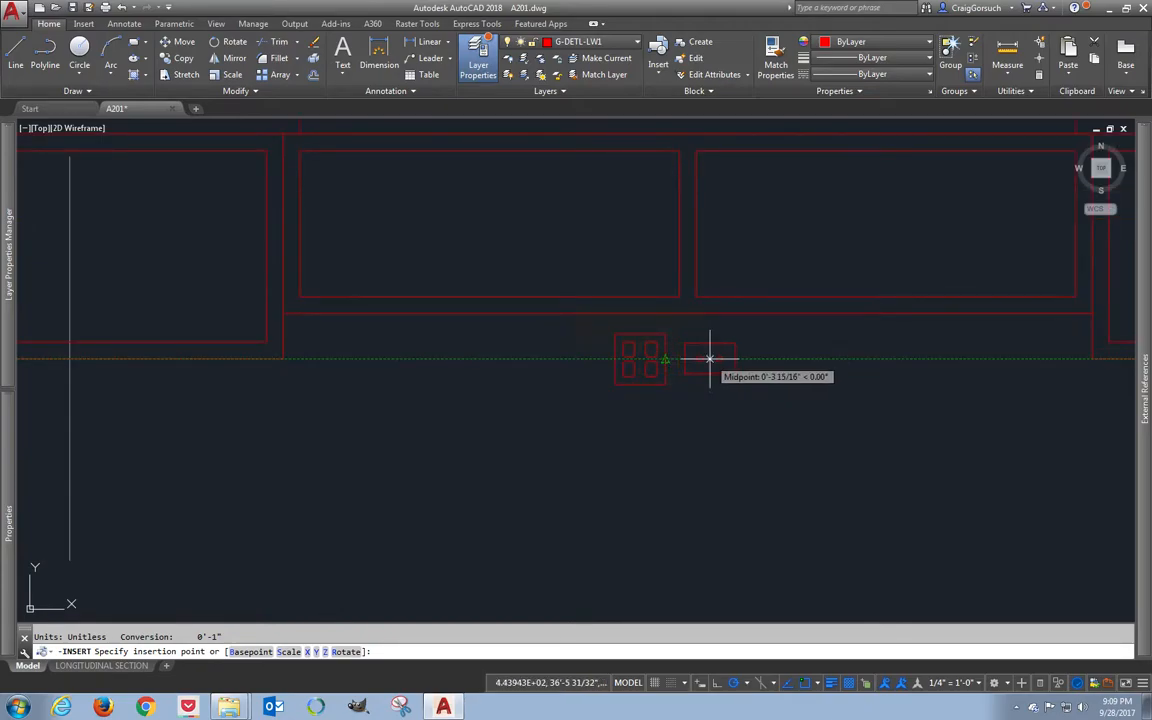
key("Return")
key("Return")
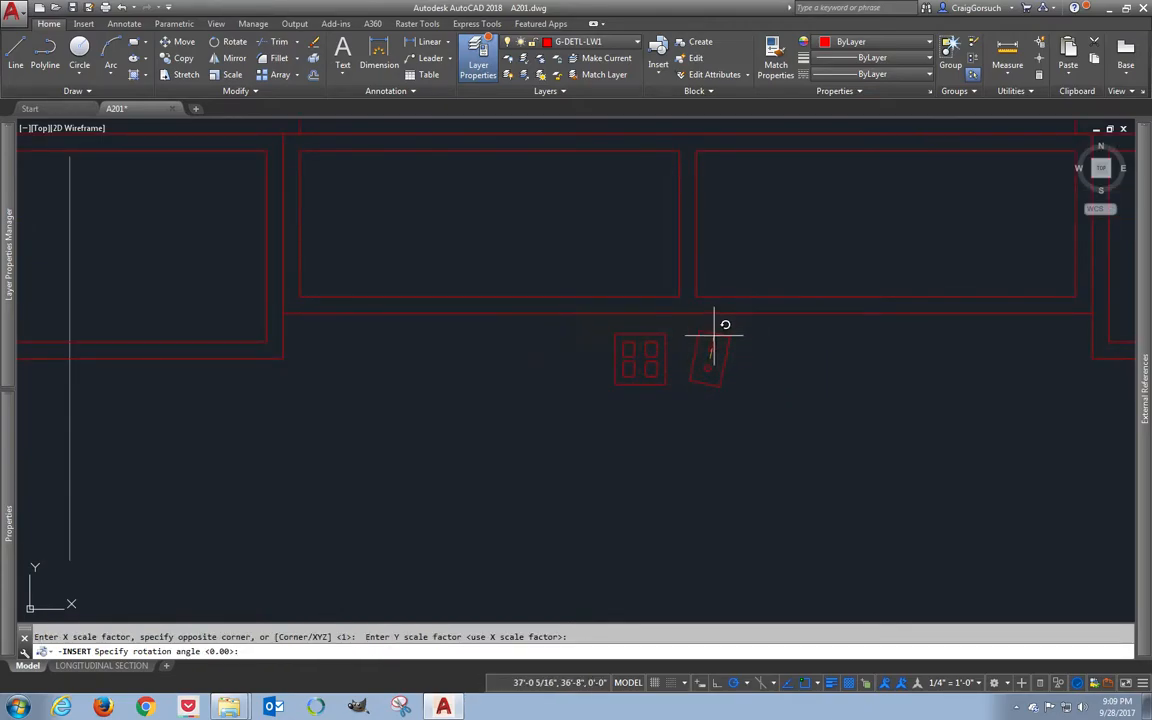
key("Return")
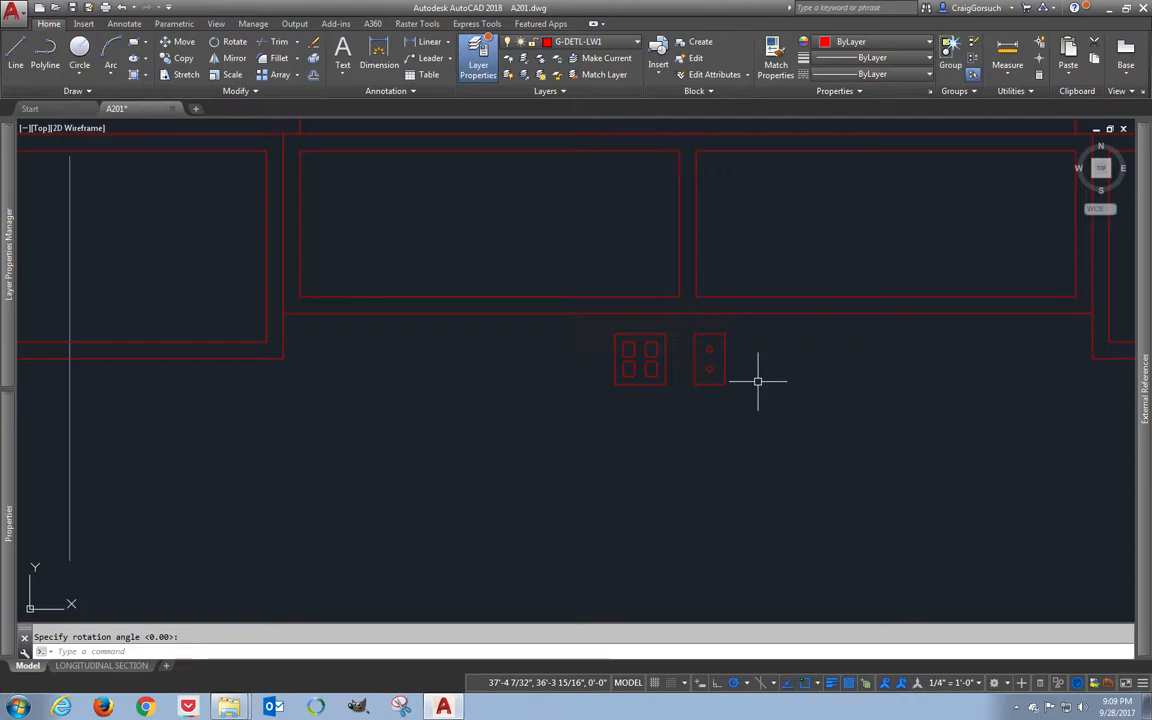
- Zoom to the drawing extents and switch to the LONGITUDINAL SECTION layout
scroll(760, 385, "down", 2)
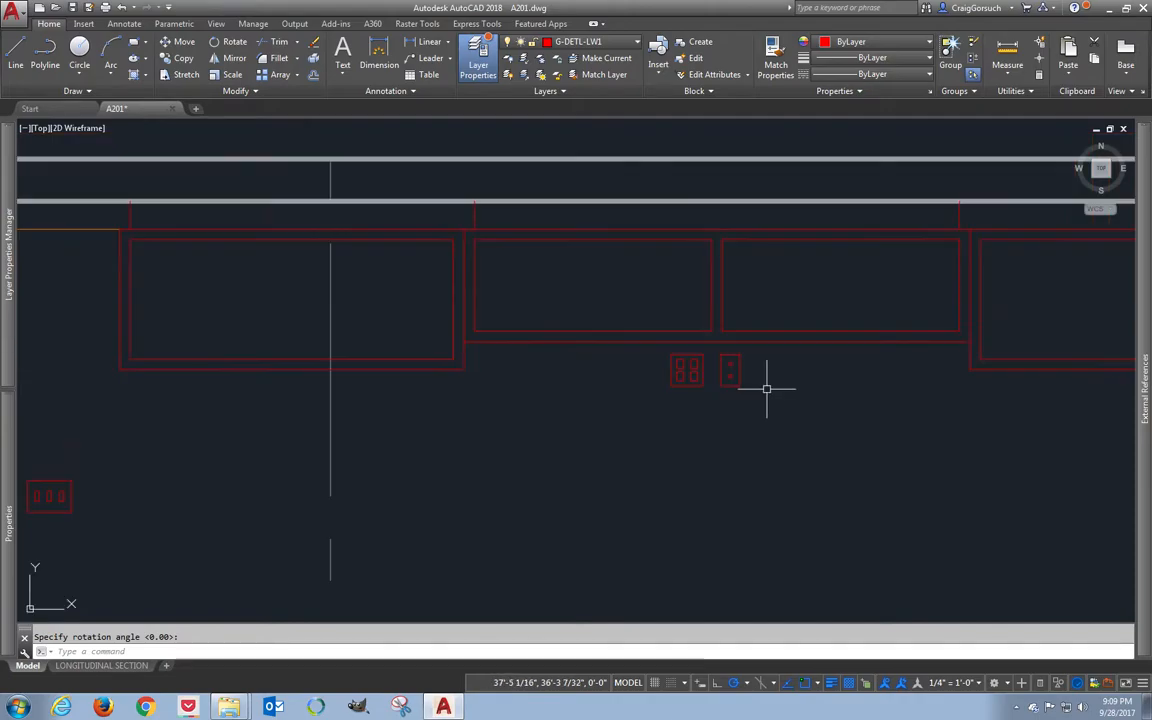
scroll(776, 403, "down", 2)
scroll(778, 408, "down", 2)
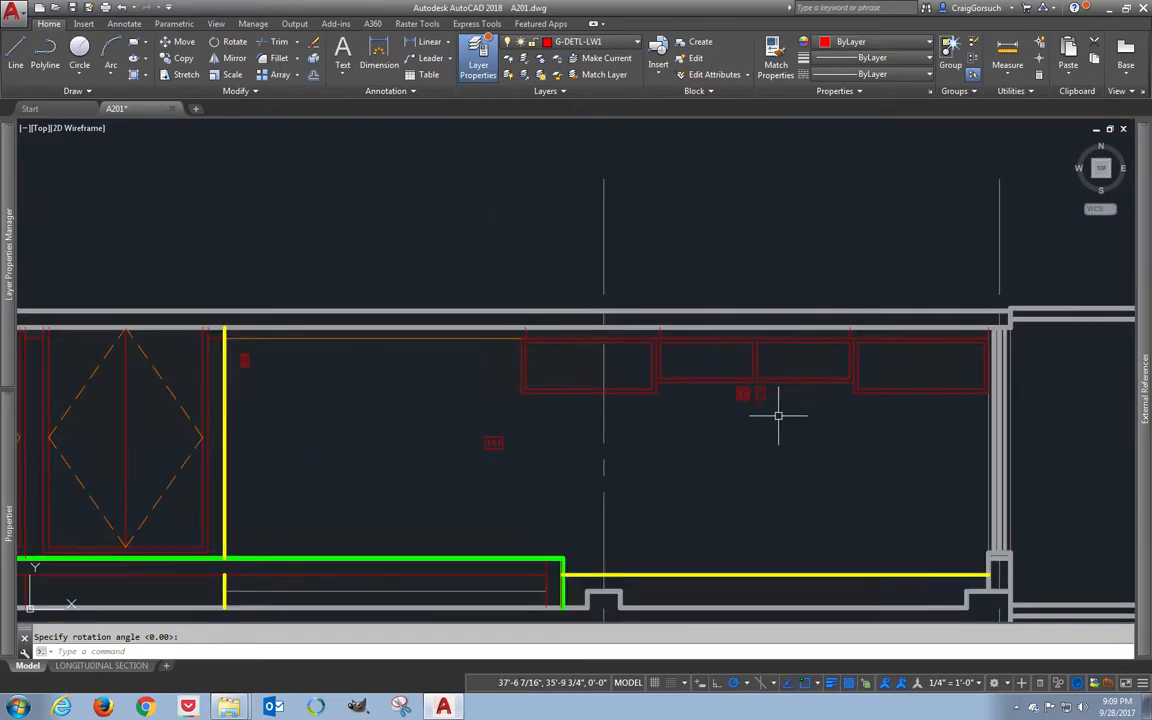
scroll(774, 410, "down", 2)
mouse_move(771, 438)
middle_mouse_down()
mouse_move(848, 360)
mouse_move(881, 352)
middle_mouse_up()
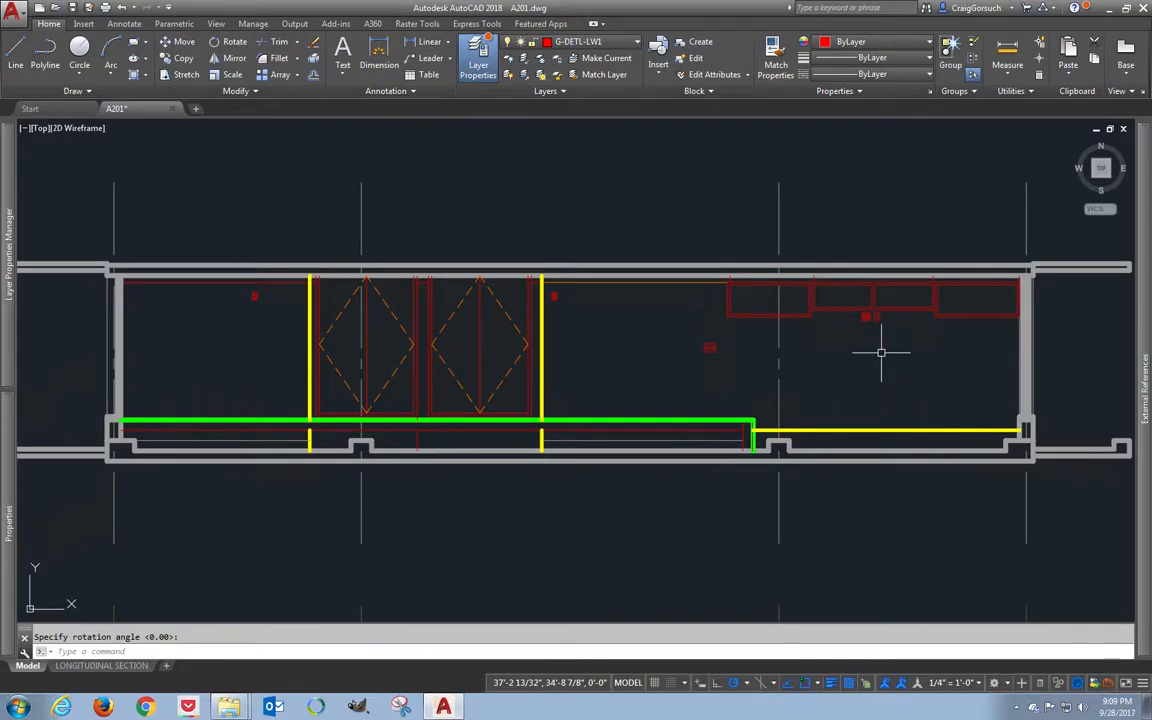
scroll(881, 352, "down", 2)
middle_click_drag(869, 465, 847, 352)
type("z")
key("Return")
type("e")
key("Return")
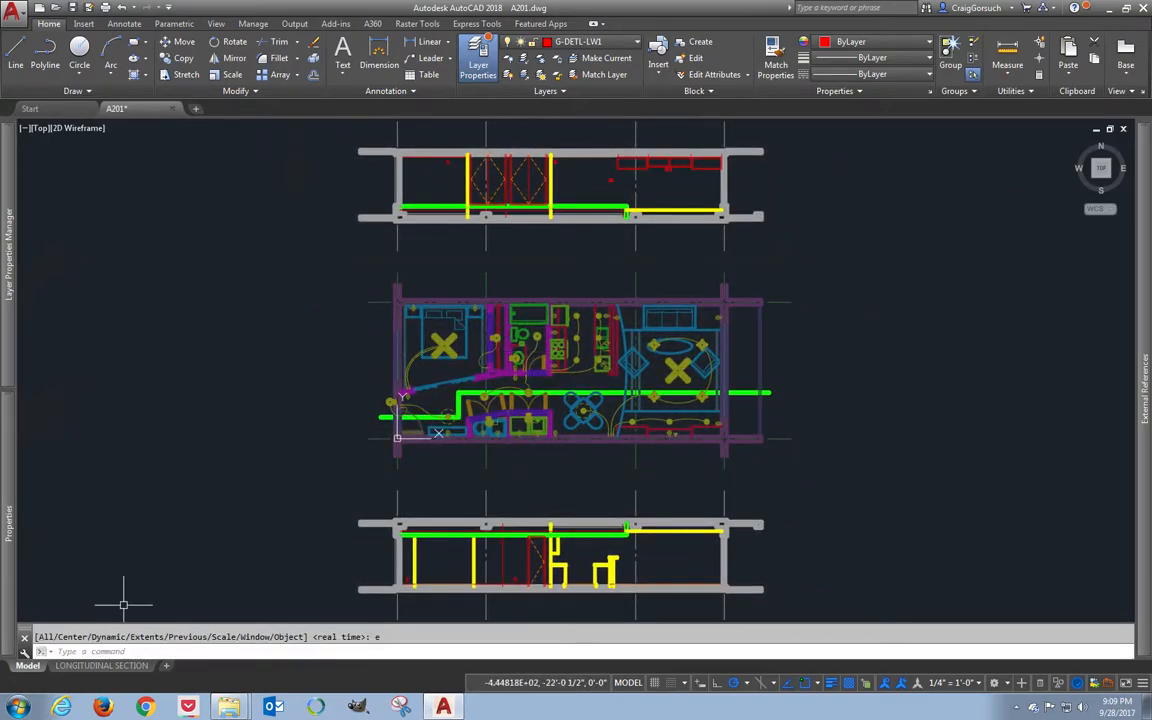
left_click(101, 665)
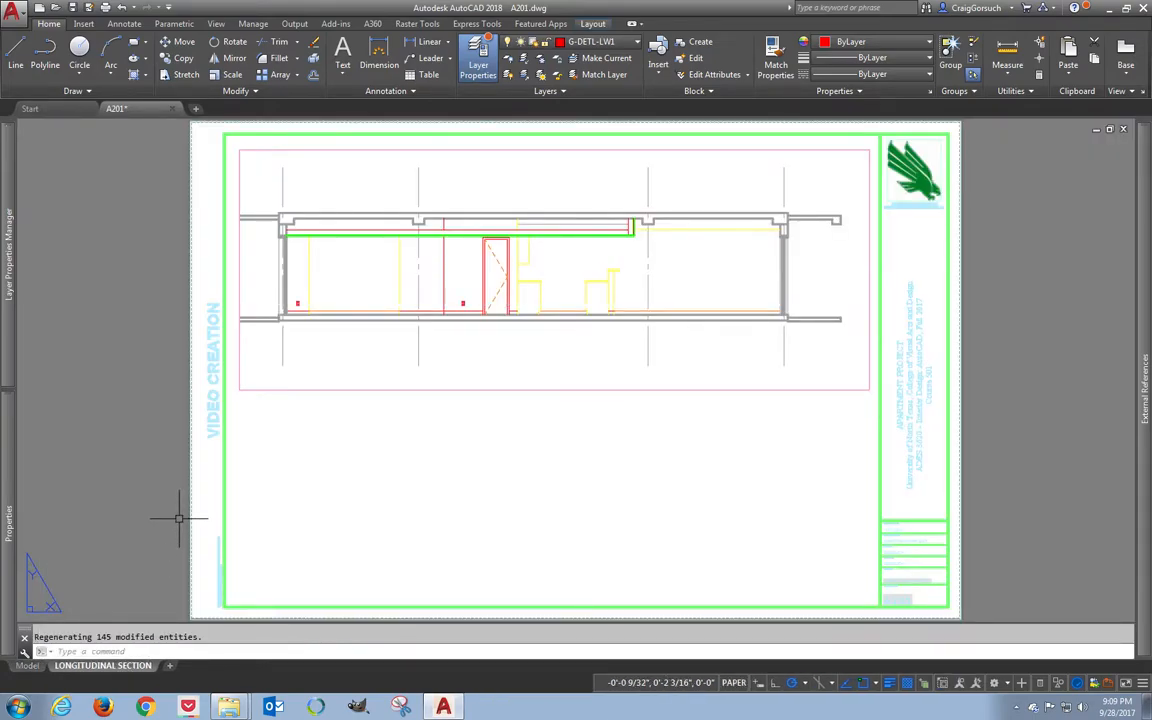
- Copy the section viewport straight down to just below the sheet
scroll(351, 392, "up", 2)
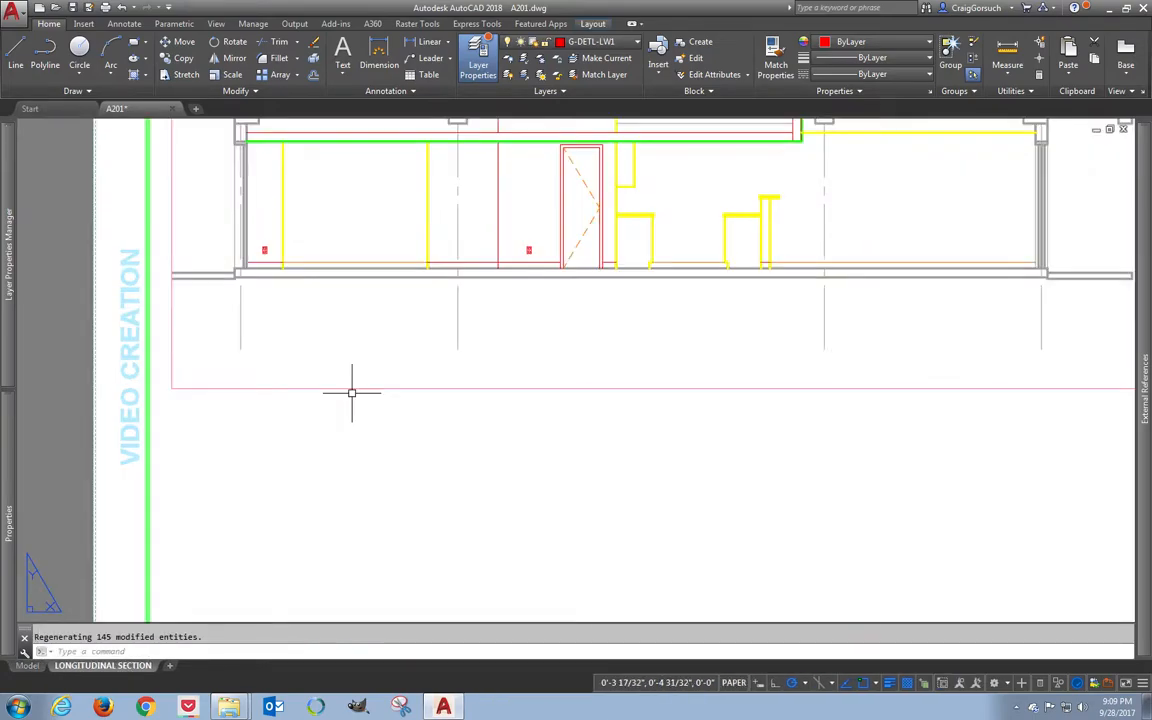
scroll(351, 392, "down", 5)
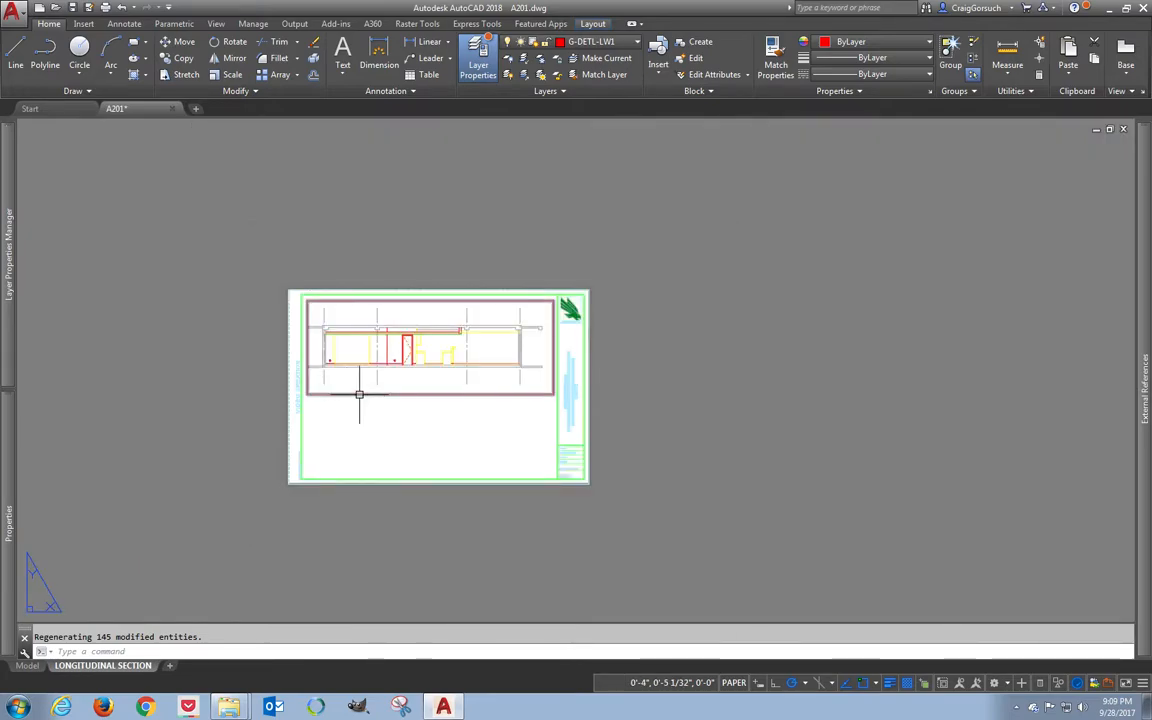
key("Return")
left_click(359, 394)
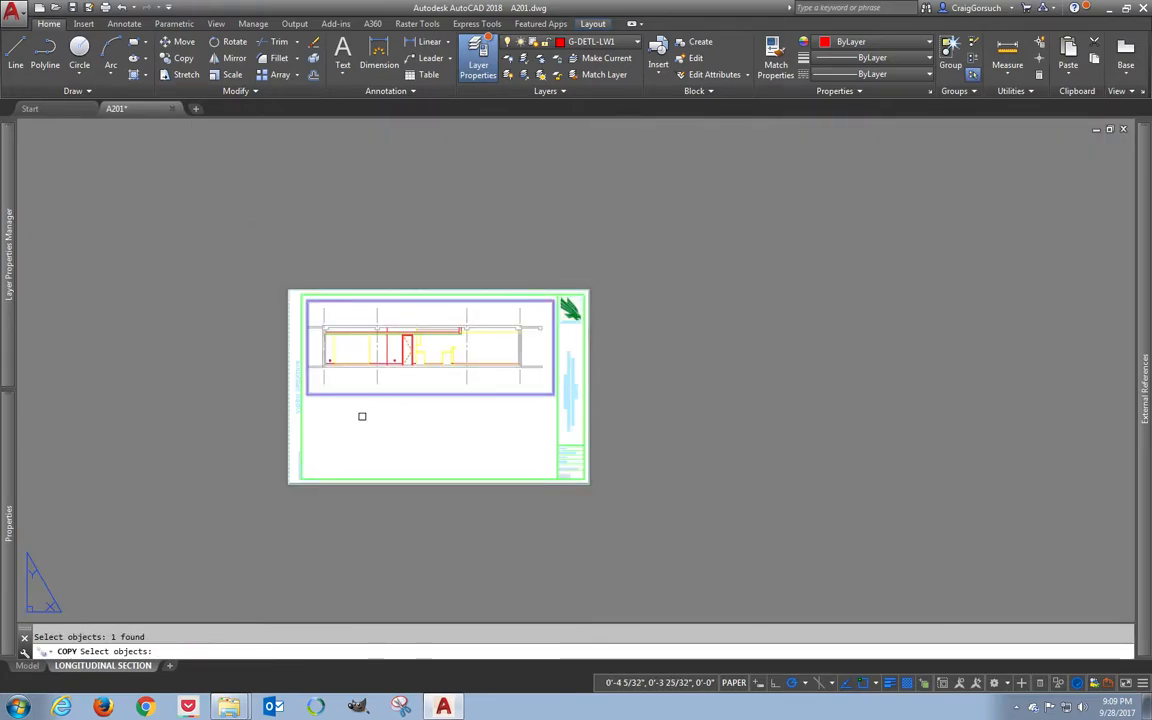
key("Return")
left_click(362, 415)
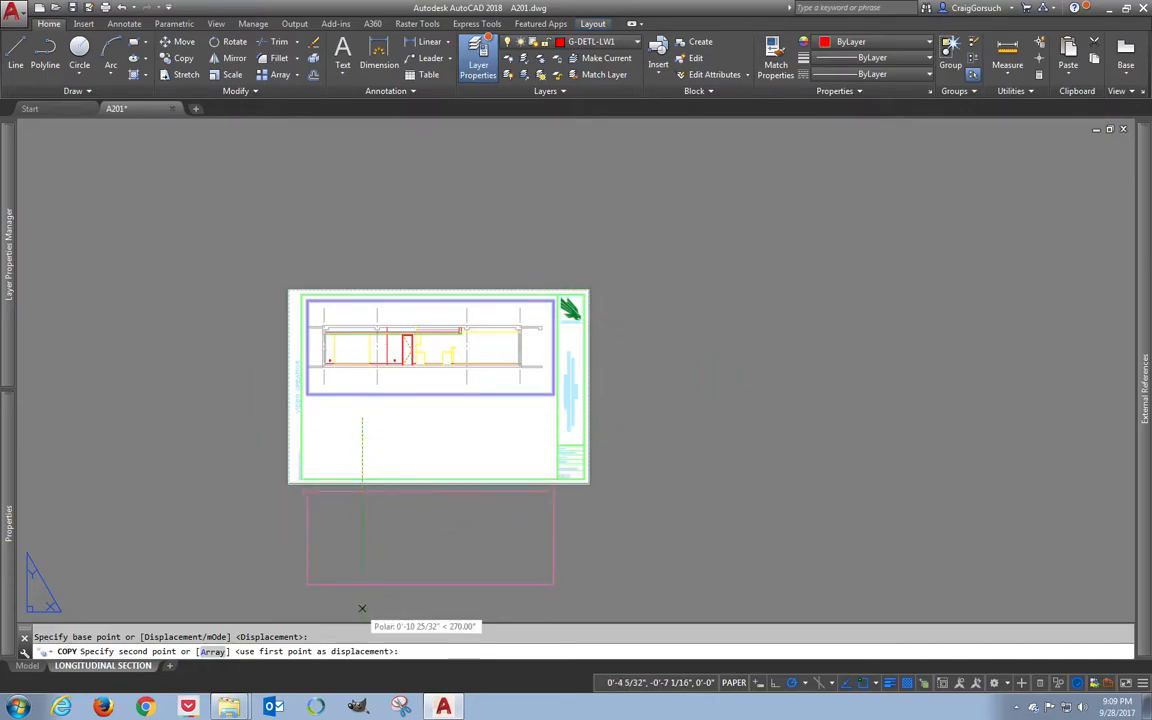
left_click(356, 578)
middle_click_drag(356, 578, 373, 450)
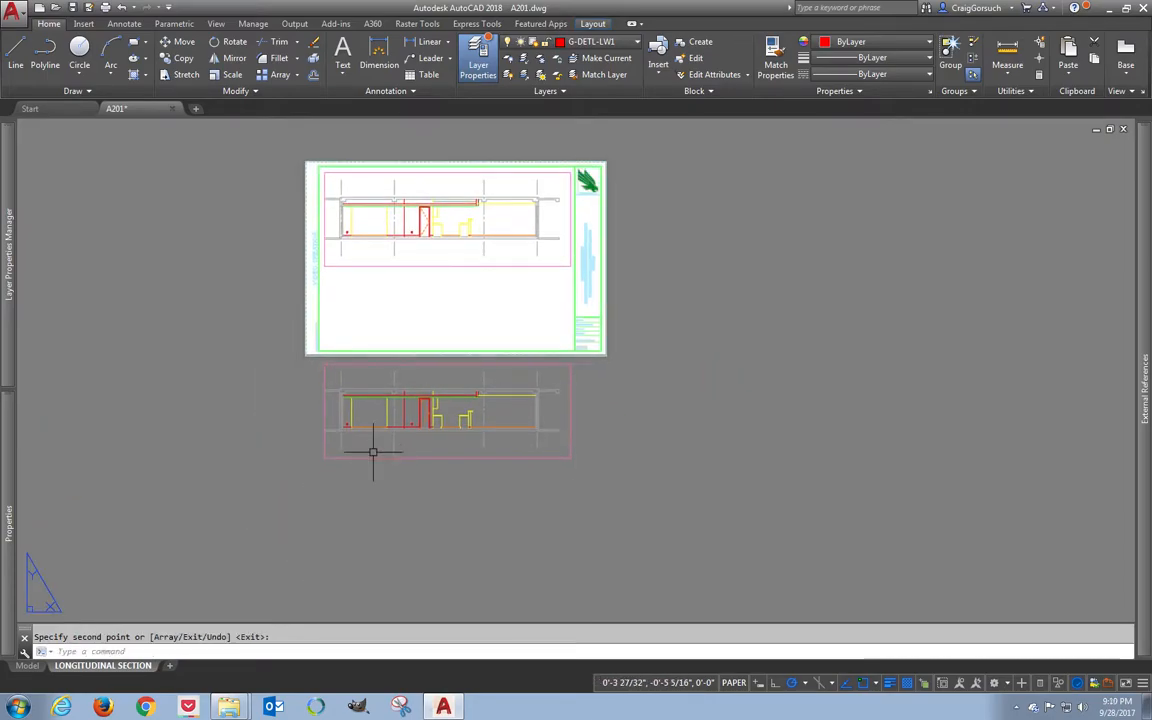
- Stretch the copied viewport's upper-left corner straight up until the plan and both sections fit inside it
key("Return")
left_click(369, 440)
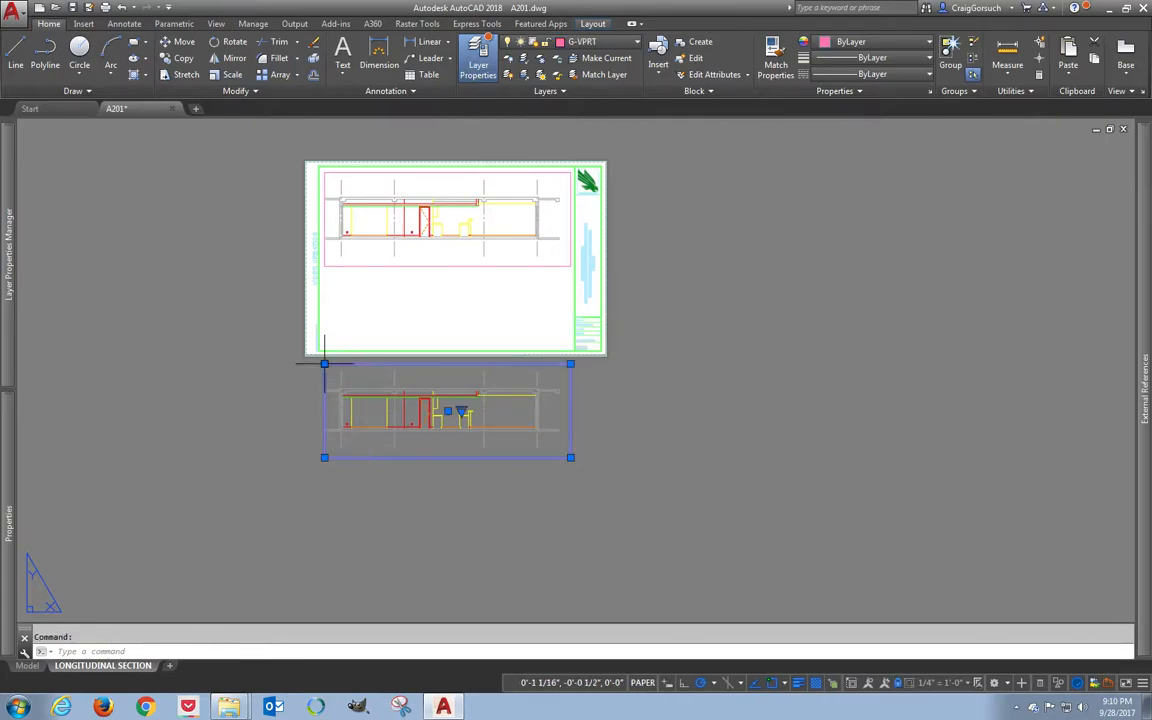
left_click(324, 364)
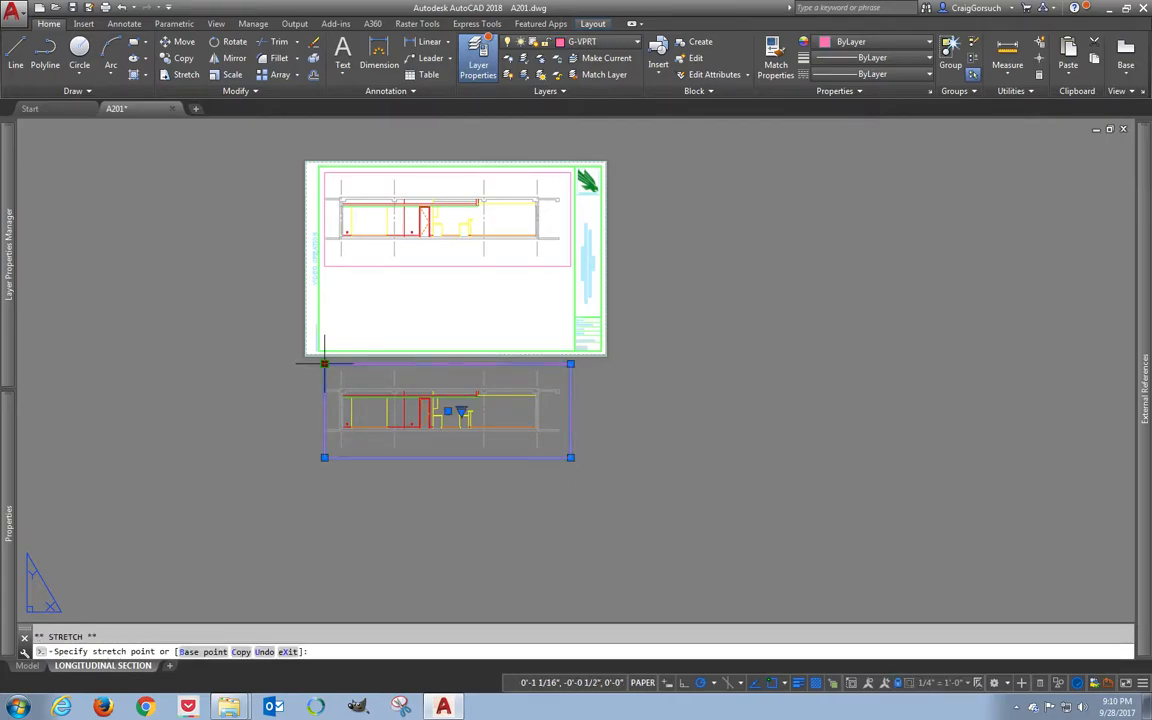
left_click(324, 147)
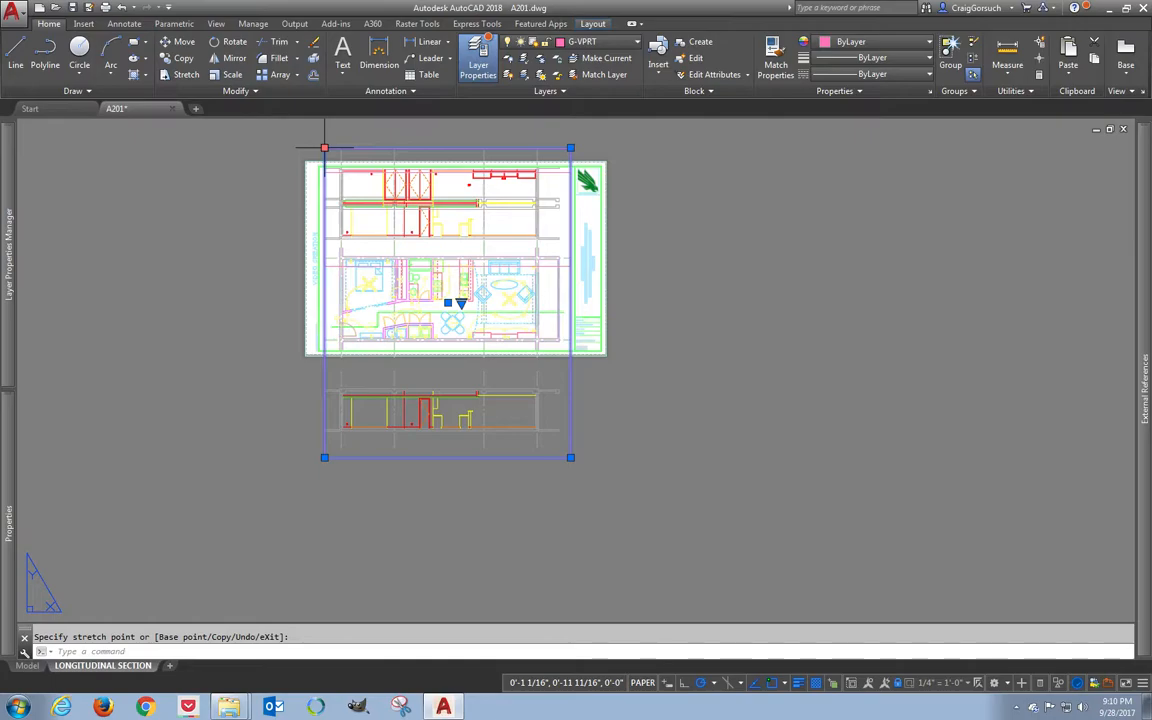
- Move the enlarged viewport off the sheet into the empty space beside the title block
type("m")
key("Return")
left_click(502, 367)
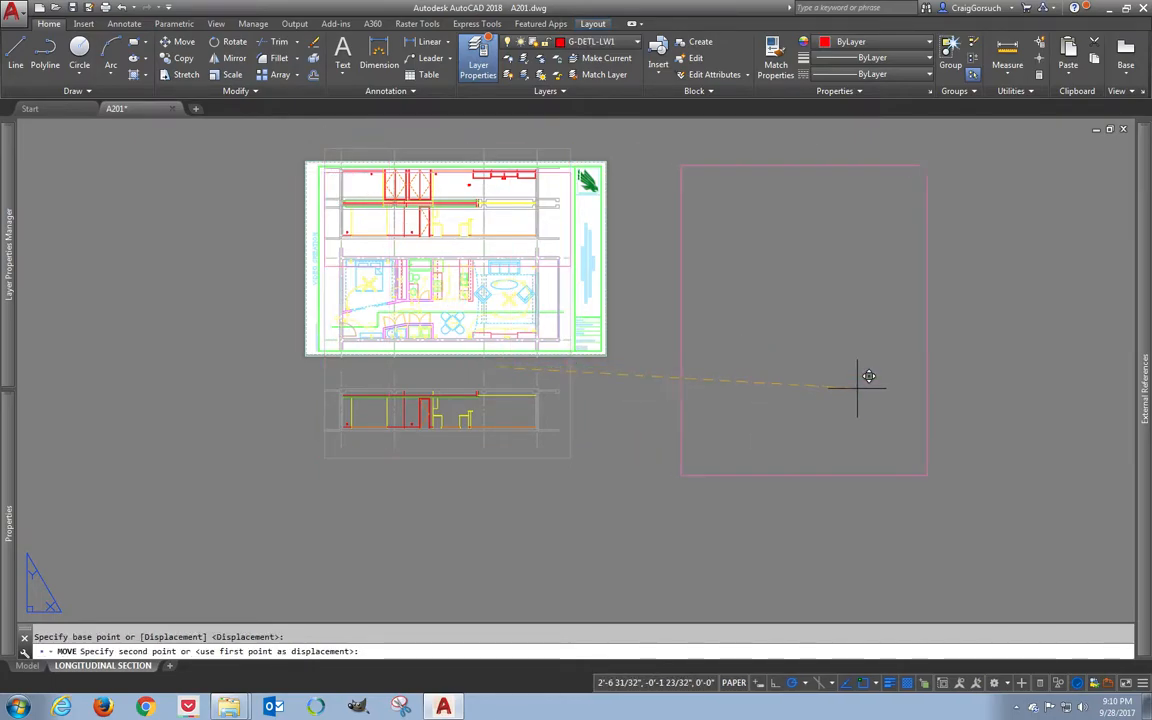
left_click(875, 406)
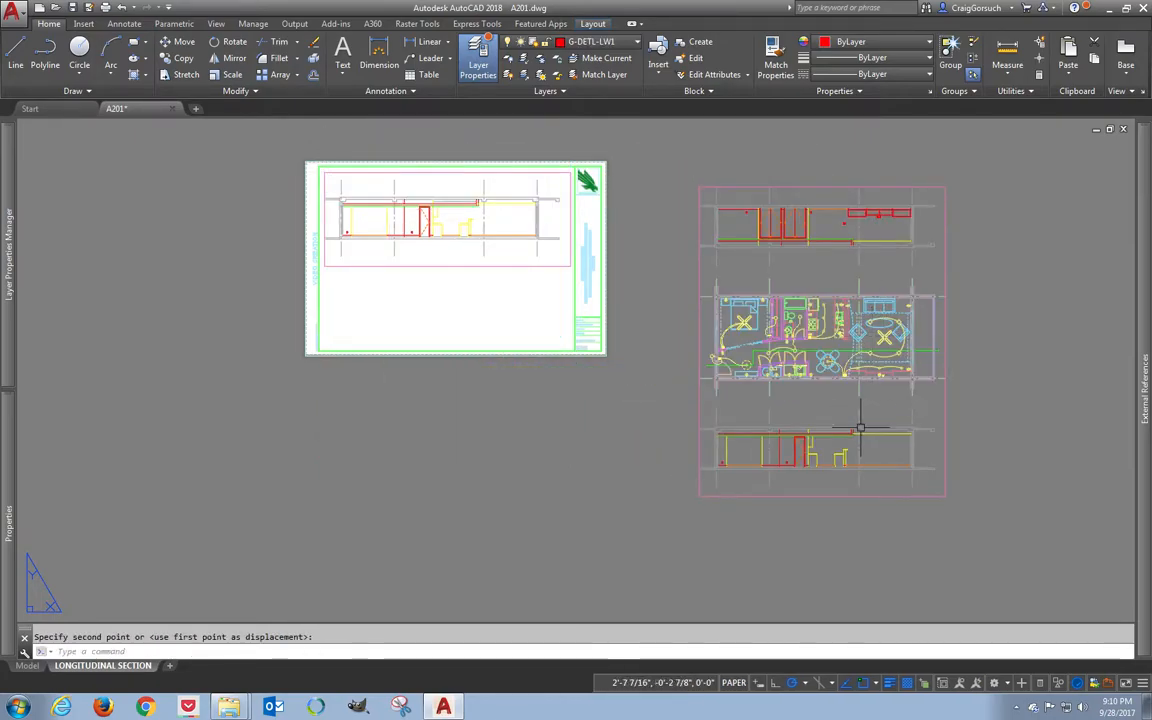
key("Escape")
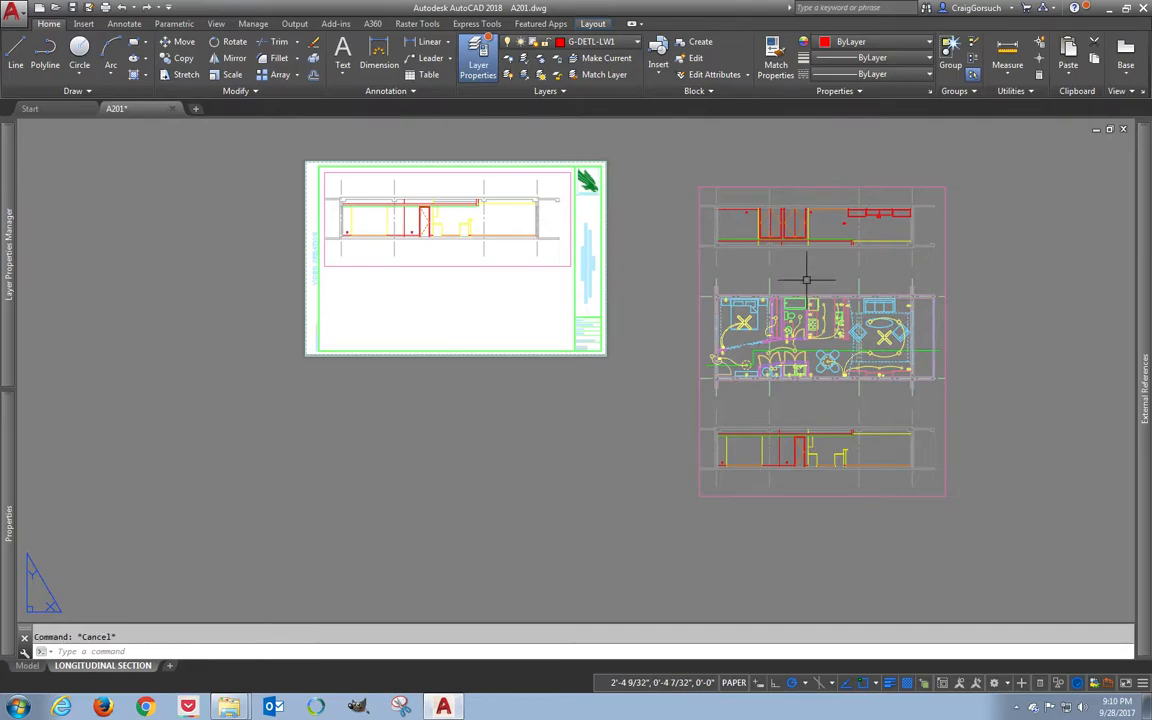
- Rotate the enlarged viewport 180° so the mirrored section stands upright below the plan
type("ro")
key("Return")
left_click(696, 272)
key("Return")
left_click(815, 262)
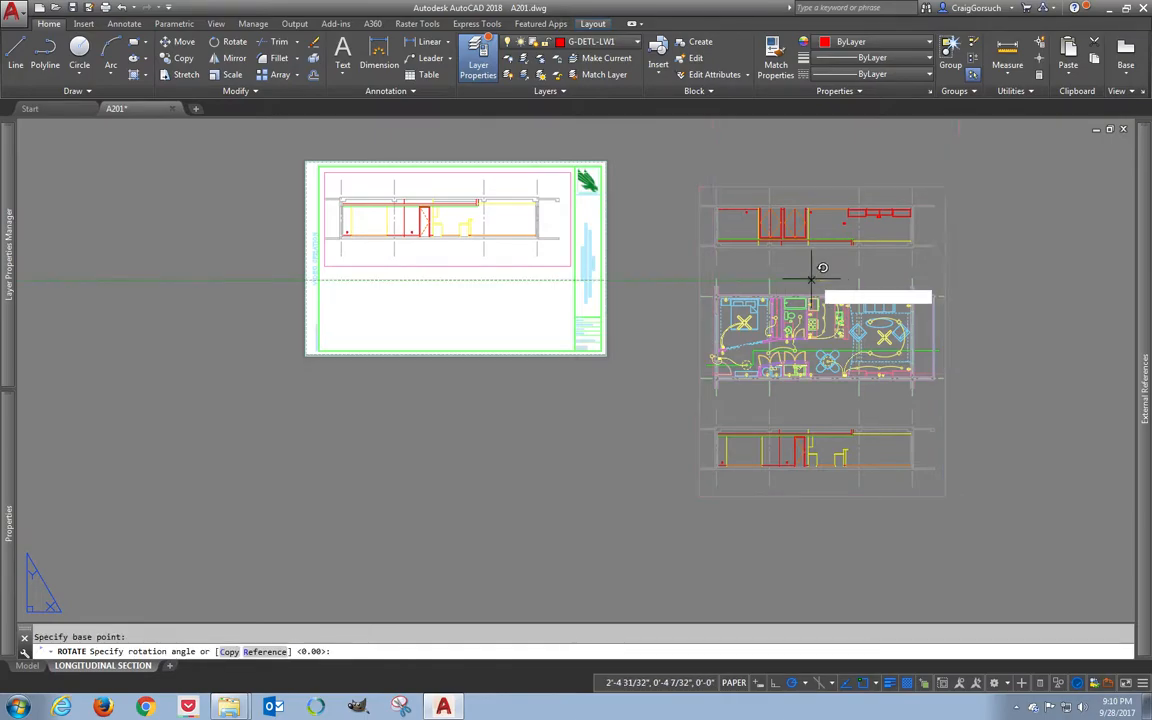
left_click(812, 270)
middle_click_drag(812, 270, 764, 329)
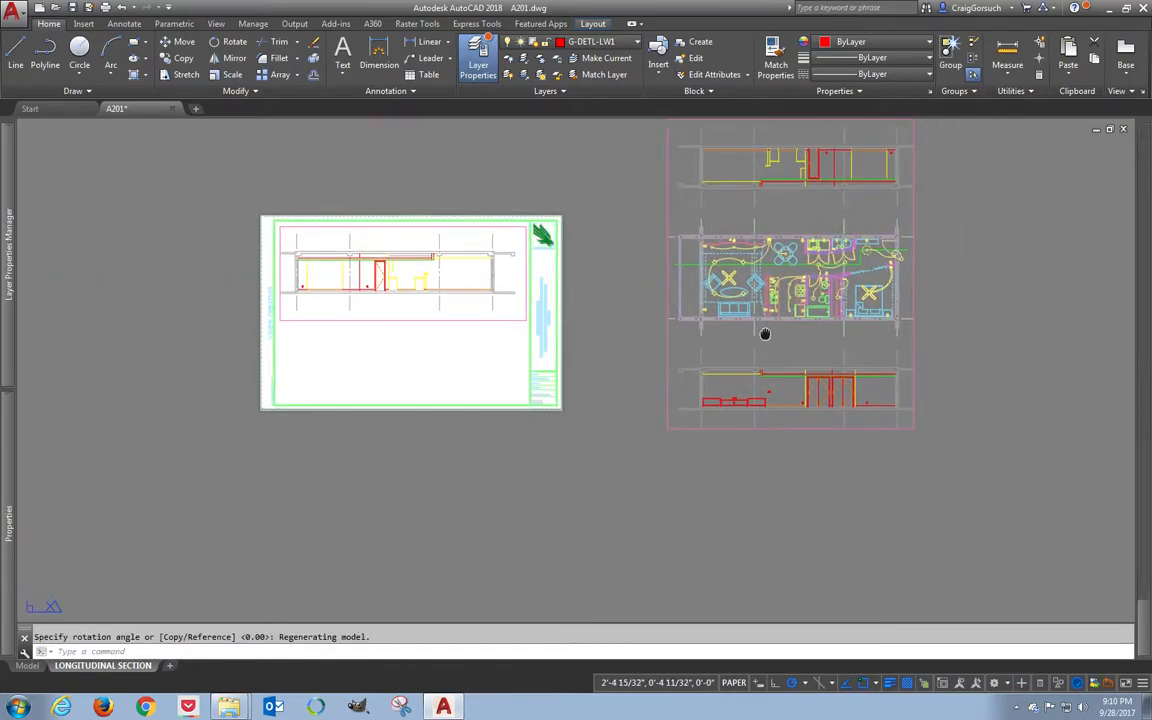
- Stretch the rotated viewport's upper-right corner down so it frames only the section with the closet doors and built-ins
middle_click_drag(887, 234, 864, 301)
left_click(888, 199)
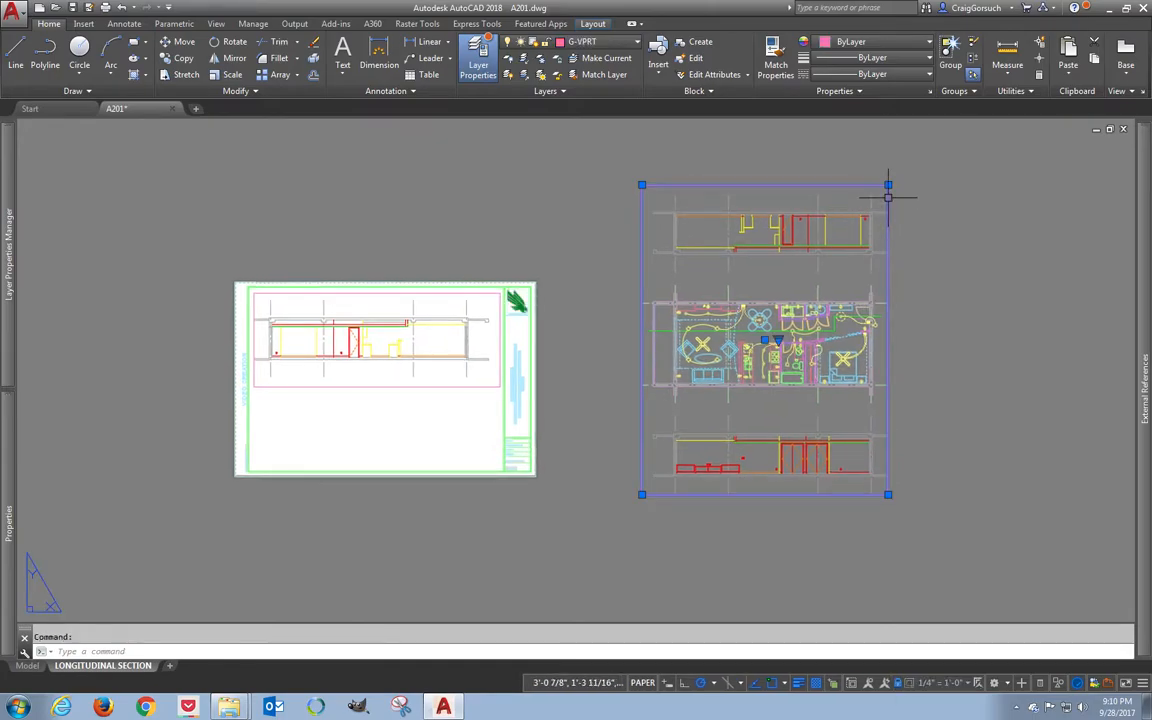
left_click(888, 184)
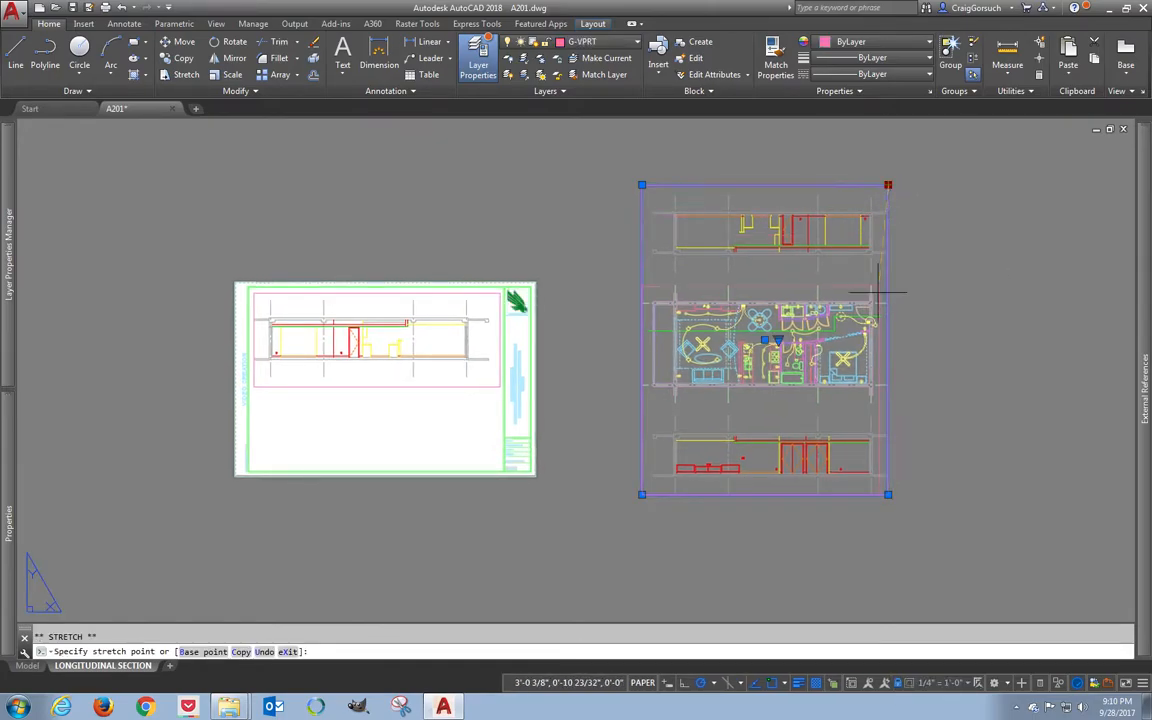
left_click(888, 410)
key("Escape")
- Move the cropped viewport onto the sheet below the first section, lining up the end gridlines of the two sections
type("m")
key("Return")
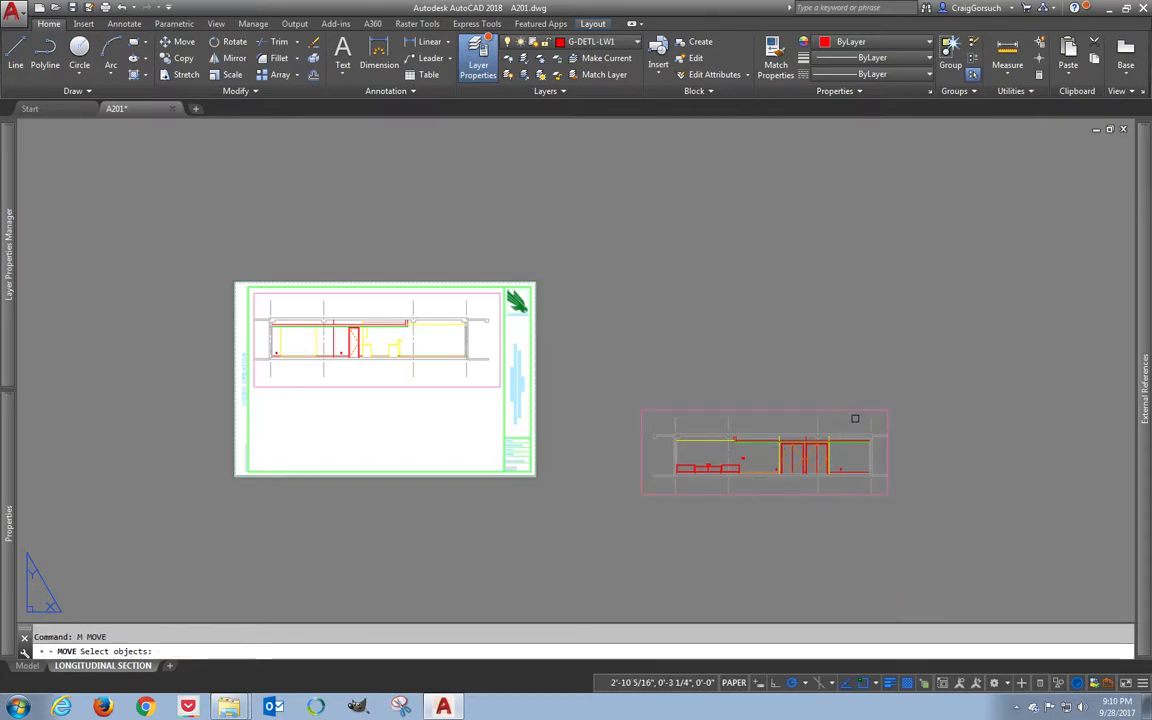
left_click(857, 412)
scroll(855, 420, "up", 4)
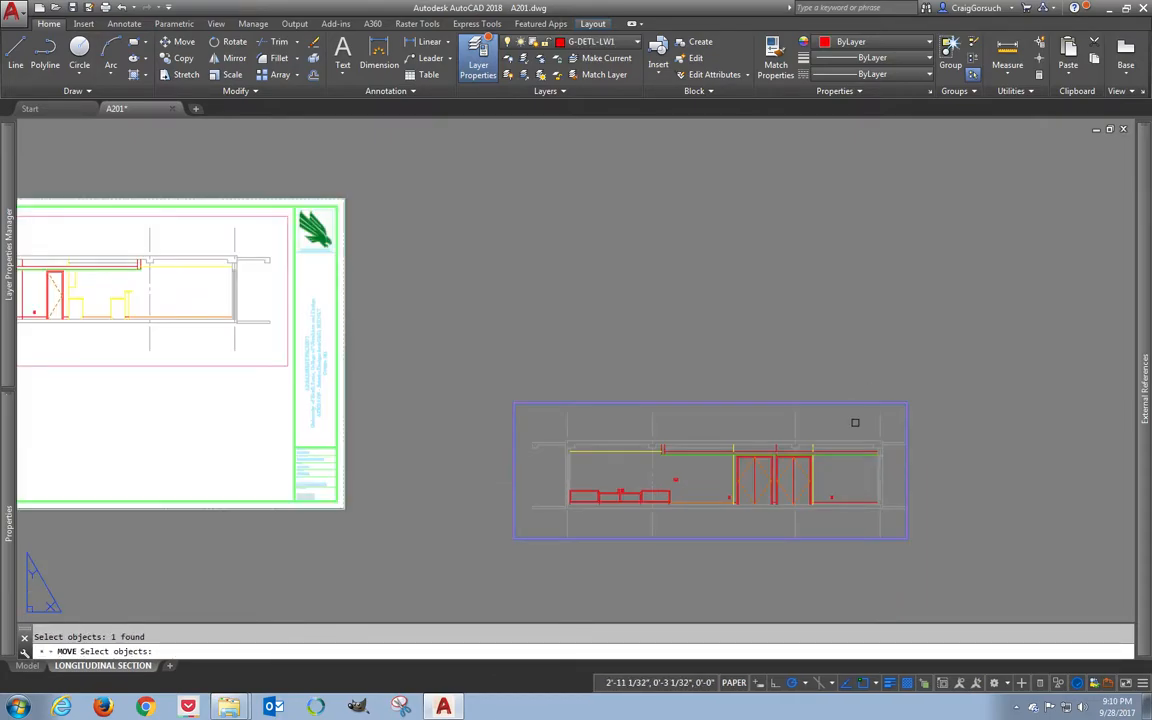
middle_click_drag(842, 415, 993, 353)
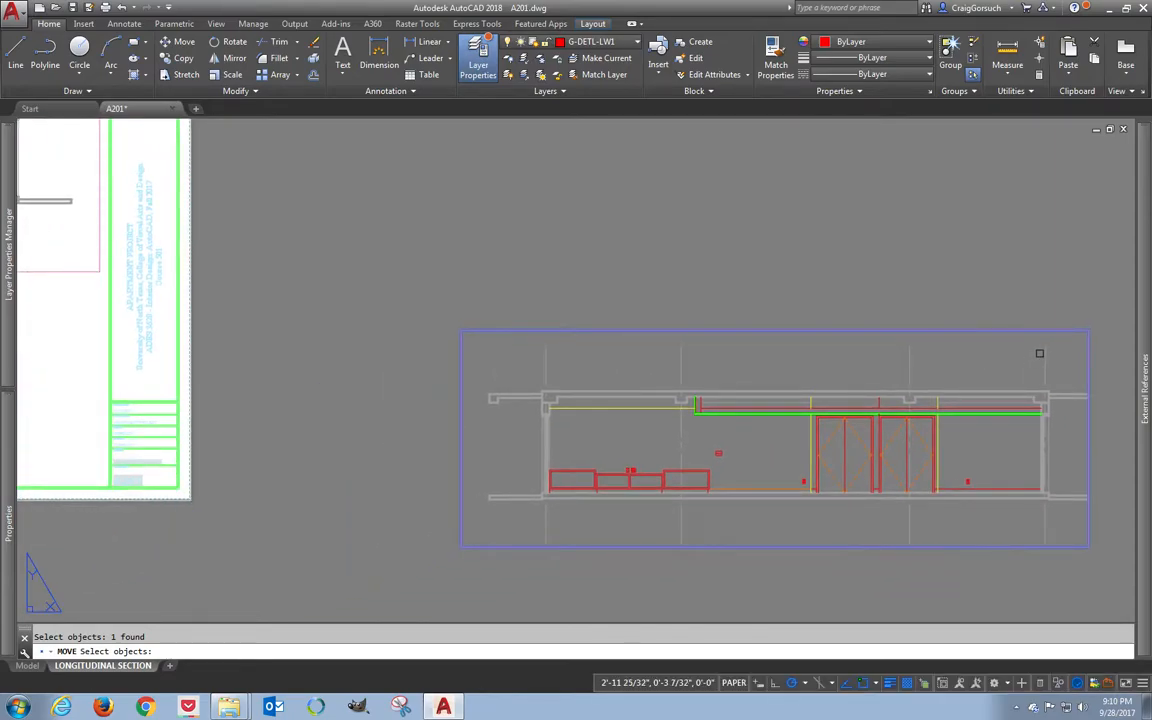
key("Return")
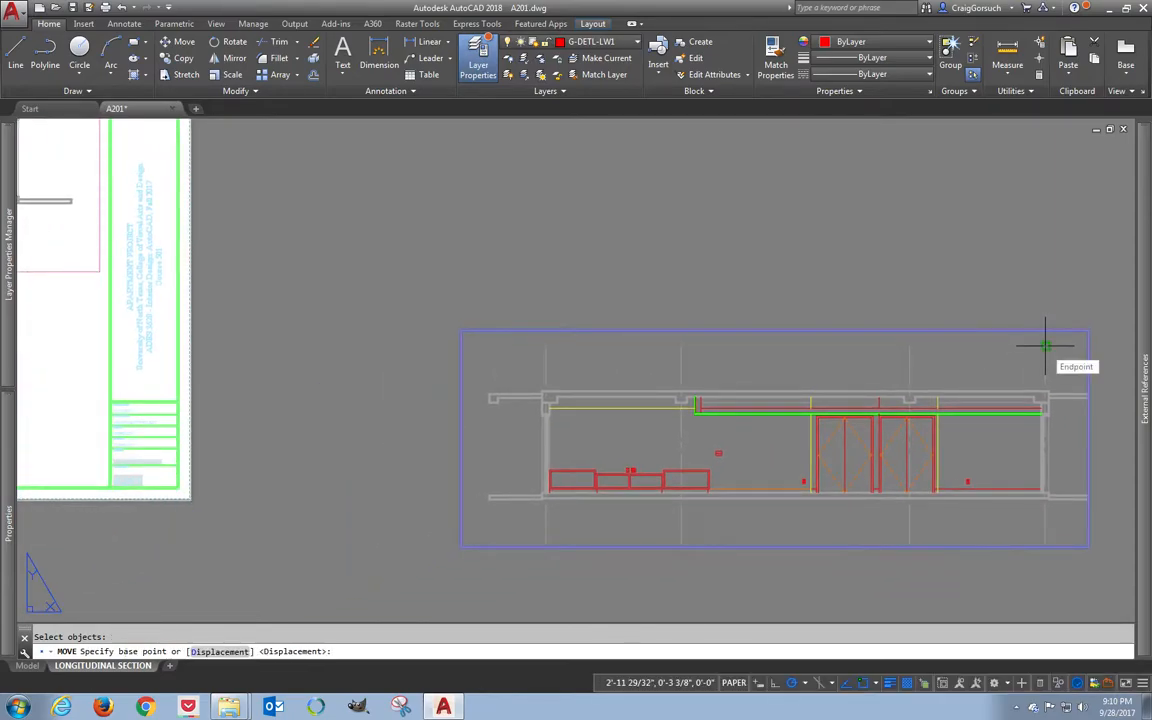
left_click(1045, 346)
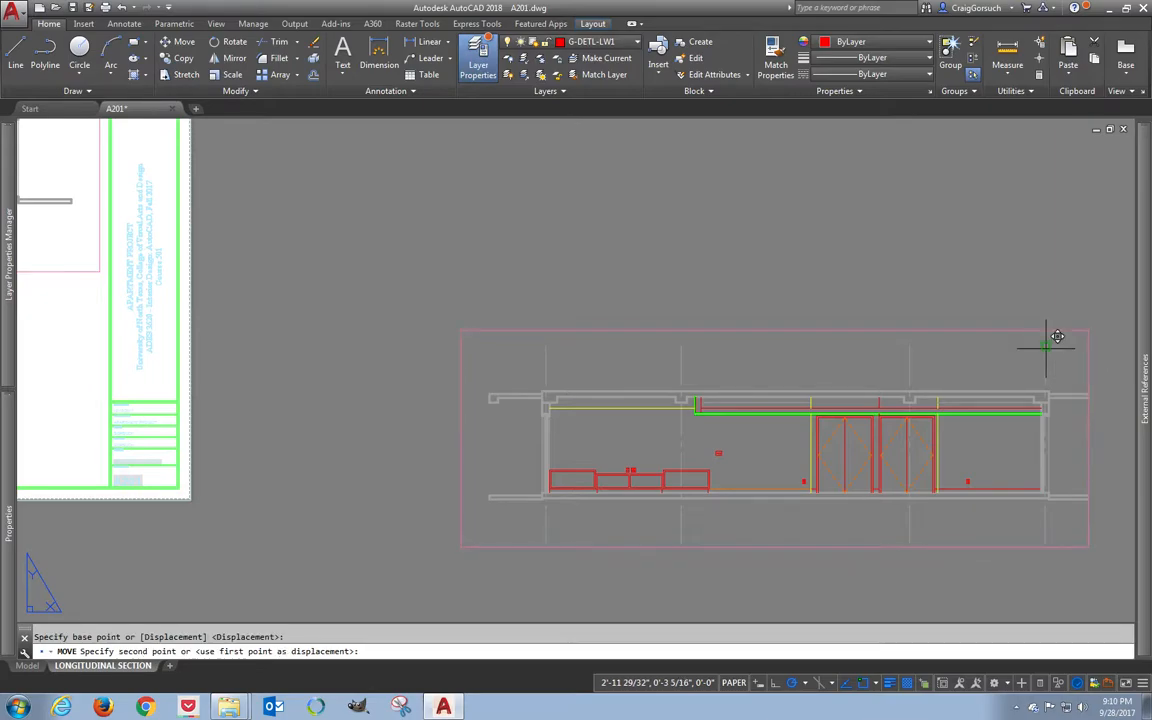
middle_click_drag(630, 329, 917, 411)
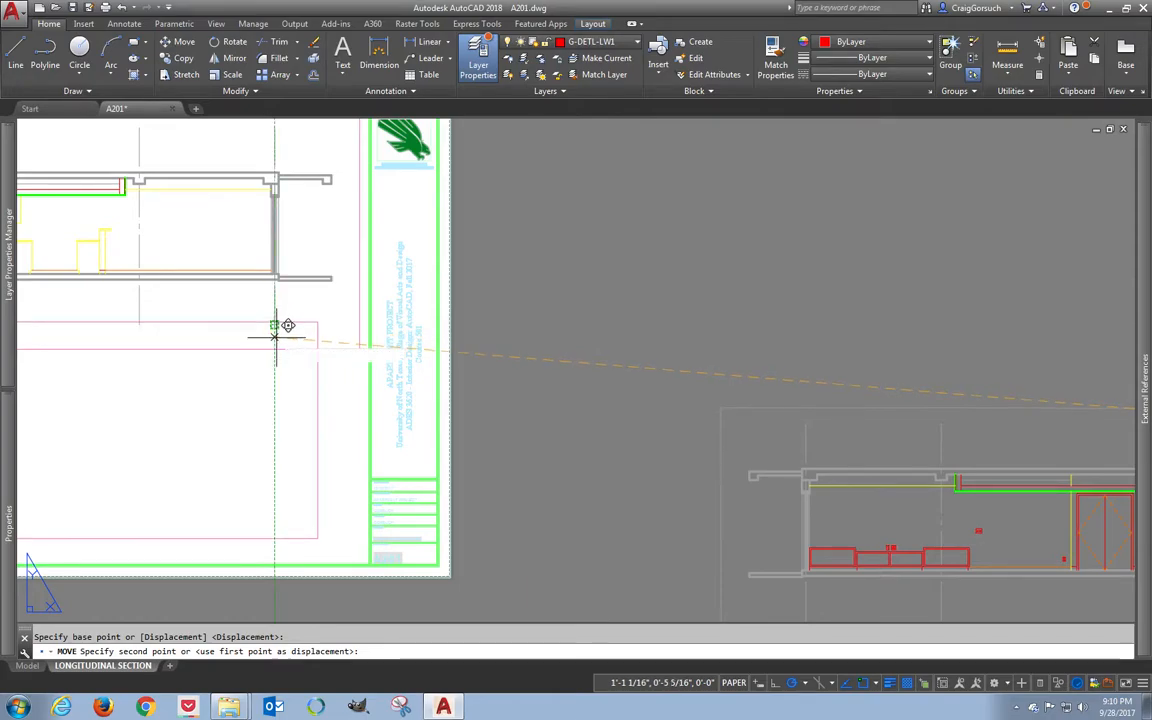
left_click(276, 342)
middle_click_drag(278, 378, 849, 391)
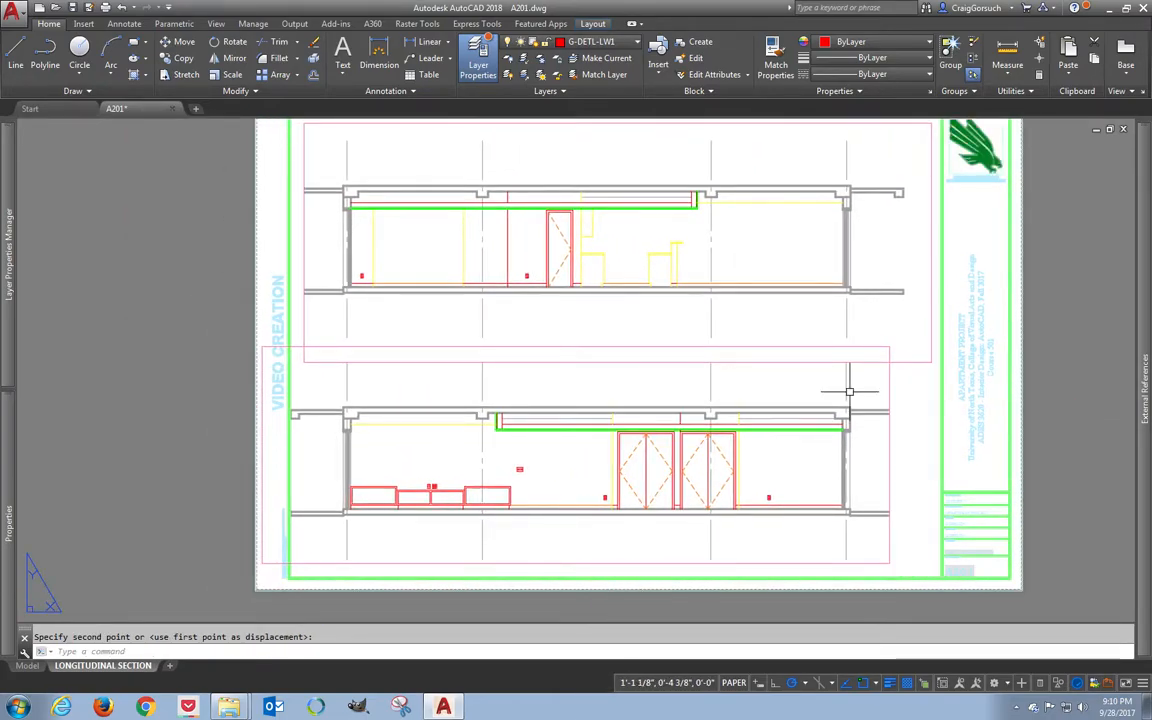
- Move both section viewports together horizontally about 0.3" toward the title block
left_click(279, 421)
key("space")
left_click(605, 335)
left_click(577, 375)
key("space")
left_click(577, 376)
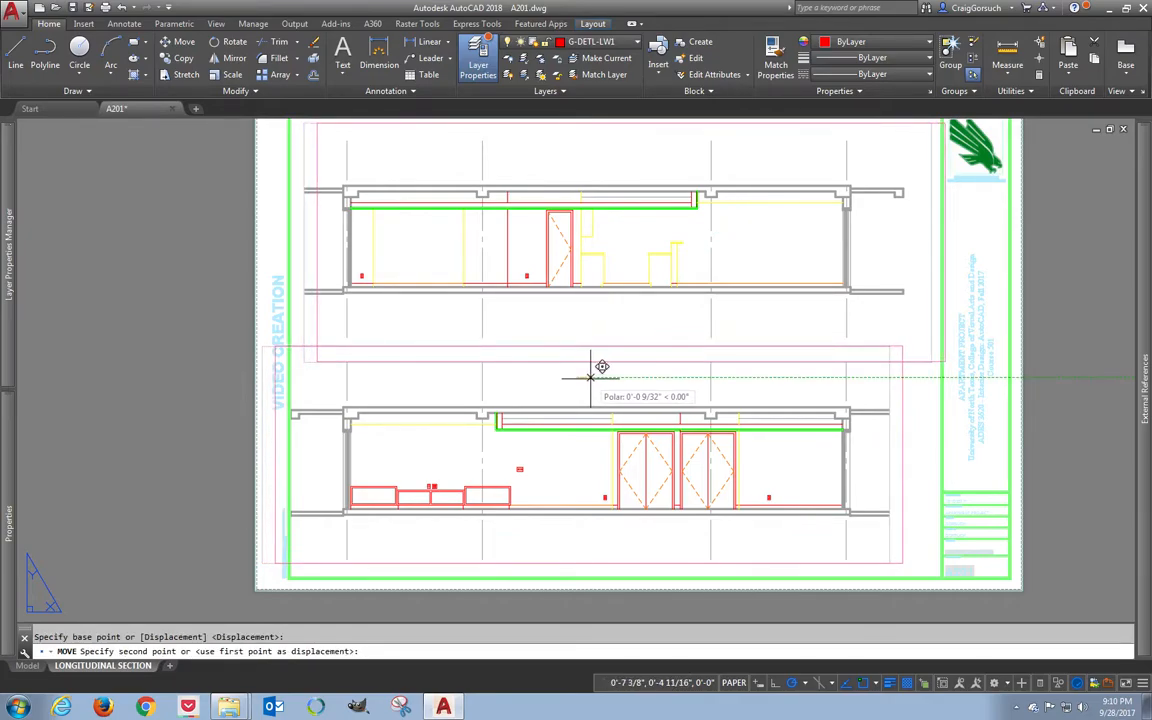
left_click(591, 377)
key("space")
left_click(597, 379)
left_click(587, 334)
key("space")
key("Escape")
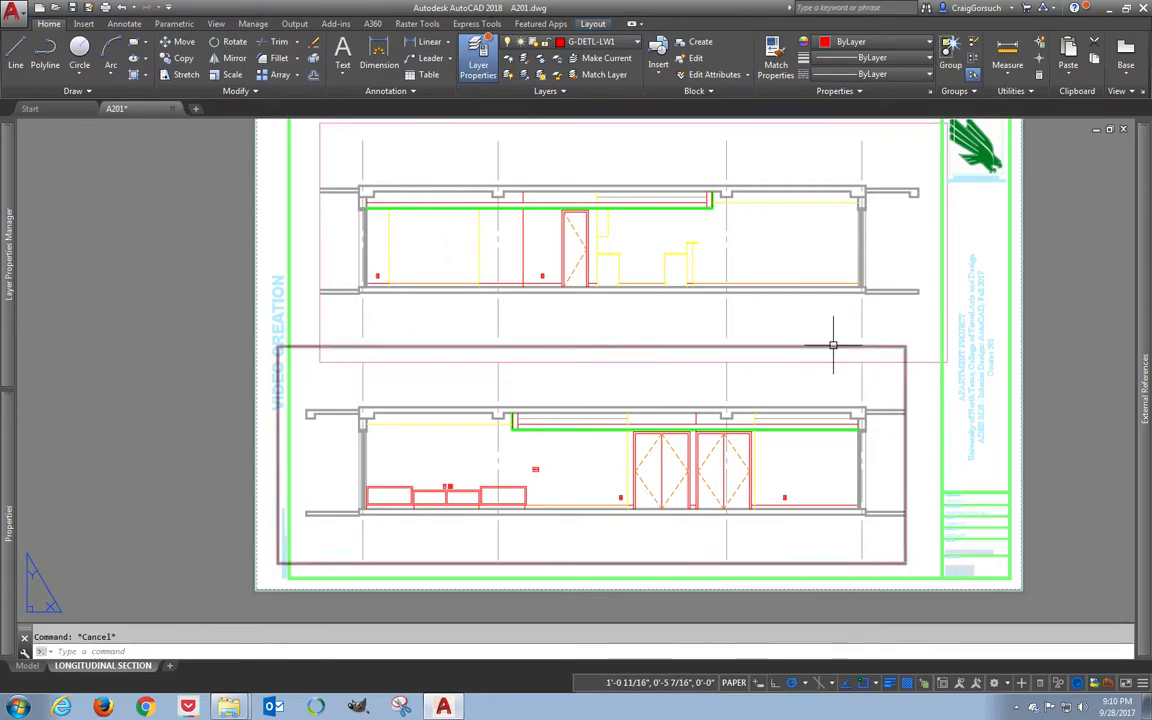
- Pull the upper viewport's right edge in clear of the title block and the lower viewport's left edge inside the sheet border
left_click(918, 361)
left_click(946, 361)
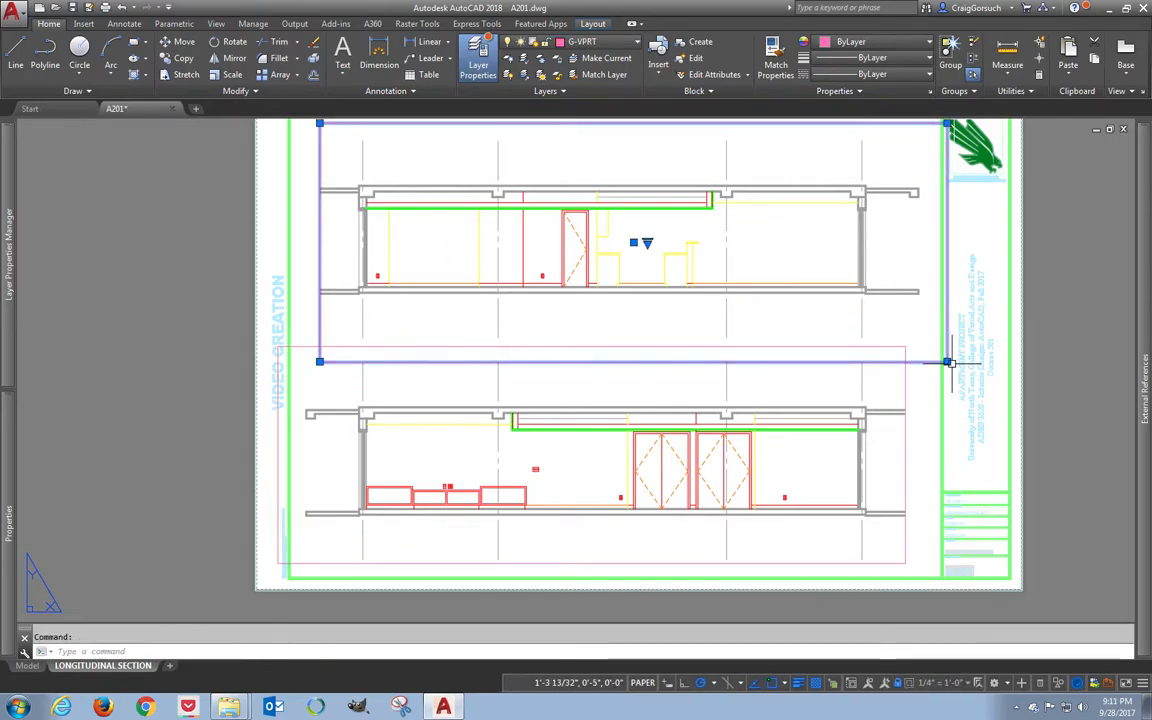
left_click(927, 361)
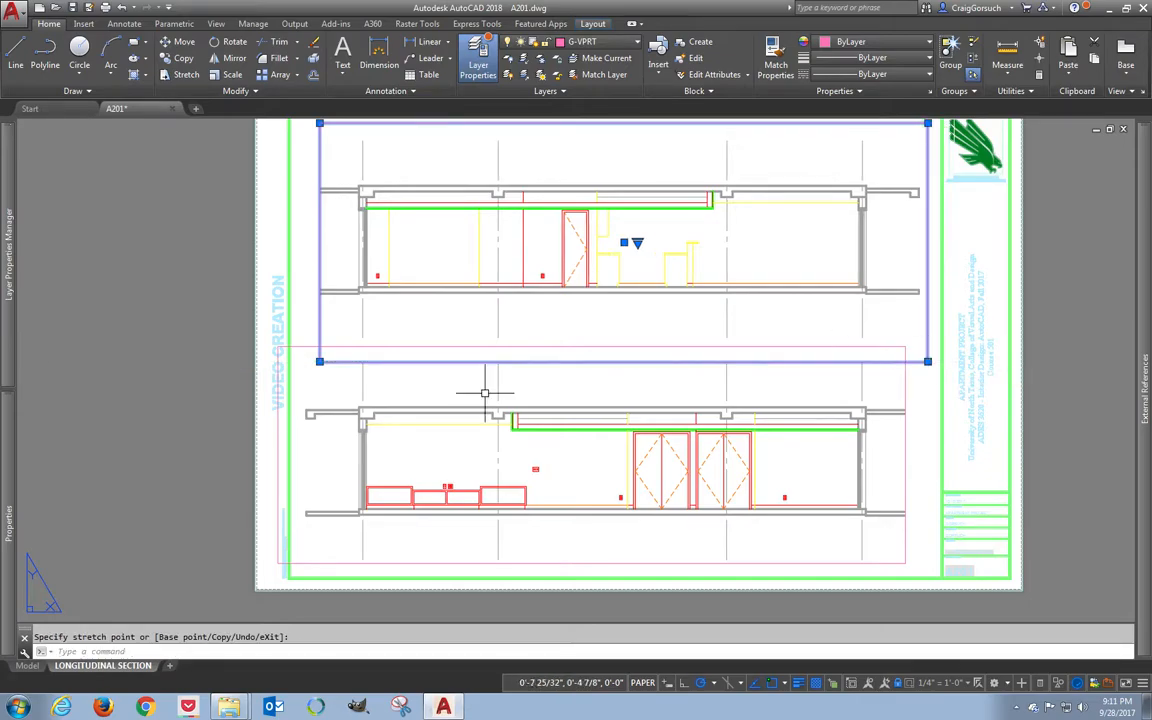
left_click(280, 346)
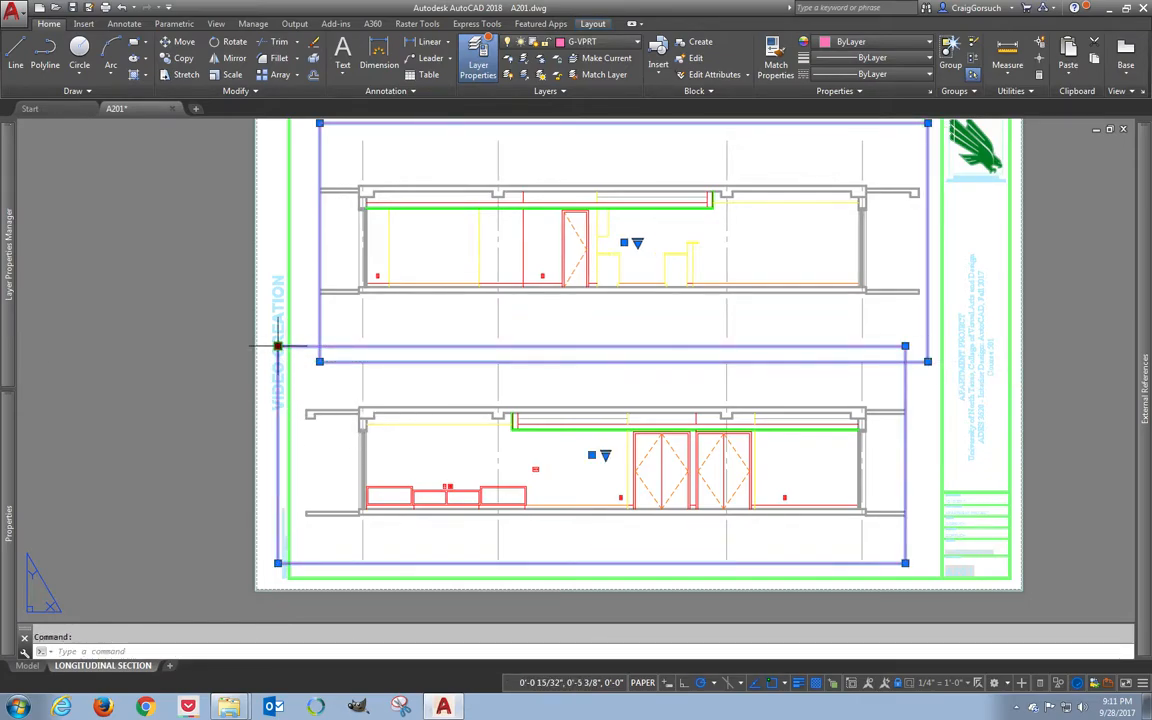
left_click(278, 346)
key("Escape")
key("Escape")
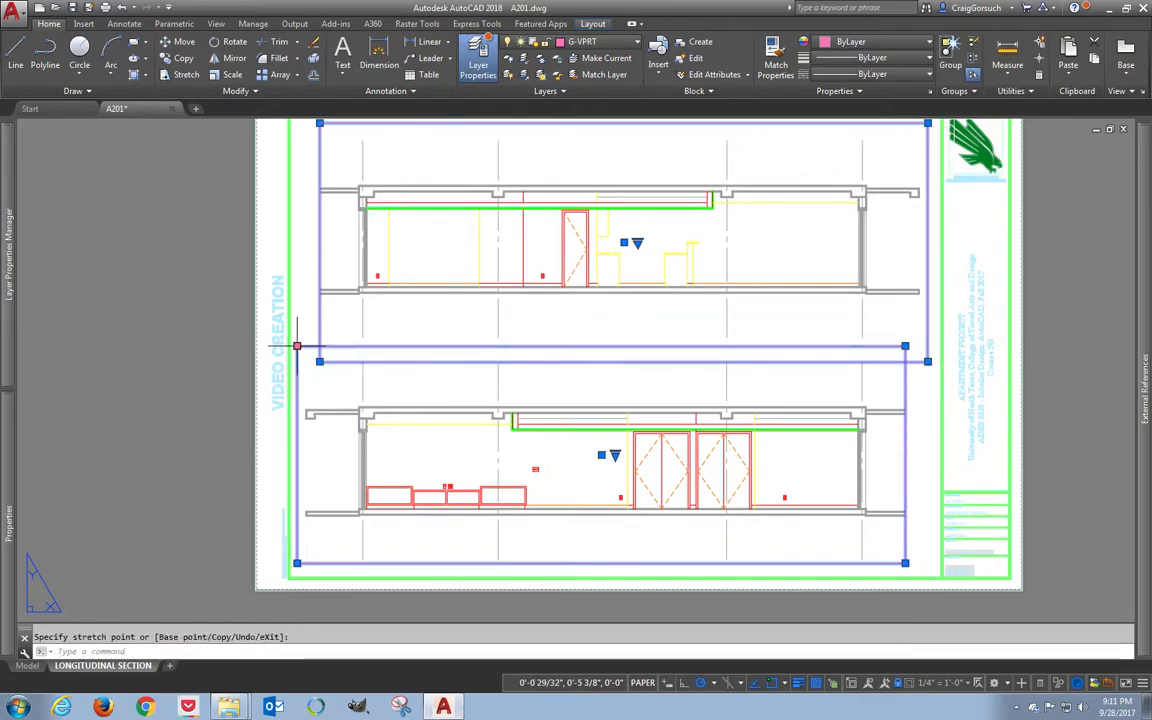
- Preview the plot of the whole sheet and examine the lineweights along the upper section from the outlets to the kitchen counters
middle_click_drag(423, 357, 399, 386)
type("z")
key("Return")
type("e")
key("Return")
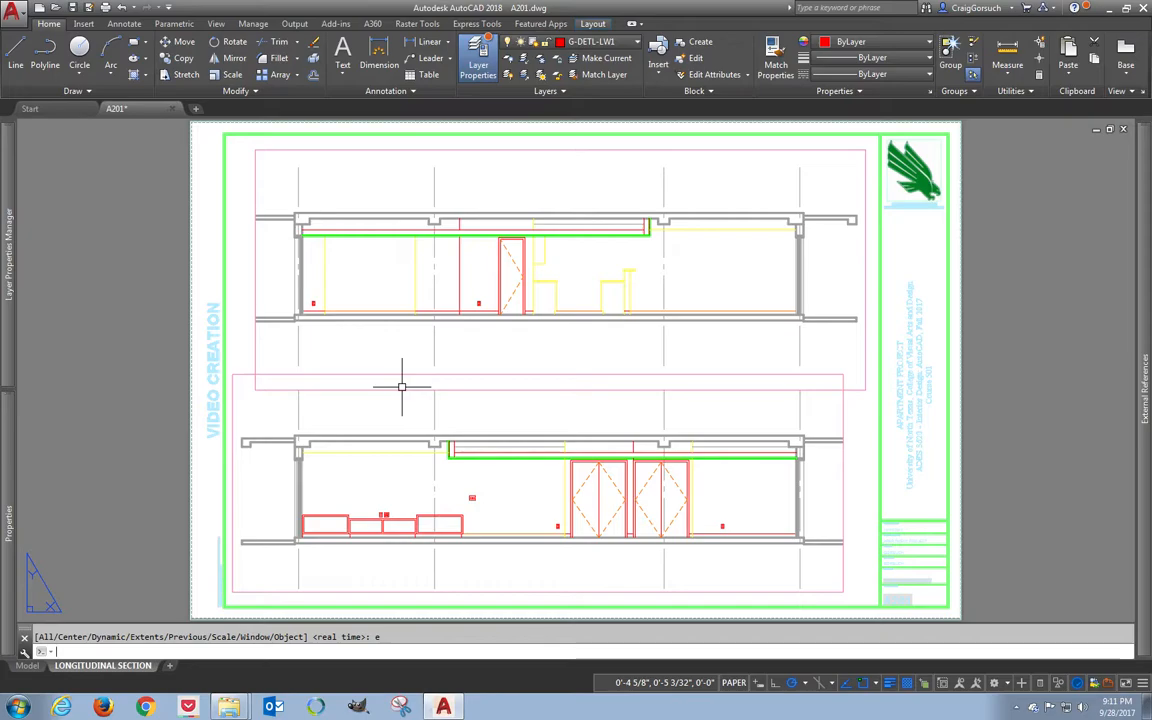
type("preview")
key("Return")
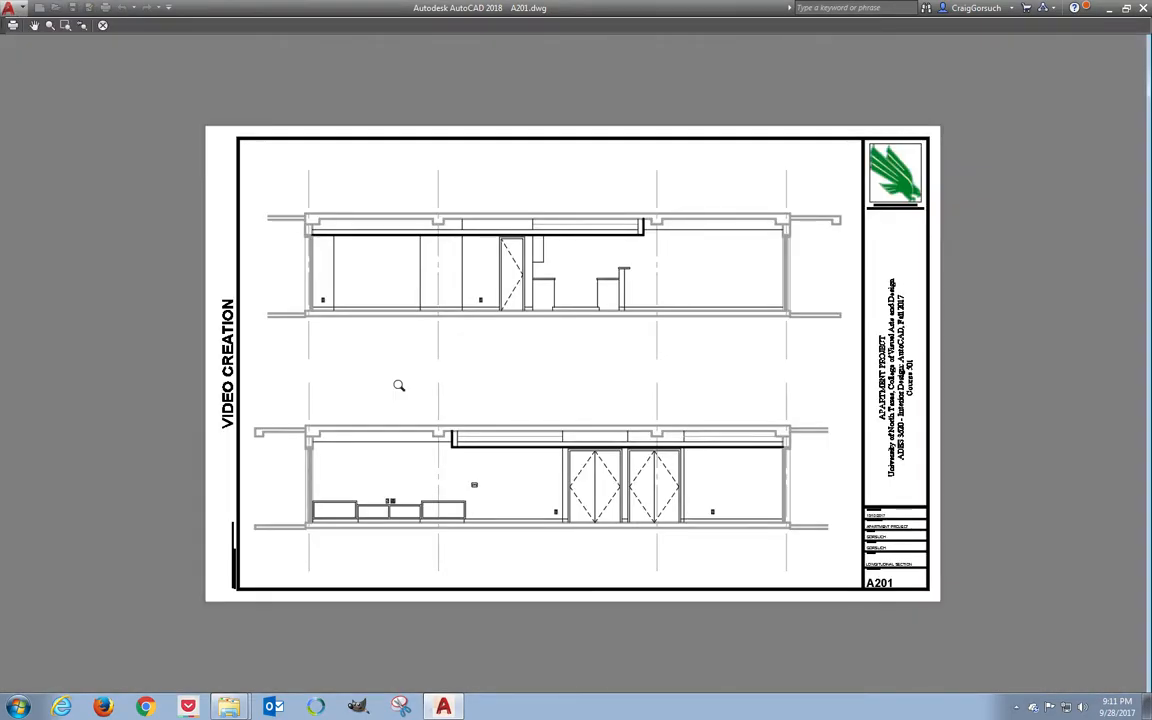
scroll(312, 254, "up", 4)
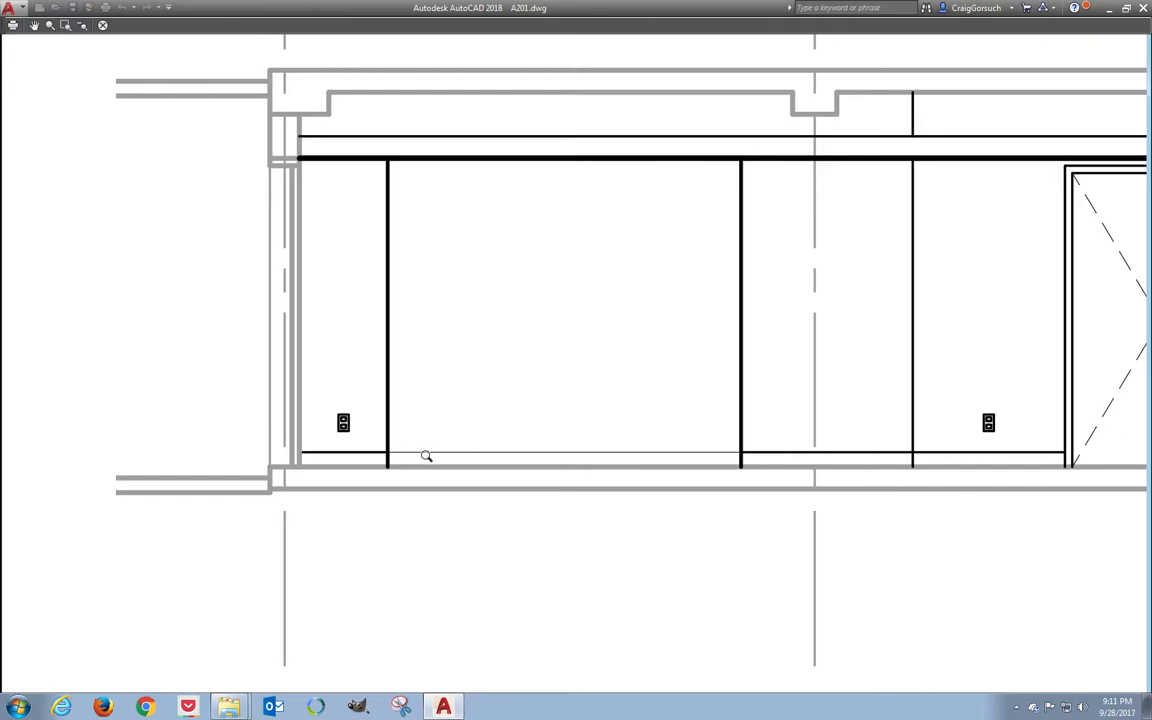
middle_click_drag(426, 456, 150, 460)
mouse_move(787, 453)
middle_mouse_down()
mouse_move(414, 450)
mouse_move(429, 455)
middle_mouse_up()
middle_click_drag(812, 411, 354, 428)
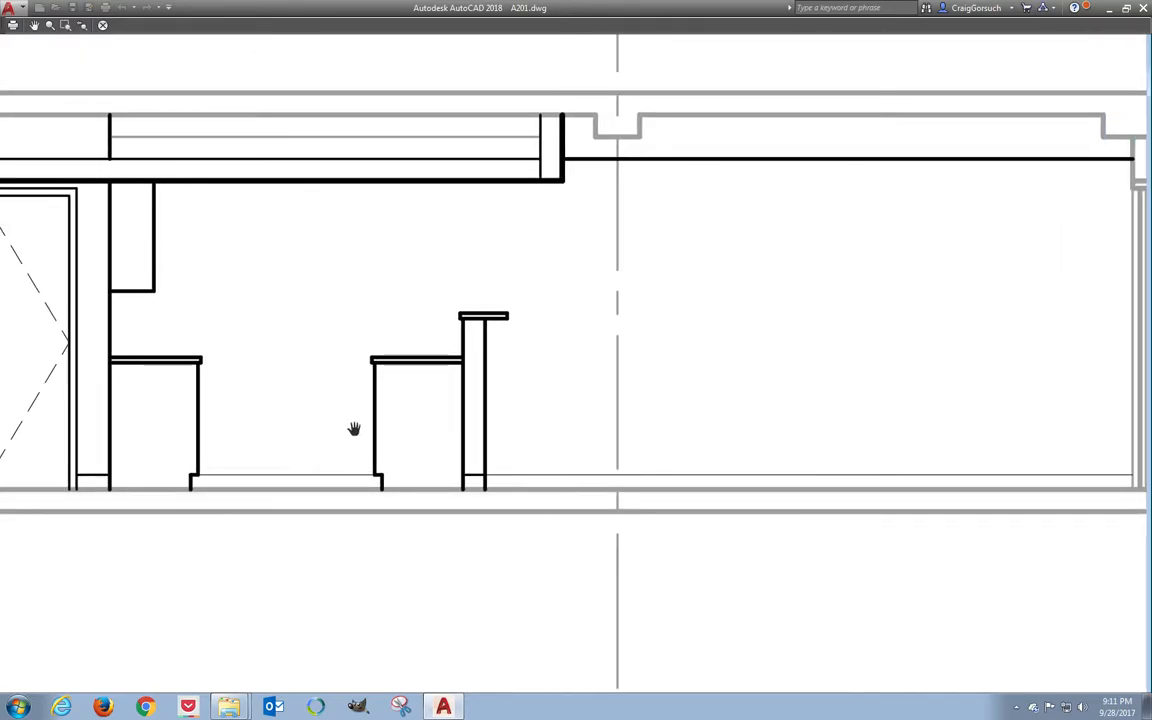
key("Escape")
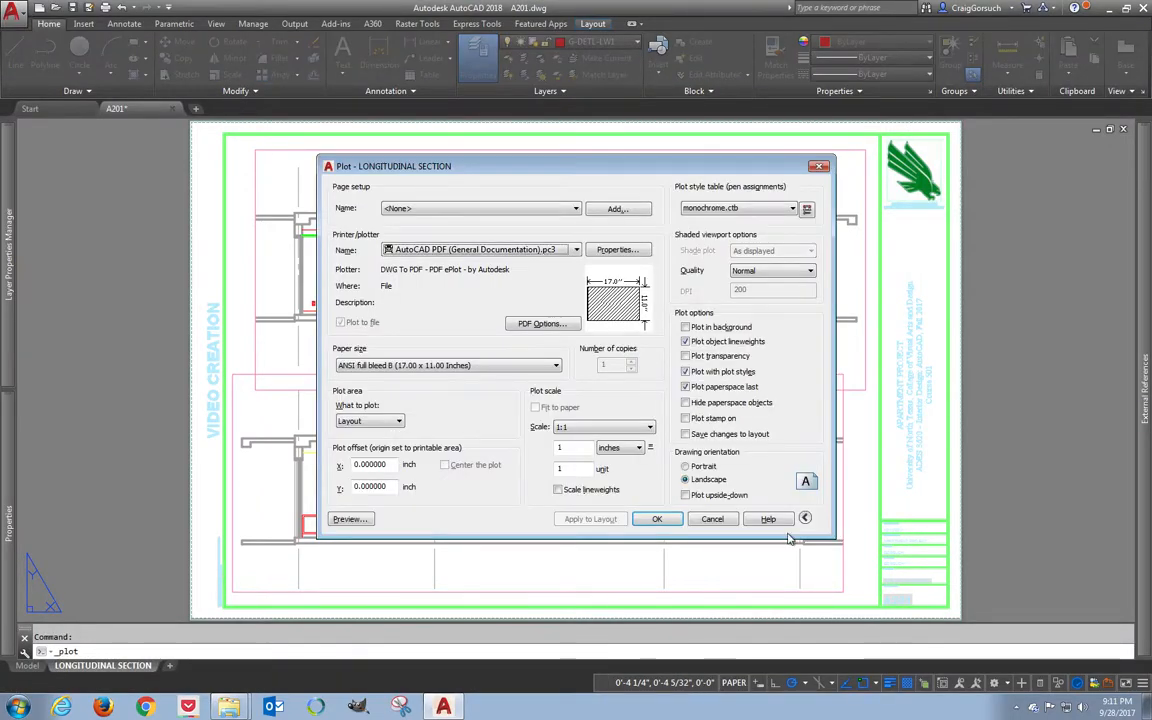
- Plot the layout to A201-LONGITUDINAL SECTION.pdf in the Documents folder and close the opened PDF without saving changes
left_click(657, 519)
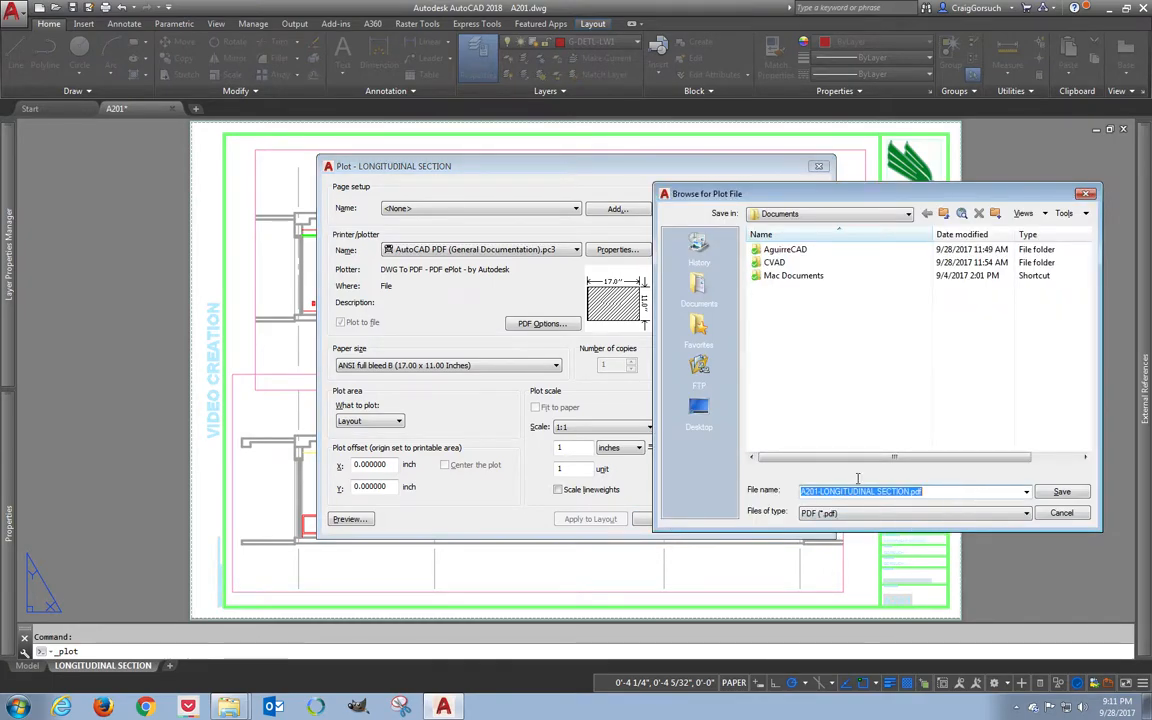
left_click(1055, 494)
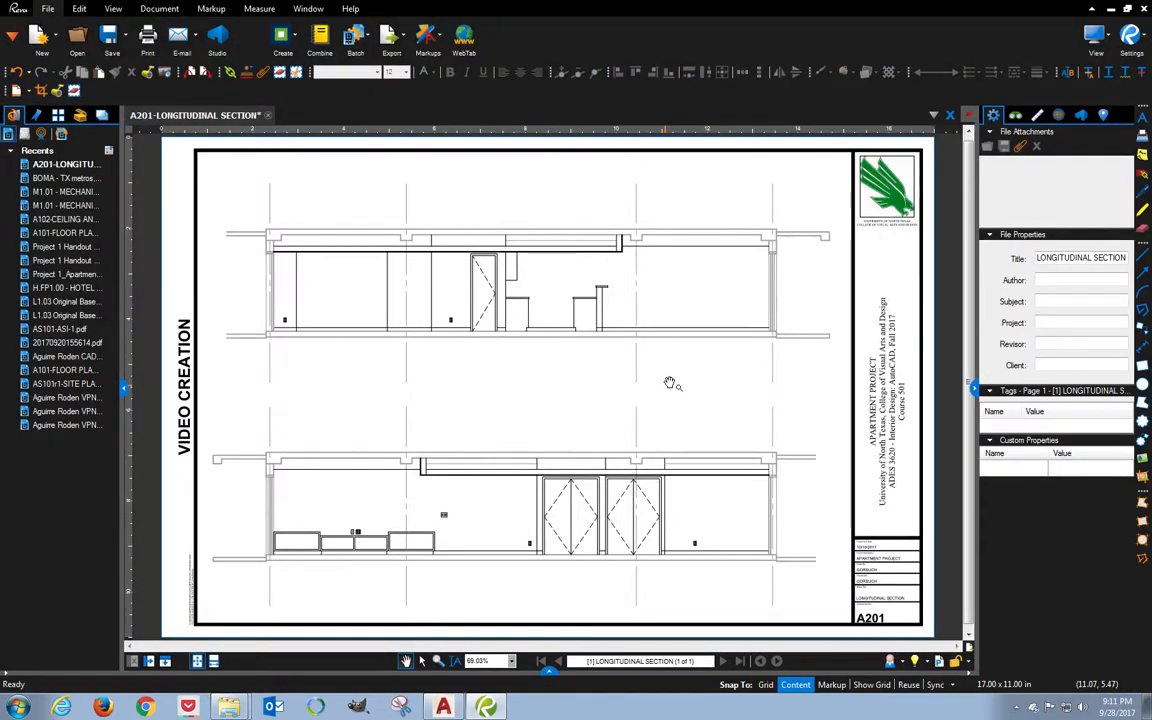
left_click(1144, 8)
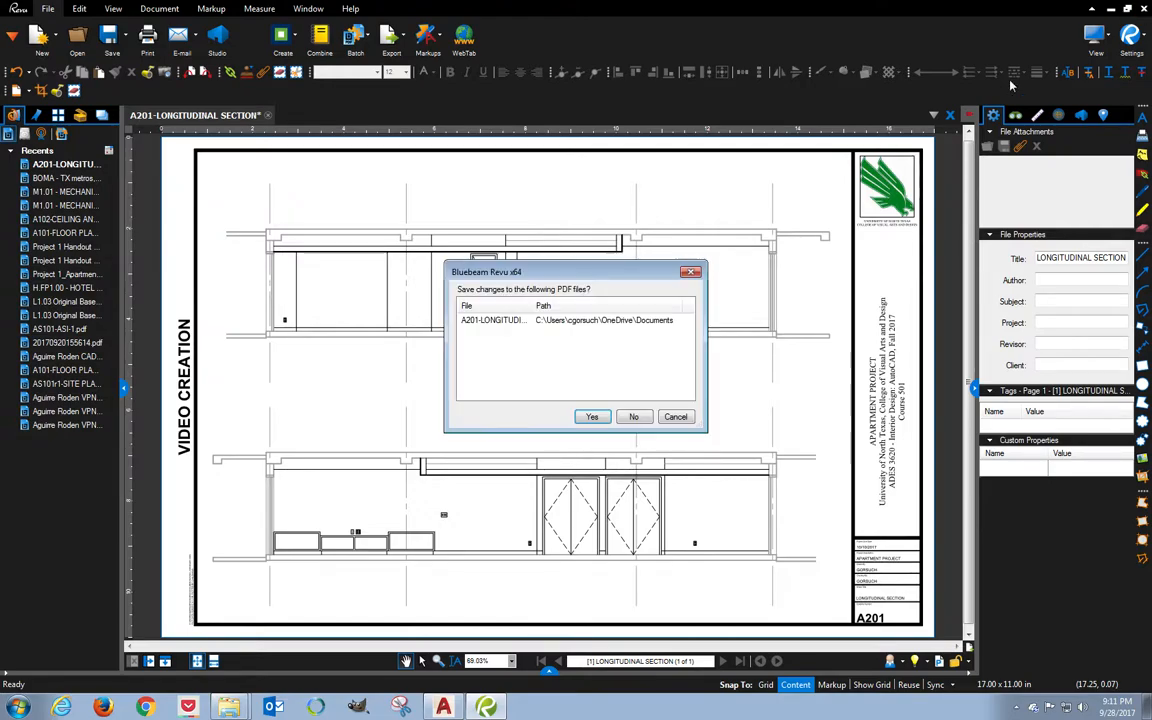
left_click(622, 418)
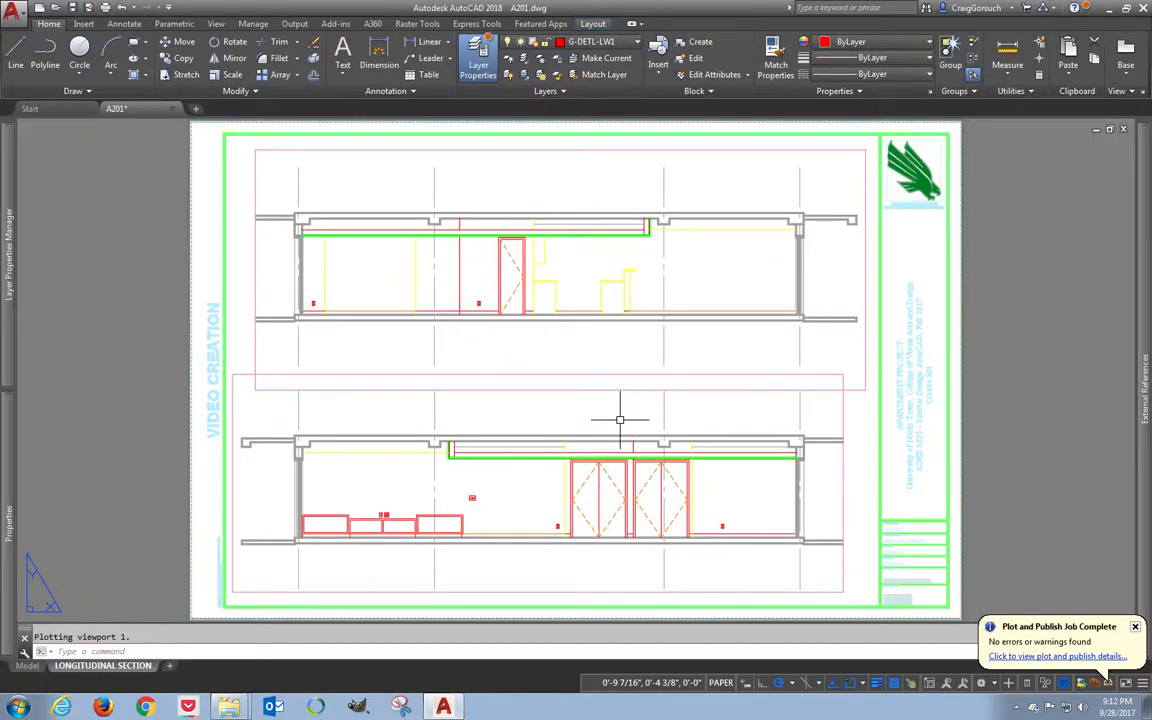